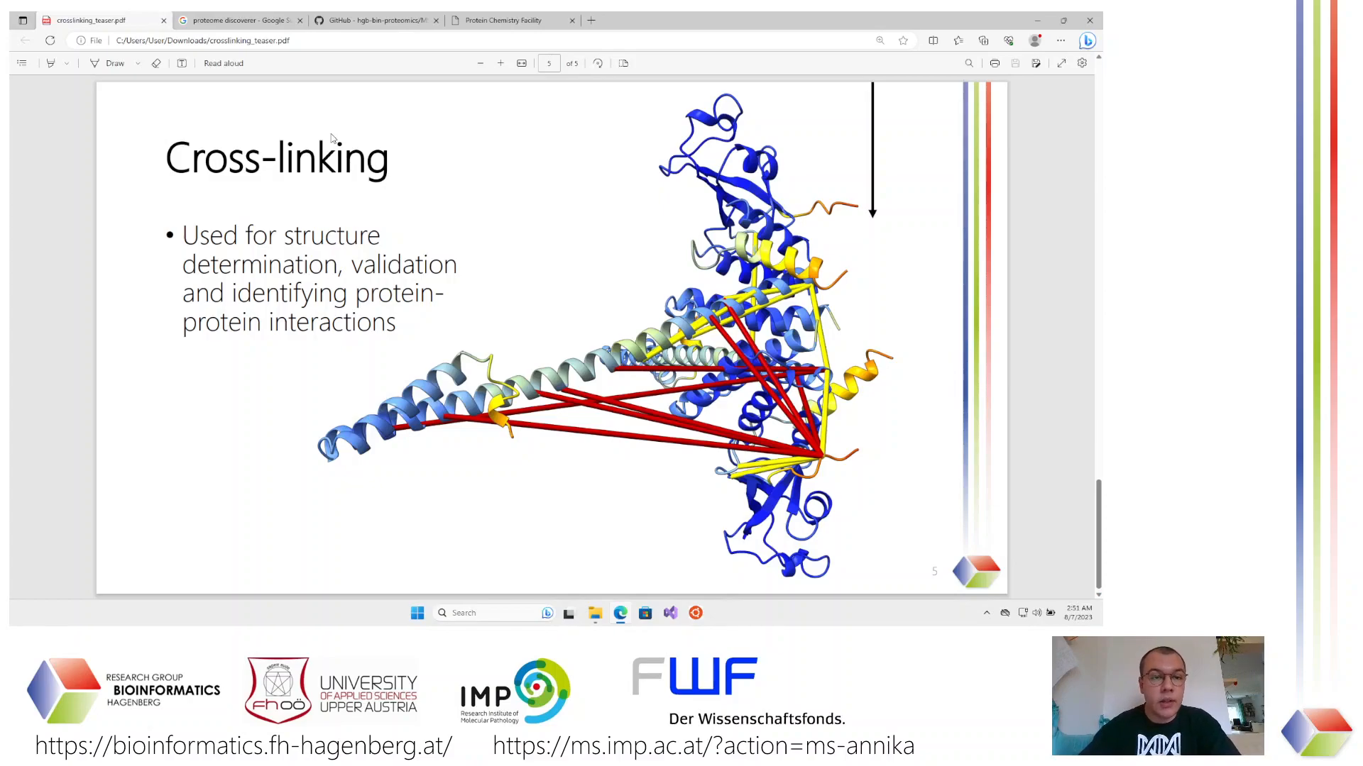
Open the Thermo Fisher Proteome Discoverer Software page from the search results and go to its free demo download portal
left_click(252, 19)
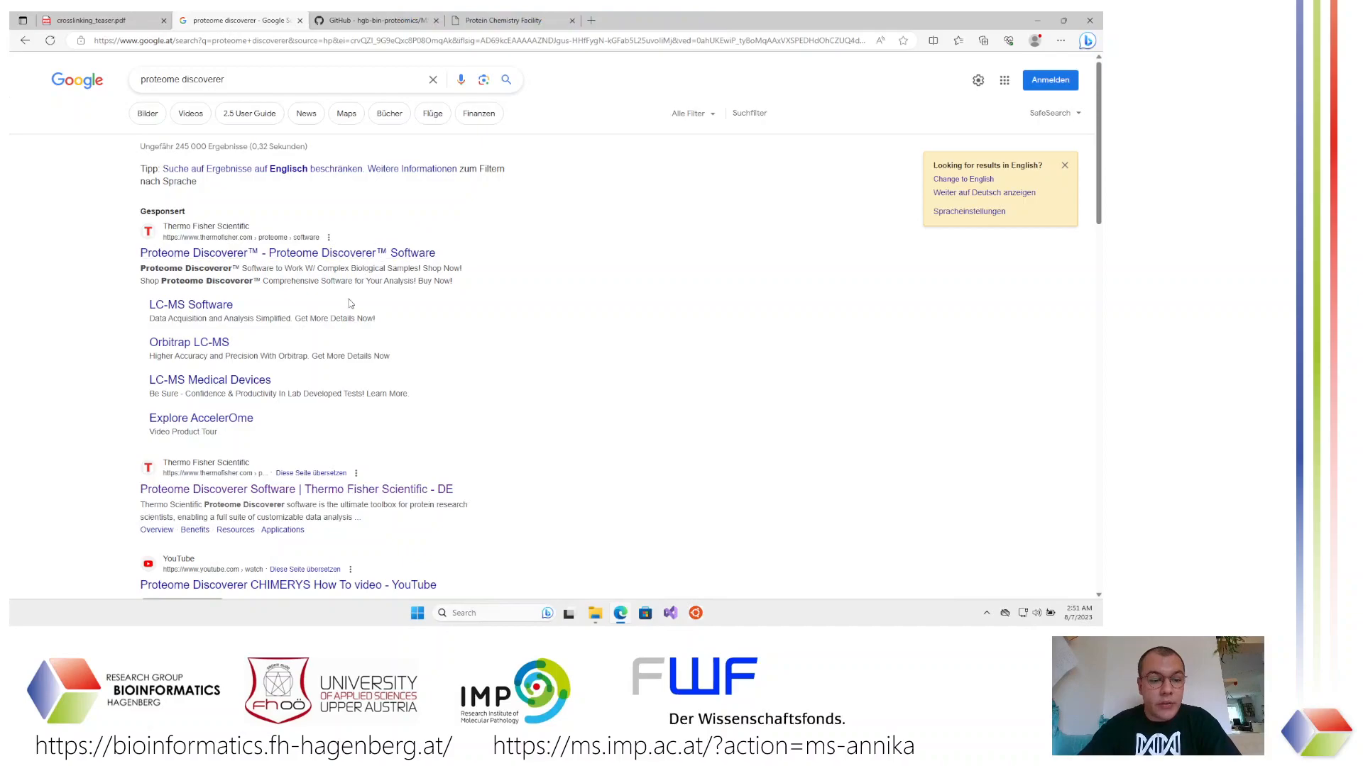
left_click(271, 497)
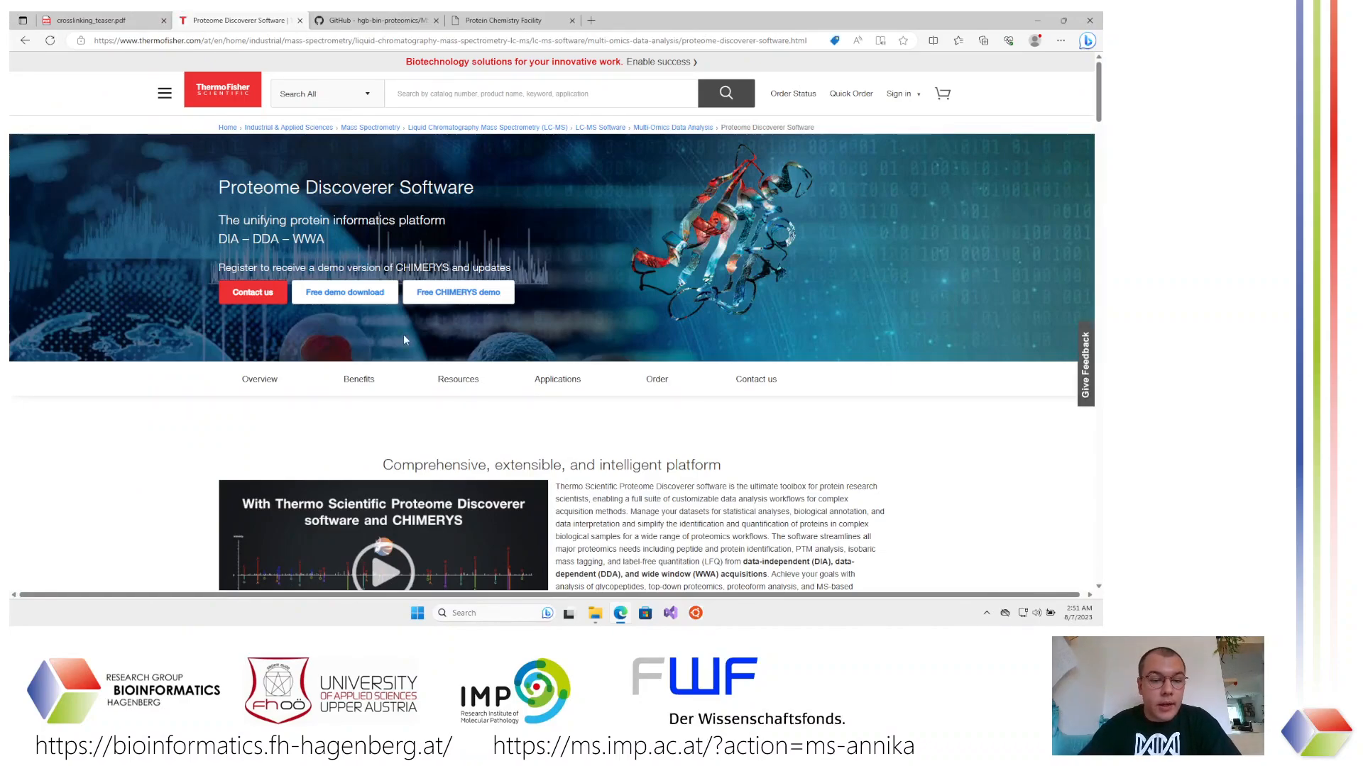
left_click(376, 298)
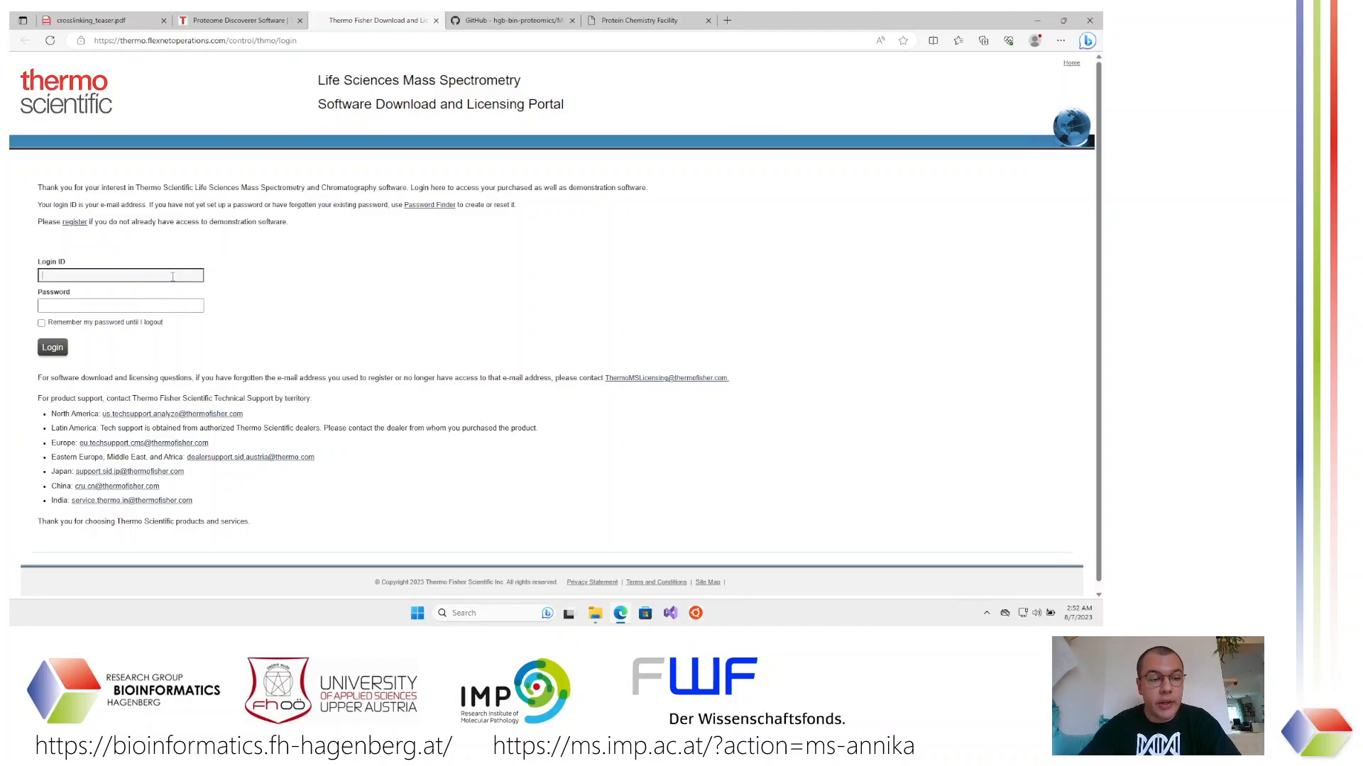
Log in to the software download and licensing portal with the account's e-mail address and password
left_click(171, 279)
type("mic")
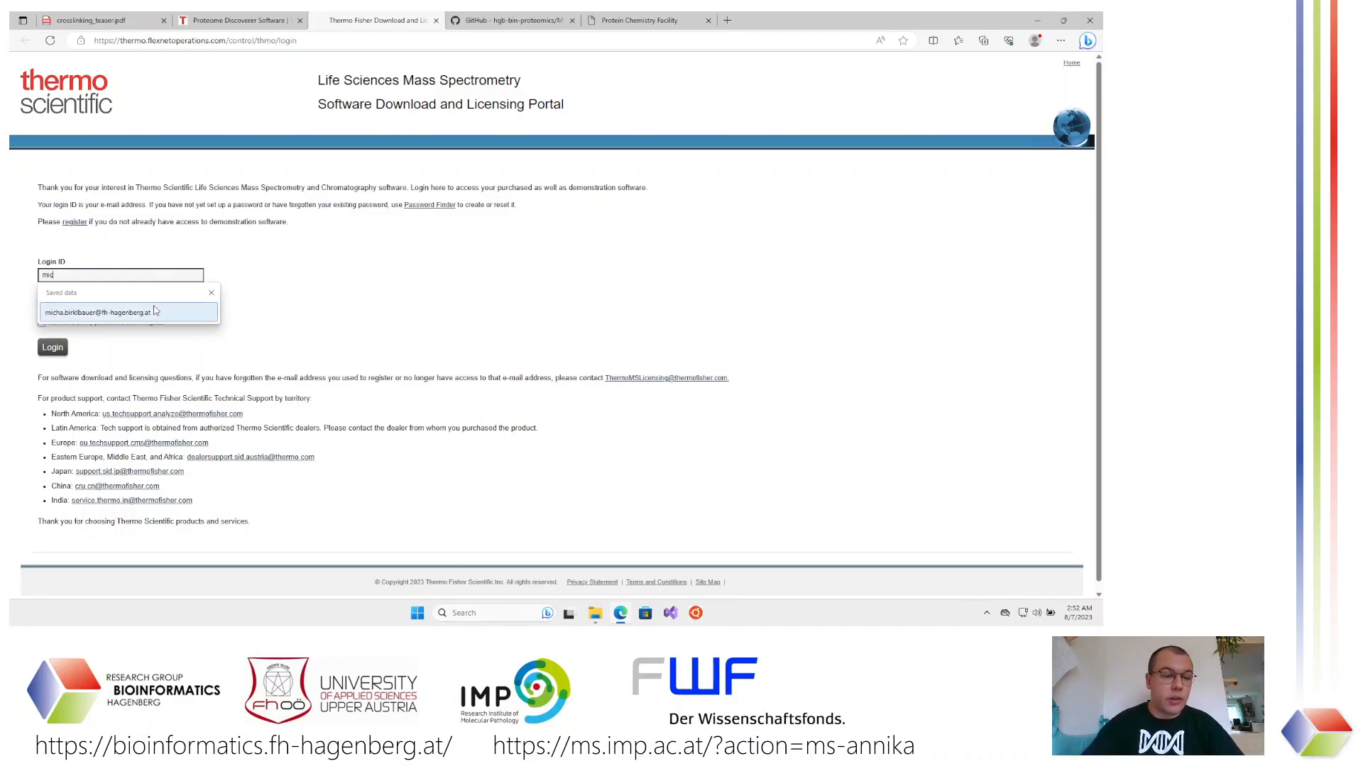
left_click(114, 312)
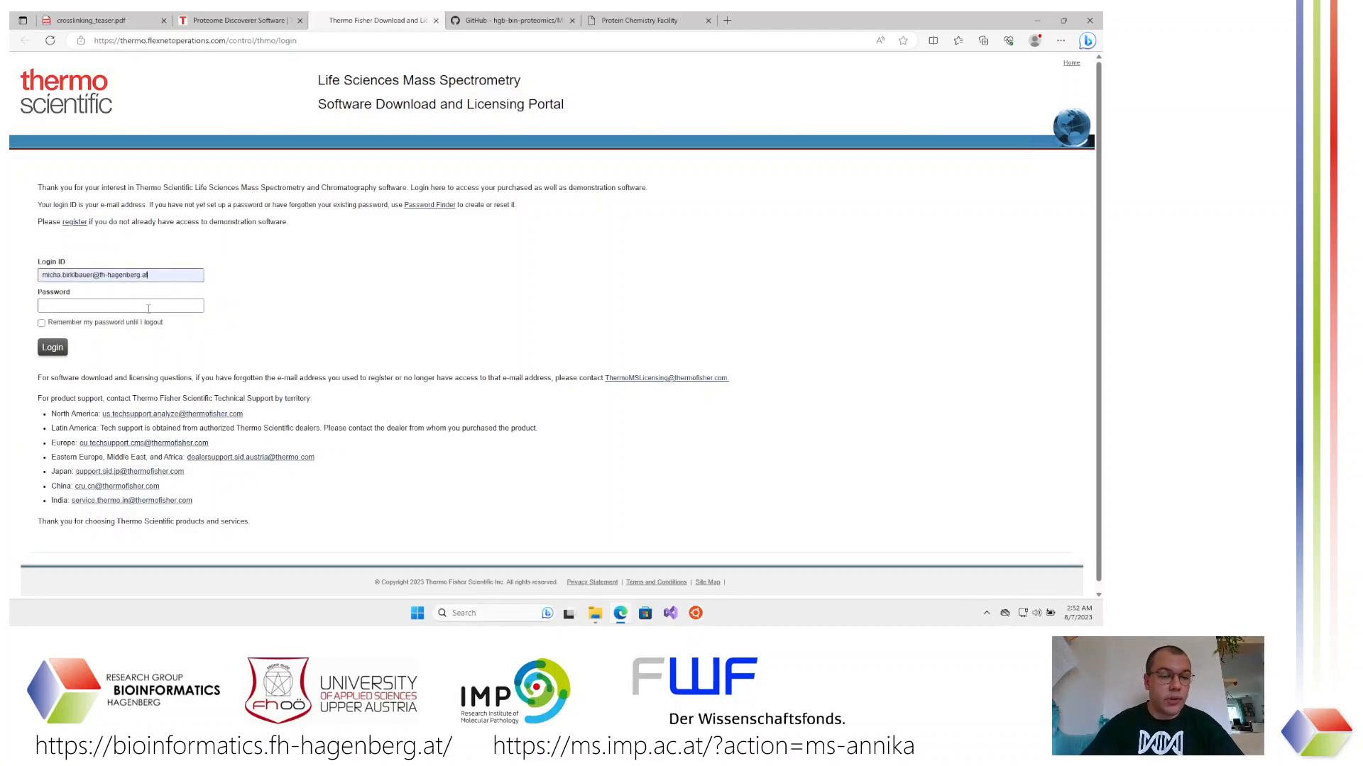
left_click(130, 307)
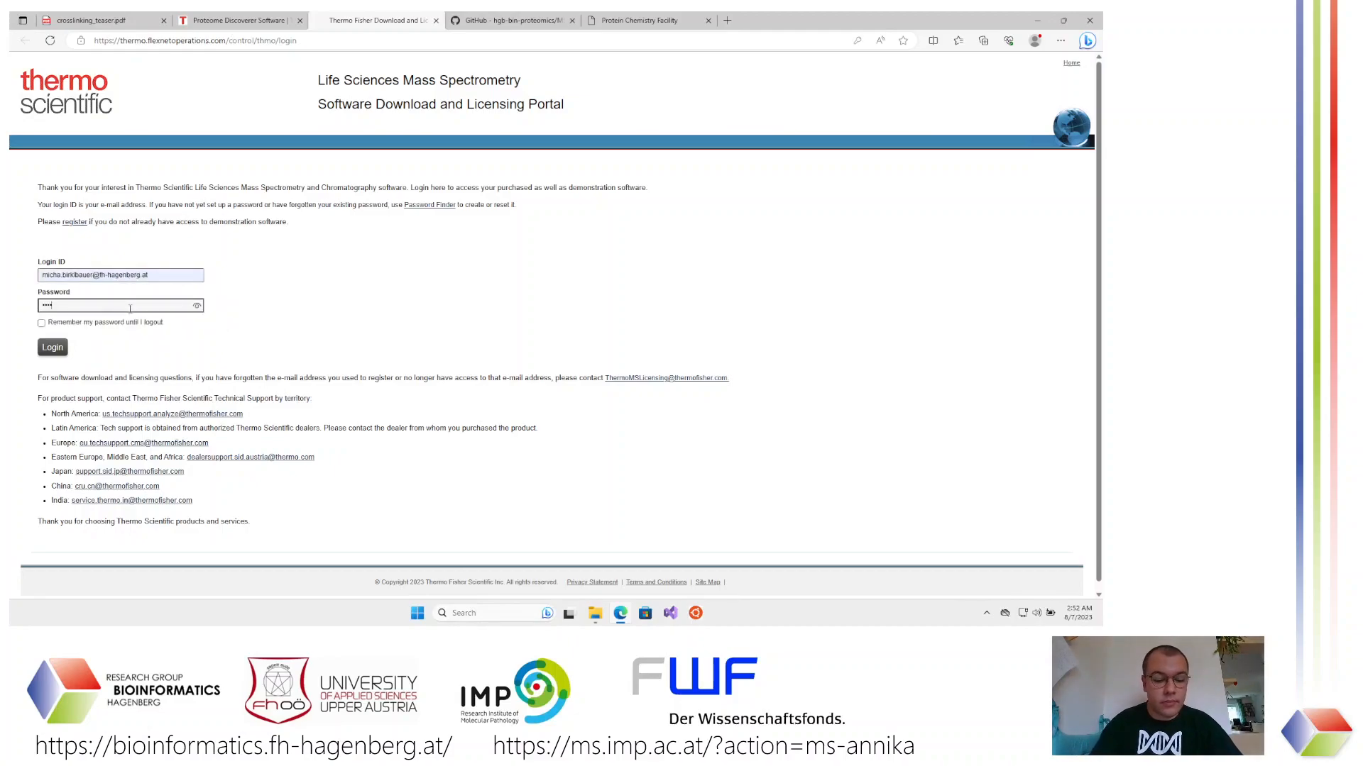
type("•••••••")
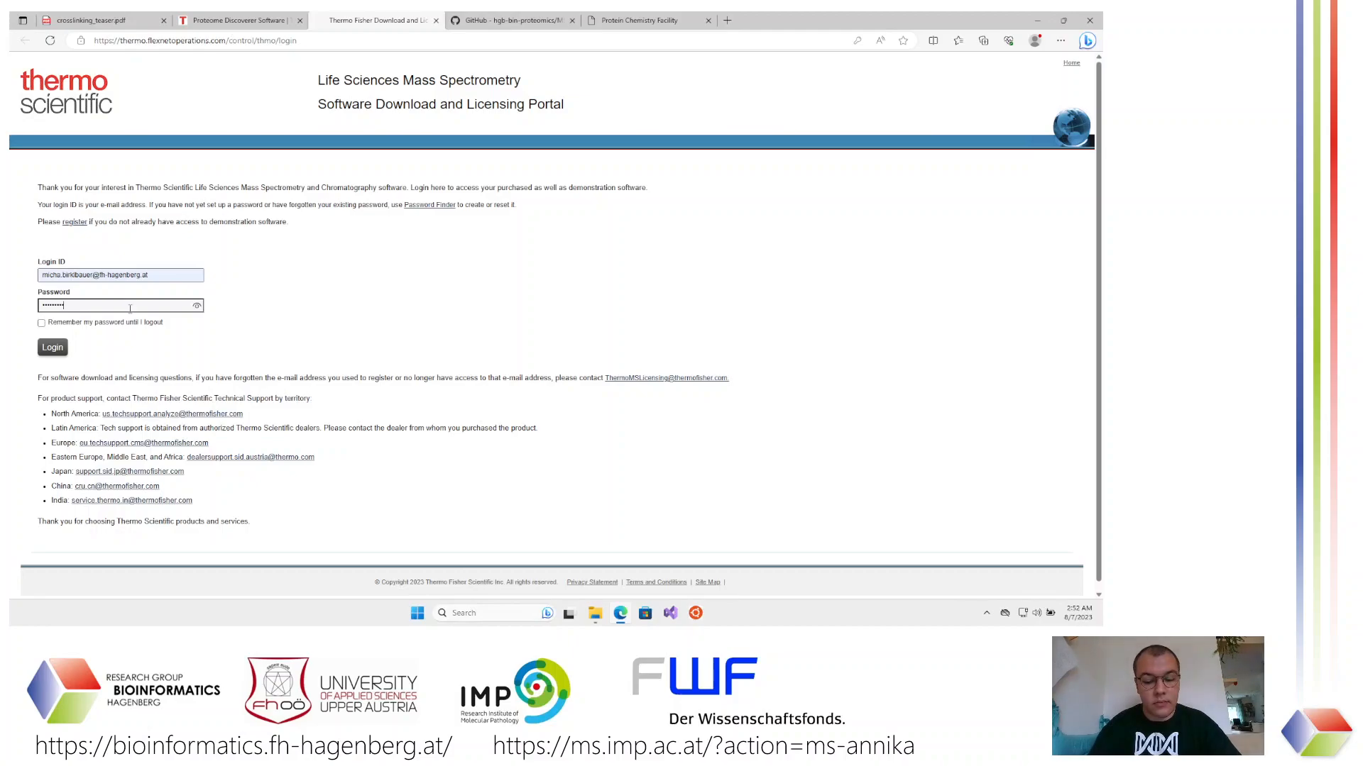
type("••••")
left_click(56, 348)
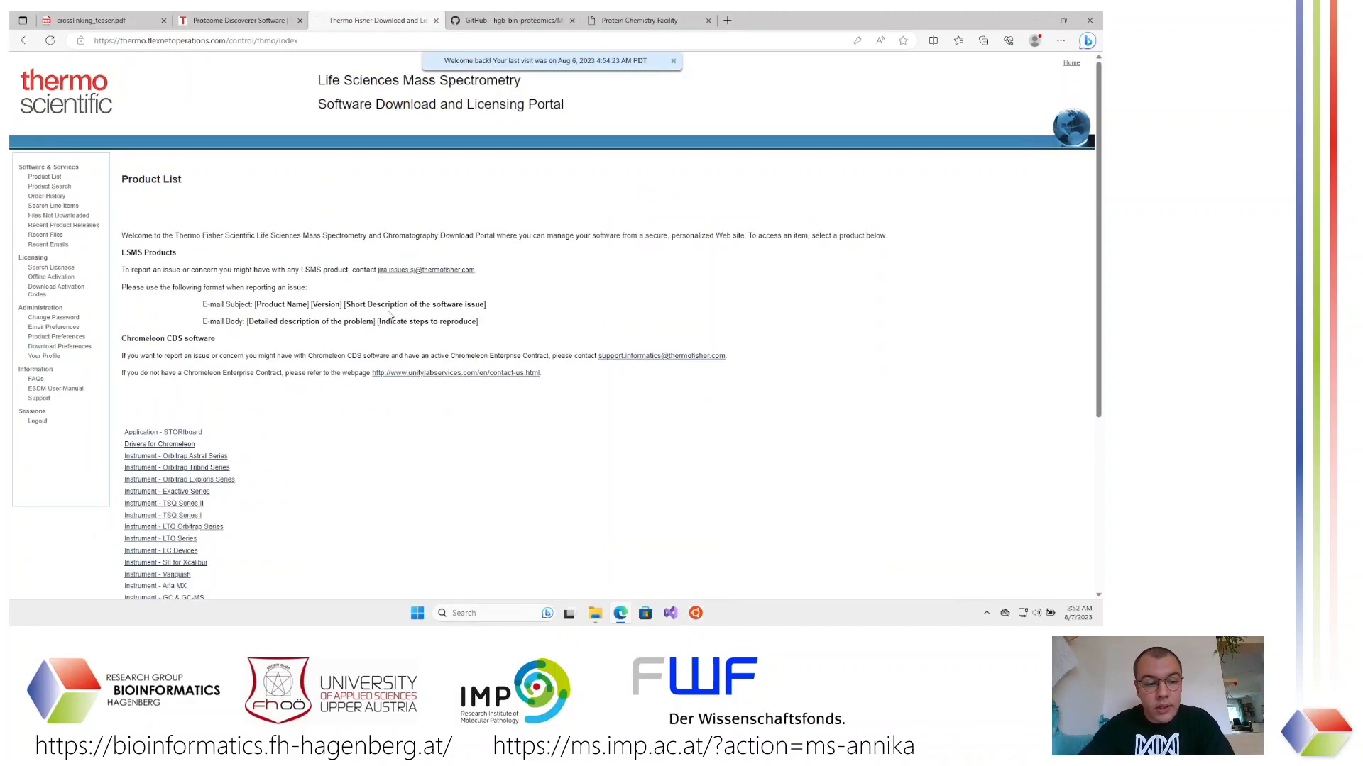
Download the Thermo Proteome Discoverer 3.0 and Thermo Proteome Discoverer ThirdParty 3.0 installers from the Proteome Discoverer 3.0 release
scroll(301, 430, "down", 3)
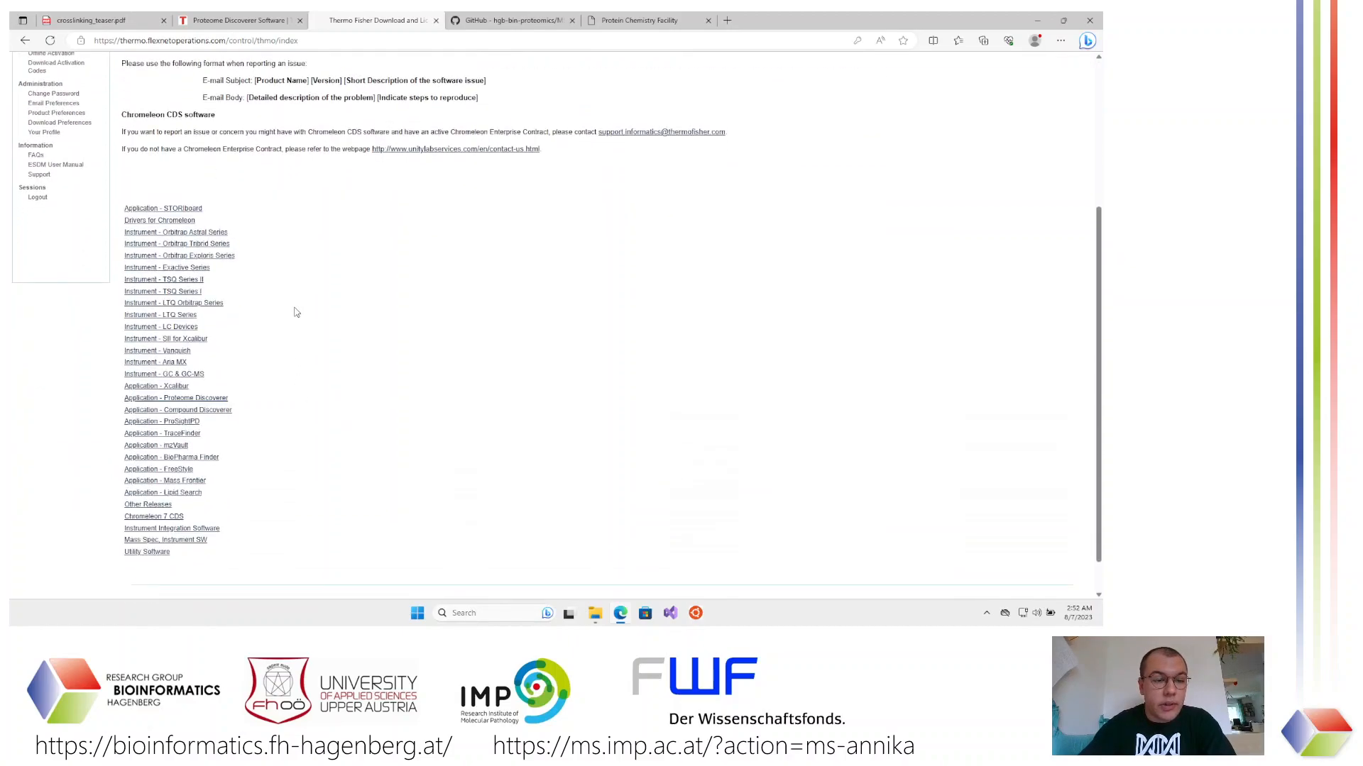
left_click(217, 400)
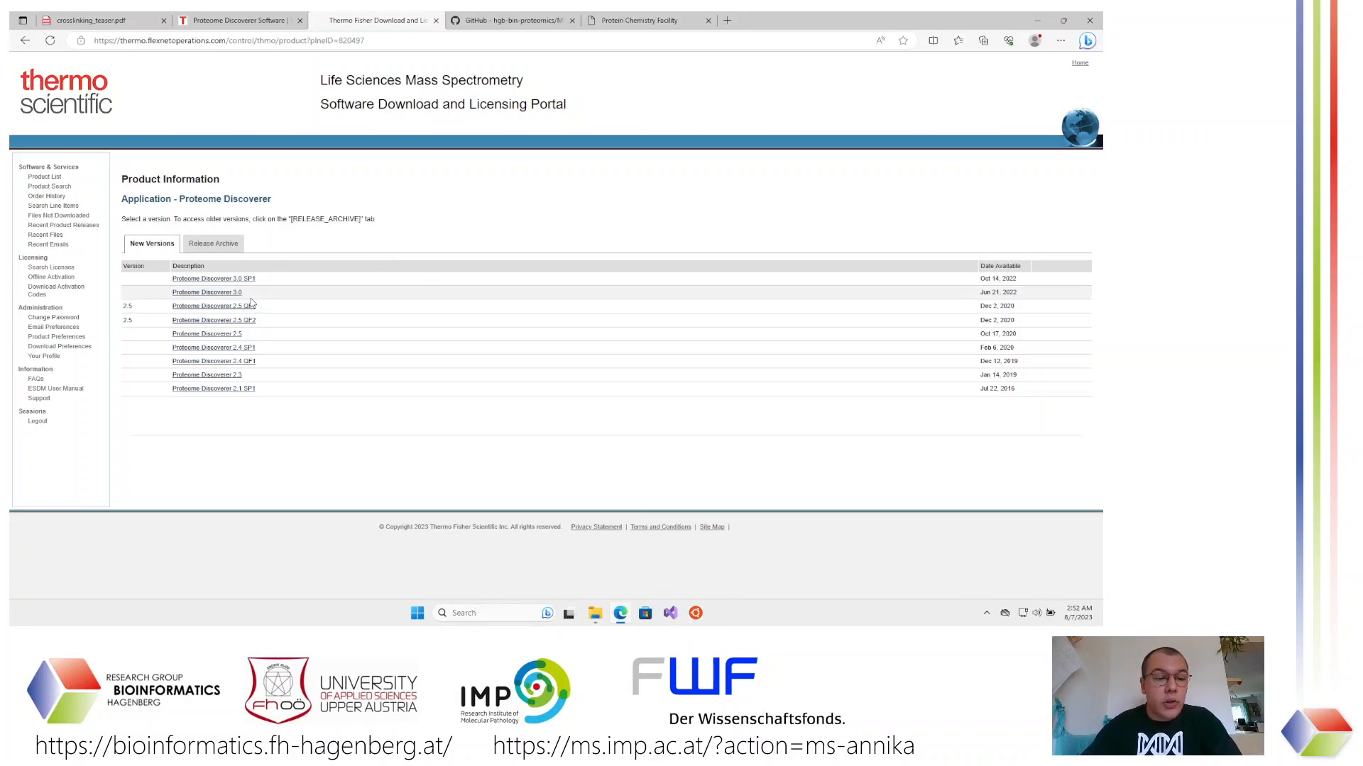
left_click(222, 298)
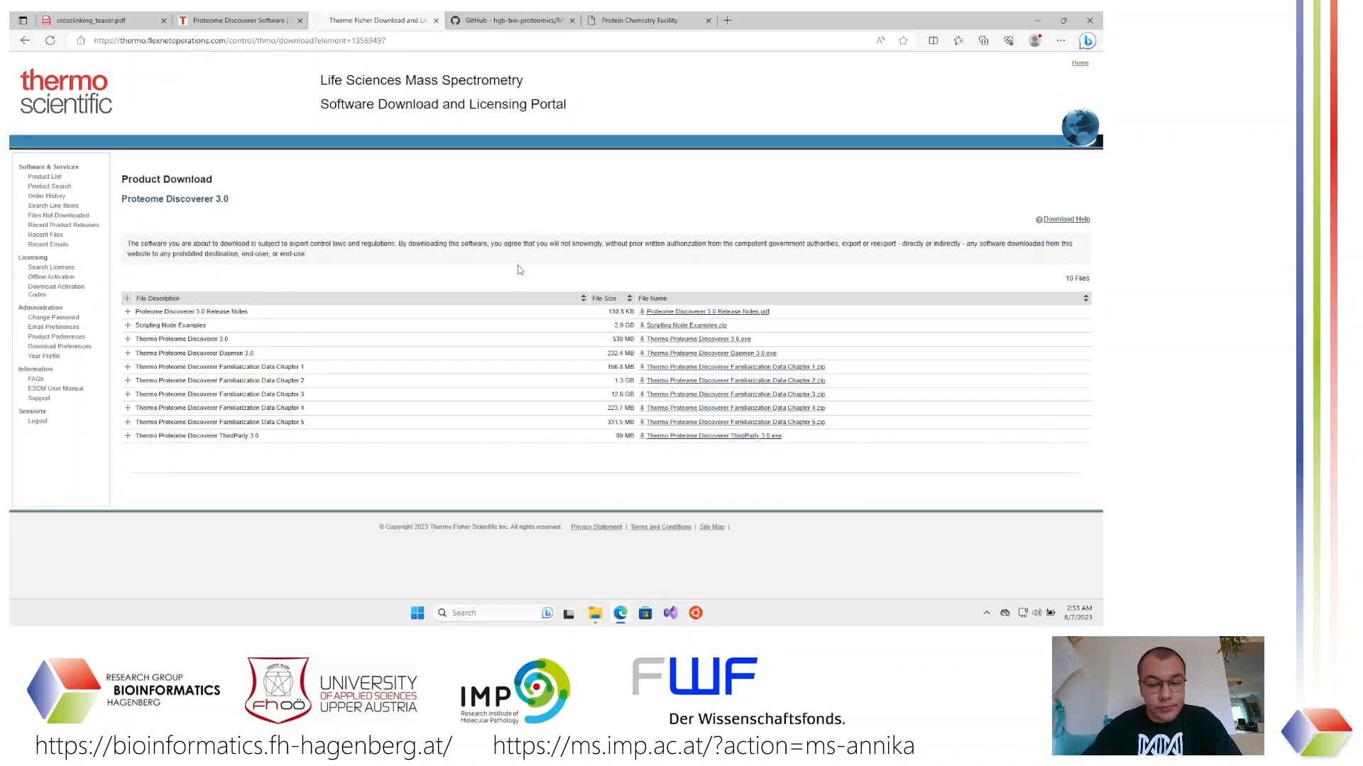
left_click(723, 340)
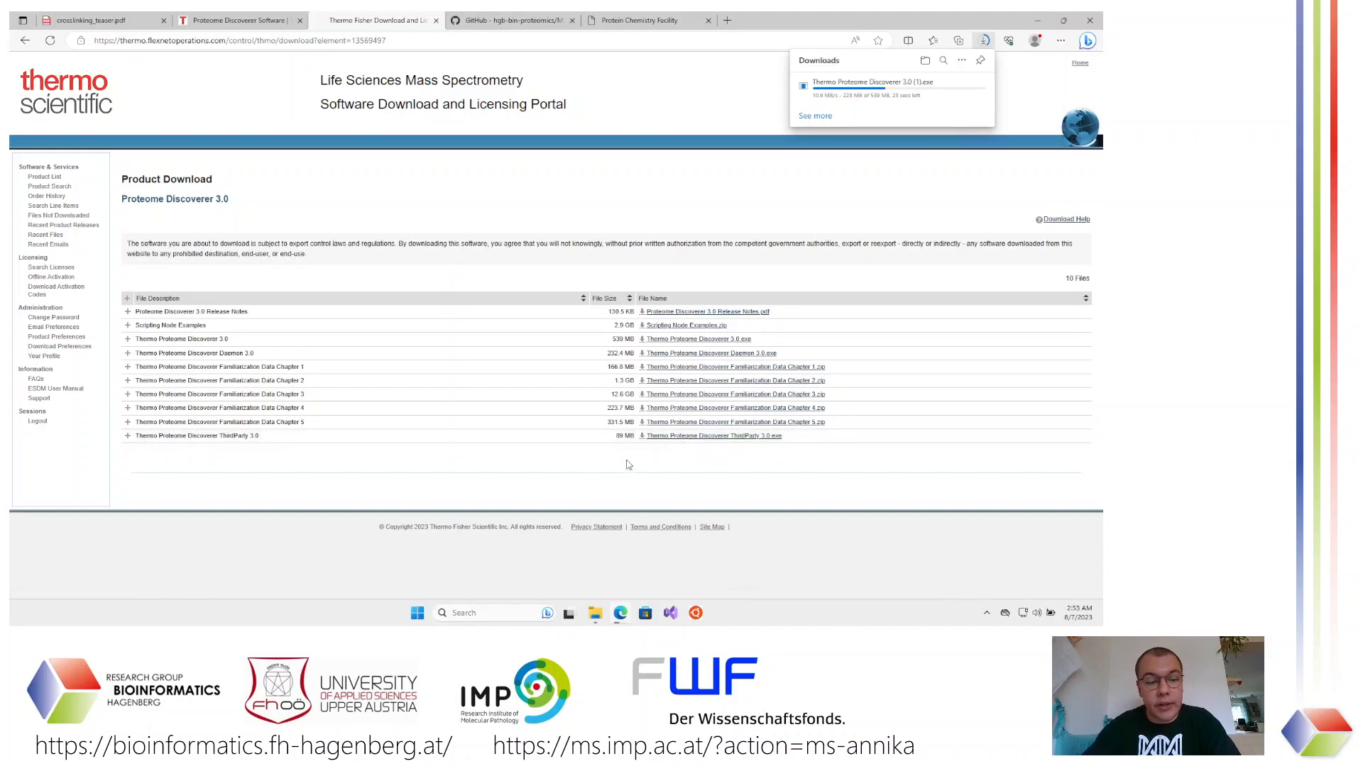
left_click(672, 435)
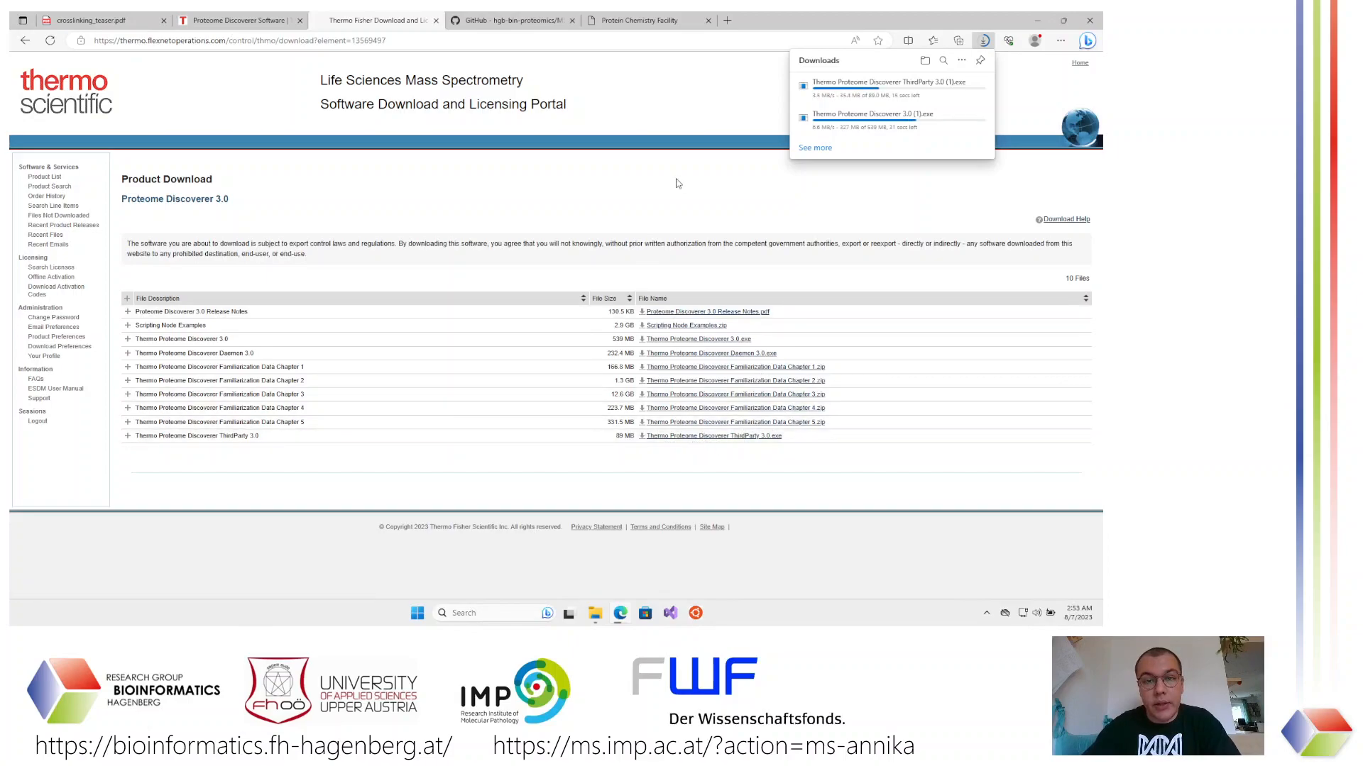
Open the MS Amanda and MS Annika pages in new tabs from the Protein Chemistry Facility's list of Proteome Discoverer nodes
left_click(642, 22)
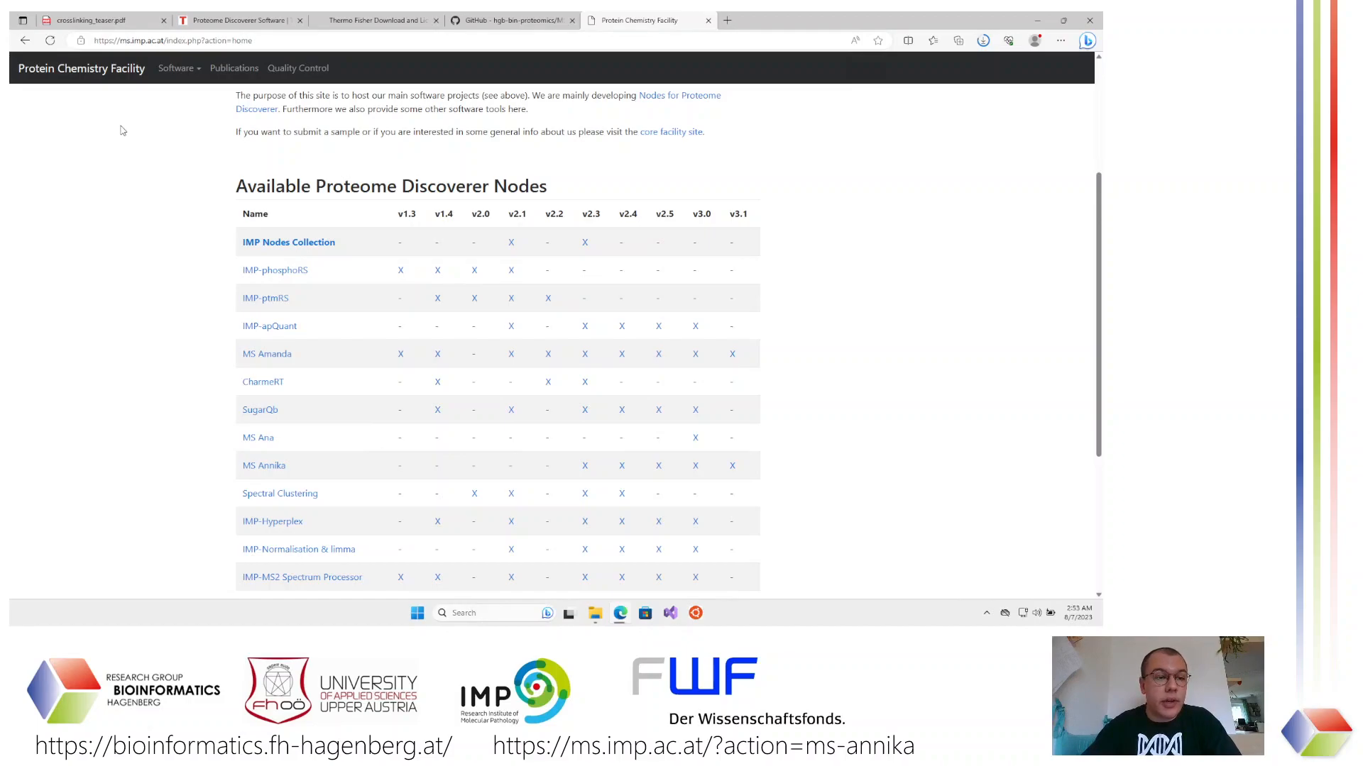
scroll(123, 147, "up", 3)
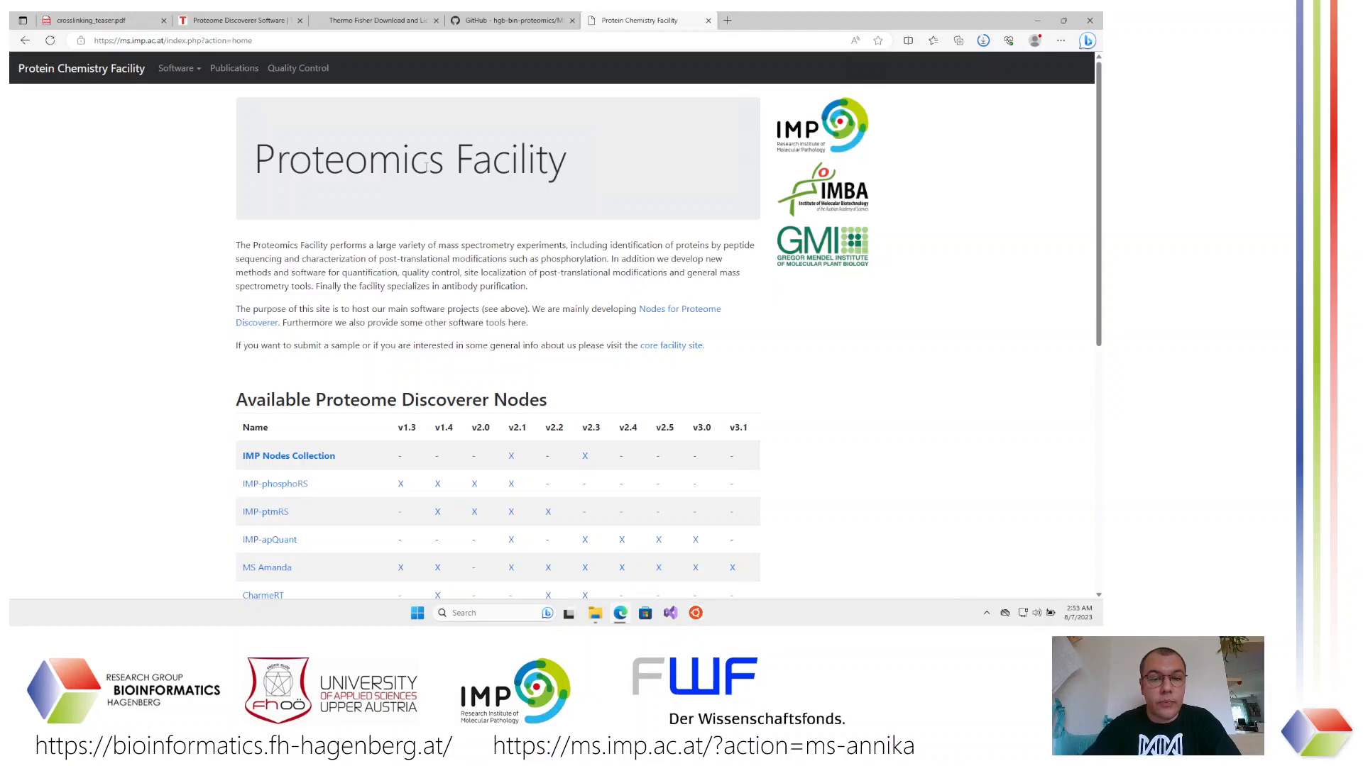
scroll(193, 392, "down", 3)
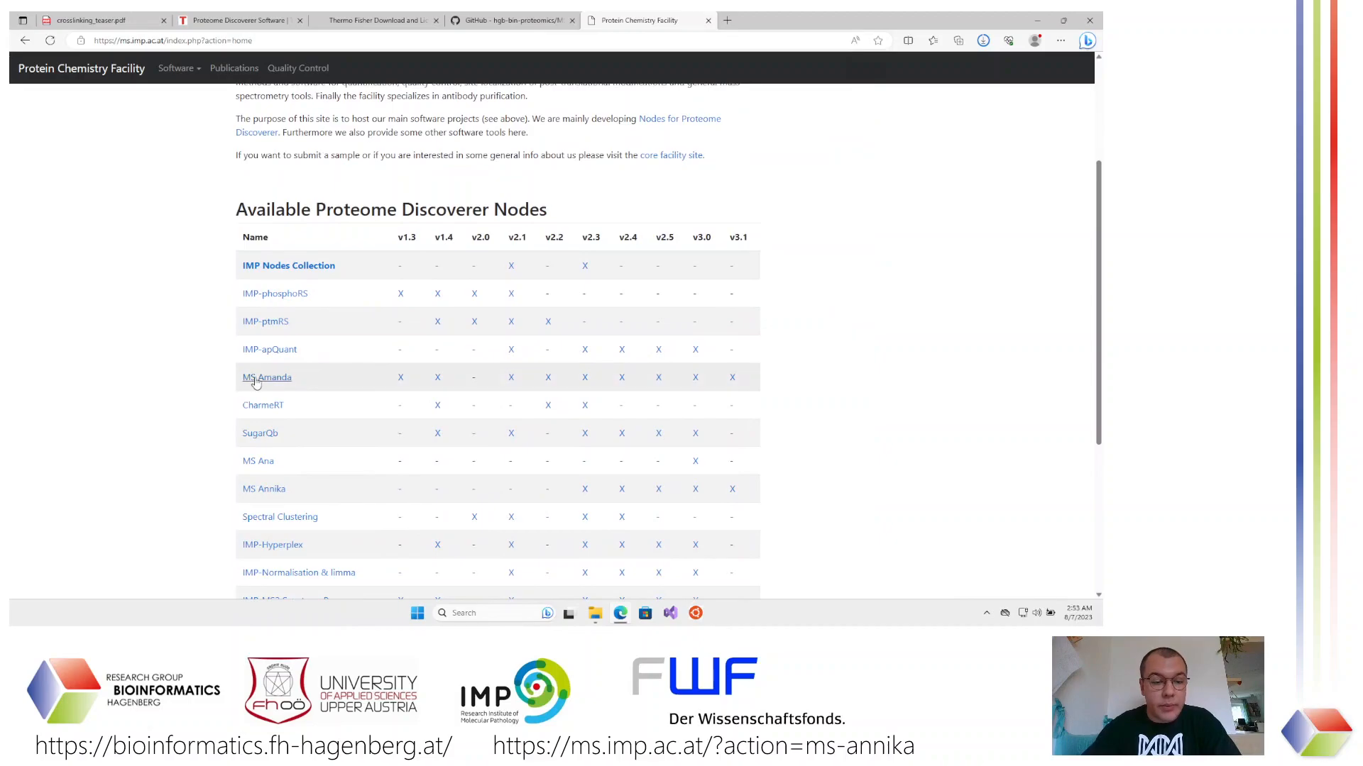
right_click(260, 384)
left_click(300, 387)
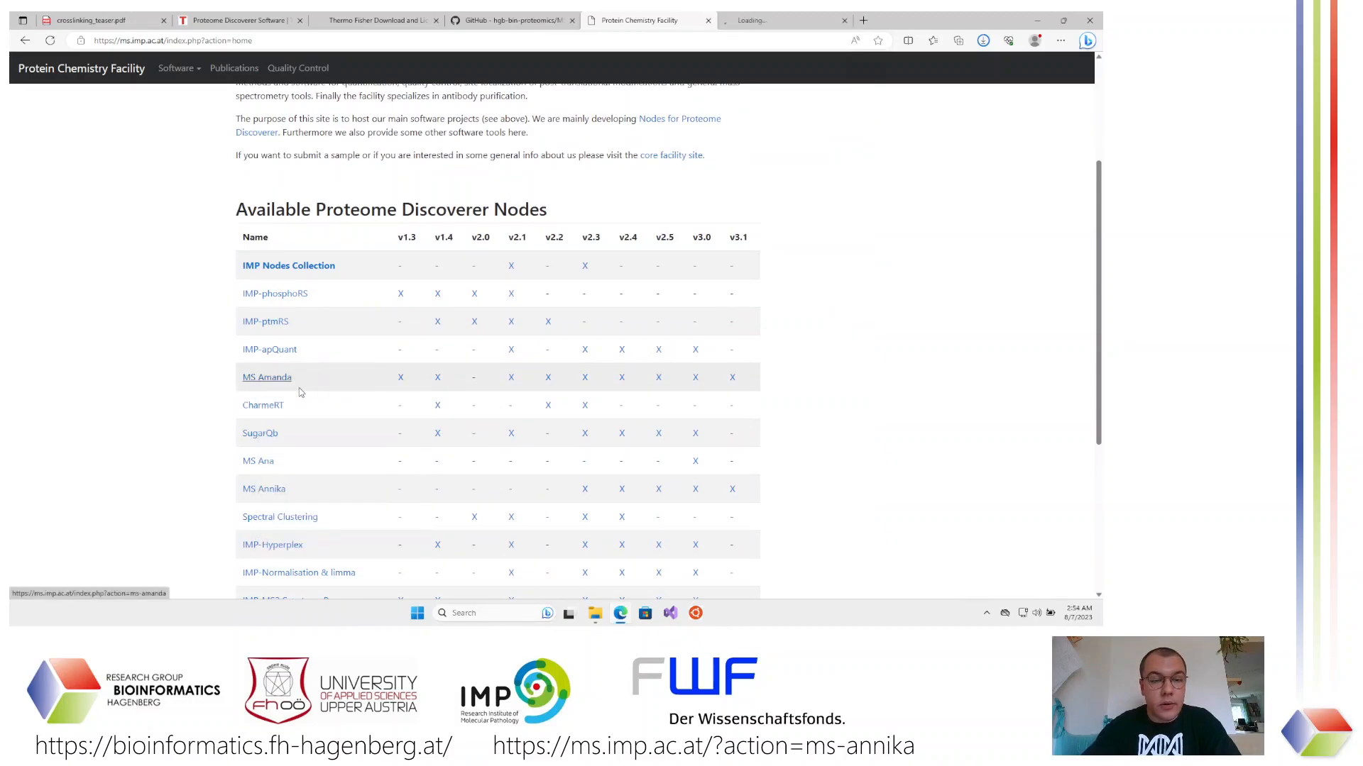
scroll(130, 443, "down", 2)
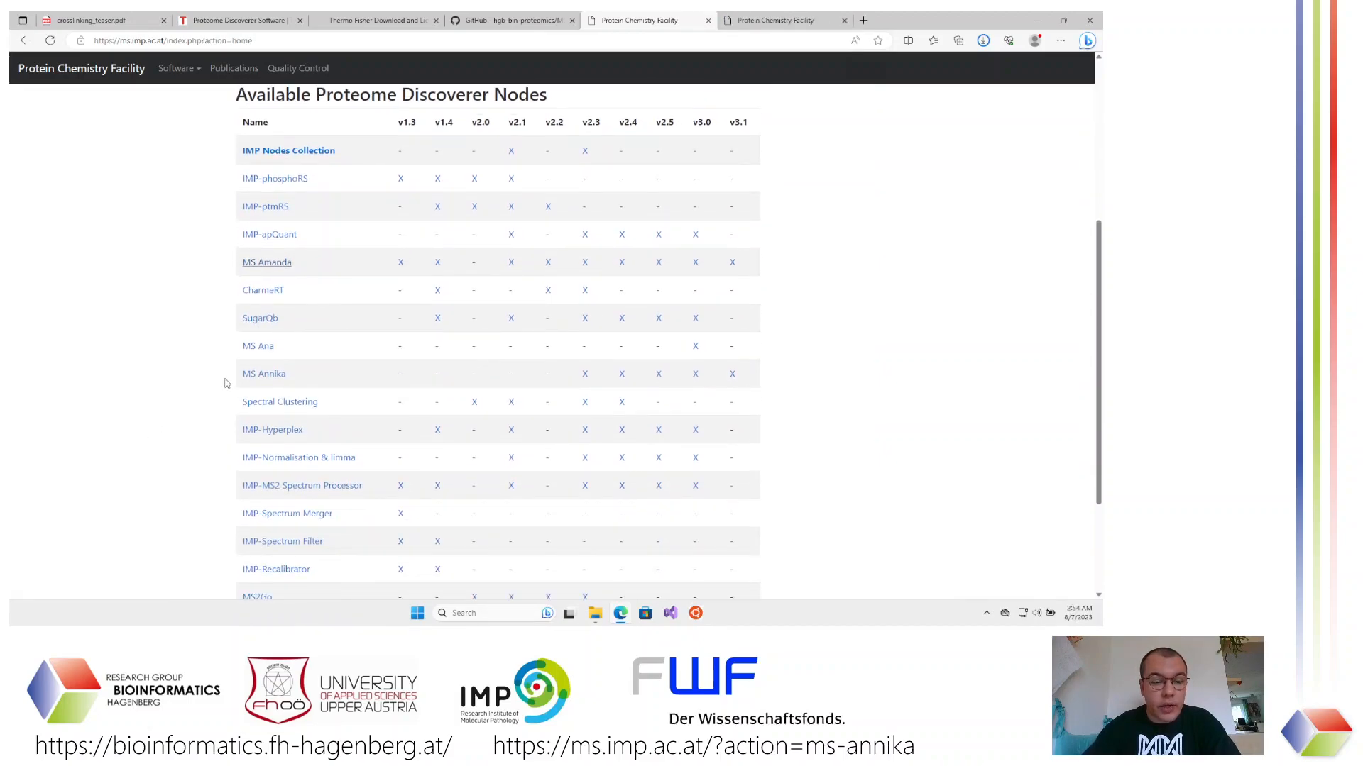
right_click(261, 376)
left_click(305, 383)
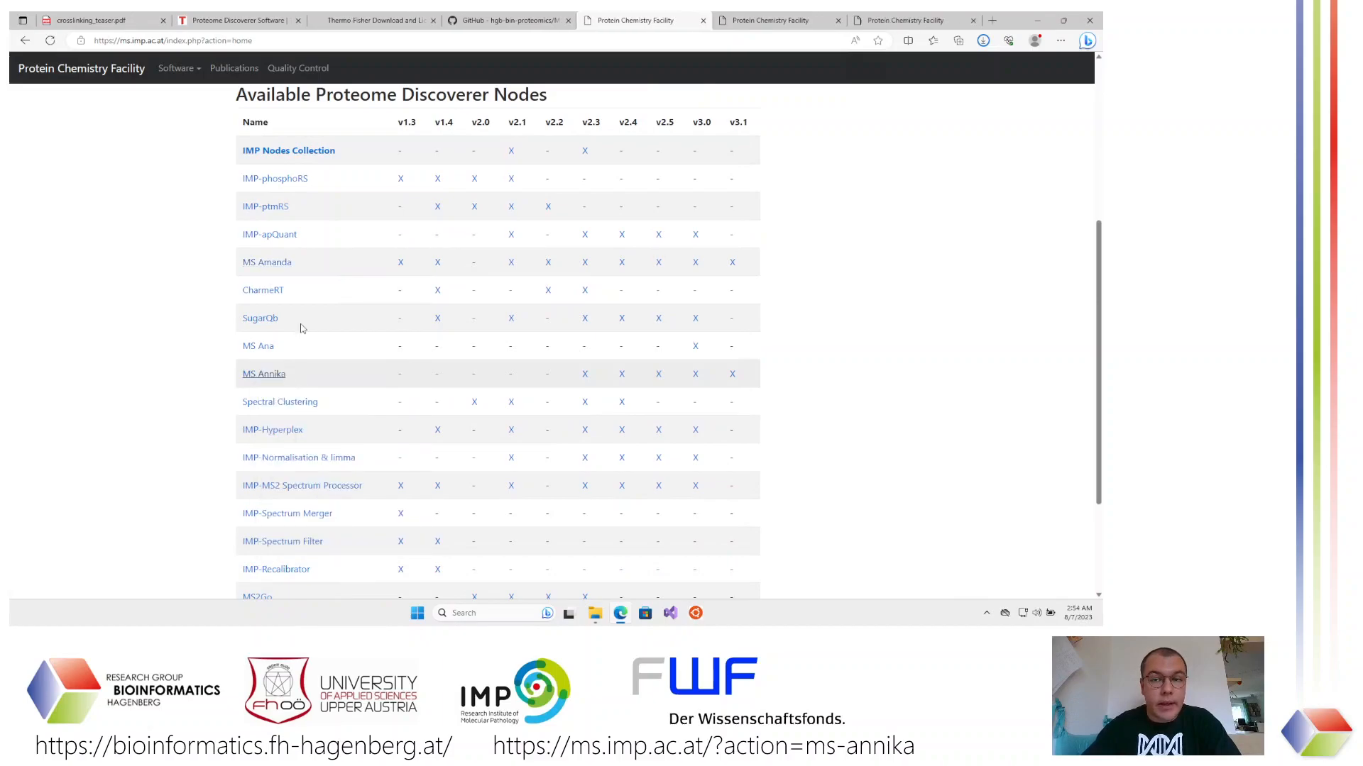
Look through the MS Amanda page down to the installer links for each Proteome Discoverer version, and close its tab
left_click(770, 24)
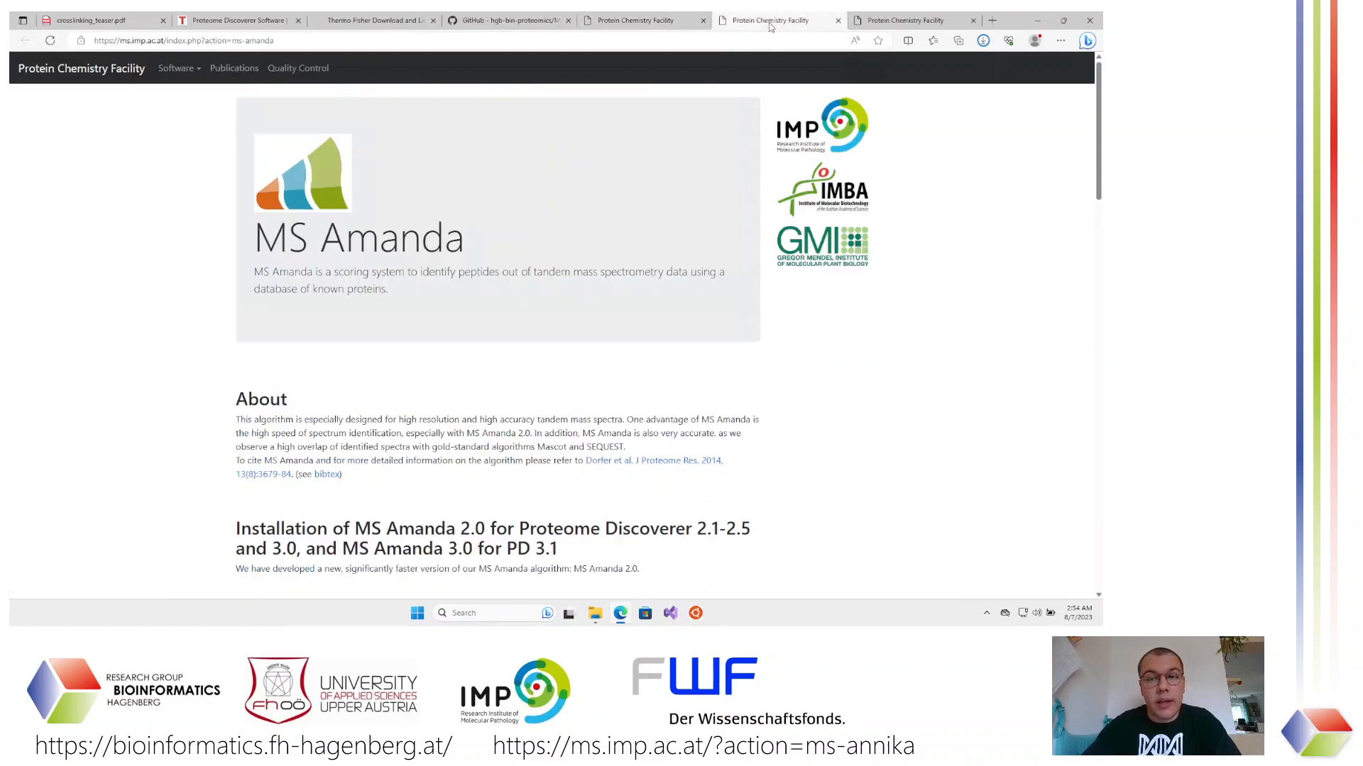
scroll(540, 210, "down", 5)
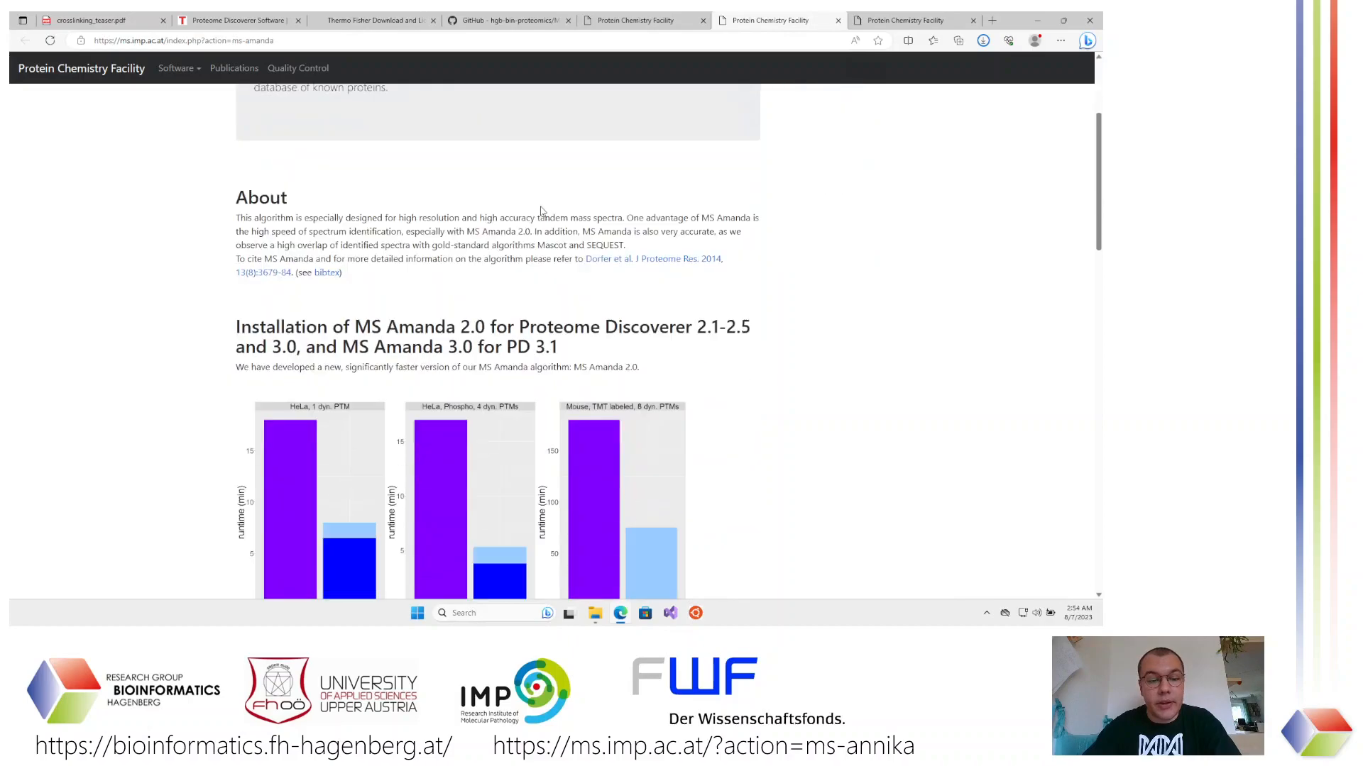
scroll(541, 211, "up", 2)
scroll(540, 210, "down", 3)
scroll(540, 211, "down", 3)
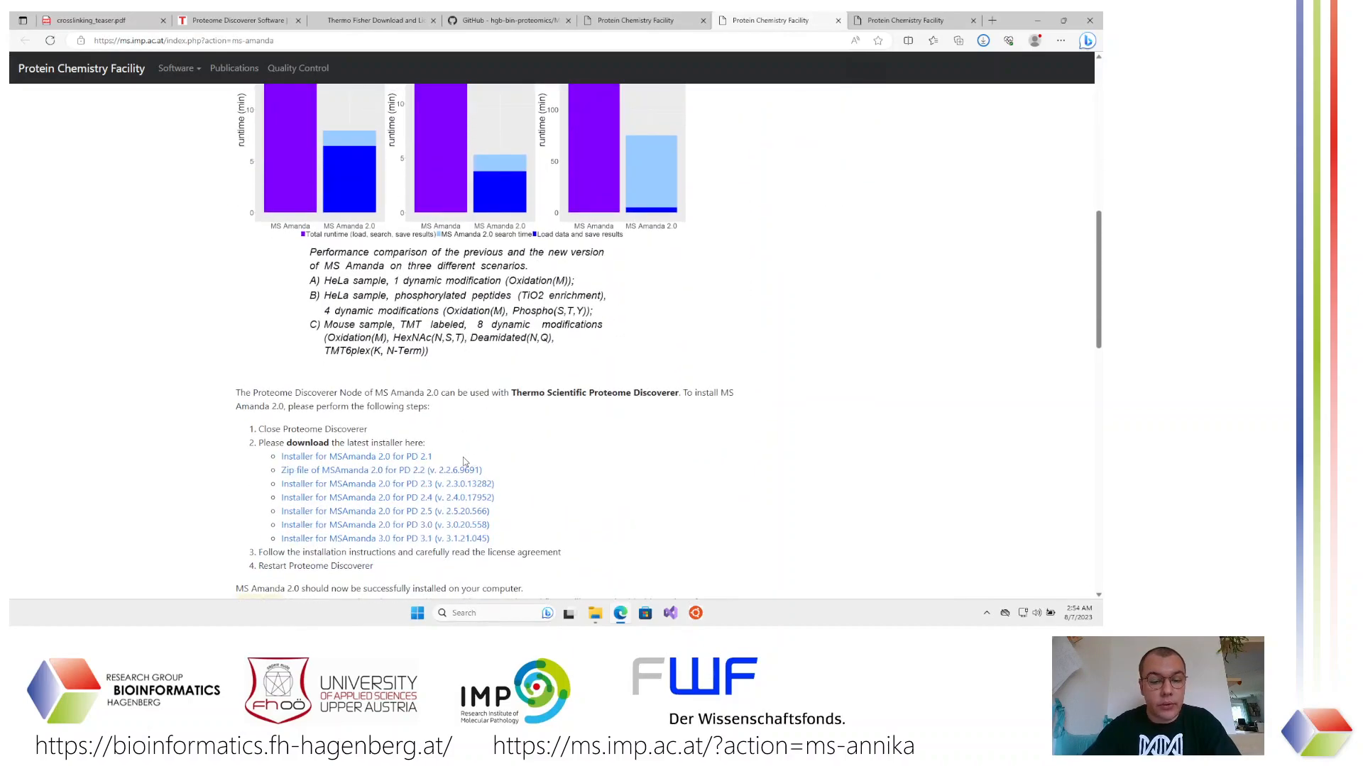
scroll(709, 199, "up", 9)
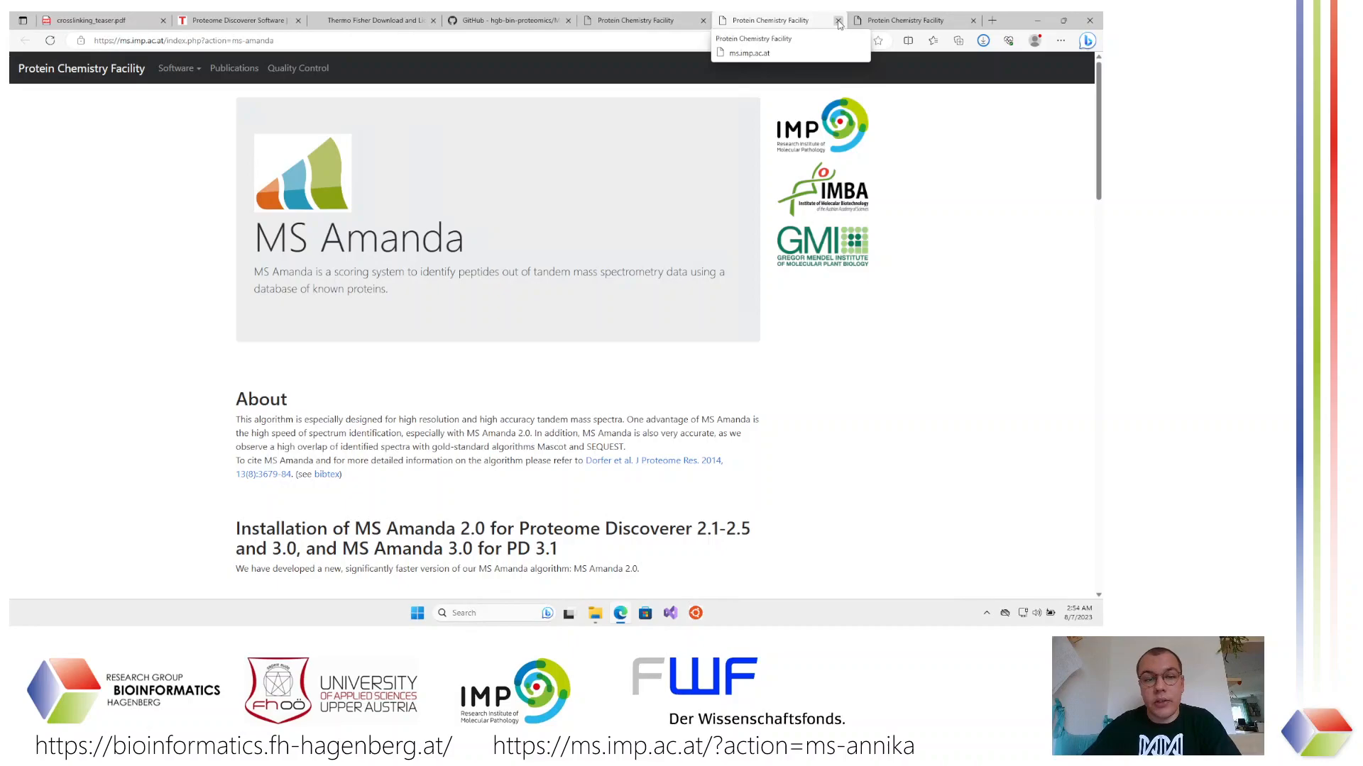
left_click(838, 22)
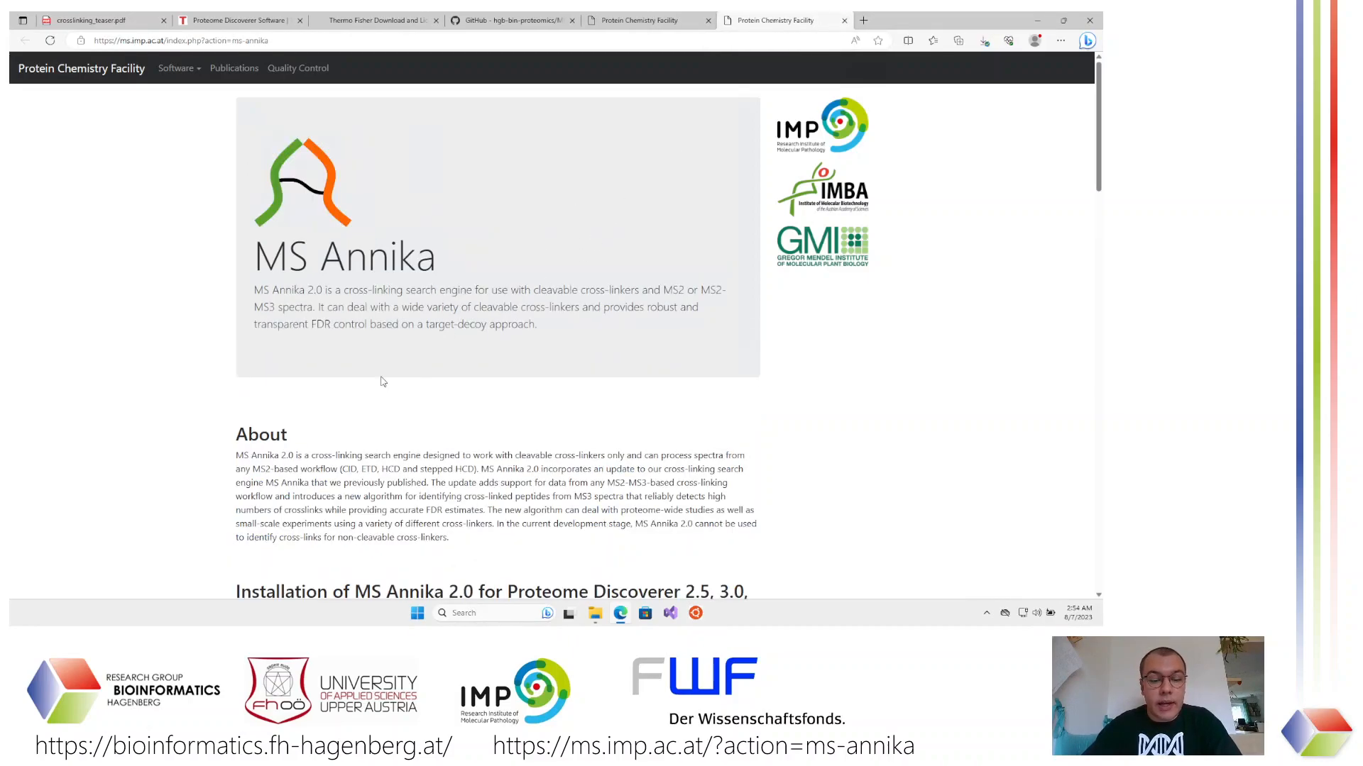
Read the MS Annika page's description and its installation instructions for Proteome Discoverer 2.5, 3.0 or 3.1
scroll(382, 383, "down", 5)
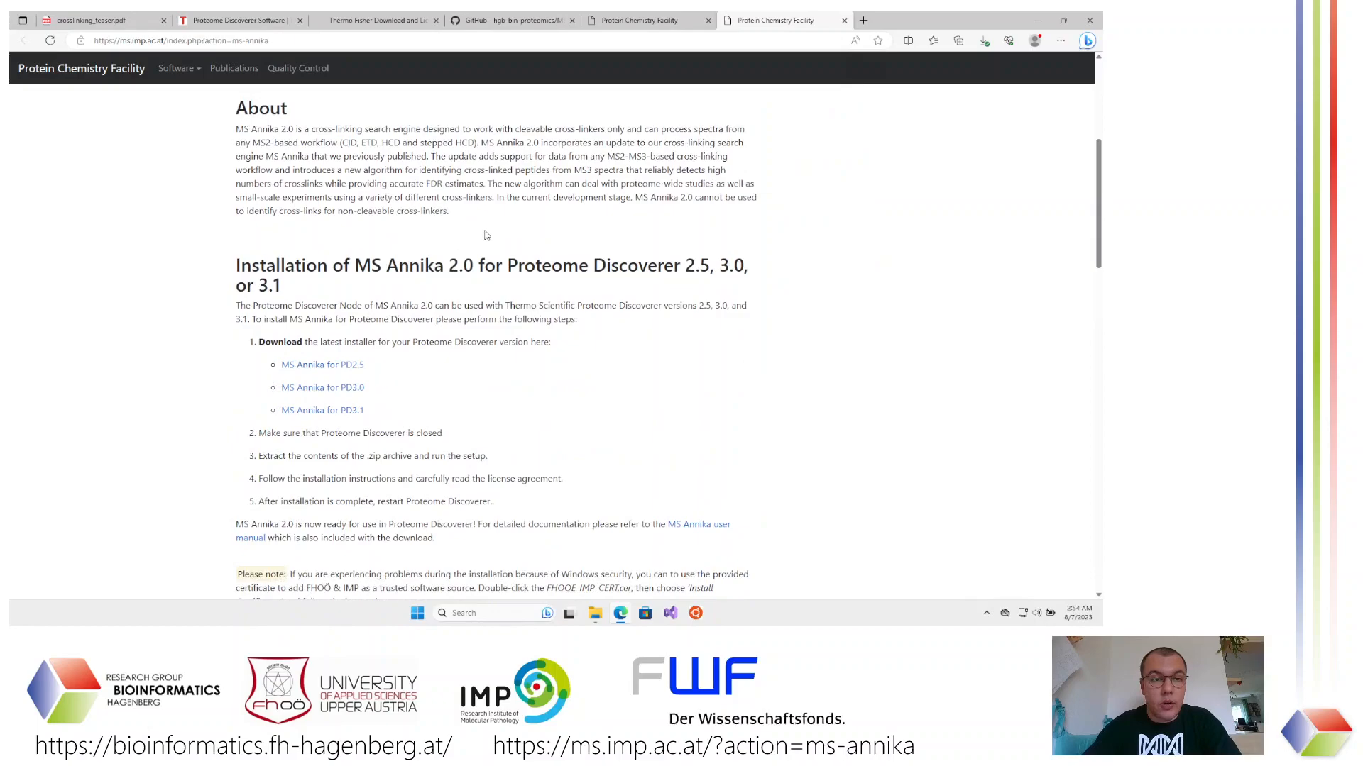
scroll(487, 235, "up", 2)
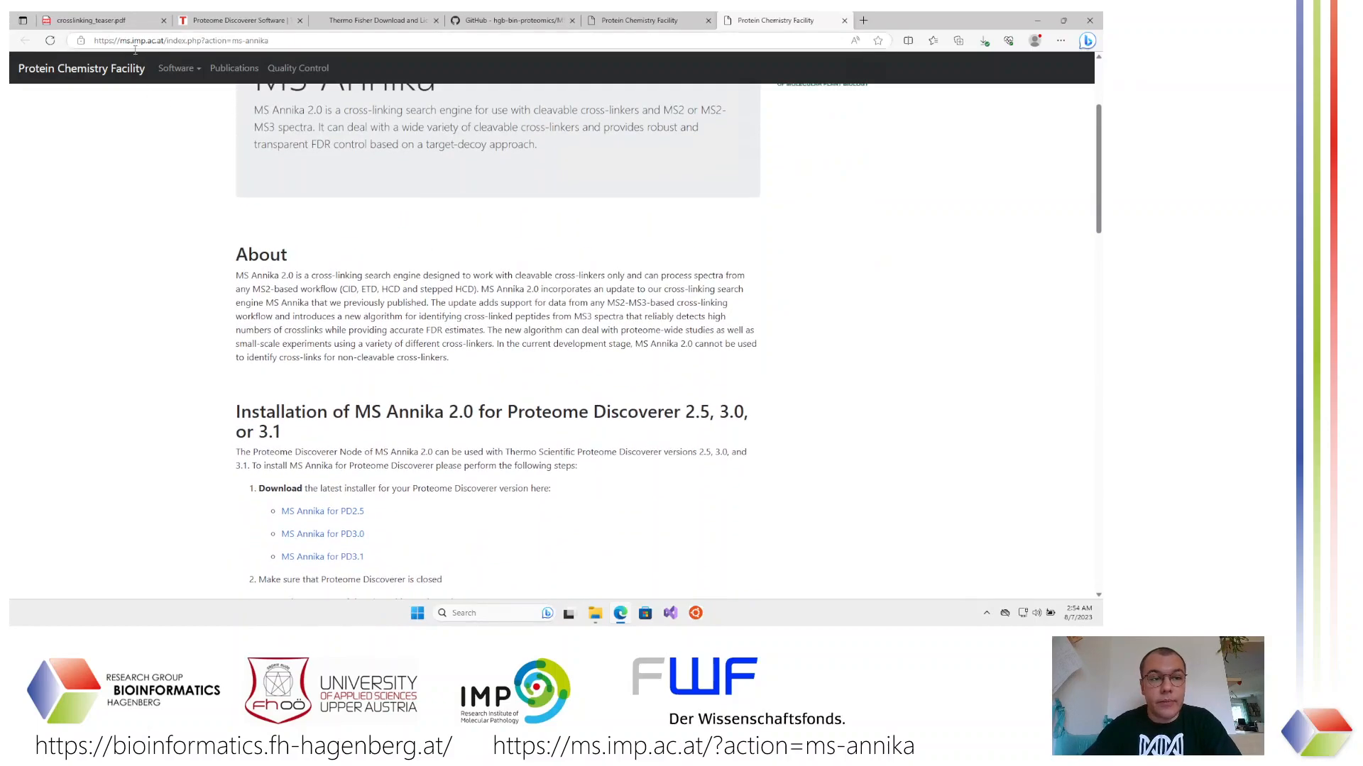
scroll(181, 277, "down", 1)
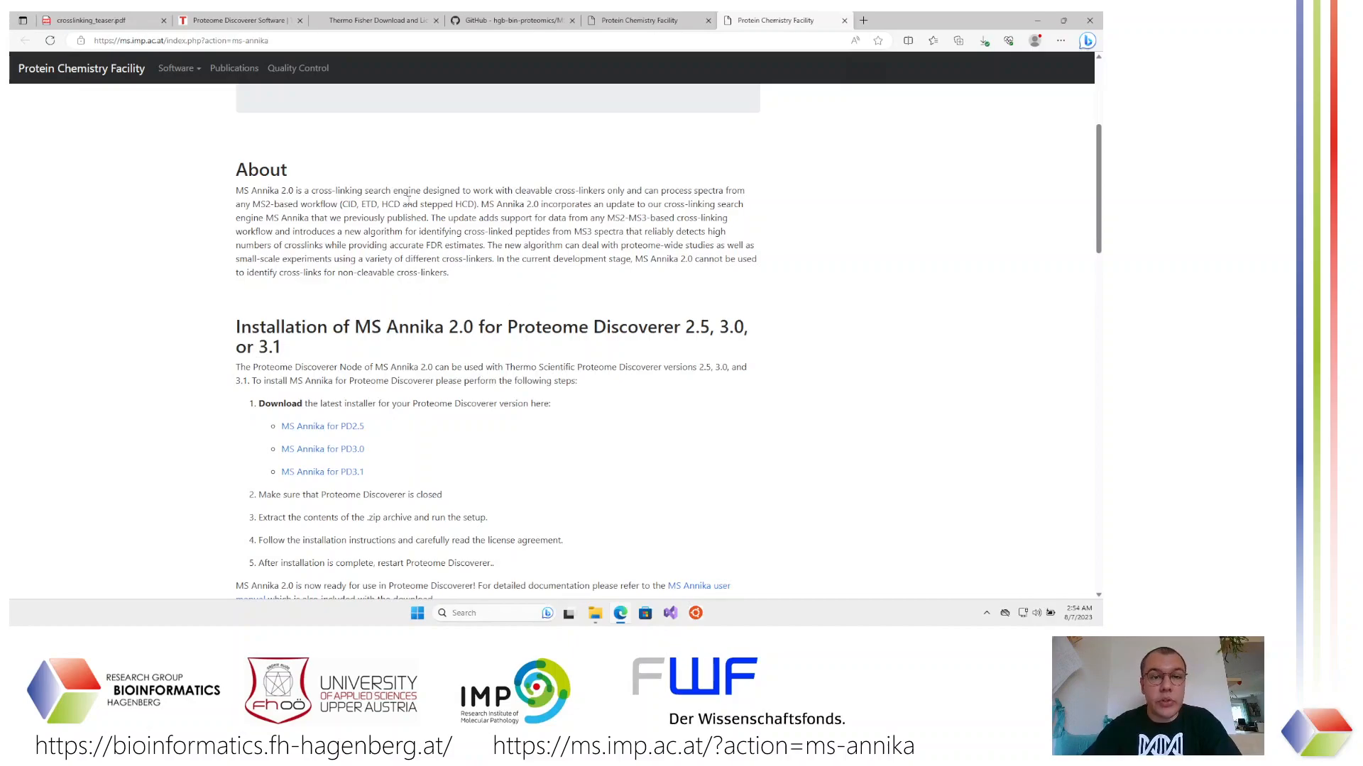
Review the release notes in HISTORY.md of the MSAnnika GitHub repository and return to the repository's main page
left_click(526, 23)
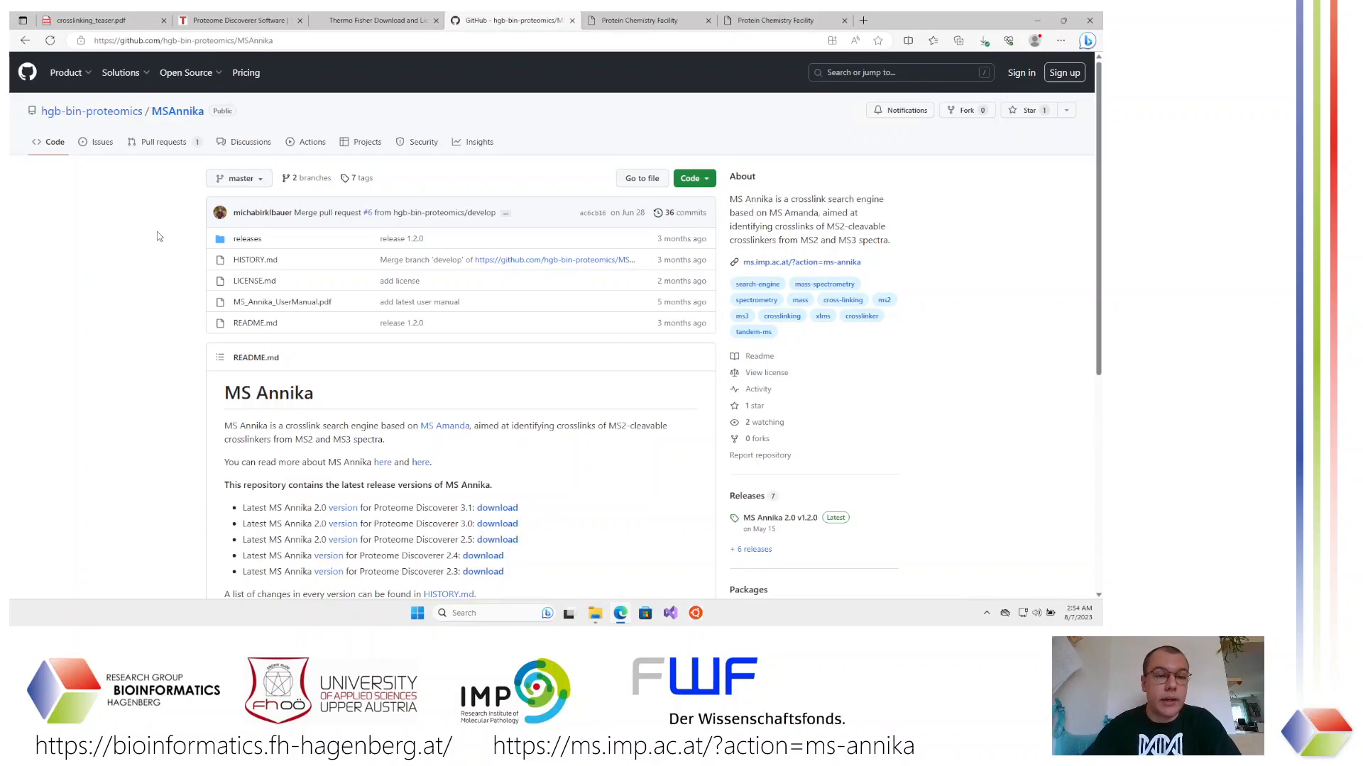
scroll(146, 271, "down", 2)
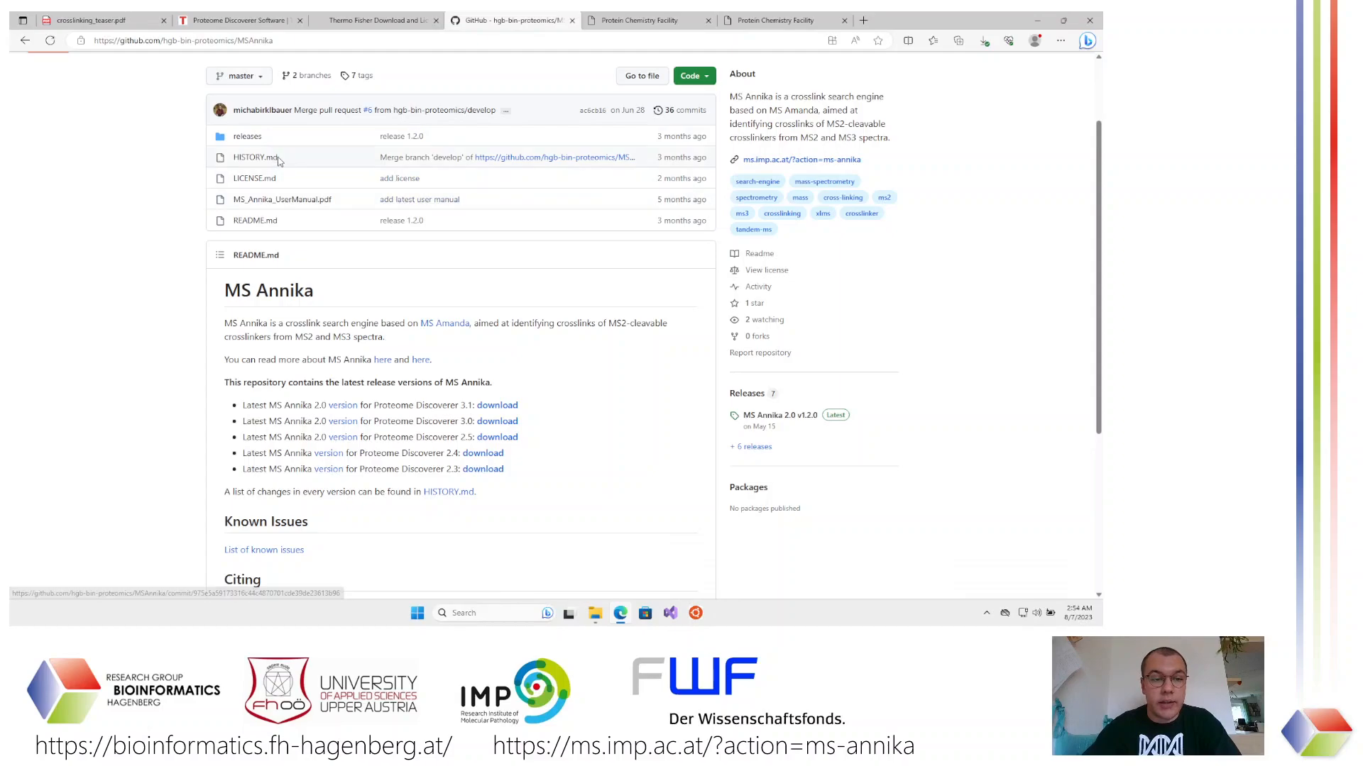
left_click(258, 159)
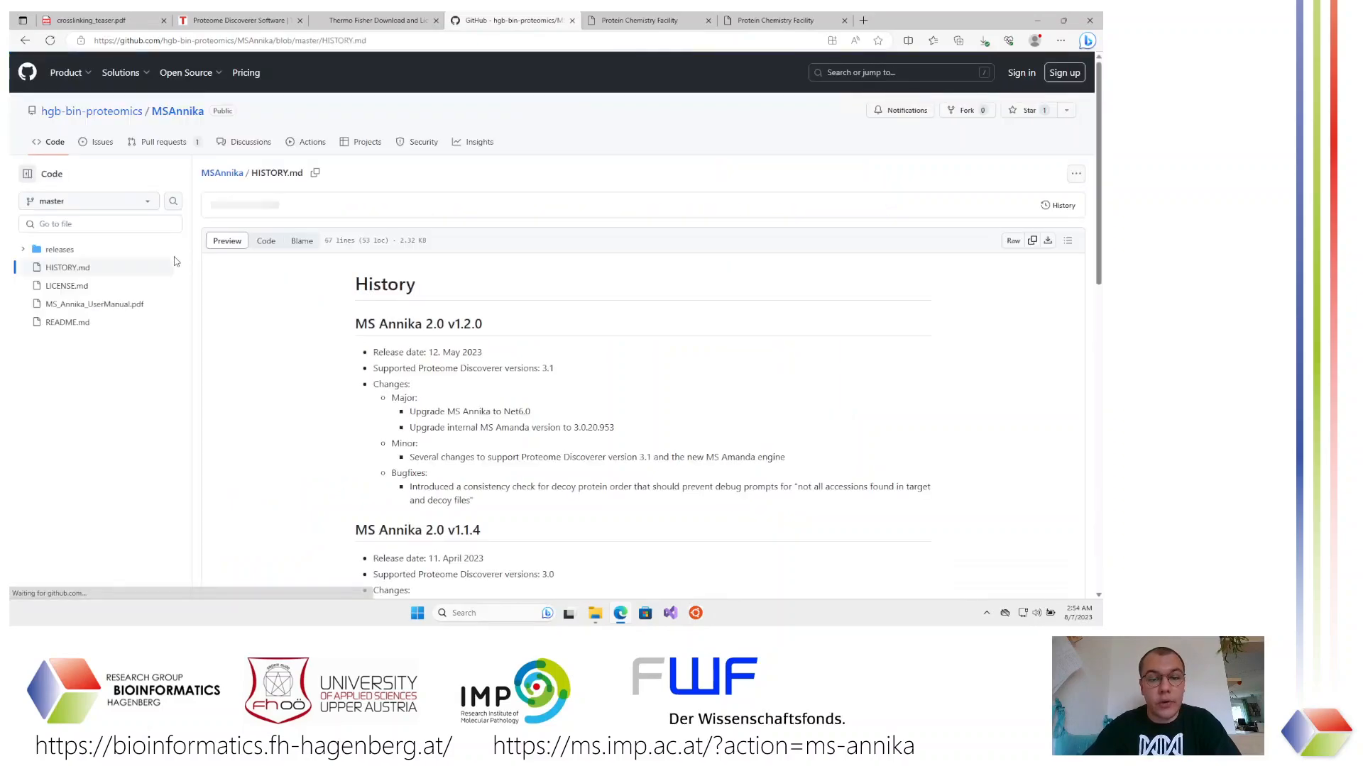
scroll(281, 474, "down", 2)
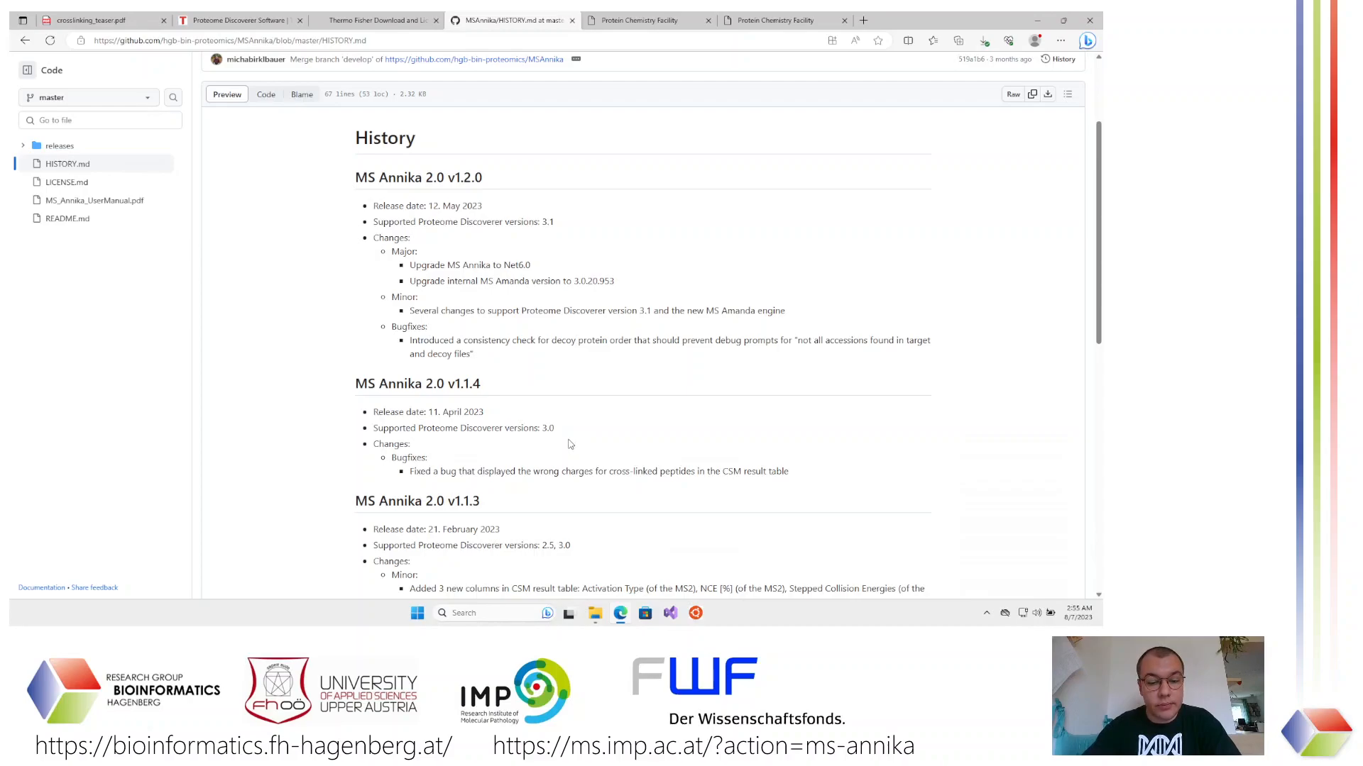
scroll(578, 374, "up", 1)
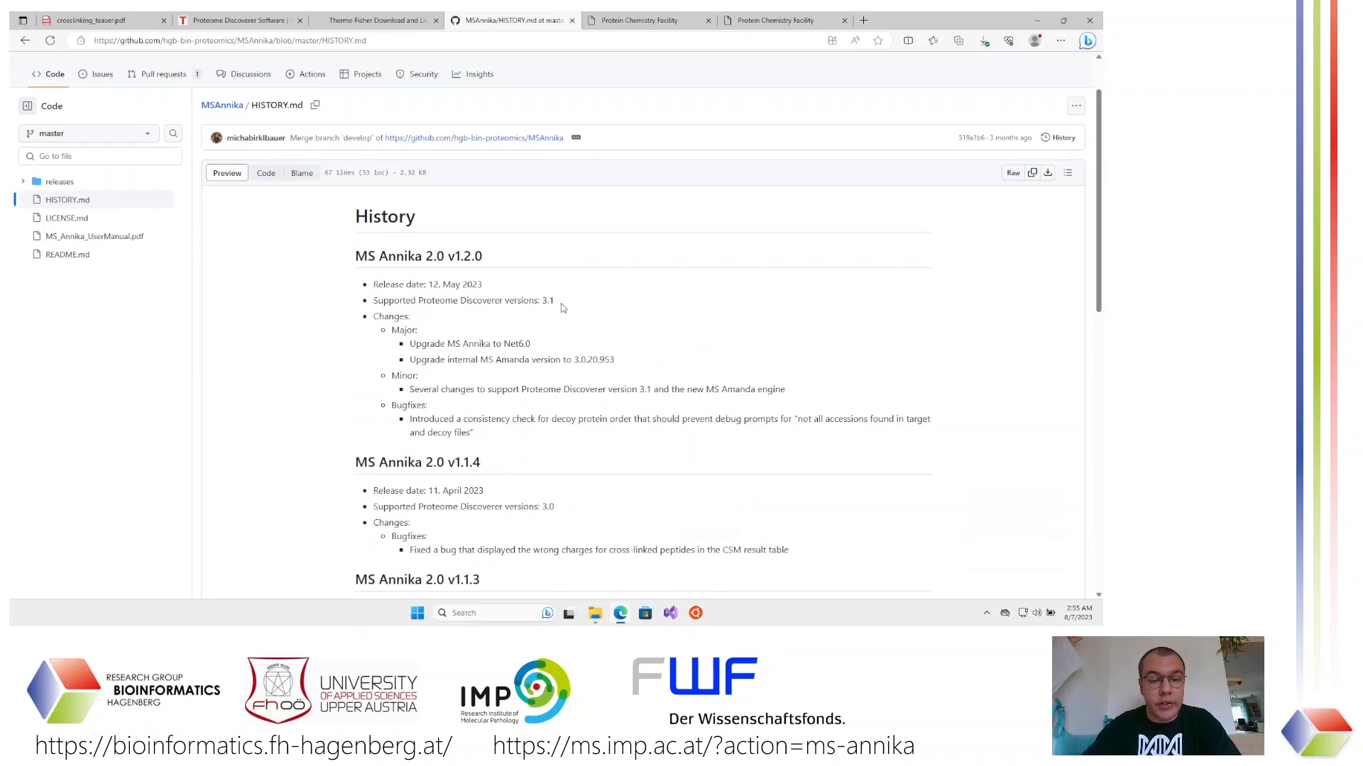
scroll(603, 416, "down", 3)
scroll(599, 422, "up", 2)
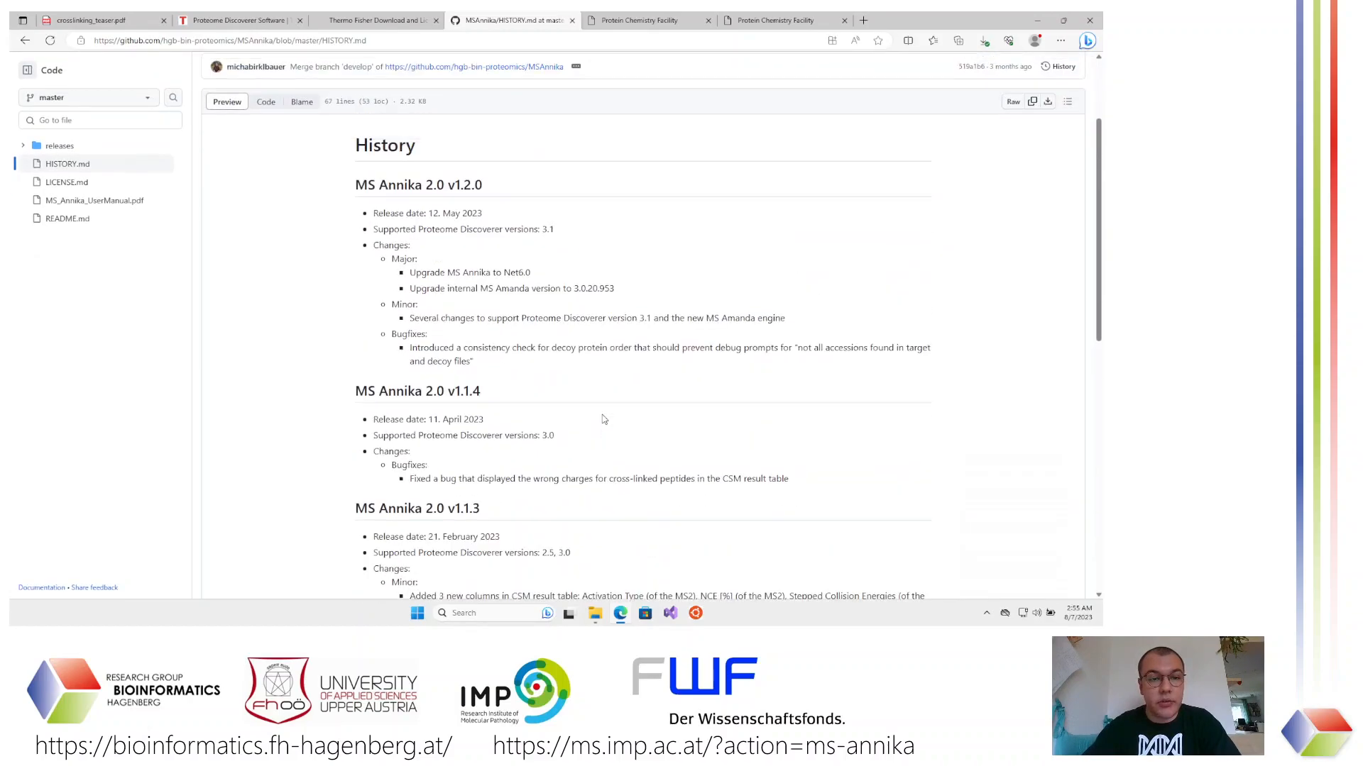
scroll(589, 443, "up", 2)
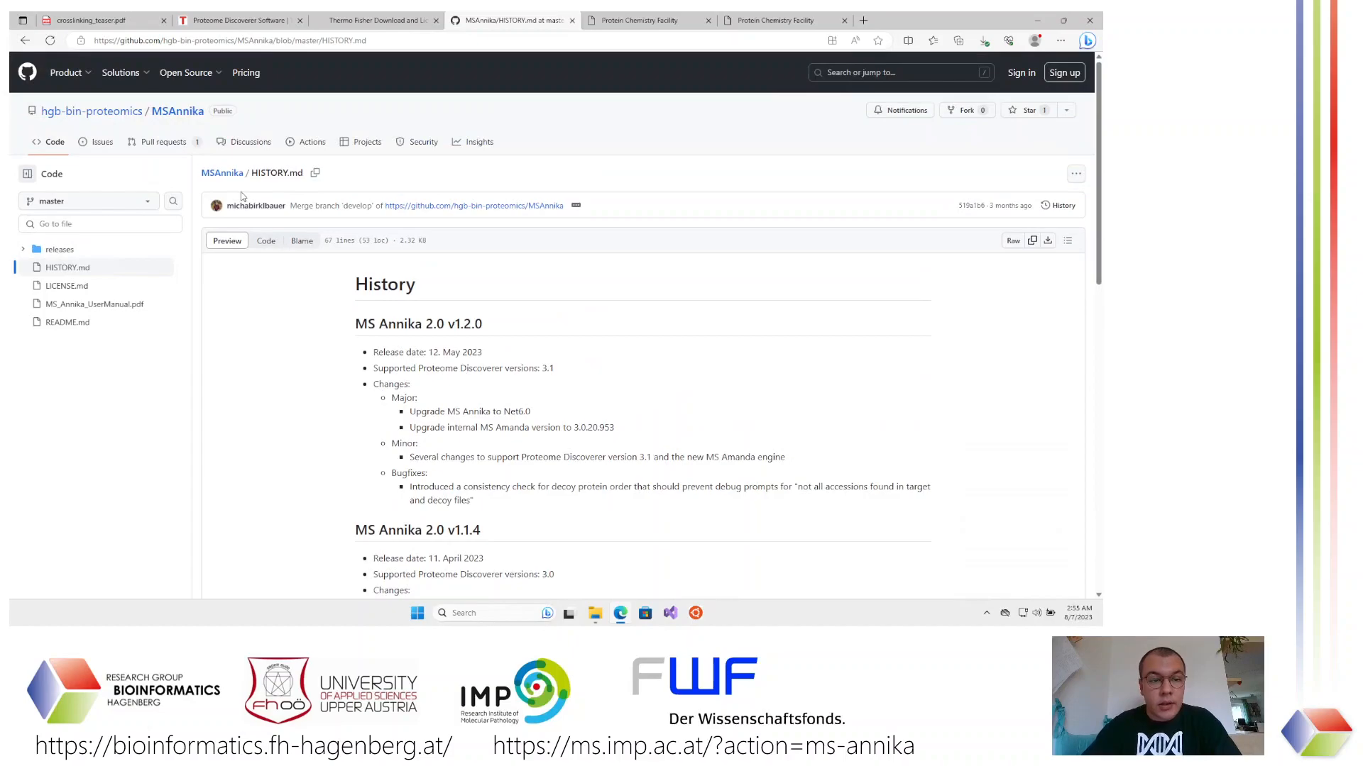
left_click(223, 174)
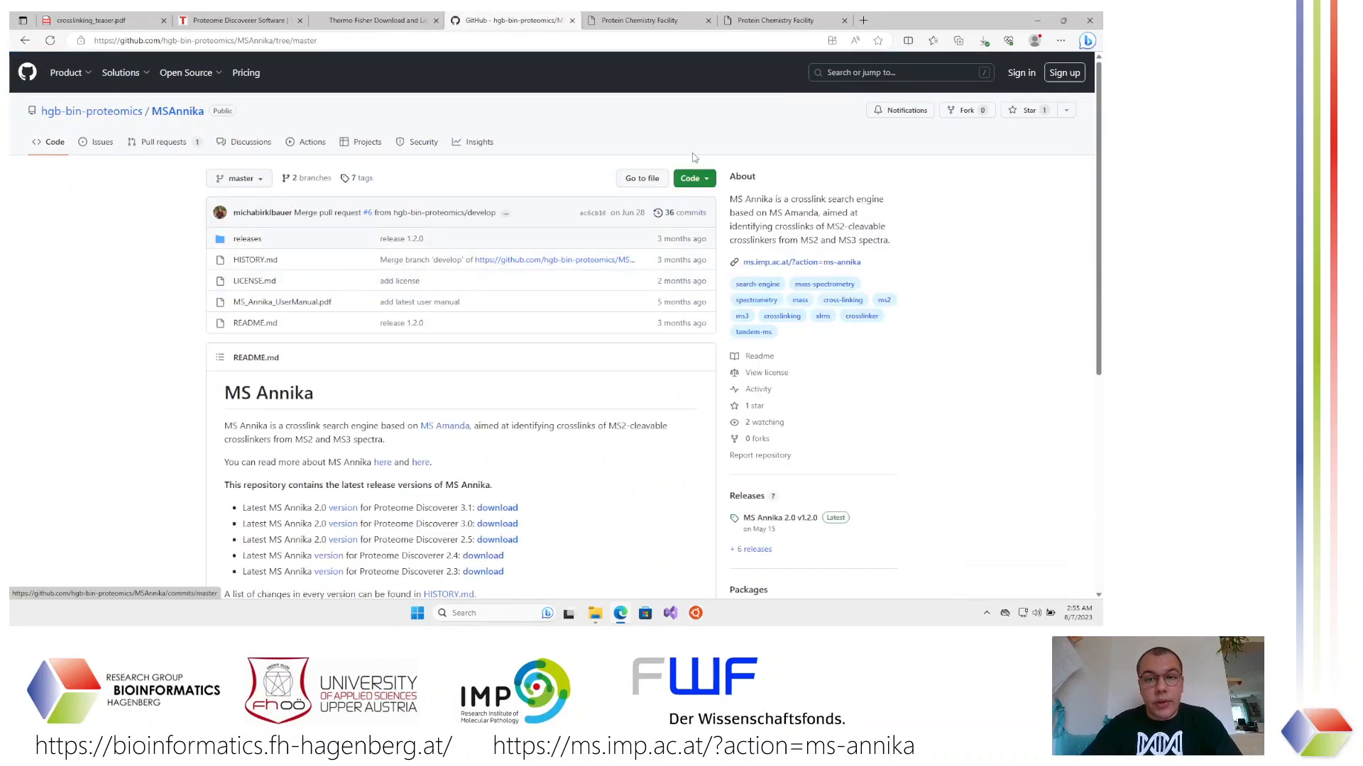
Download the latest MS Annika 2.0 release for Proteome Discoverer 3.0 and open the Downloads folder
scroll(397, 443, "down", 1)
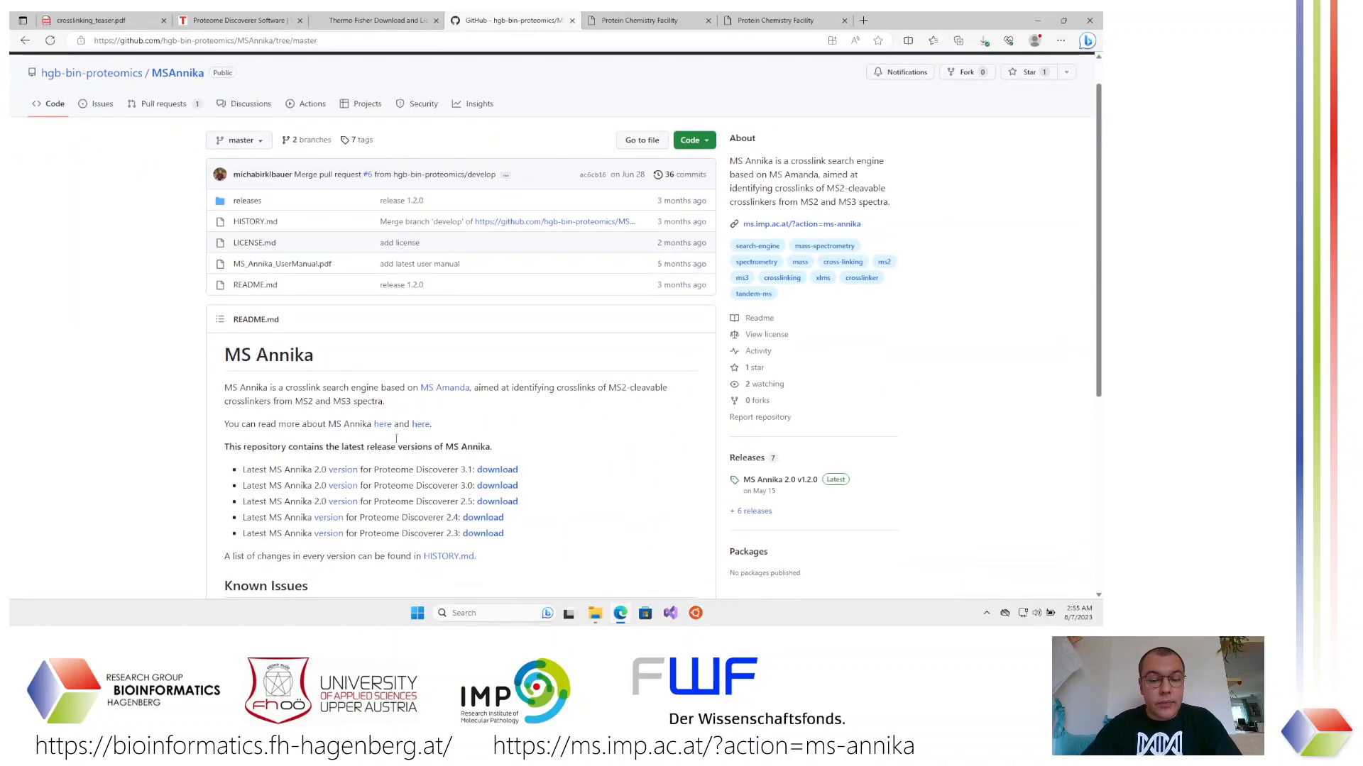
left_click(499, 489)
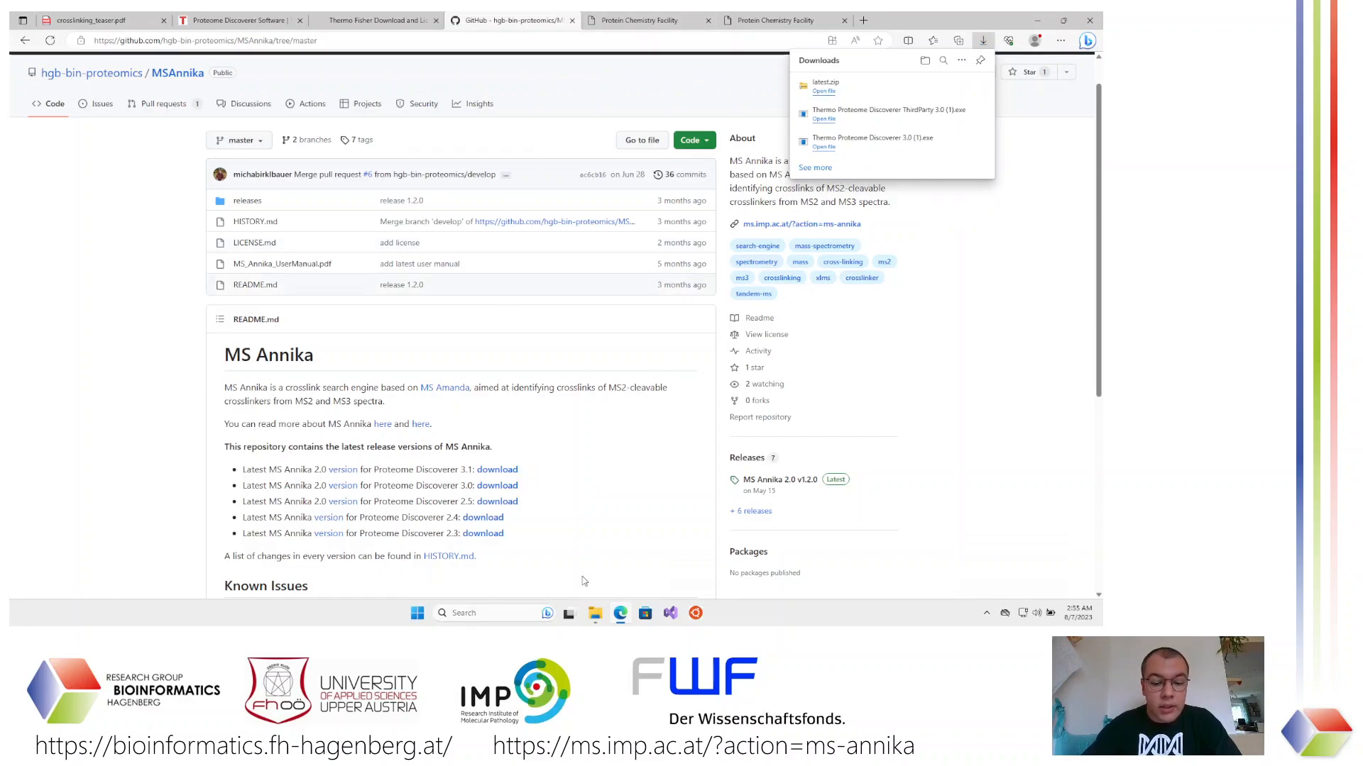
left_click(595, 613)
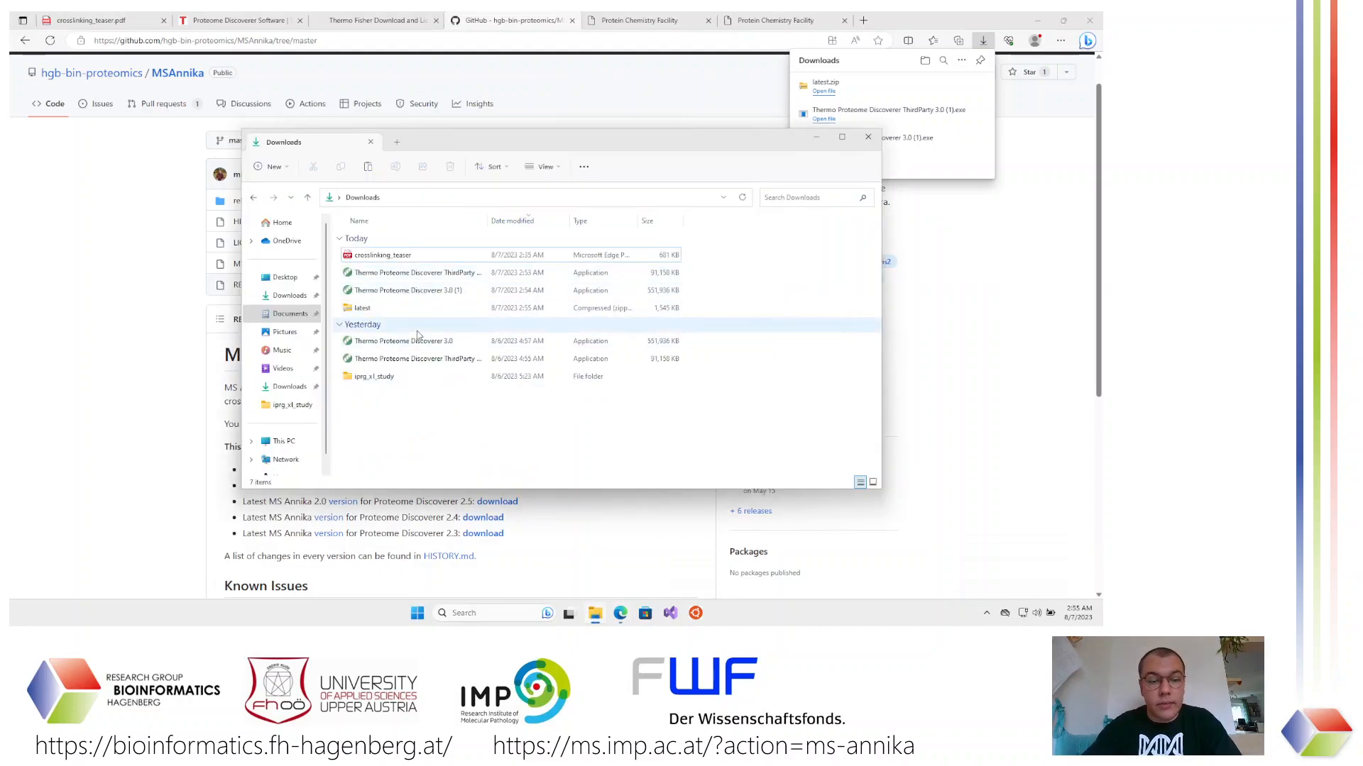
Install Thermo Proteome Discoverer 3.0 from its downloaded installer, accepting the license terms and the renaming of the preexisting program folder
double_click(446, 340)
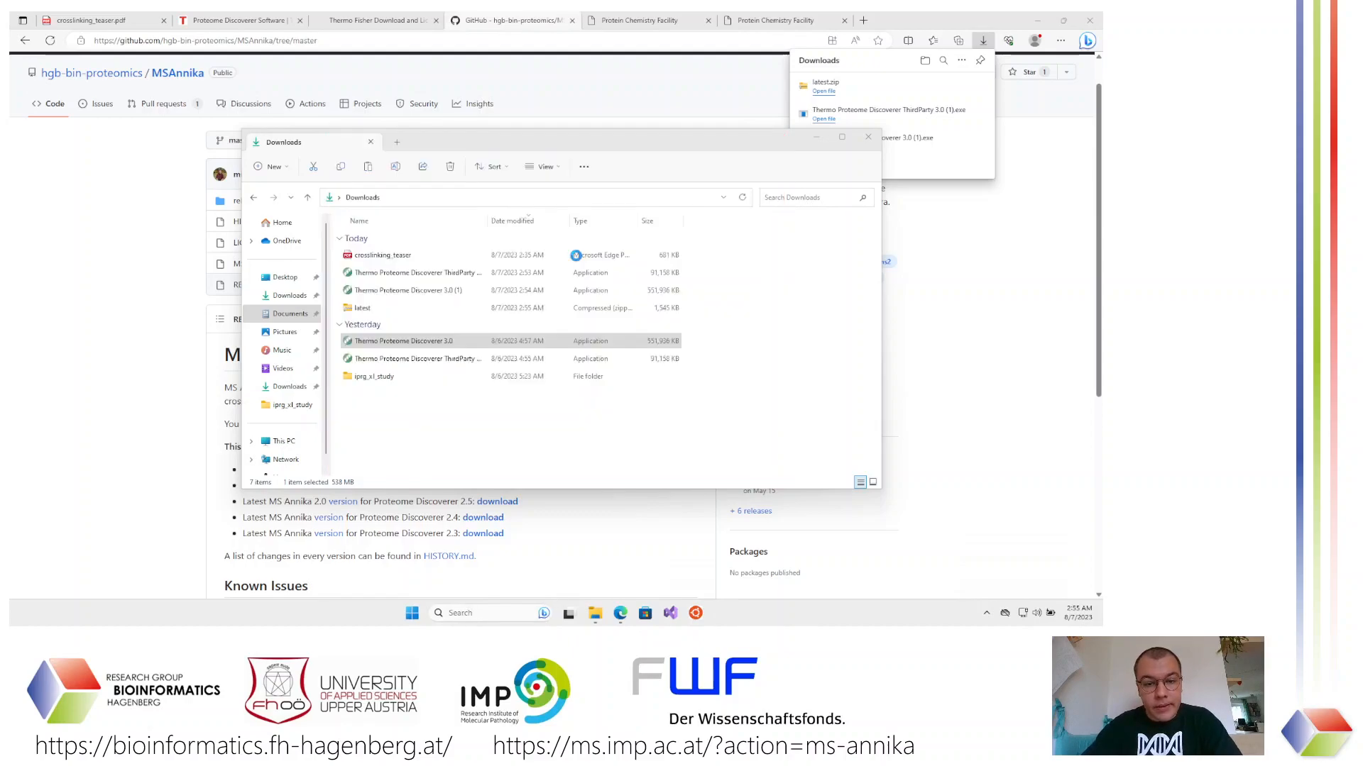
left_click(440, 422)
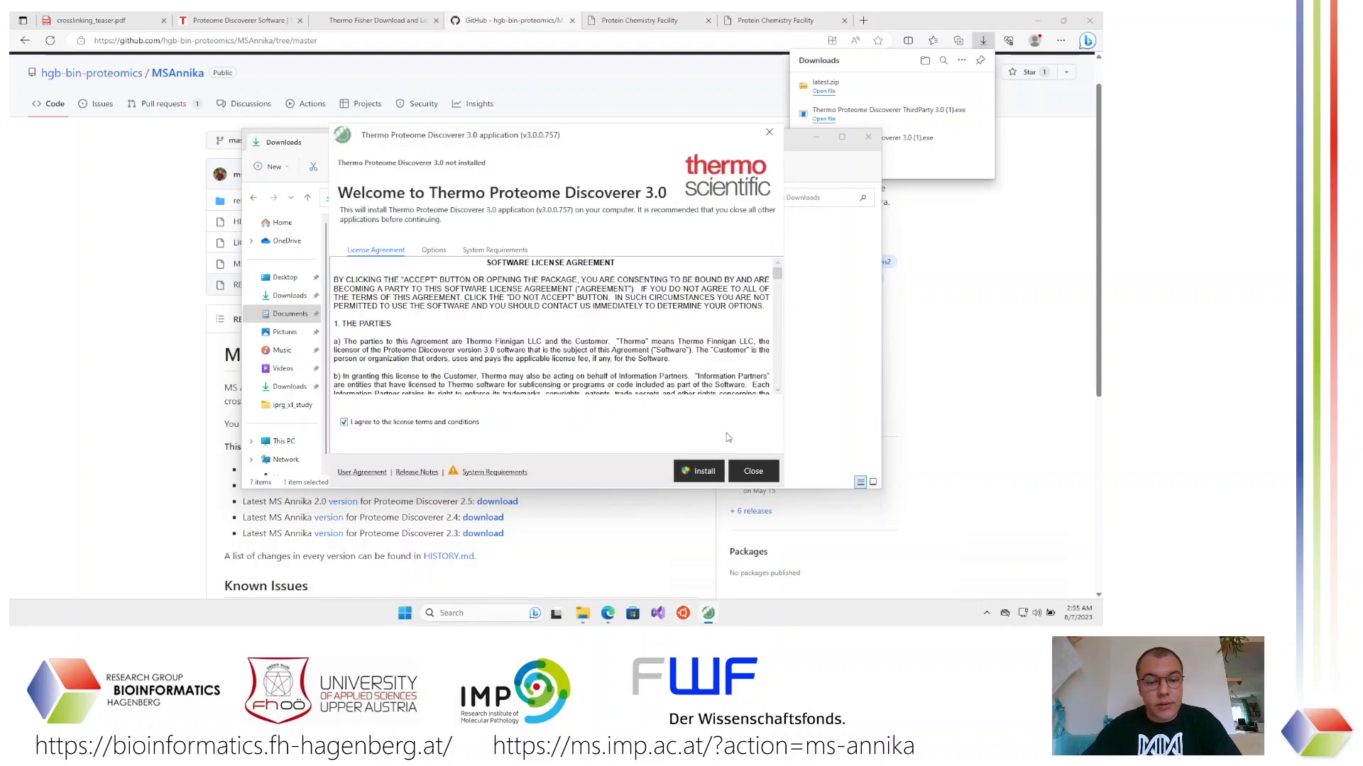
left_click(701, 471)
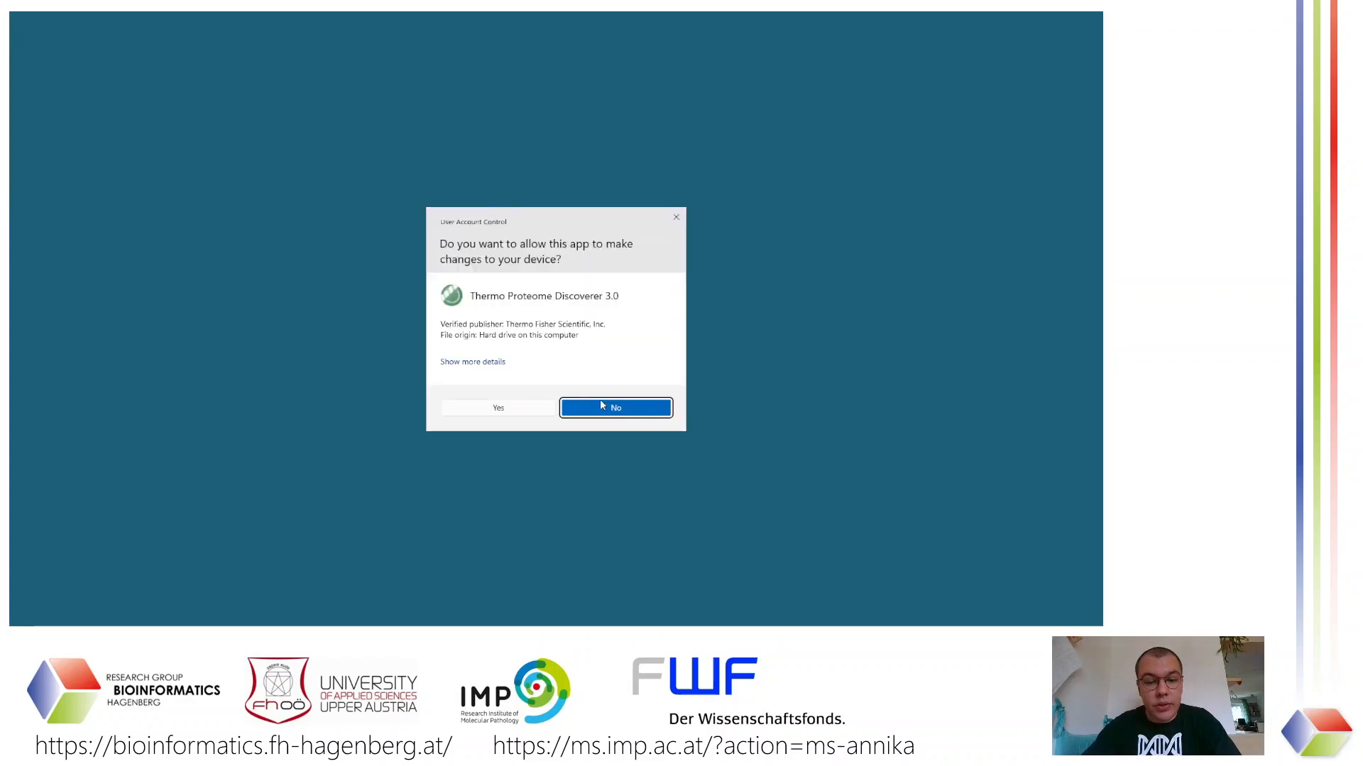
left_click(510, 405)
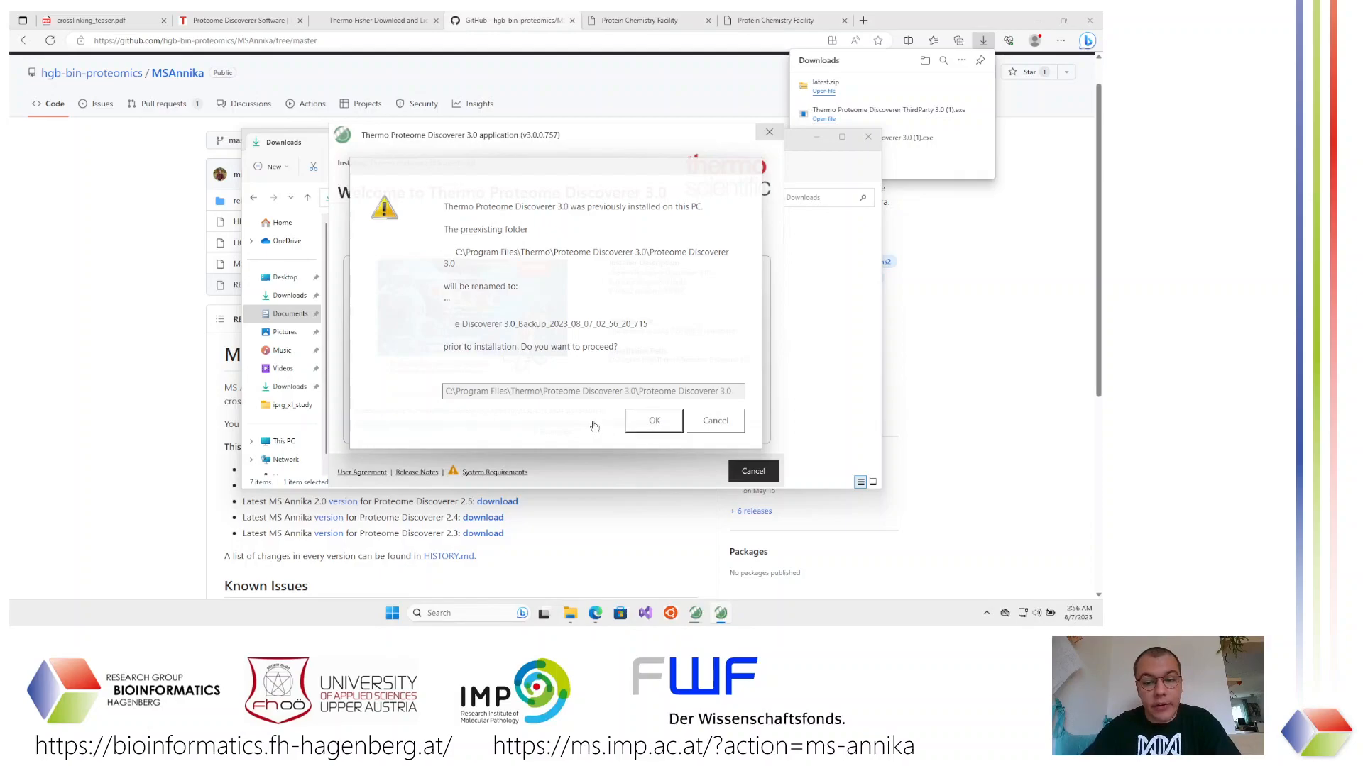
left_click(641, 423)
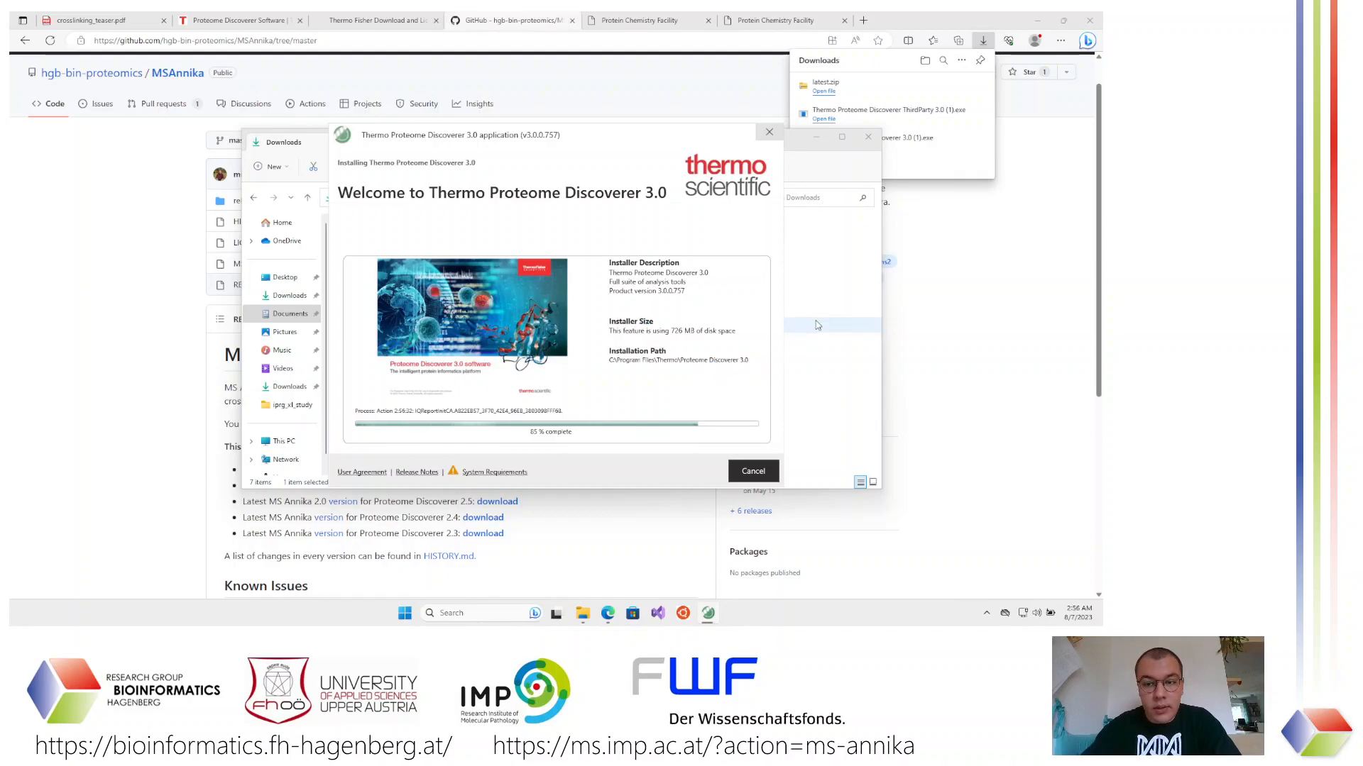
Extract the downloaded latest.zip archive into a folder named latest inside Downloads
left_click(803, 365)
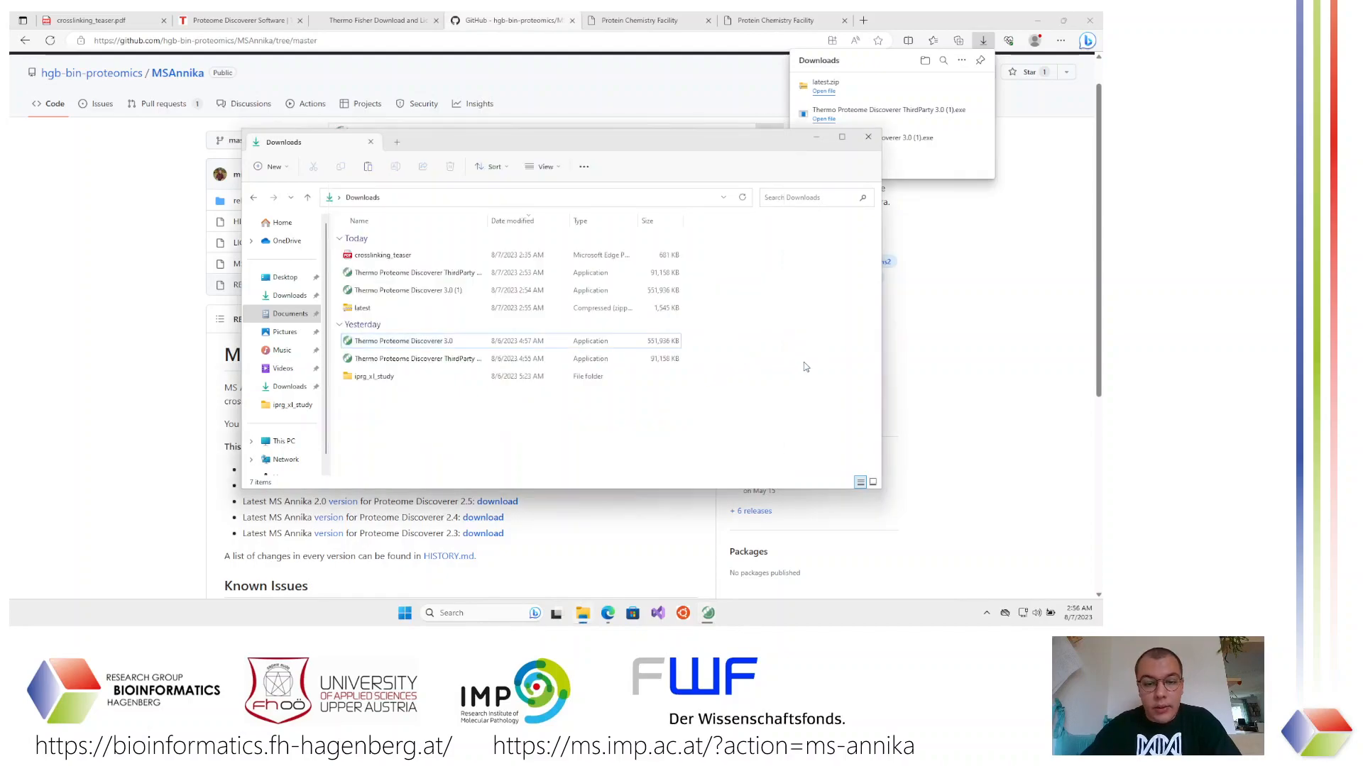
left_click(391, 306)
right_click(392, 308)
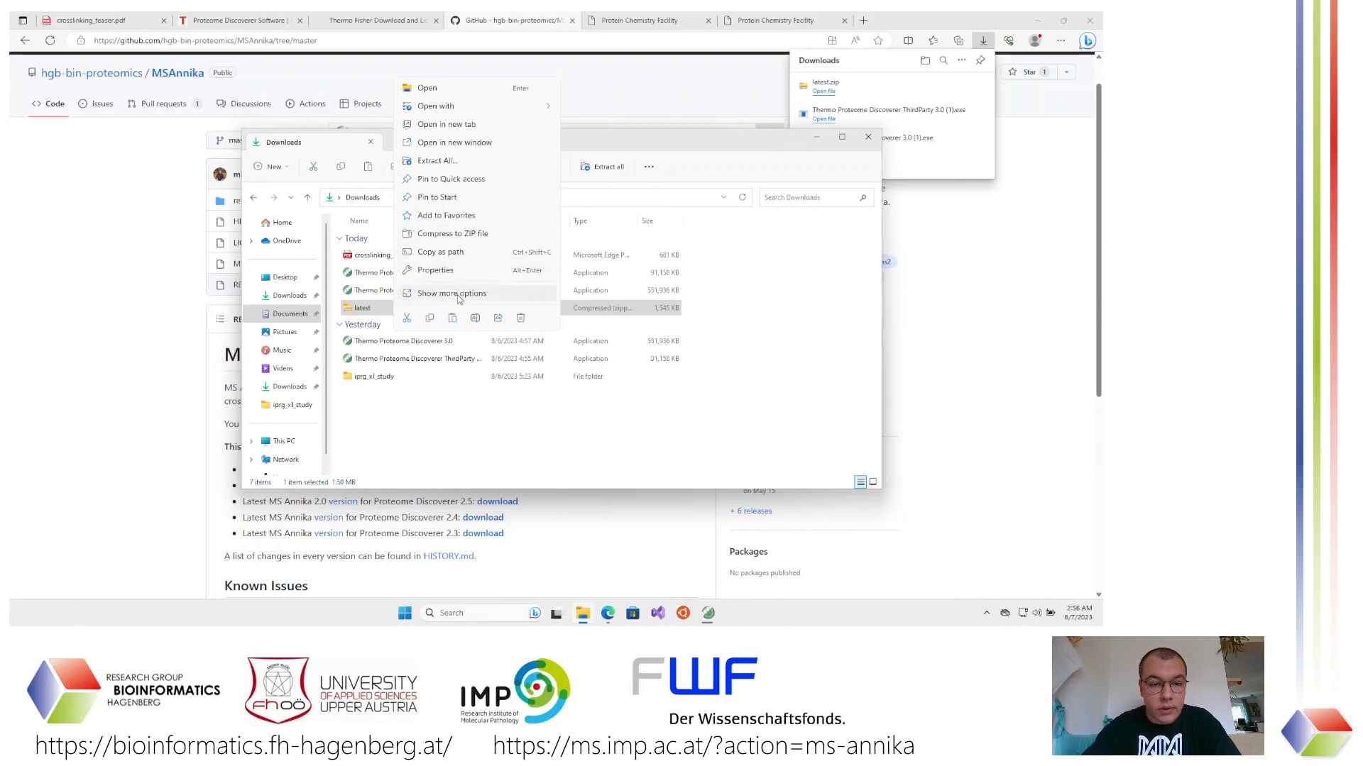
left_click(501, 161)
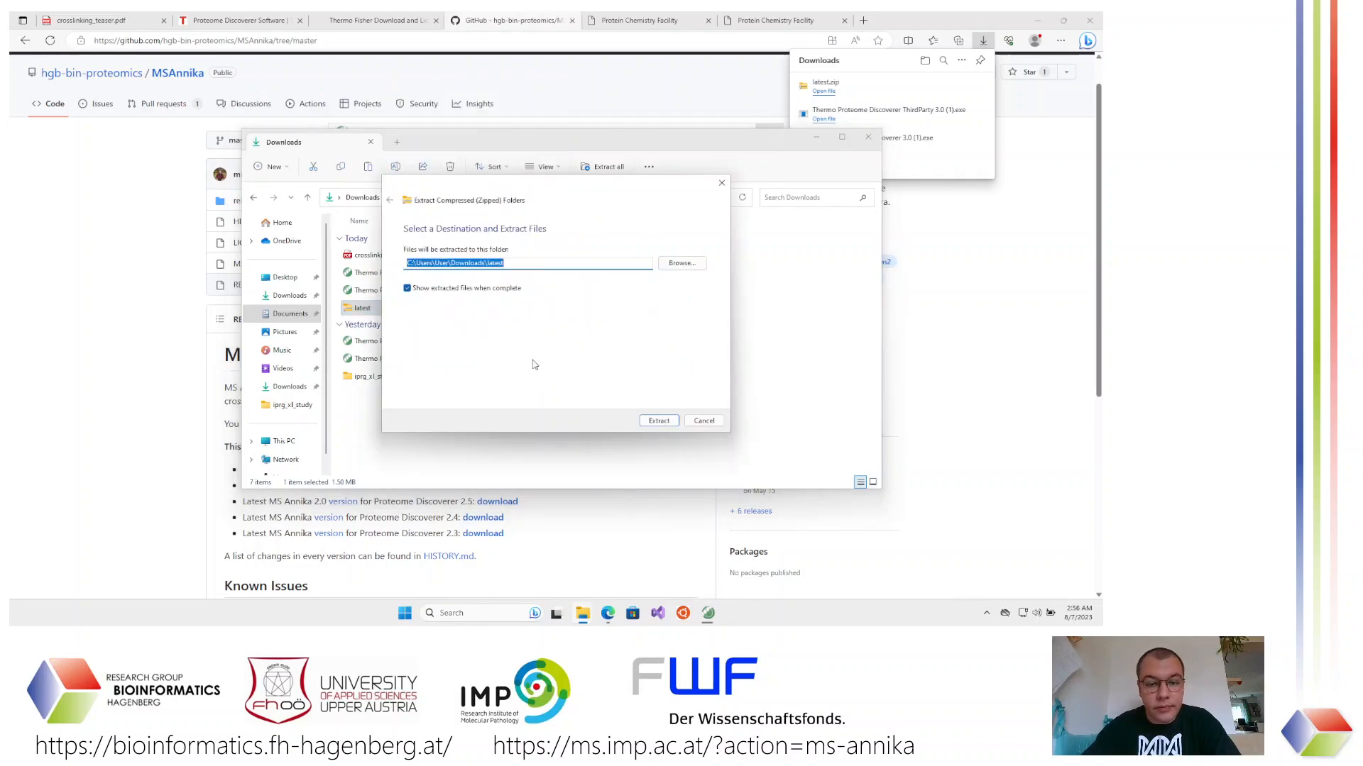
left_click(659, 421)
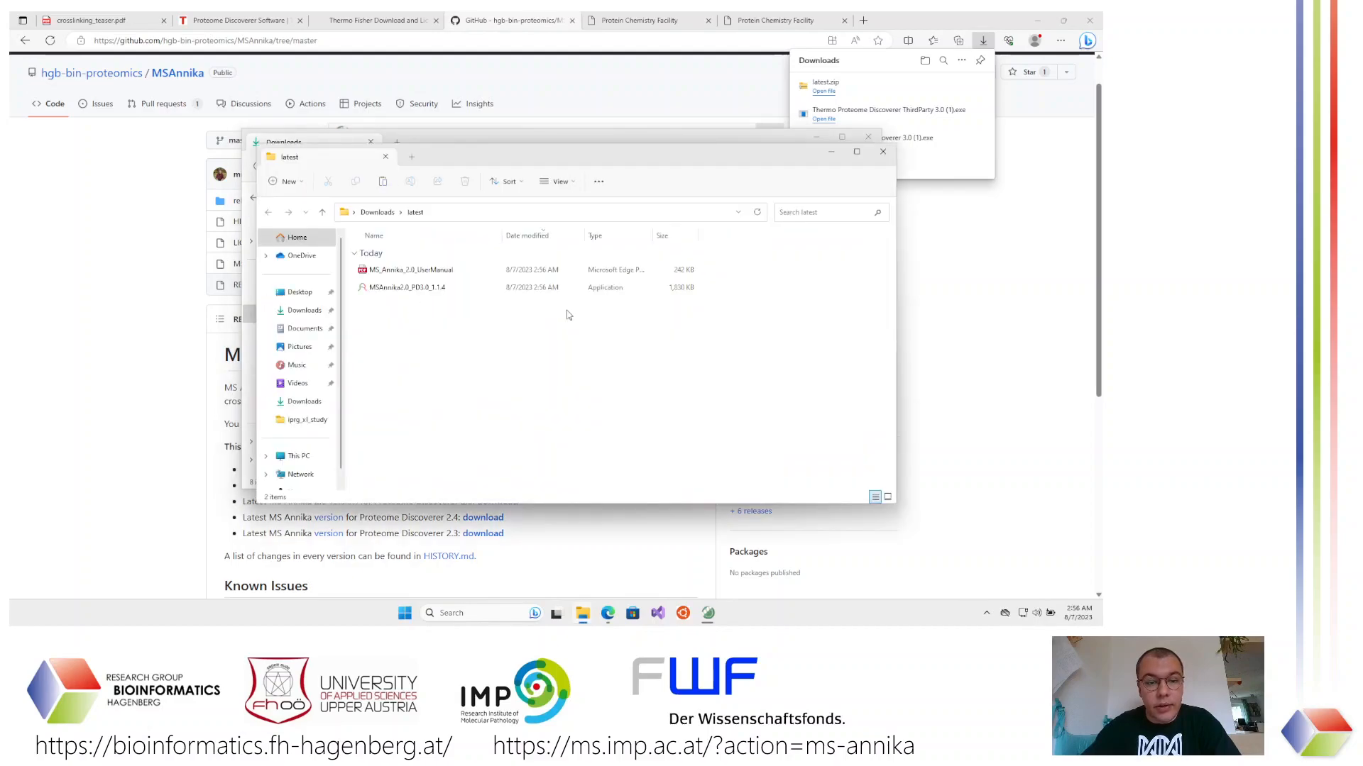
Read through the extracted MS_Annika_2.0_UserManual PDF, close it, and check the progress of the Proteome Discoverer installation
double_click(454, 271)
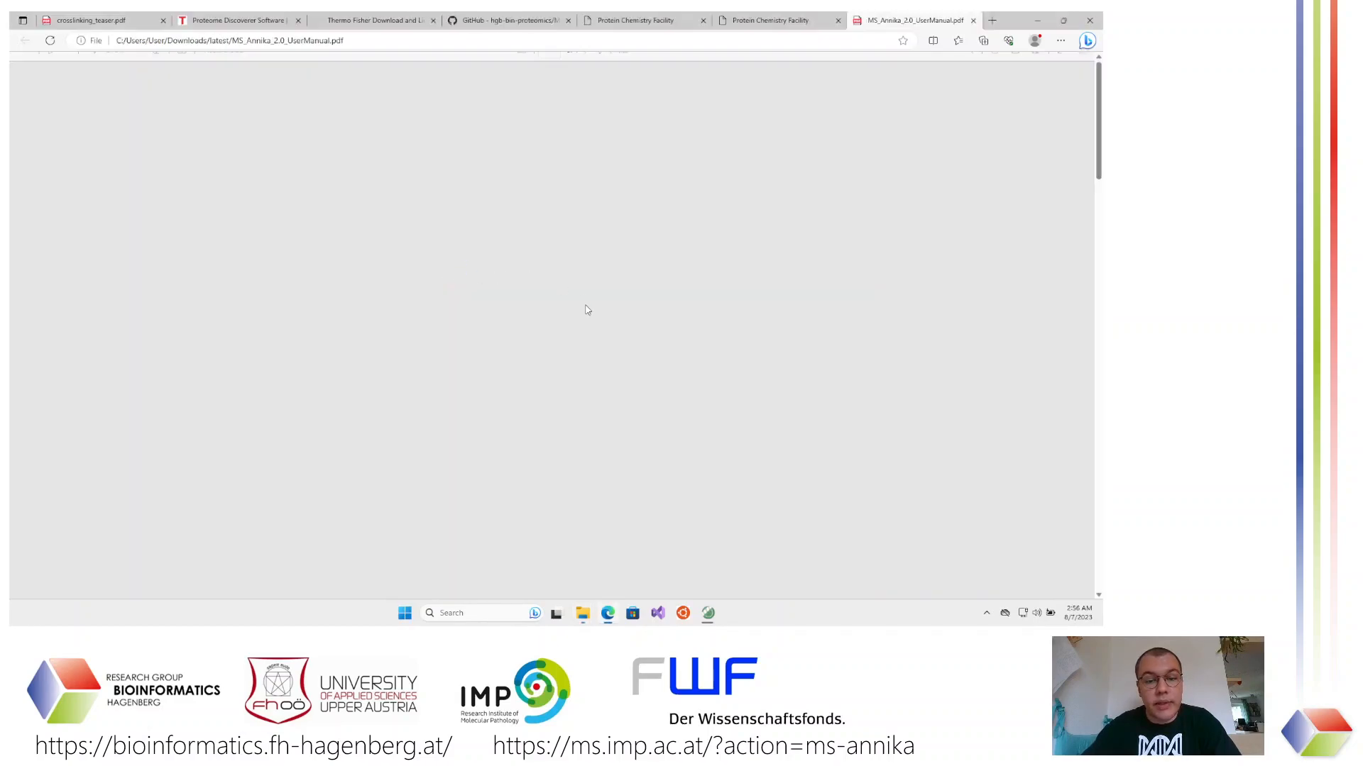
scroll(586, 309, "down", 5)
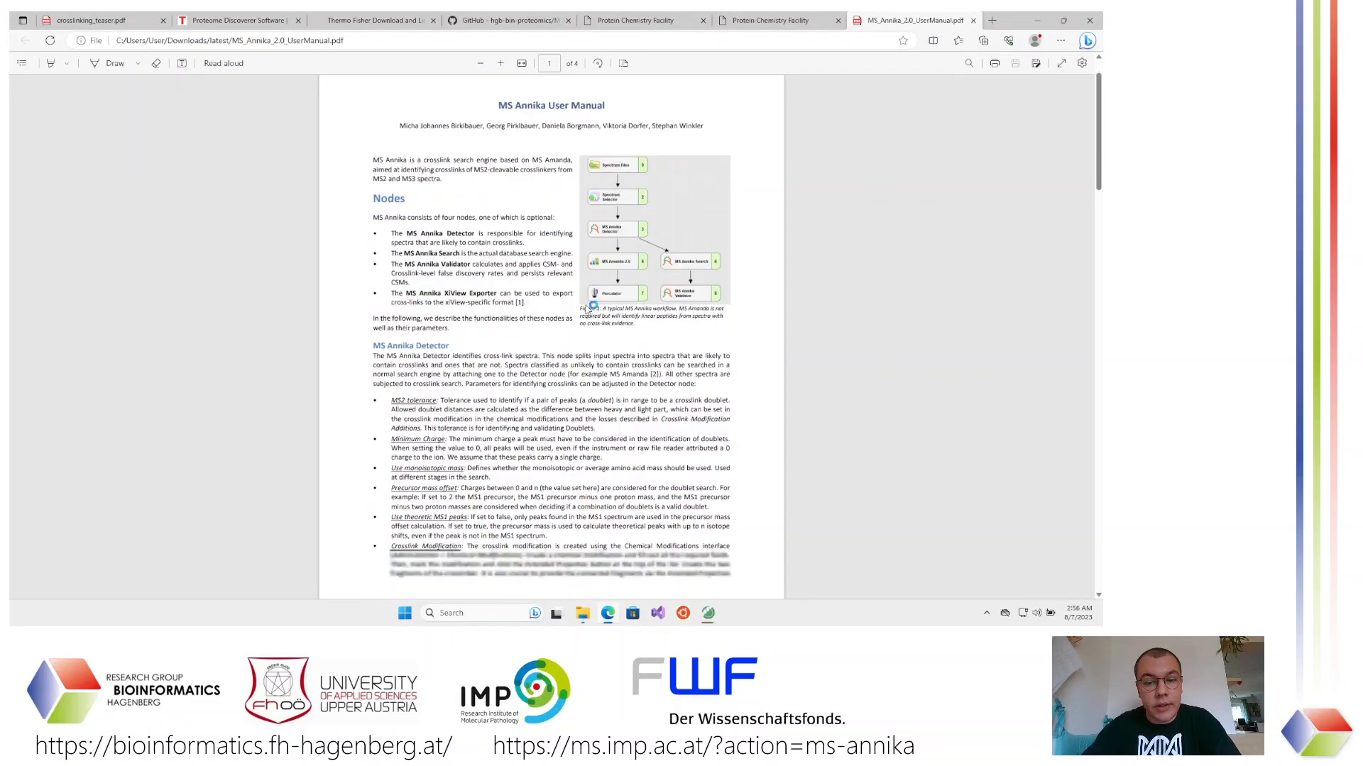
scroll(586, 309, "up", 2)
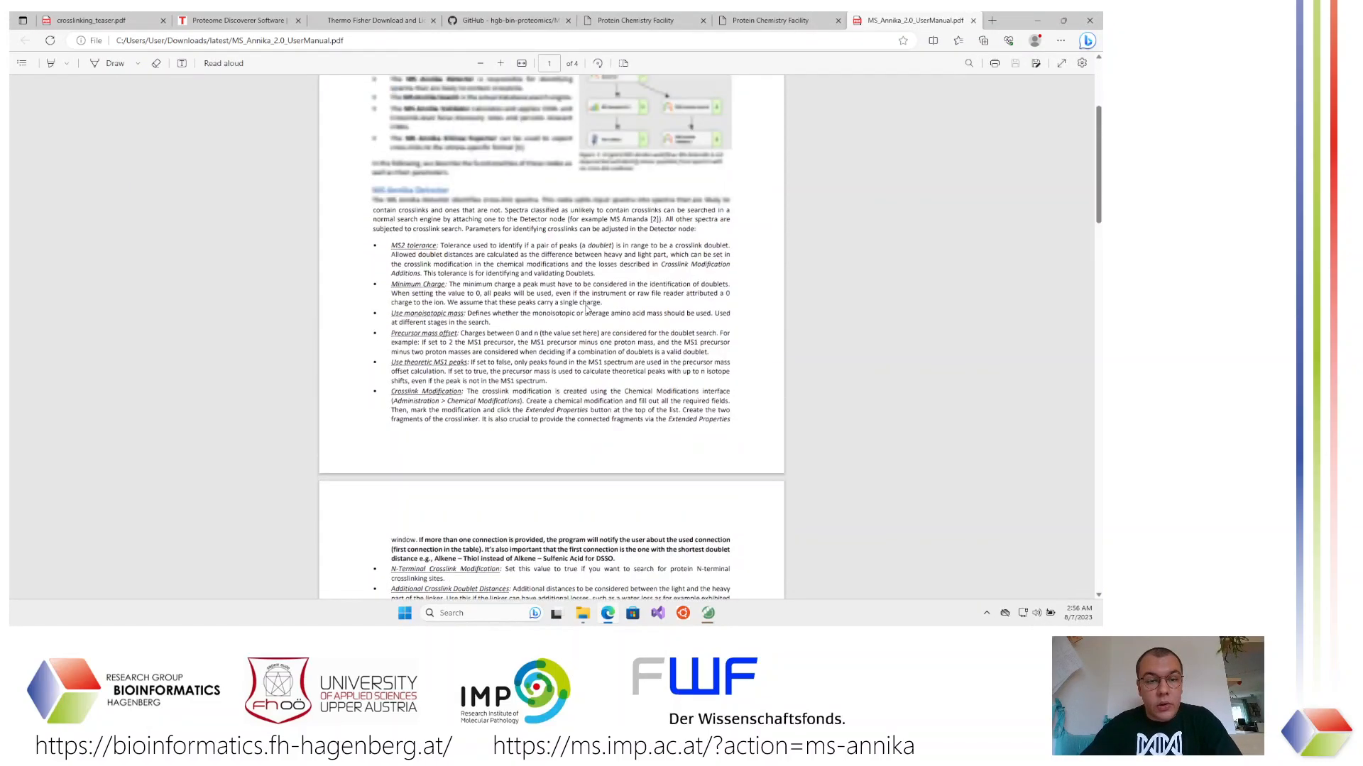
scroll(512, 228, "down", 6)
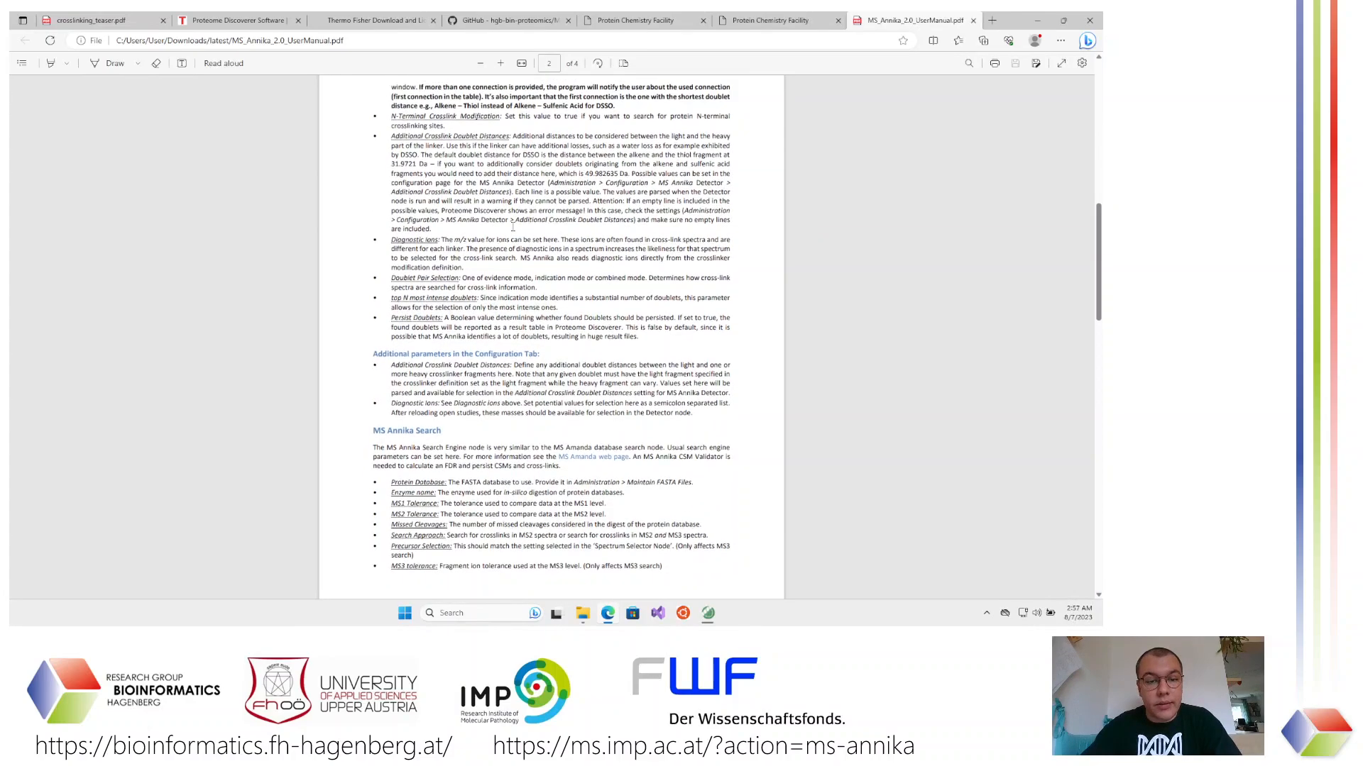
scroll(560, 244, "down", 3)
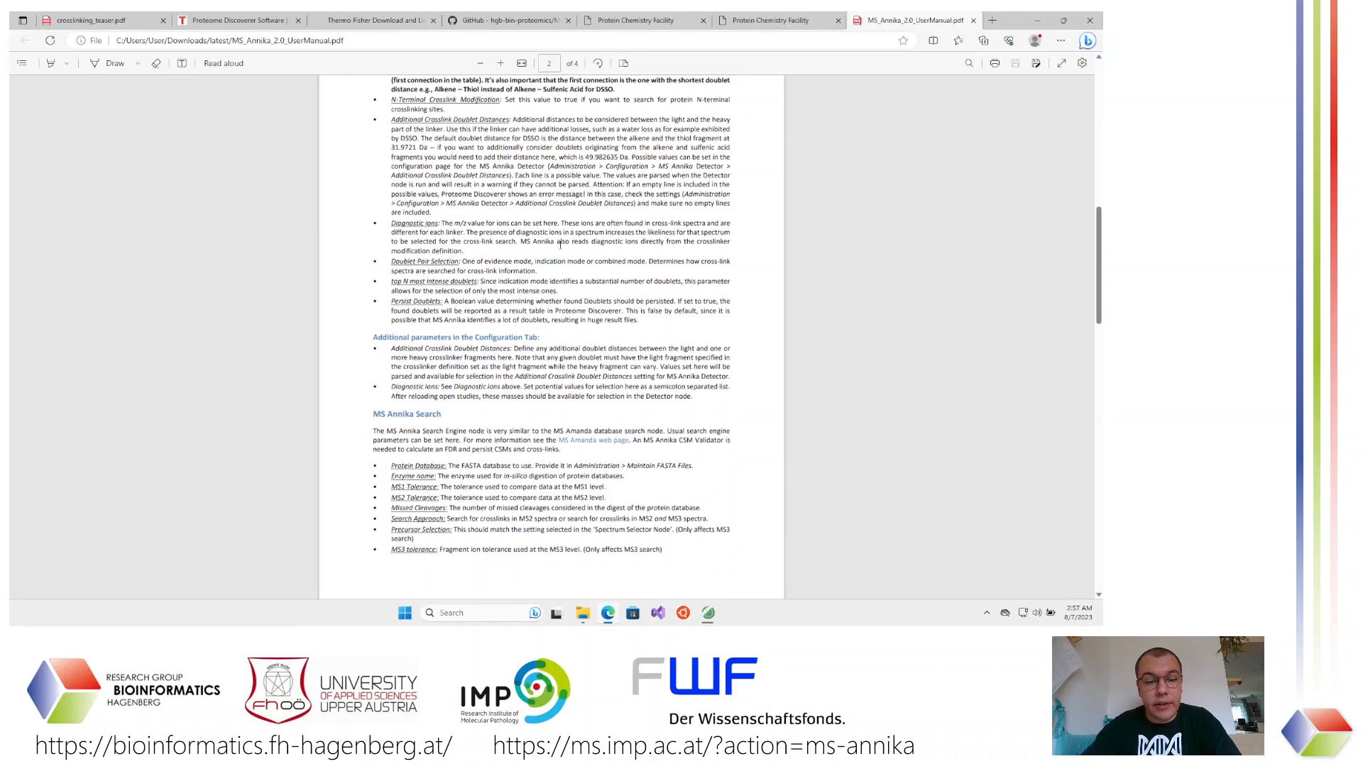
scroll(561, 244, "down", 6)
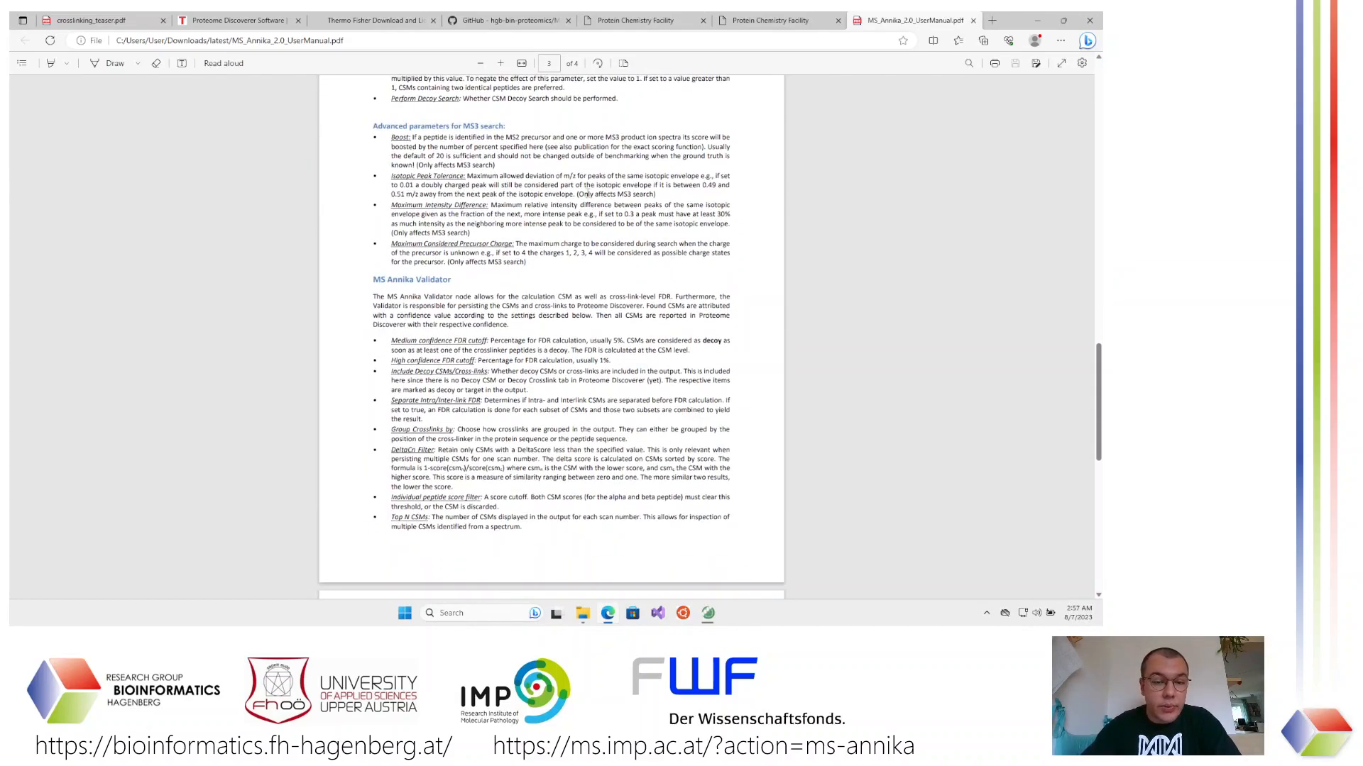
scroll(575, 327, "down", 3)
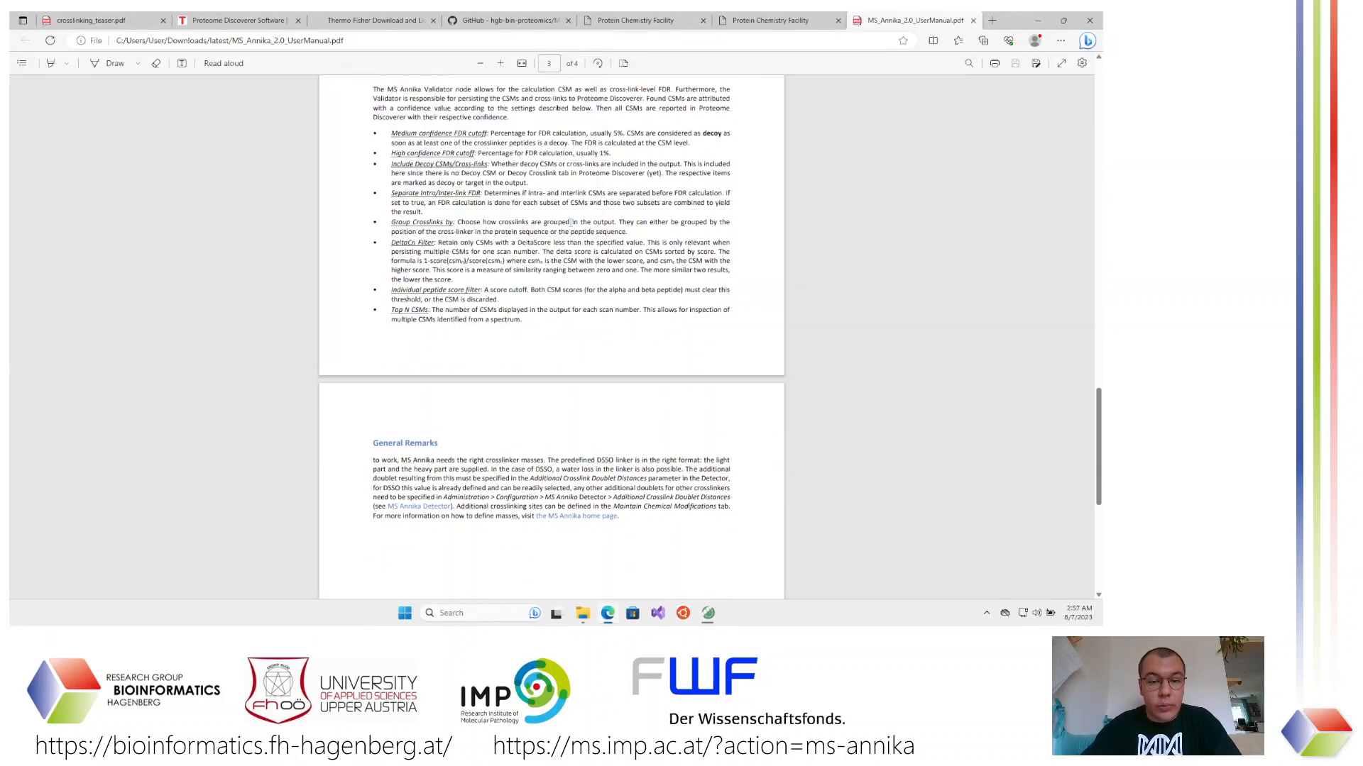
scroll(567, 223, "down", 1)
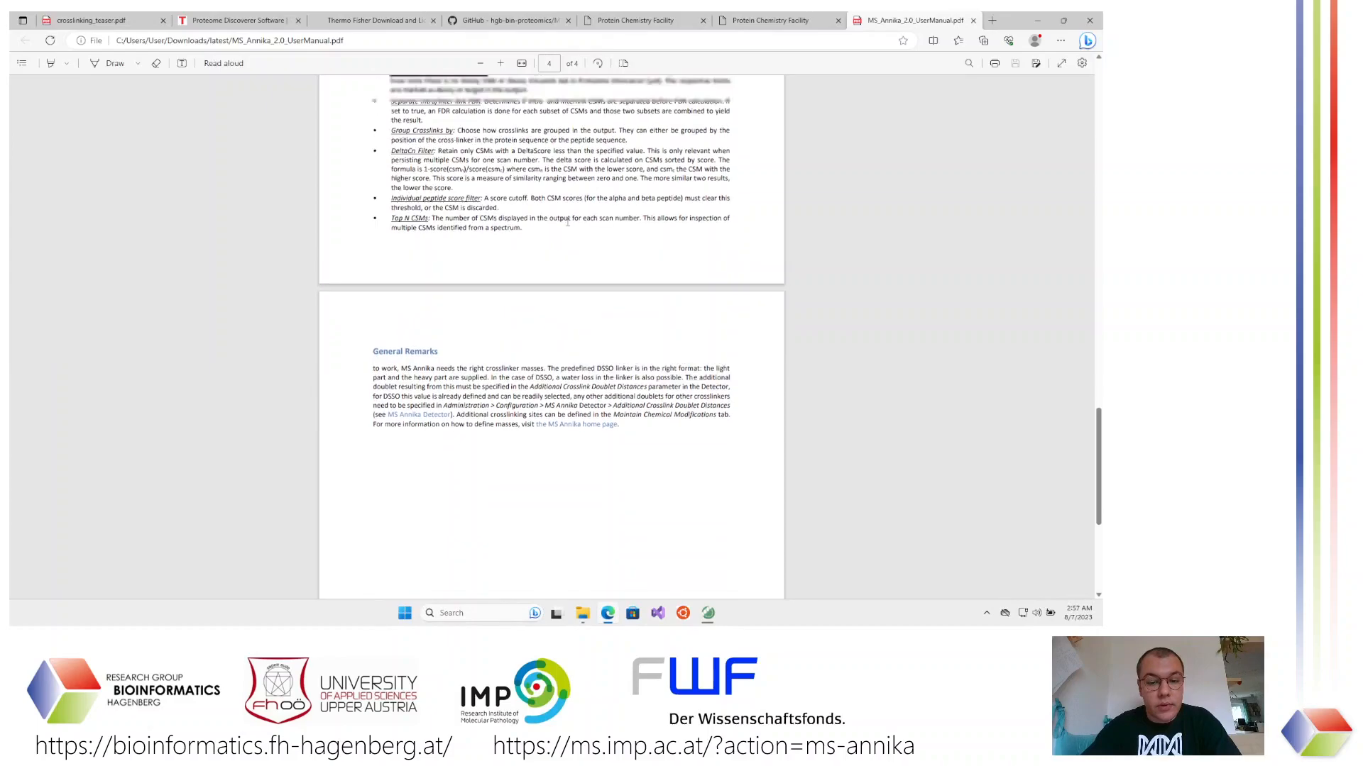
scroll(567, 222, "up", 5)
scroll(568, 223, "up", 9)
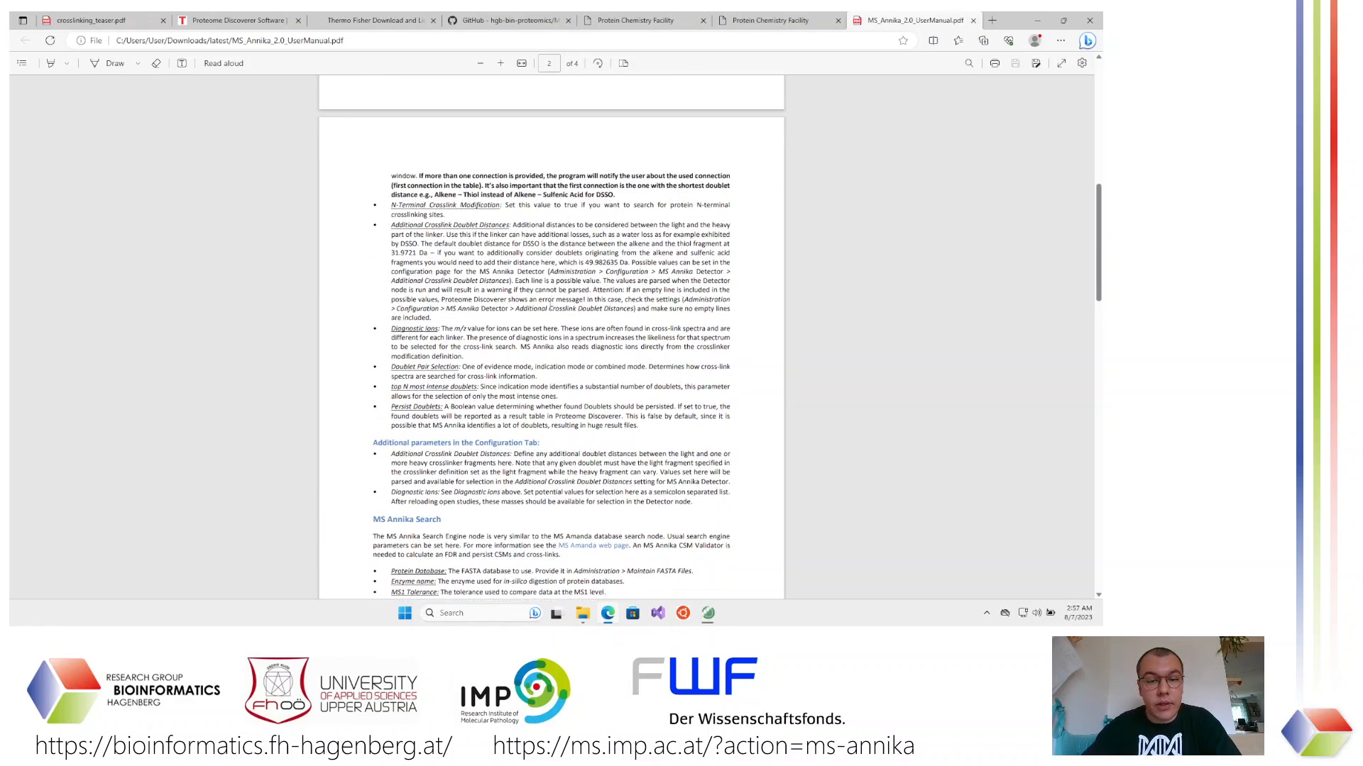
scroll(550, 302, "up", 3)
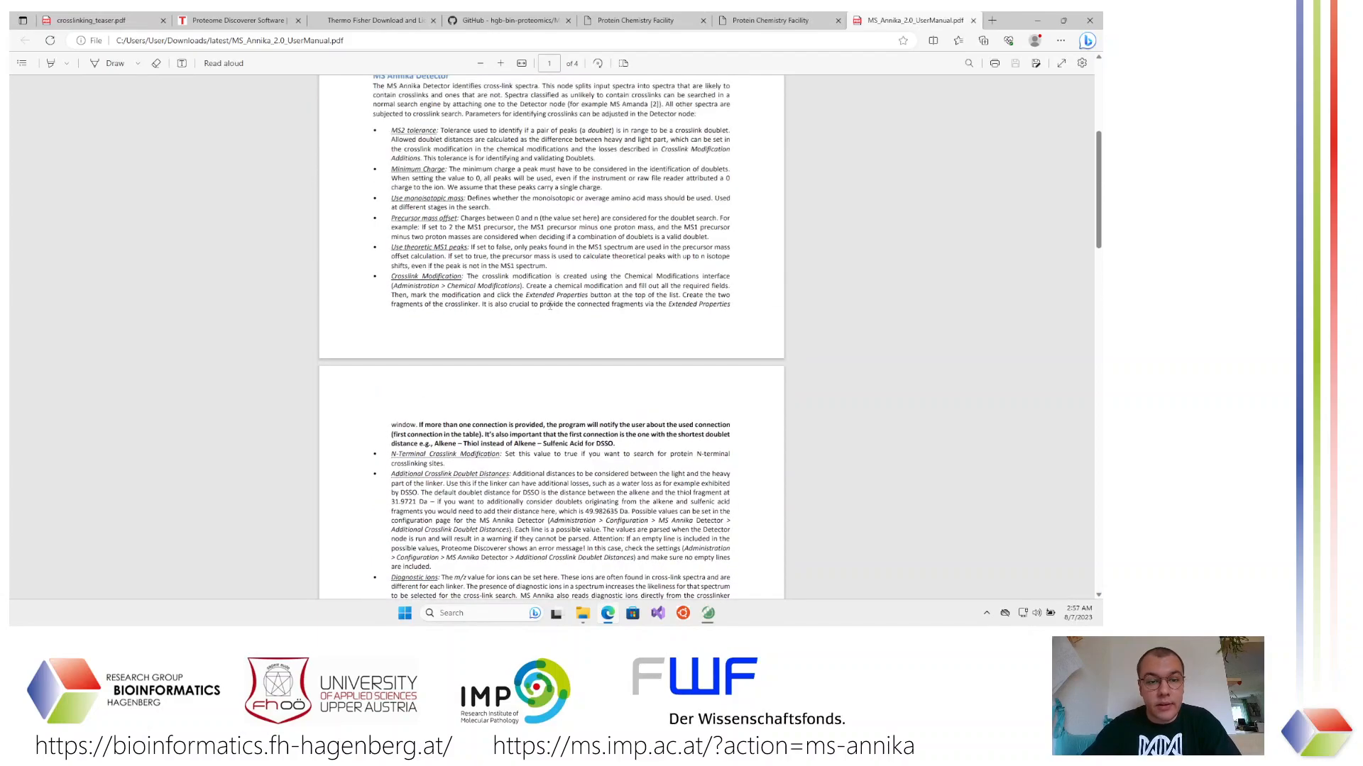
scroll(652, 211, "up", 2)
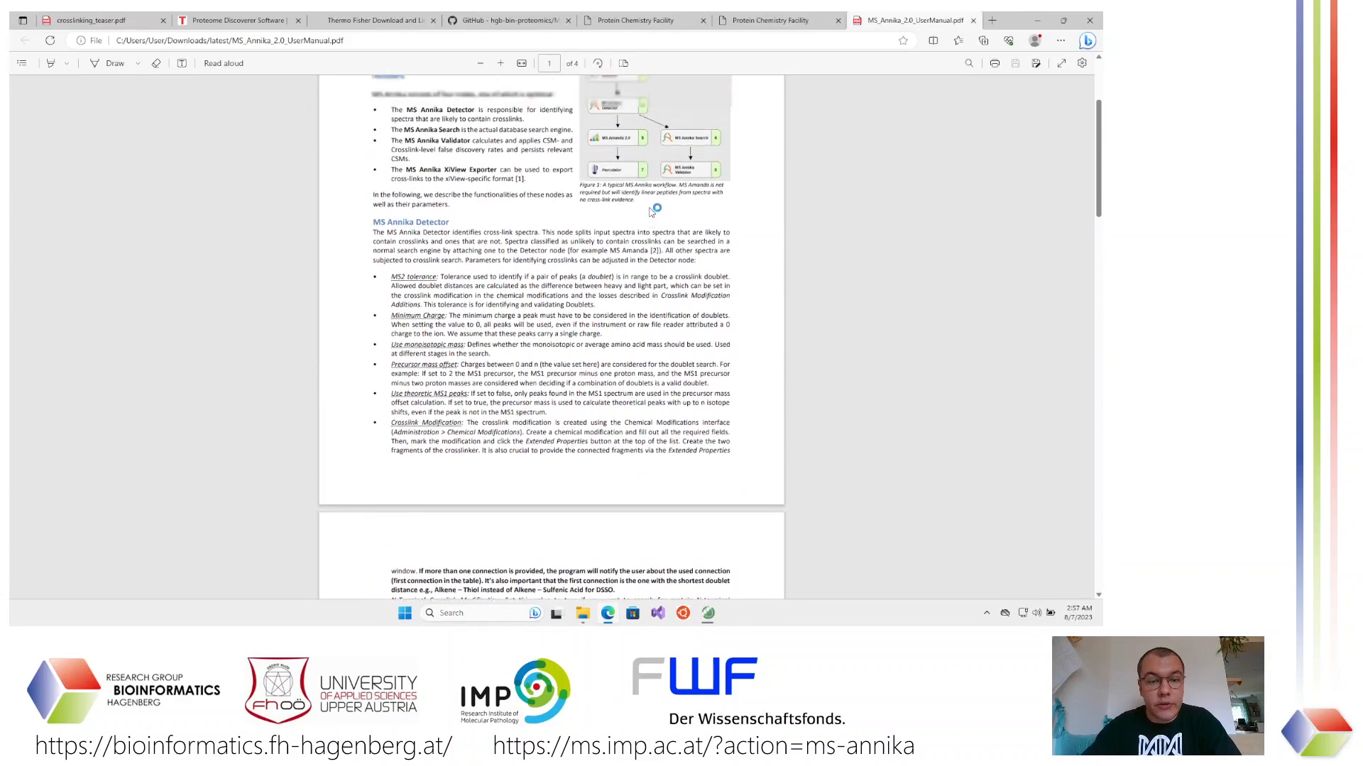
scroll(652, 212, "up", 2)
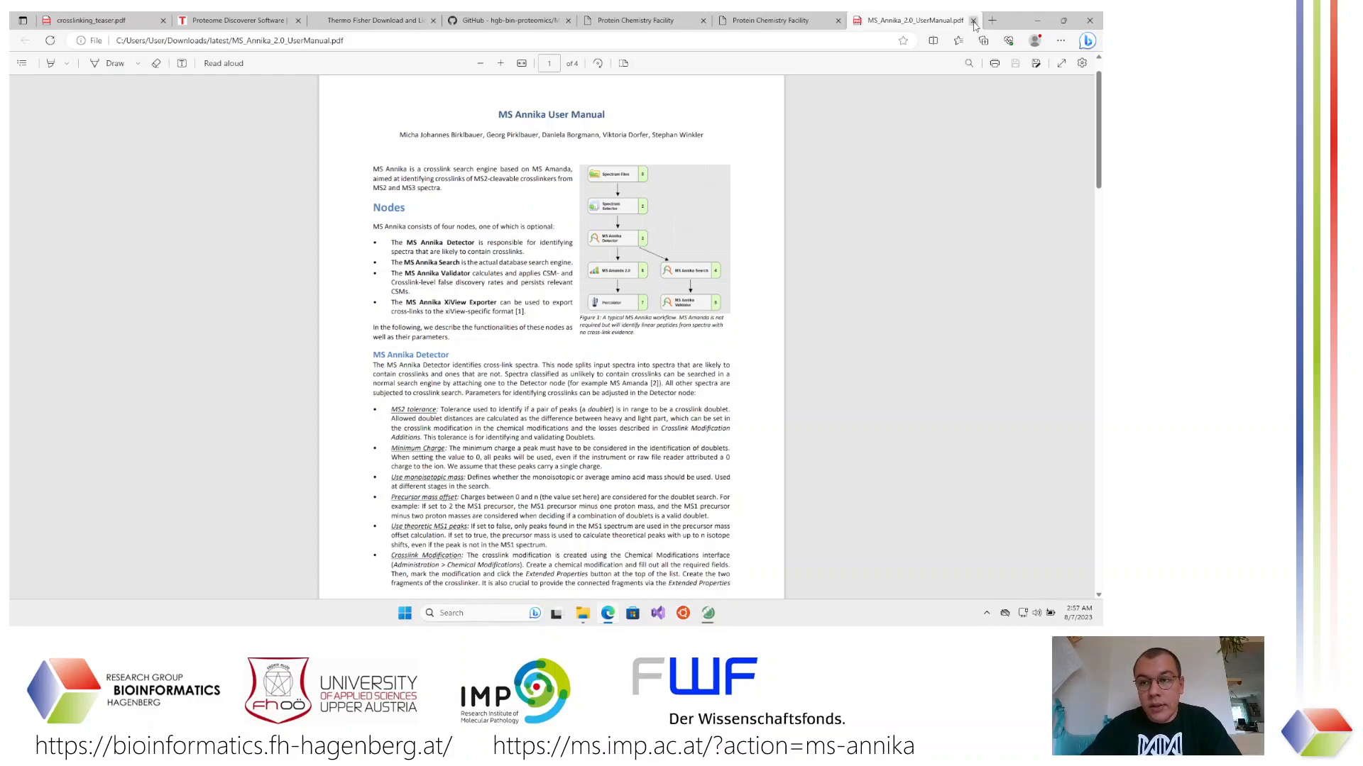
left_click(973, 21)
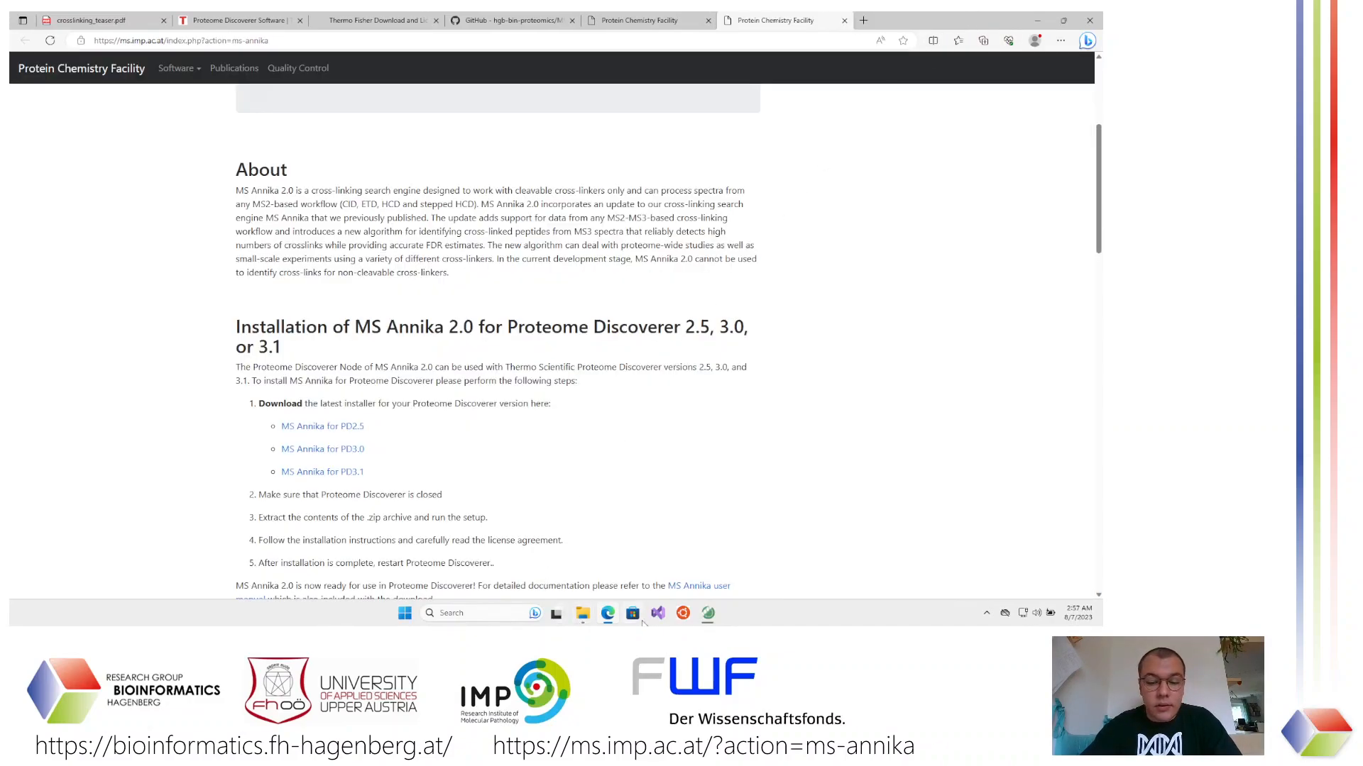
left_click(709, 614)
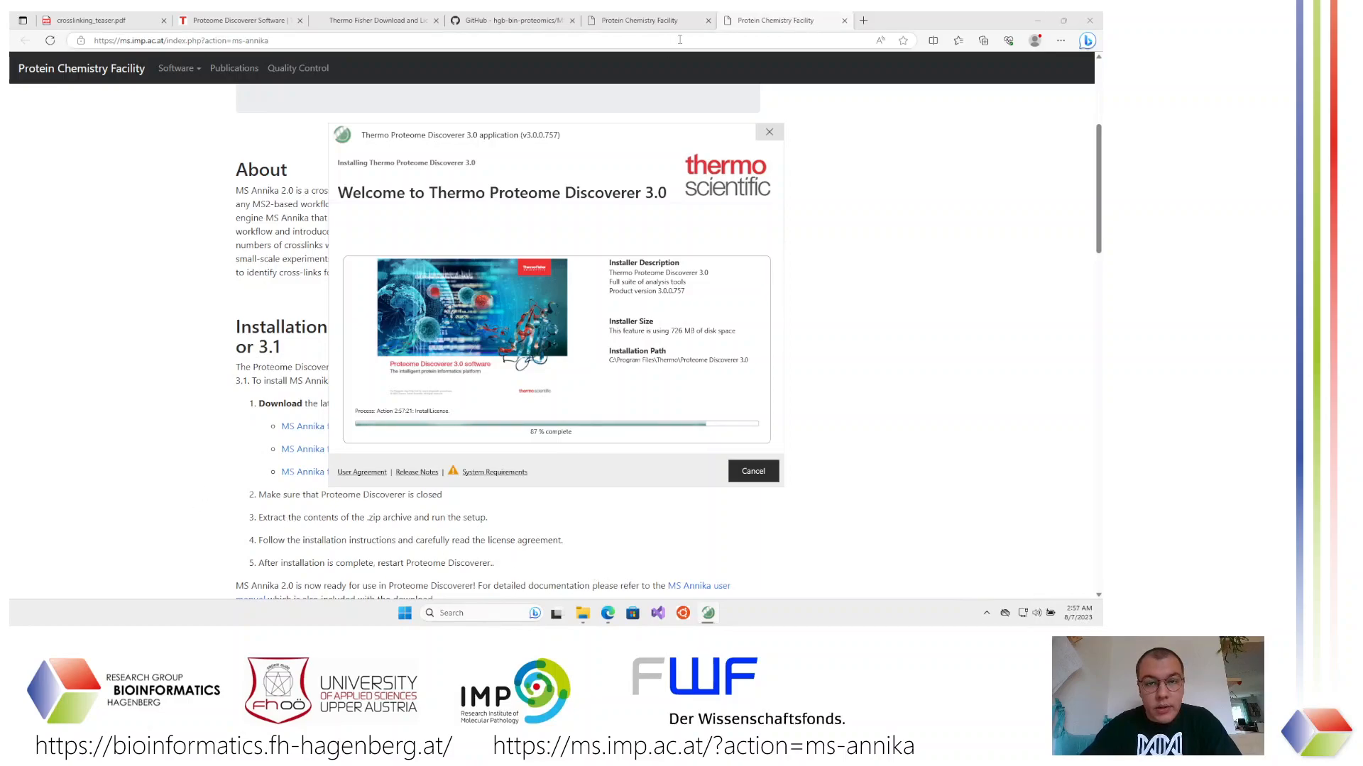
Download the DSSO_MS2.pdAnalysis workflow from the workflows/PD3.0 folder on the develop branch of the MSAnnika GitHub repository
left_click(528, 21)
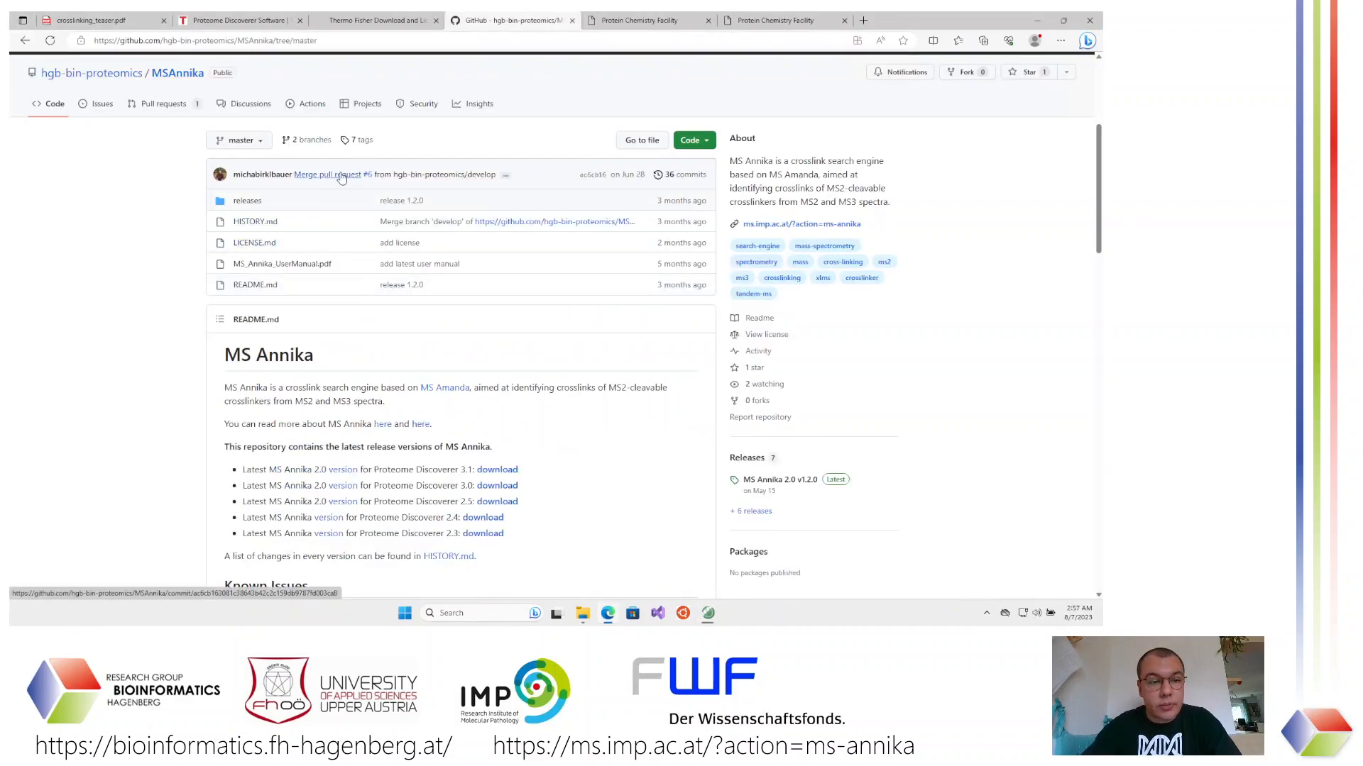
left_click(244, 139)
left_click(242, 249)
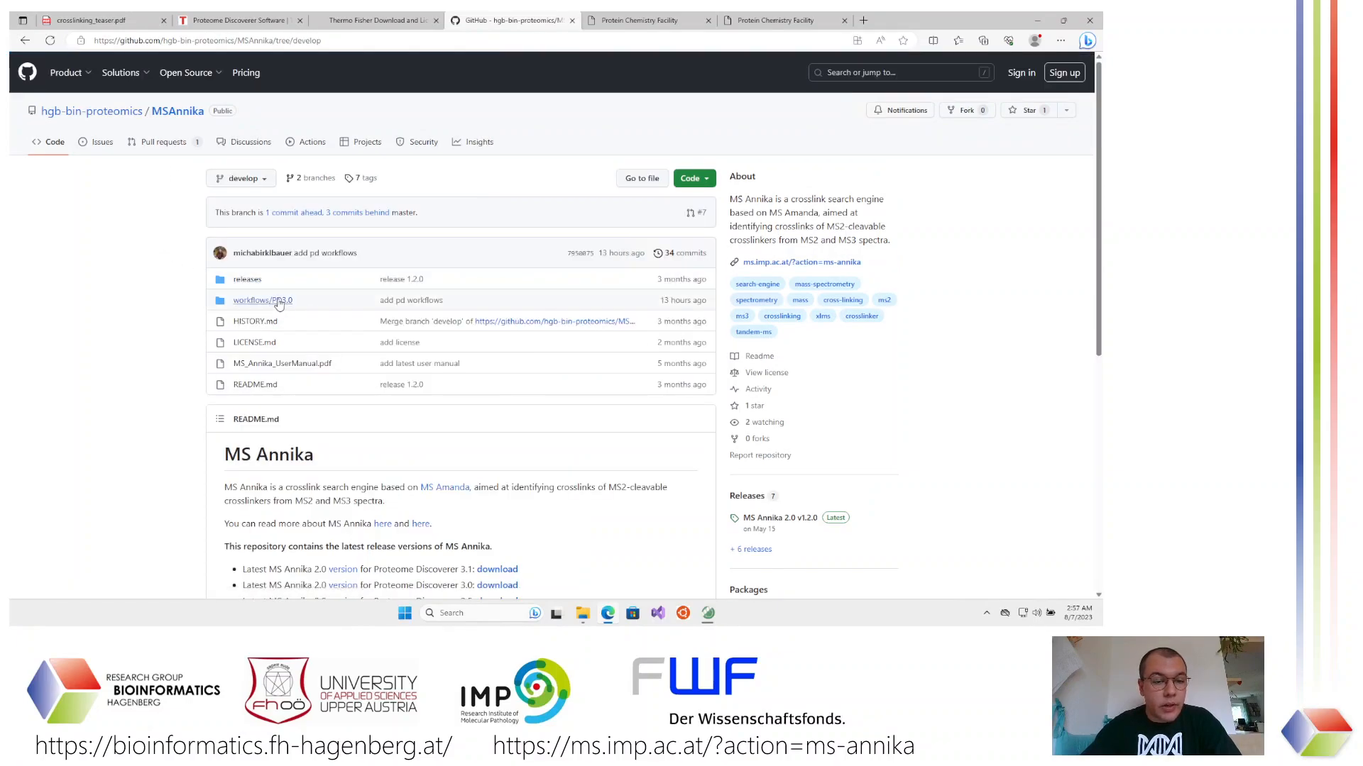
left_click(279, 302)
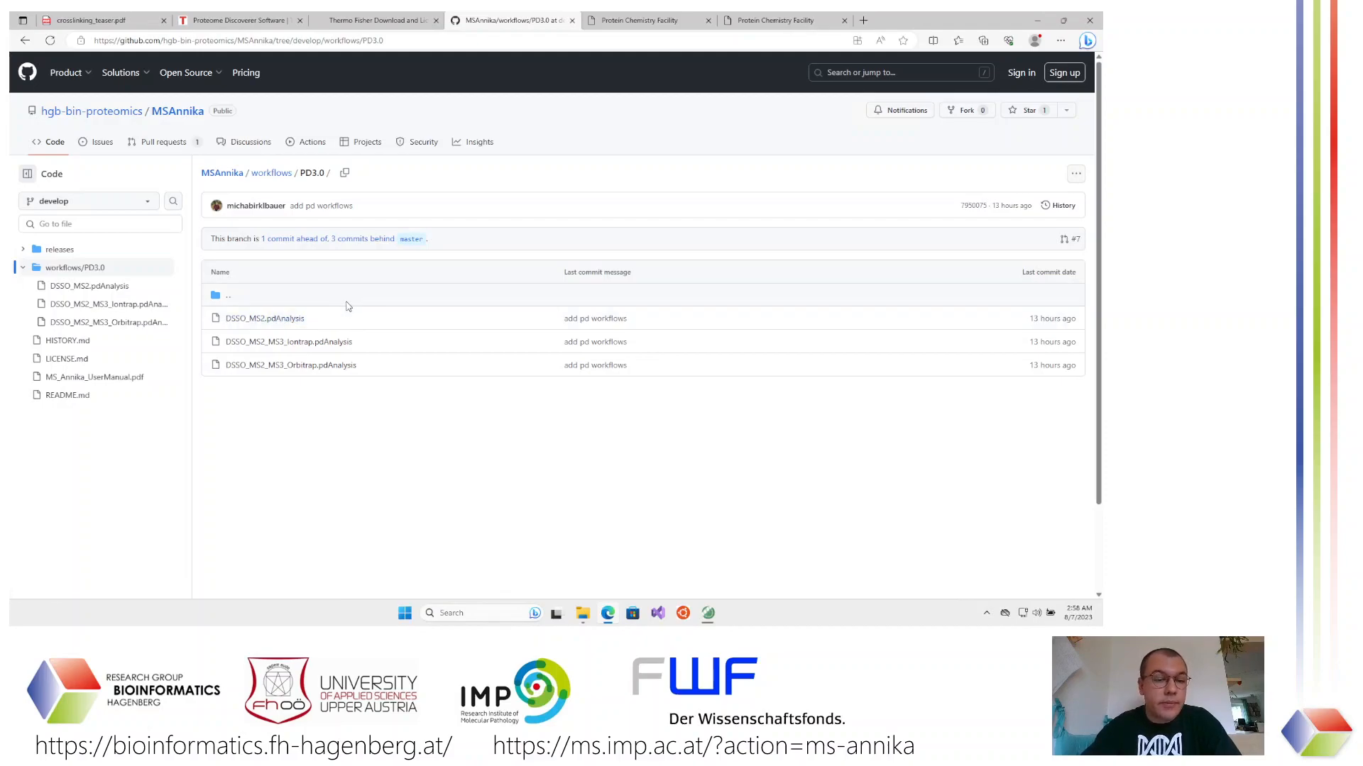
left_click(295, 323)
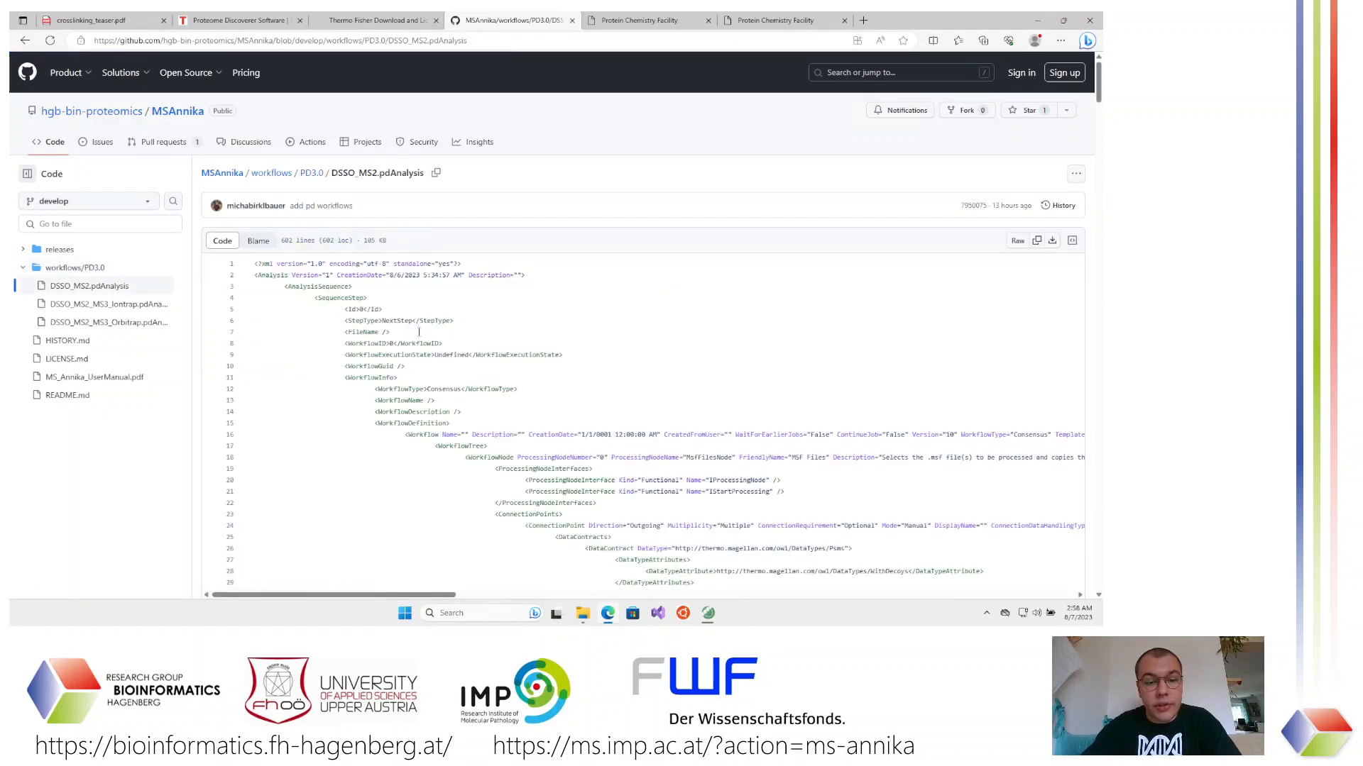
left_click(1052, 241)
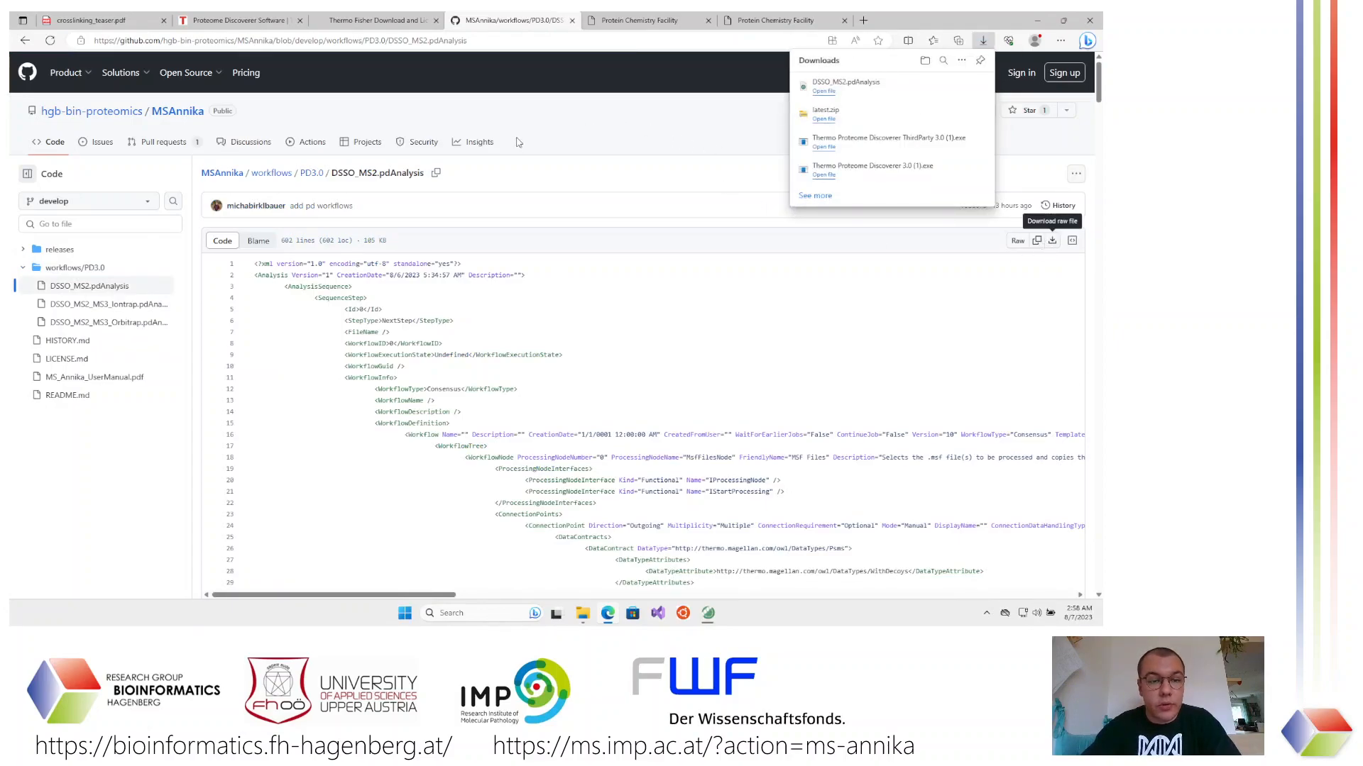
Return to the main page of the MSAnnika repository's develop branch and look over its files and README
left_click(281, 179)
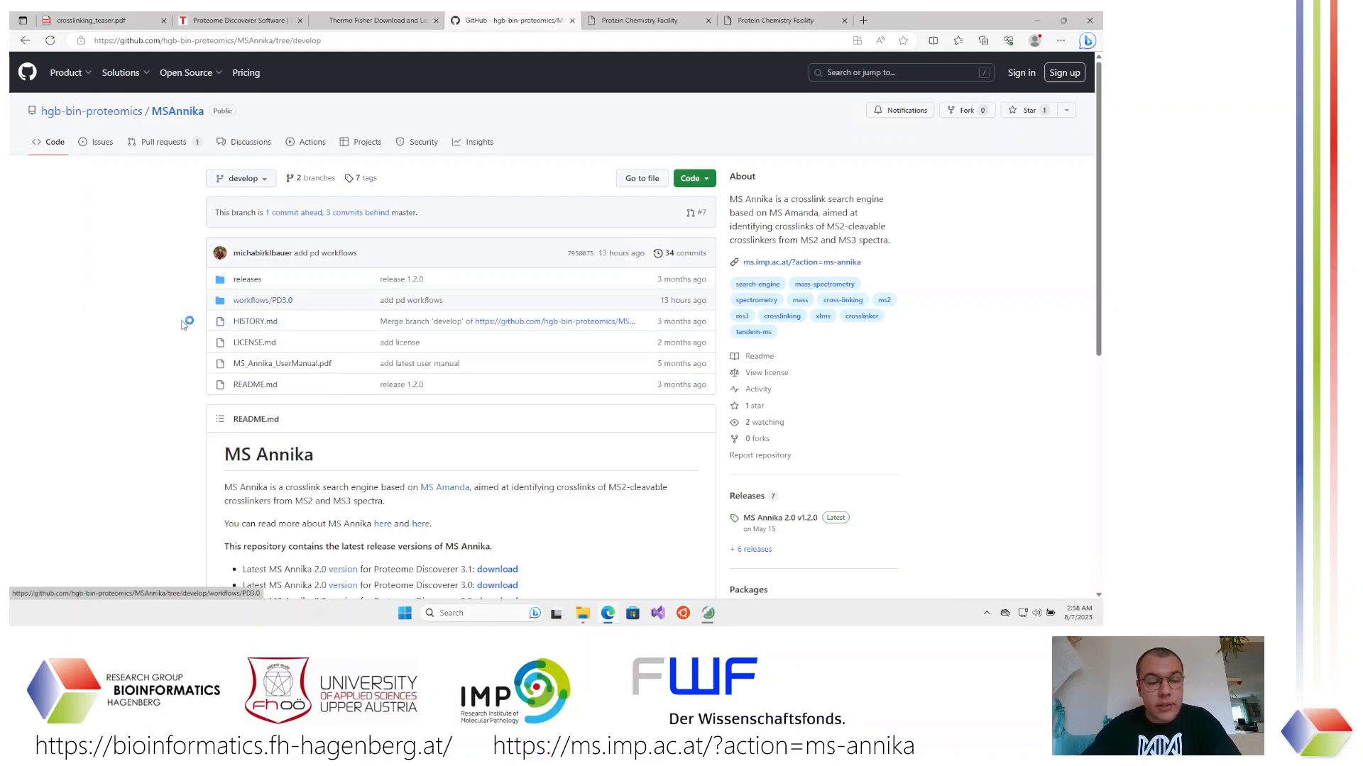
scroll(183, 325, "down", 1)
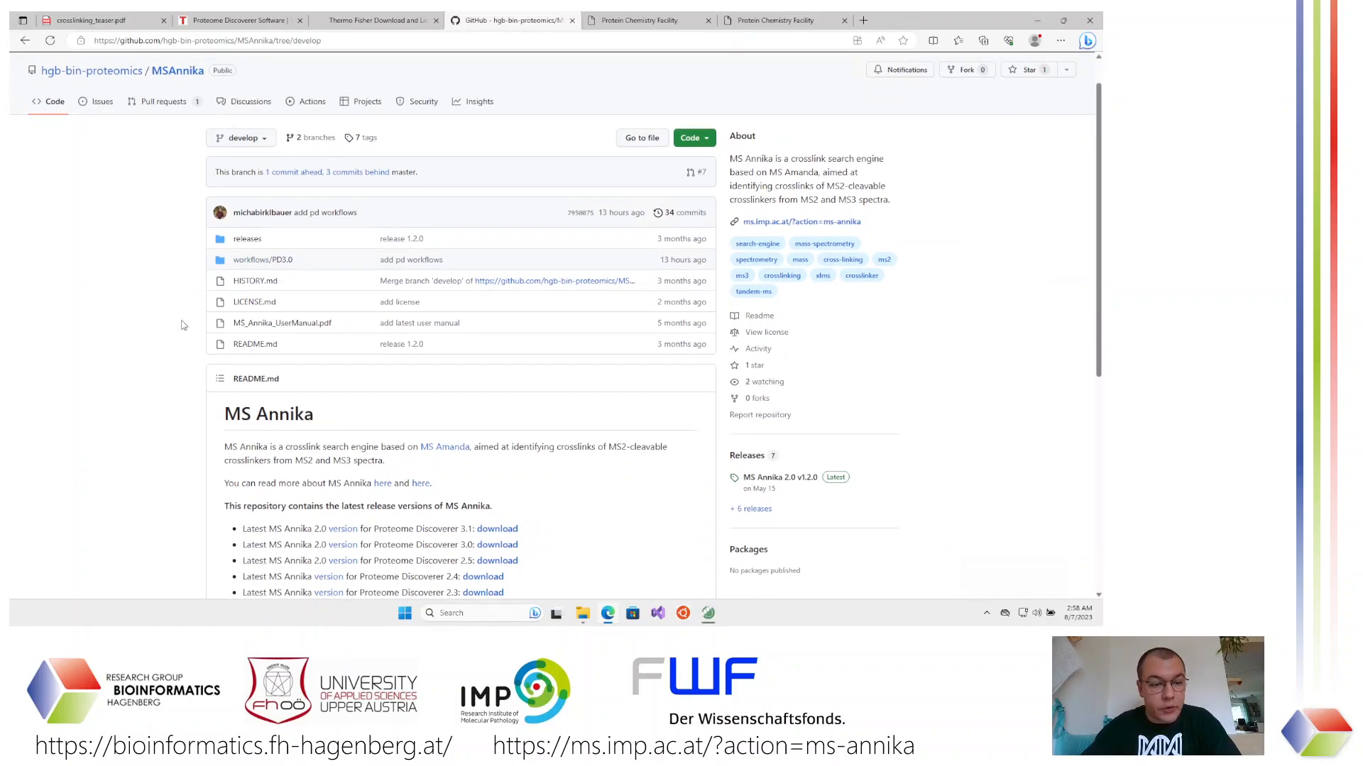
scroll(183, 325, "up", 1)
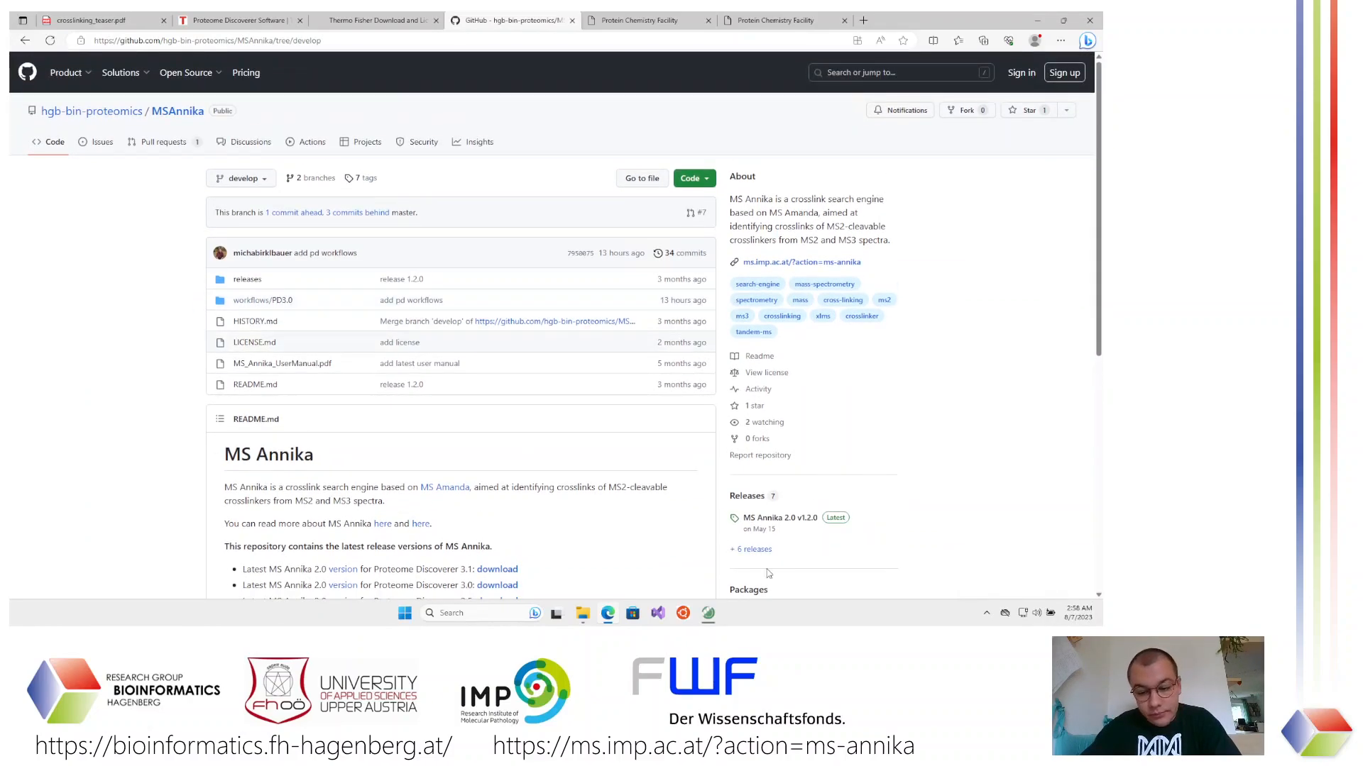
Close the stray Ubuntu terminal and the finished Proteome Discoverer 3.0 installer
left_click(691, 621)
left_click(703, 622)
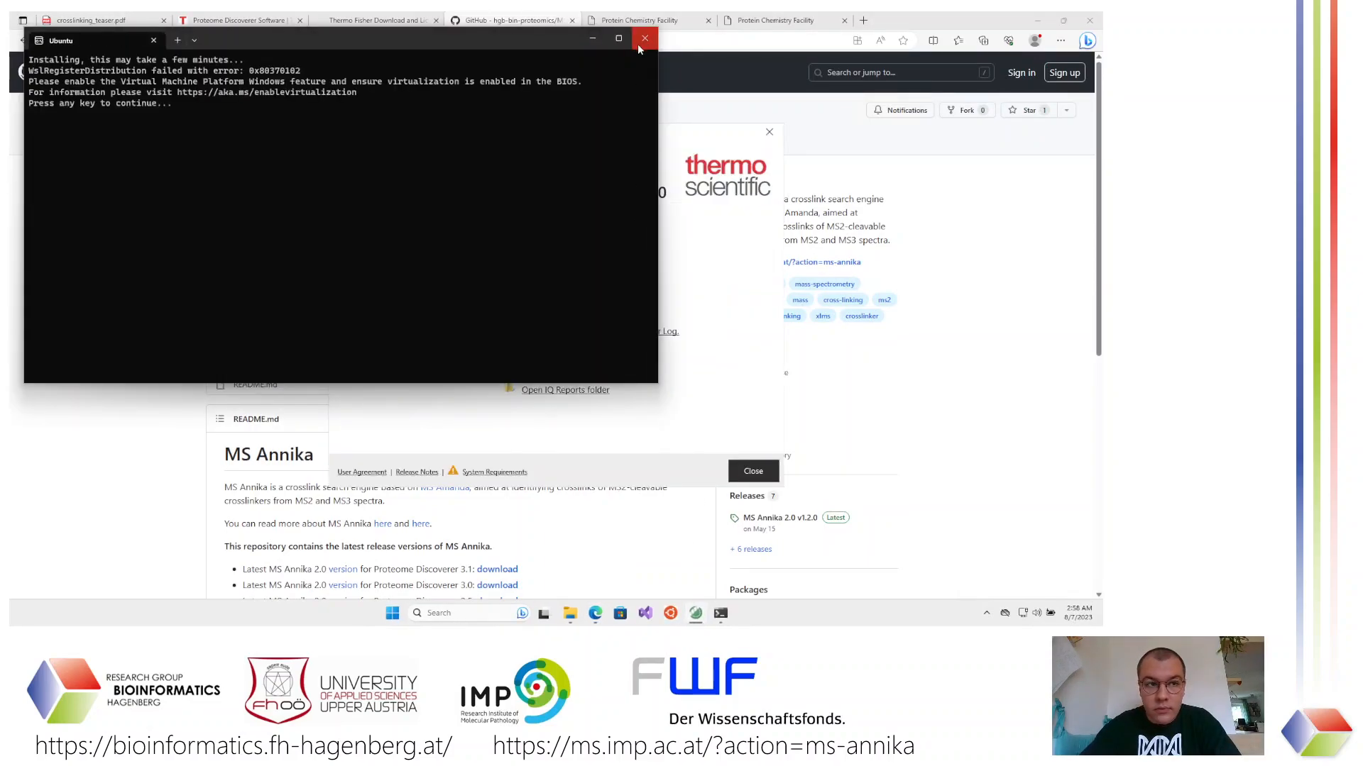
left_click(644, 39)
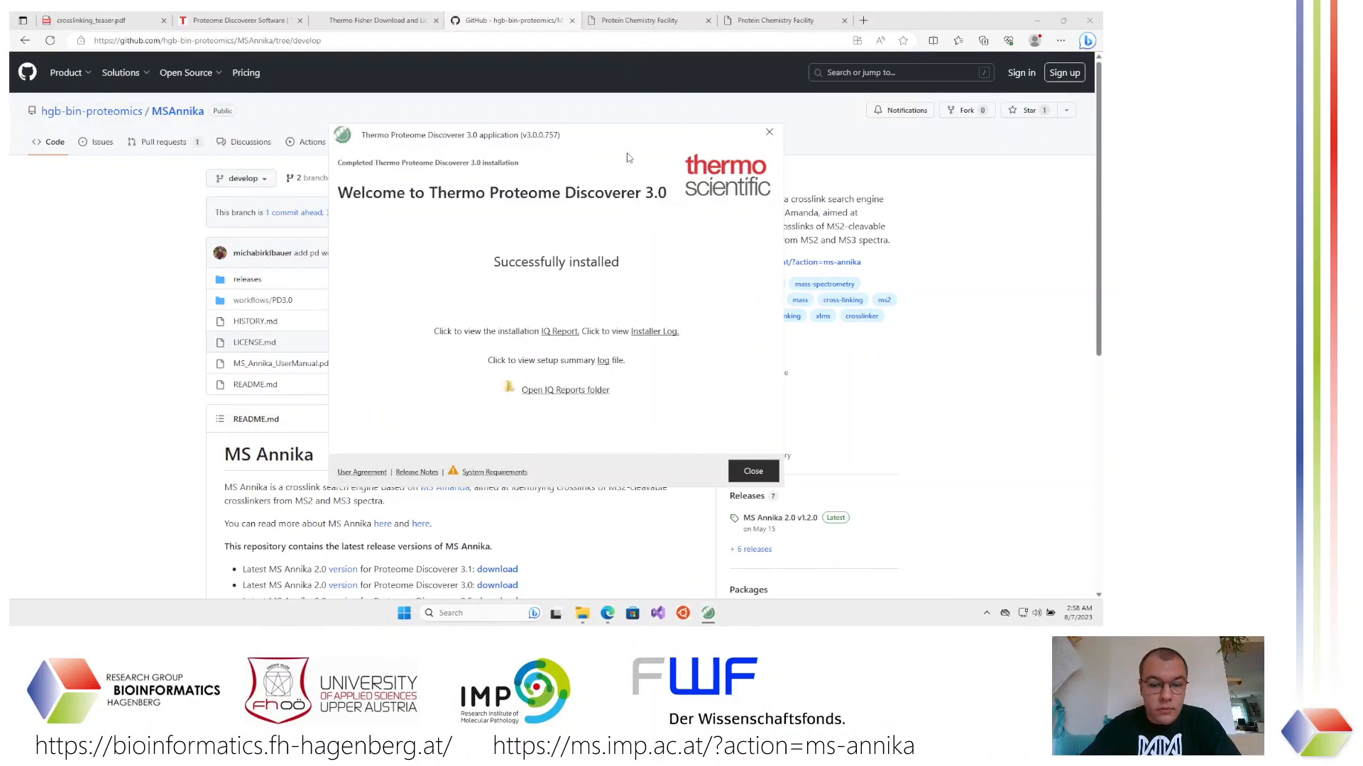
left_click(753, 472)
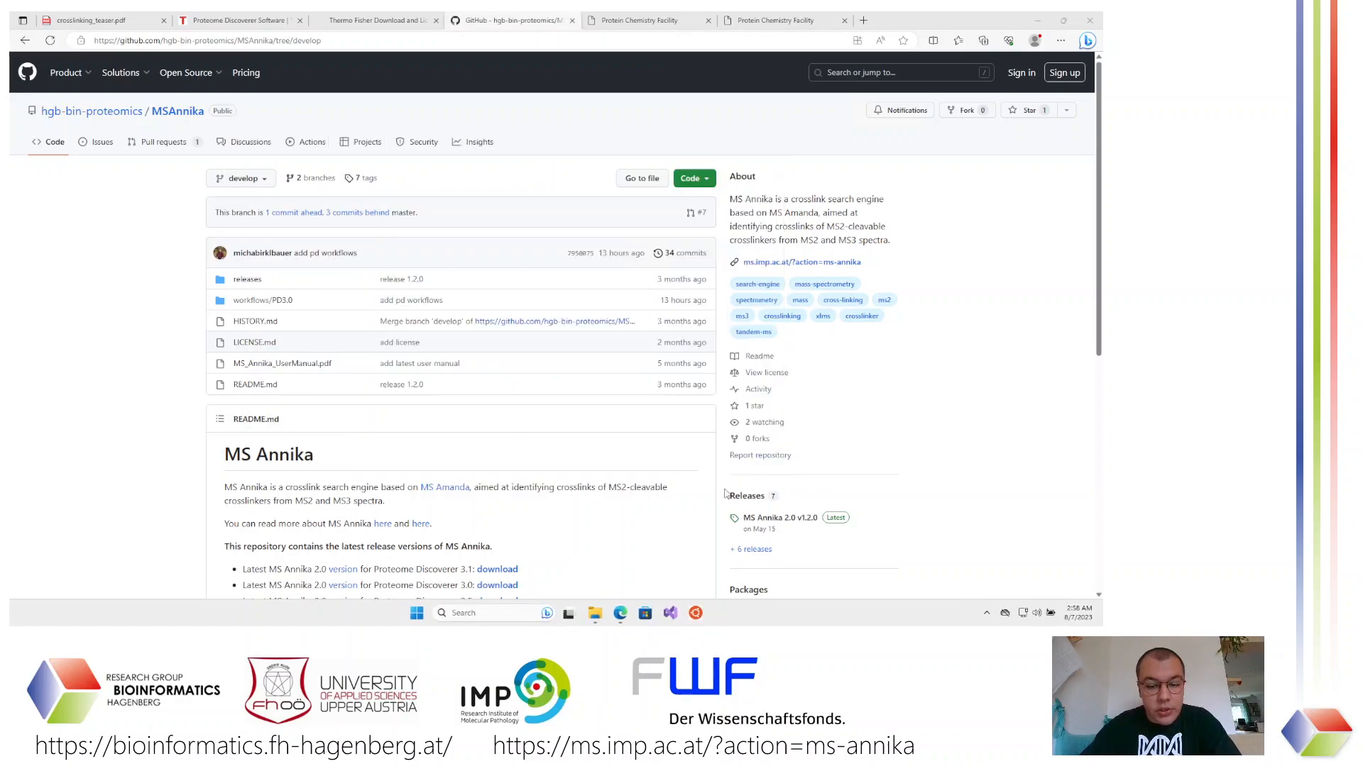
Run yesterday's Thermo Proteome Discoverer ThirdParty installer from Downloads, accept its license, and install the AmandaInstaller, XlinkXInstaller and ProSightPD packages
mouse_move(600, 615)
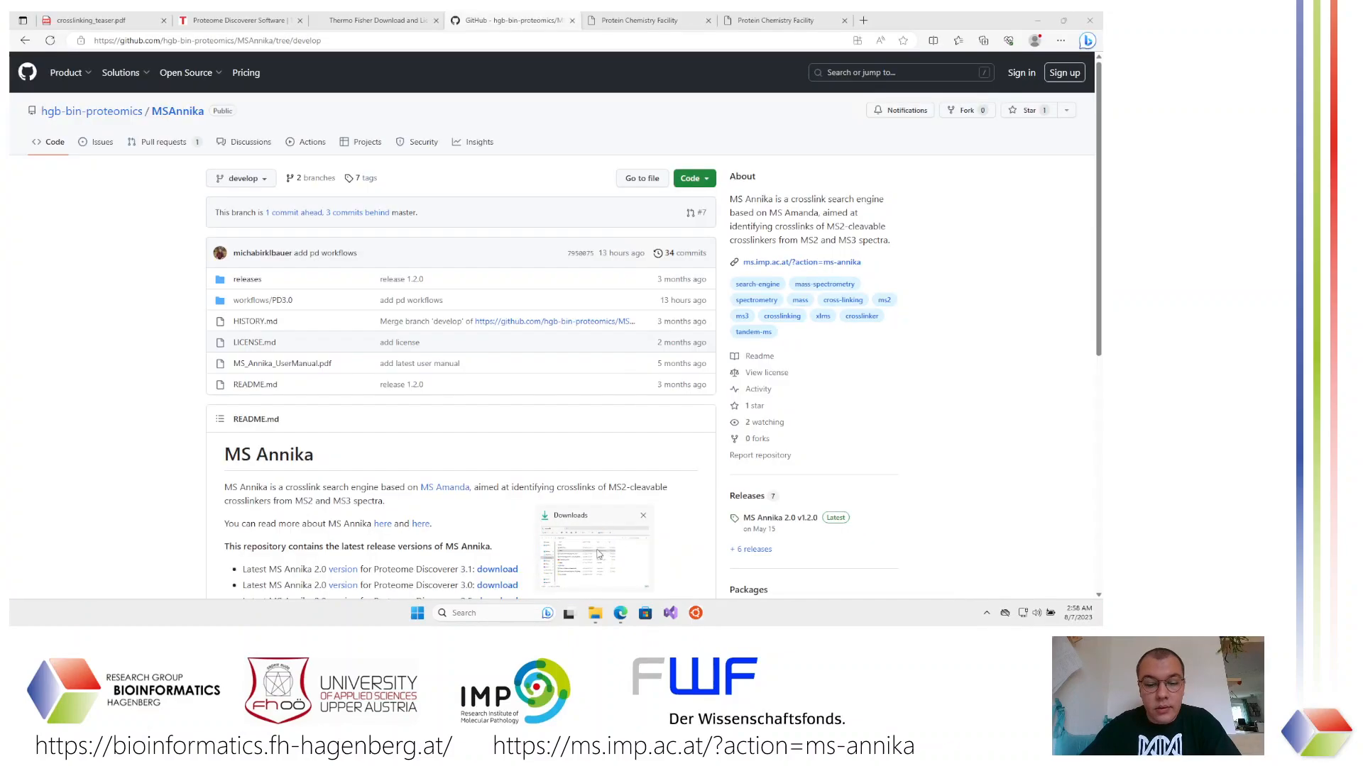
left_click(537, 556)
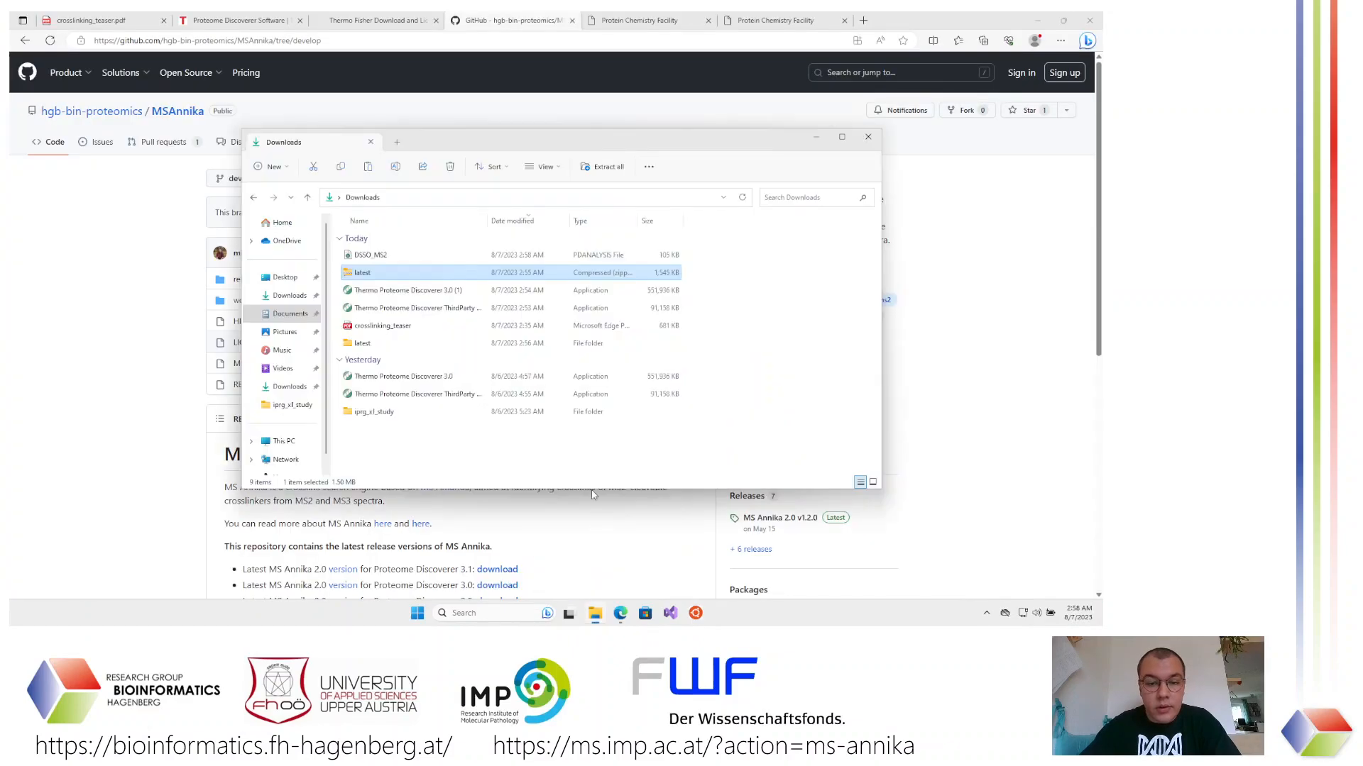
double_click(402, 394)
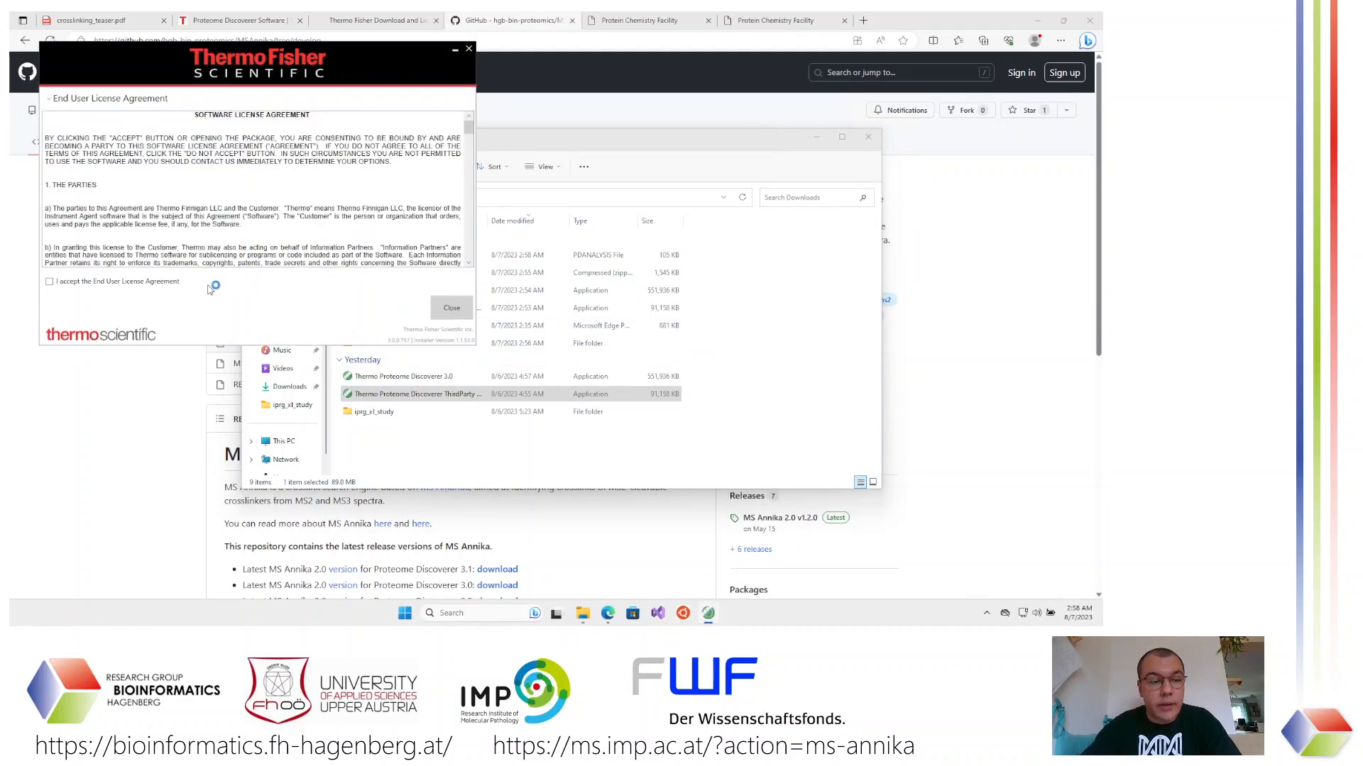
left_click(169, 283)
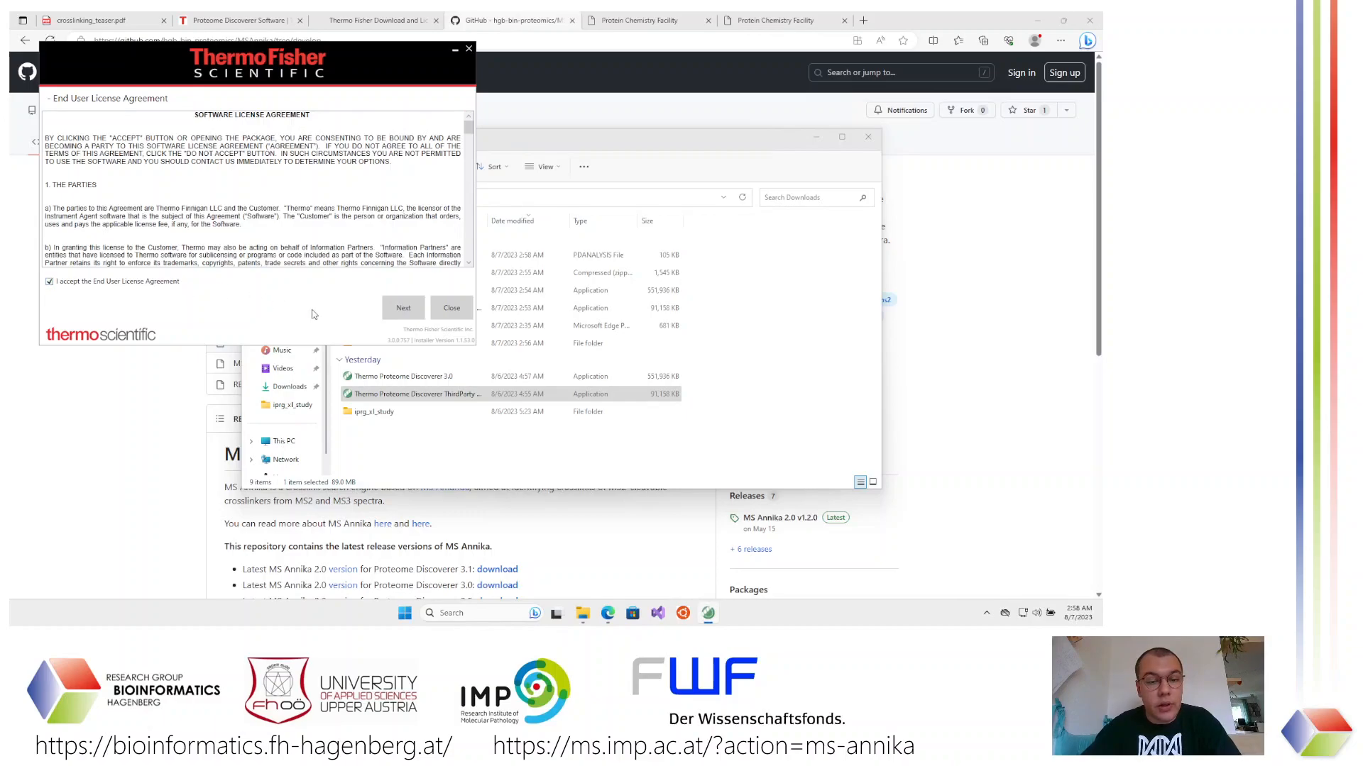
left_click(387, 307)
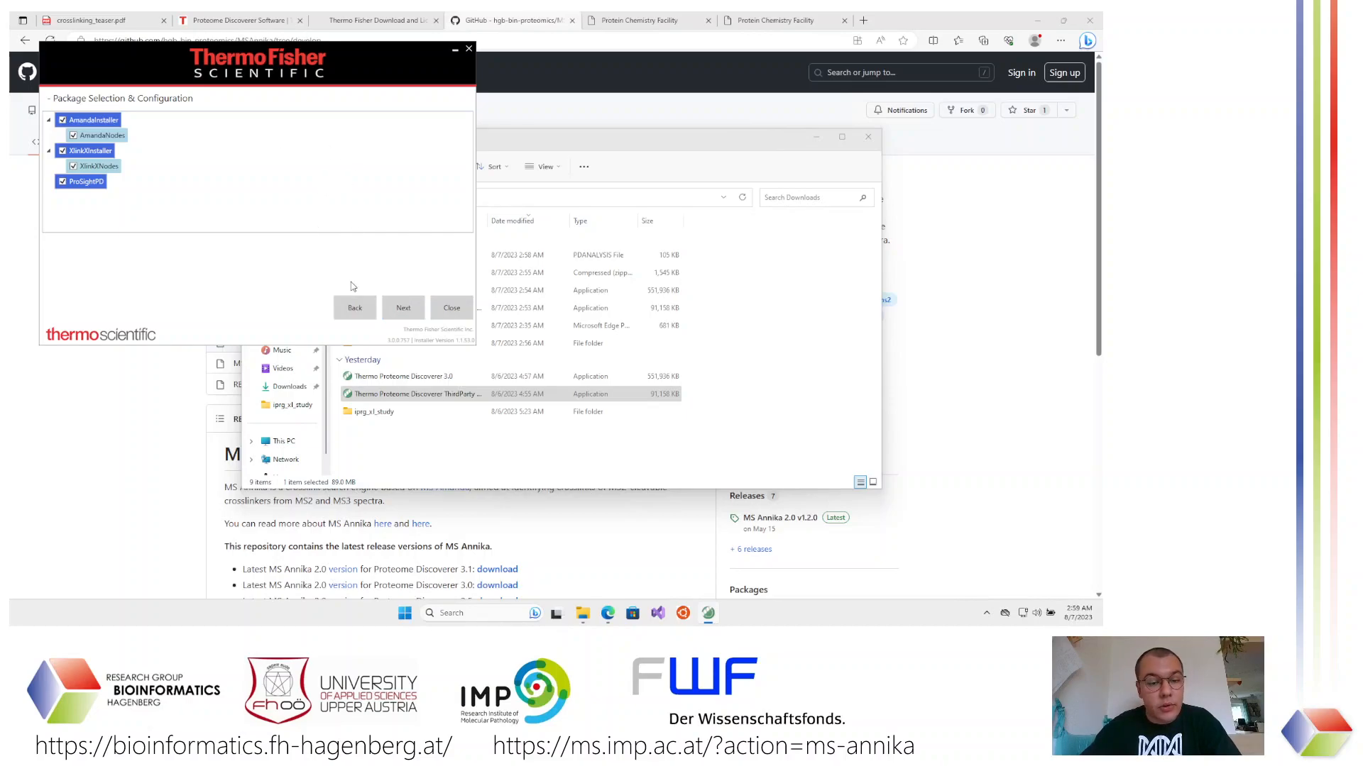
left_click(406, 308)
left_click(538, 413)
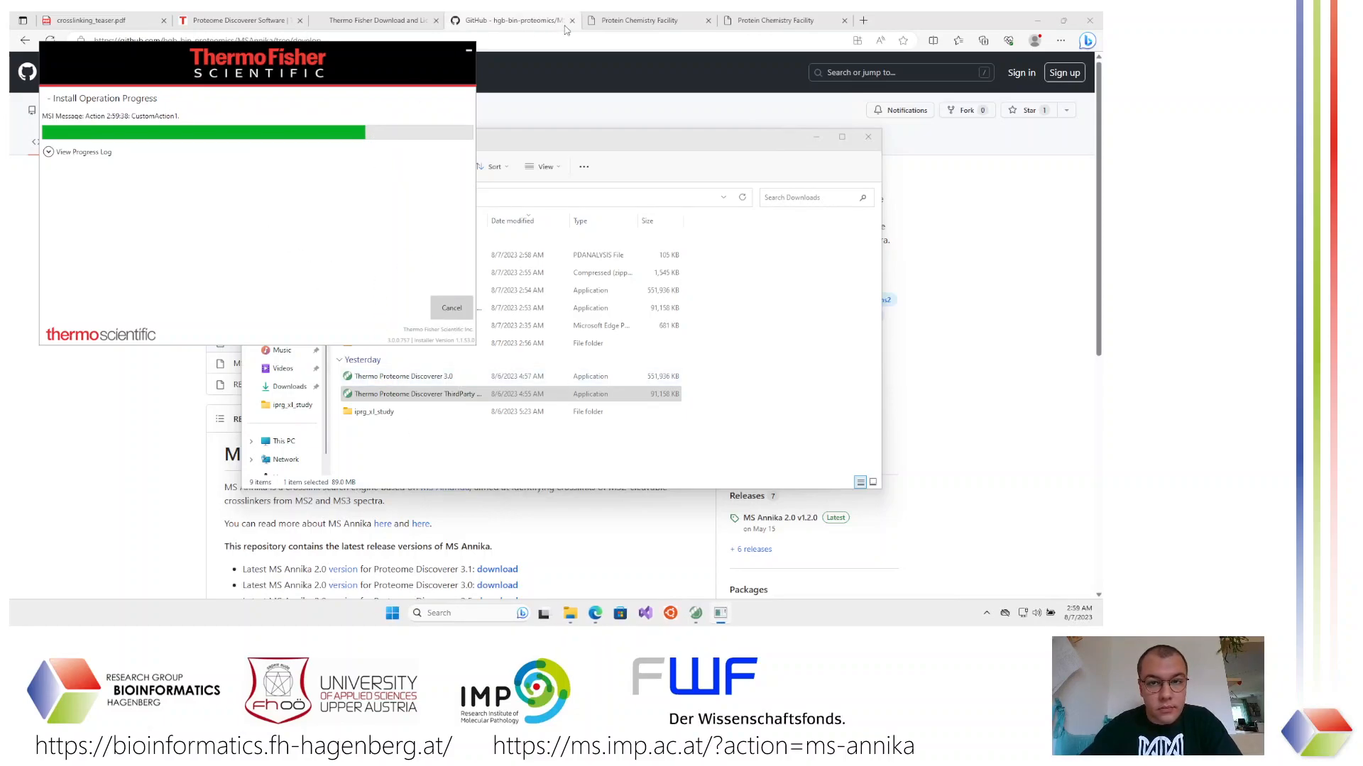
Monitor the third-party node installation, acknowledge the ProSightPD 4.2 message, and close the completed installer
left_click(456, 436)
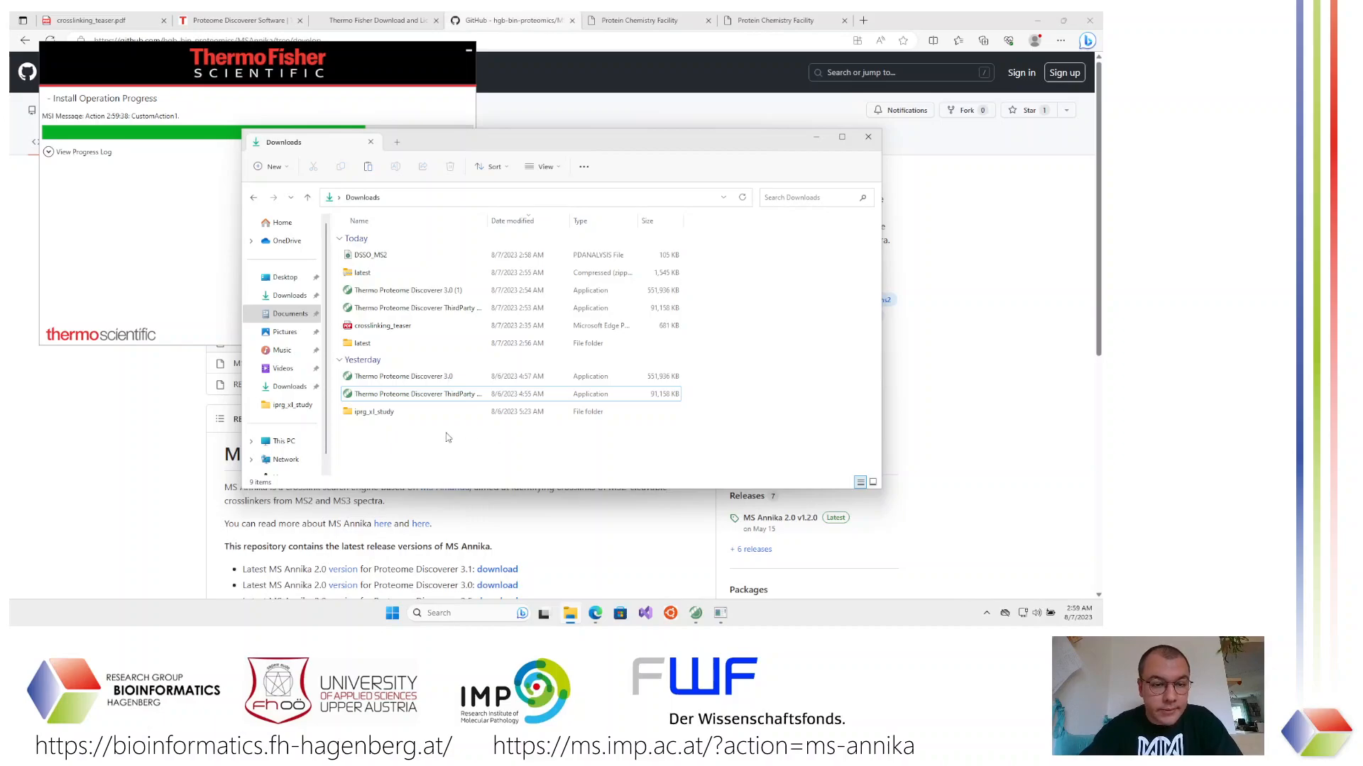
left_click(414, 50)
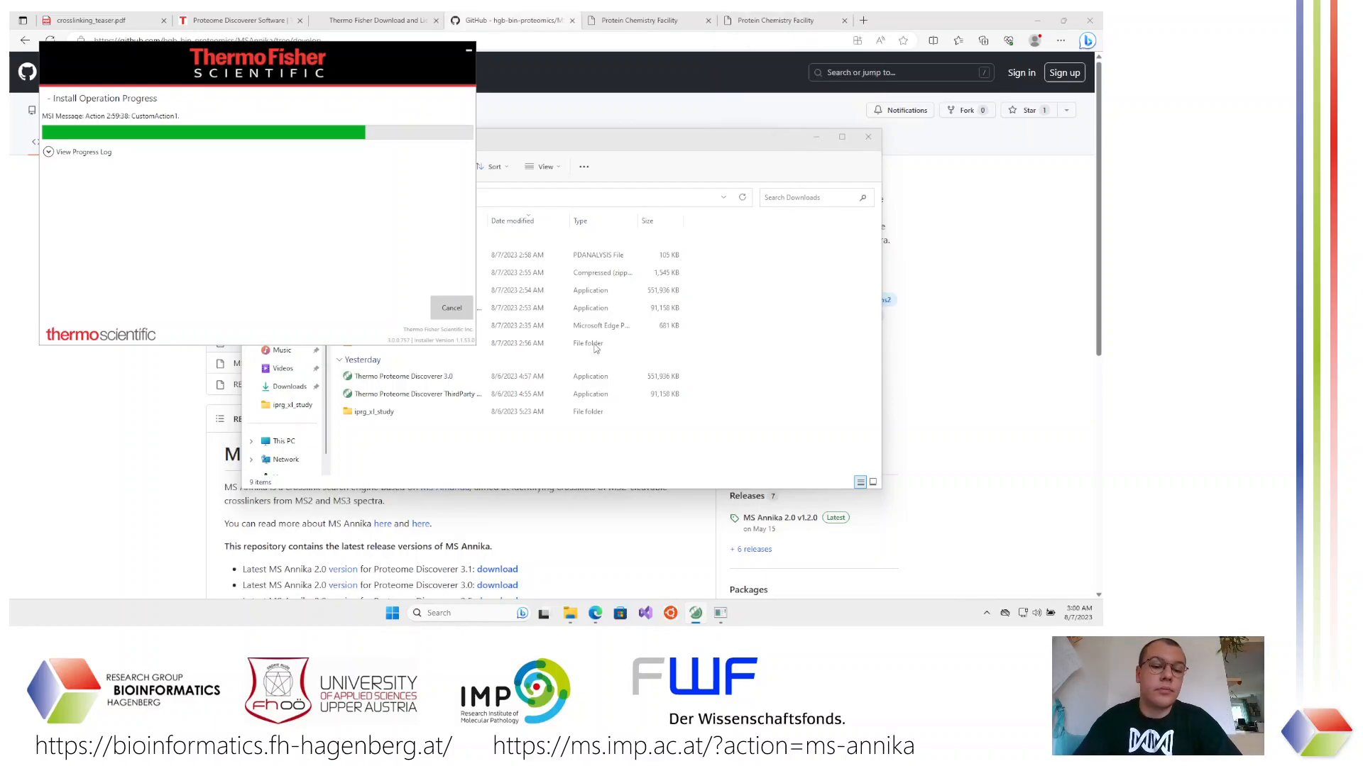
left_click(436, 436)
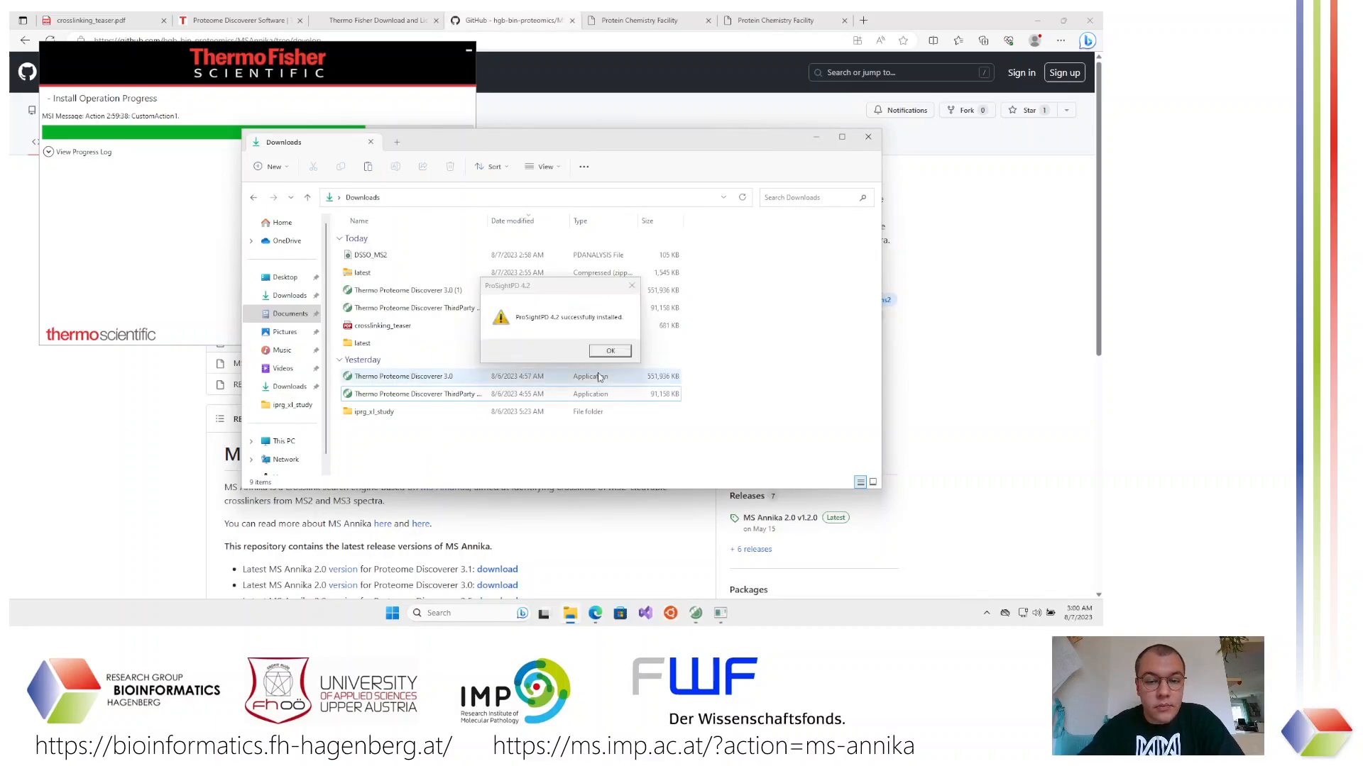
left_click(626, 355)
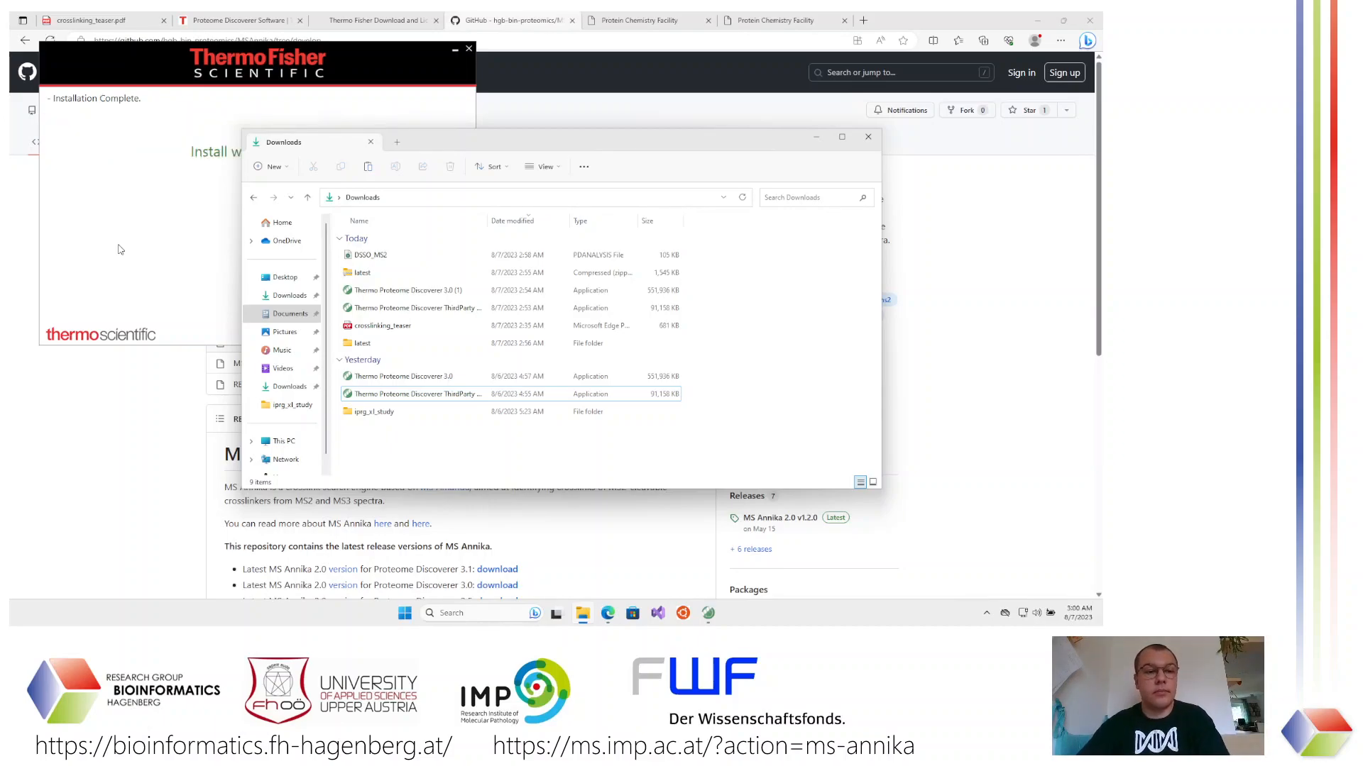
left_click(445, 319)
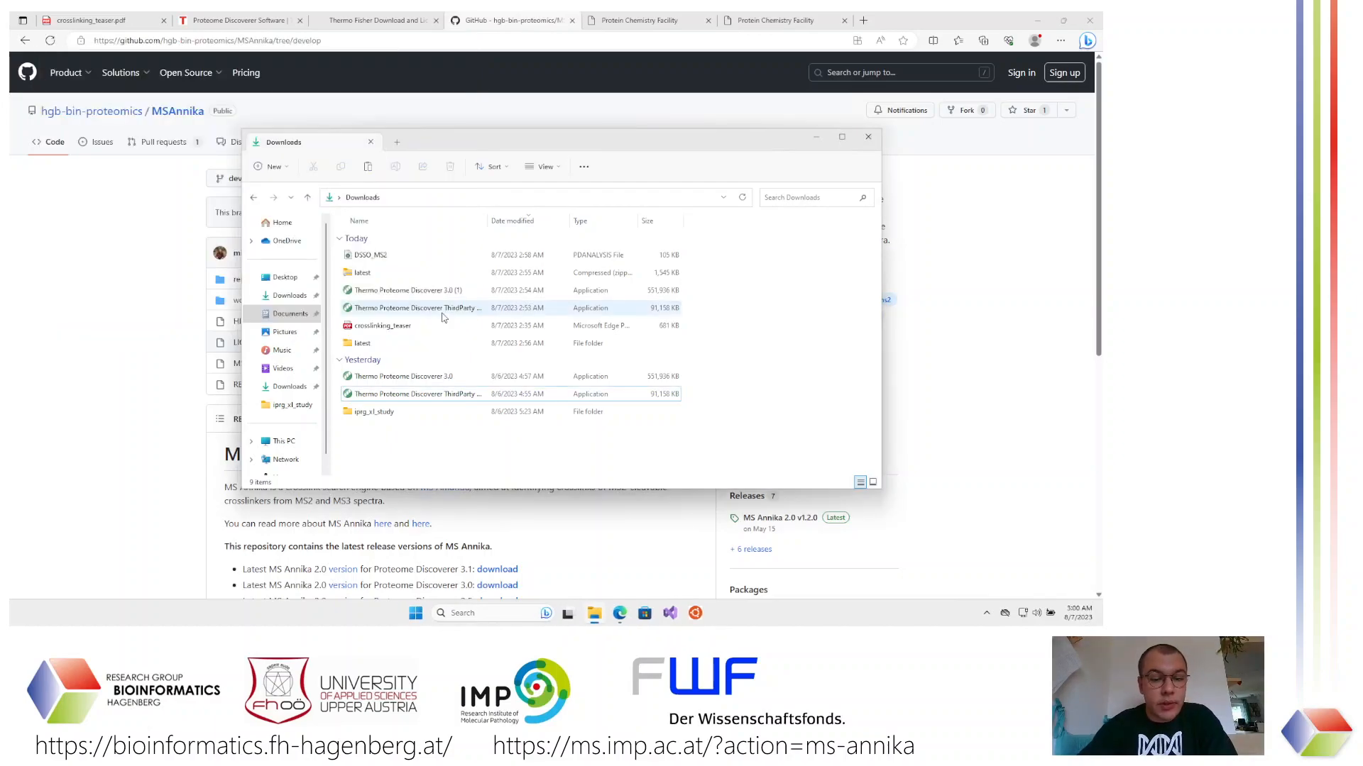
Launch MSAnnika2.0_PD3.0_1.1.4 from the extracted latest folder, running it despite the SmartScreen warning and allowing it to change the device
double_click(421, 345)
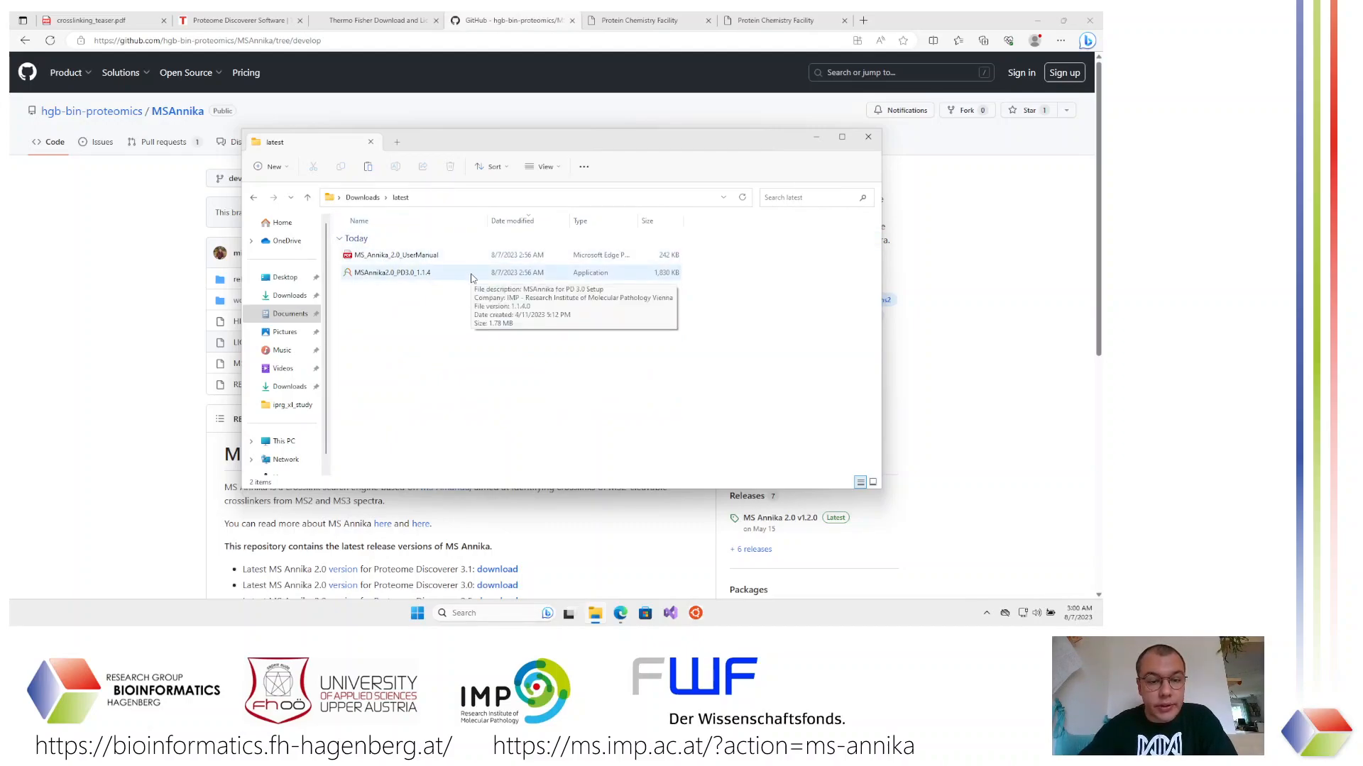
left_click(449, 278)
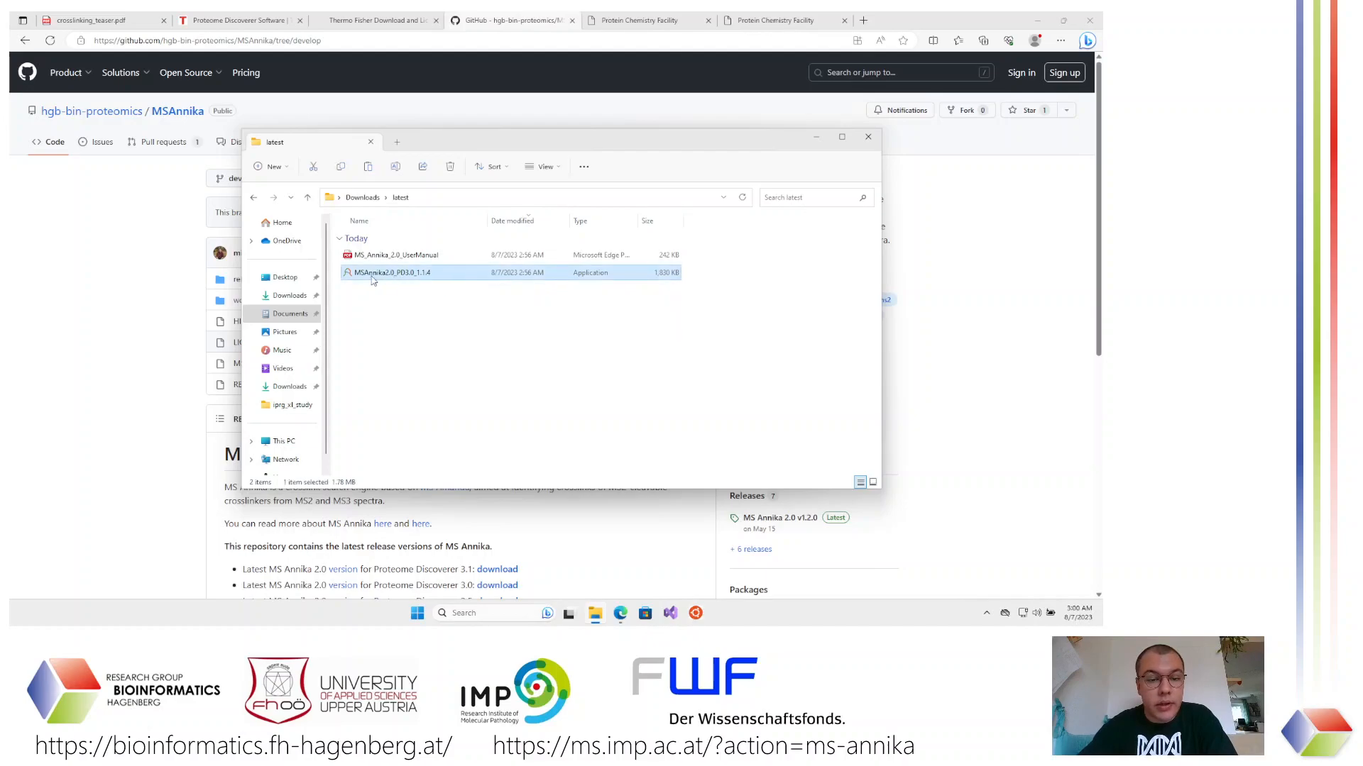
double_click(440, 274)
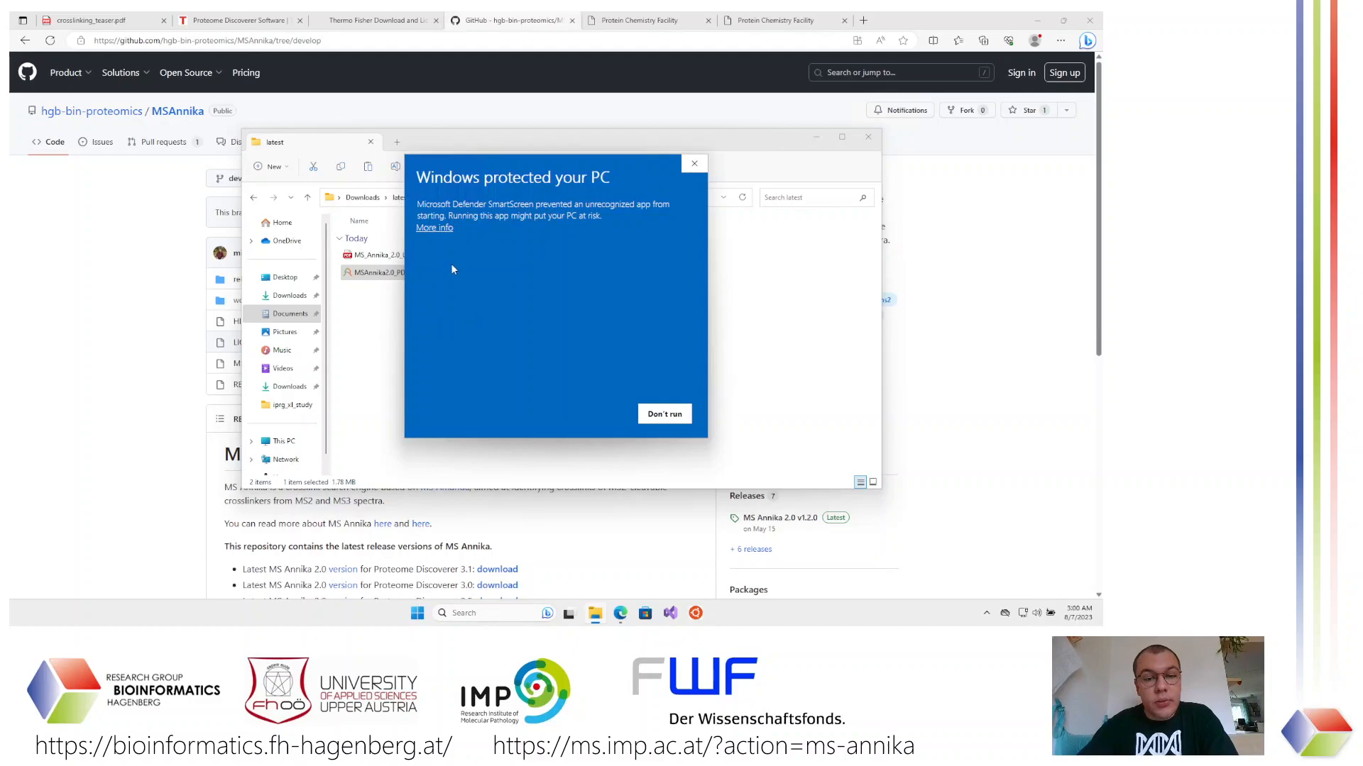
left_click(438, 229)
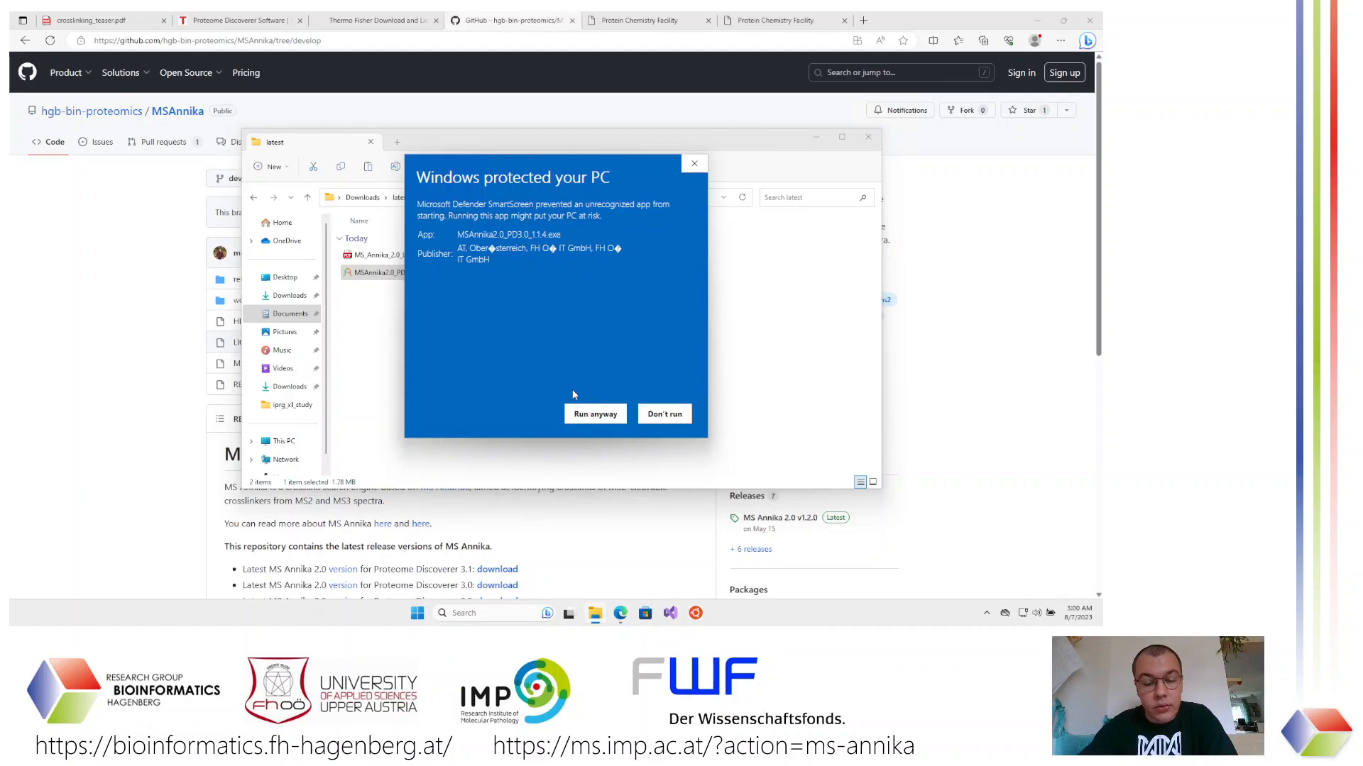
left_click(589, 411)
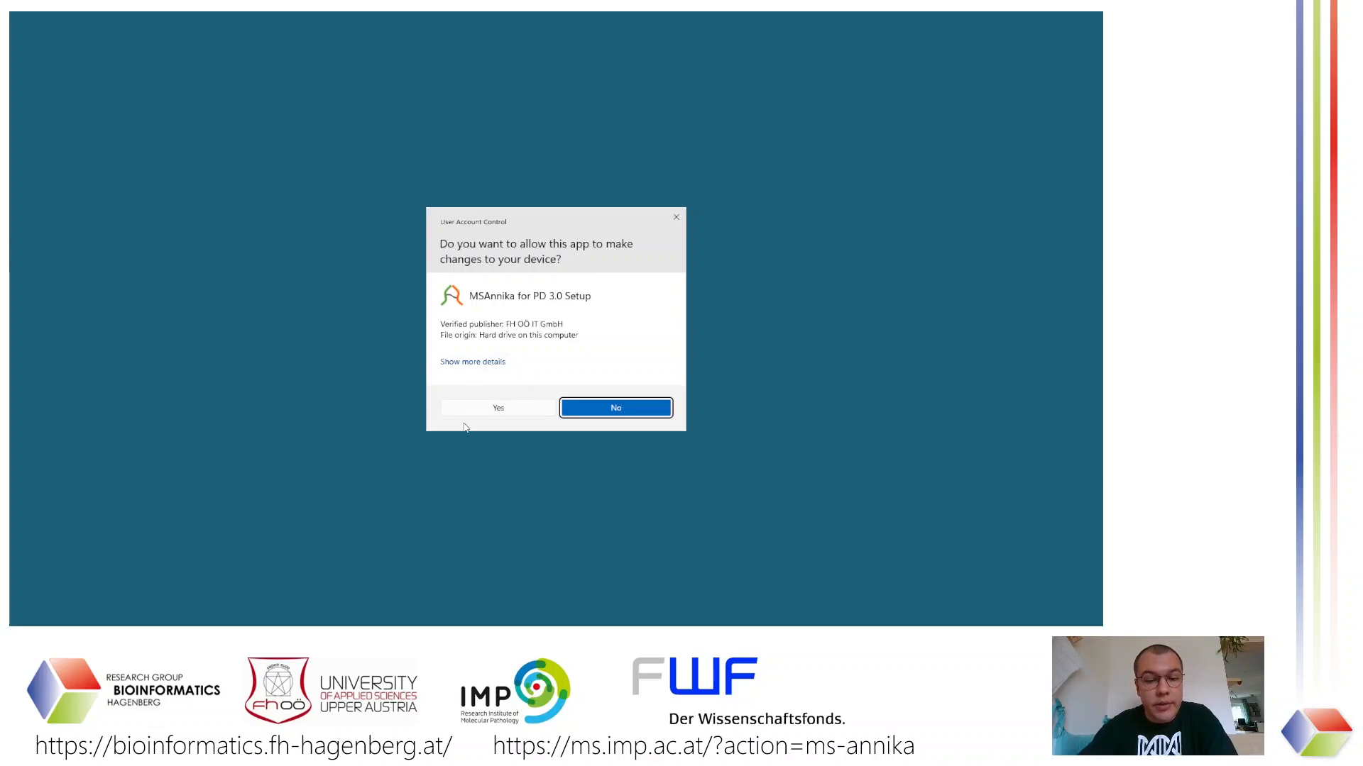
left_click(498, 410)
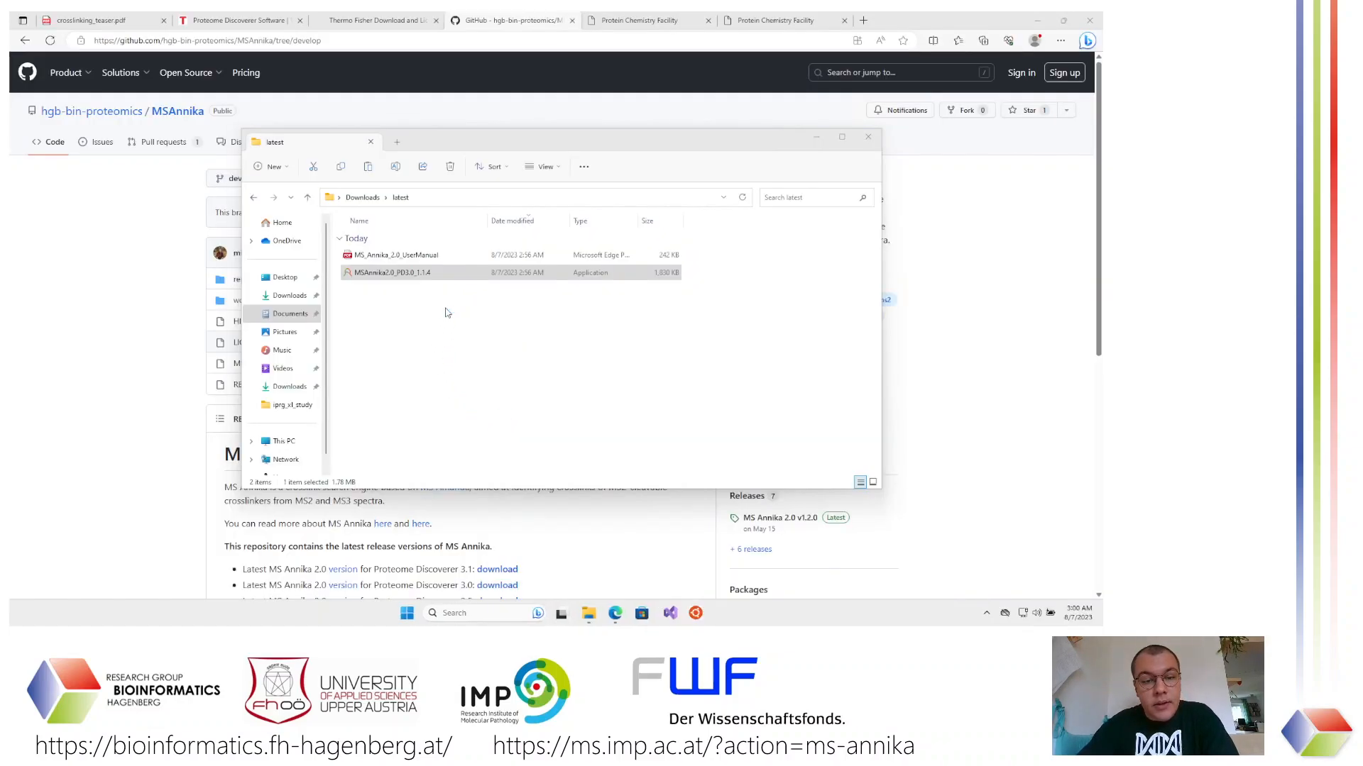
Accept the MS Annika license, install into the existing Proteome Discoverer 3.0 System\Release folder, and finish the setup
left_click(507, 369)
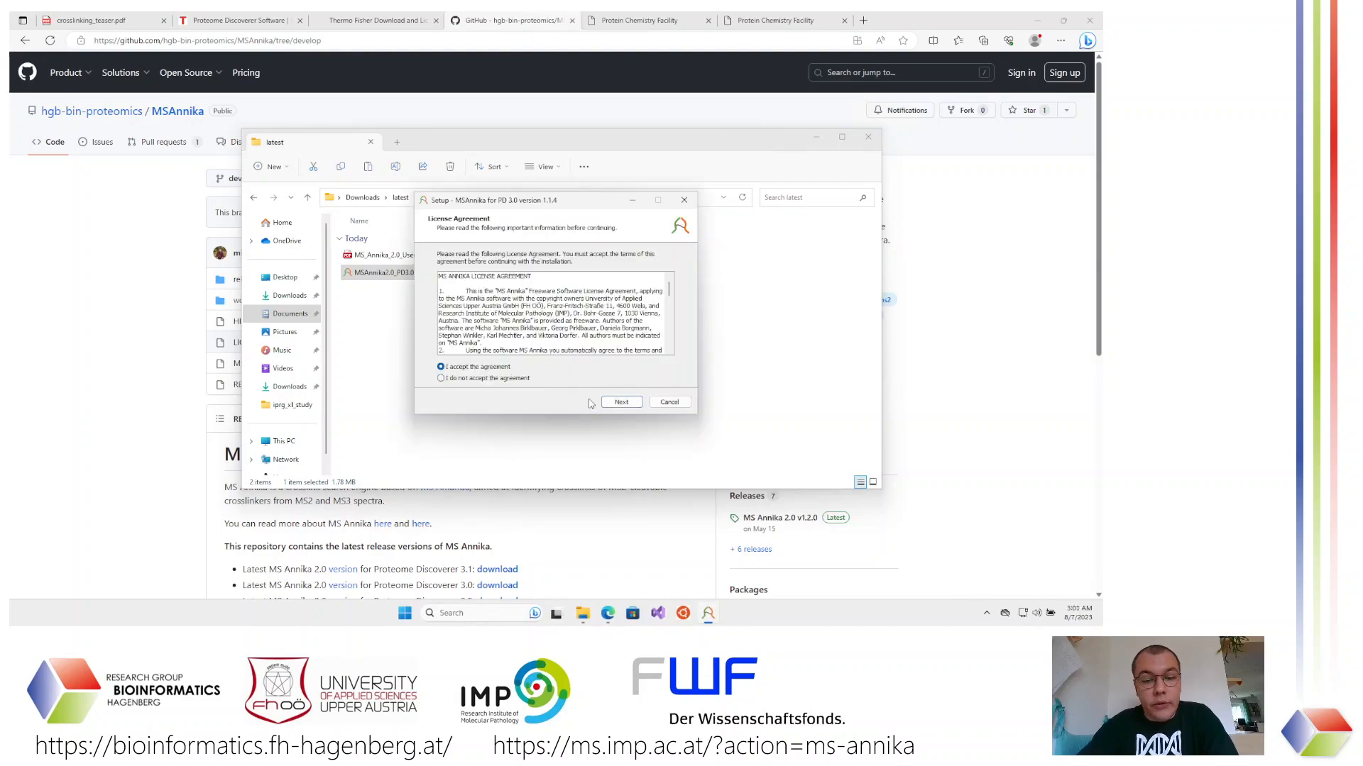
left_click(621, 402)
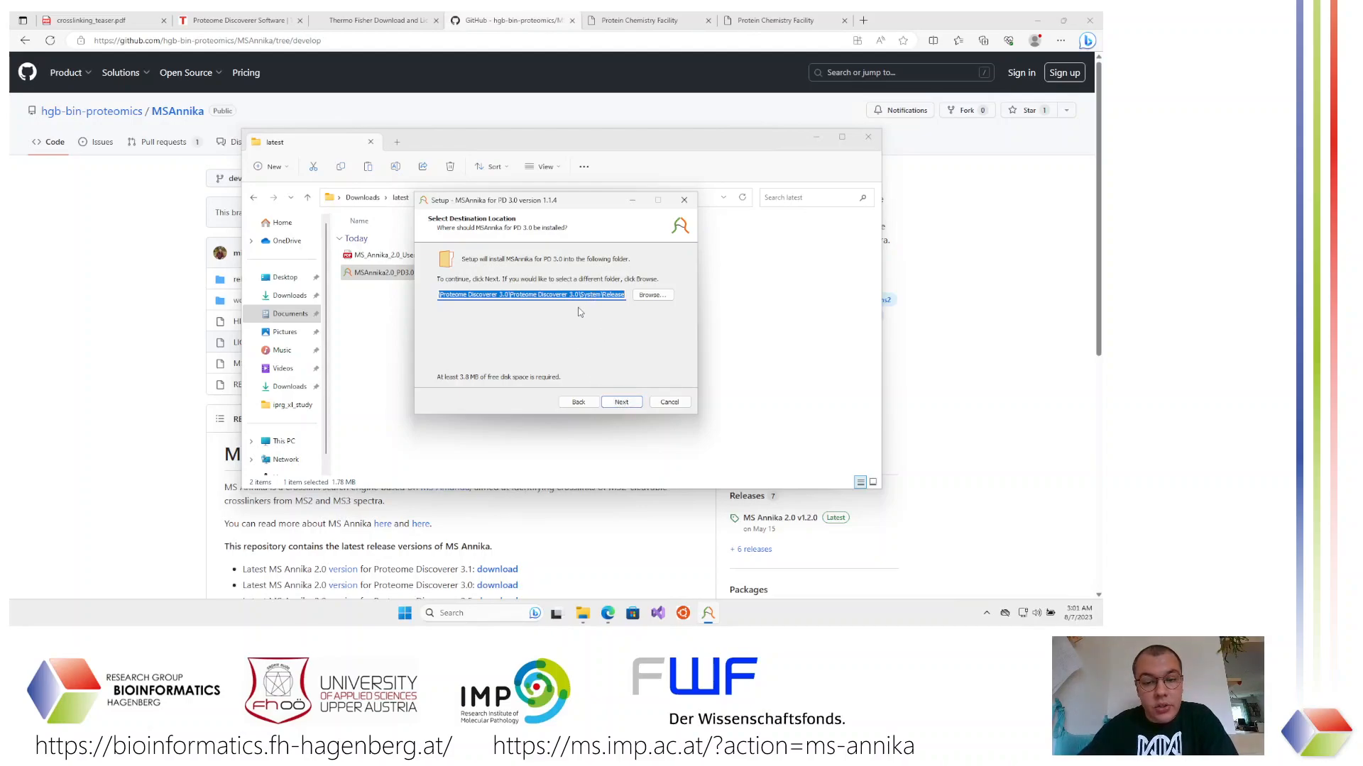
left_click(620, 402)
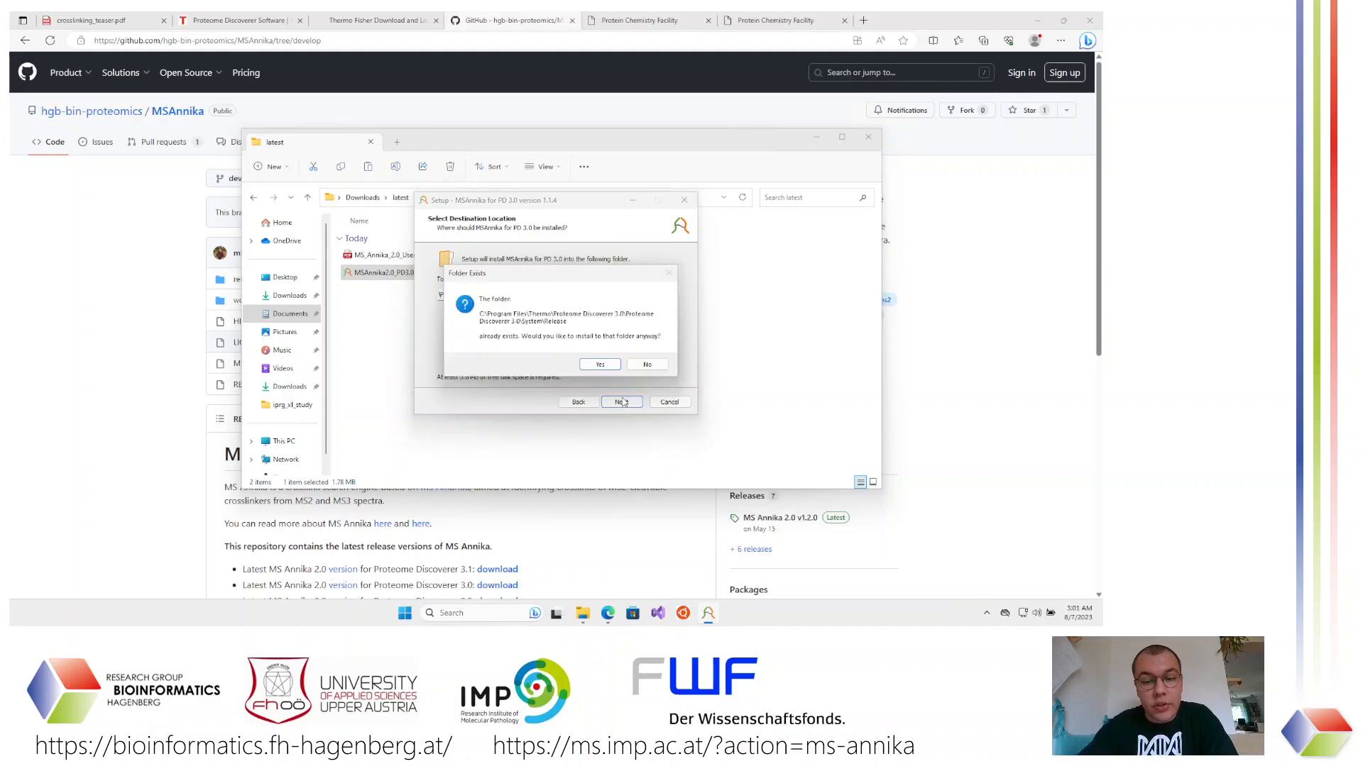
left_click(612, 368)
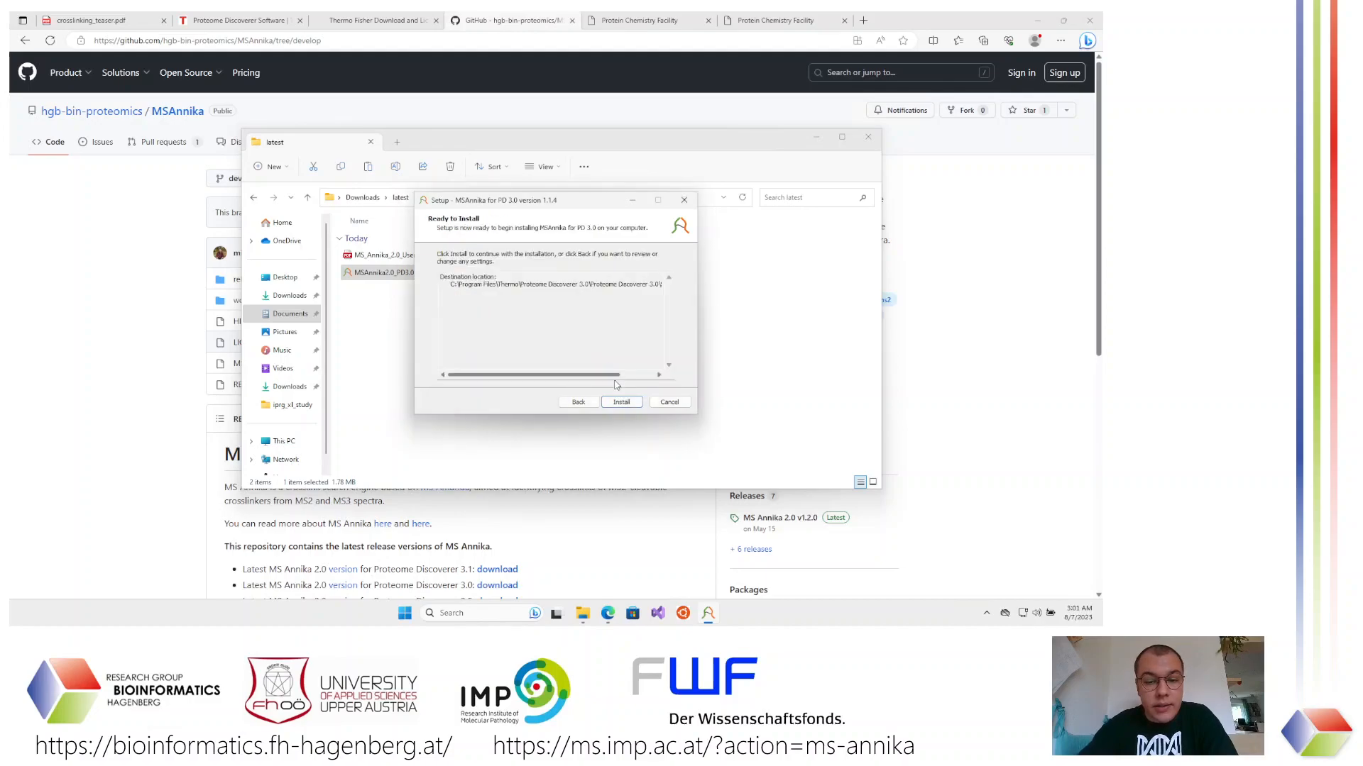
left_click(614, 397)
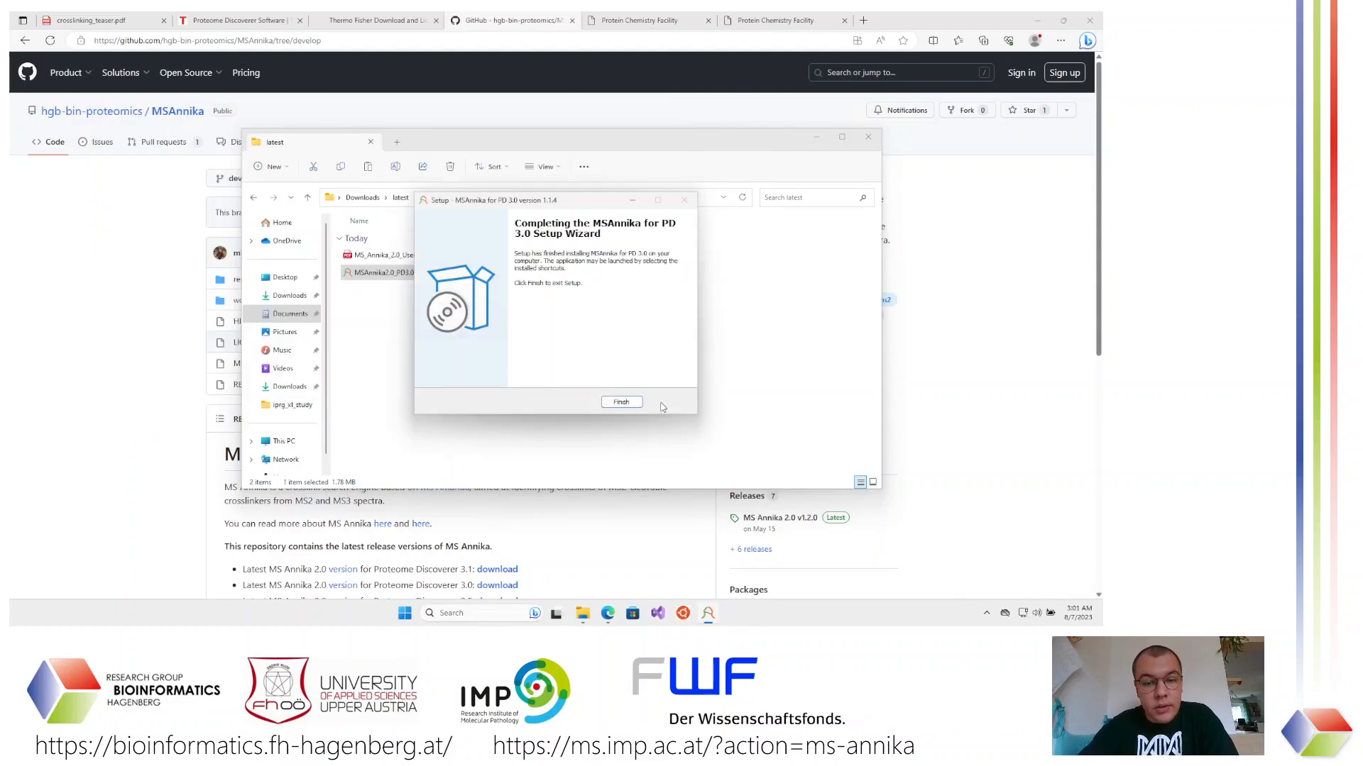
left_click(622, 402)
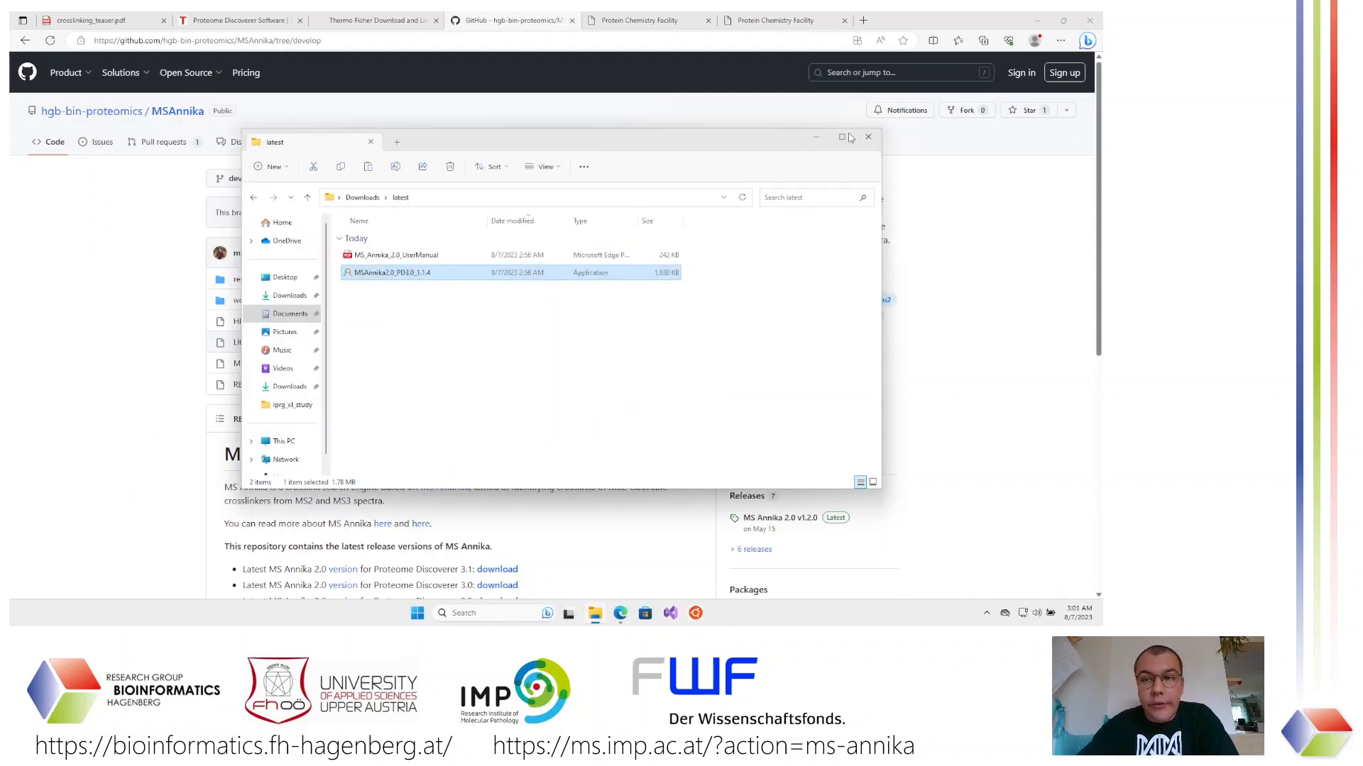
Switch to Proteome Discoverer 3.0 and create a new study named test in the Documents folder with empty workflows
left_click(1041, 22)
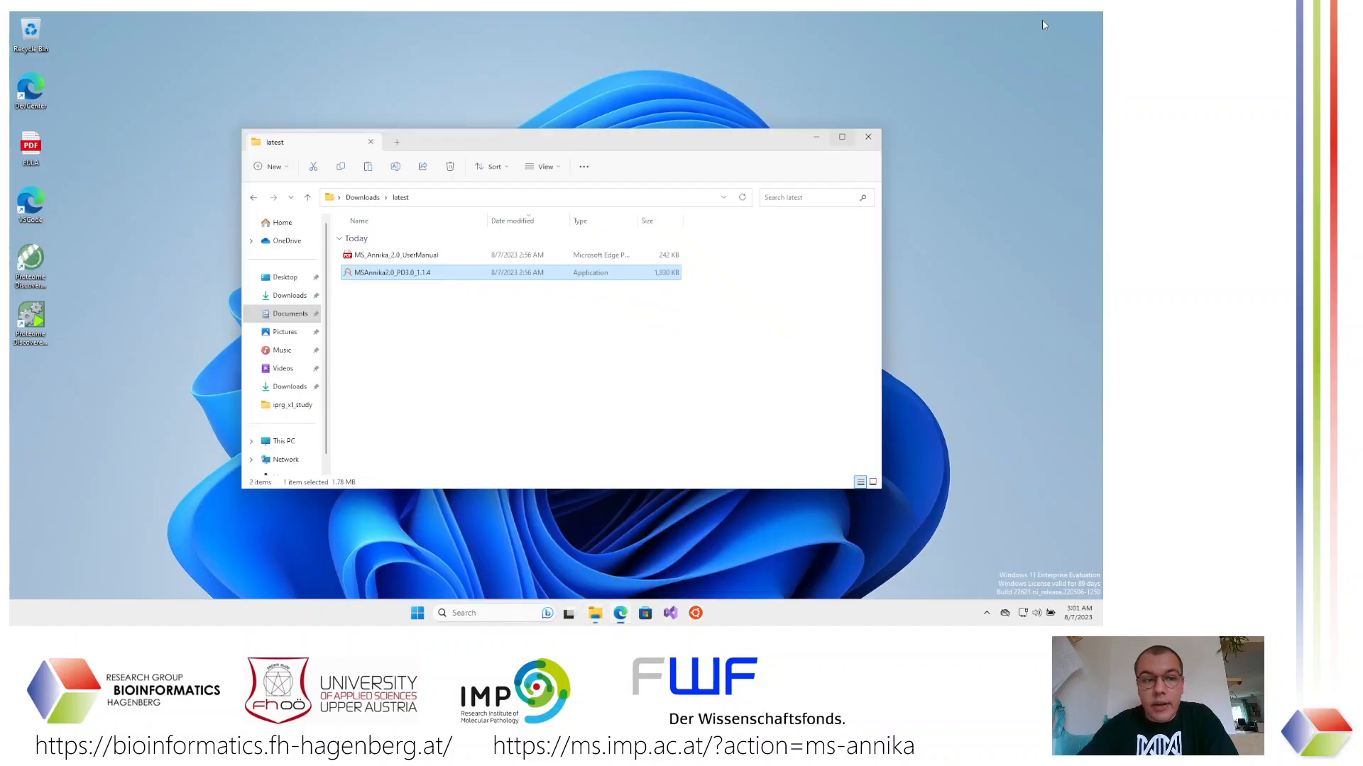
double_click(44, 260)
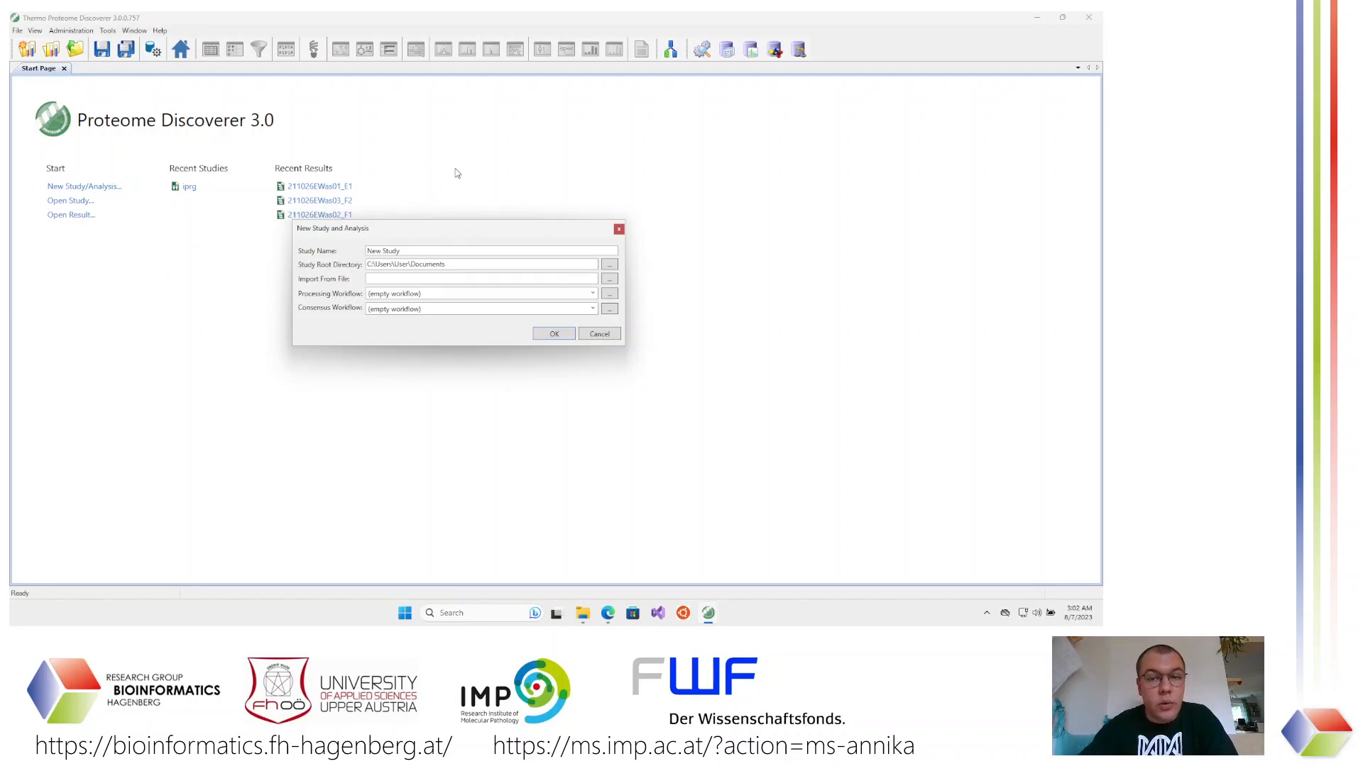
triple_click(410, 249)
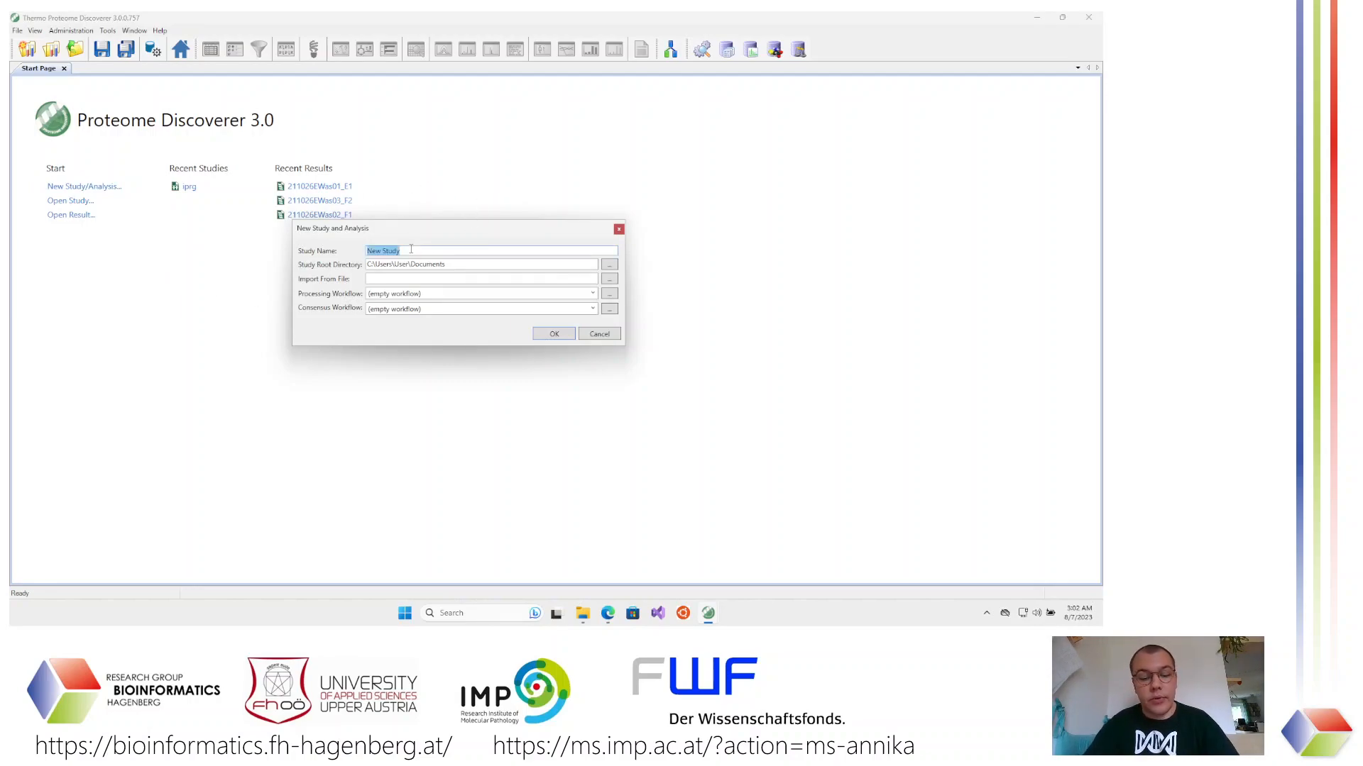
type("test")
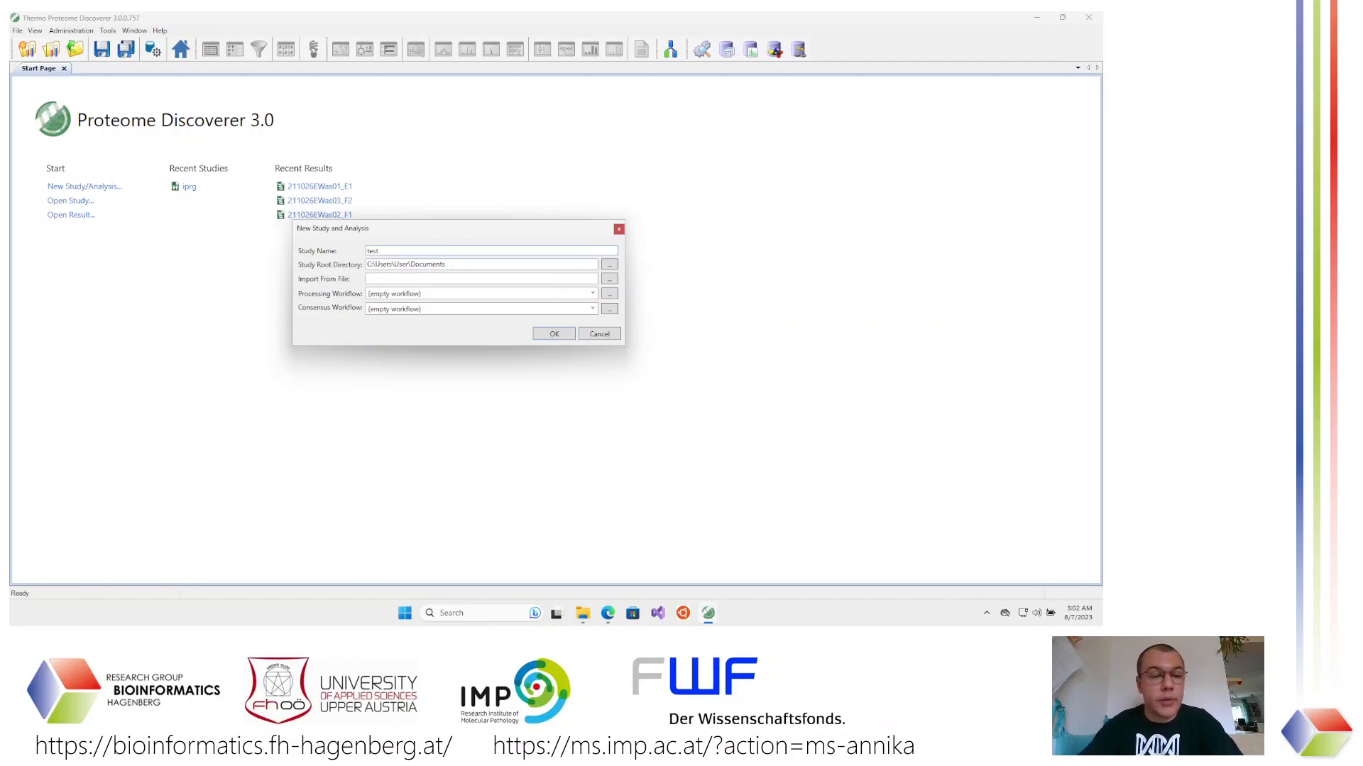
left_click(554, 334)
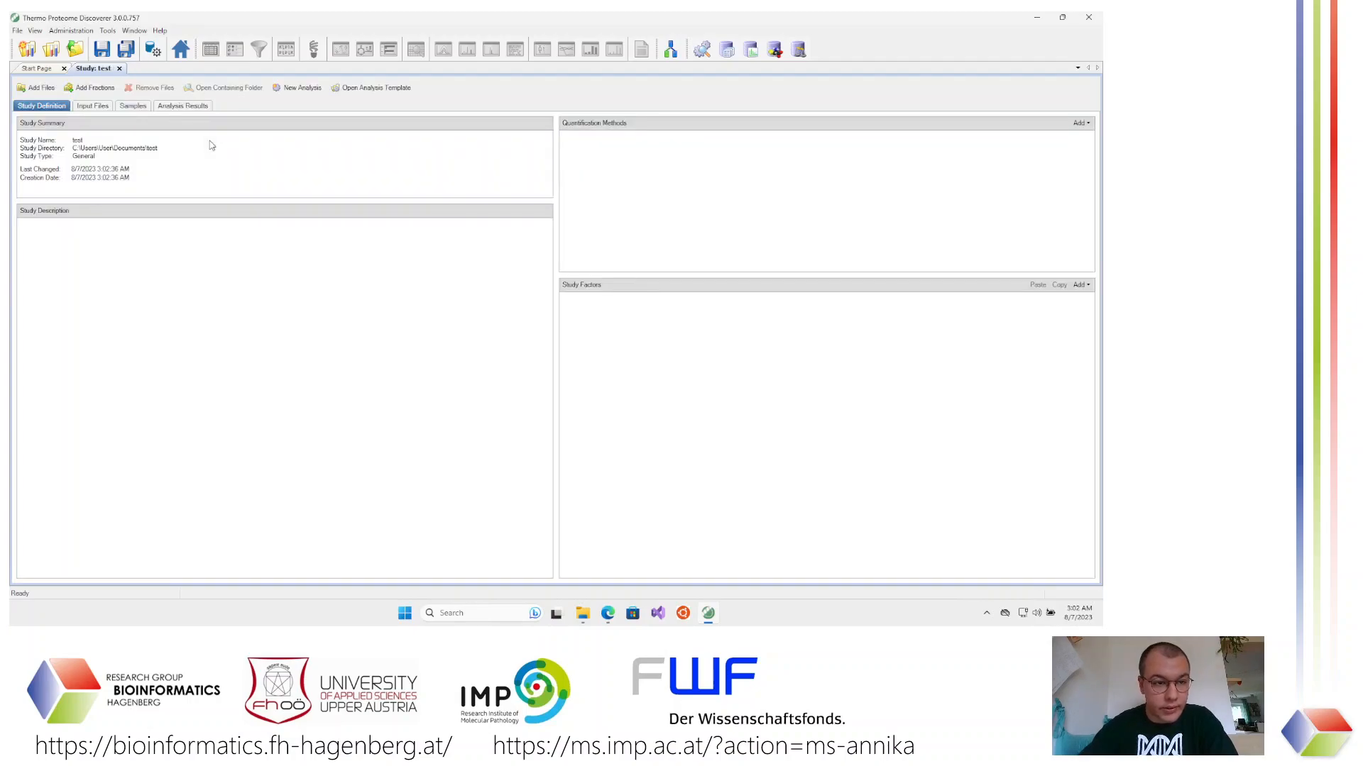
Add a new analysis to the test study, open its processing step for editing, and check the available crosslinking workflow nodes
left_click(190, 108)
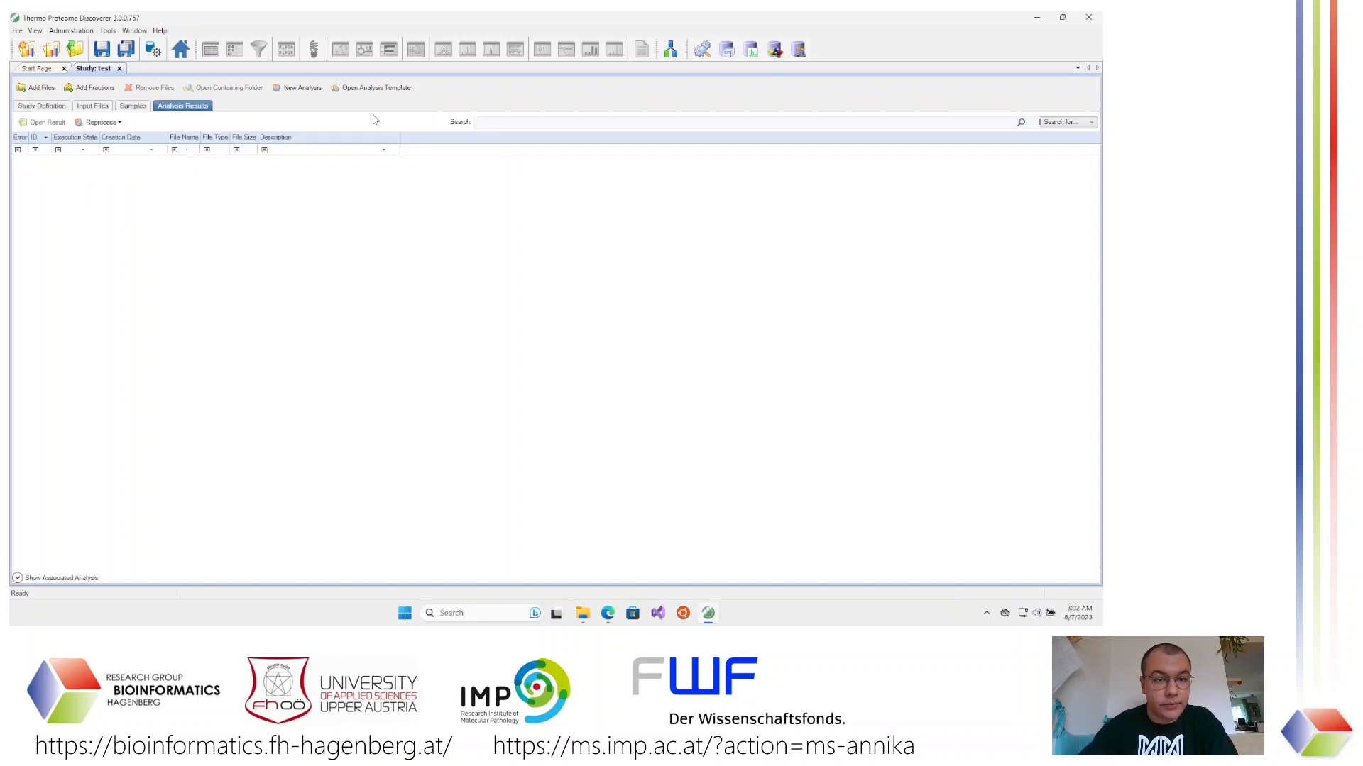
left_click(298, 91)
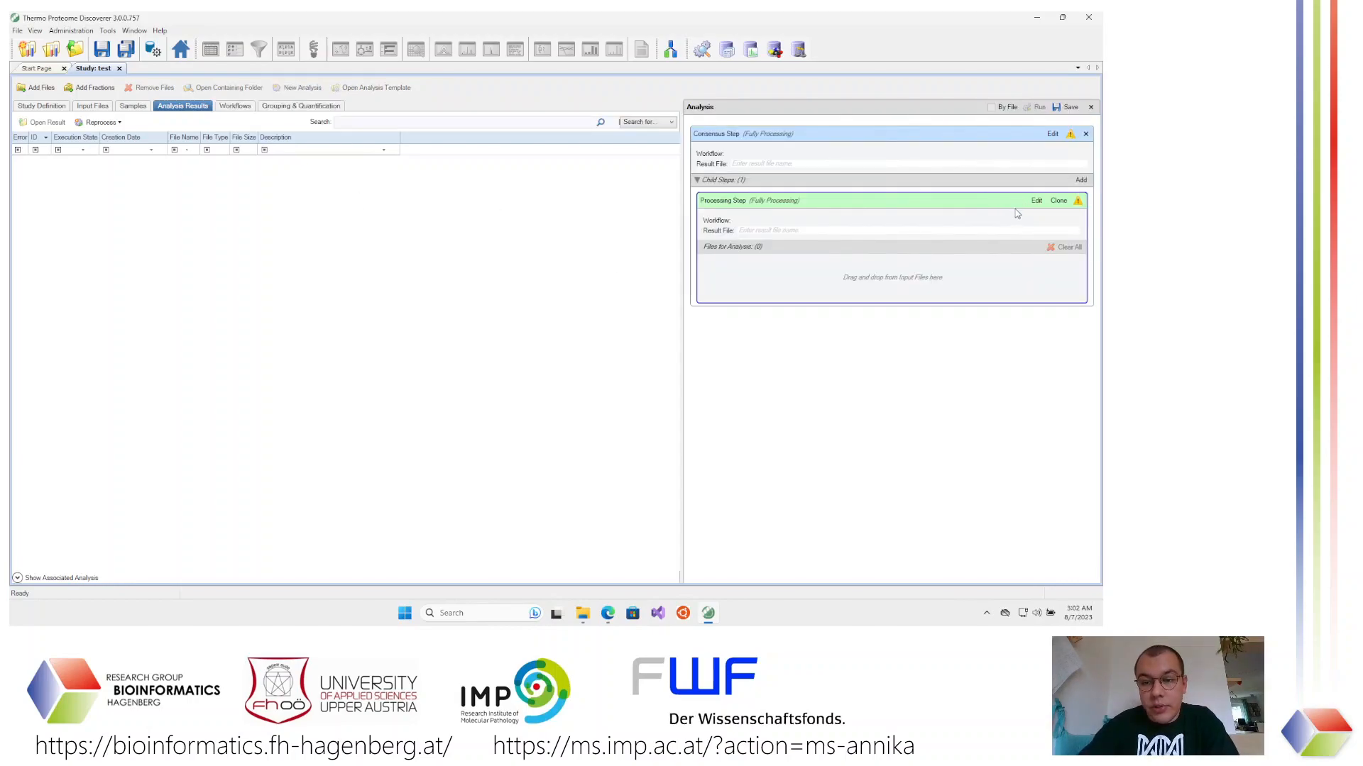
left_click(1036, 201)
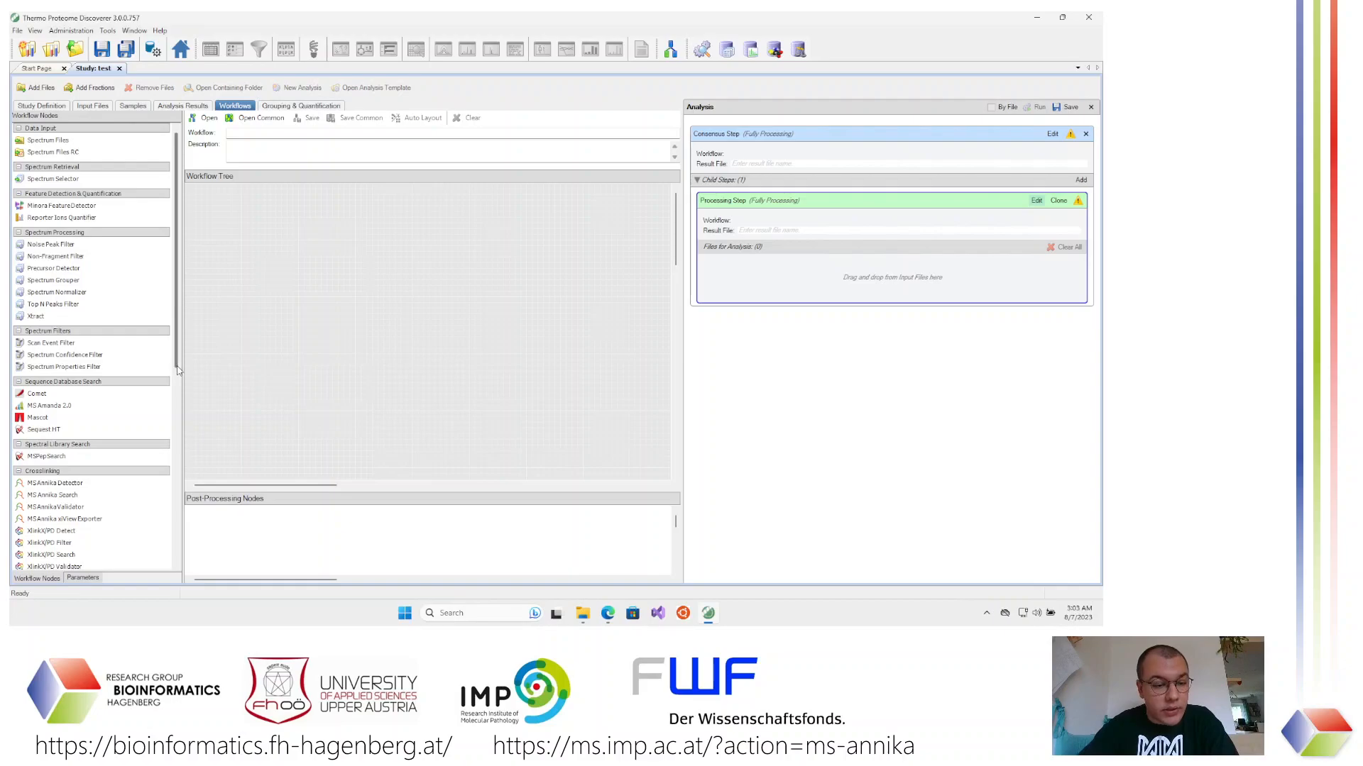
scroll(171, 452, "down", 4)
scroll(171, 452, "up", 4)
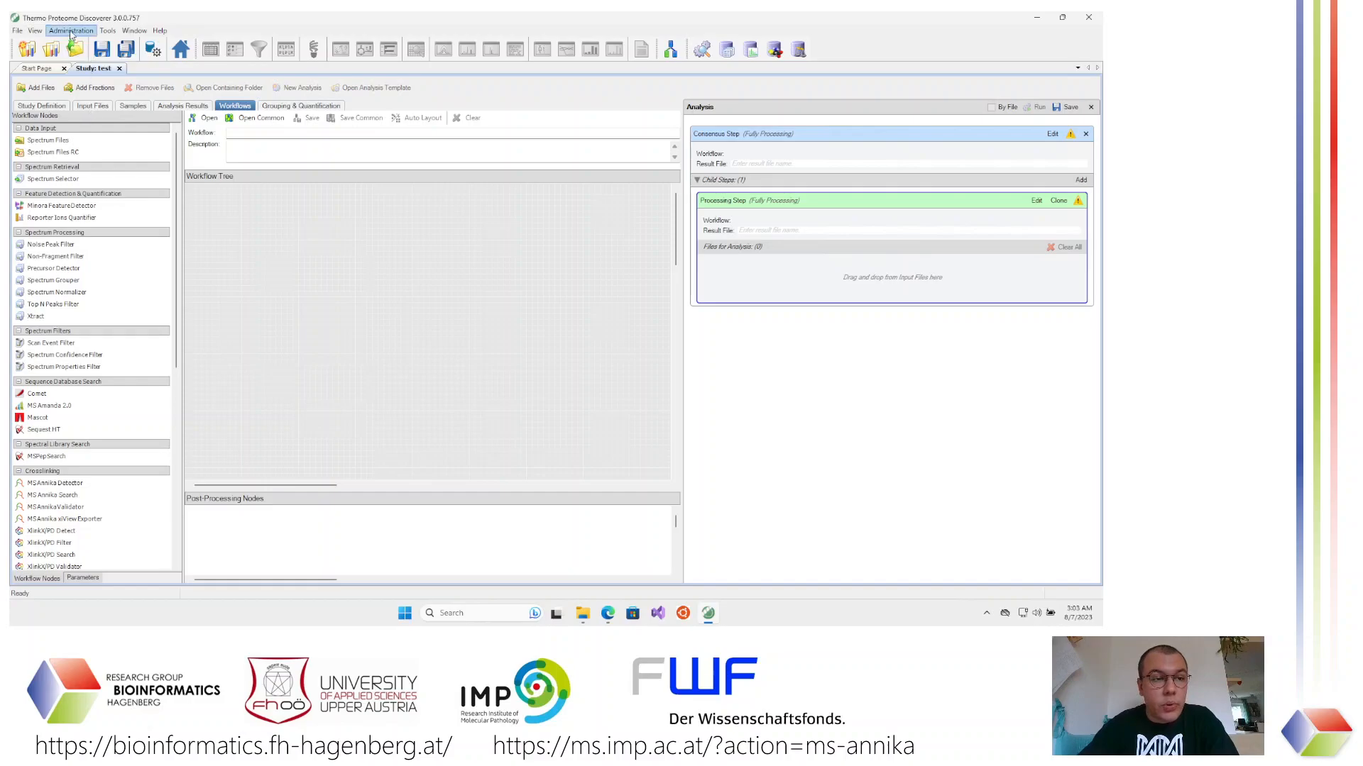
Open the FASTA file management and remove the existing HiRes.fasta database, confirming the deletion
left_click(71, 31)
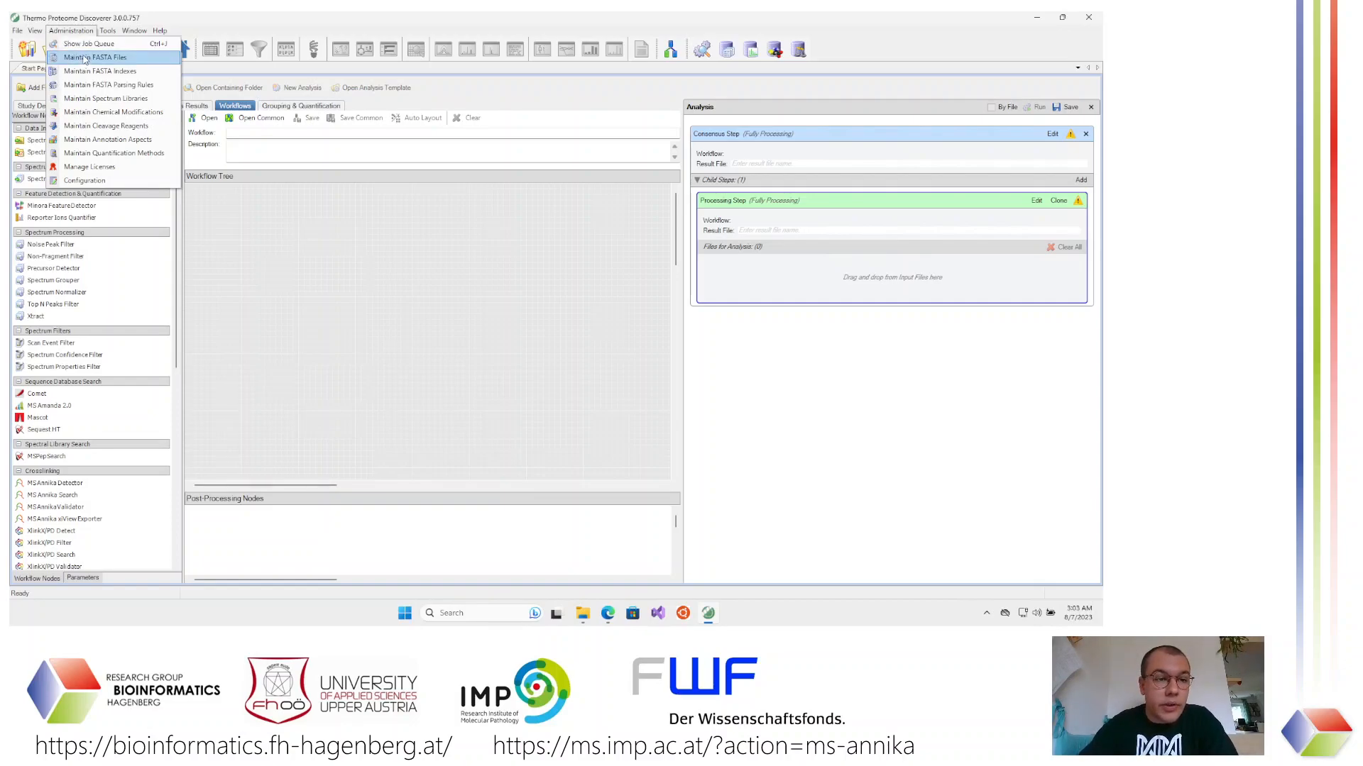
left_click(85, 59)
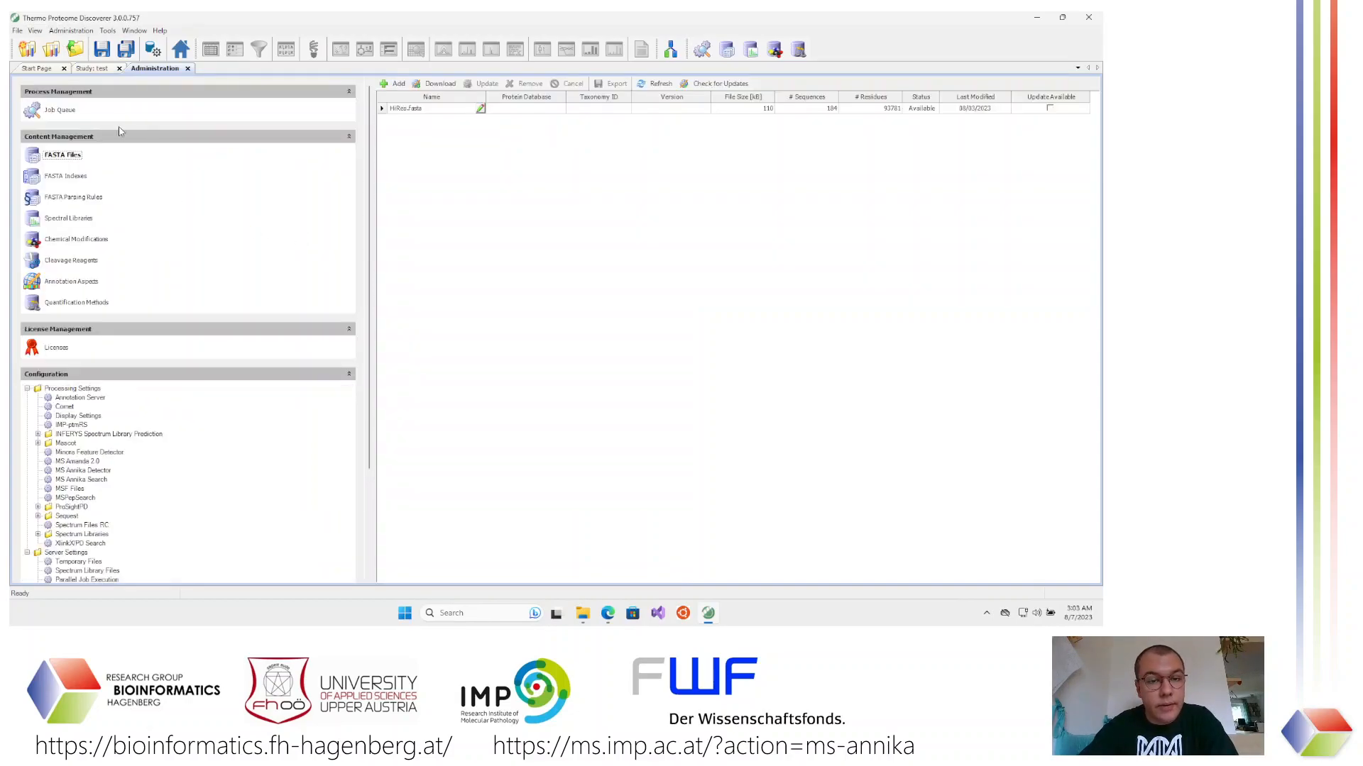
left_click(440, 110)
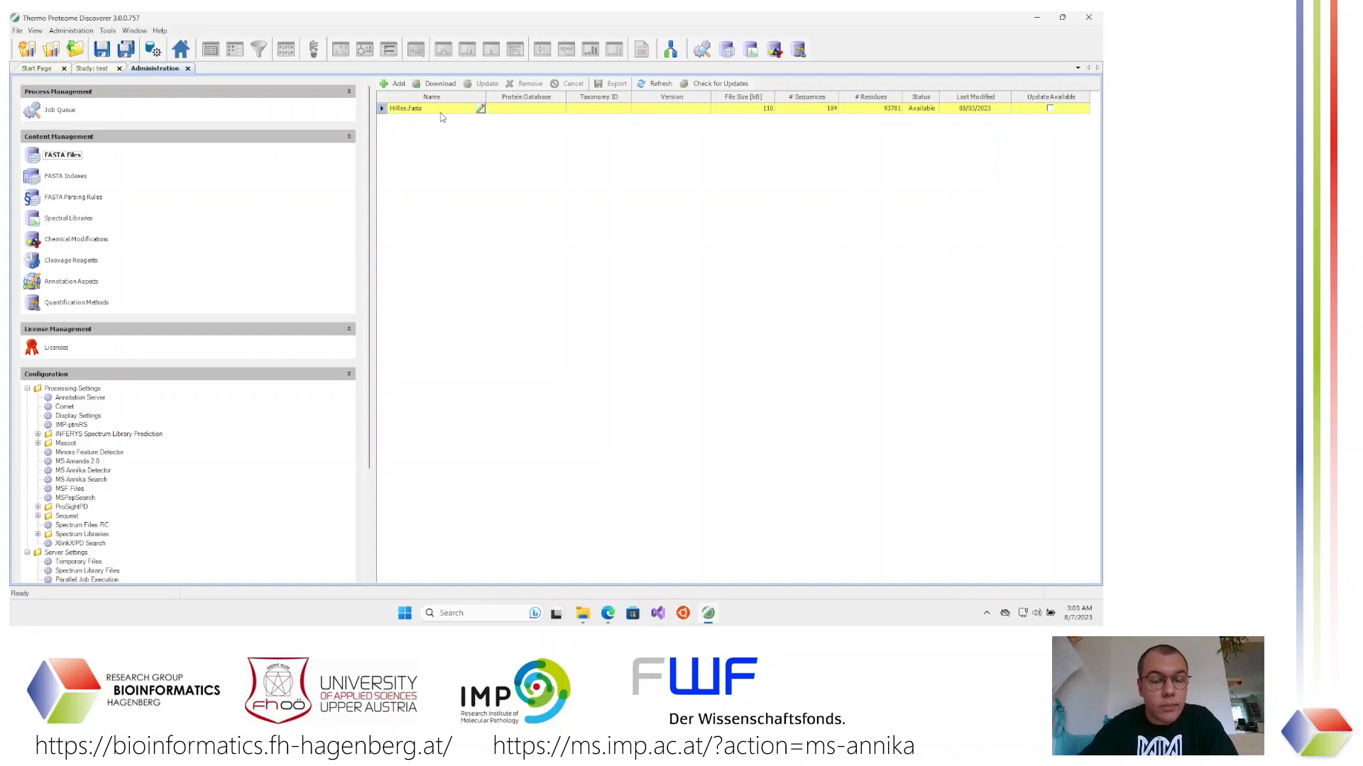
left_click(492, 108)
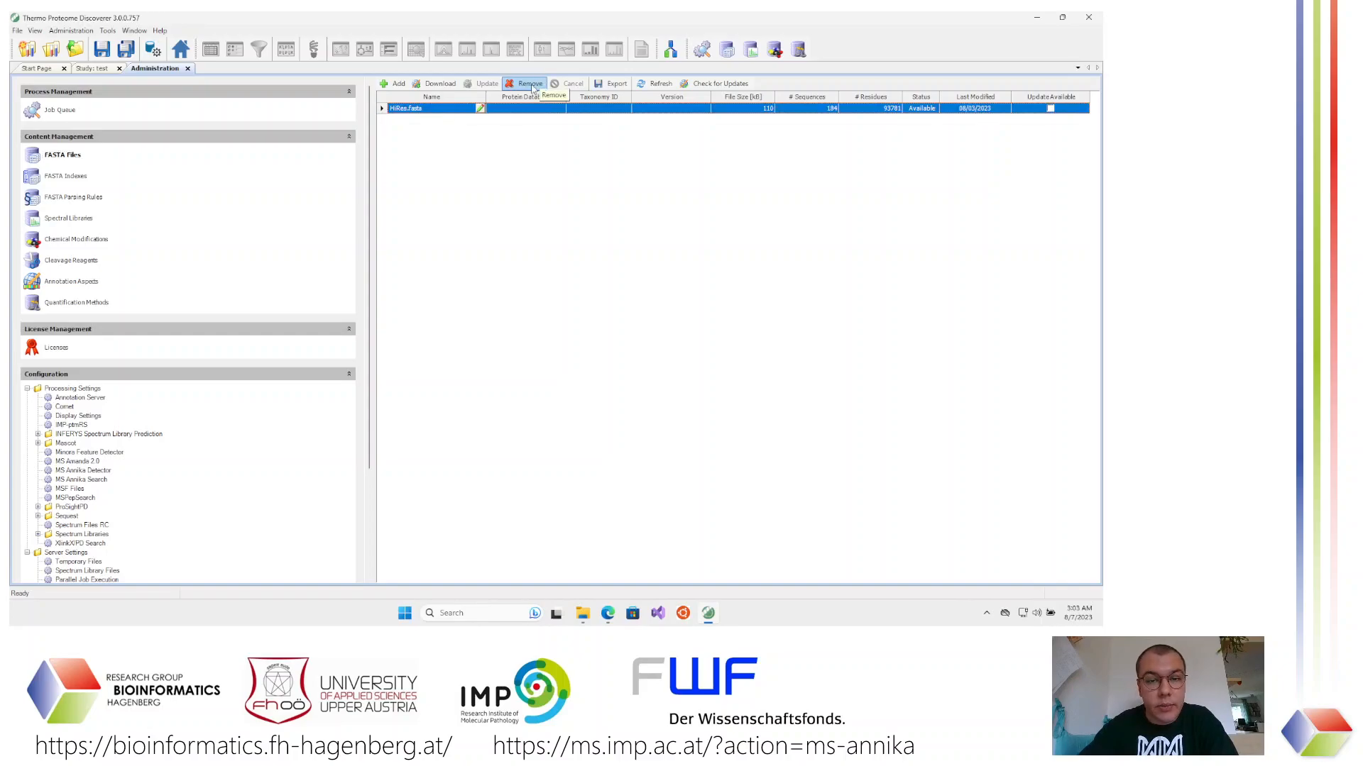
left_click(529, 83)
left_click(591, 365)
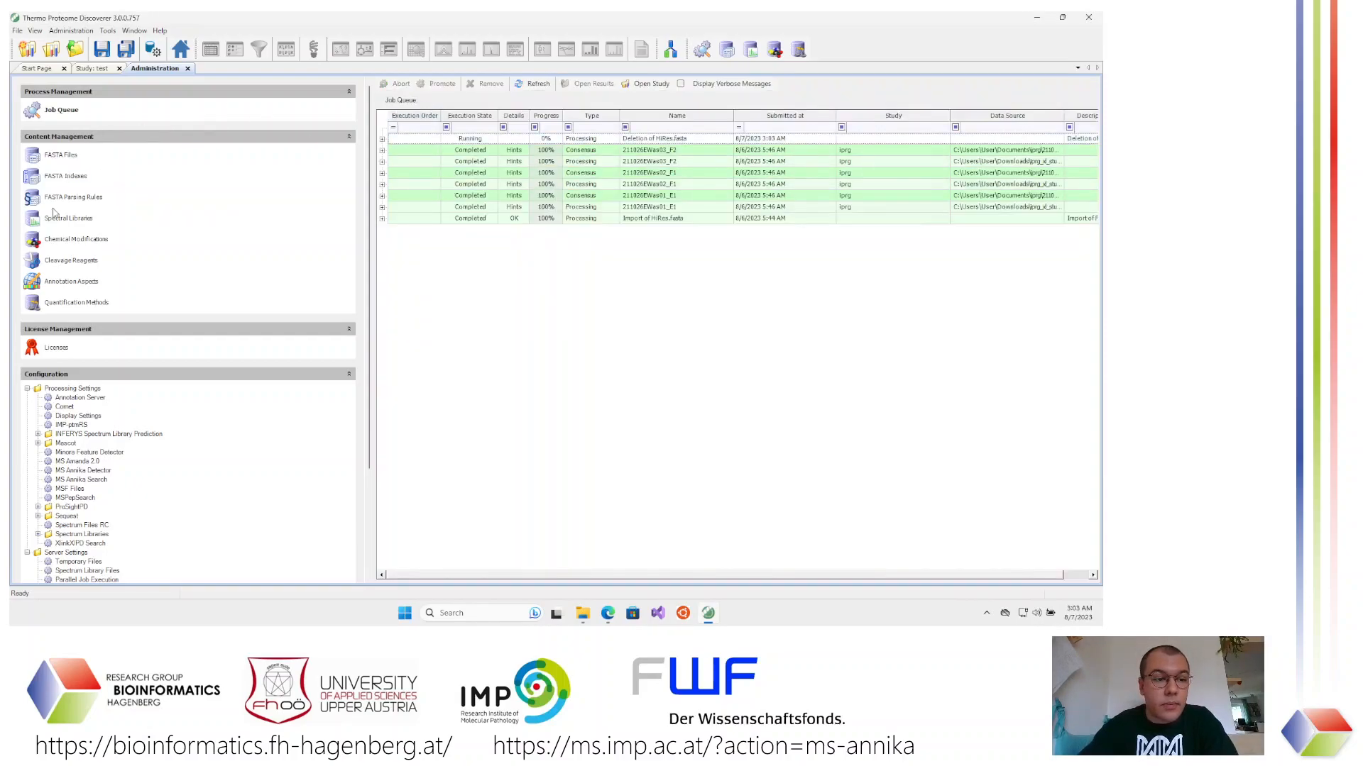
Add the HiRes FASTA file from the iprg_xl_study folder, and look through the crosslinkers in the chemical modifications list
left_click(71, 162)
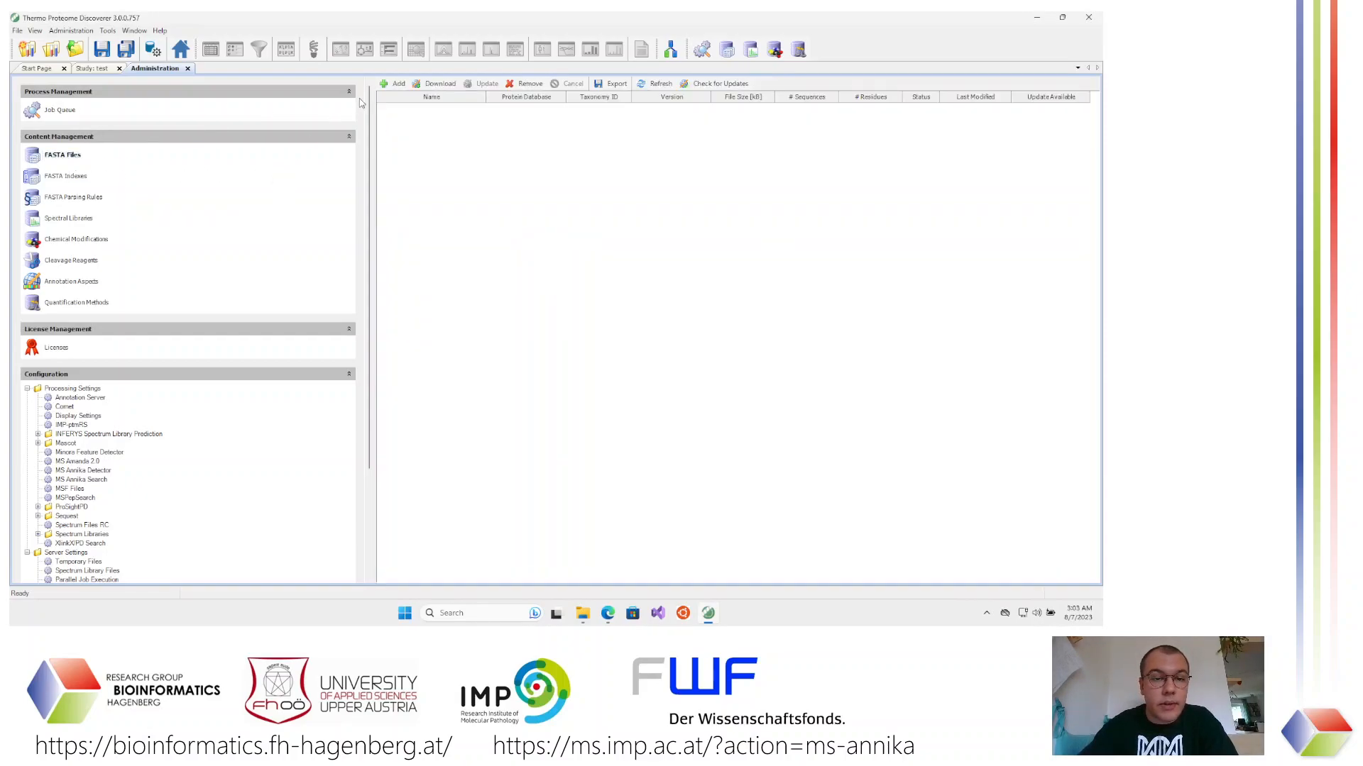
left_click(387, 87)
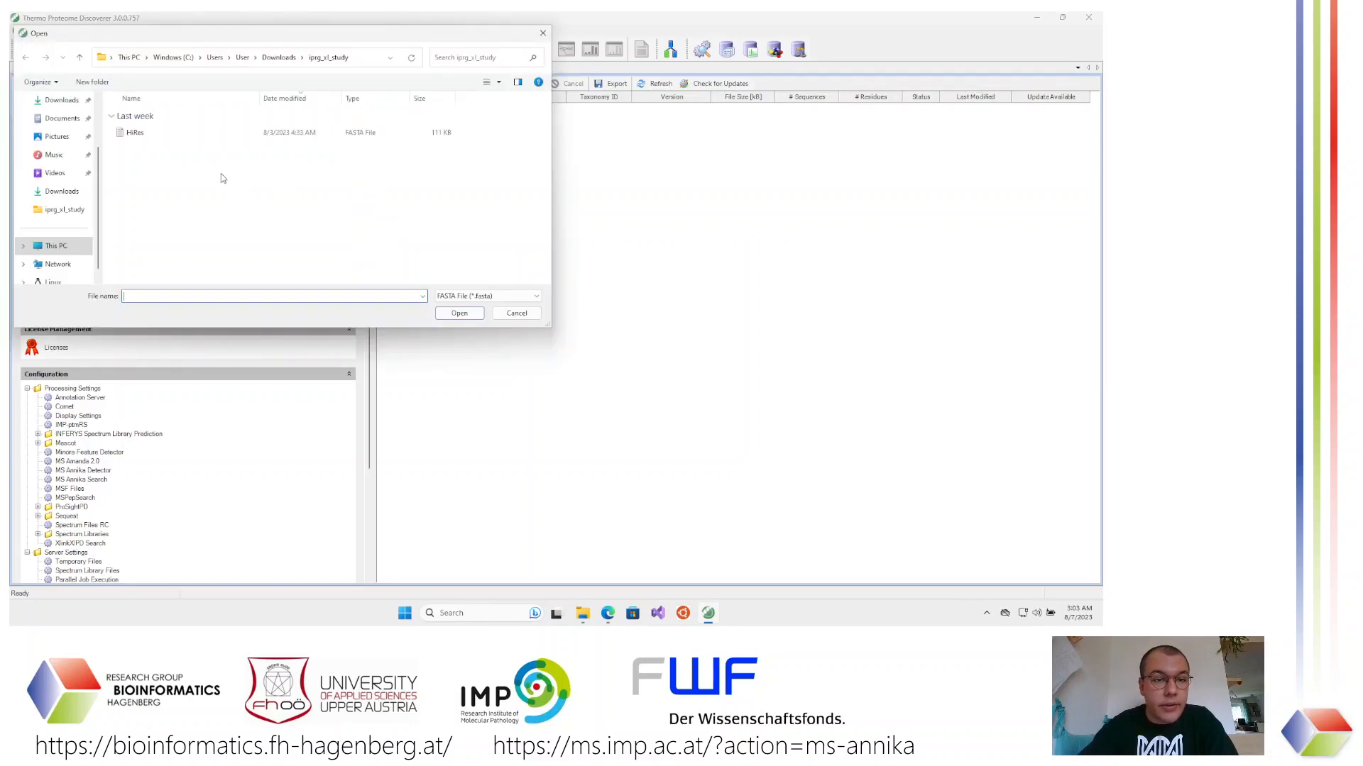
double_click(177, 137)
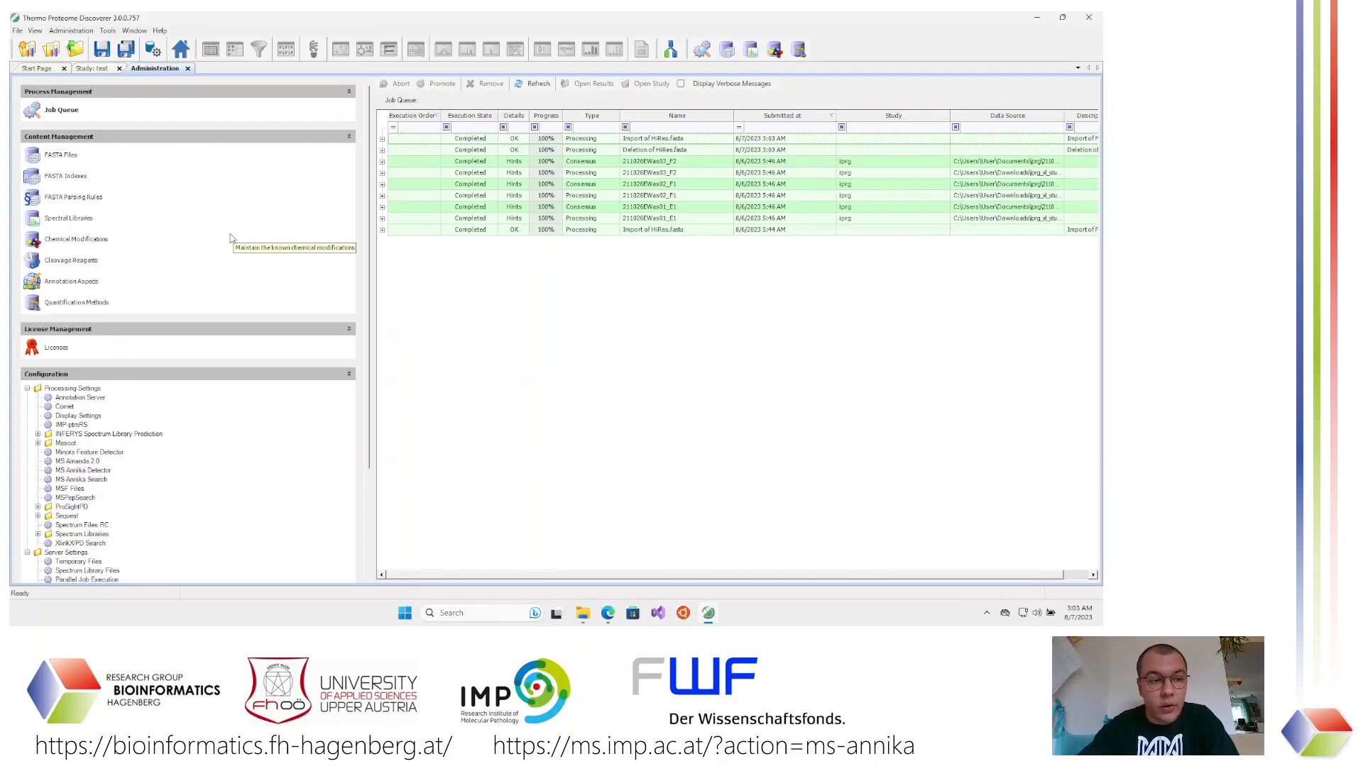
left_click(91, 247)
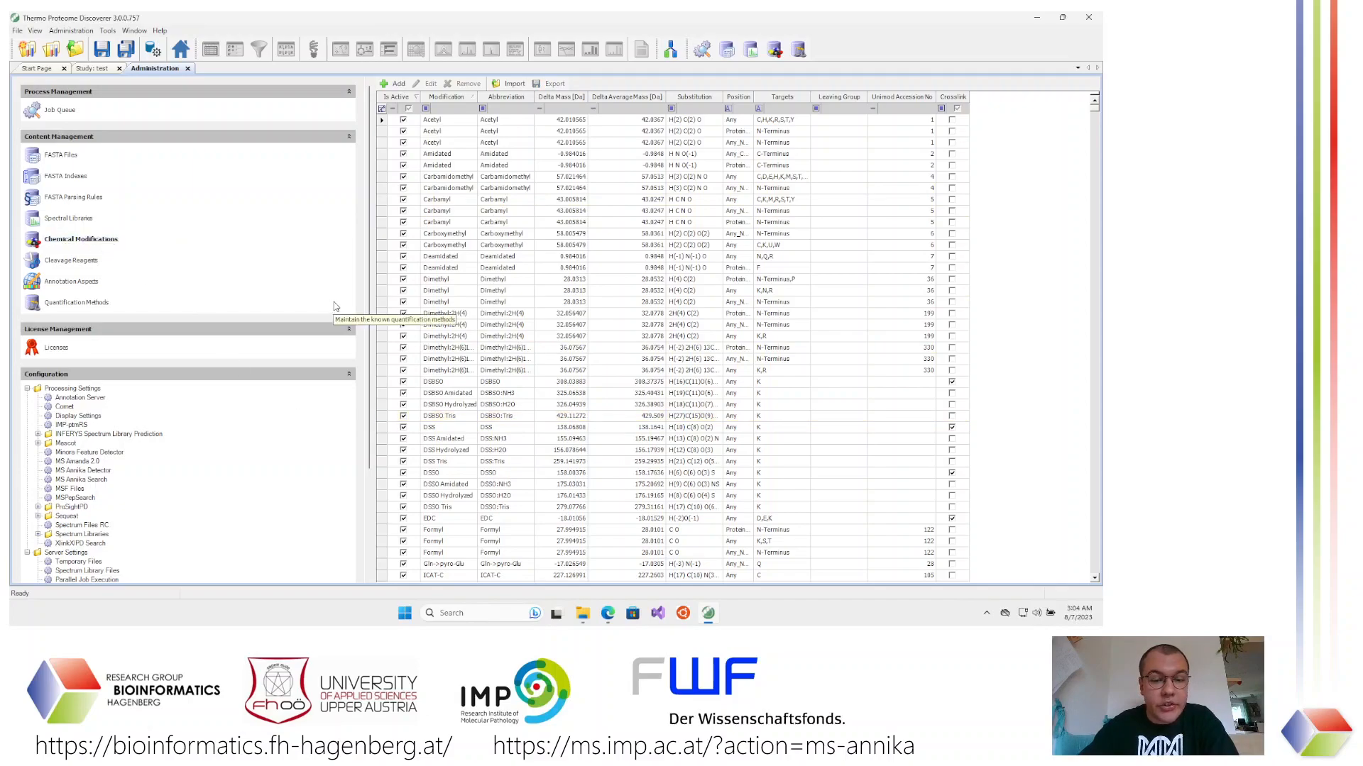
scroll(455, 316, "down", 5)
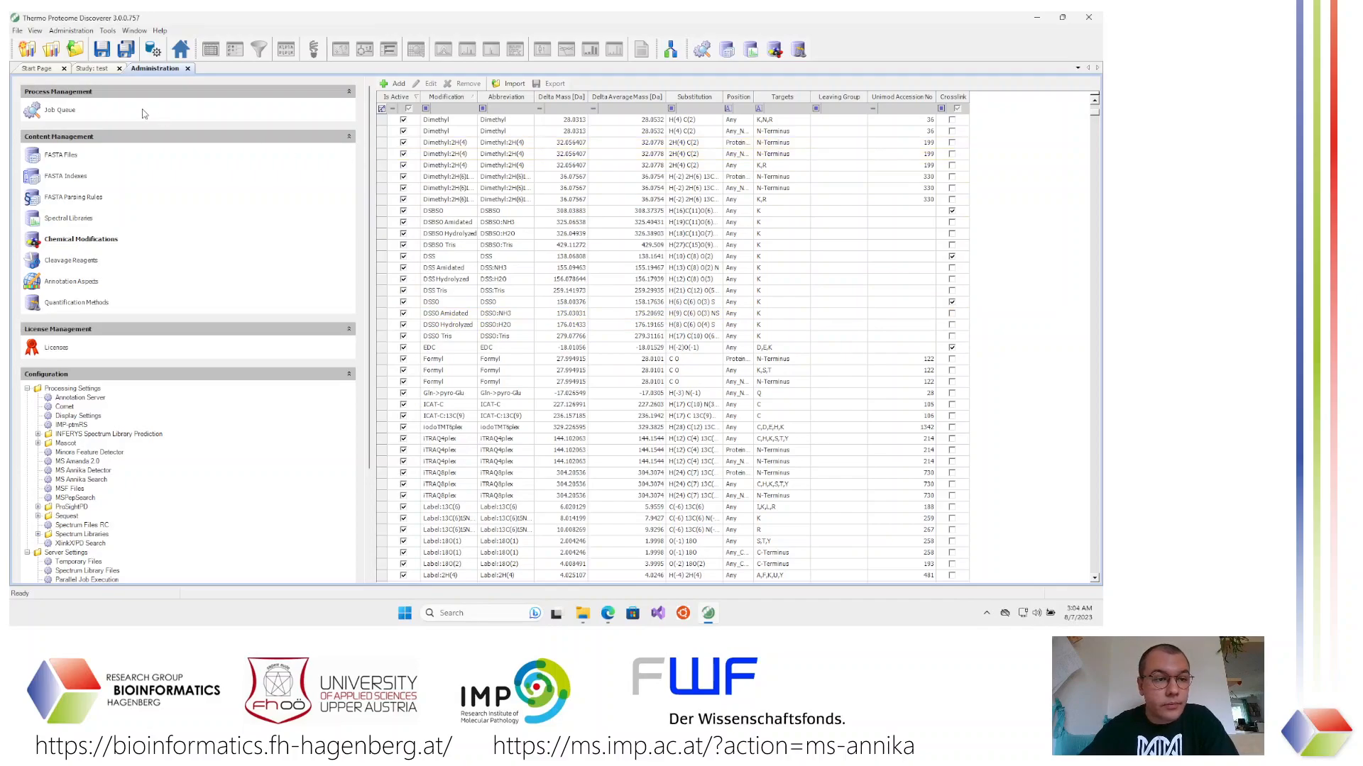
Add all three RAW files from the iprg_xl_study folder to the test study's input files
left_click(103, 70)
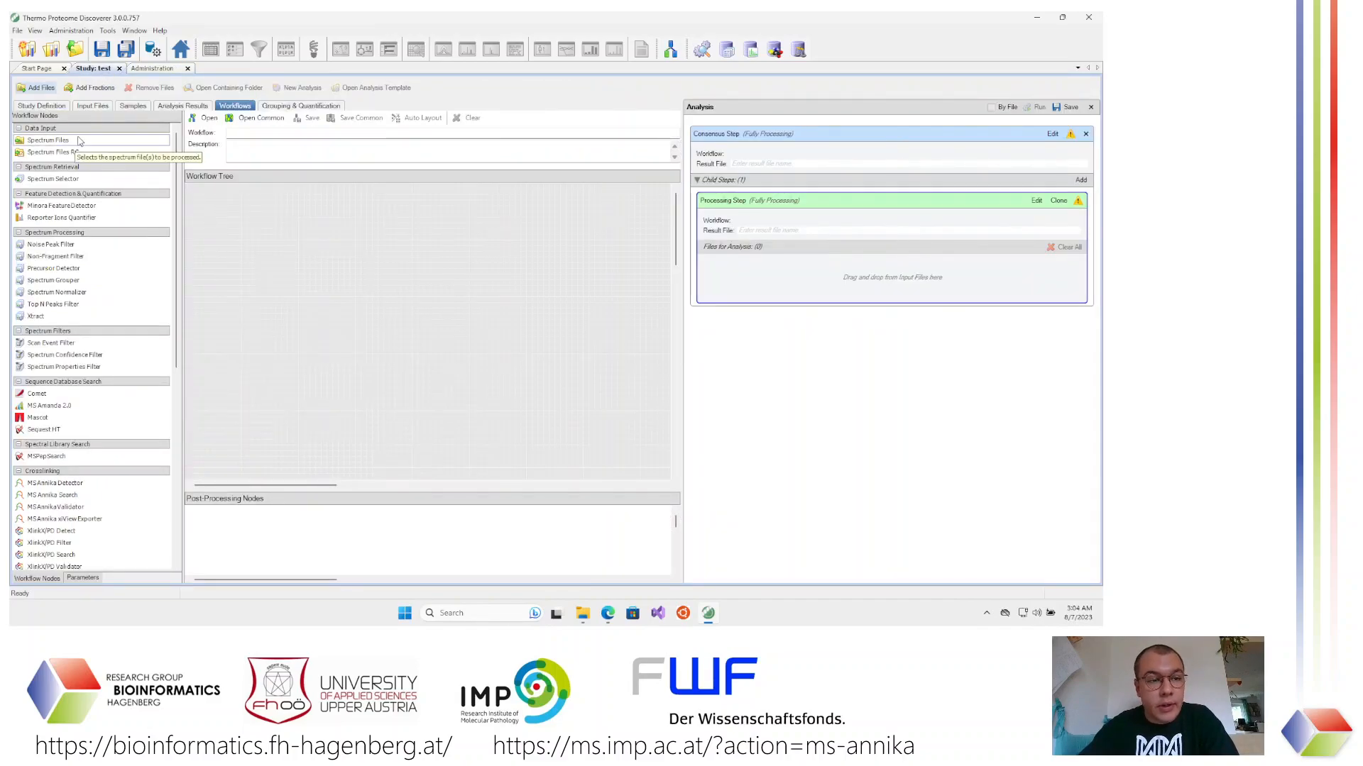
left_click(95, 105)
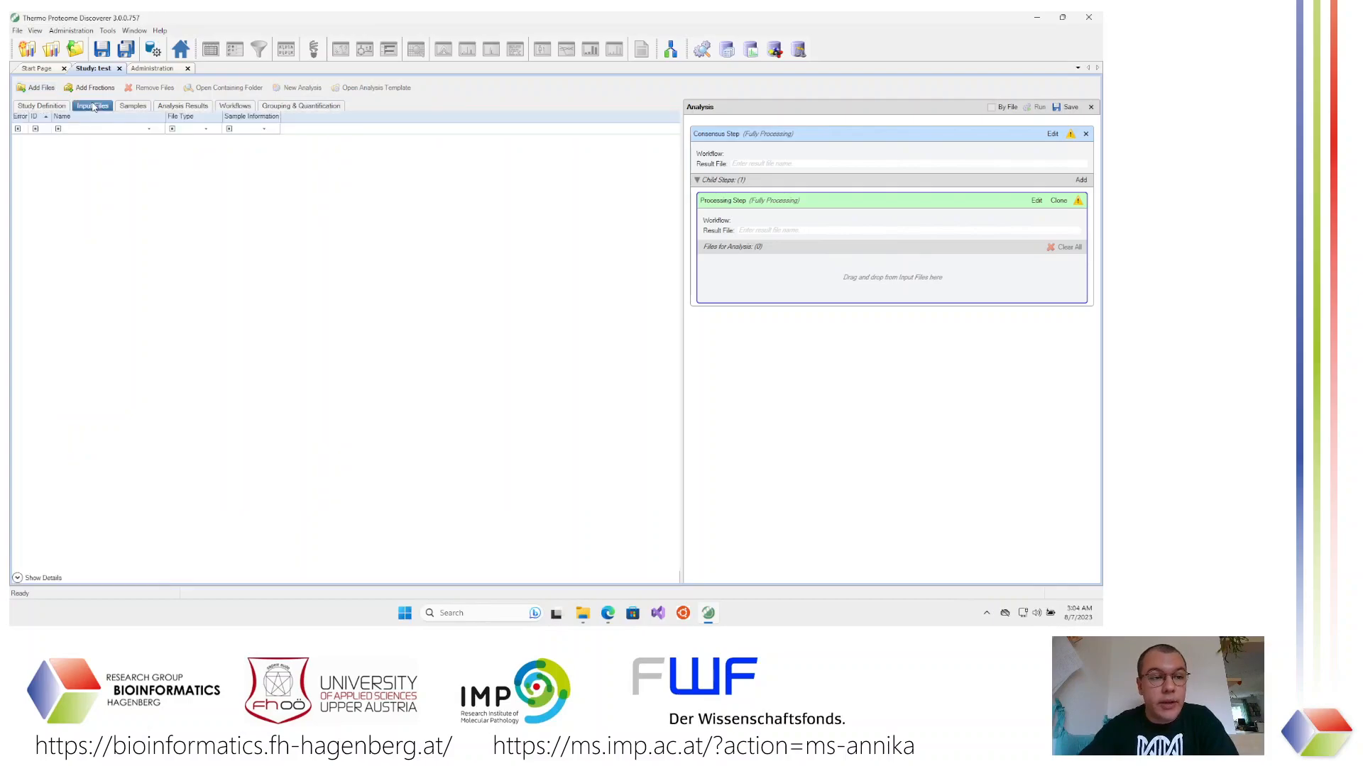
left_click(39, 88)
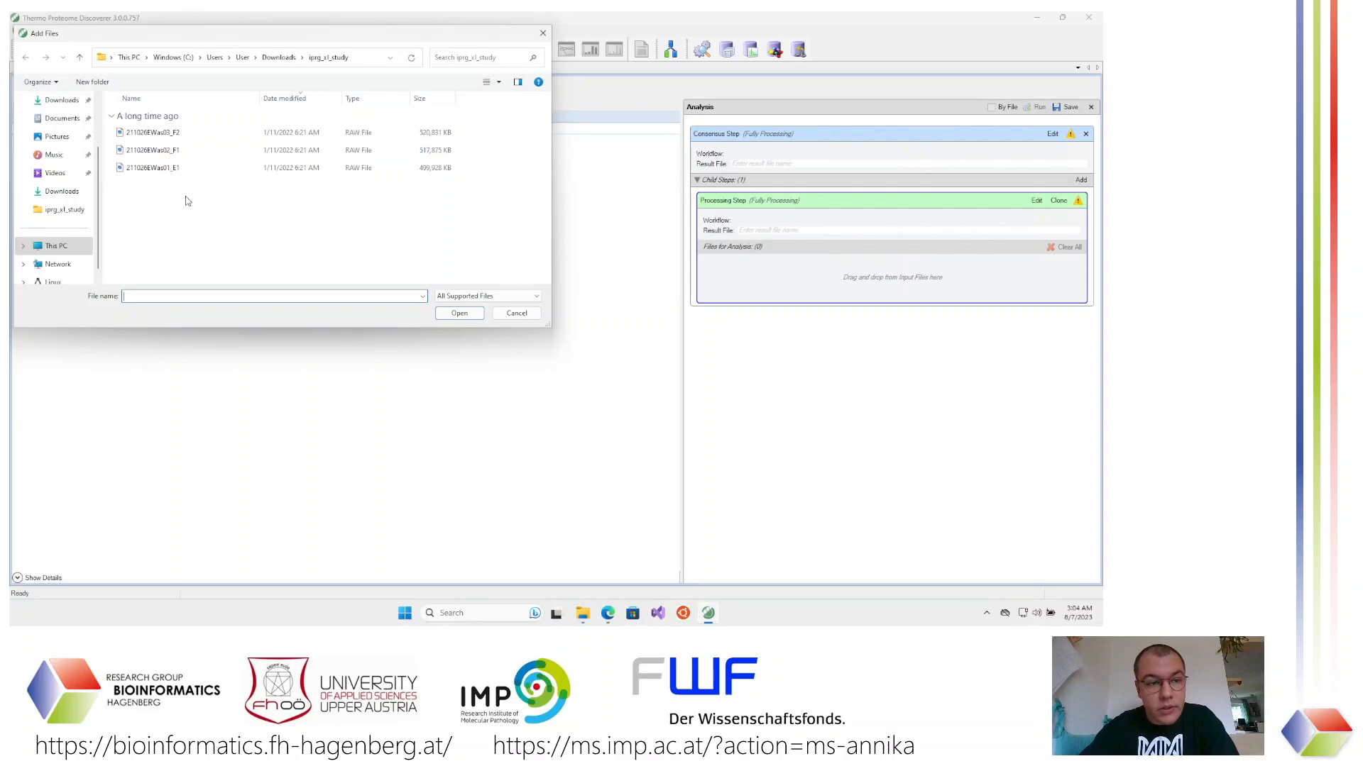
left_click_drag(155, 185, 168, 138)
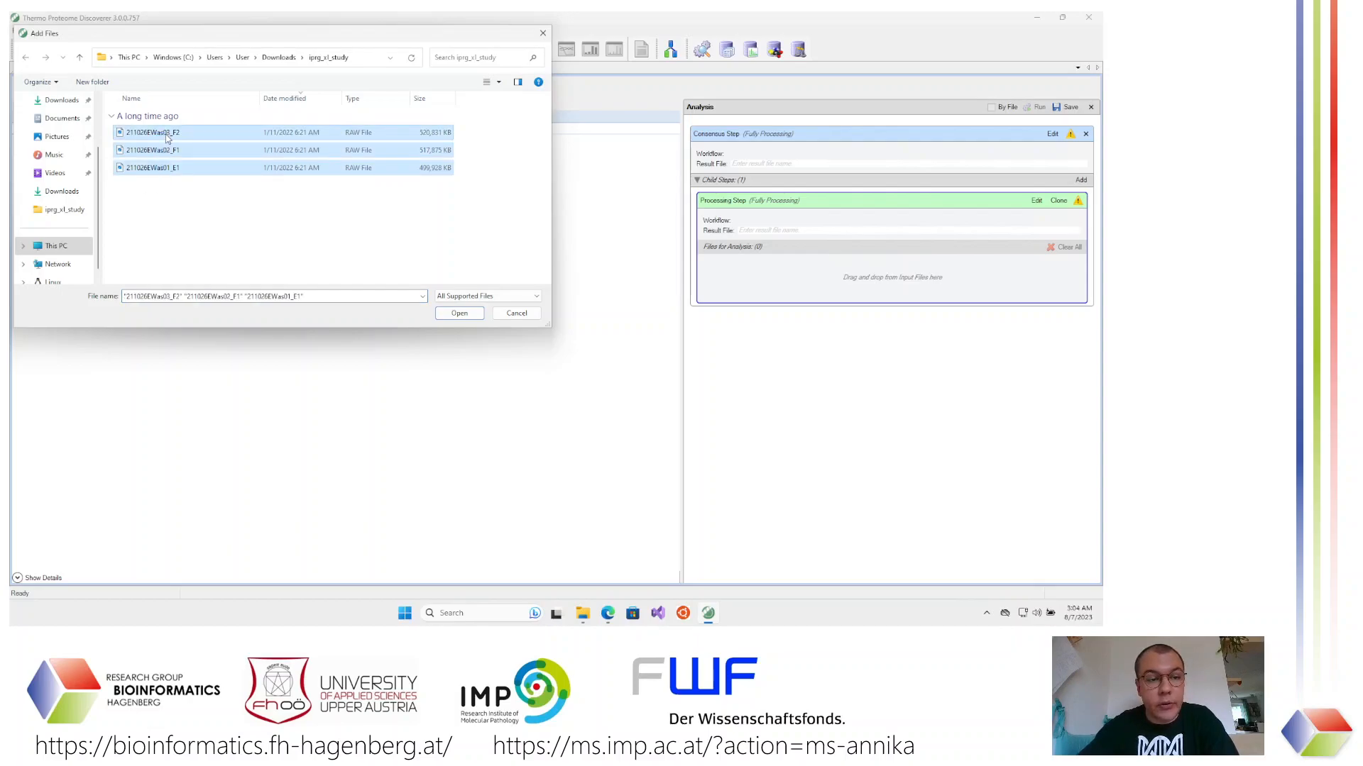
left_click(459, 313)
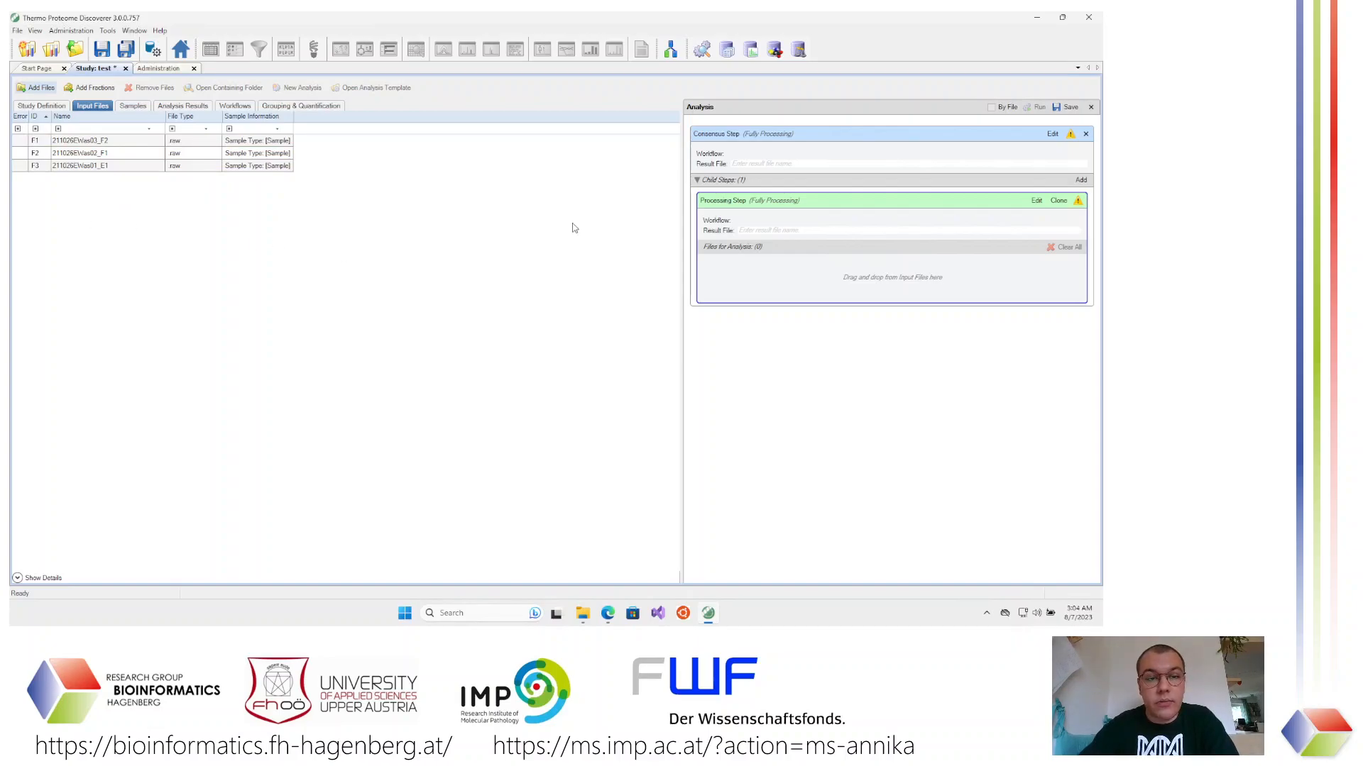
Close the empty analysis and save the test study
left_click(1091, 107)
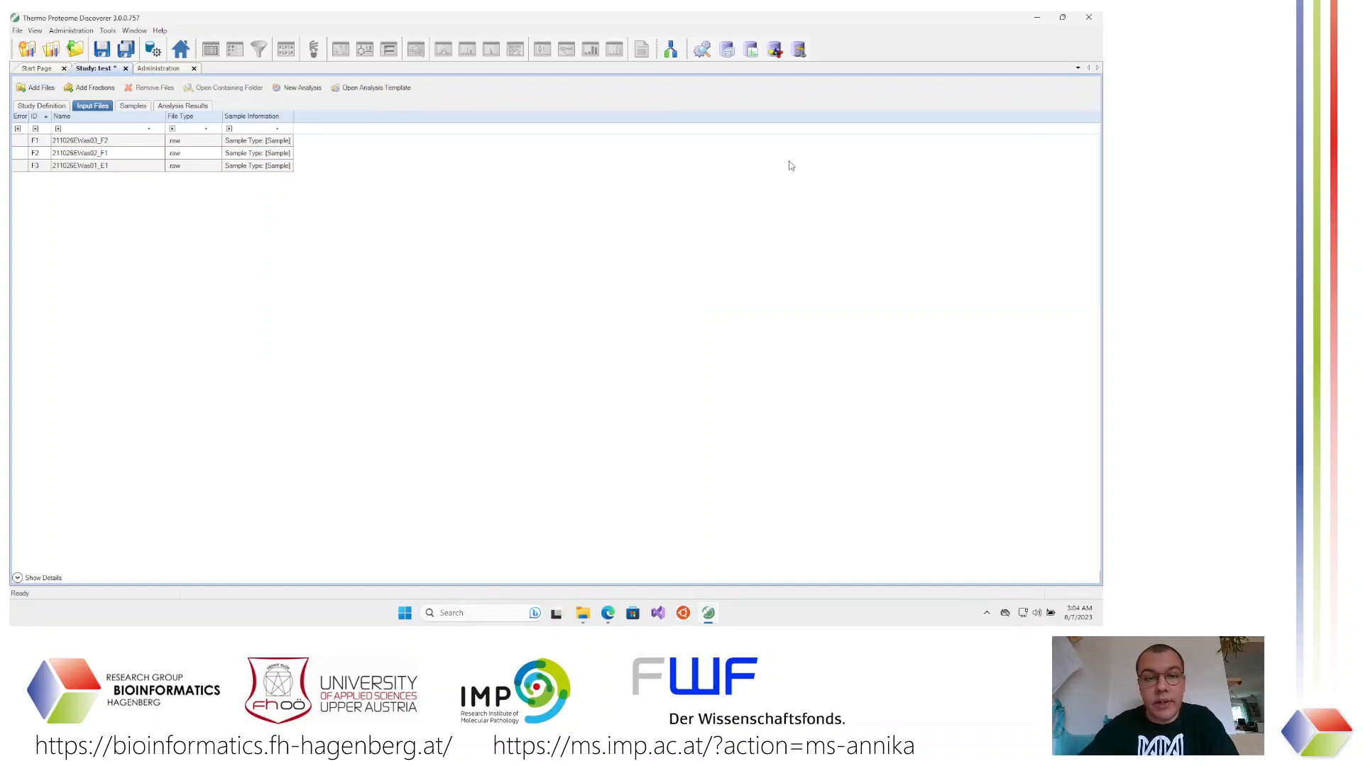
left_click(101, 49)
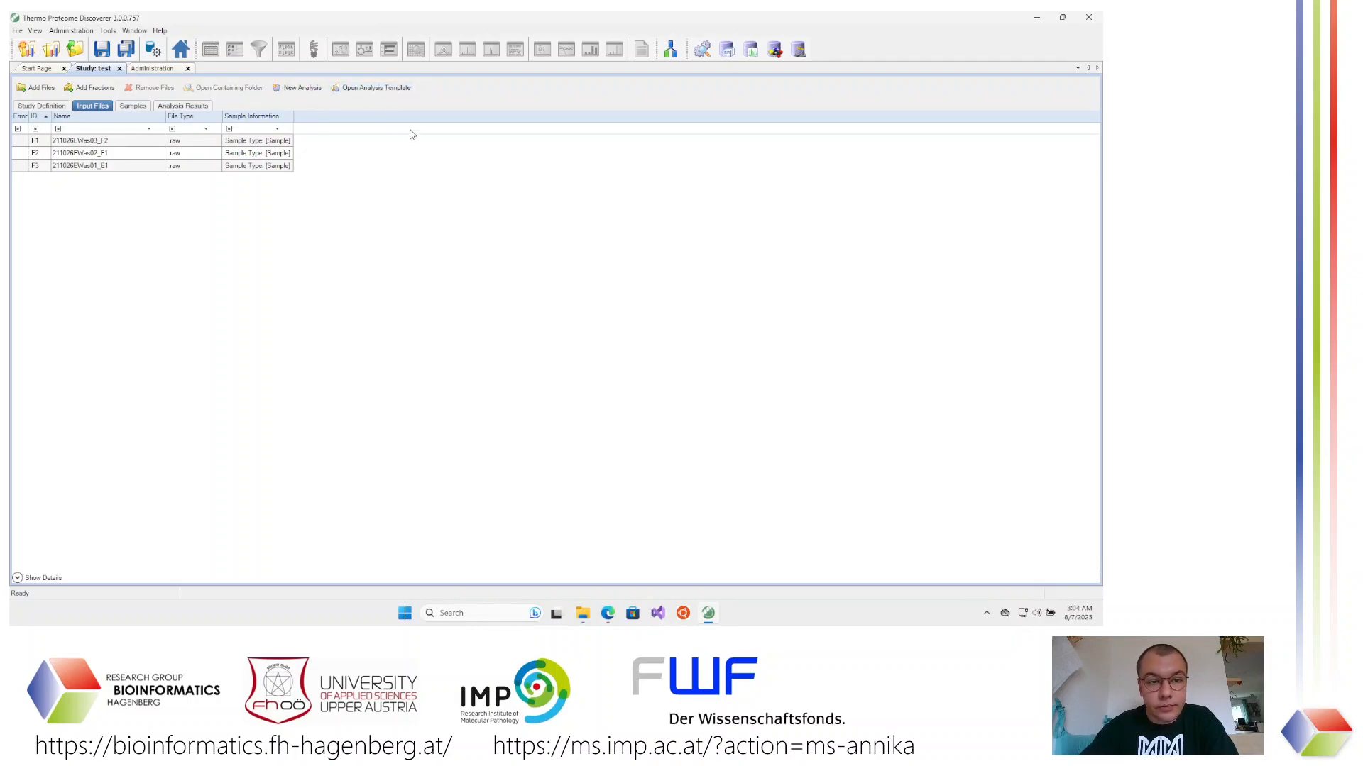
Load the DSSO_MS2 analysis template from the Downloads folder and look through the nodes of its processing workflow
left_click(398, 90)
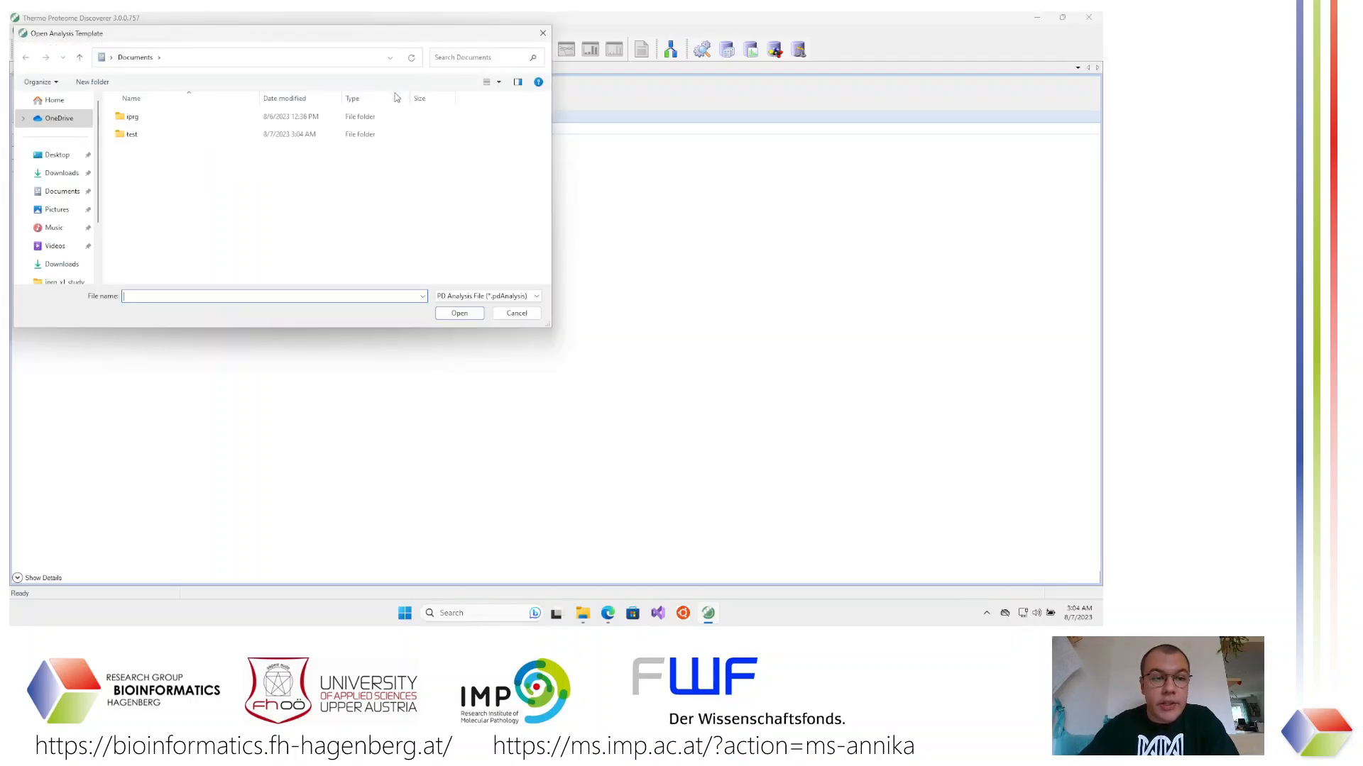
left_click(57, 174)
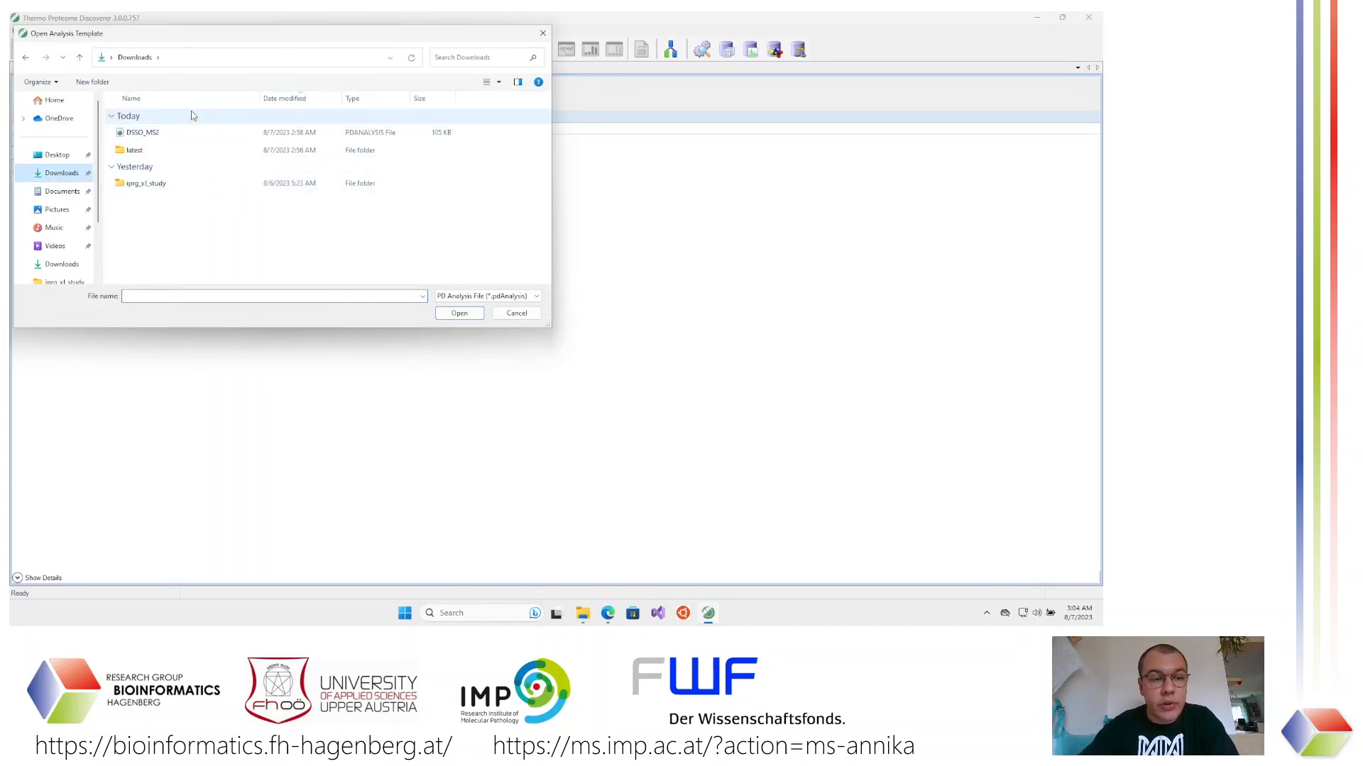
double_click(178, 133)
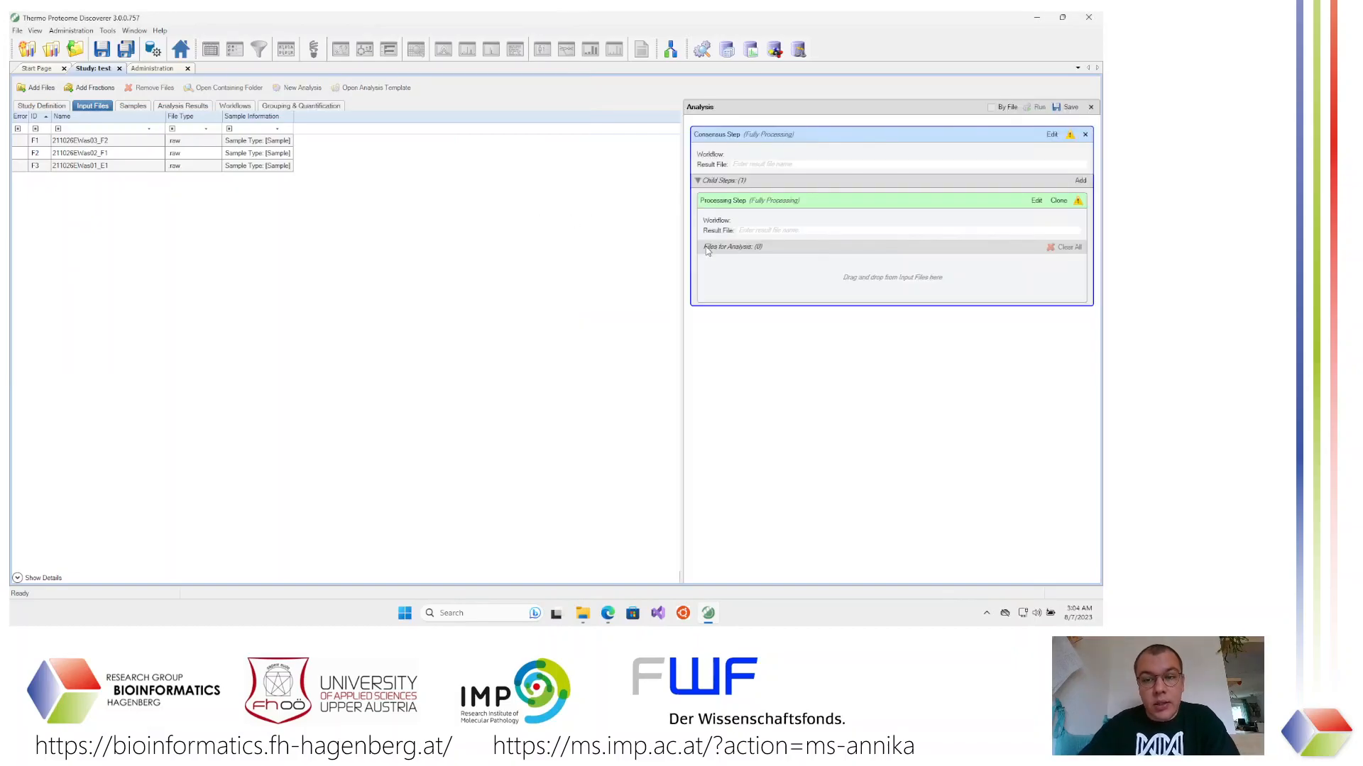
left_click(1037, 201)
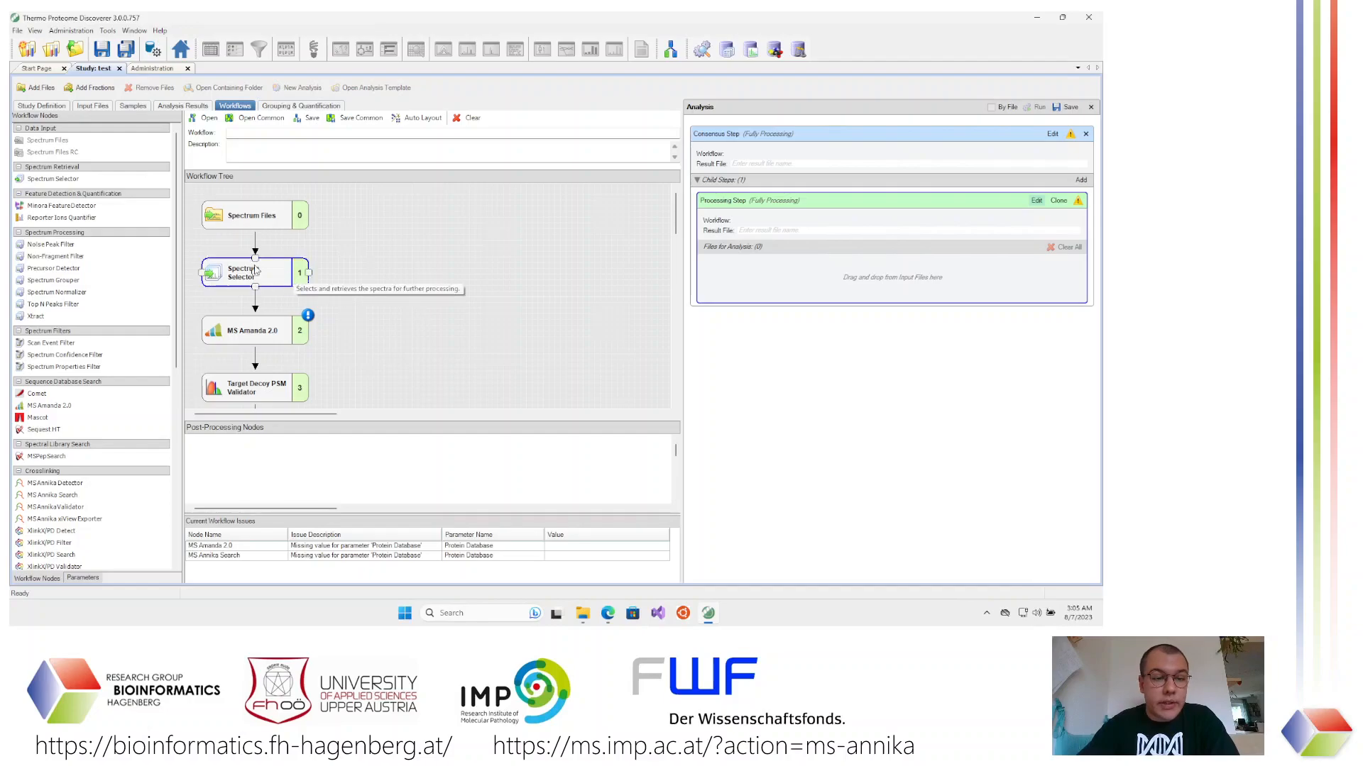
scroll(255, 269, "down", 6)
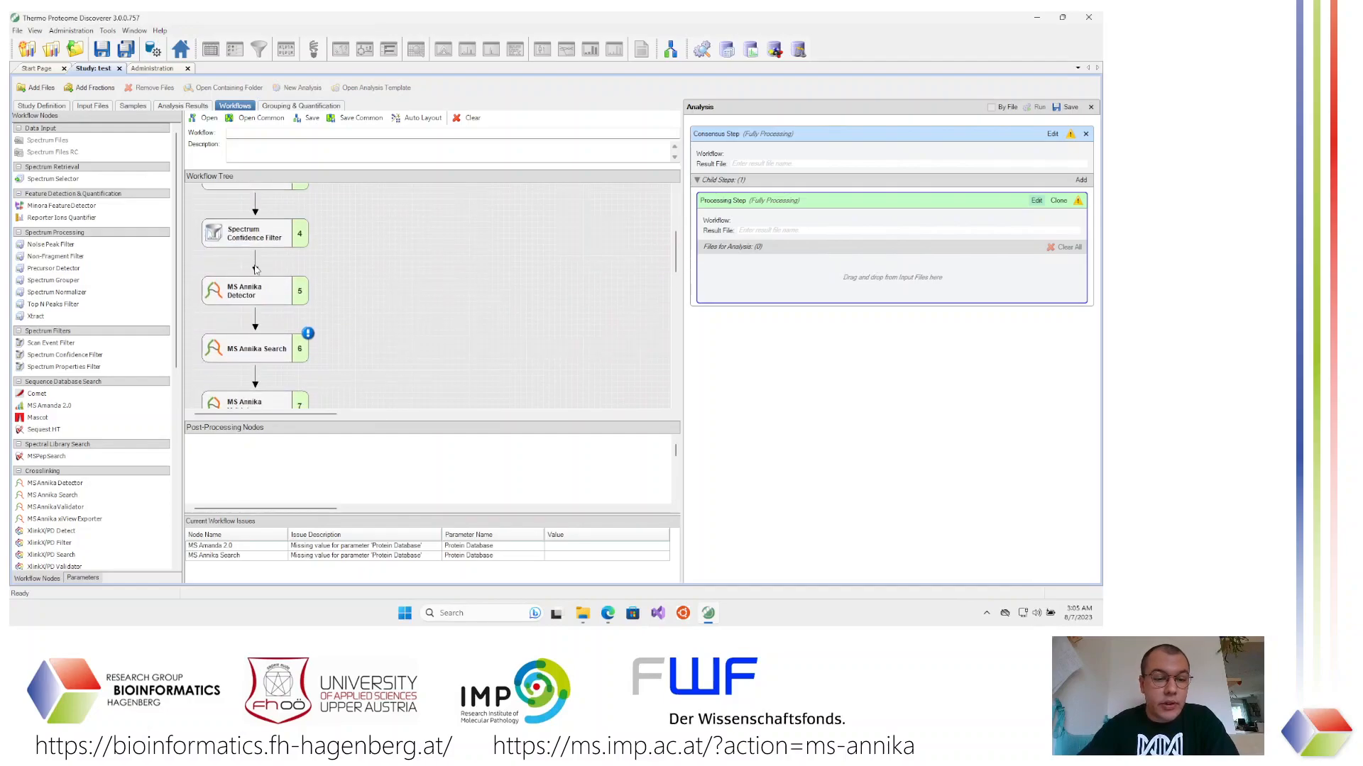
scroll(279, 350, "down", 4)
scroll(278, 350, "up", 3)
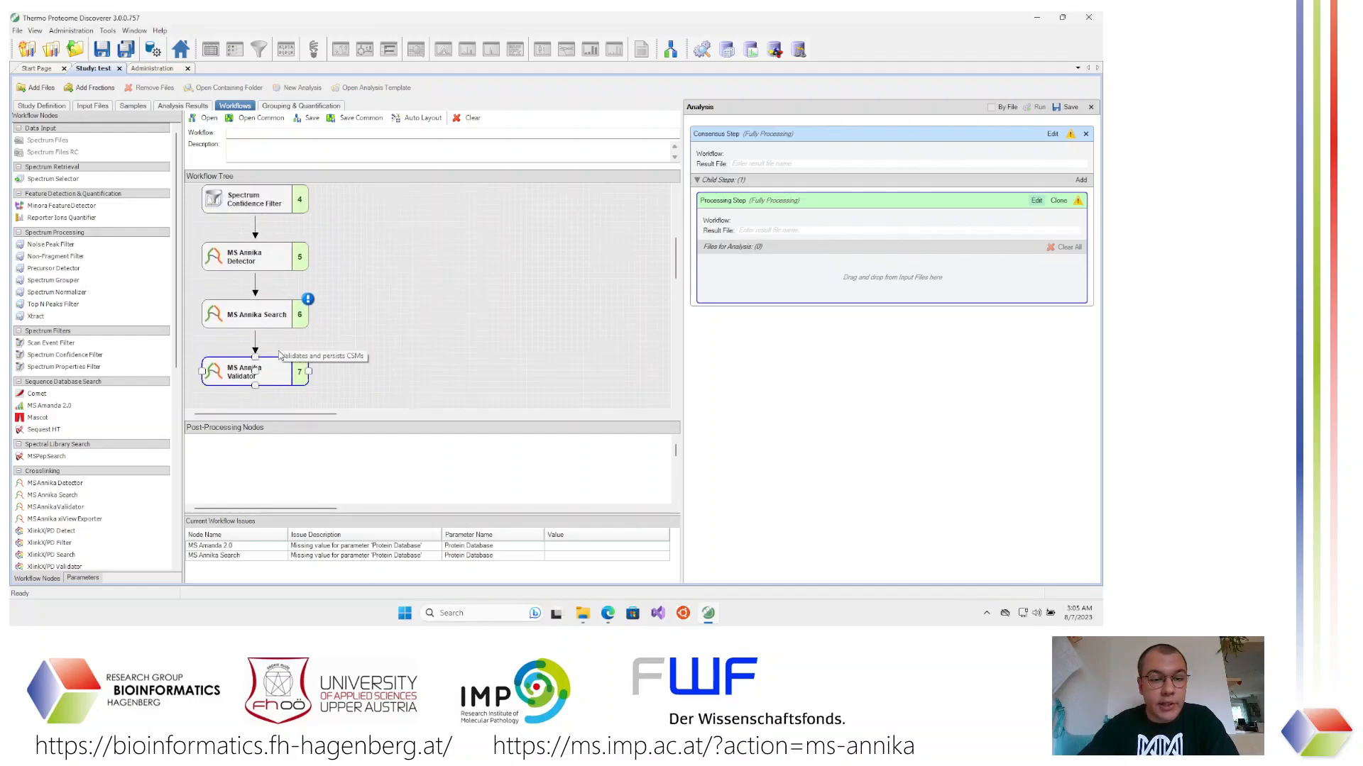
scroll(279, 355, "up", 2)
Assign all three RAW input files to the processing step's files for analysis
left_click(188, 106)
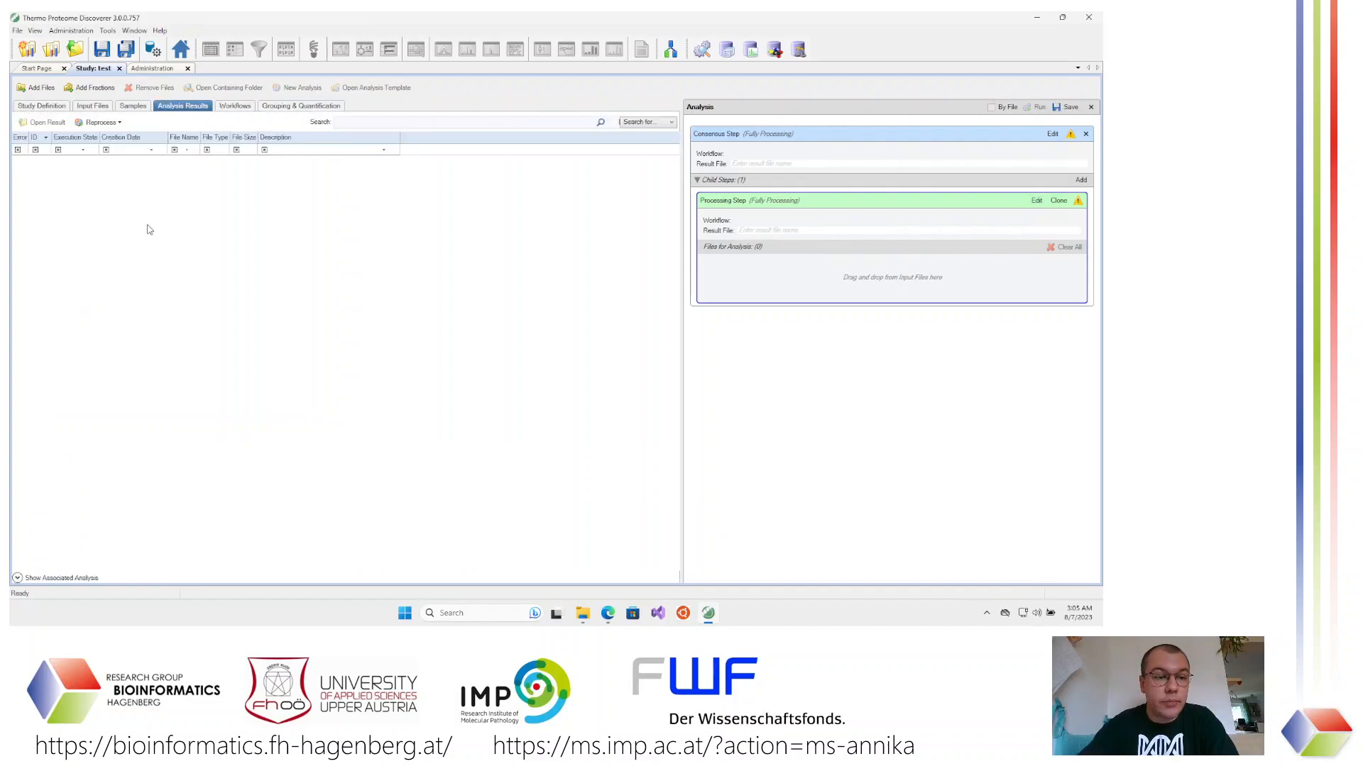
left_click(100, 107)
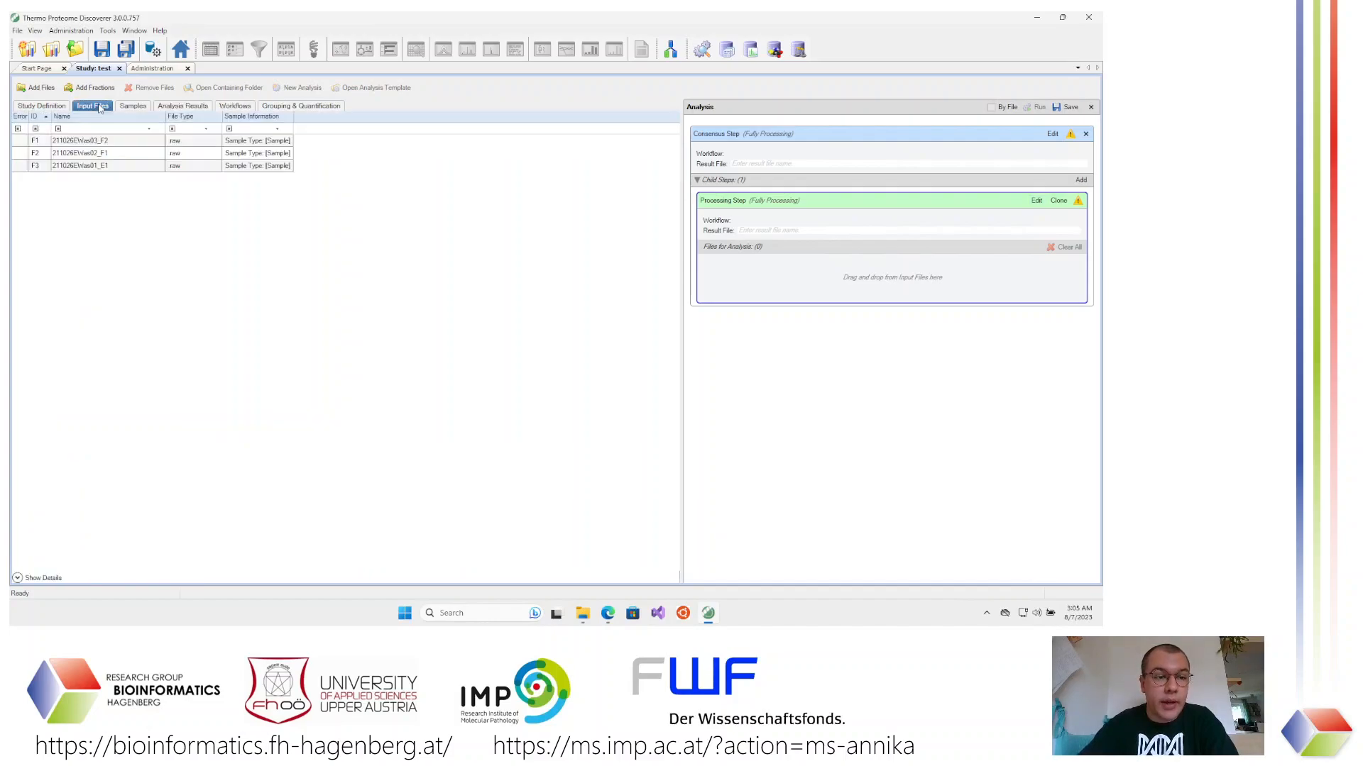
left_click_drag(101, 146, 827, 277)
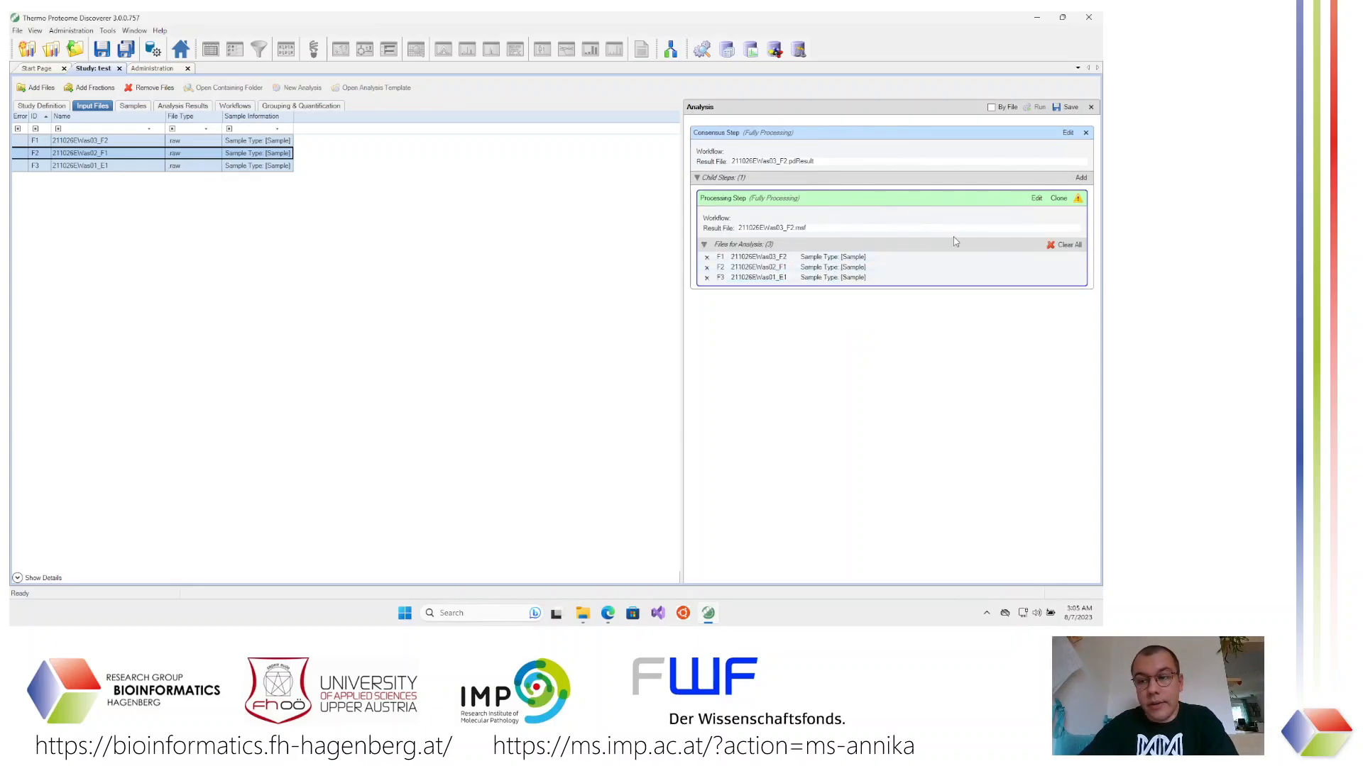
Edit the processing step and set the MS Annika Search node's protein database to HiRes.fasta
left_click(1036, 198)
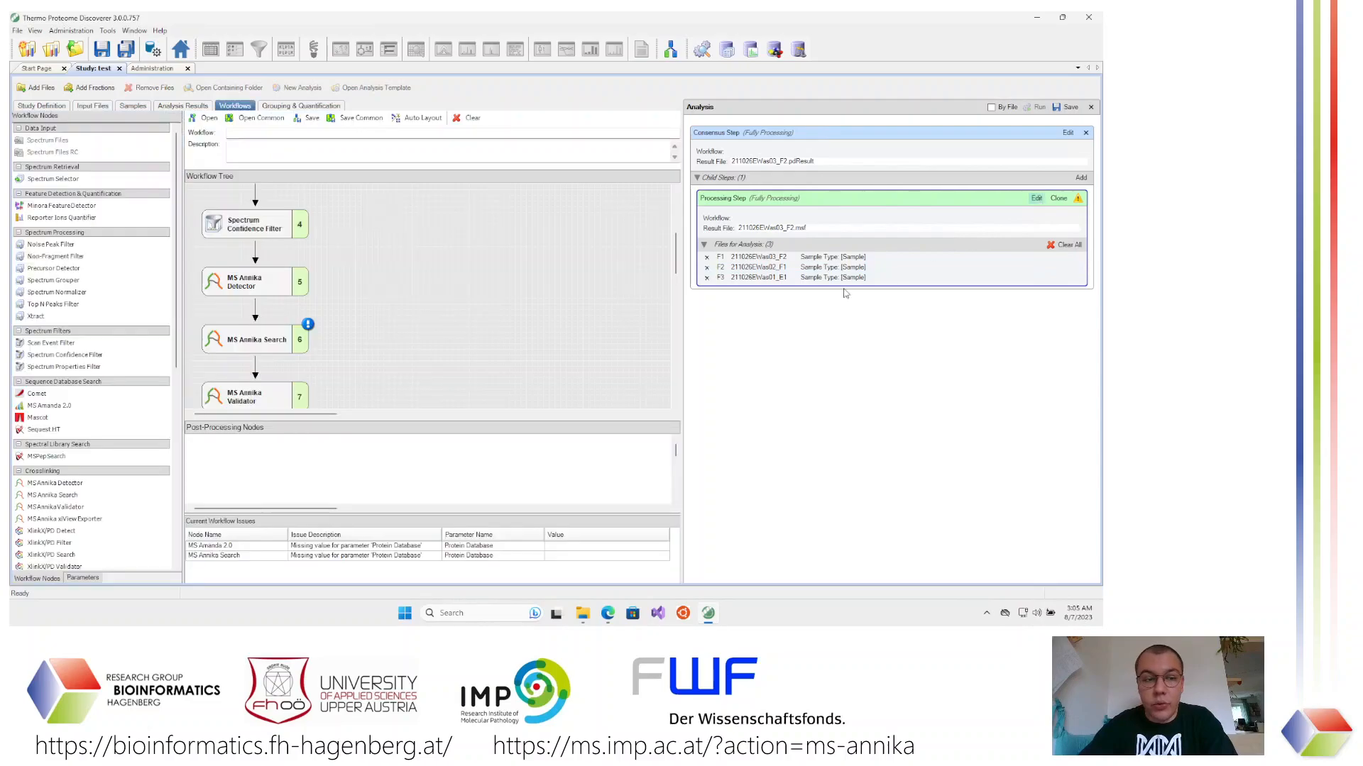
left_click(282, 347)
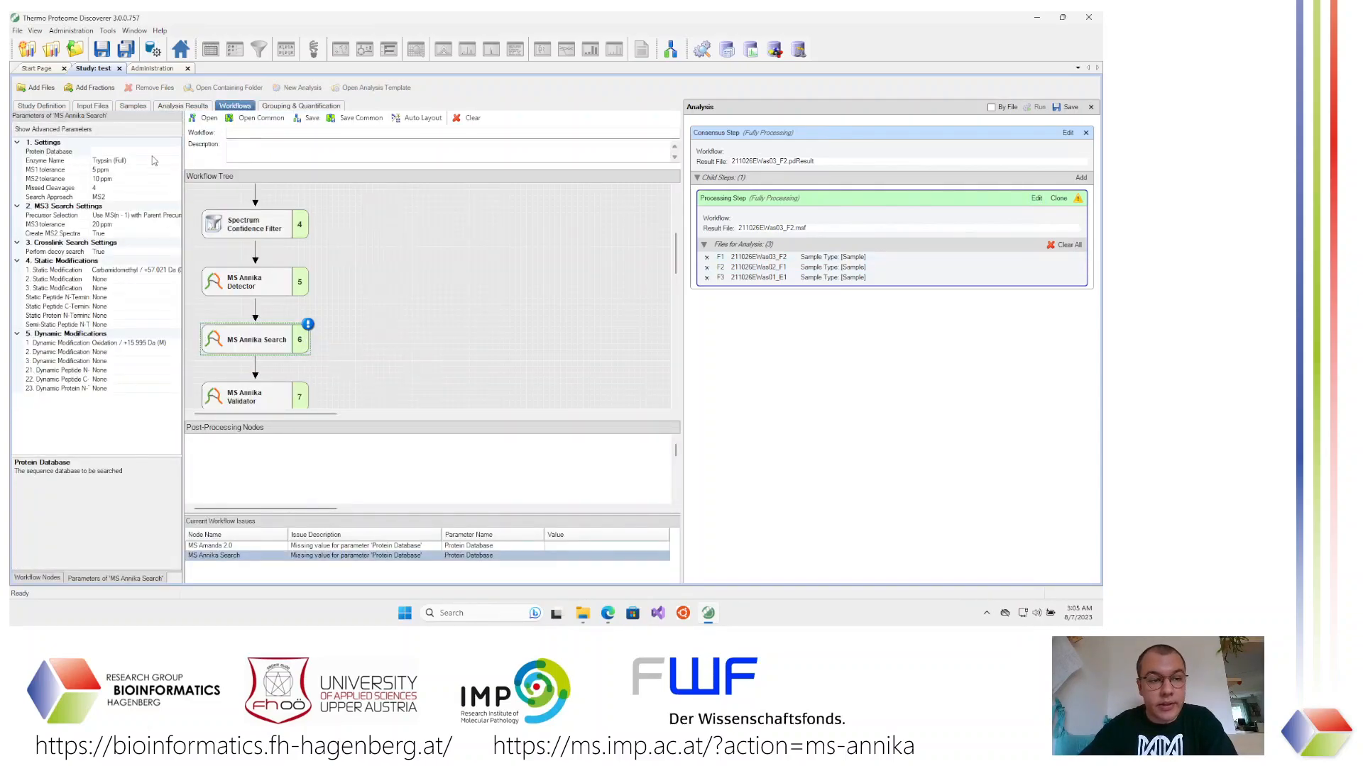
left_click(151, 152)
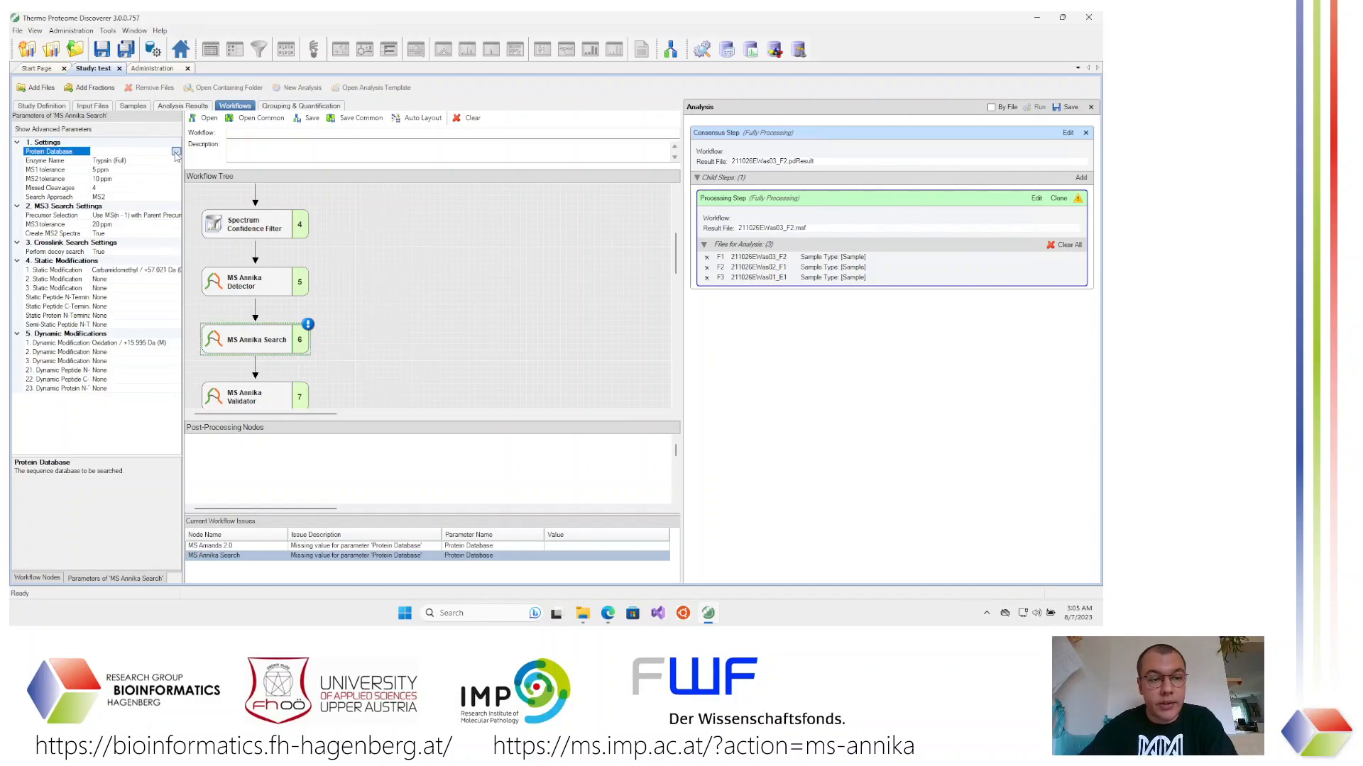
left_click(175, 154)
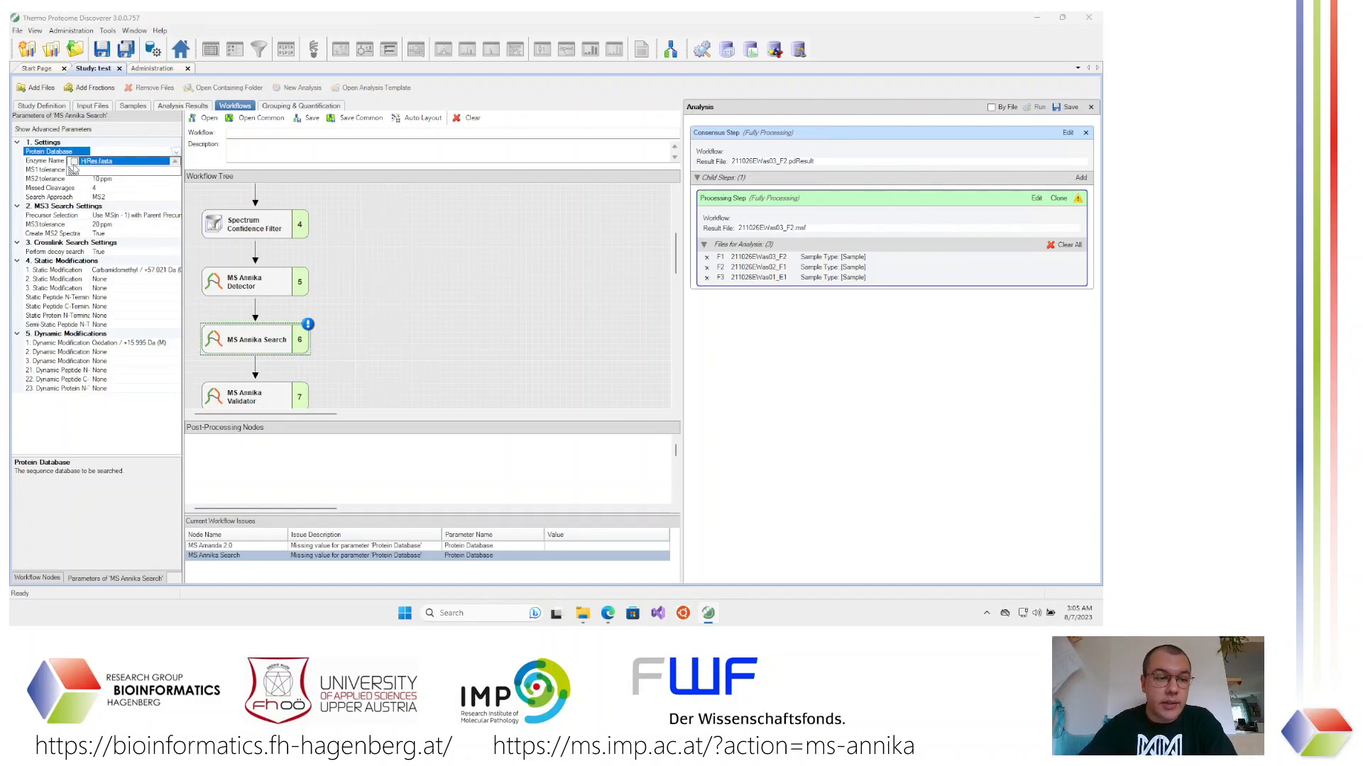
left_click(73, 162)
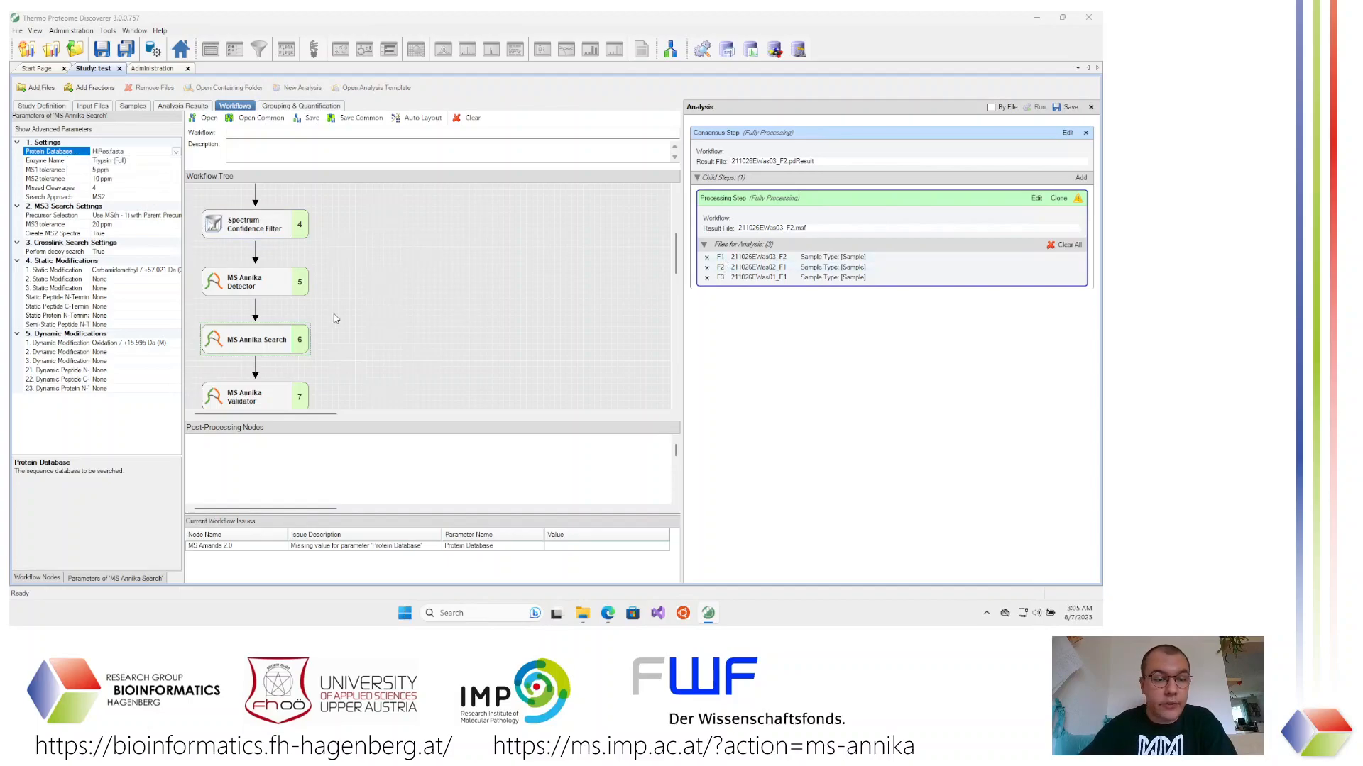
Set the protein database of the MS Amanda 2.0 node to HiRes.fasta
scroll(335, 318, "up", 3)
left_click(263, 209)
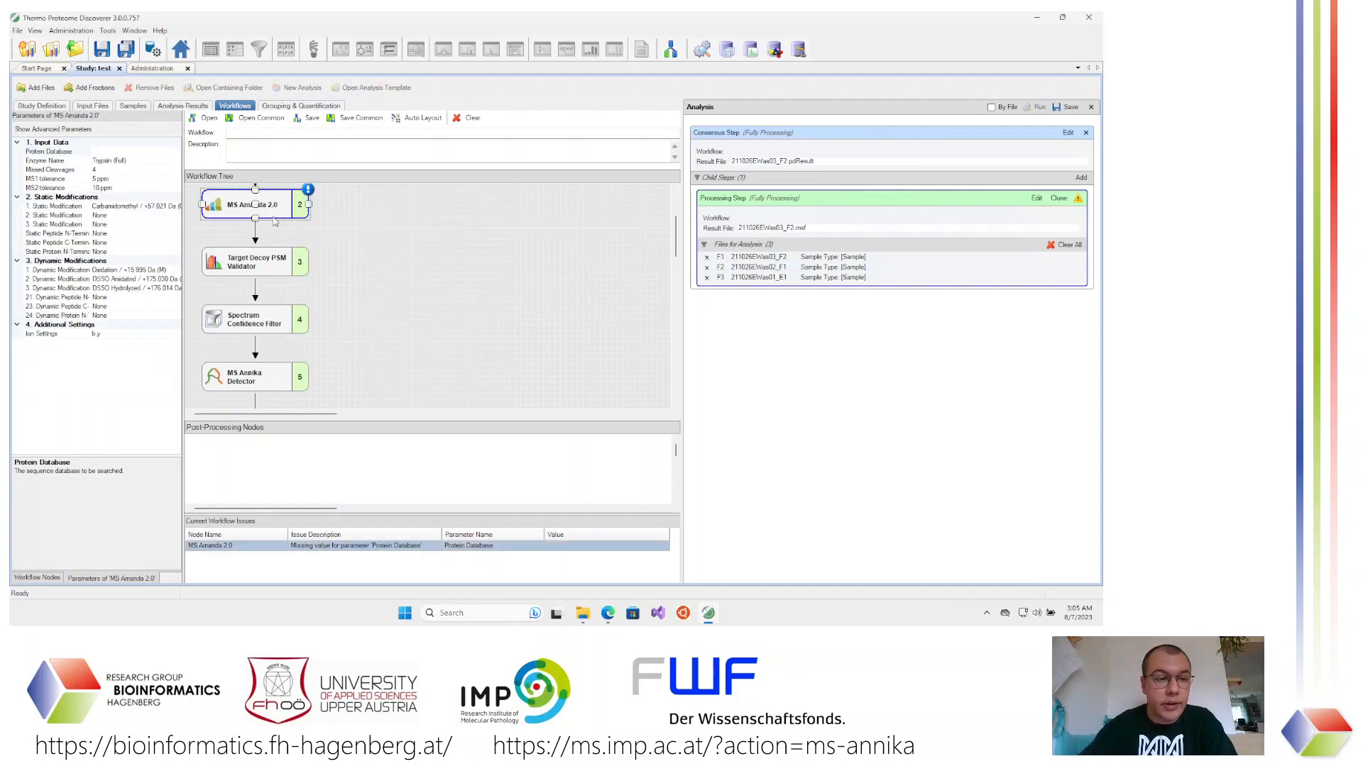
left_click(147, 151)
left_click(175, 152)
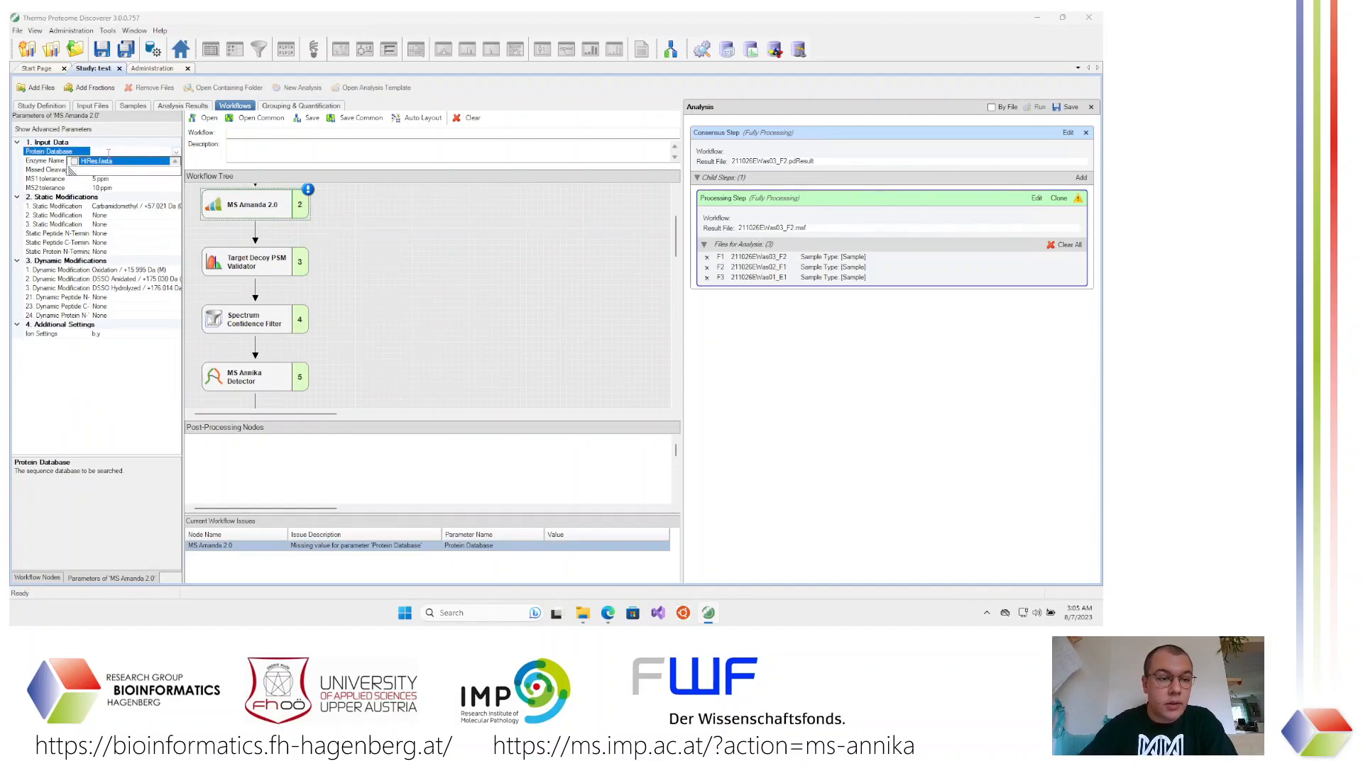
left_click(75, 161)
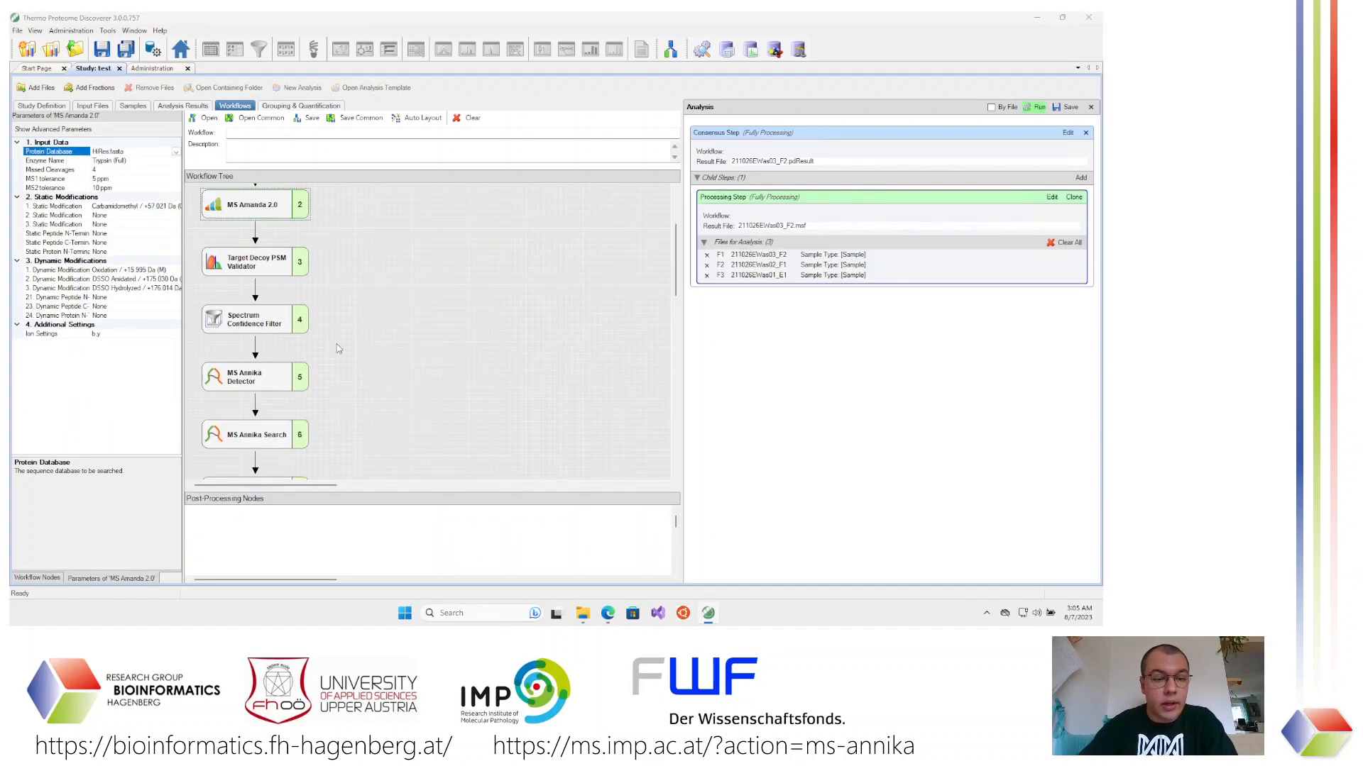
scroll(283, 402, "down", 2)
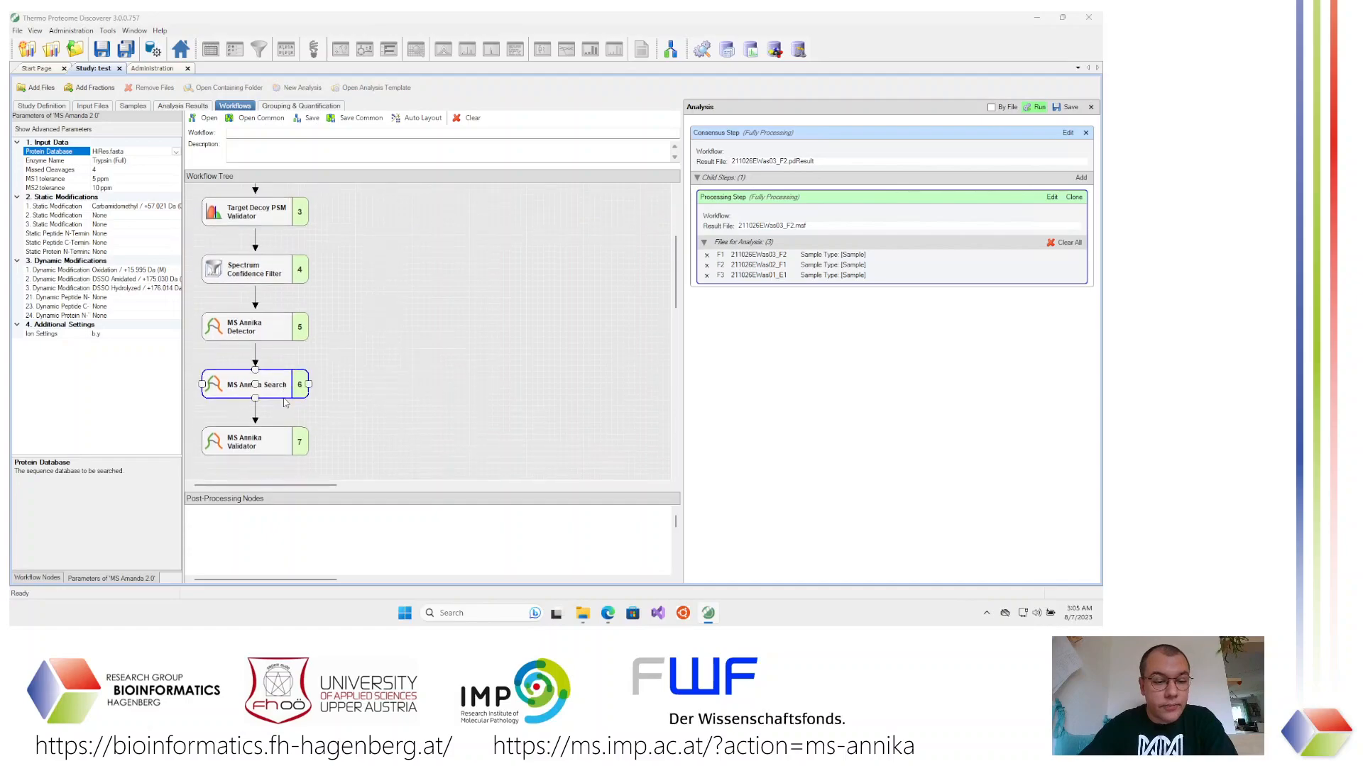
Review the parameters of the MS Annika Detector, MS Amanda 2.0 and MS Annika Search nodes in the processing workflow
left_click(272, 323)
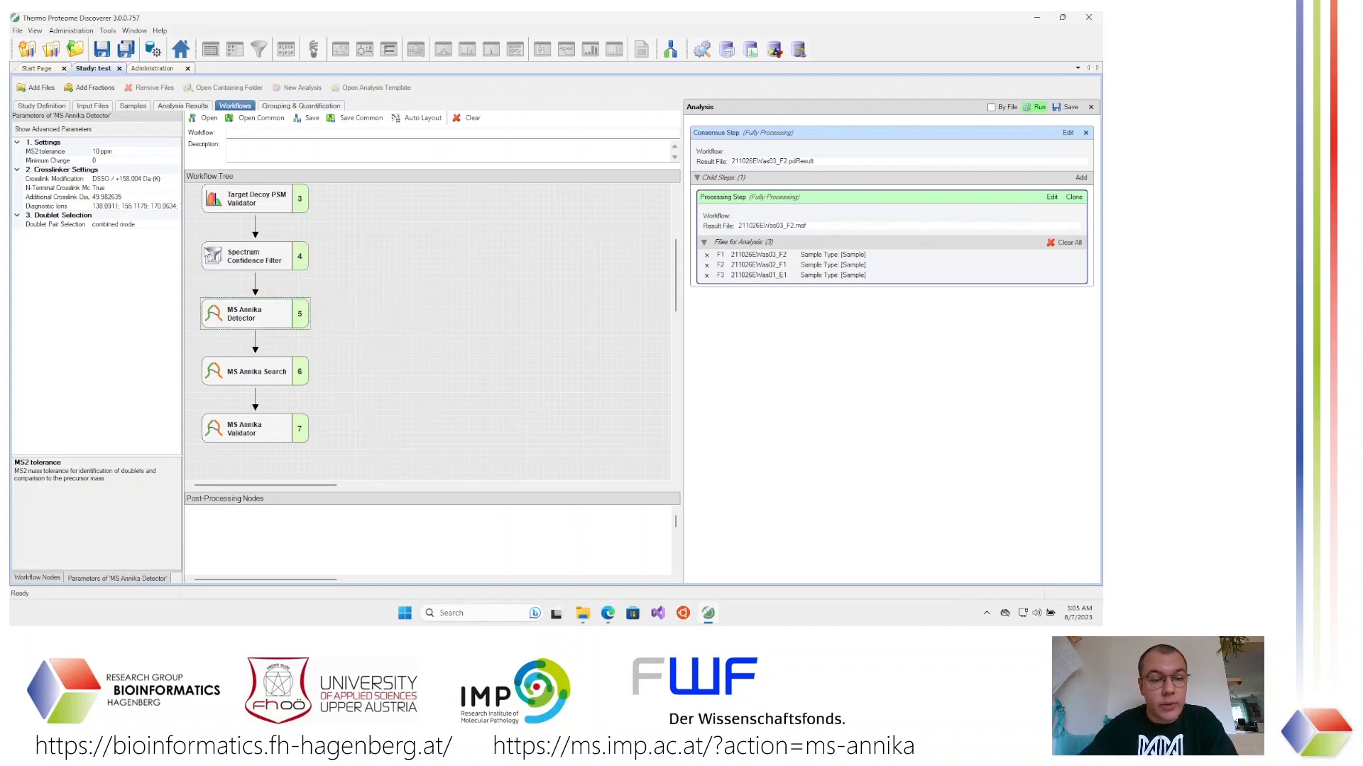
scroll(205, 252, "up", 3)
left_click(207, 240)
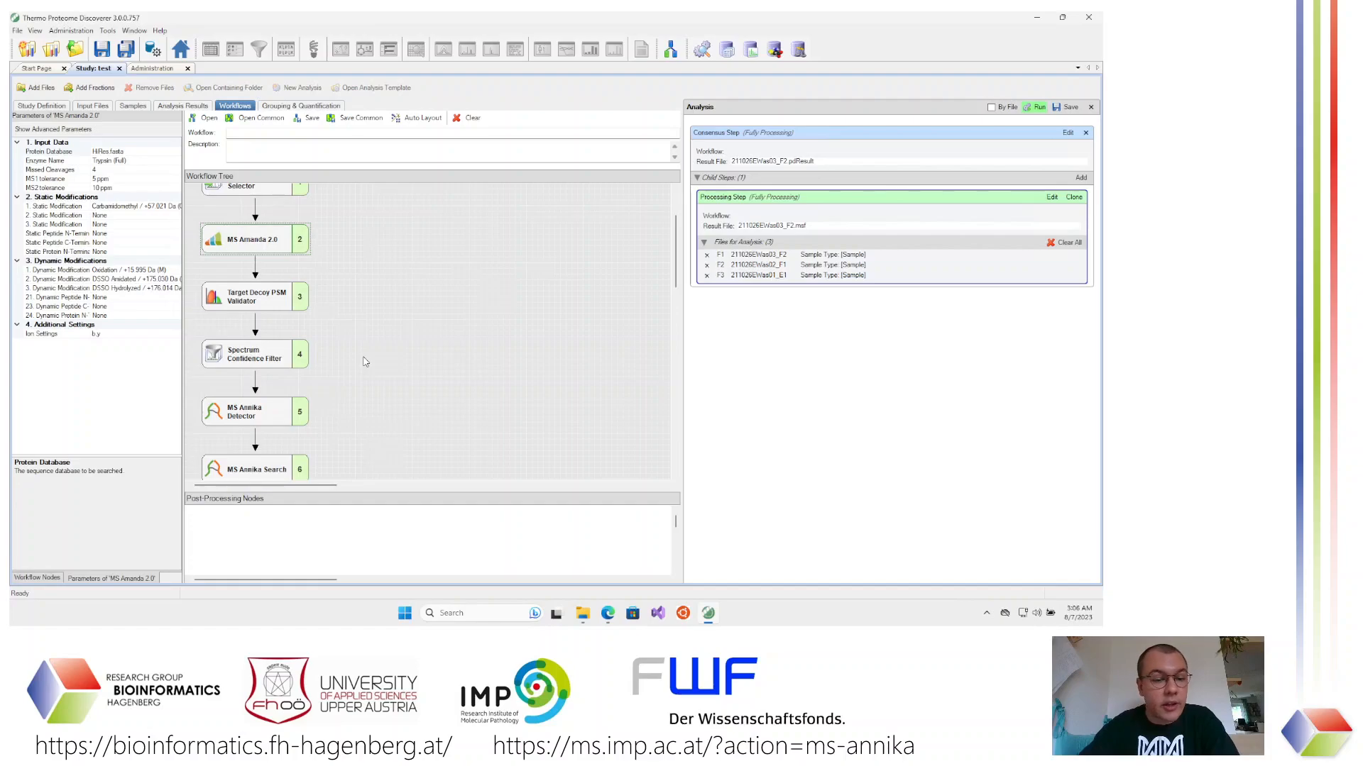
scroll(338, 393, "down", 1)
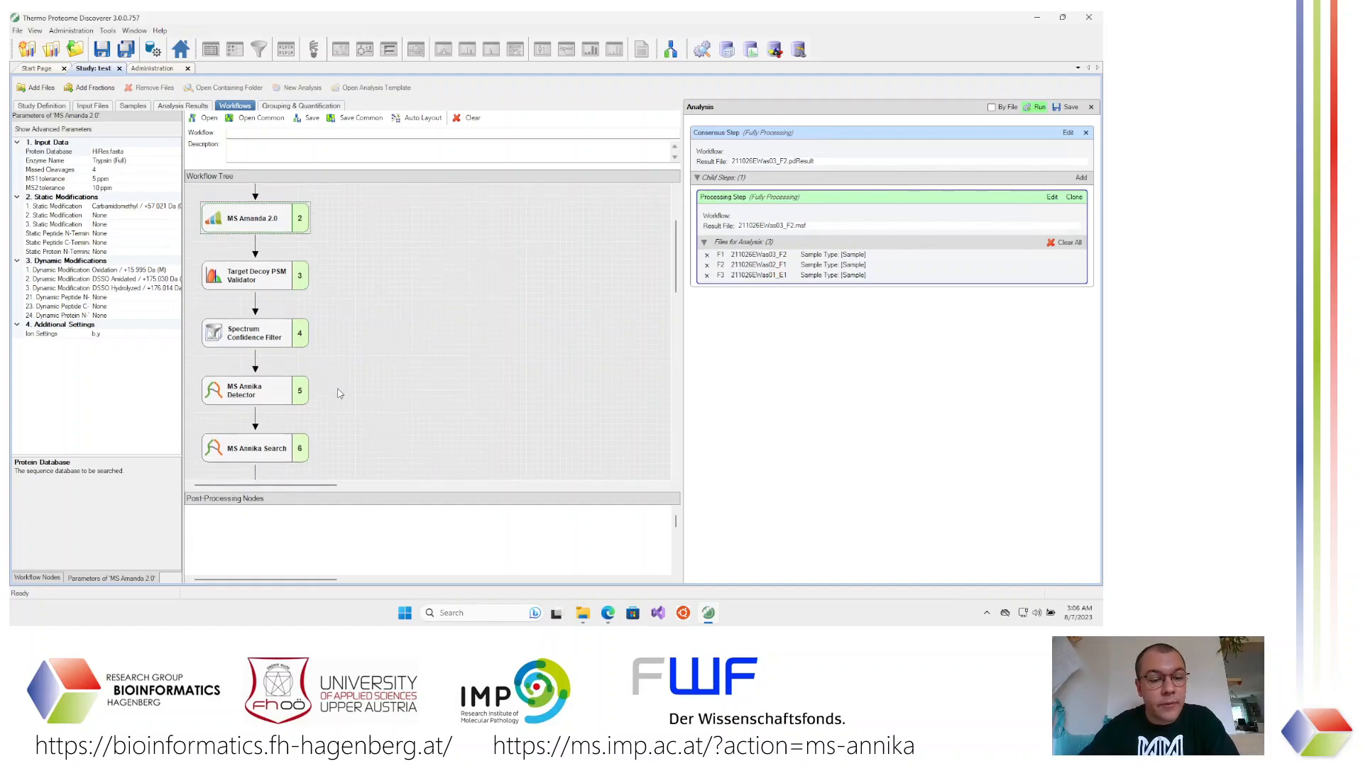
left_click(256, 392)
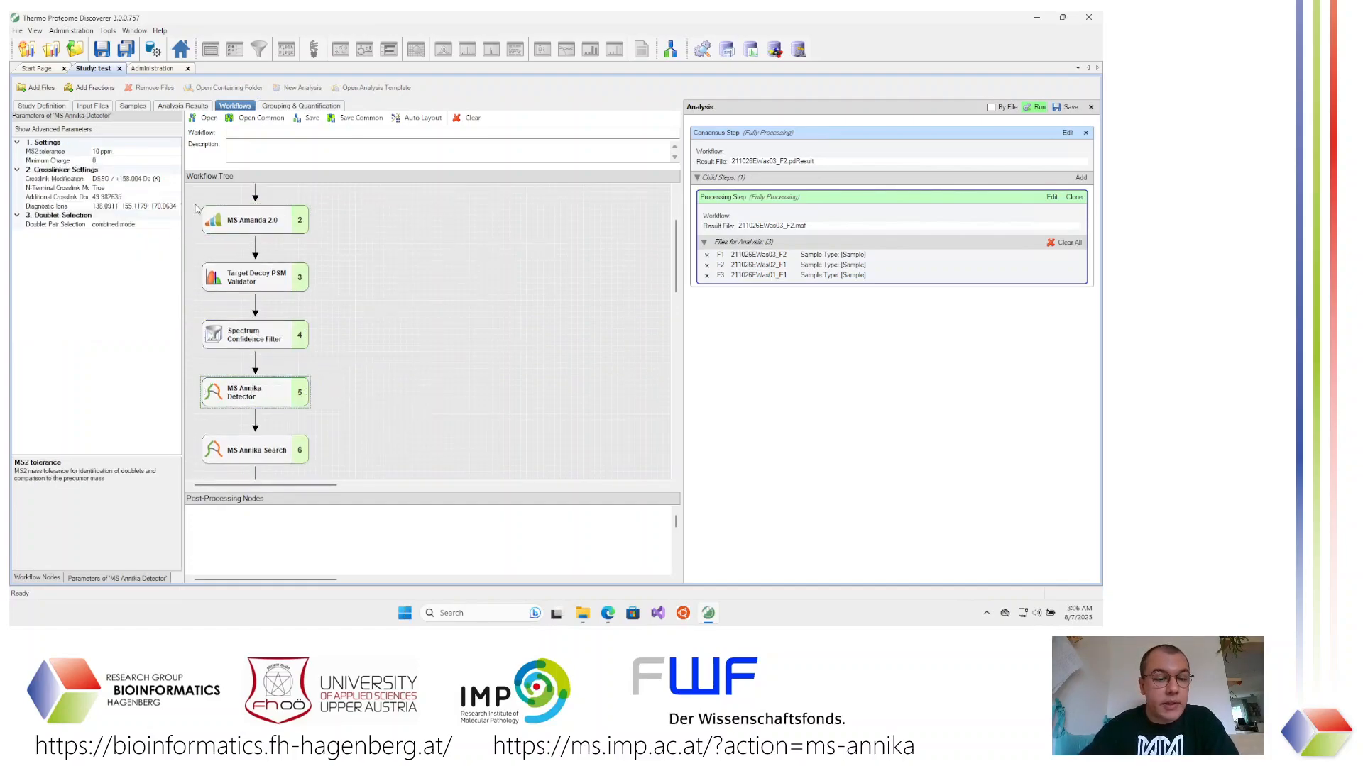
left_click(274, 454)
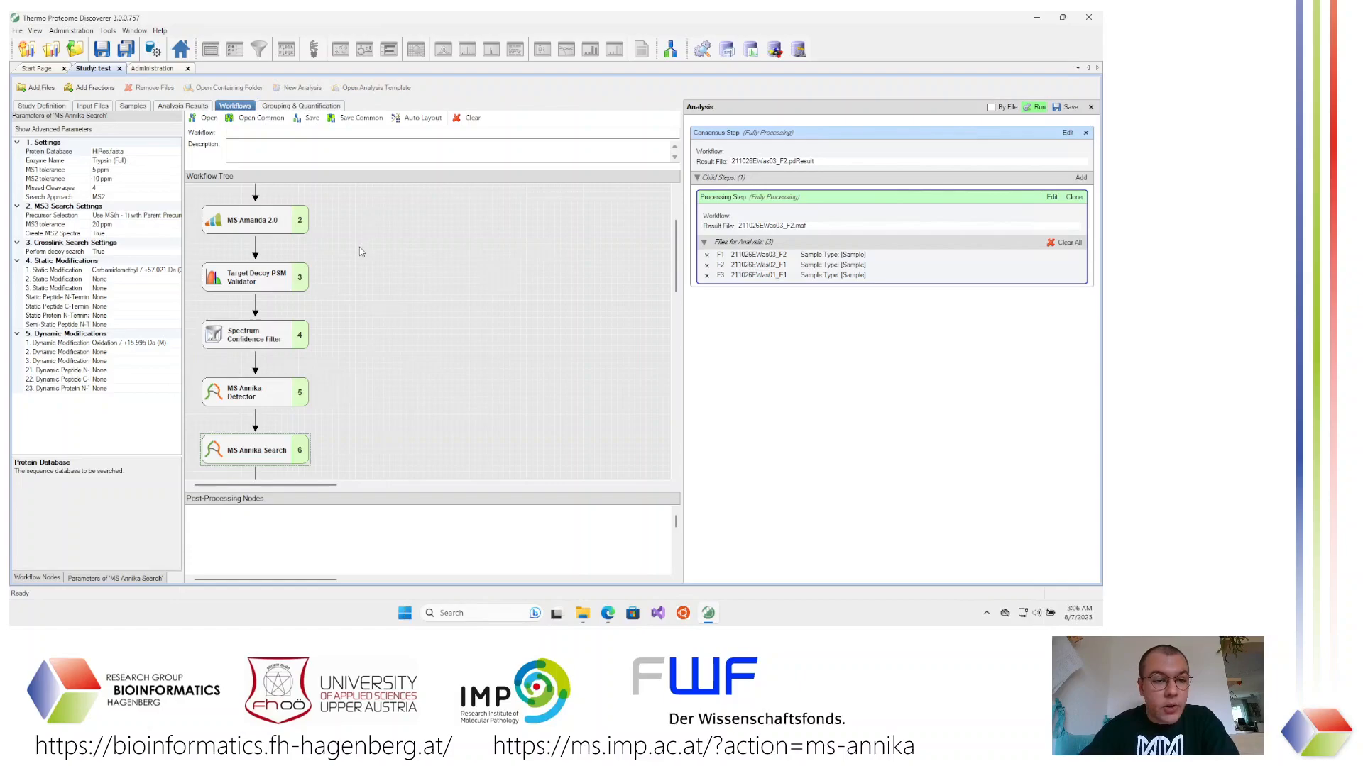
scroll(360, 251, "up", 3)
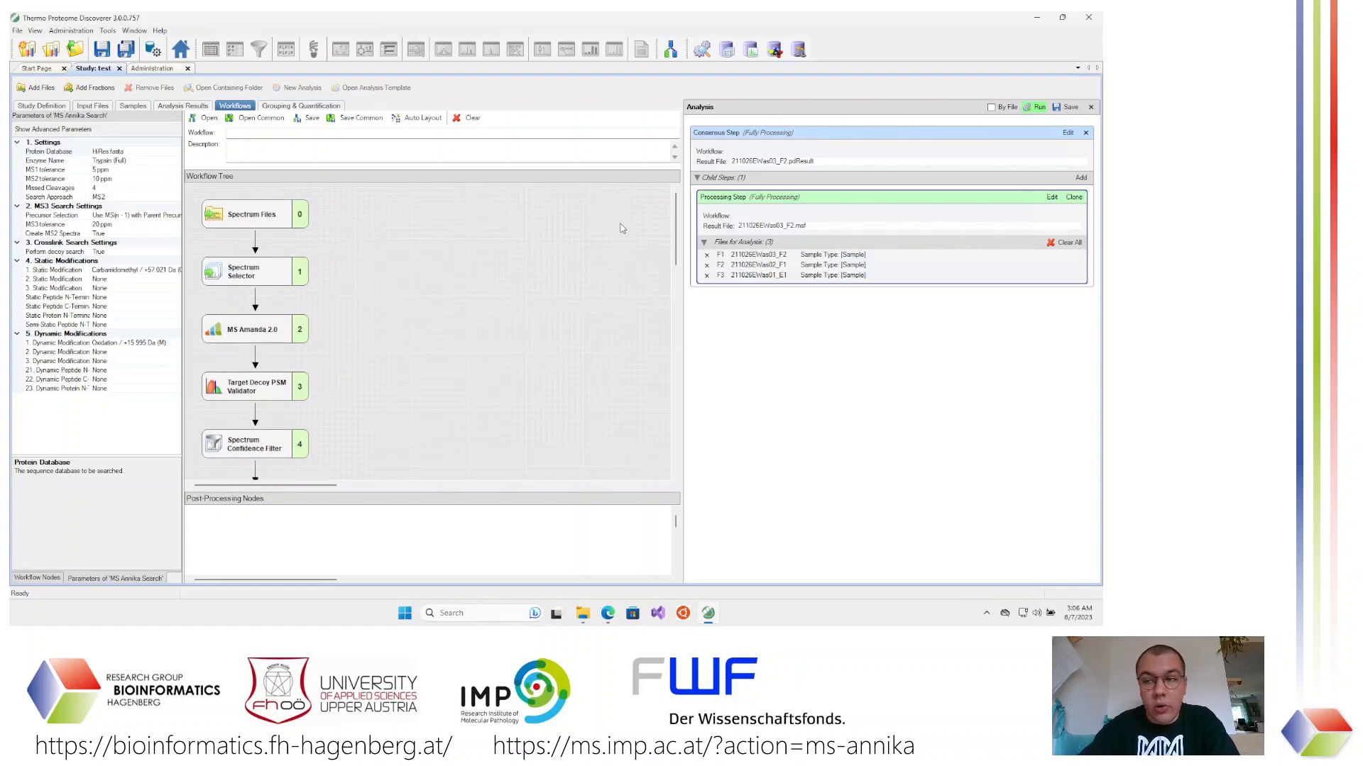
Replace the template-based analysis with a new analysis and assign all three RAW input files to its processing step
left_click(1091, 107)
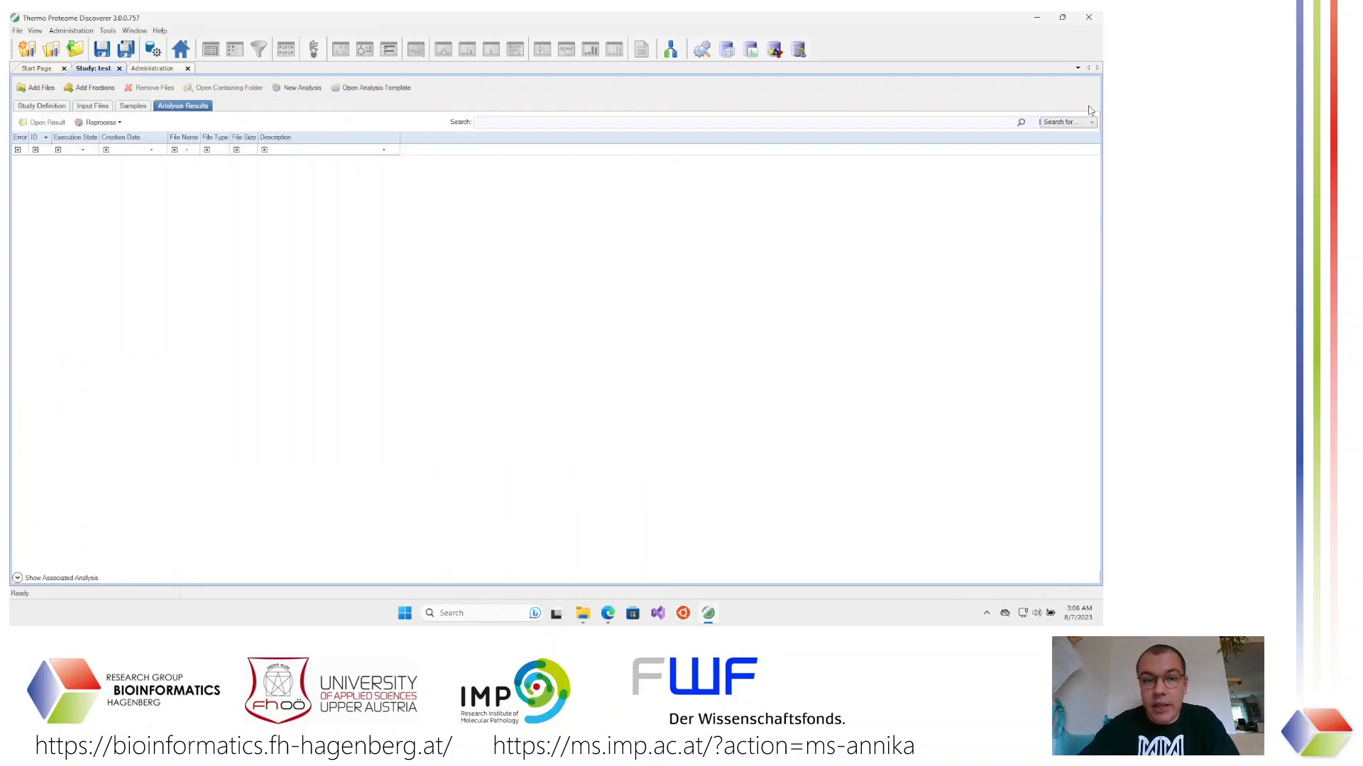
left_click(100, 107)
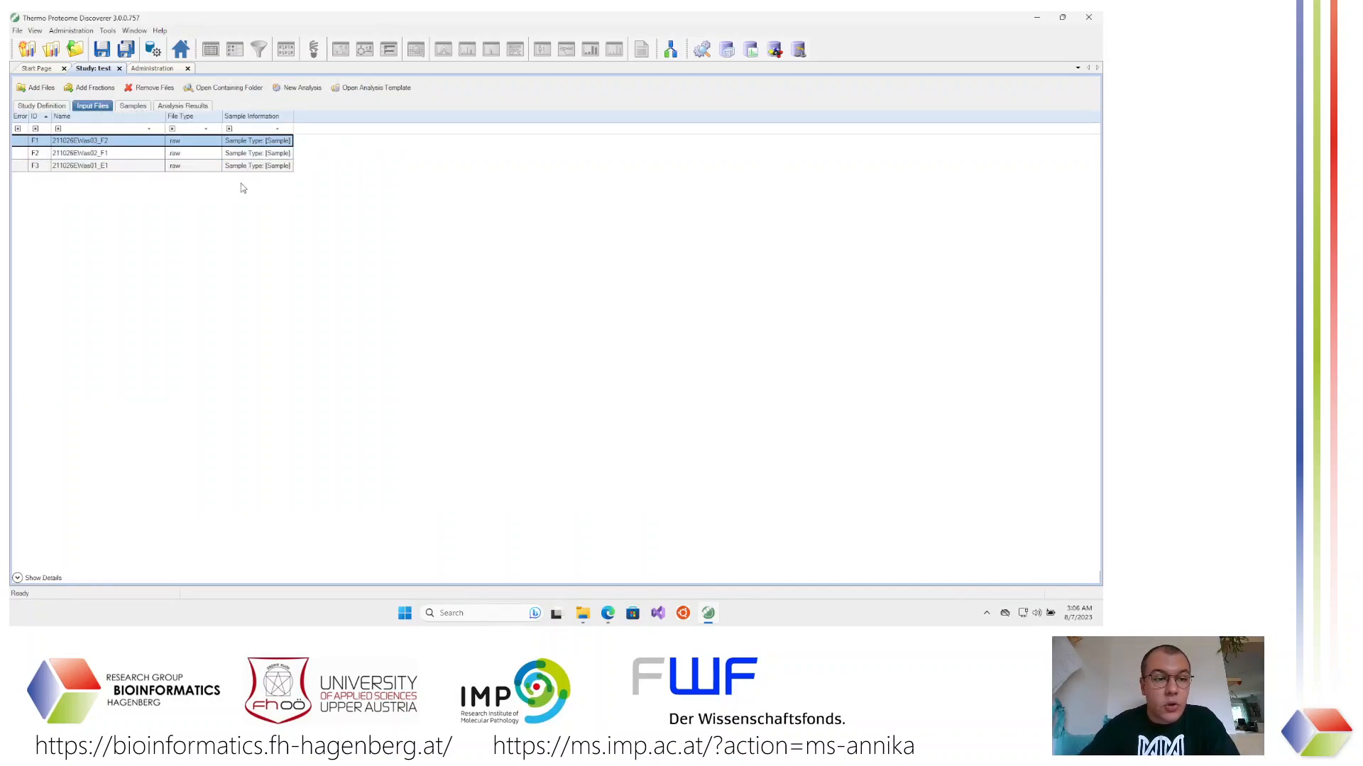
left_click(299, 91)
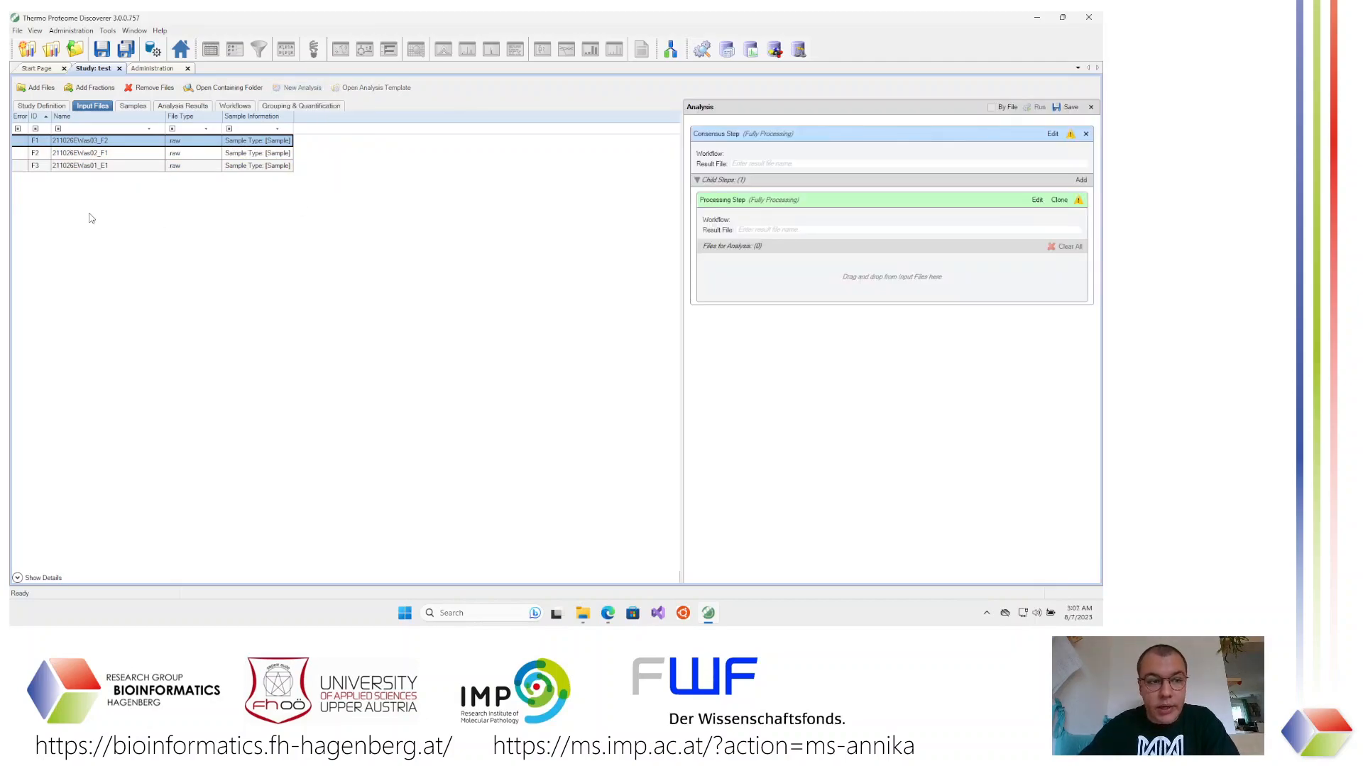
left_click(100, 167, "shift")
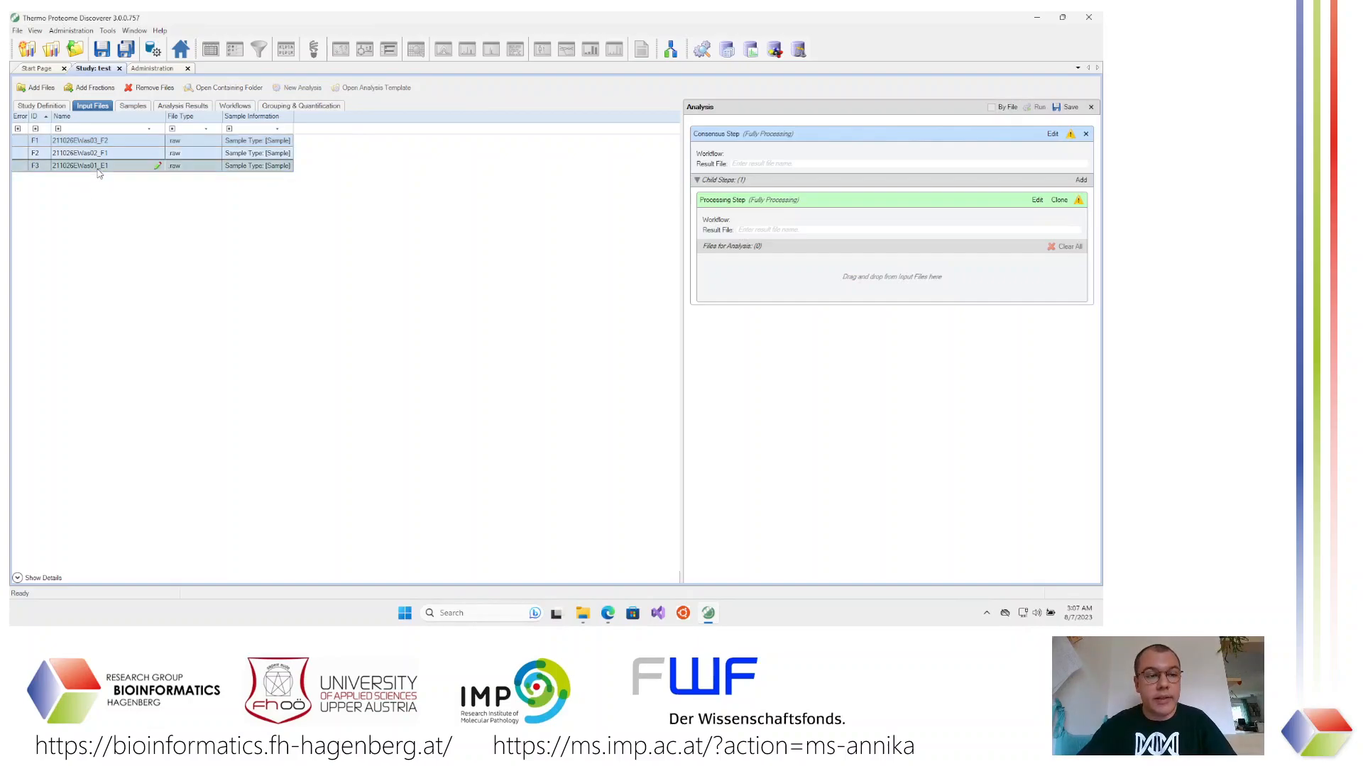
left_click_drag(105, 165, 895, 283)
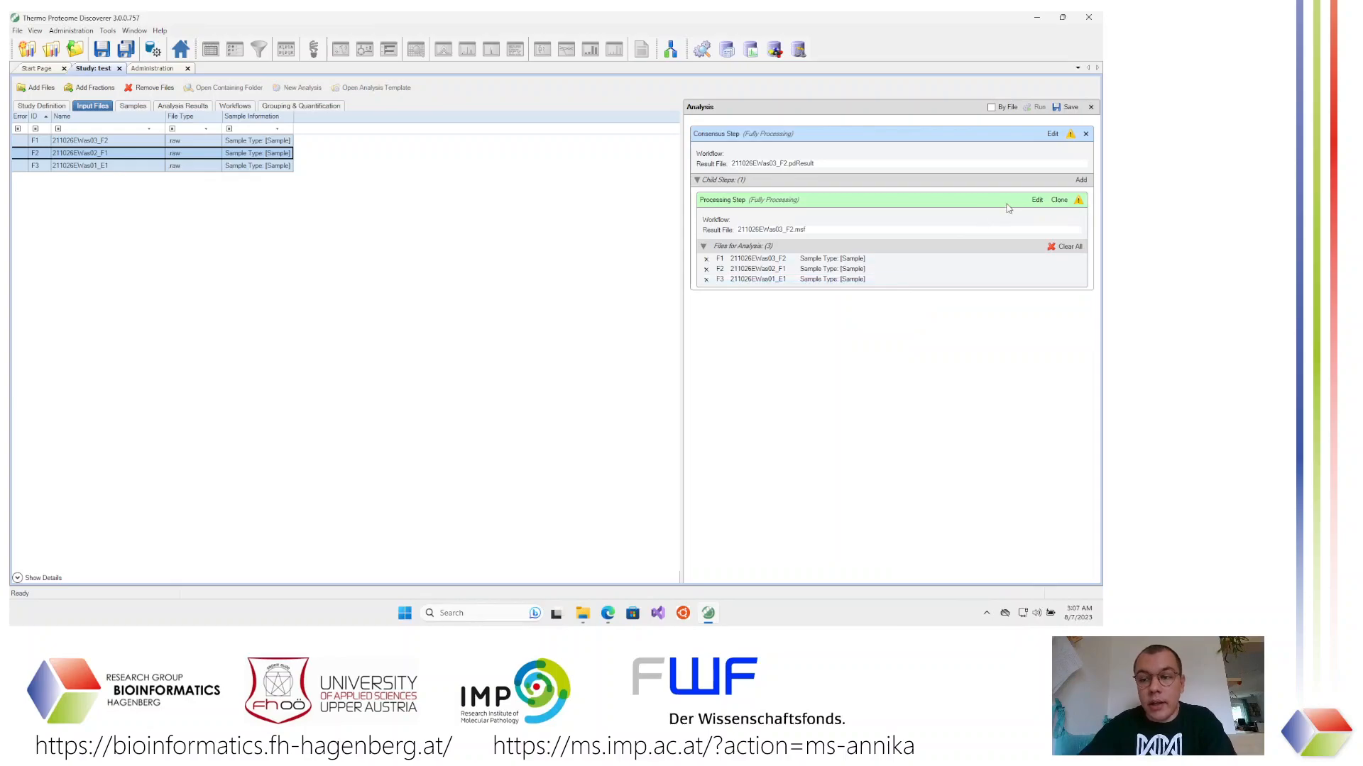
Edit the processing step and add a Spectrum Files node followed by a Spectrum Selector node to the empty workflow
left_click(1033, 202)
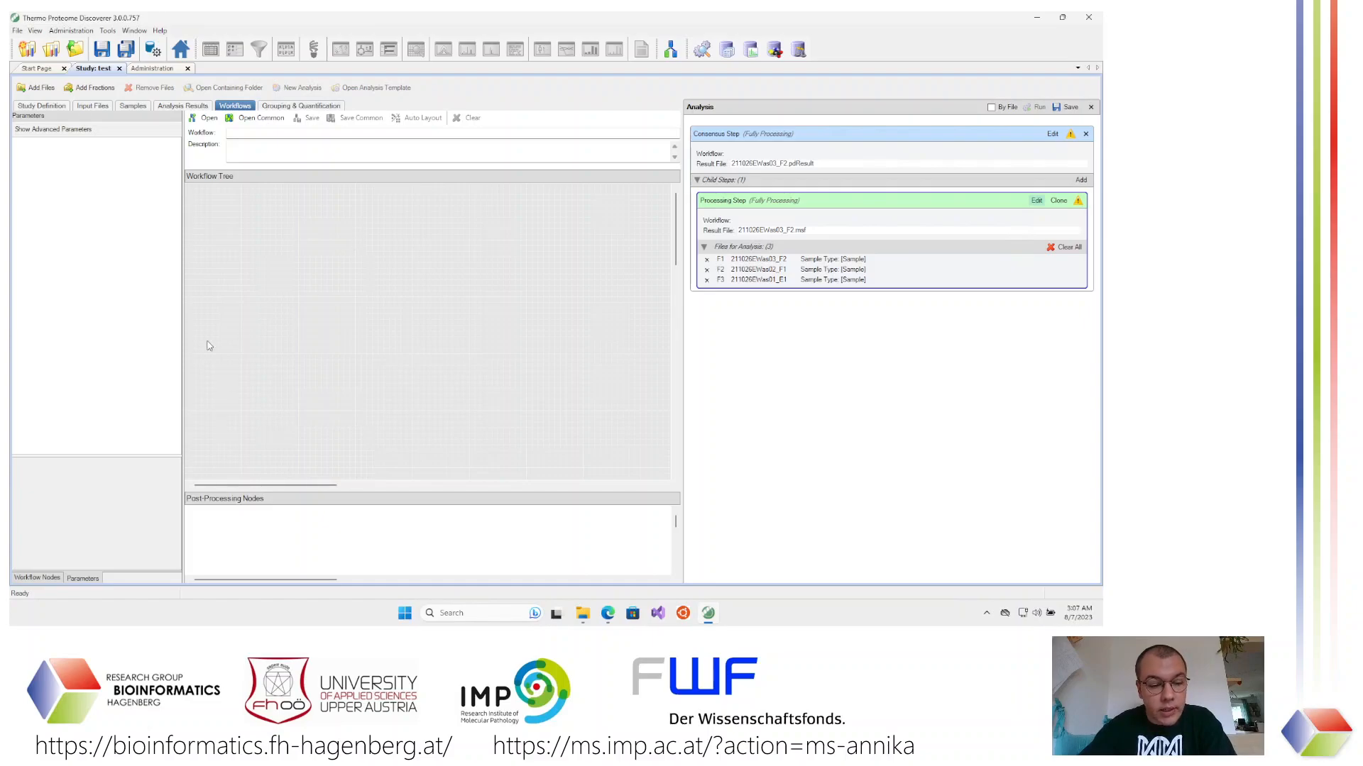
left_click(33, 578)
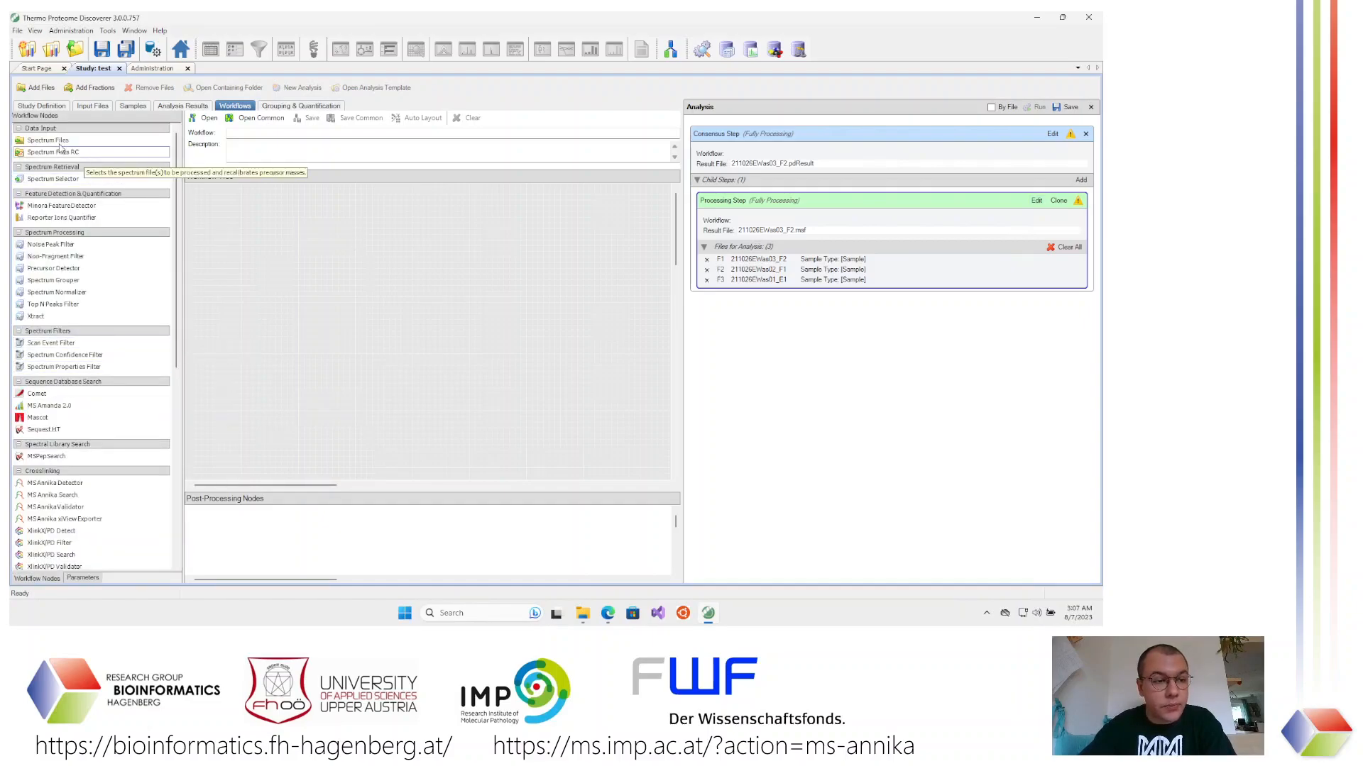
left_click_drag(60, 145, 274, 215)
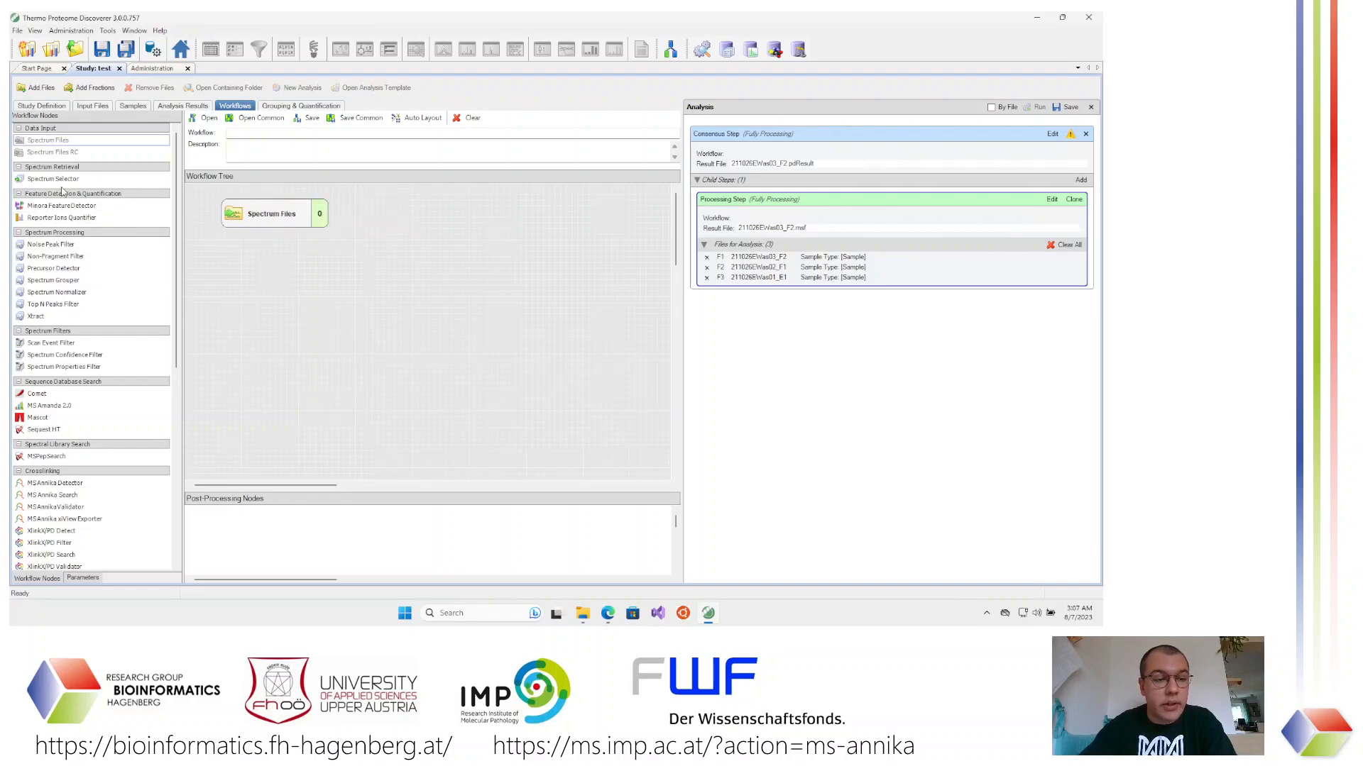
left_click_drag(54, 180, 270, 262)
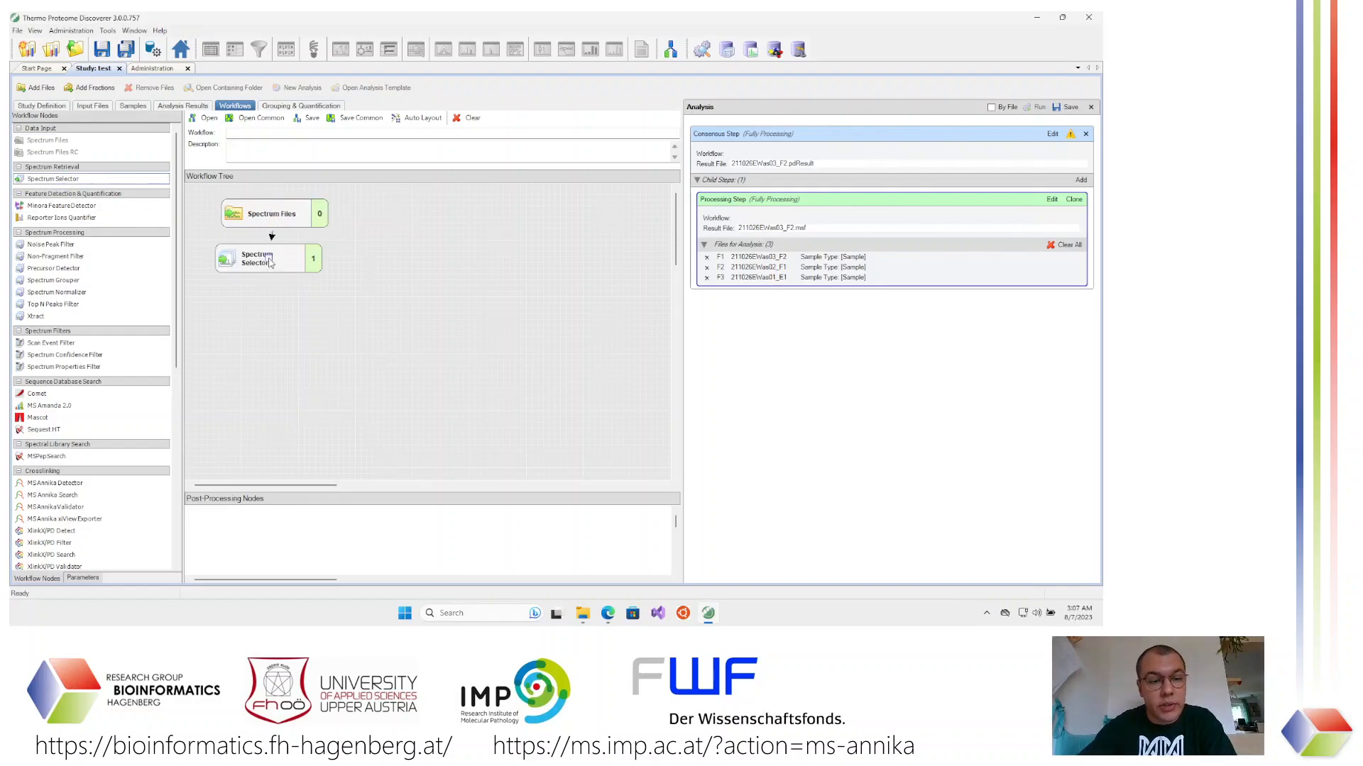
Set the Spectrum Selector node's precursor selection to Use MS(n - 1) with Parent Precursors
left_click(293, 260)
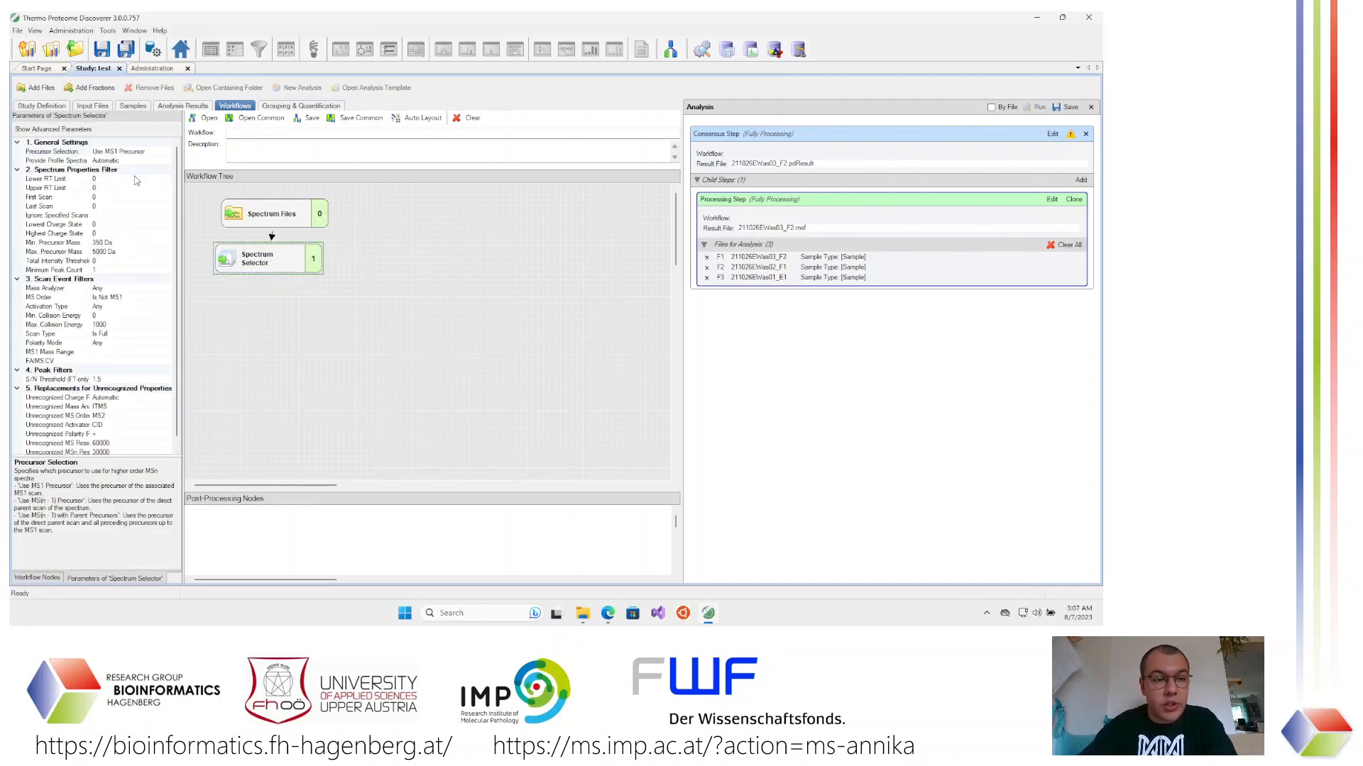
left_click(162, 152)
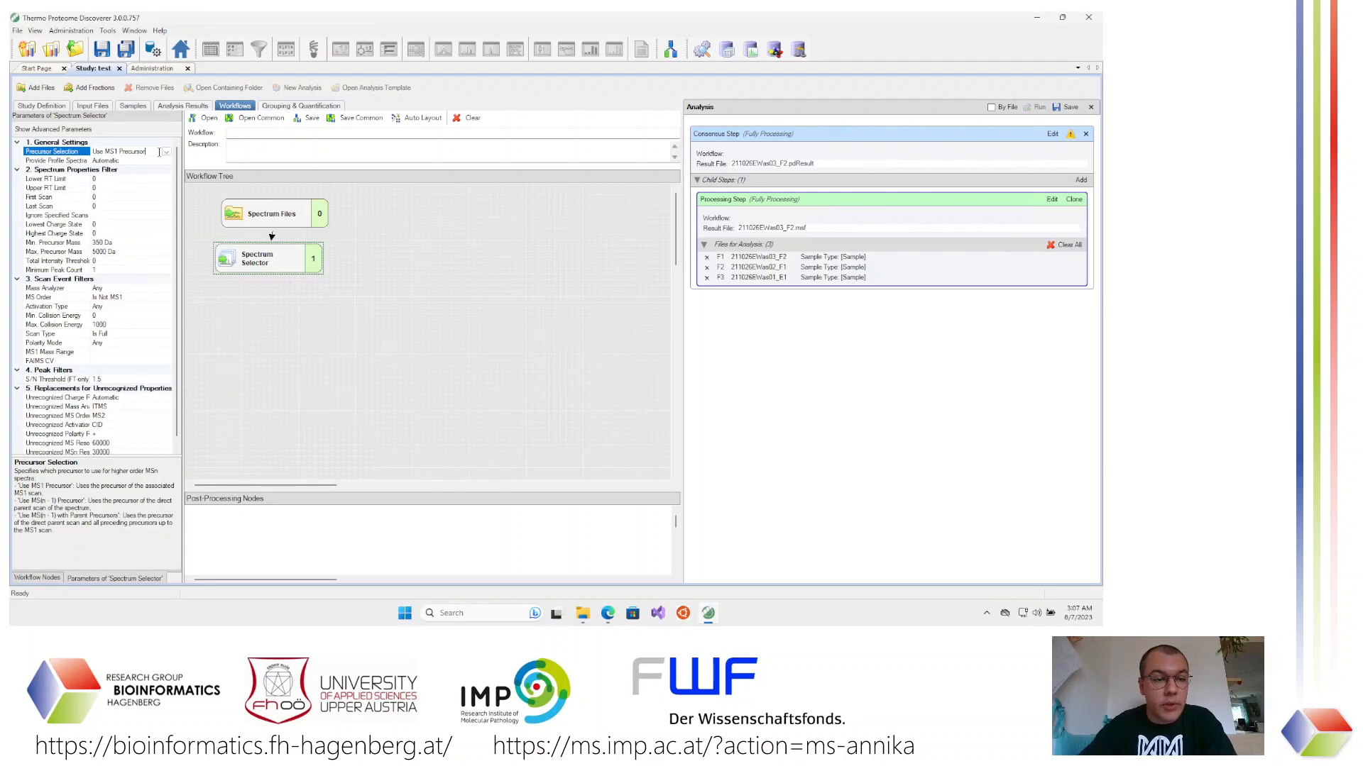
left_click(166, 153)
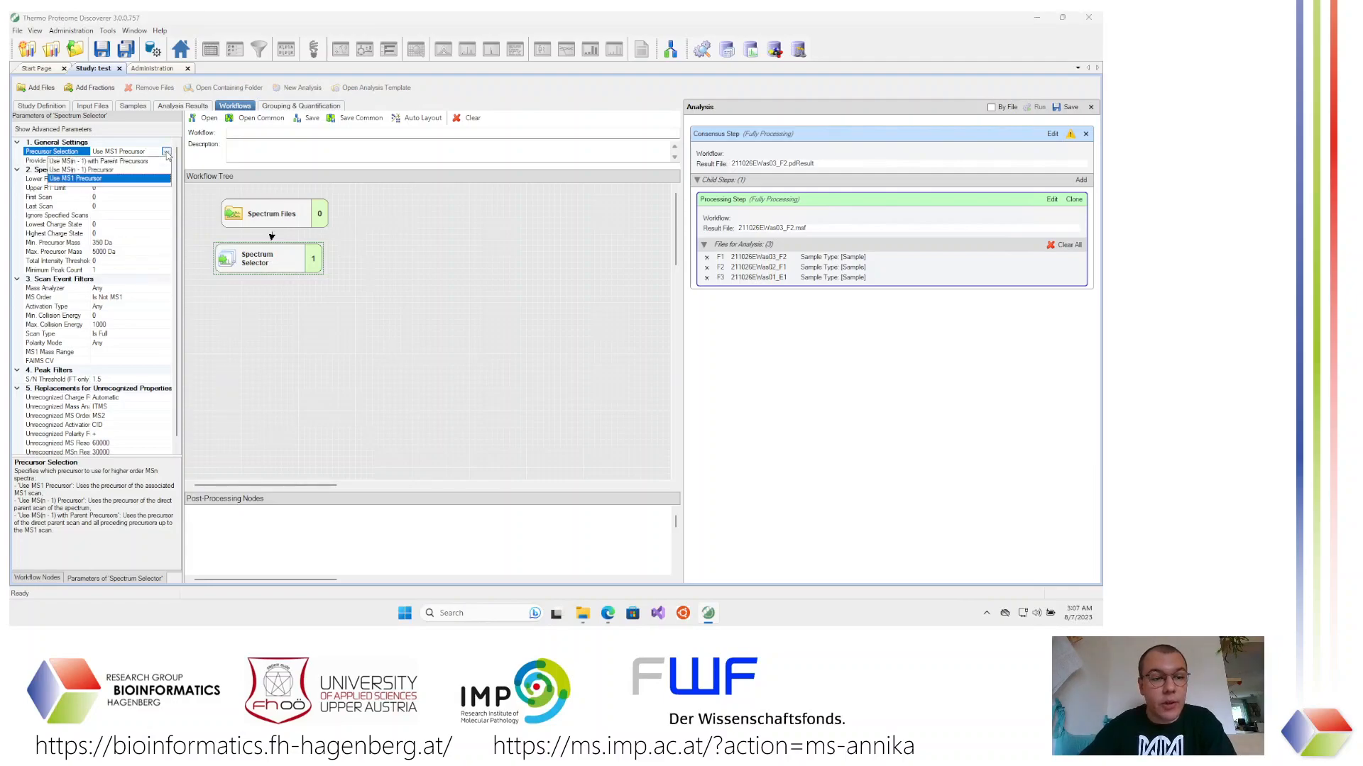
left_click(103, 169)
left_click(139, 152)
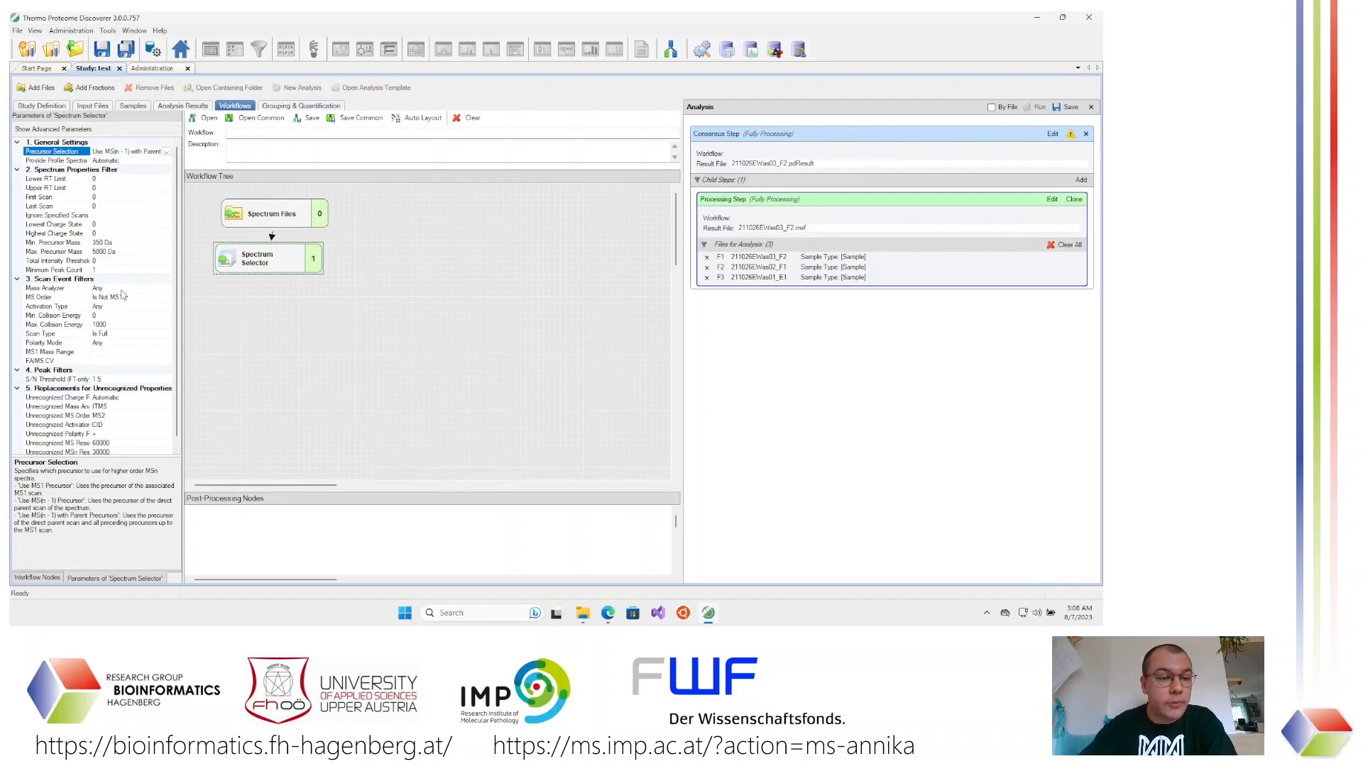
Set the Spectrum Selector node's maximum precursor mass to 10000 Da
left_click(95, 254)
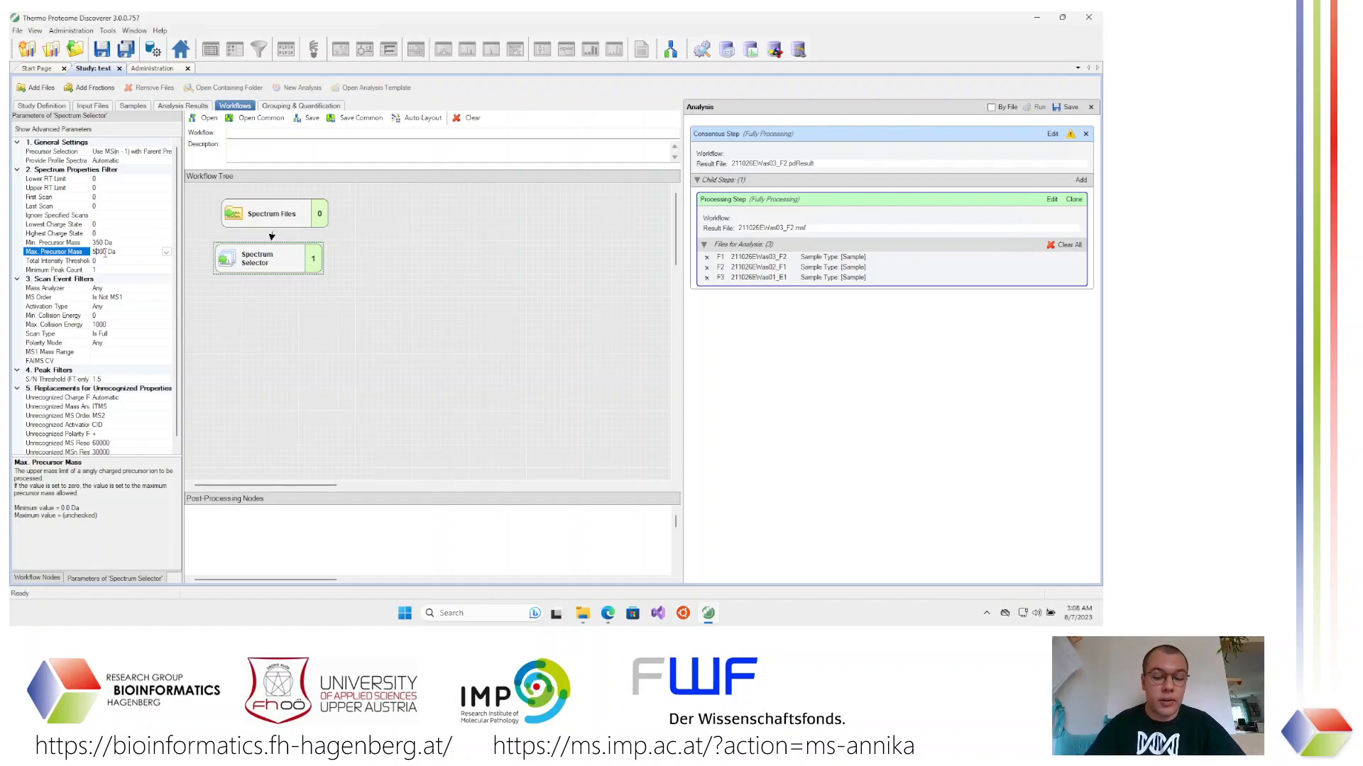
key("BackSpace")
type("10")
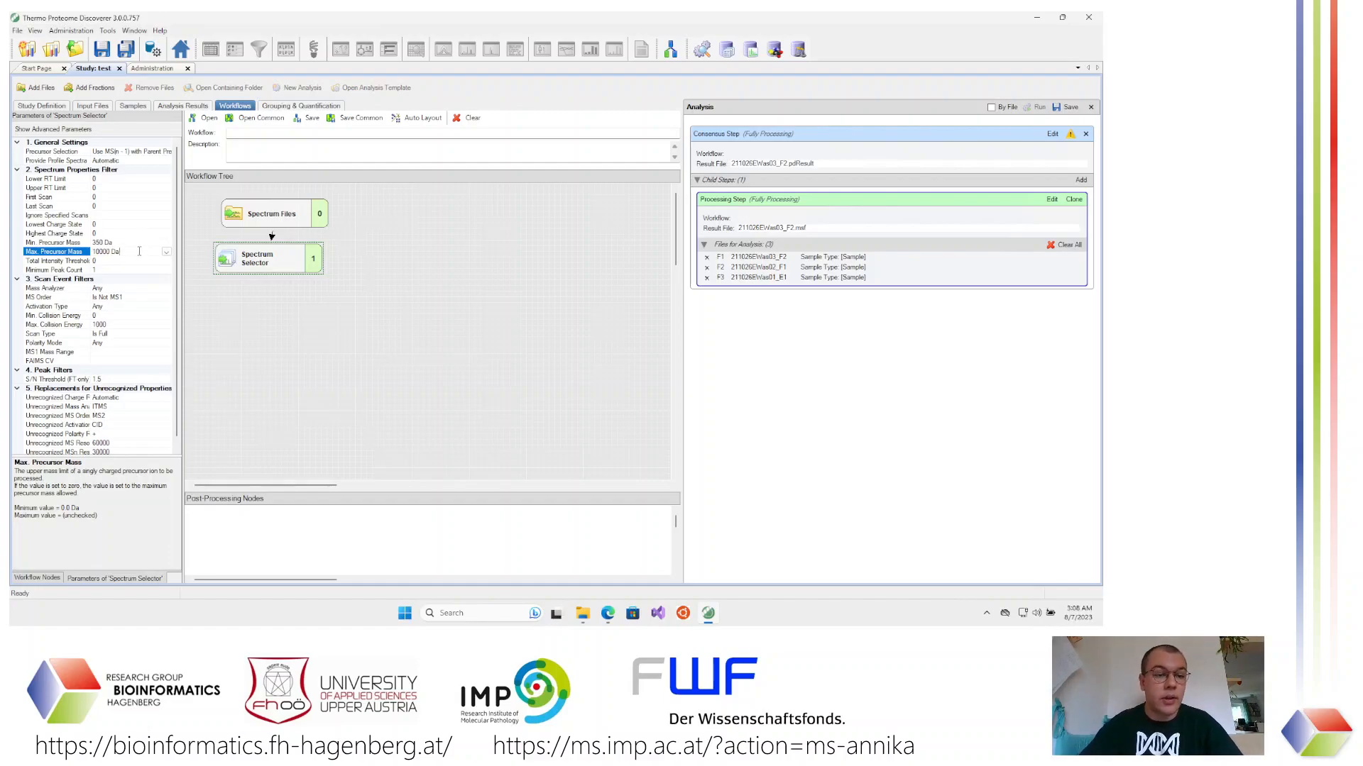
scroll(141, 345, "down", 1)
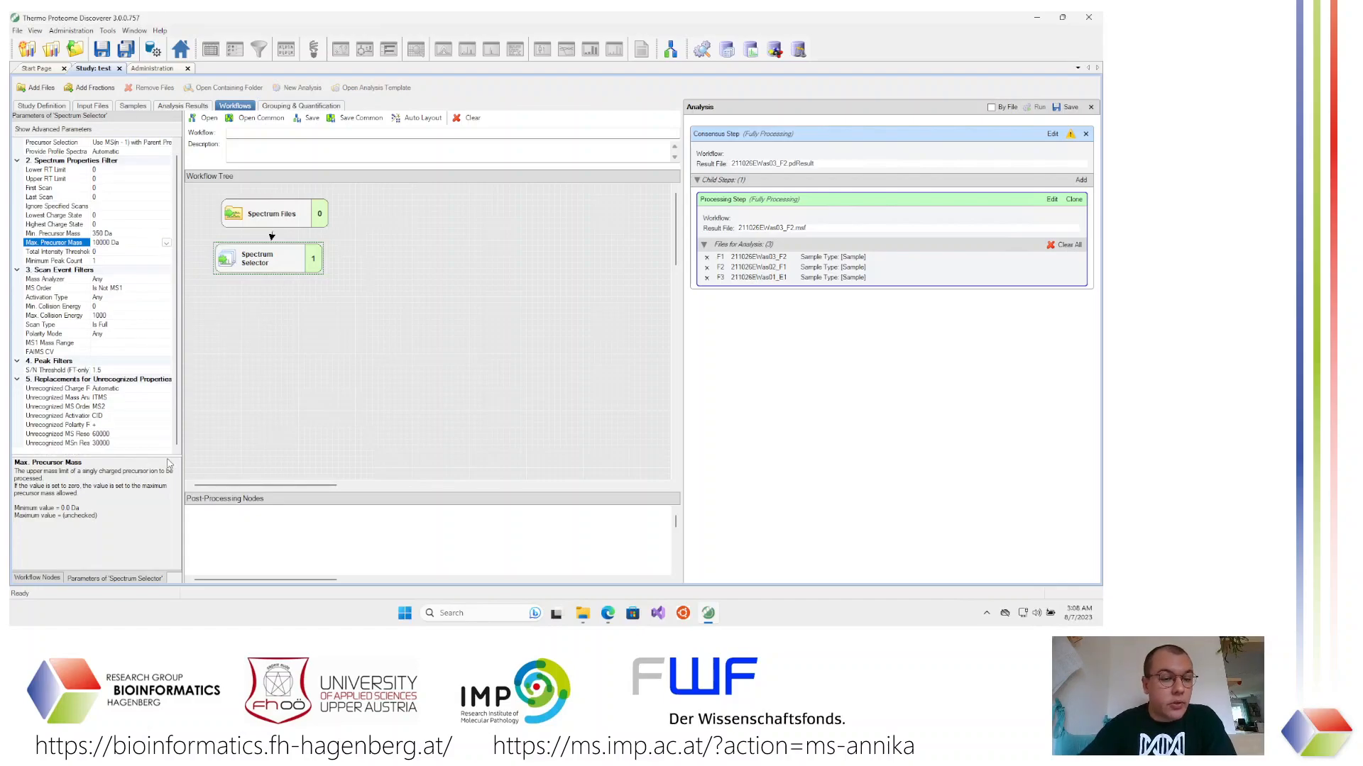
Add an MS Amanda 2.0 node below the Spectrum Selector and connect the two nodes
left_click(35, 577)
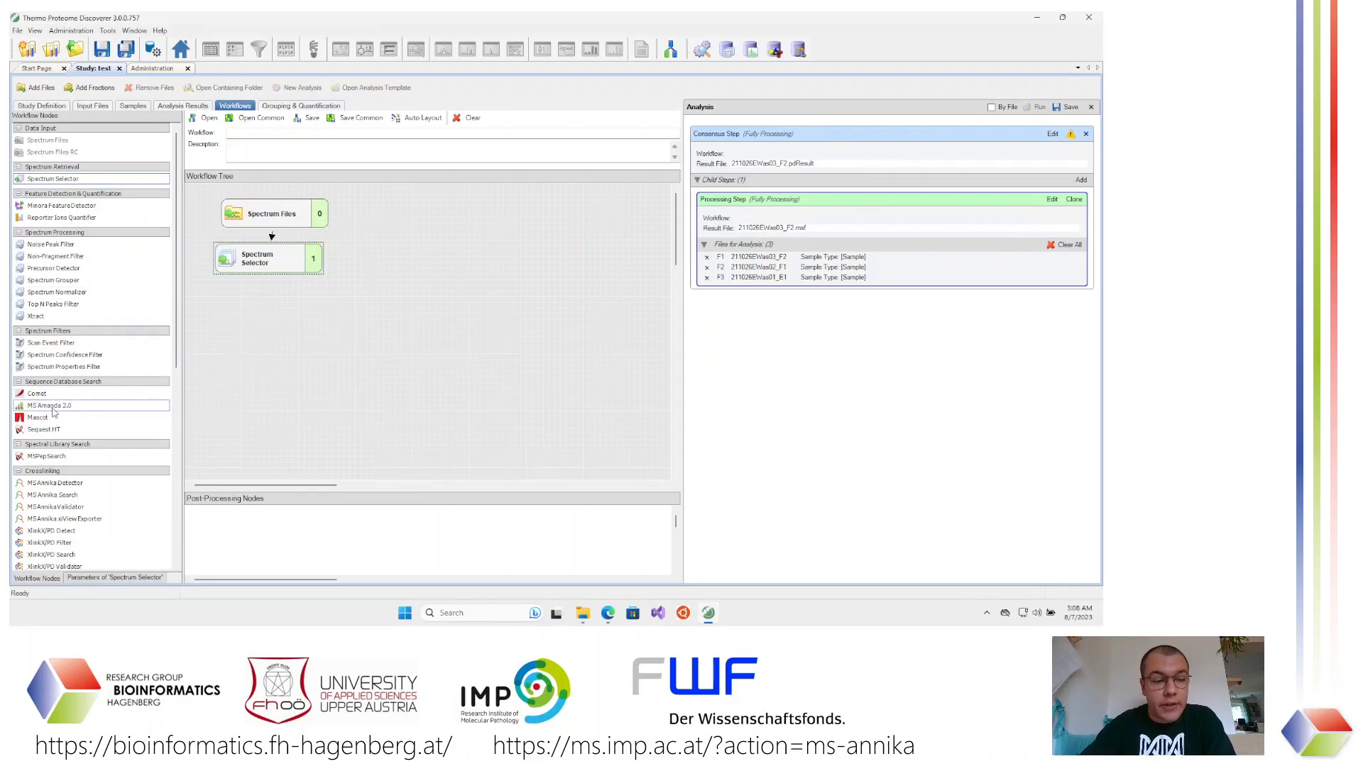
left_click_drag(54, 406, 281, 344)
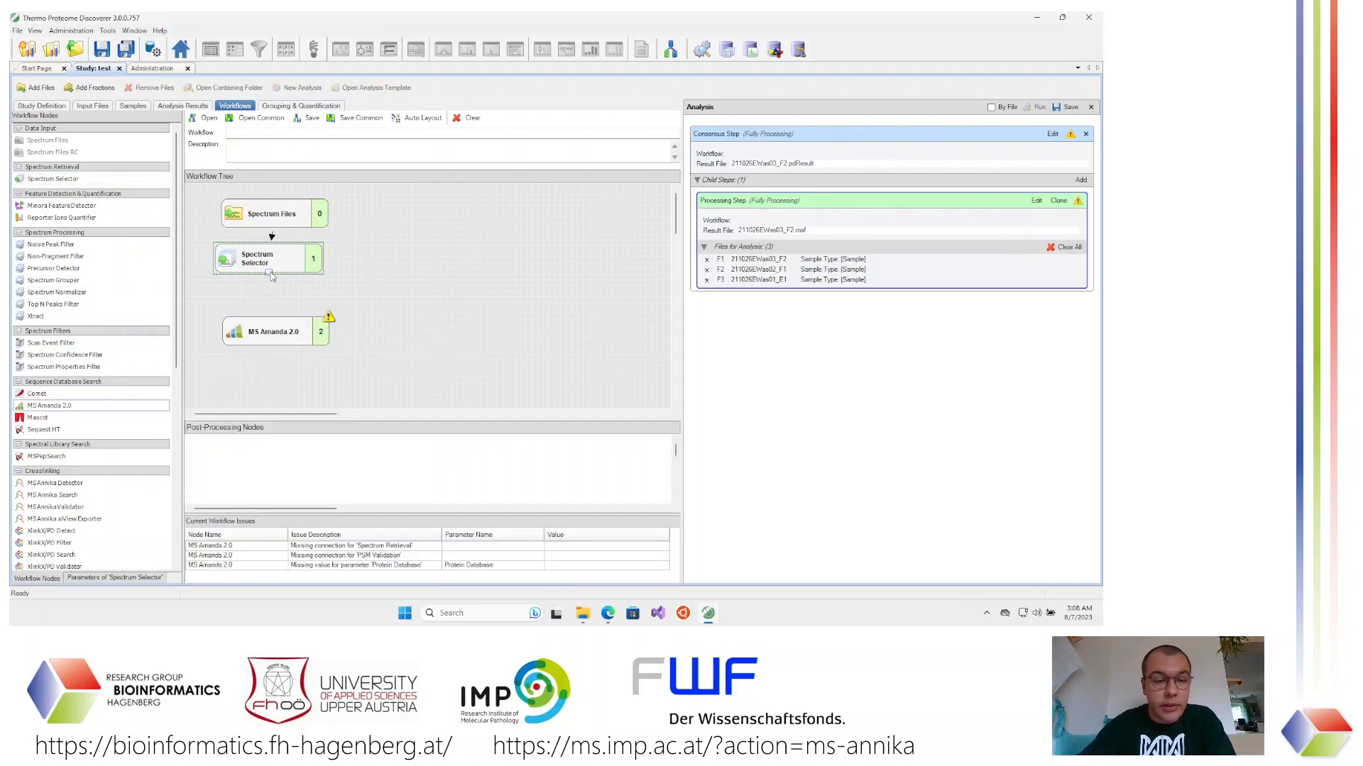
left_click_drag(270, 280, 285, 315)
Set the protein database of the new MS Amanda 2.0 node to HiRes.fasta
left_click(292, 328)
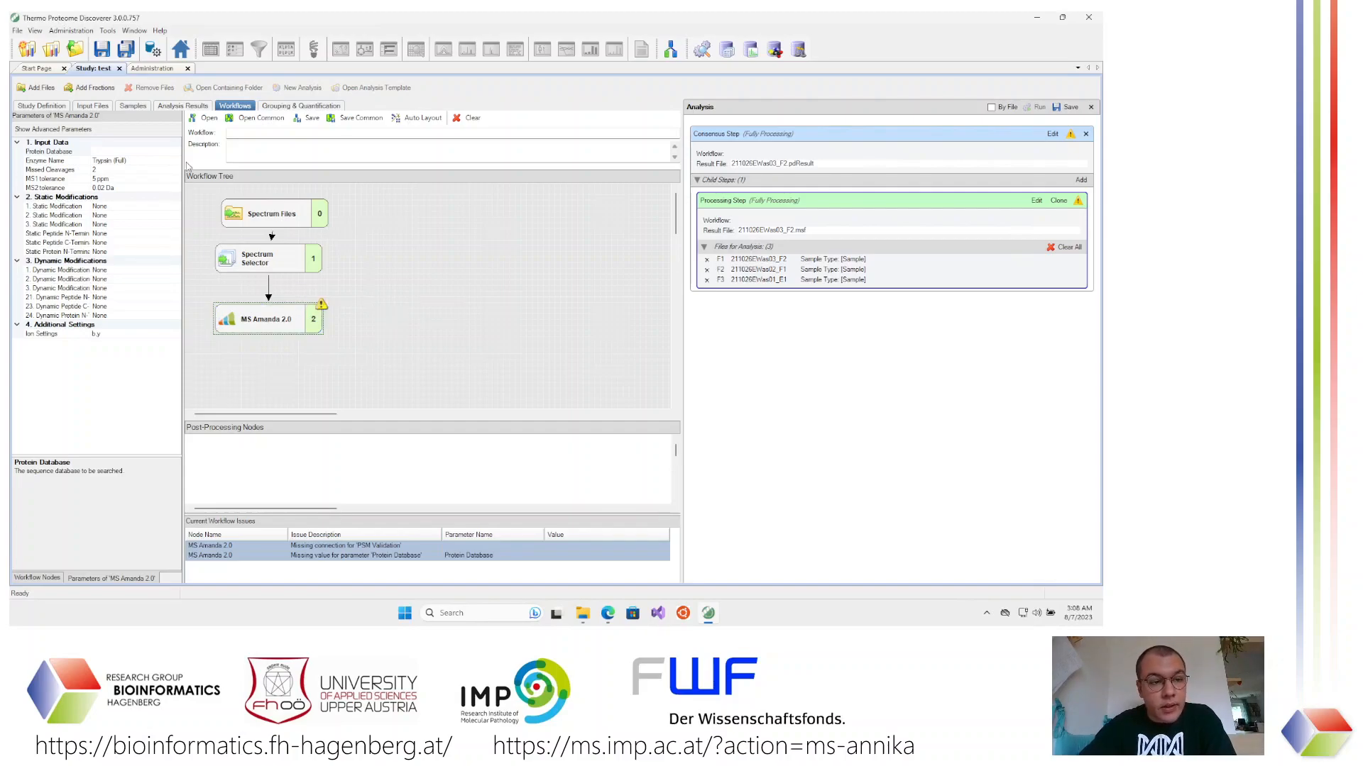
left_click(285, 318)
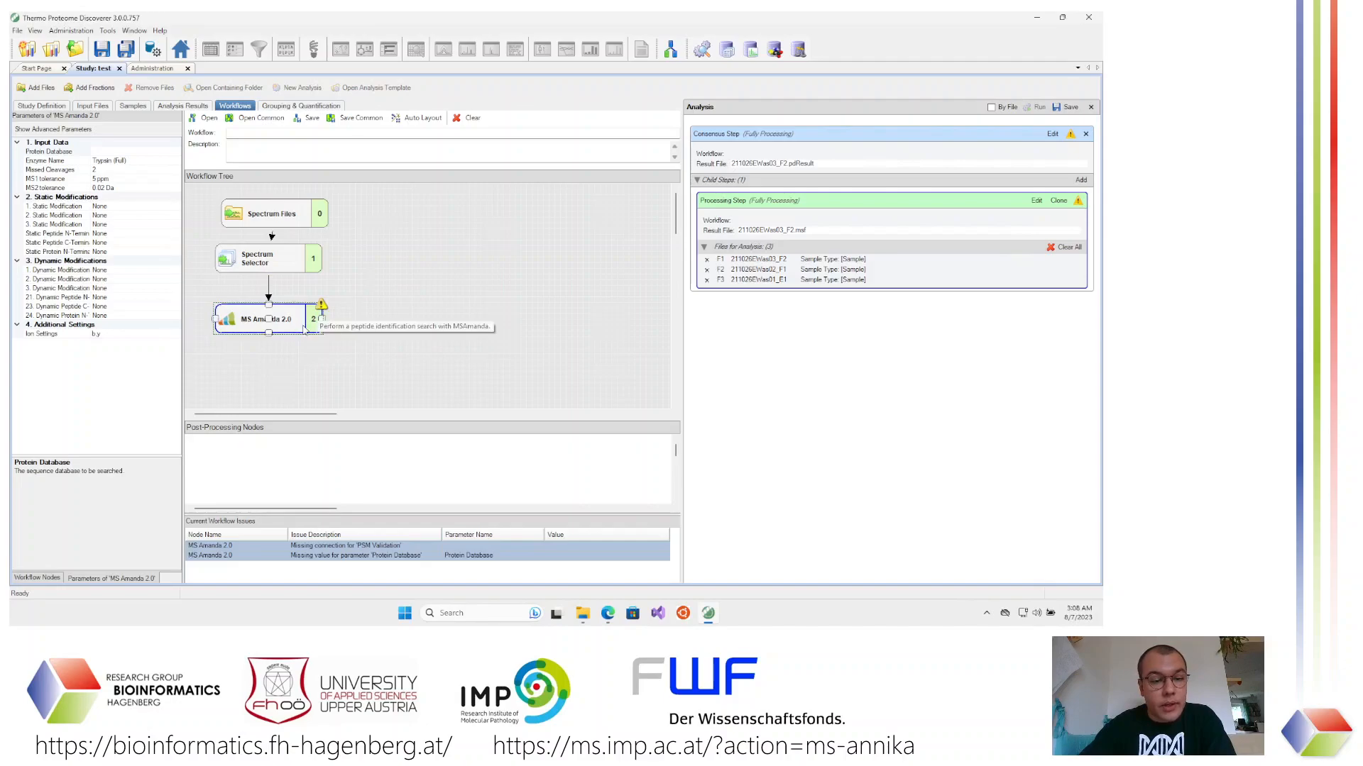
left_click(142, 151)
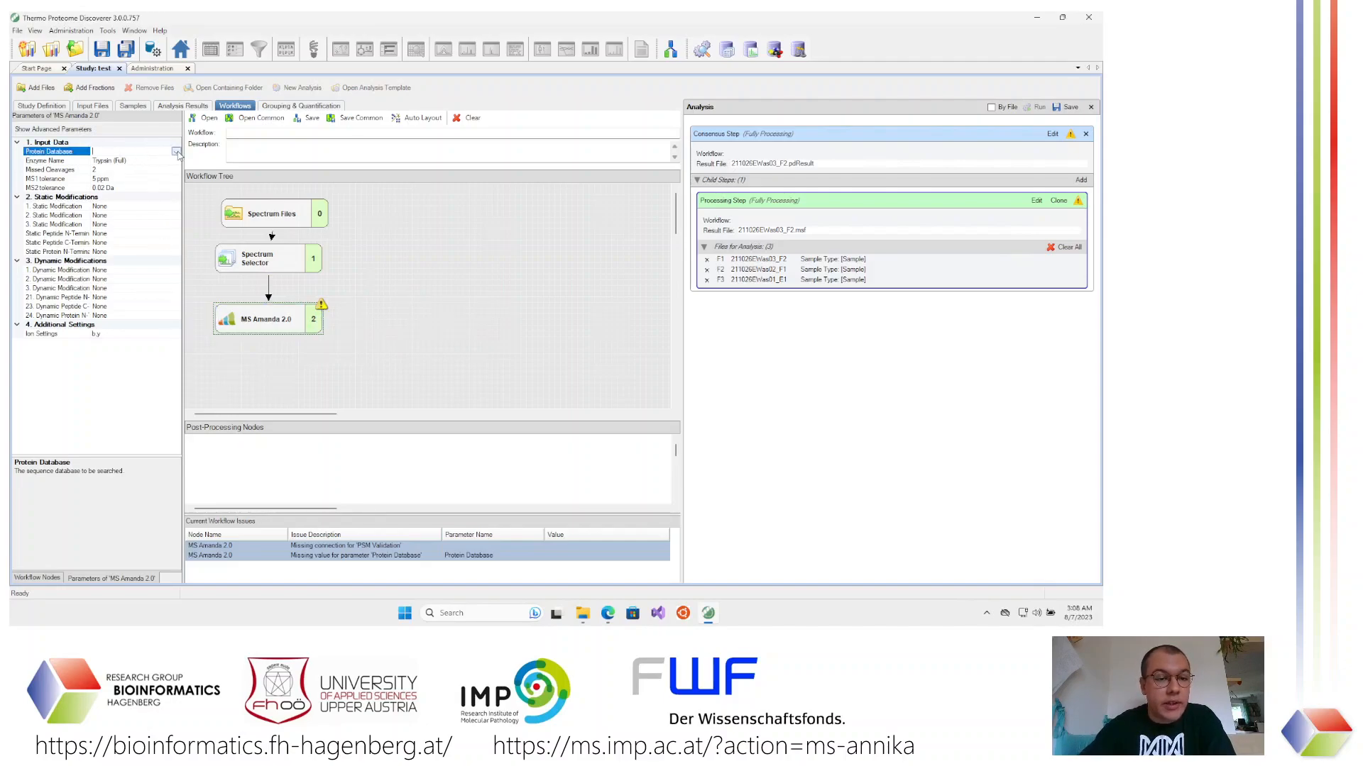
left_click(175, 151)
left_click(74, 162)
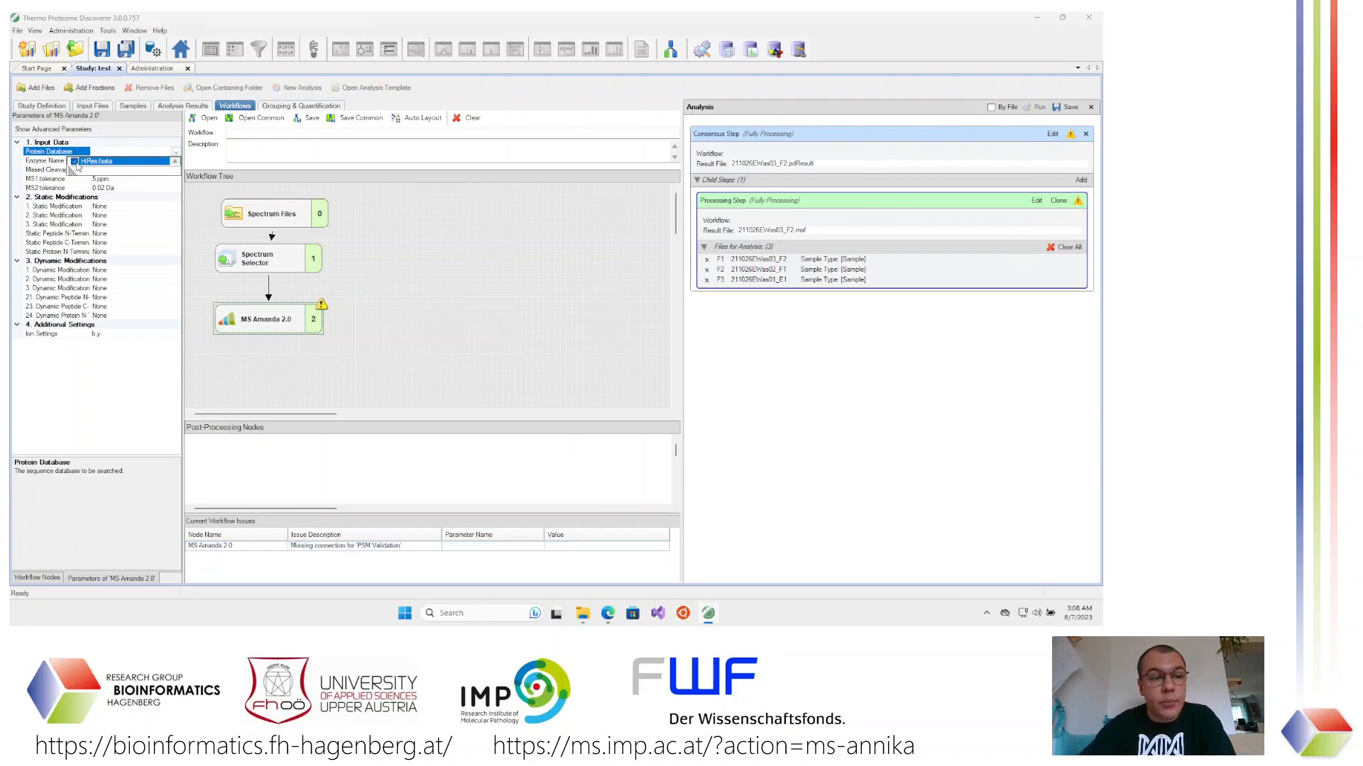
left_click(107, 151)
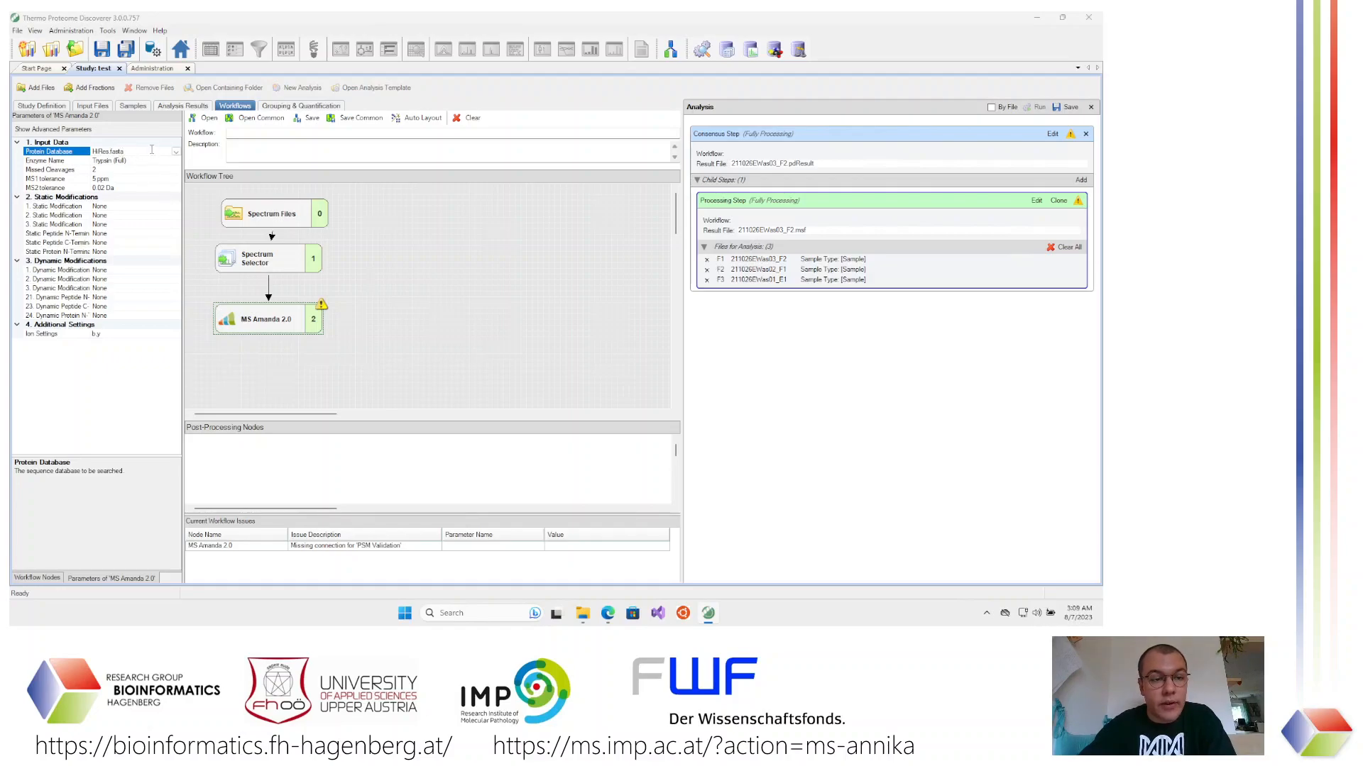
Set the MS Amanda 2.0 node's missed cleavages to 4 and its MS2 tolerance to 10 ppm
left_click(108, 169)
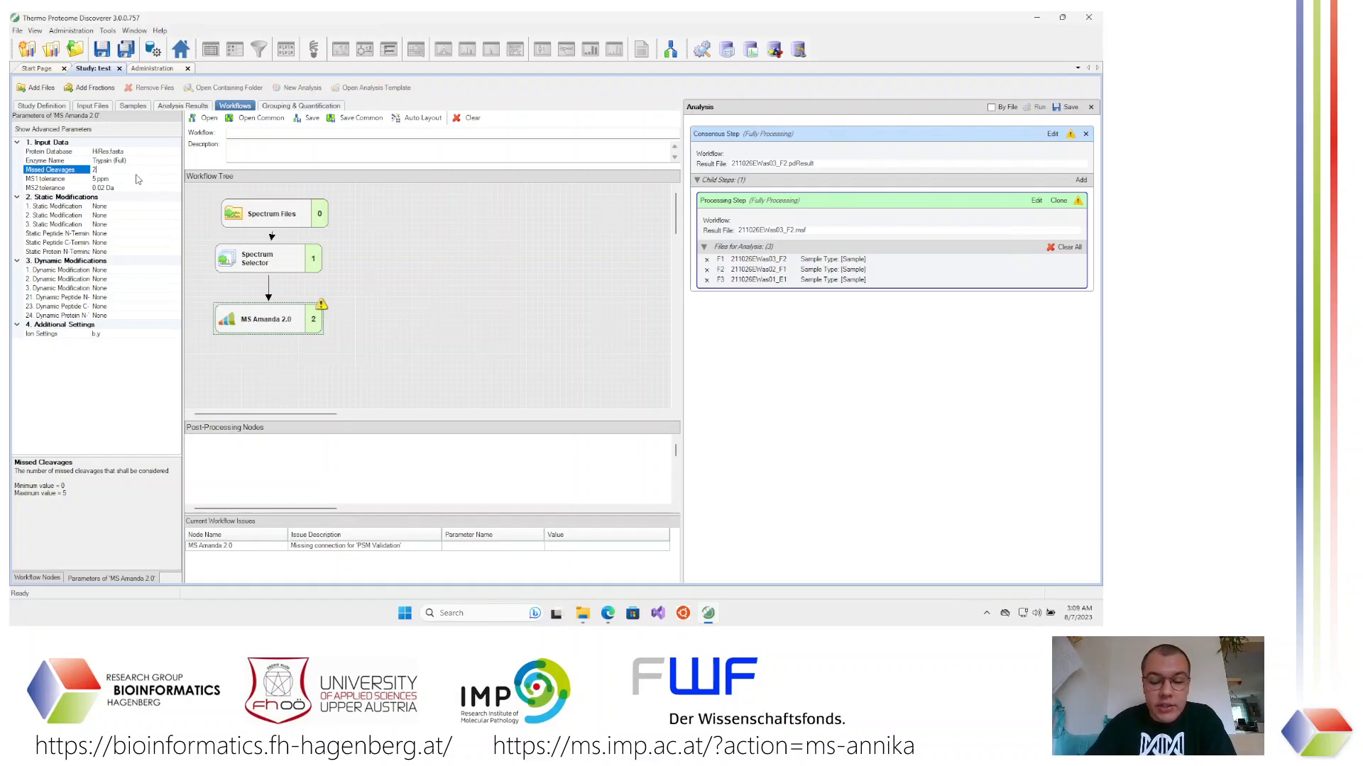
type("4")
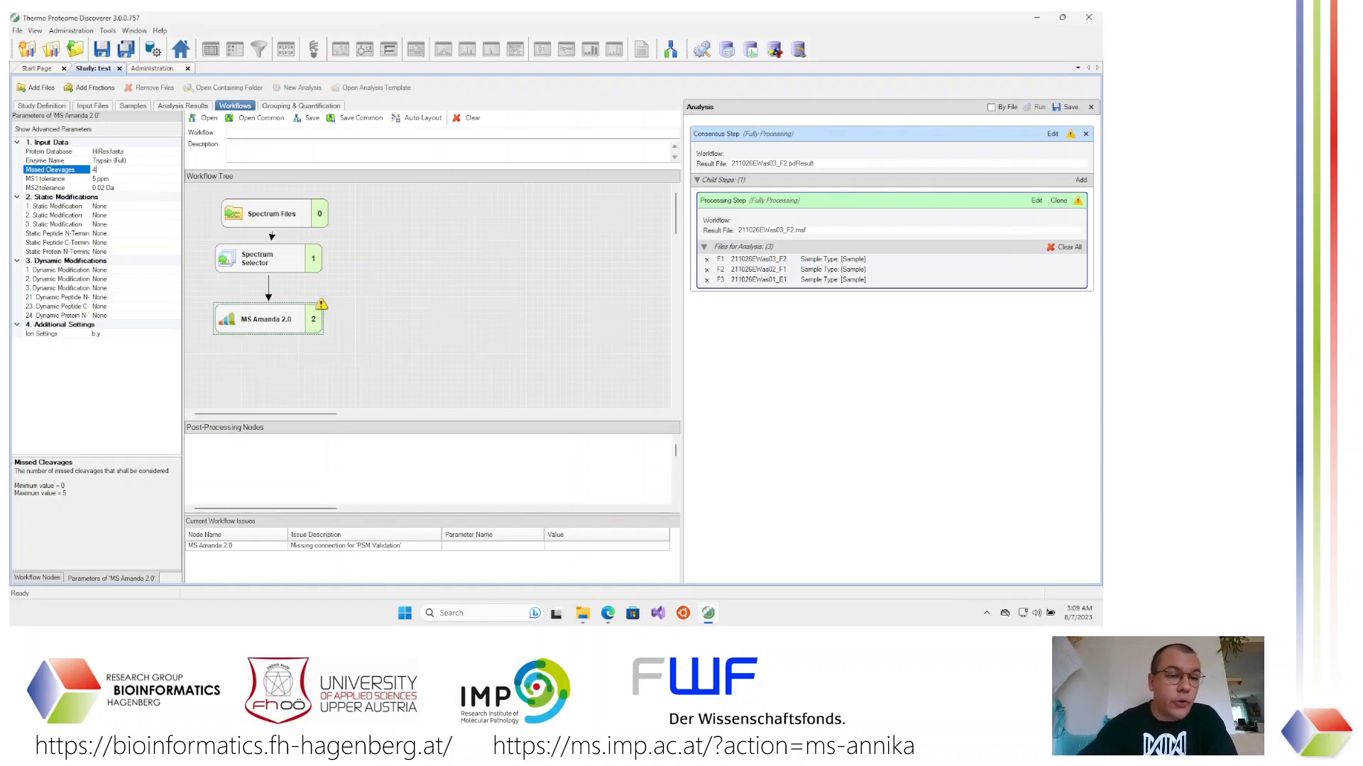
left_click(98, 181)
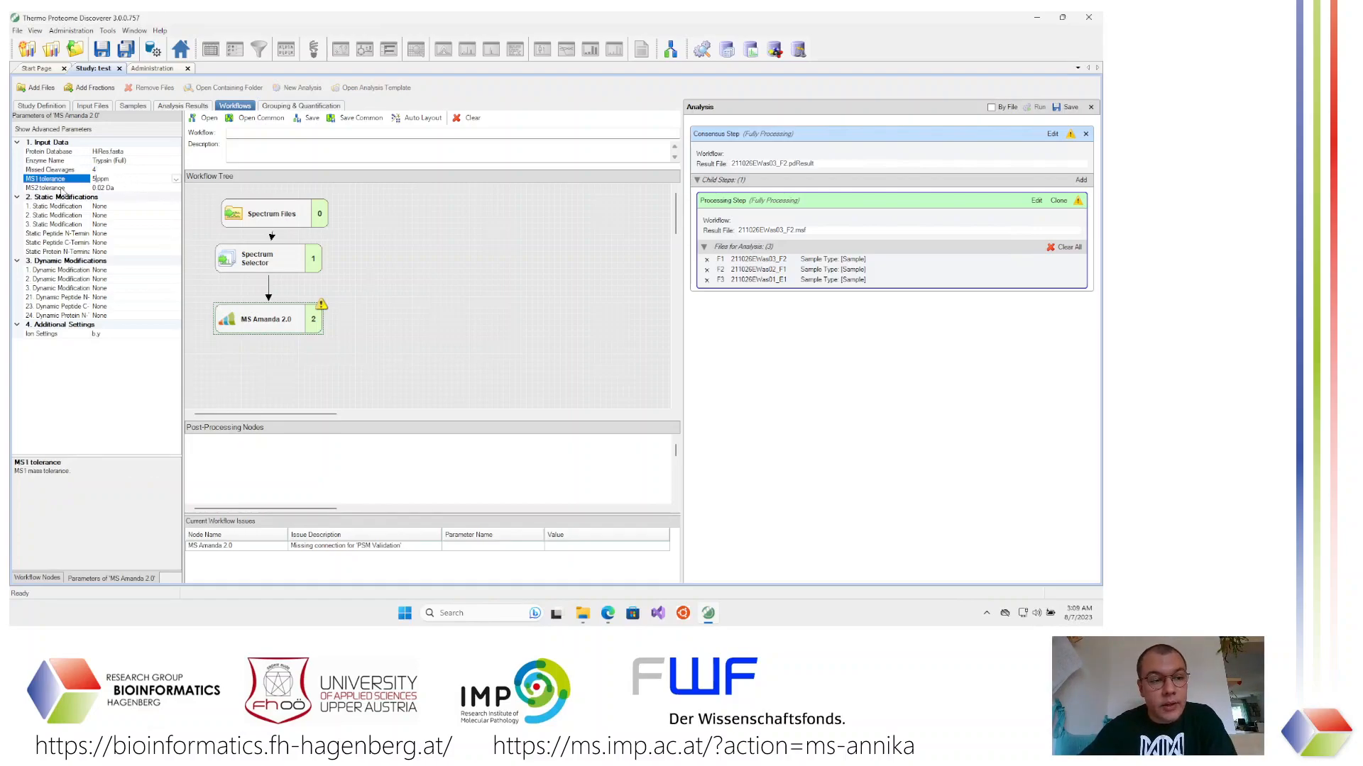
left_click(124, 188)
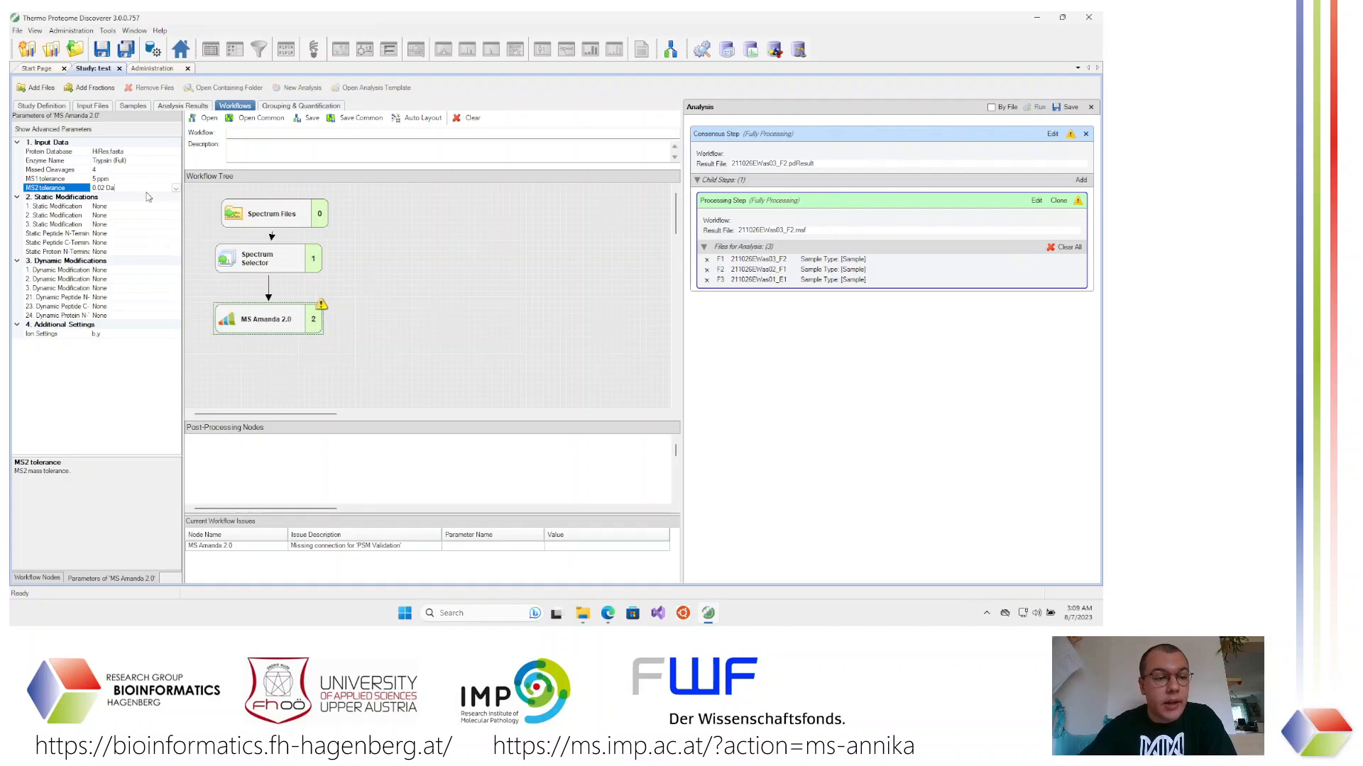
key("BackSpace")
key("BackSpace")
key("BackSpace")
key("BackSpace")
key("BackSpace")
key("BackSpace")
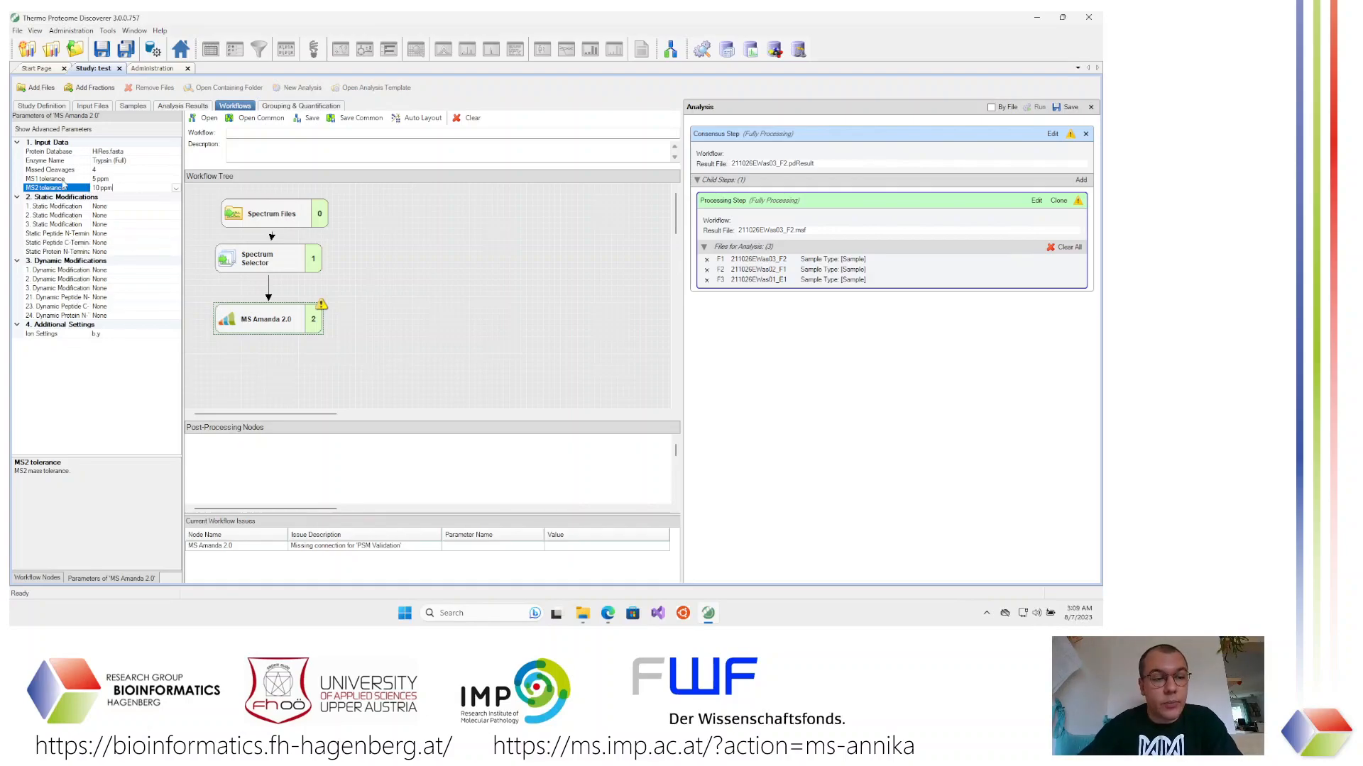
Show the MS Amanda 2.0 node's advanced parameters and set its first static modification to Carbamidomethyl / +57.021 Da on C
left_click(64, 129)
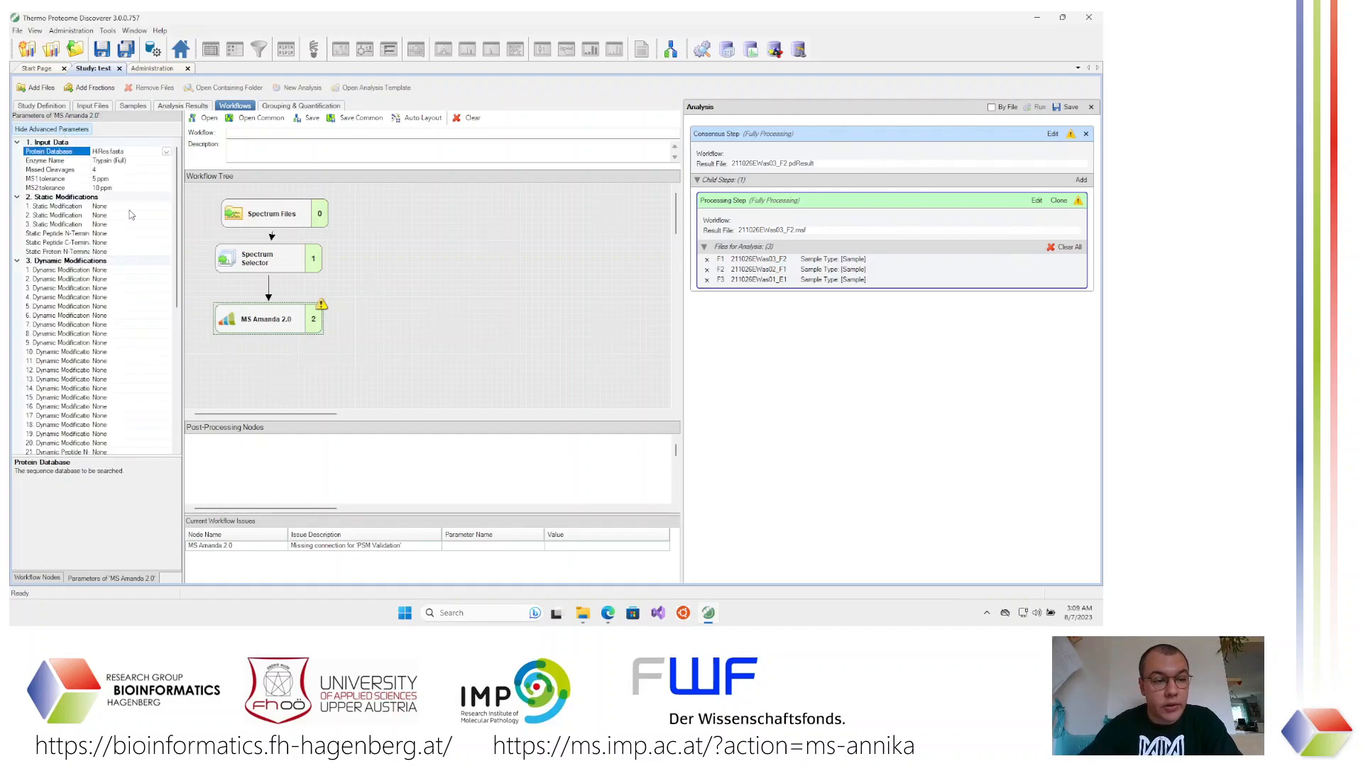
left_click(135, 206)
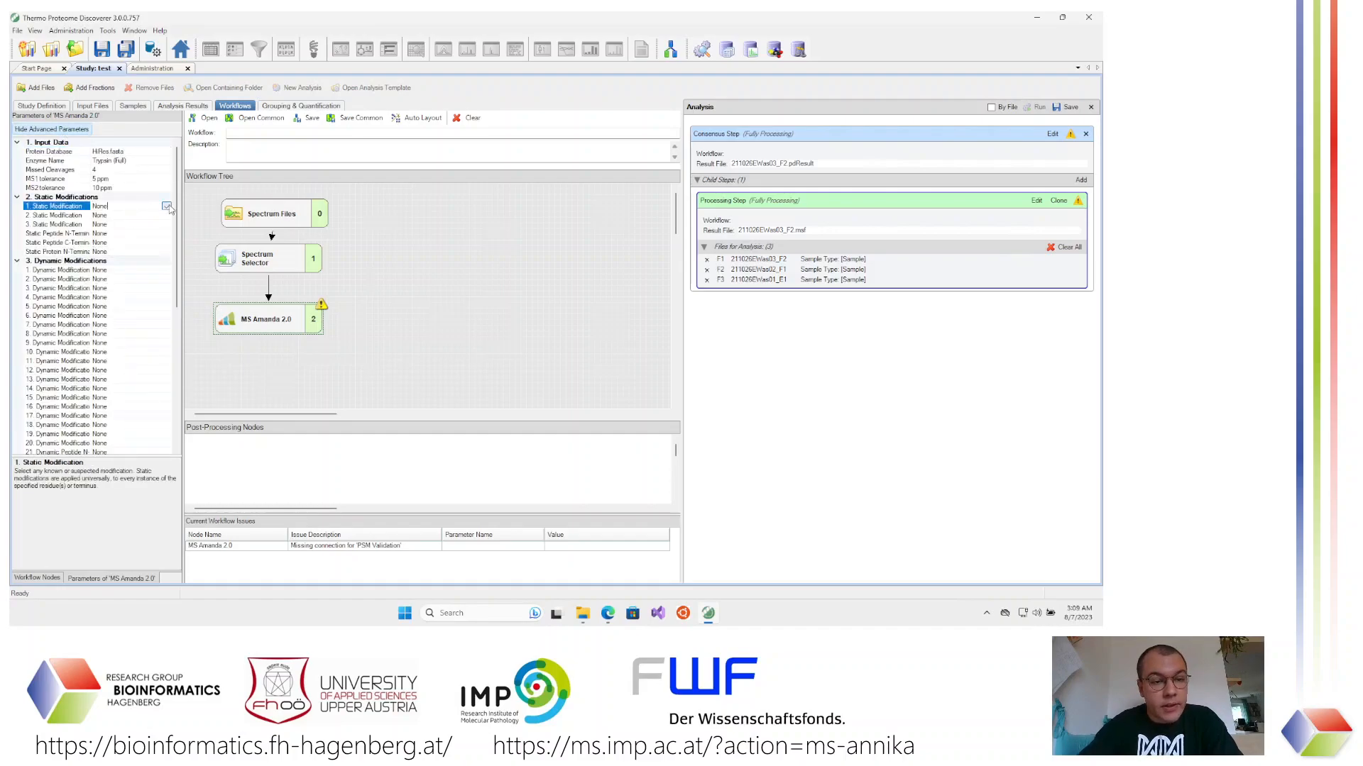
left_click(166, 207)
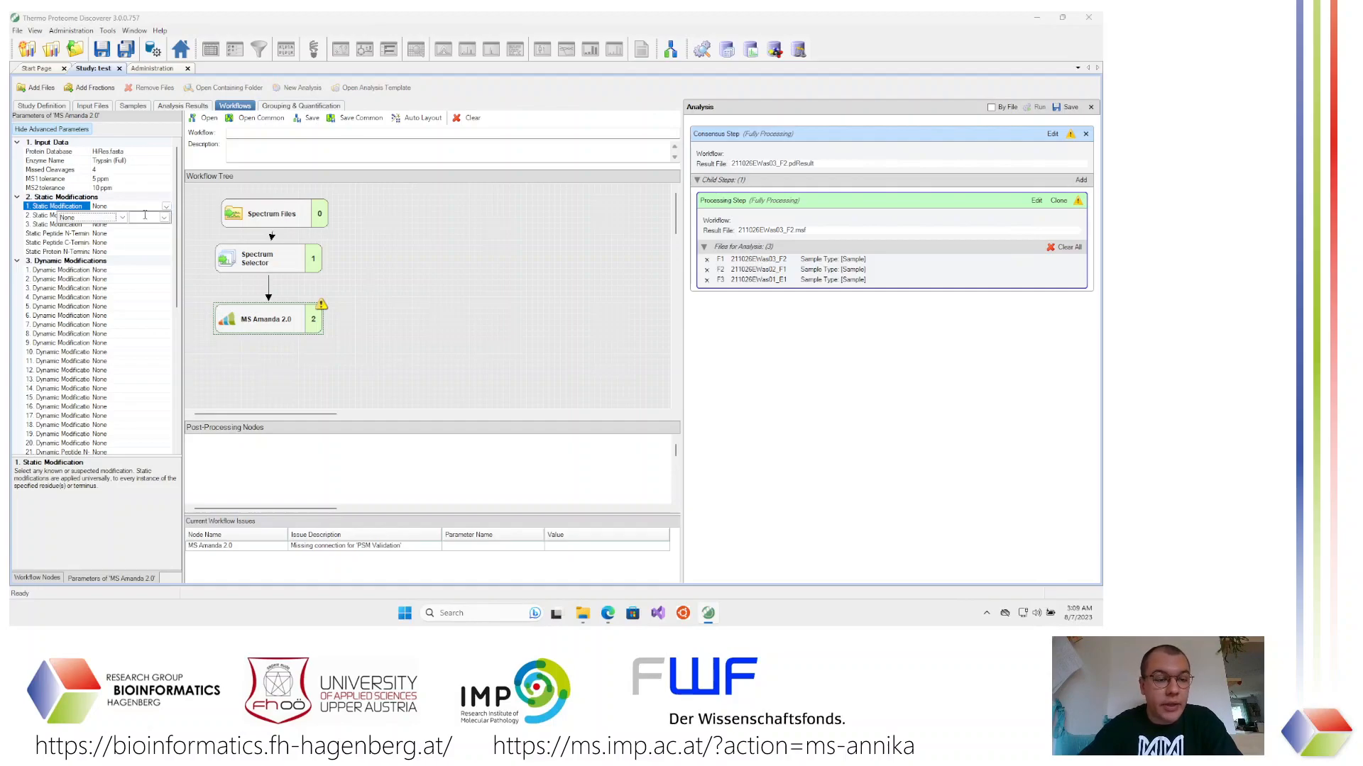
left_click(123, 218)
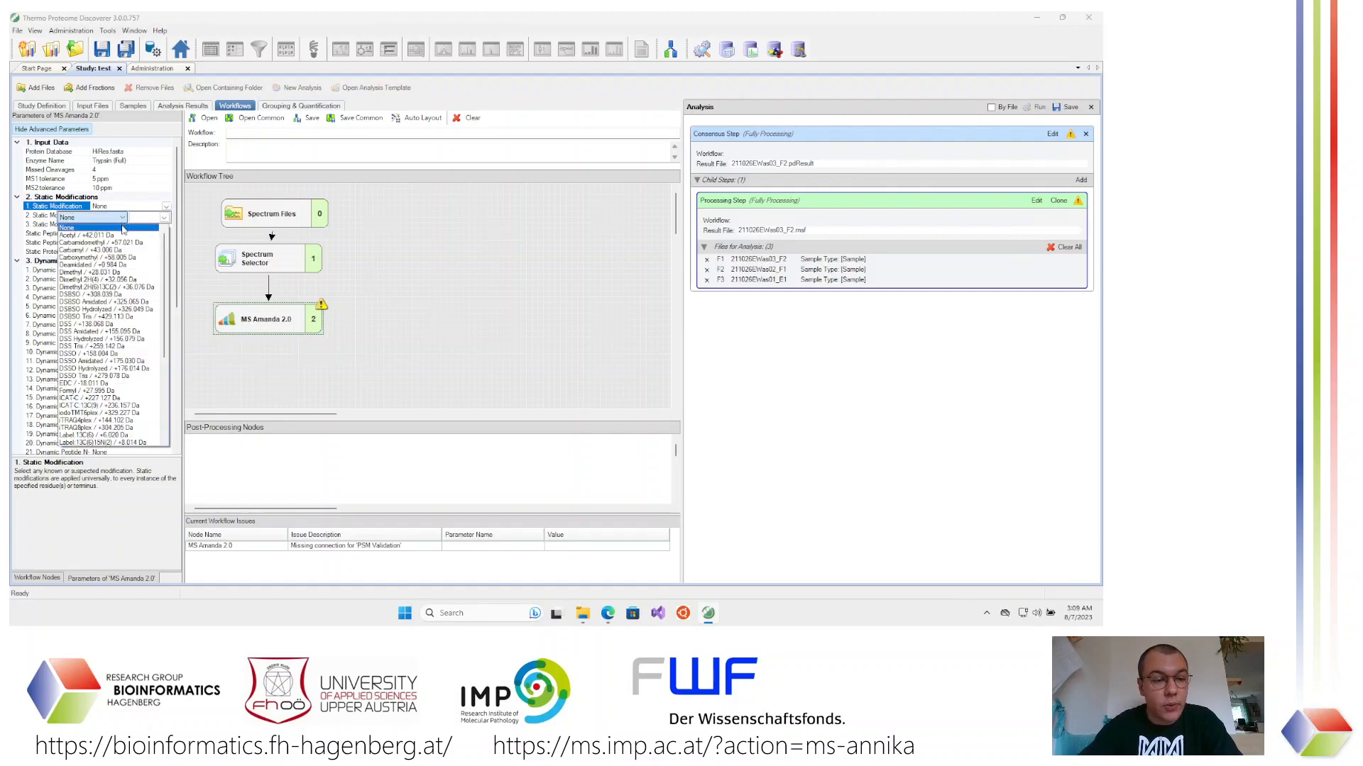
left_click(123, 244)
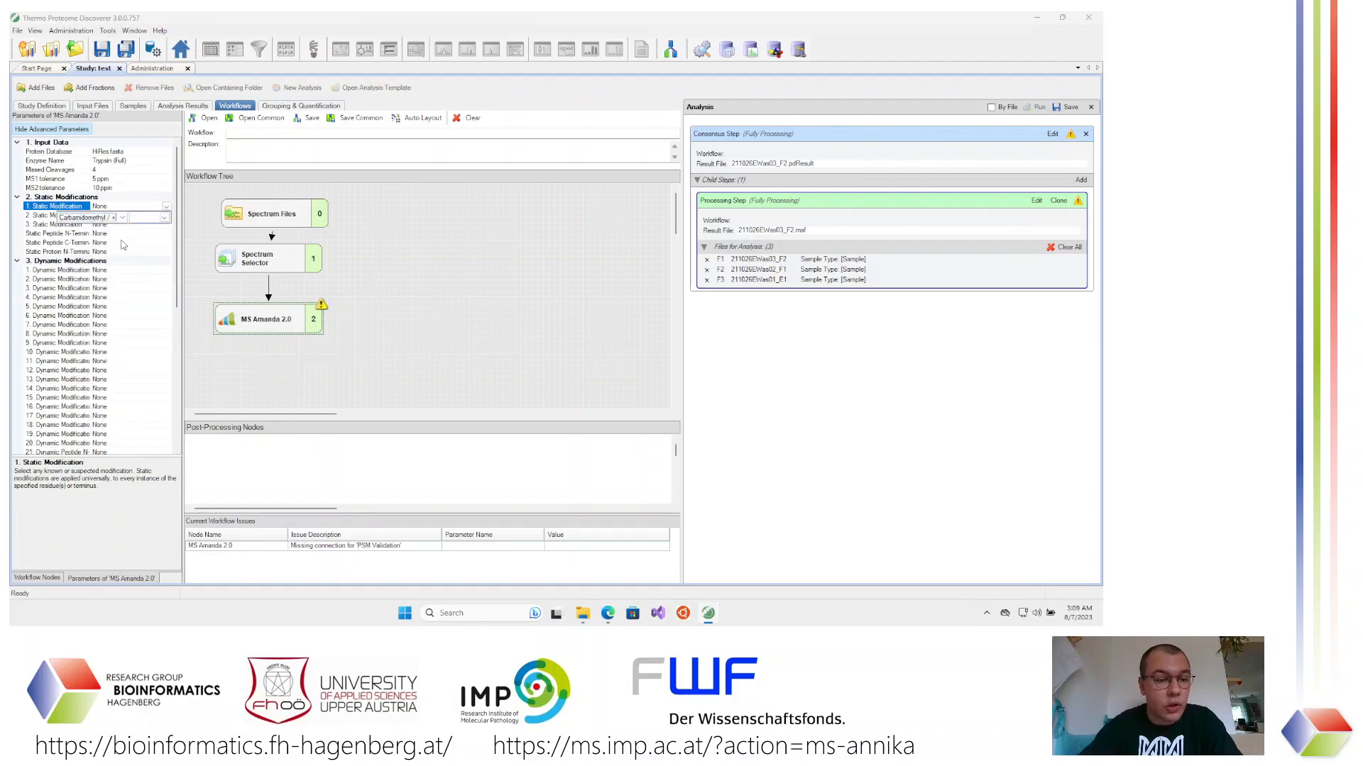
left_click(165, 219)
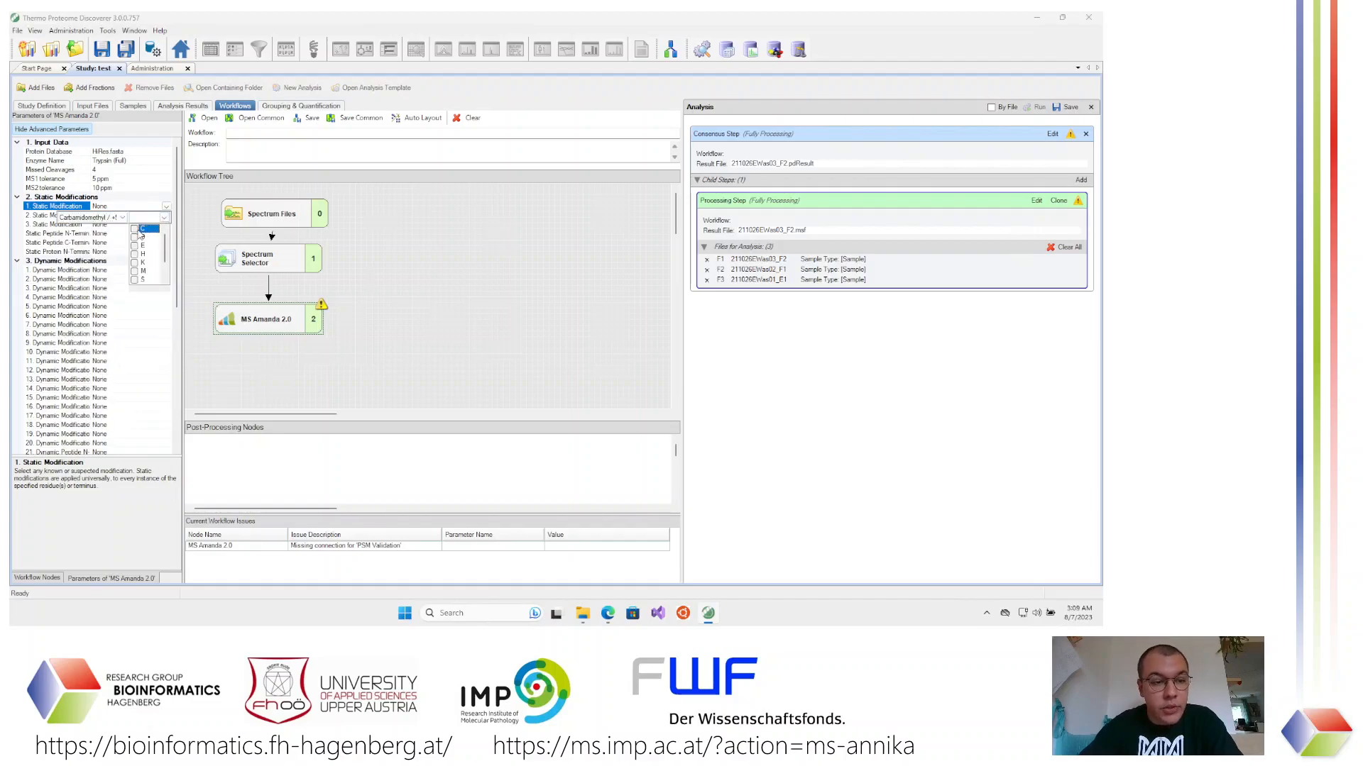
left_click(108, 244)
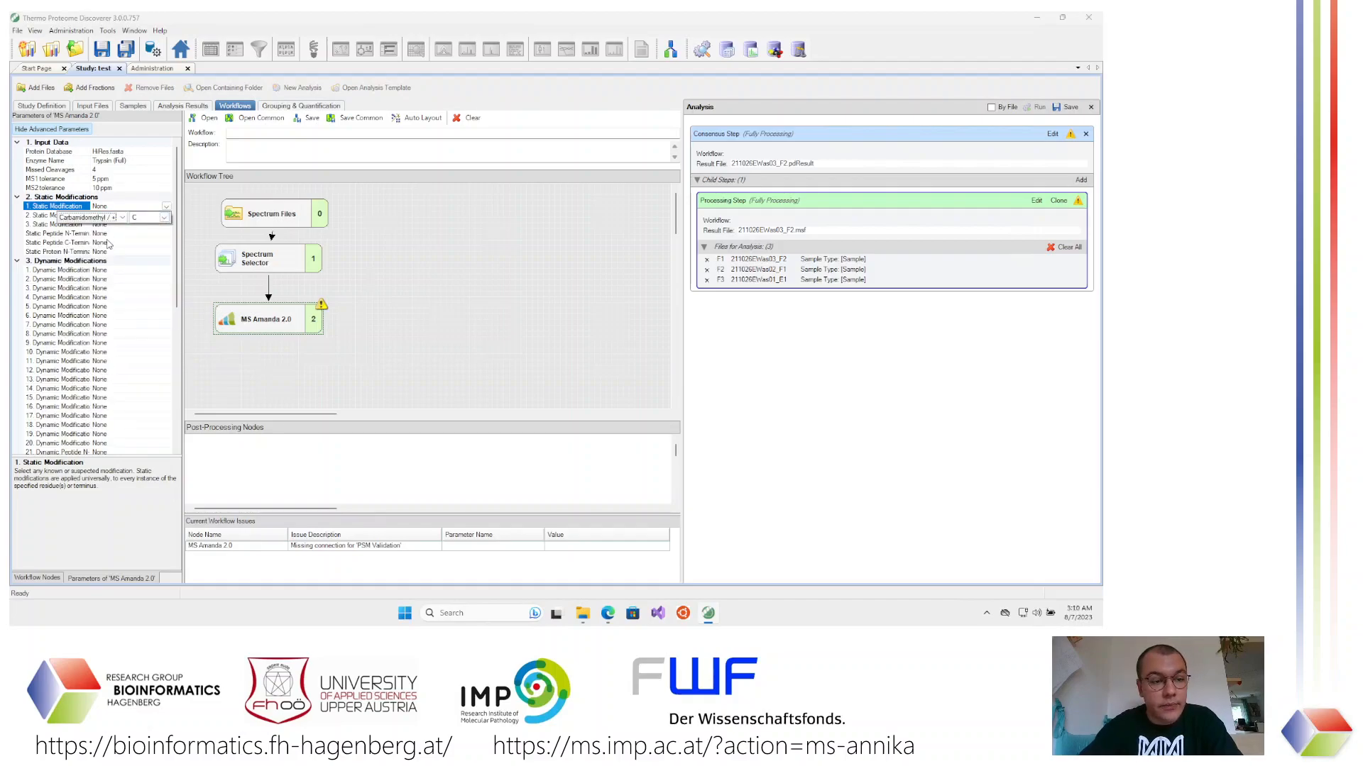
left_click(109, 245)
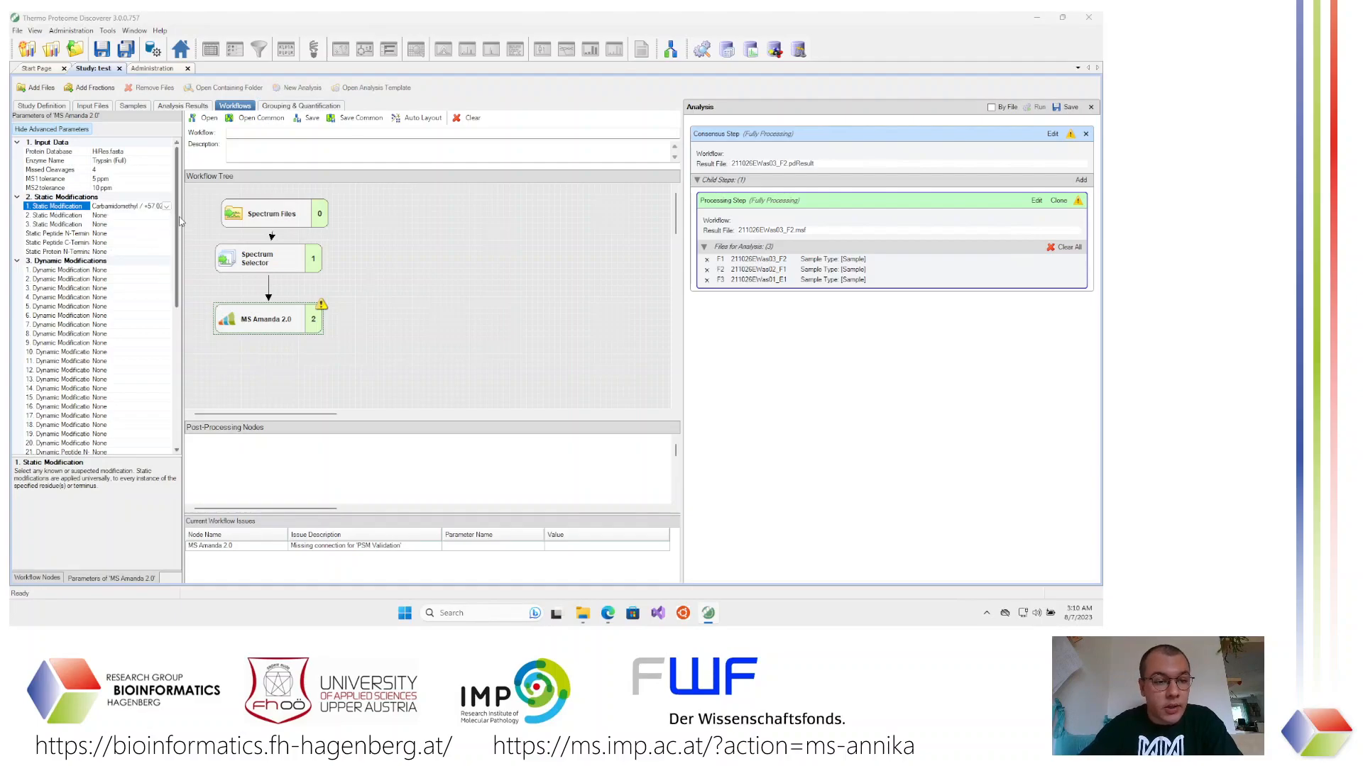
Set the first dynamic modification of the MS Amanda 2.0 node to Oxidation / +15.995 Da on M
left_click(112, 271)
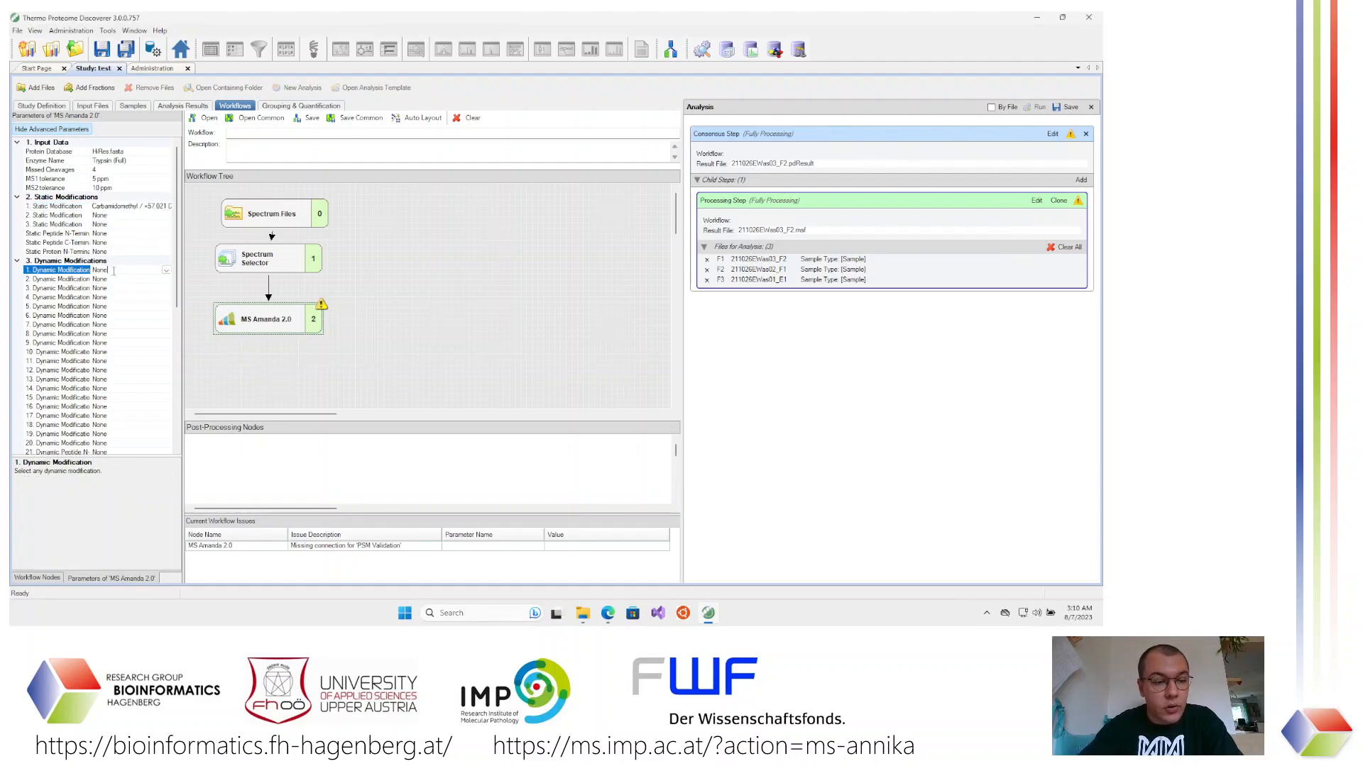
left_click(112, 271)
left_click(111, 282)
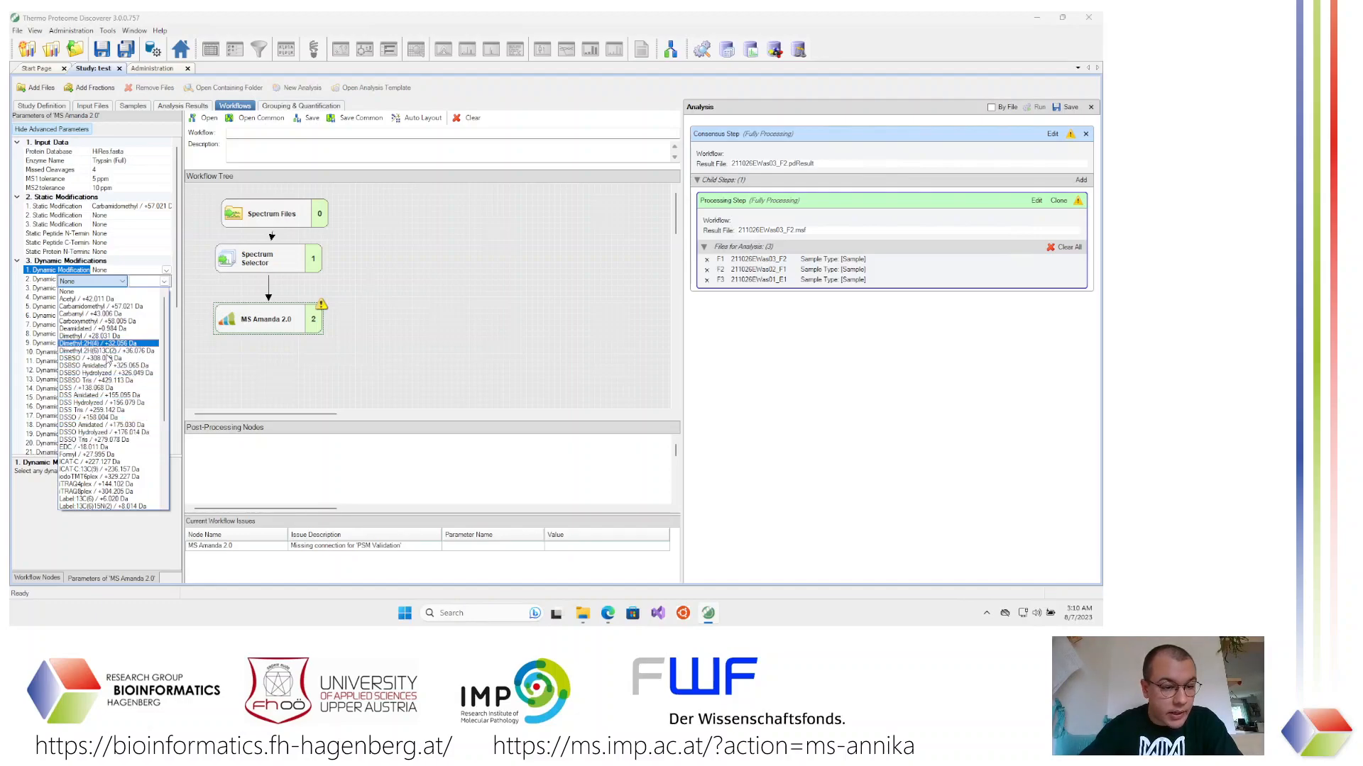
scroll(109, 409, "down", 3)
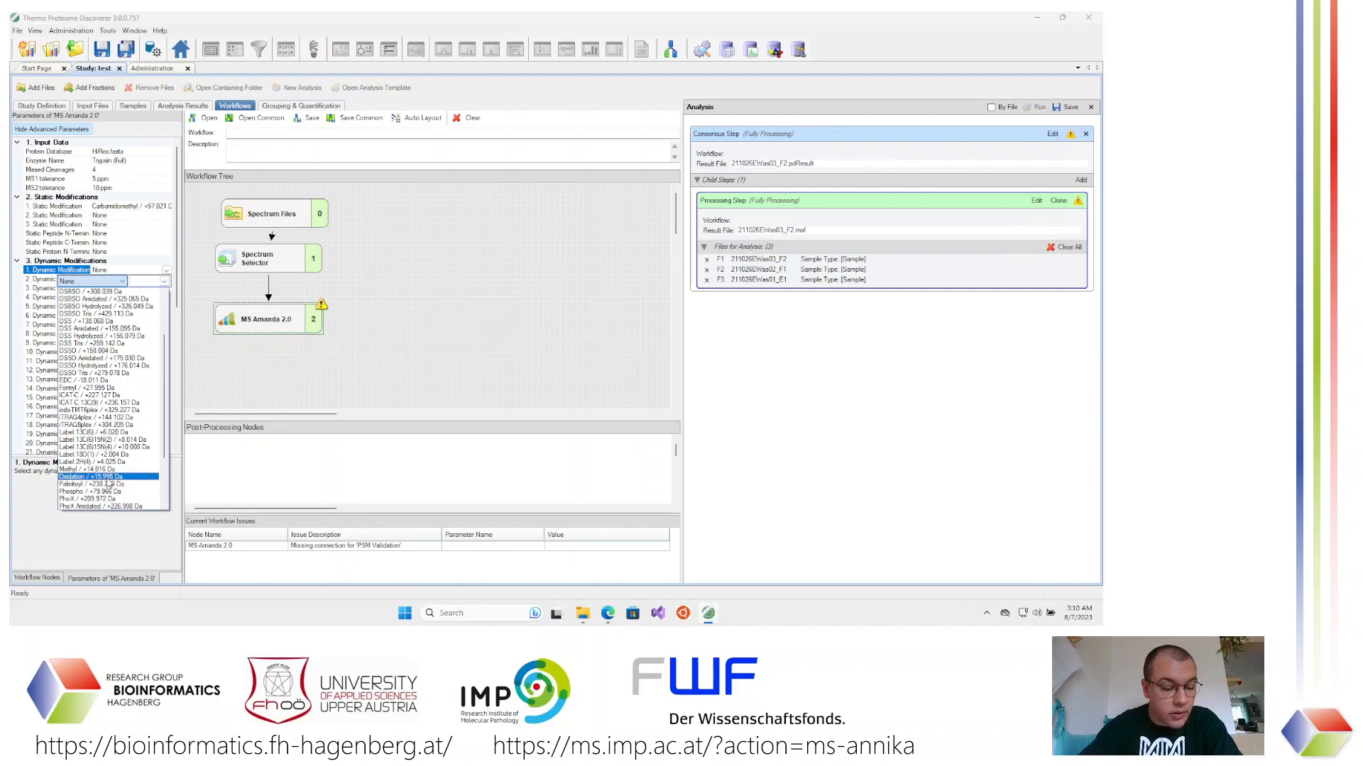
left_click(92, 477)
left_click(164, 282)
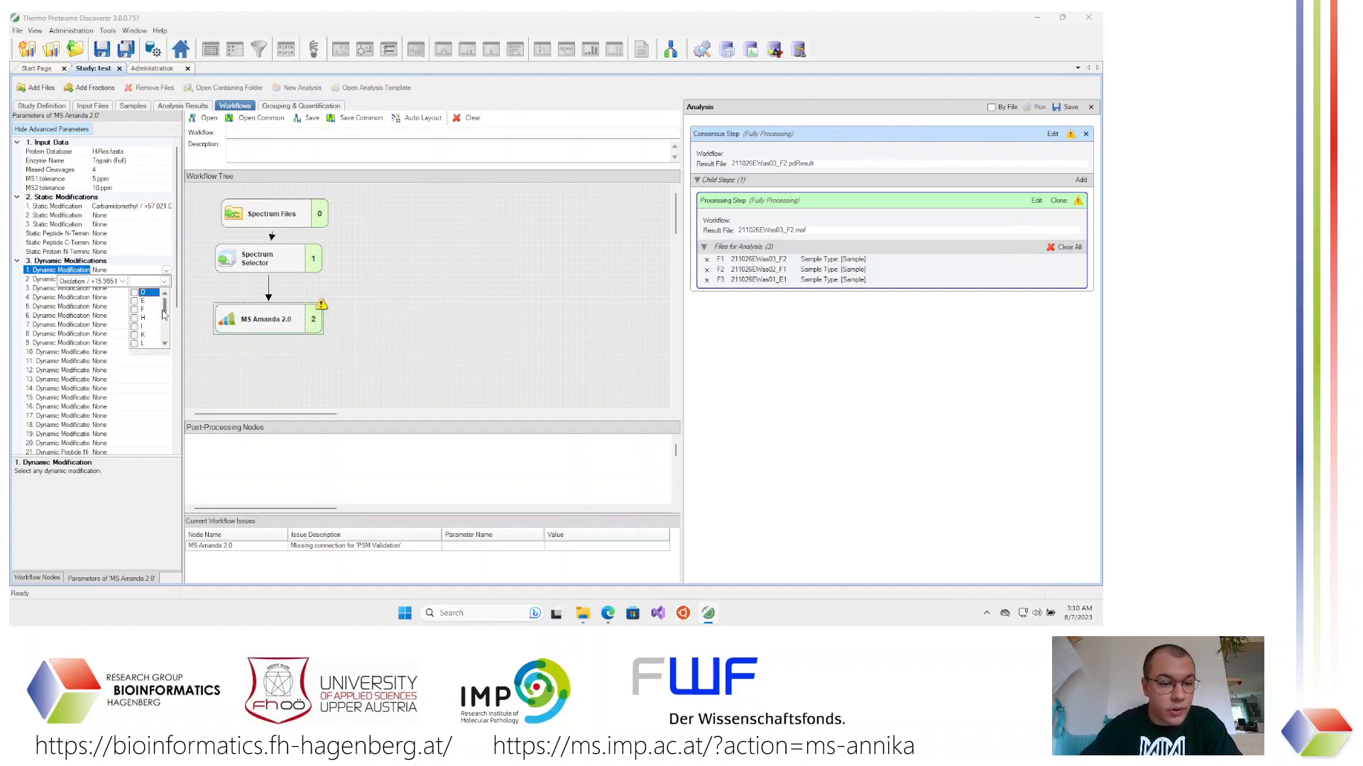
left_click_drag(167, 315, 165, 327)
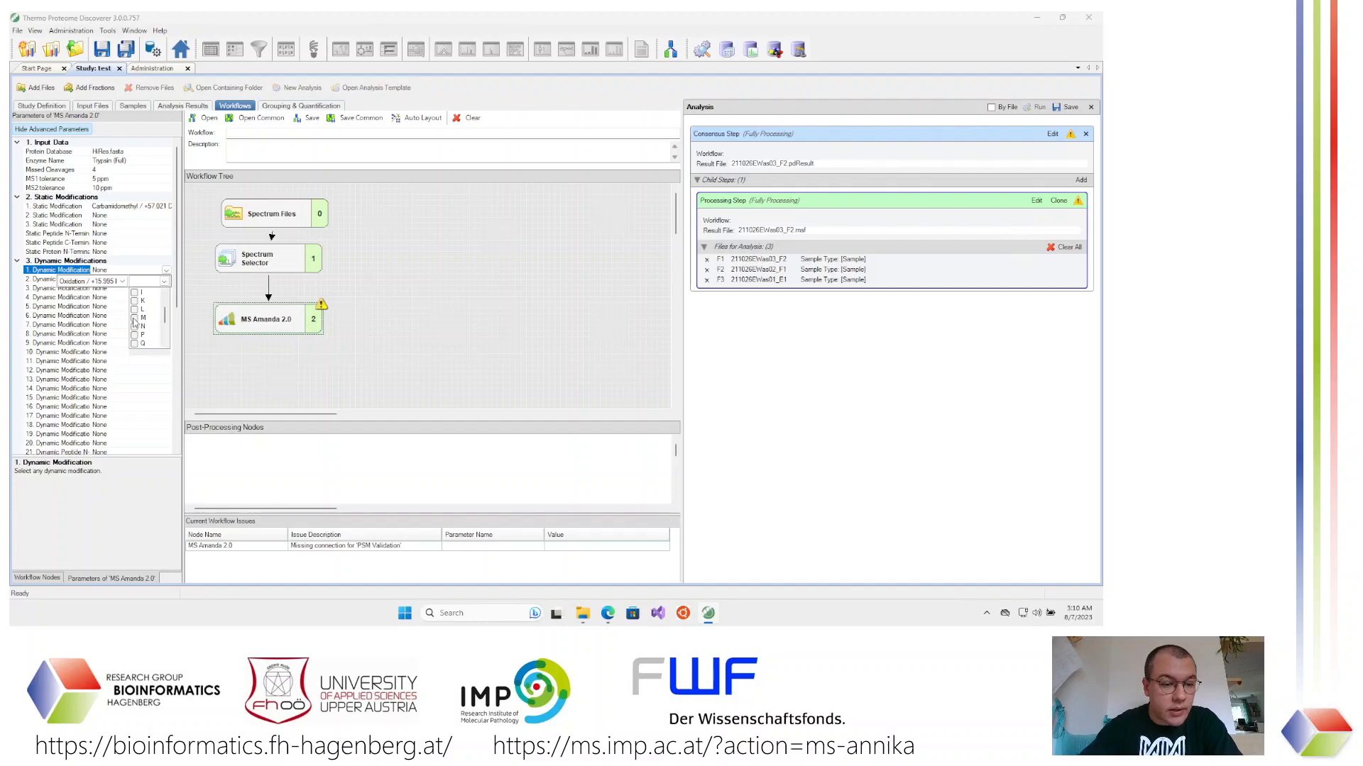
left_click(134, 318)
left_click(114, 316)
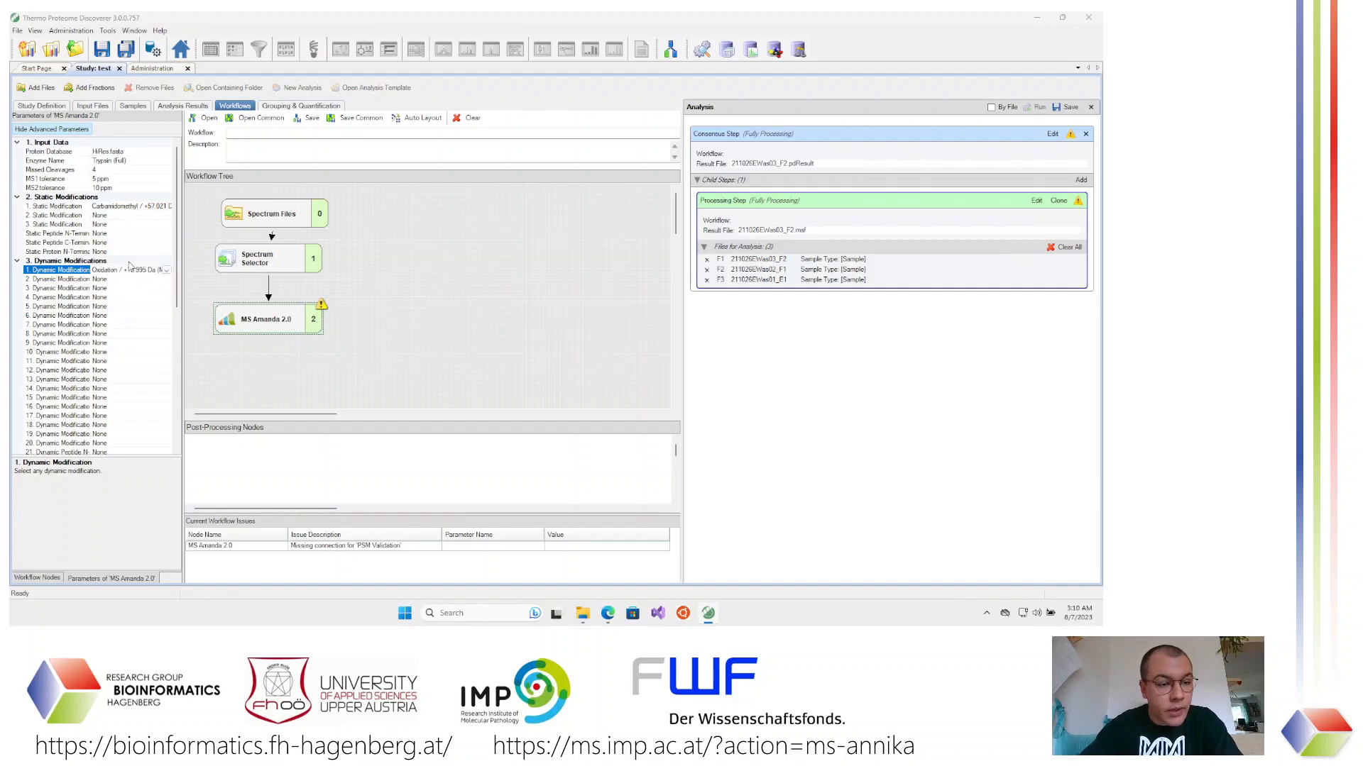
Set the second dynamic modification of the MS Amanda 2.0 node to DSSO Amidated / +175.030 Da on K
left_click(111, 279)
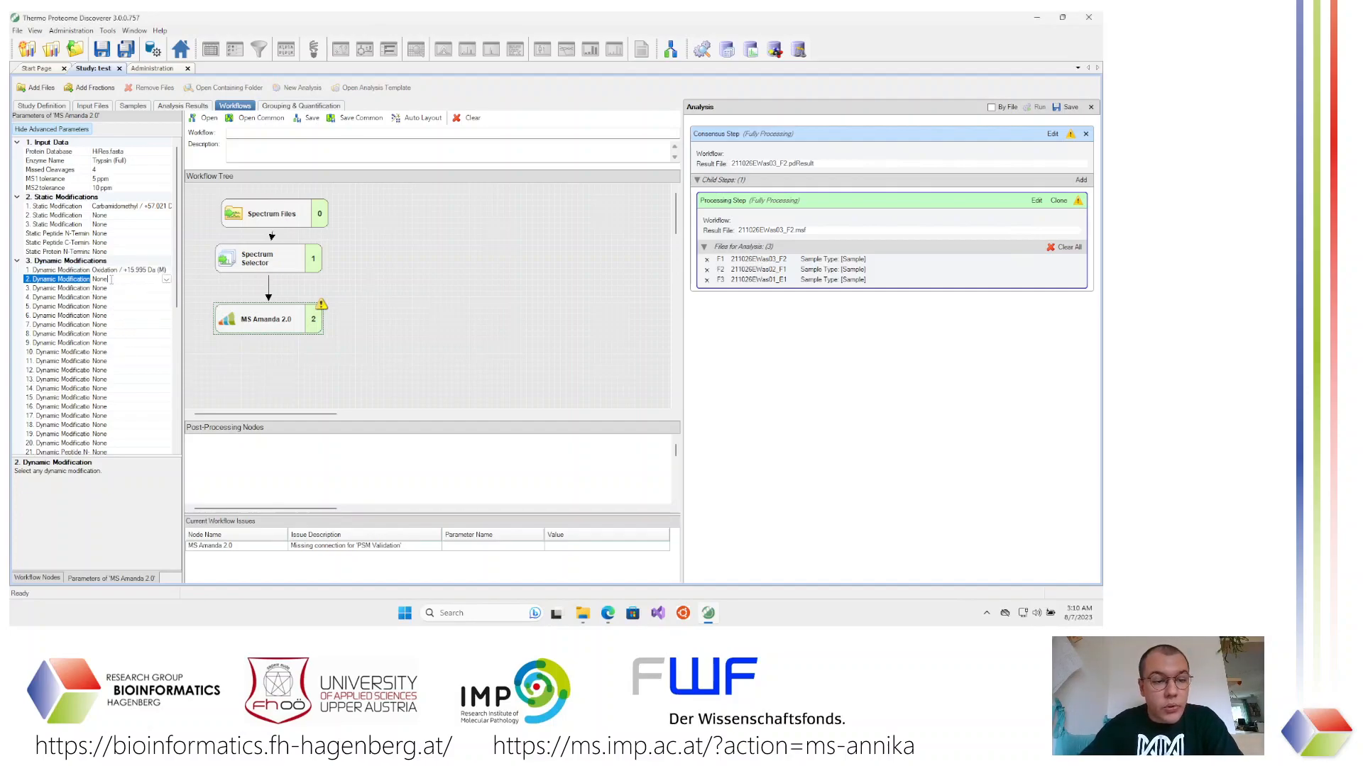
left_click(268, 328)
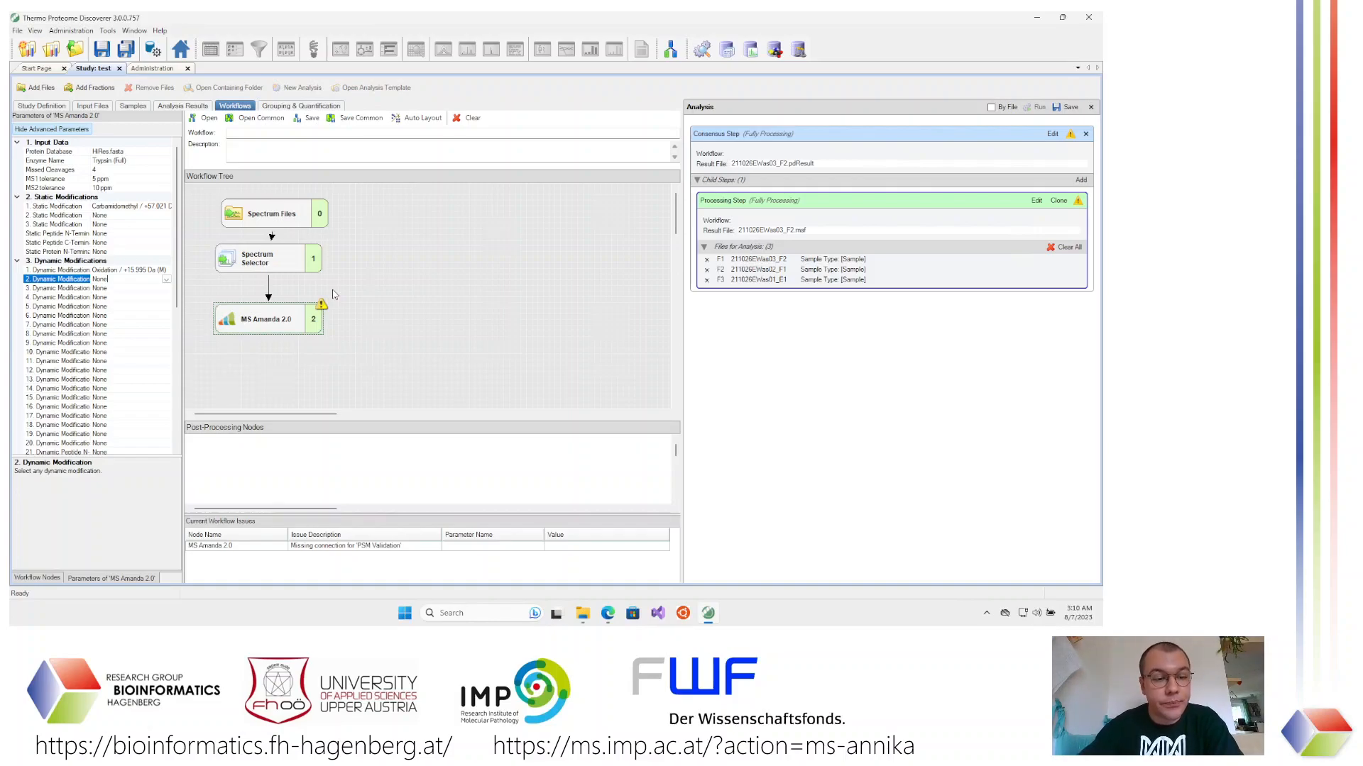
left_click(167, 281)
left_click(108, 291)
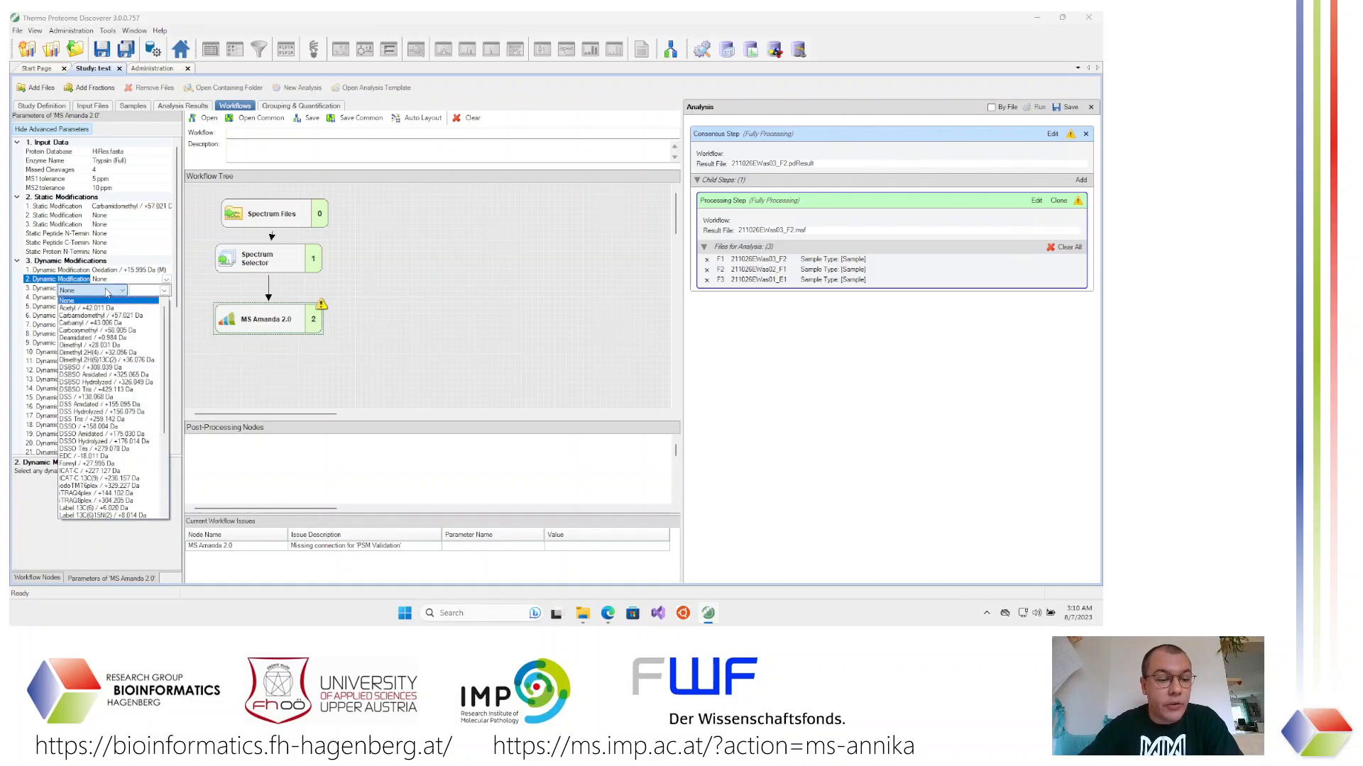
left_click(129, 434)
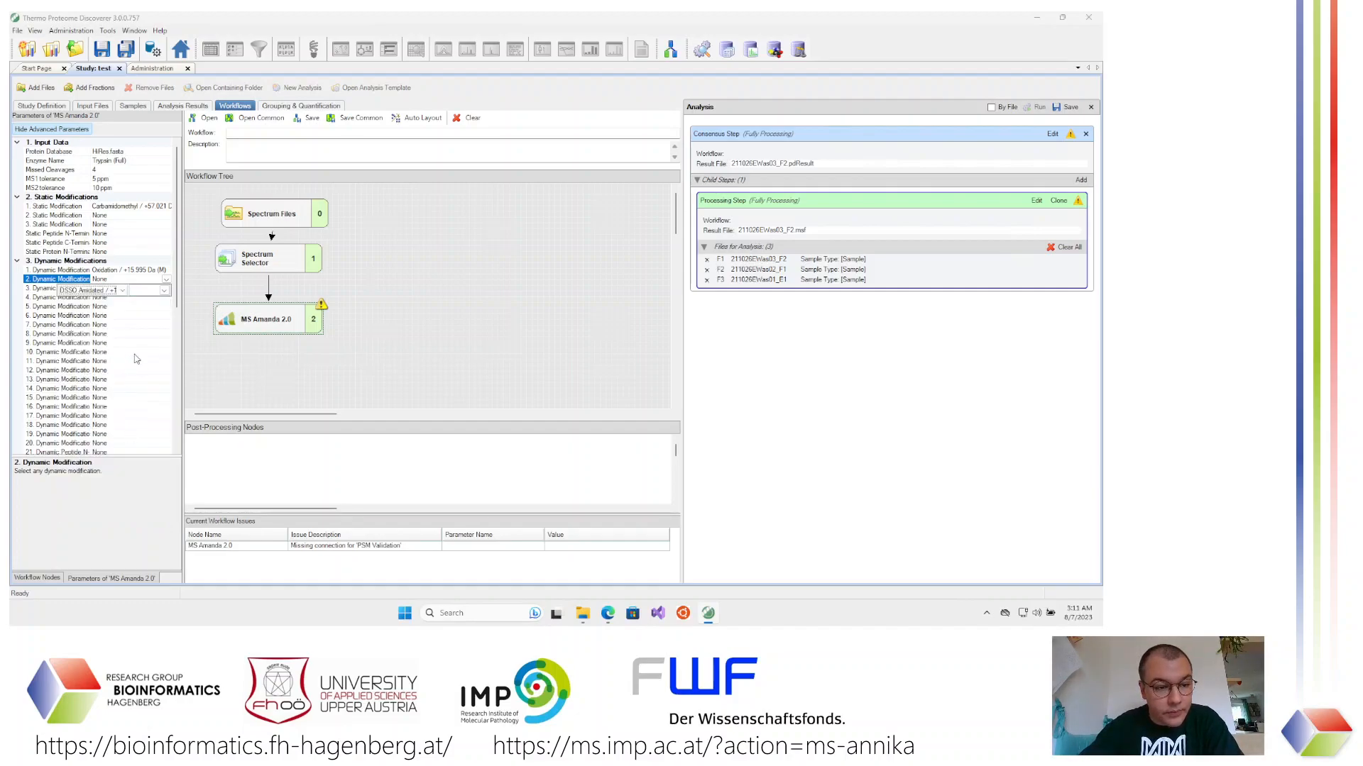
left_click(165, 291)
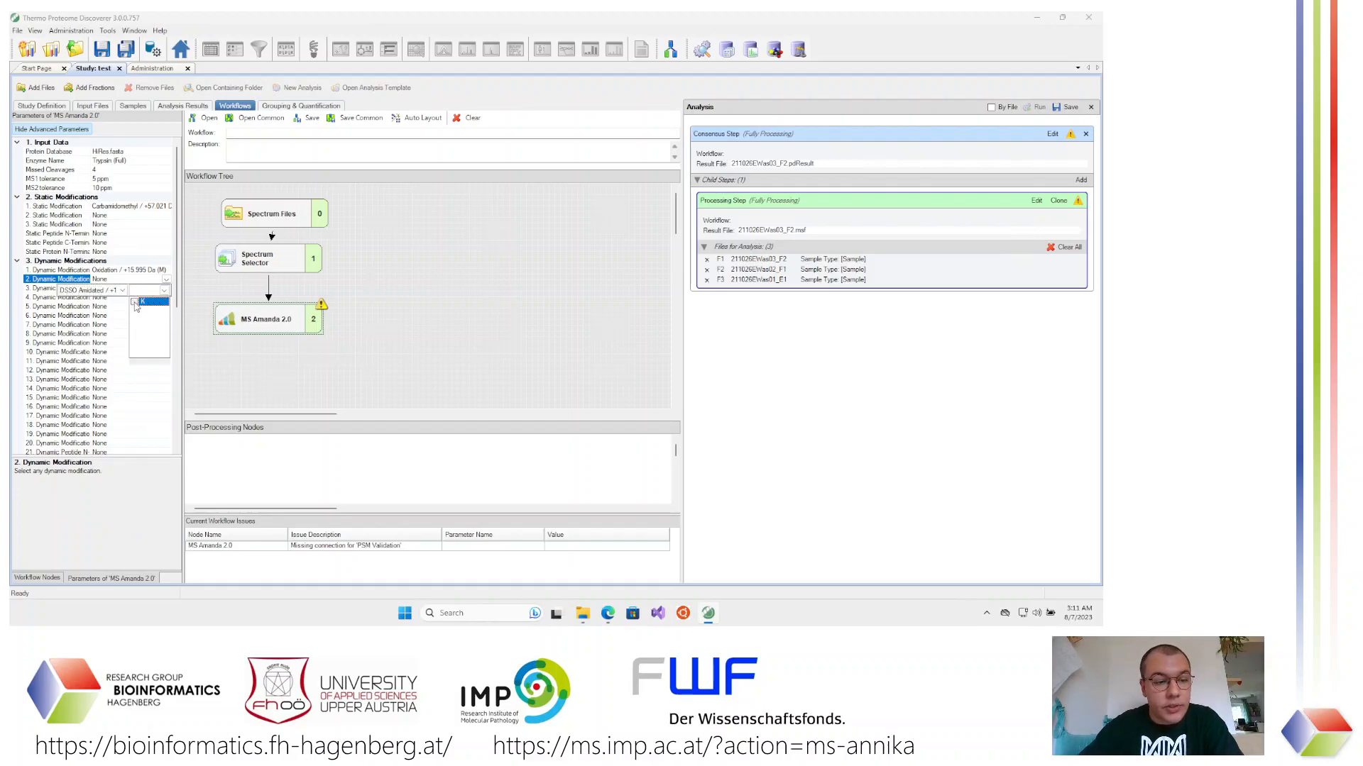
left_click(135, 302)
left_click(118, 319)
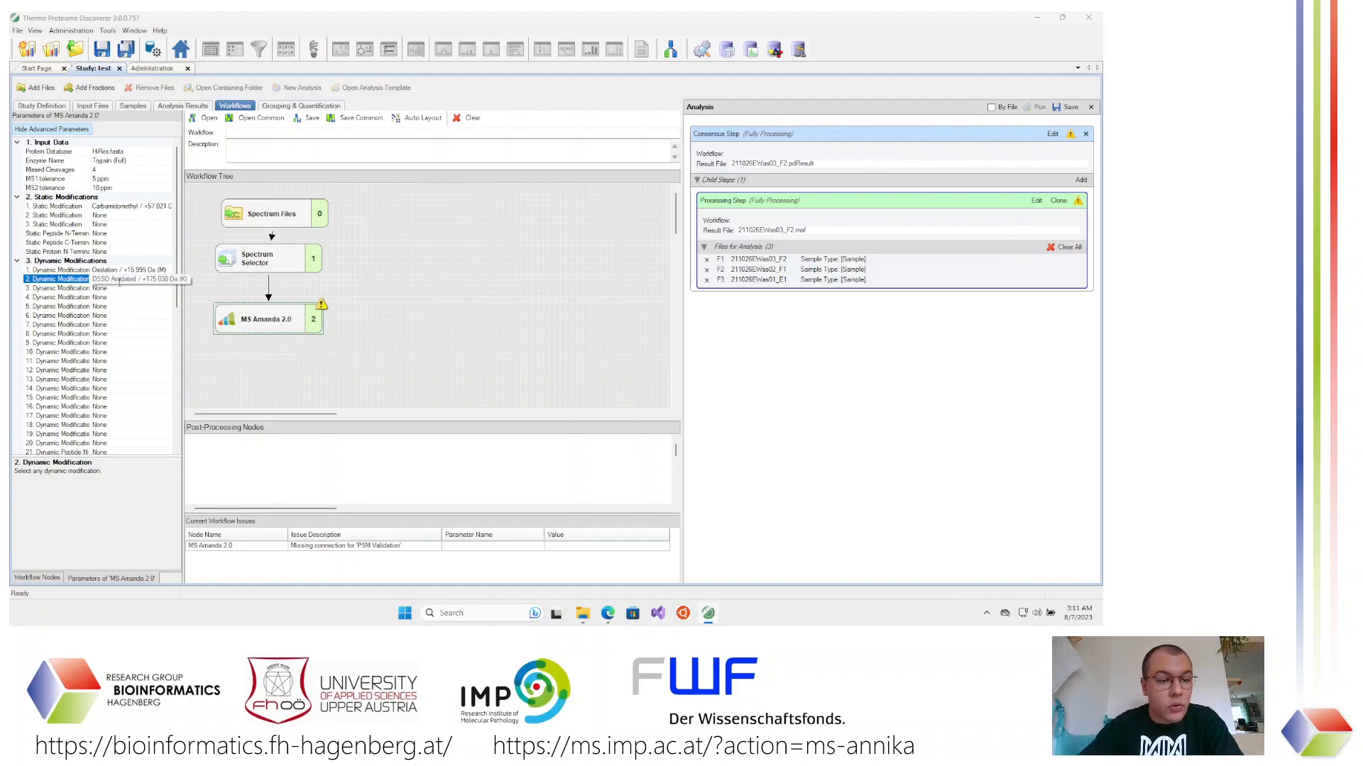
Set the third dynamic modification of the MS Amanda 2.0 node to DSSO Hydrolyzed / +176.014 Da on K
left_click(49, 130)
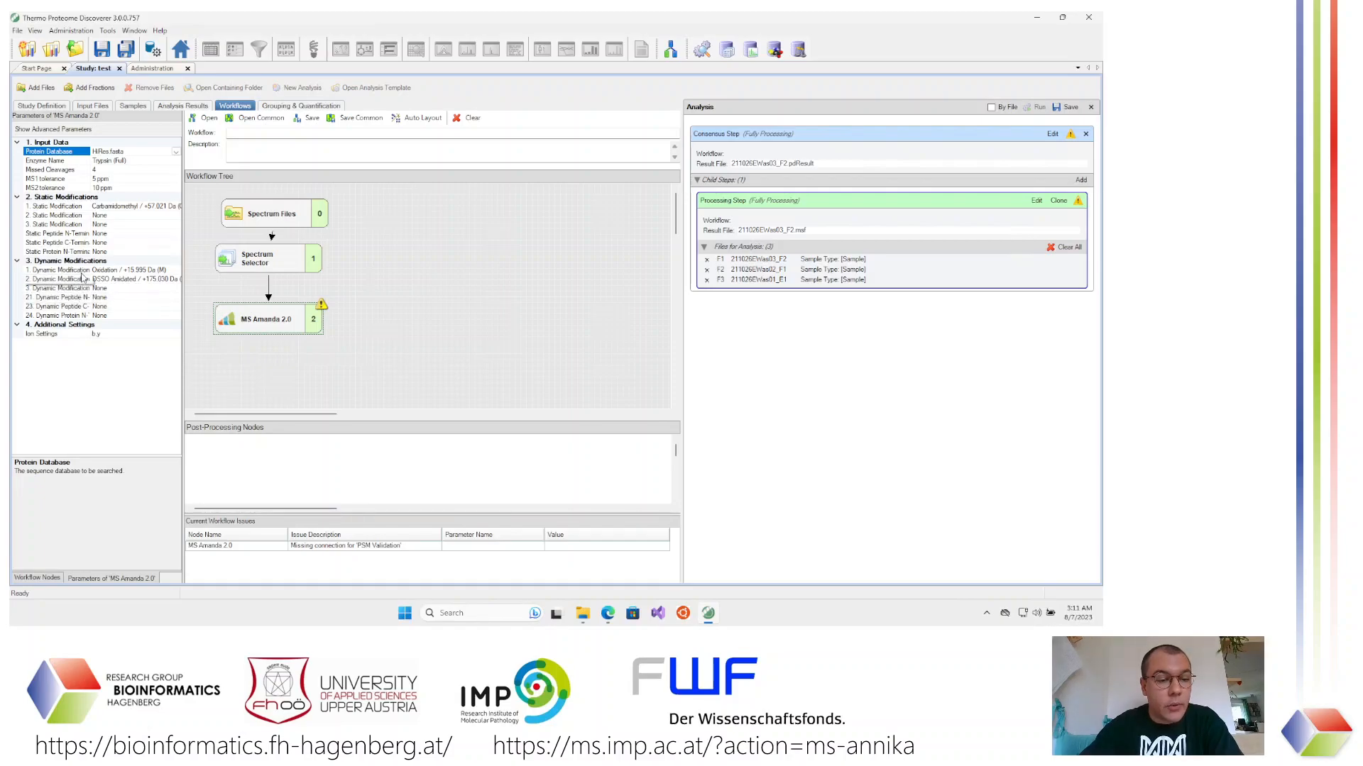
left_click(45, 130)
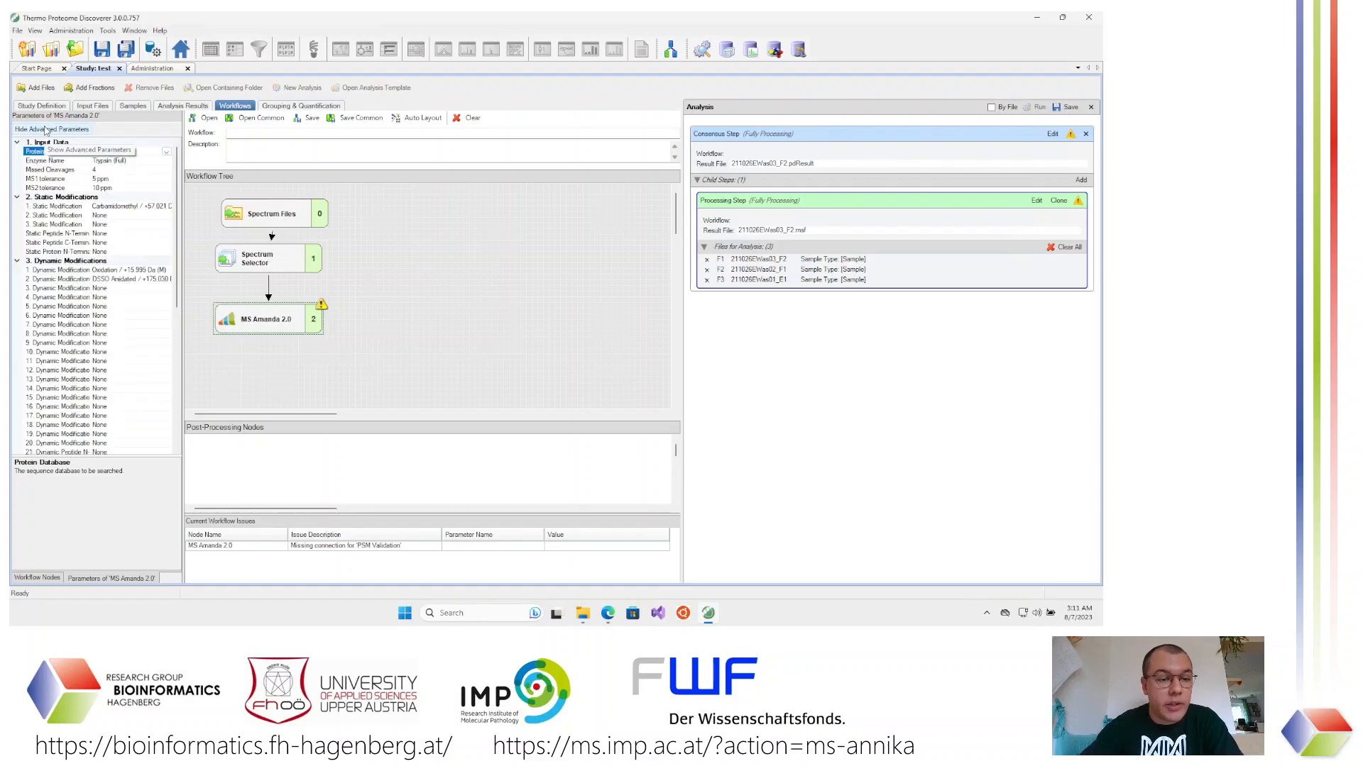
left_click(110, 289)
left_click(166, 289)
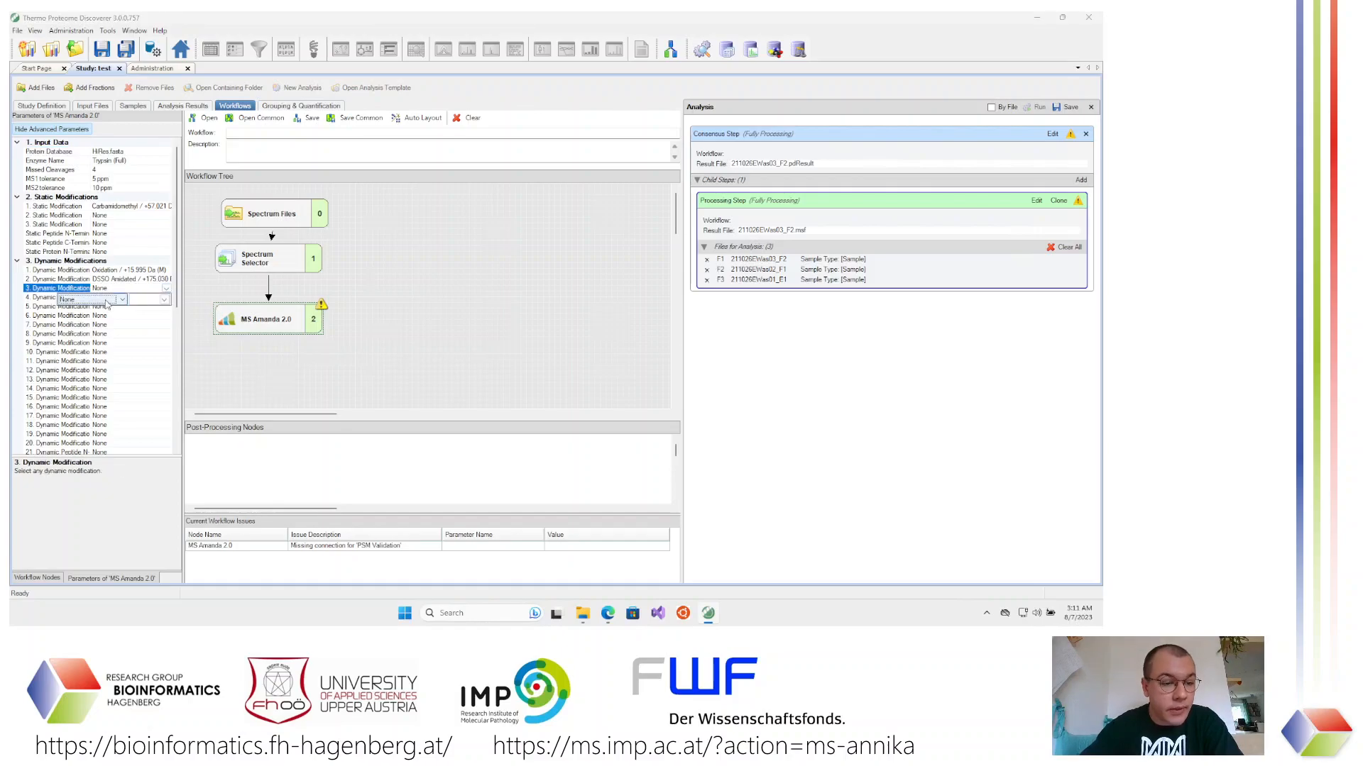
left_click(92, 300)
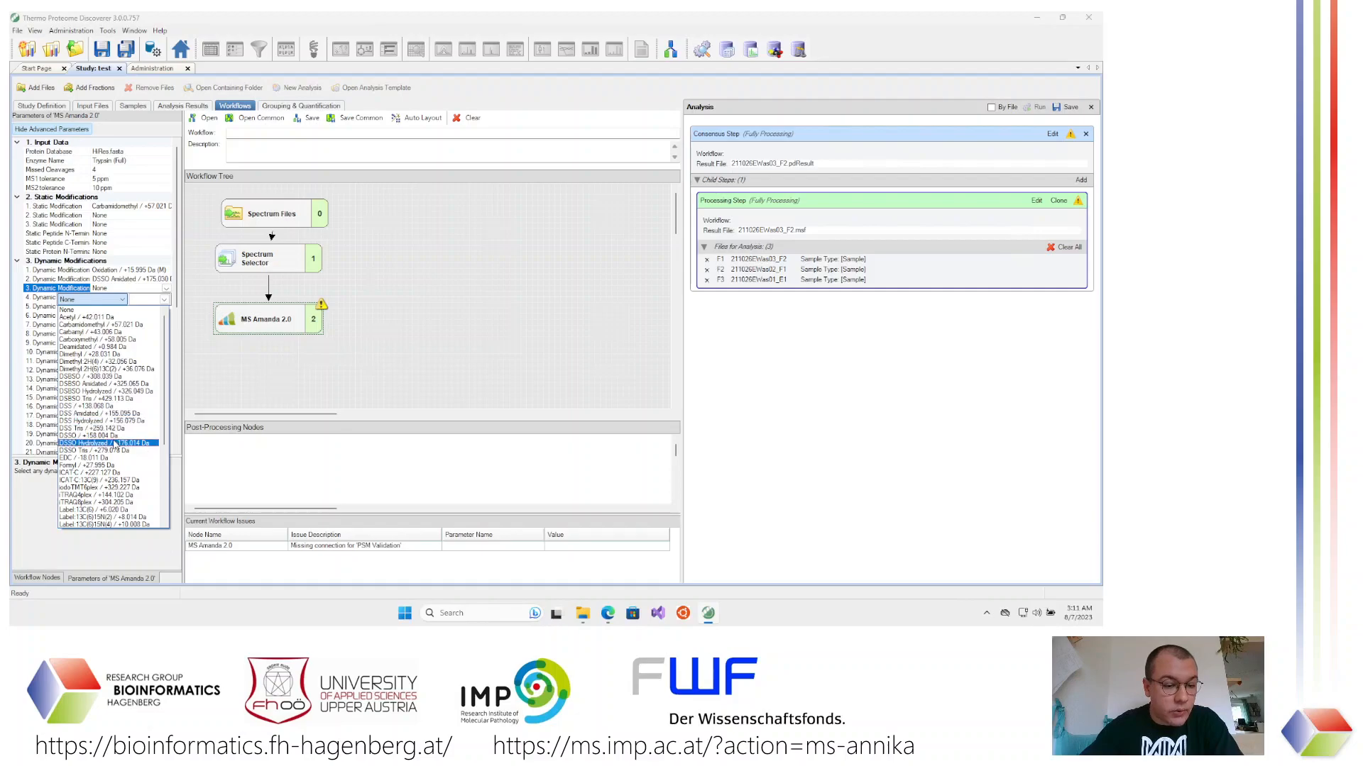
left_click(114, 443)
left_click(164, 300)
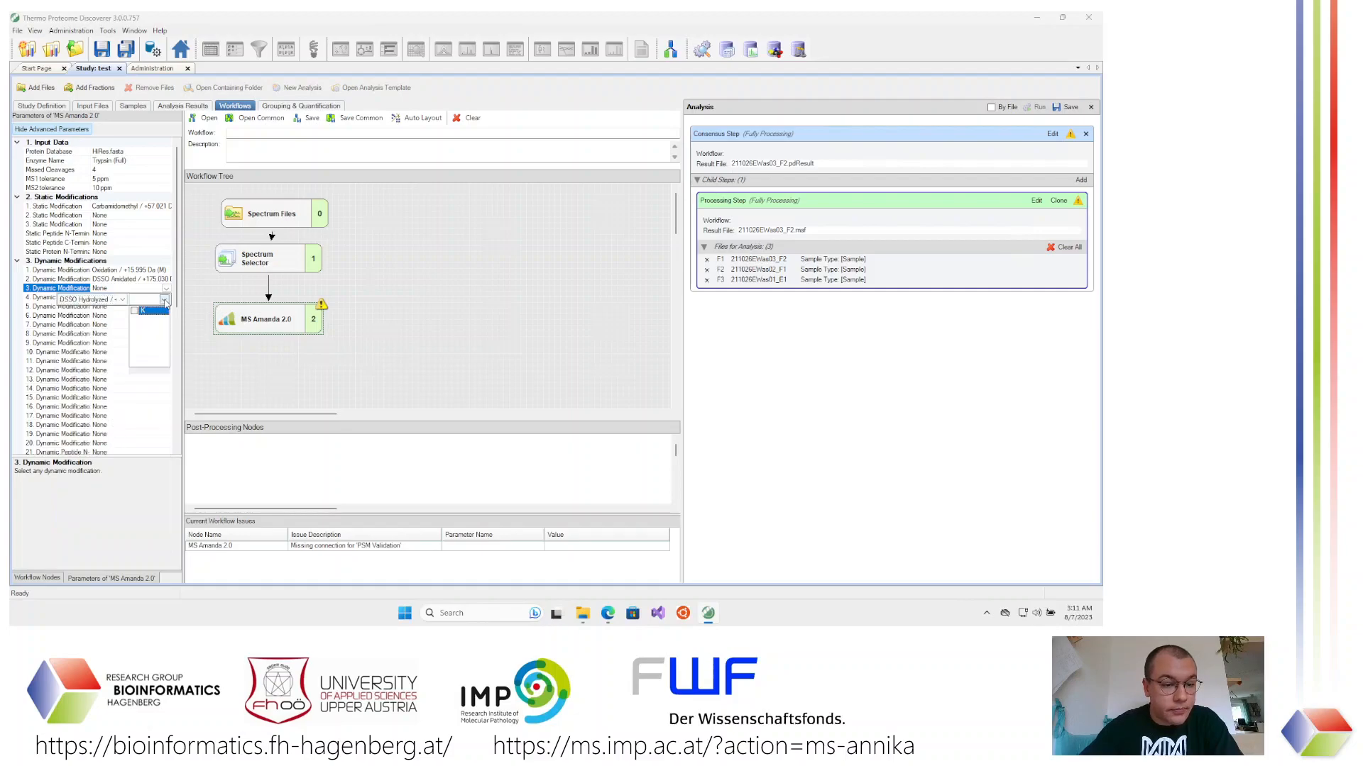
left_click(135, 312)
left_click(115, 330)
Set the fourth dynamic modification of the MS Amanda 2.0 node to DSSO Tris / +279.078 Da on K
left_click(119, 298)
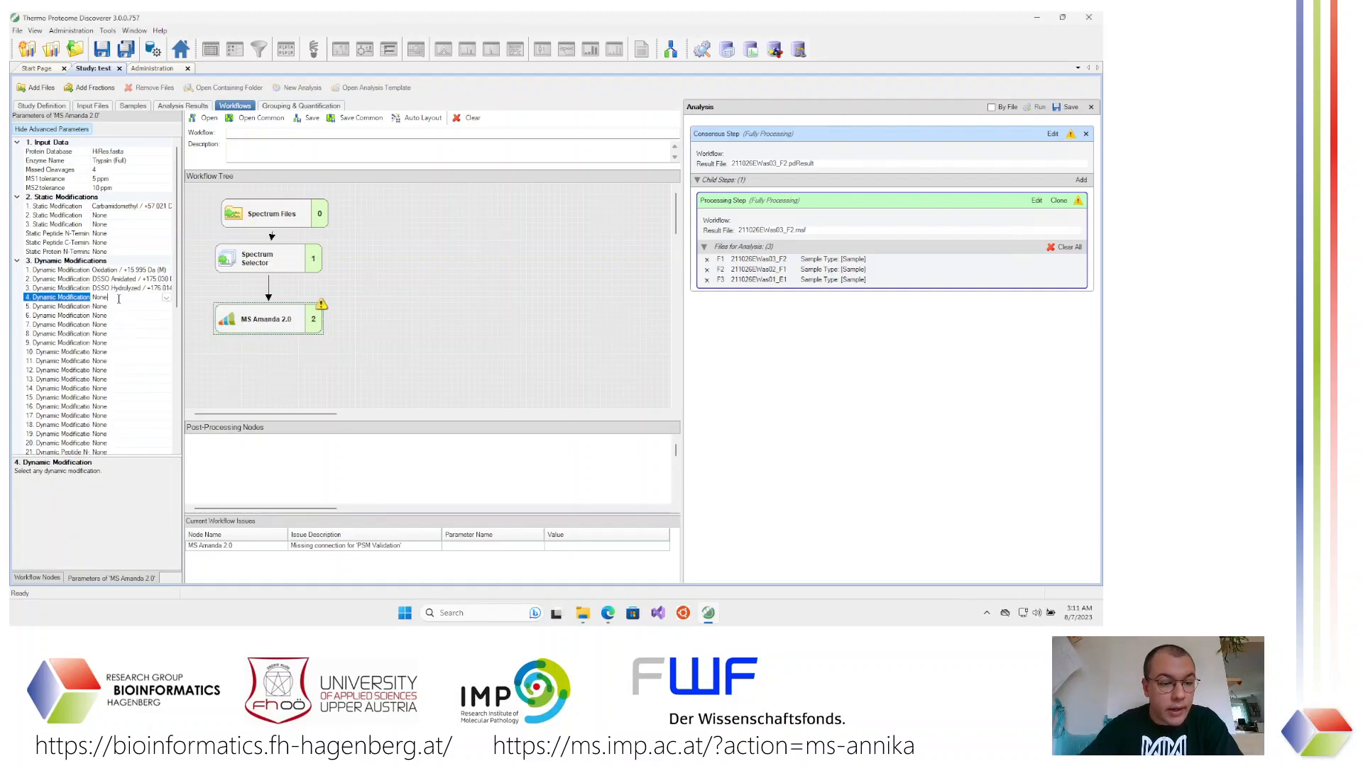
left_click(166, 298)
left_click(106, 308)
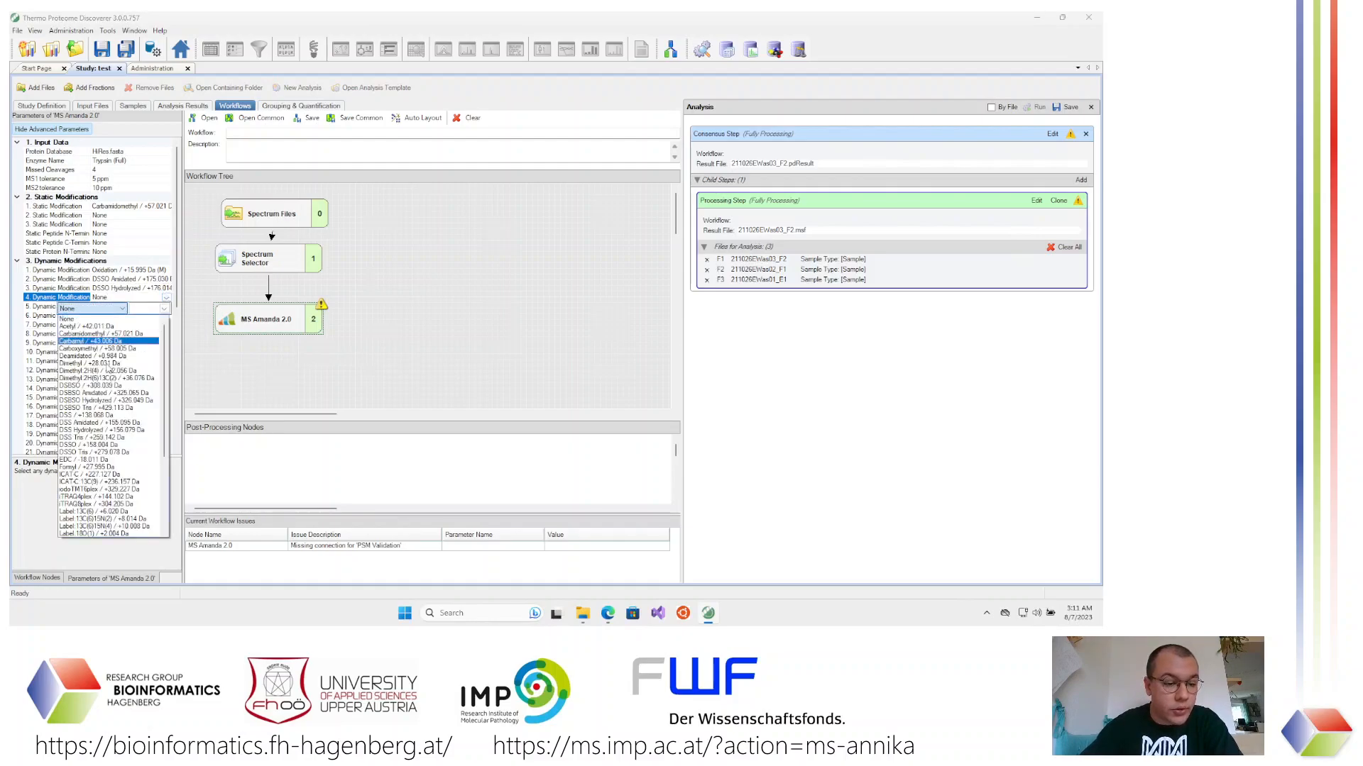
left_click(123, 452)
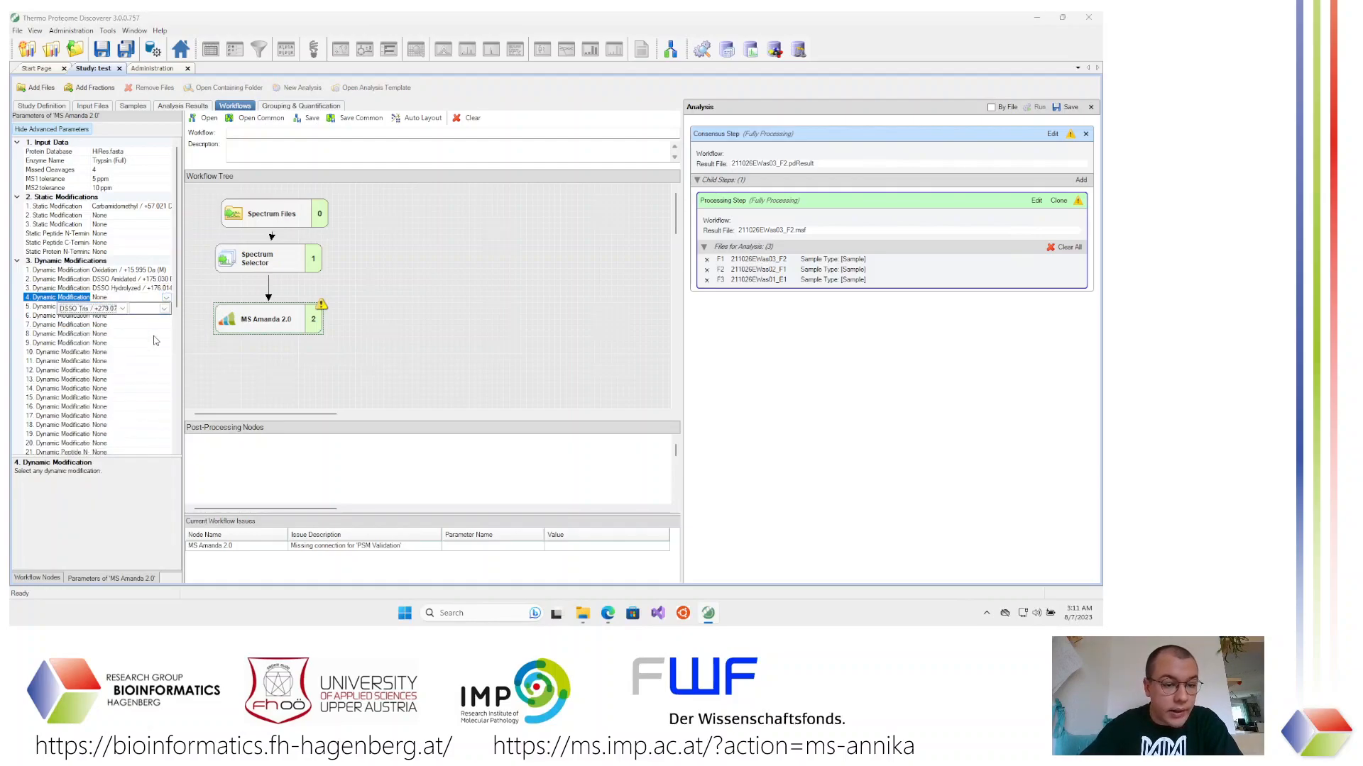
left_click(154, 309)
left_click(134, 320)
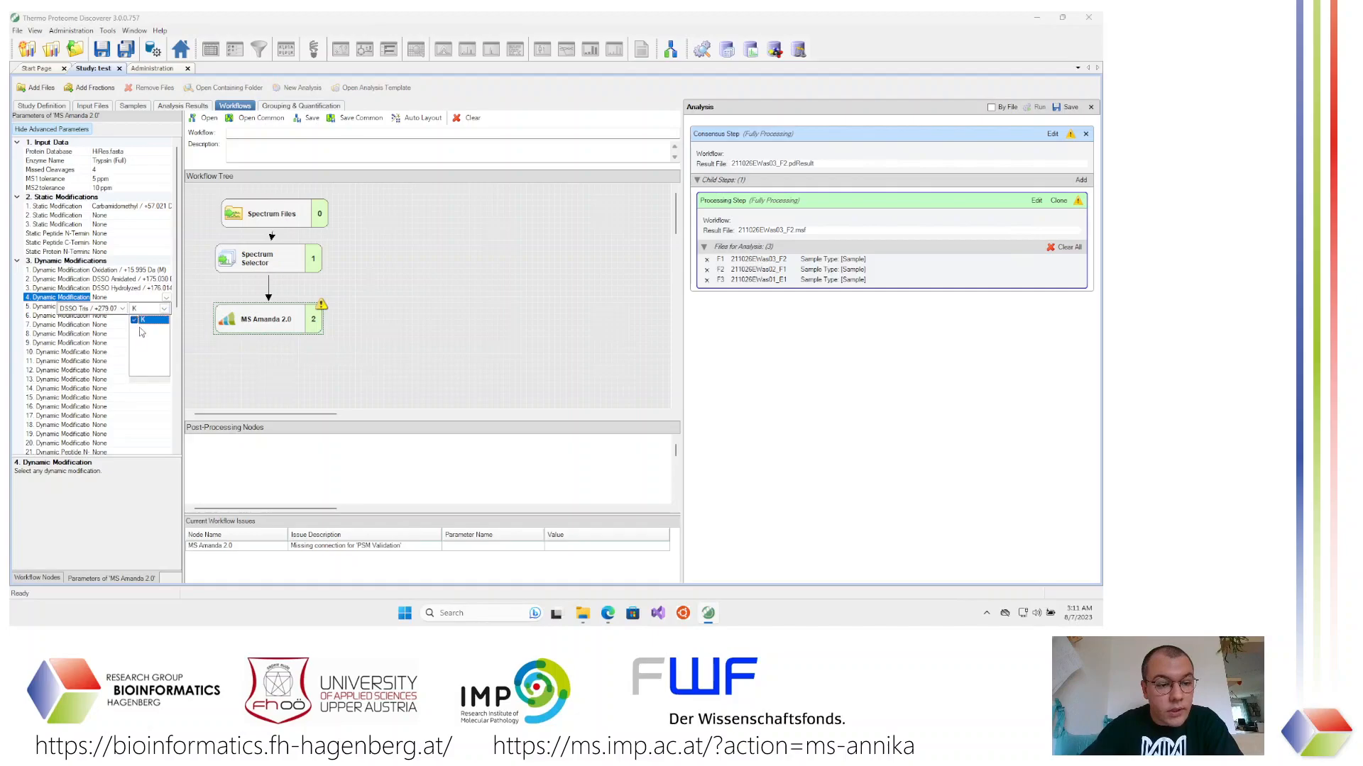
left_click(126, 357)
left_click(126, 356)
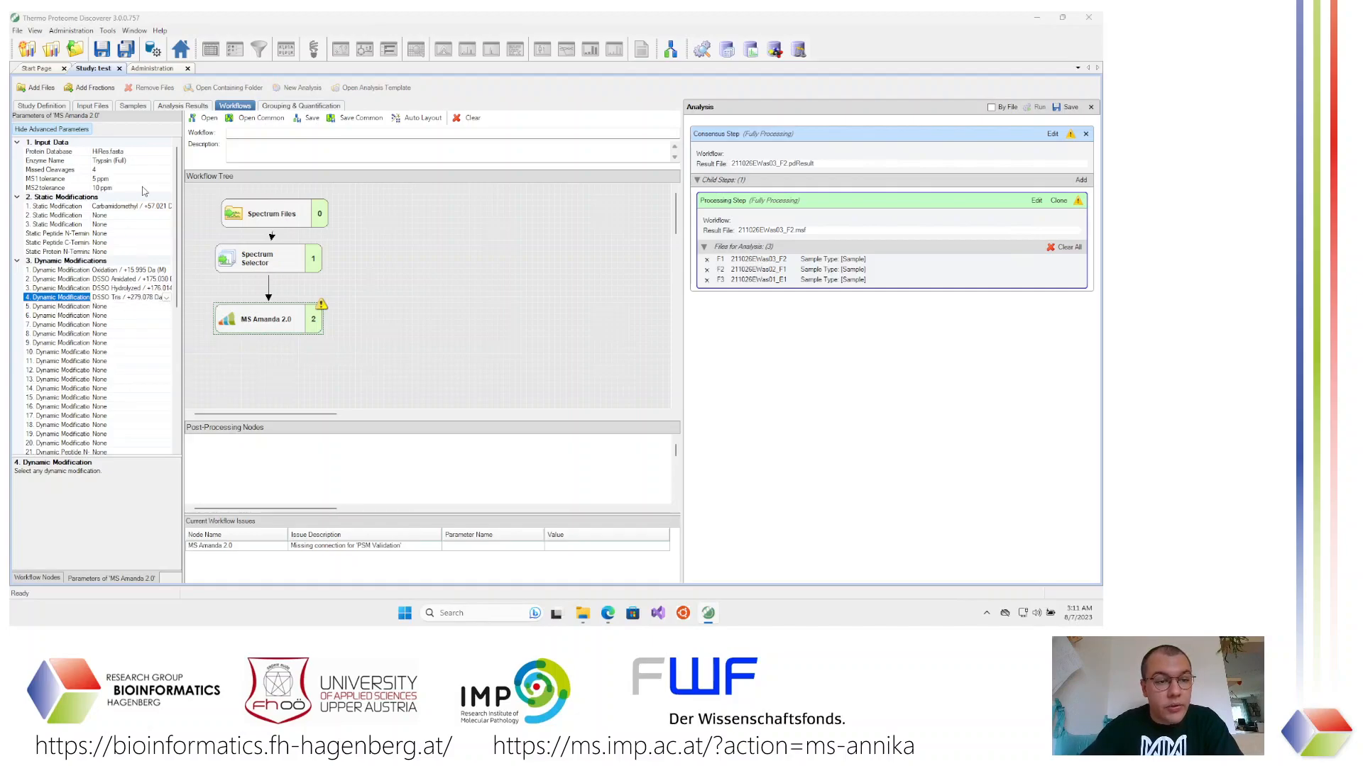
Examine the MS Amanda 2.0 node's additional settings, including the maximum peptide length, and return to the list of workflow nodes
scroll(114, 336, "down", 1)
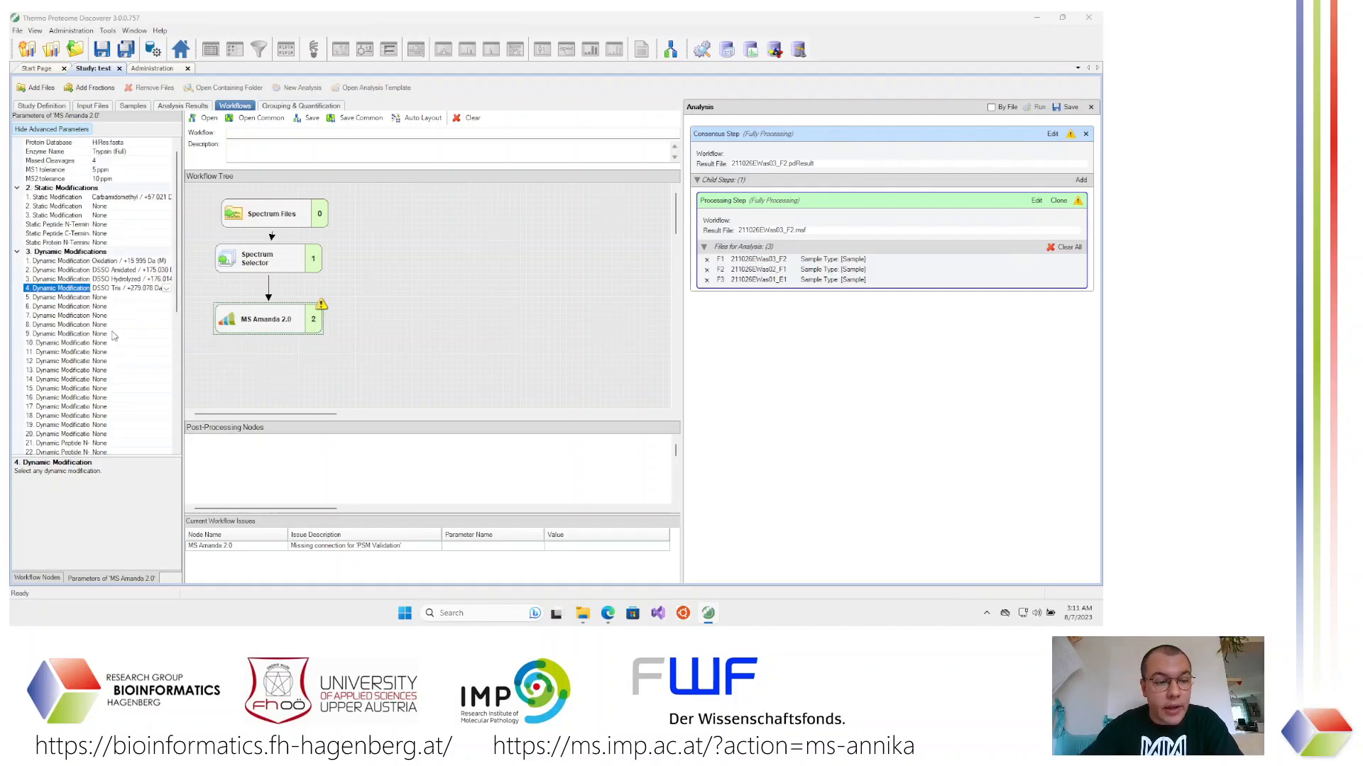
scroll(113, 336, "down", 7)
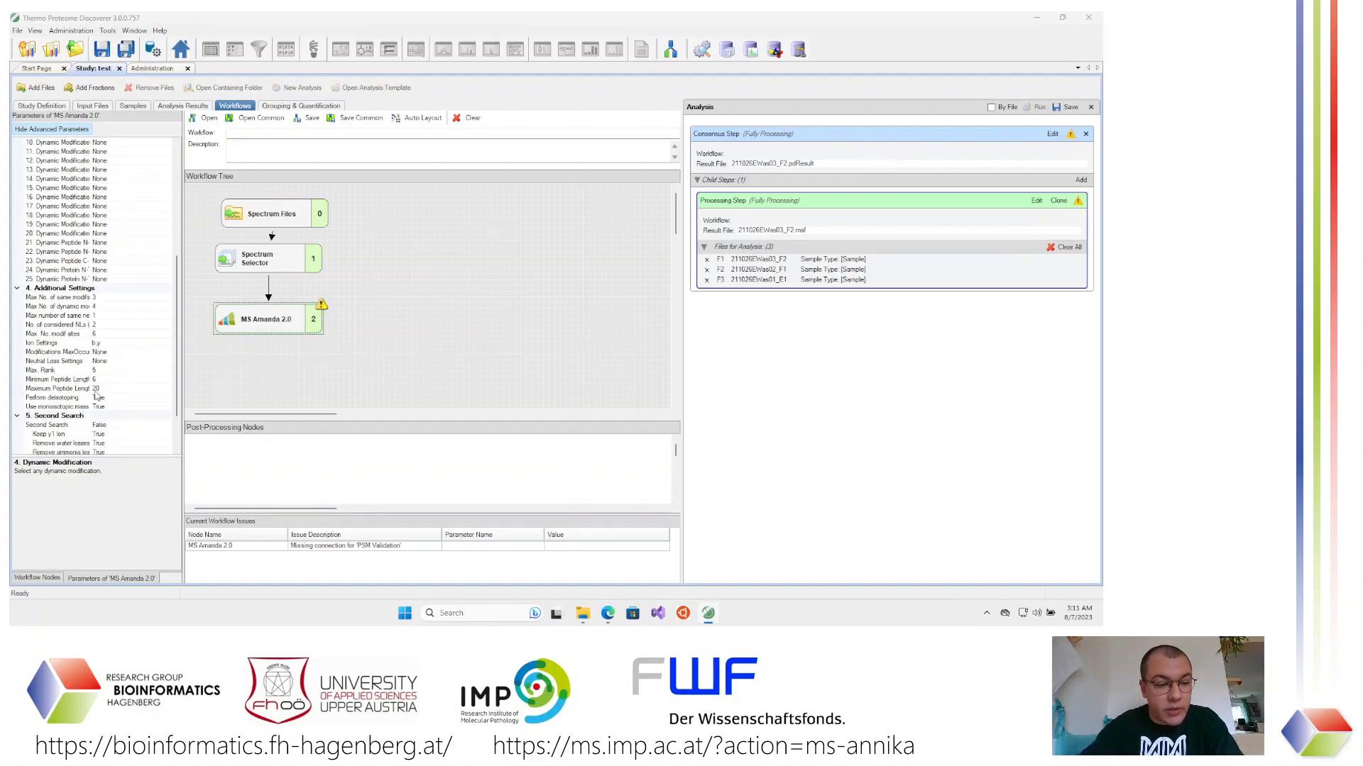
left_click(111, 388)
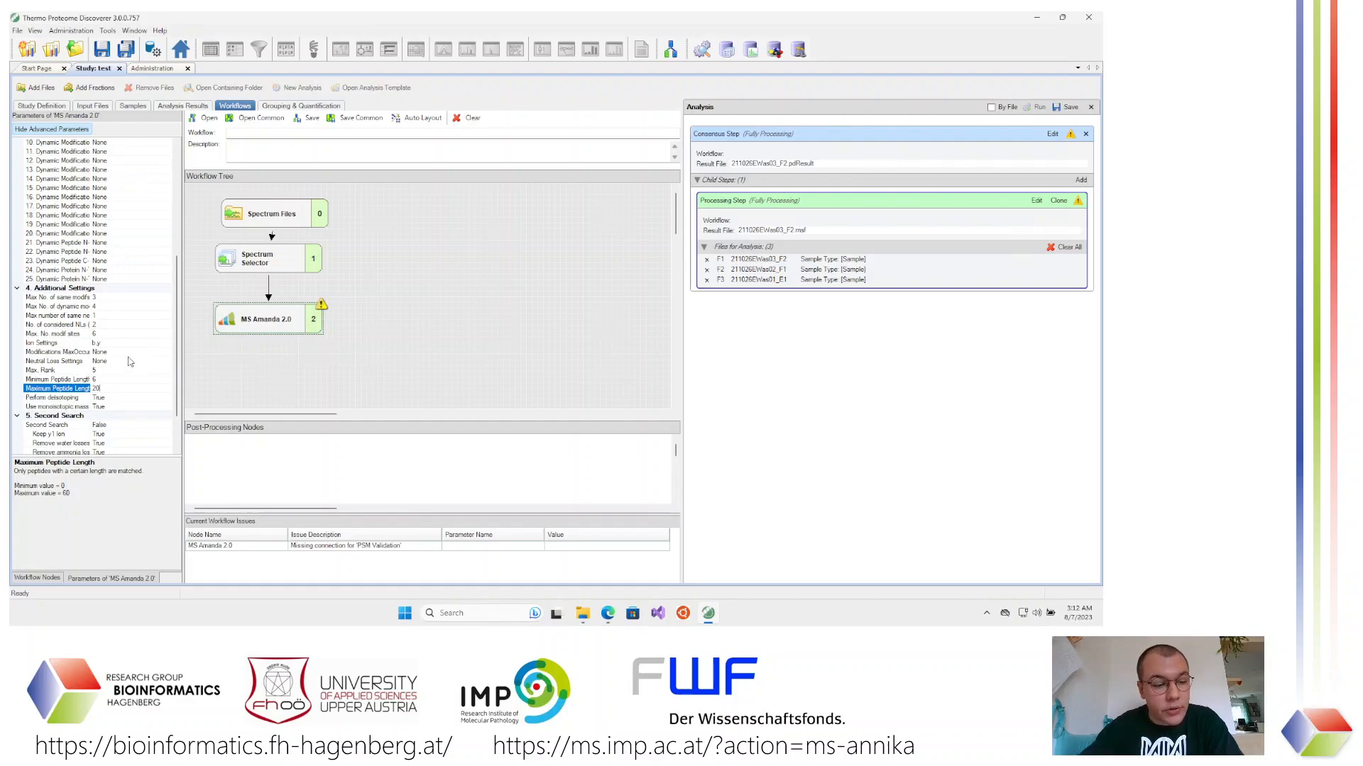
left_click(294, 367)
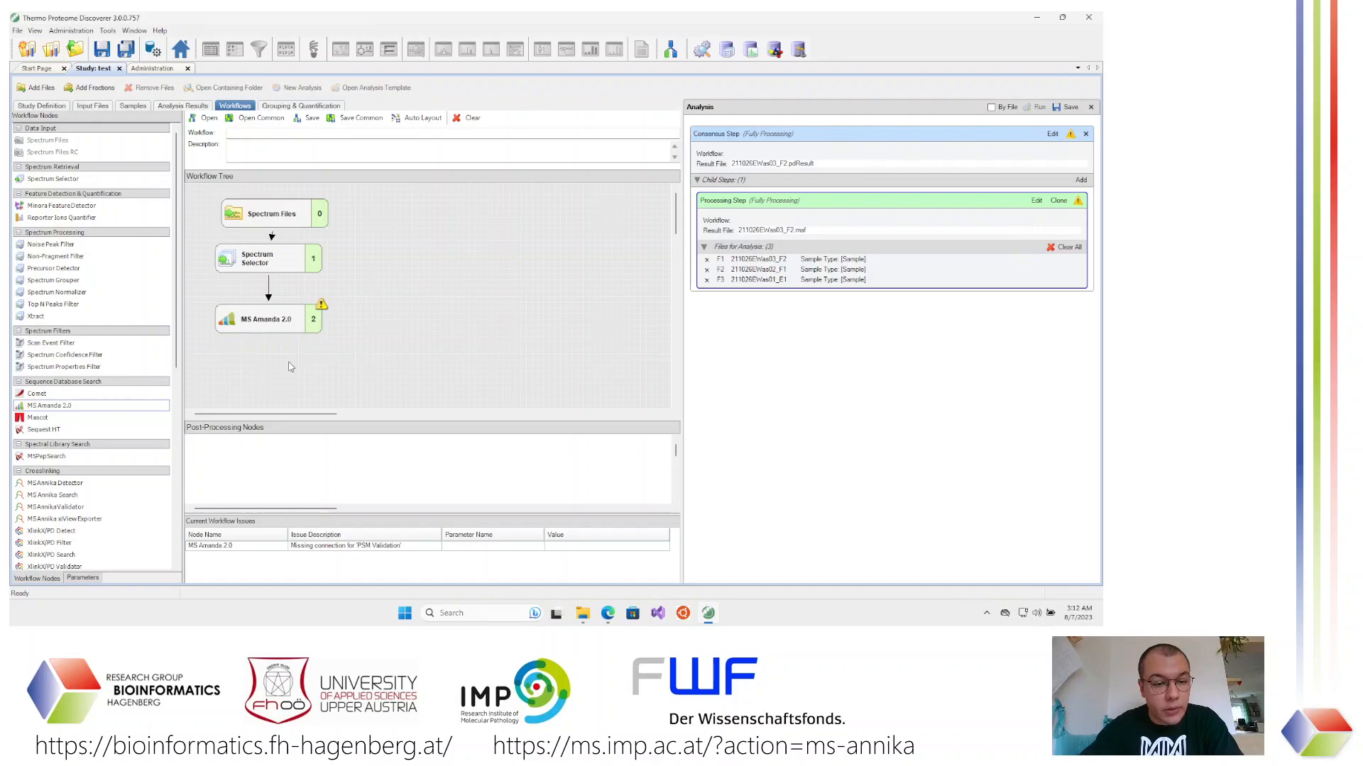
scroll(300, 370, "down", 1)
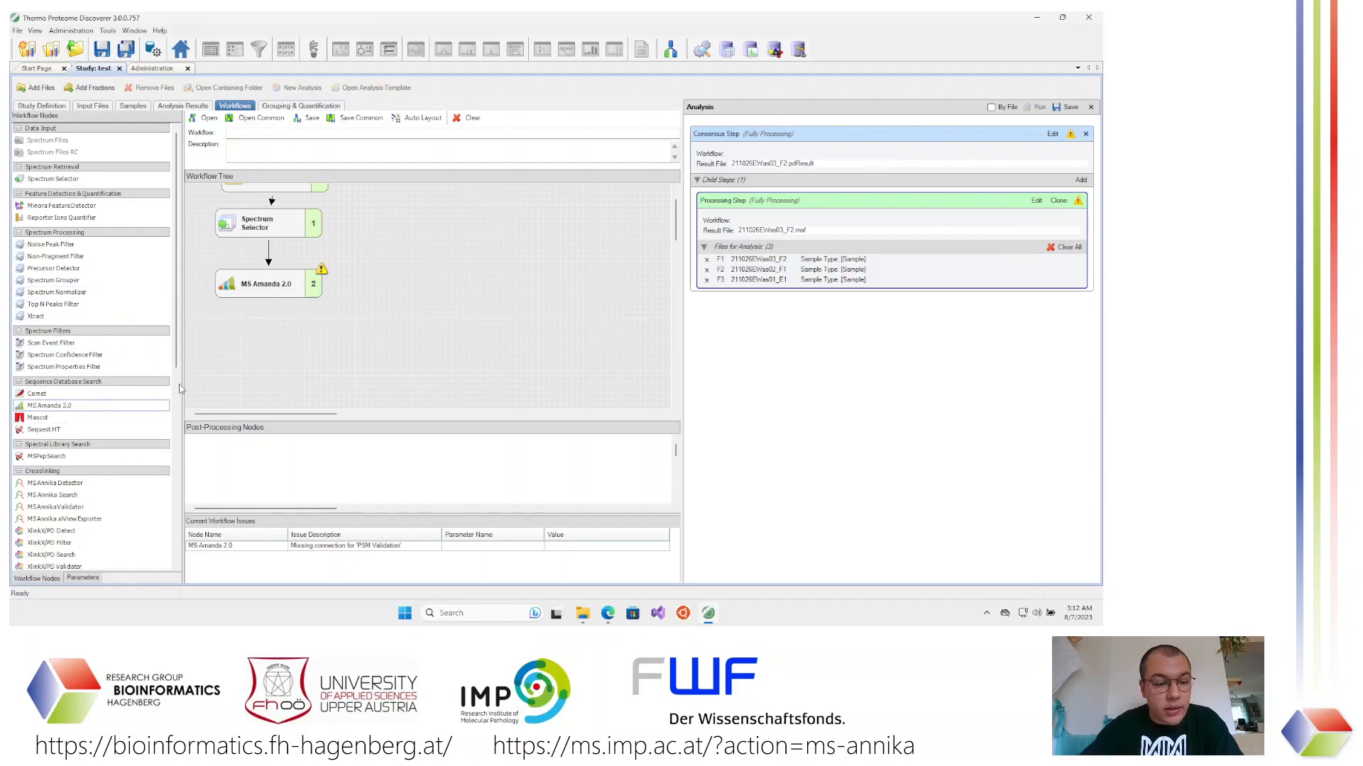
Add a Target Decoy PSM Validator node after MS Amanda 2.0 and connect a Spectrum Confidence Filter node beneath it
scroll(179, 426, "down", 4)
scroll(179, 447, "down", 1)
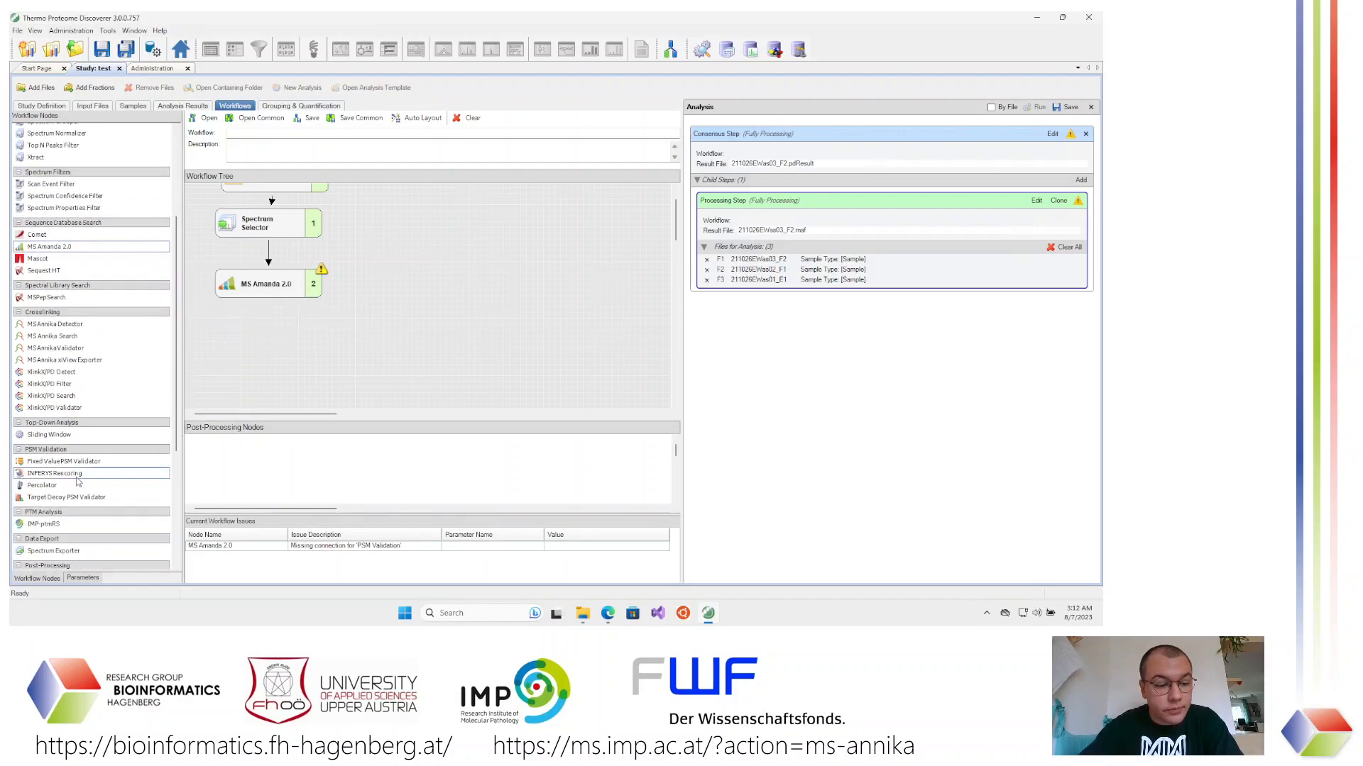
left_click_drag(50, 504, 250, 390)
left_click_drag(269, 341, 283, 332)
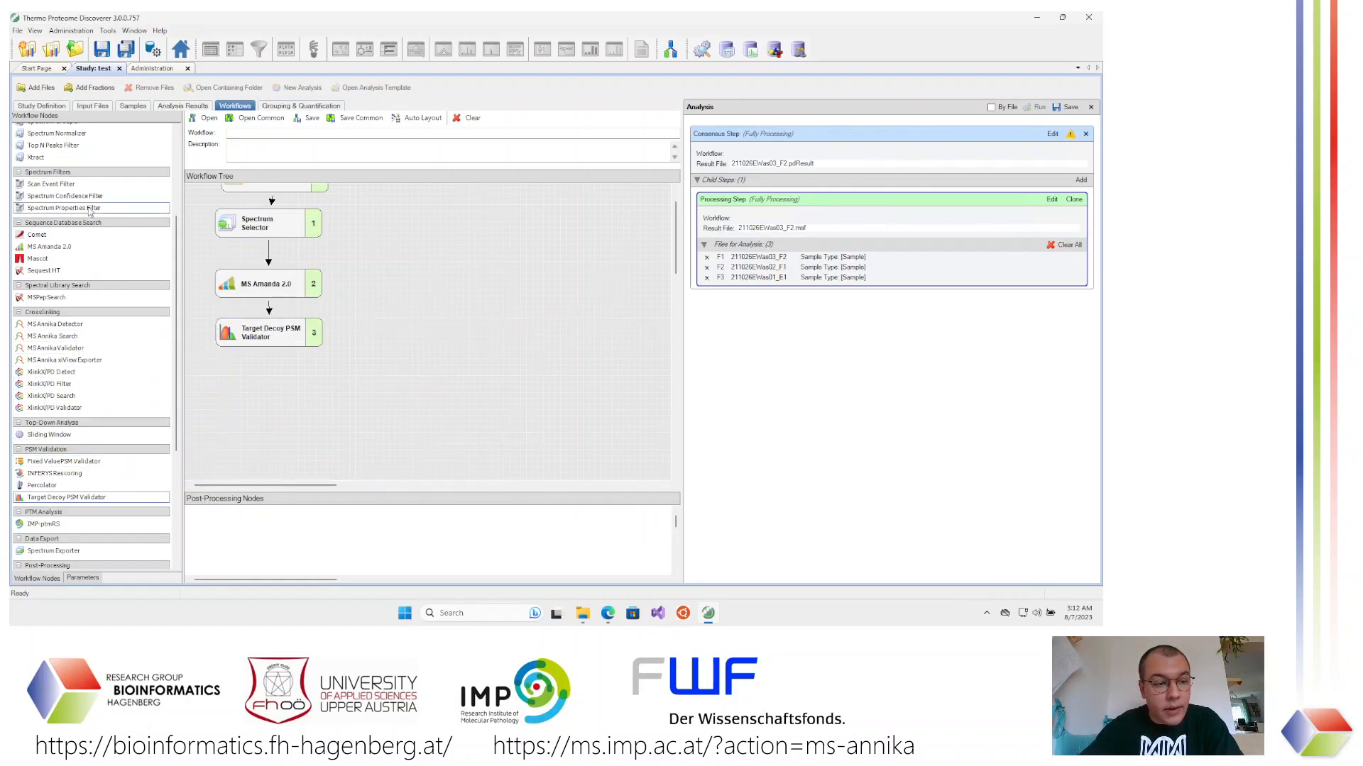
left_click_drag(50, 197, 286, 345)
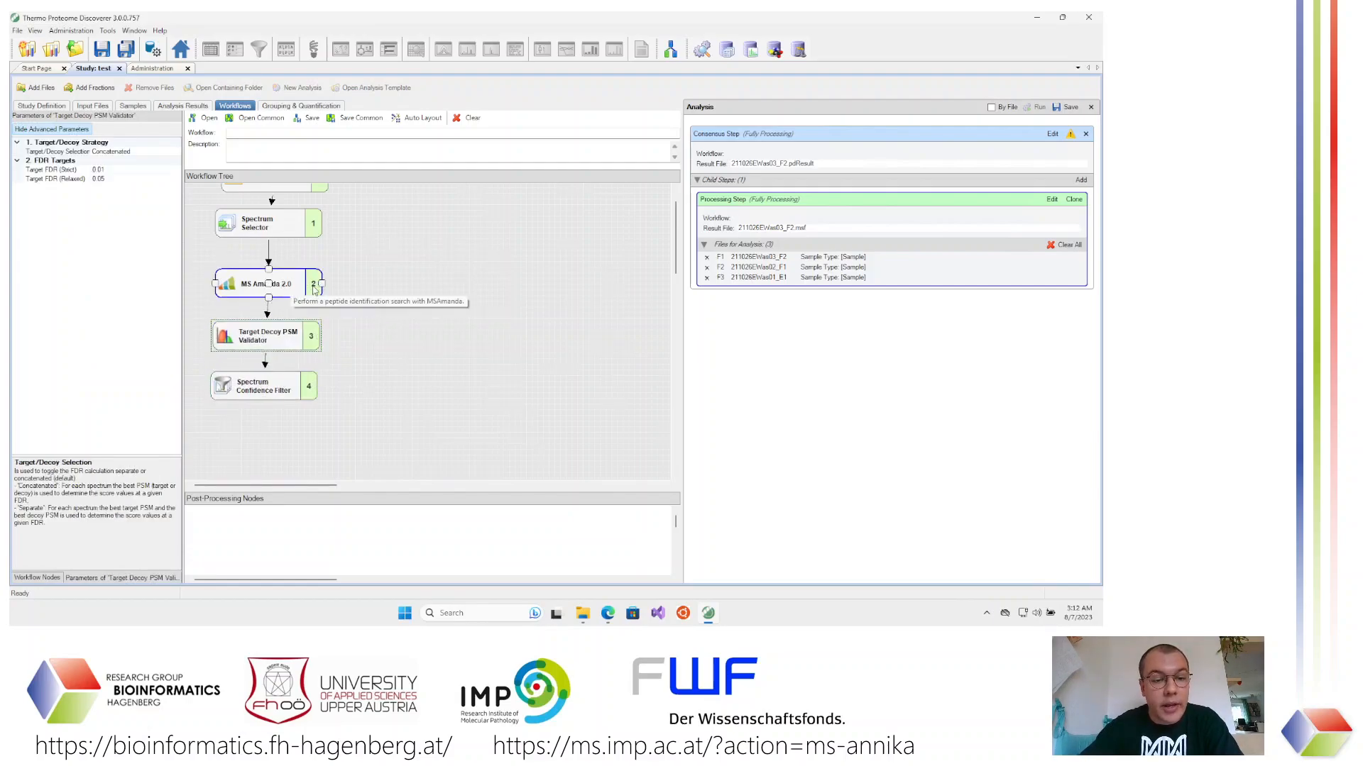
left_click(273, 383)
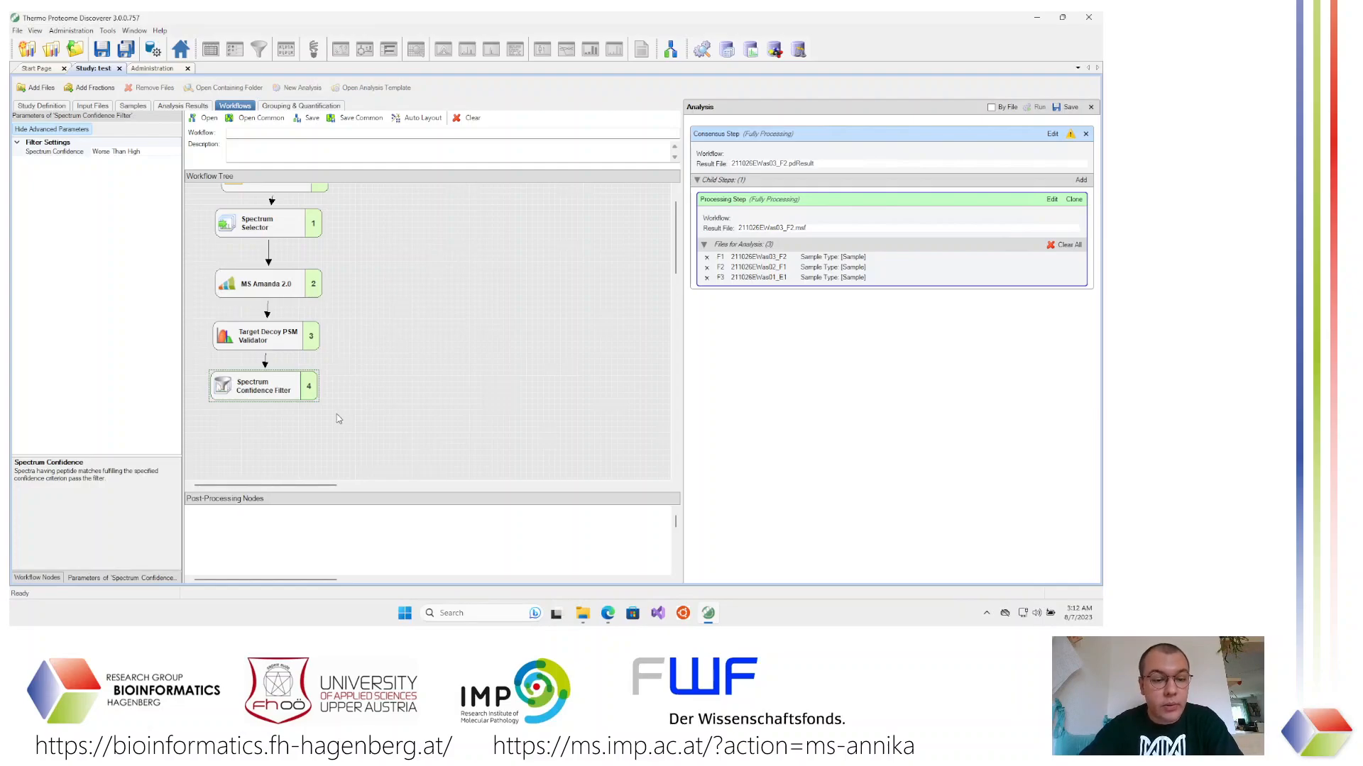
Add an MS Annika Detector node below the Spectrum Confidence Filter and connect the filter to it
left_click(37, 578)
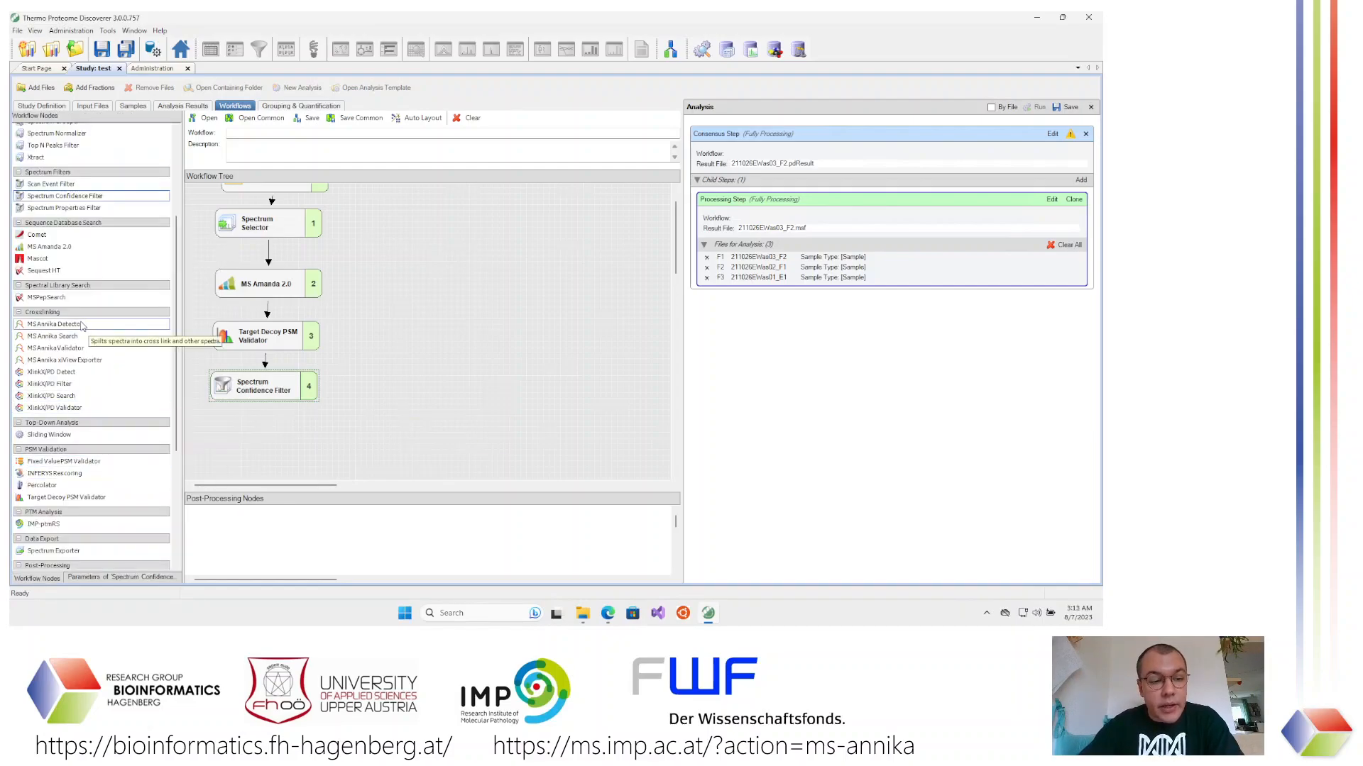
left_click_drag(81, 325, 266, 433)
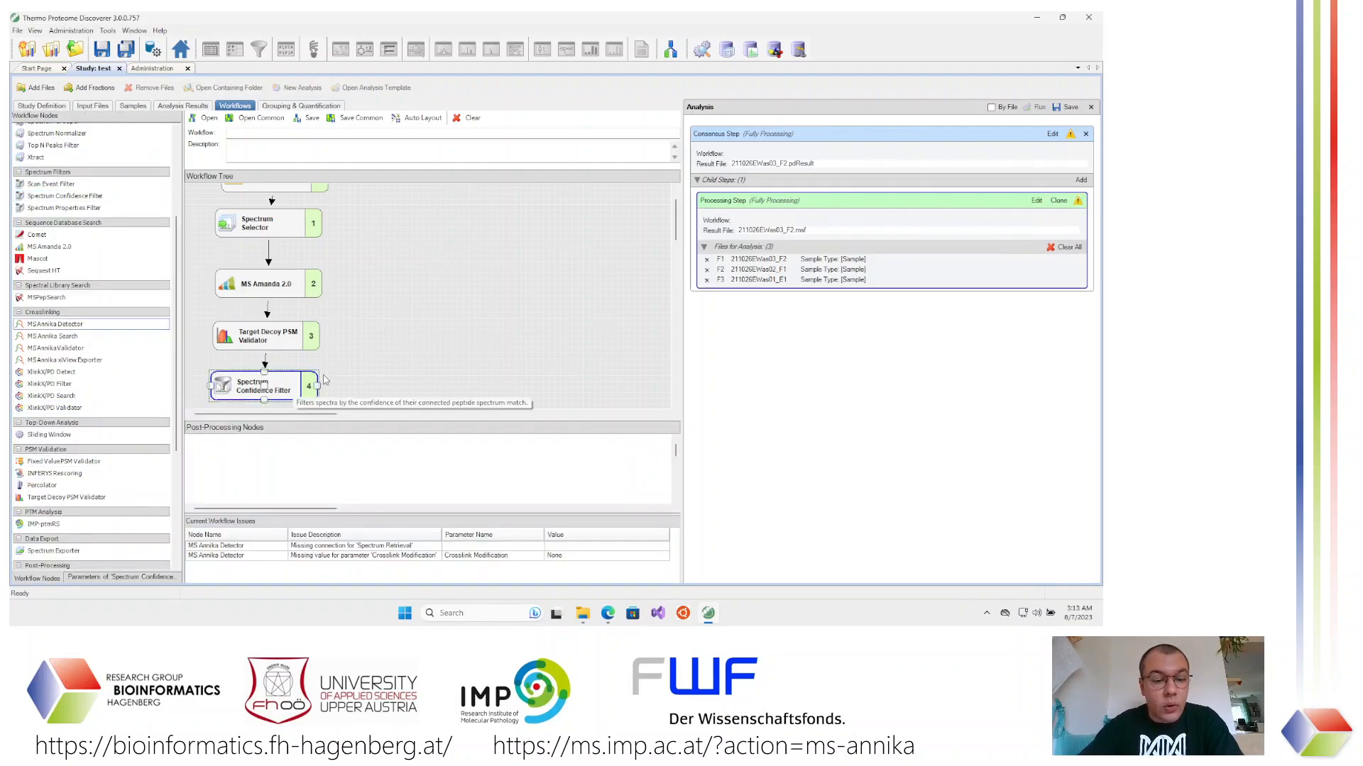
scroll(359, 355, "down", 2)
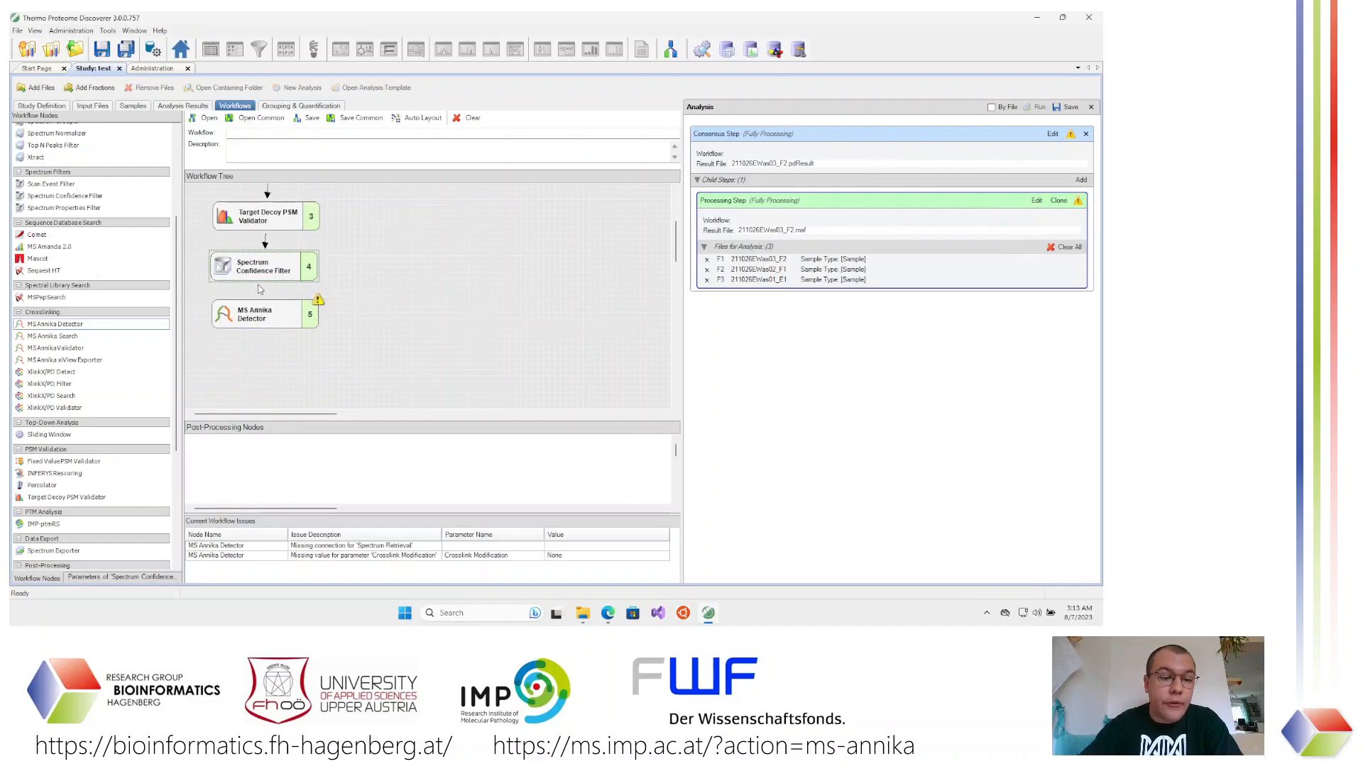
left_click_drag(264, 280, 280, 312)
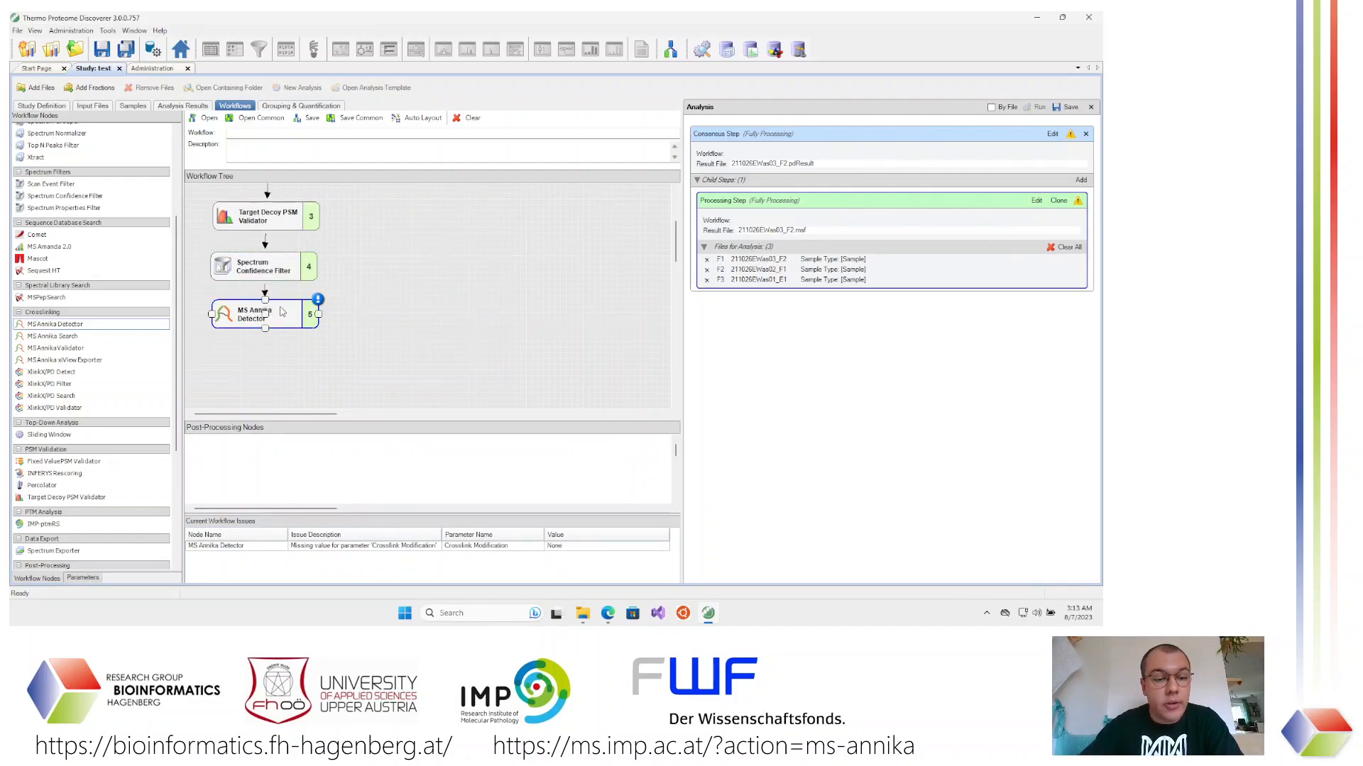
Set the MS Annika Detector node's MS2 tolerance to 10 ppm and its minimum charge to 0
left_click(282, 311)
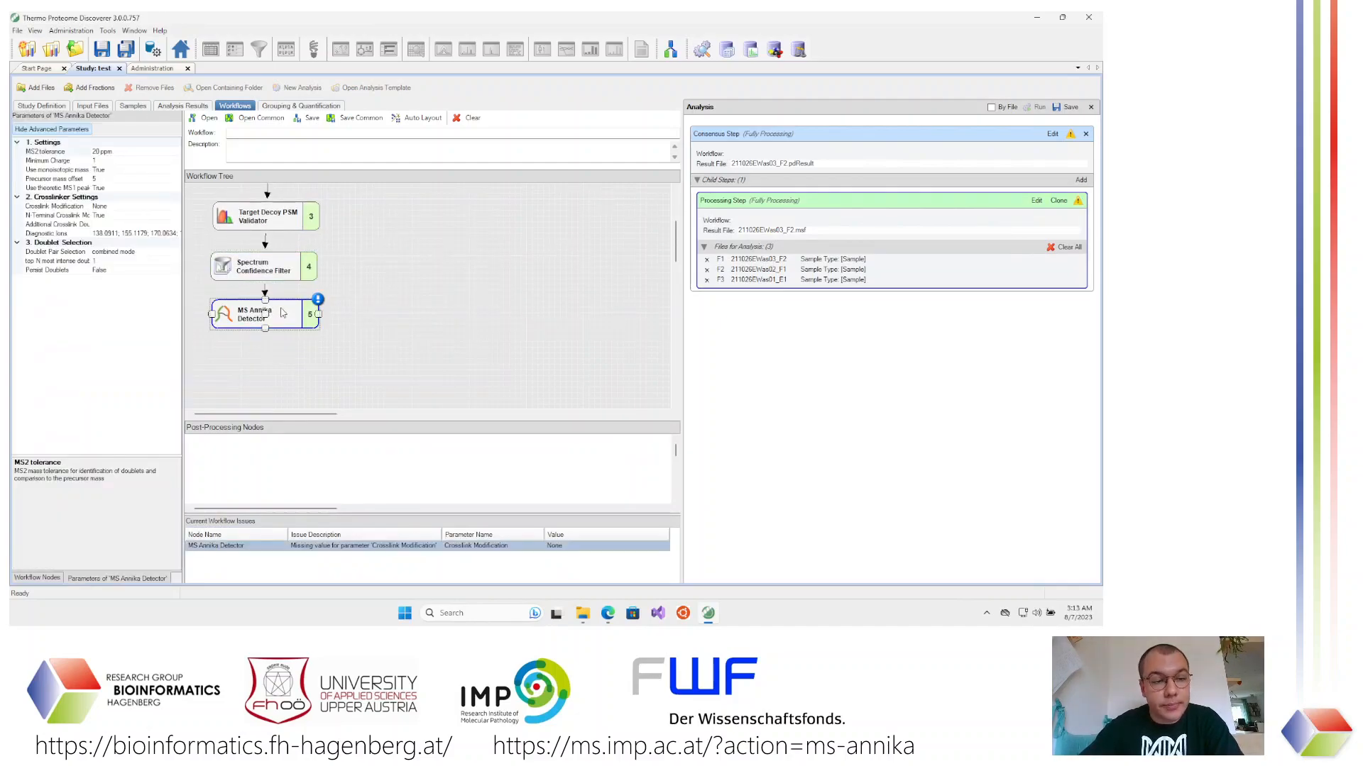
left_click(98, 152)
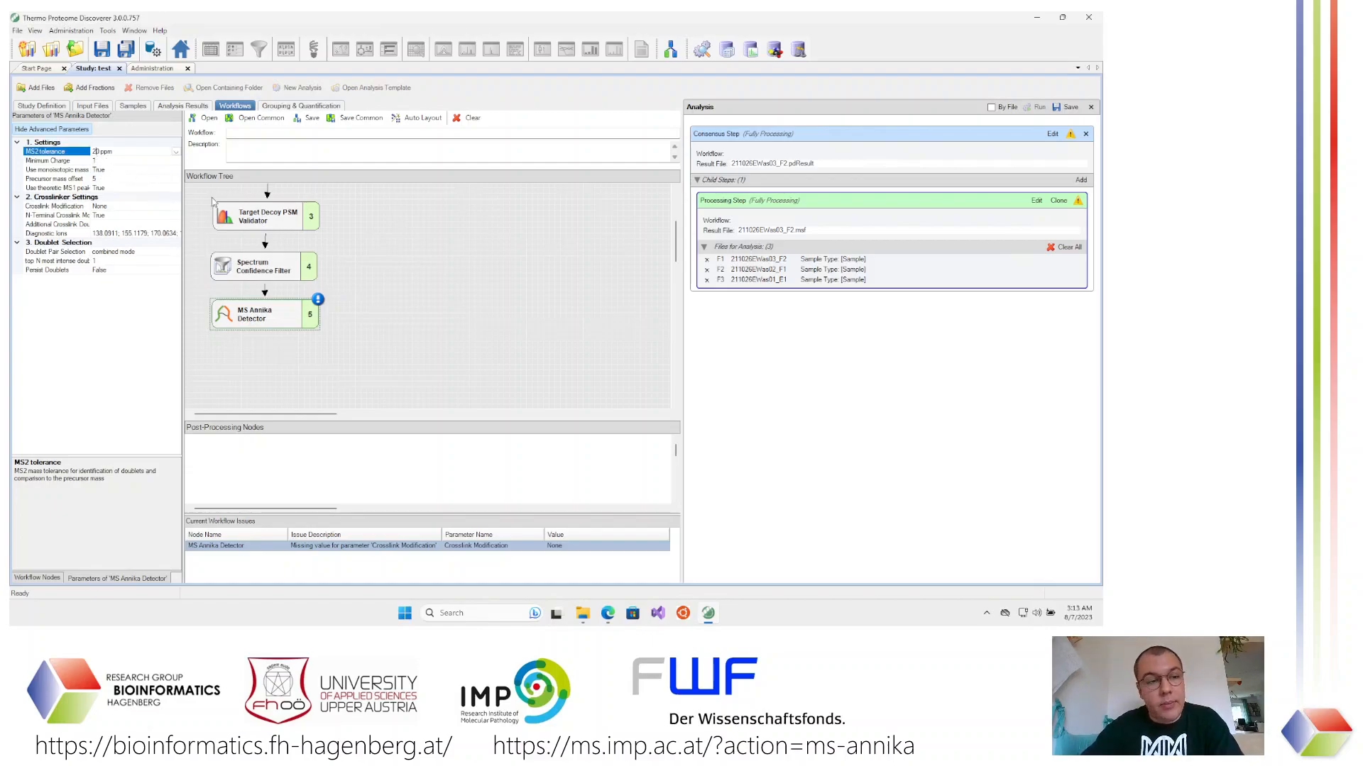
type("1")
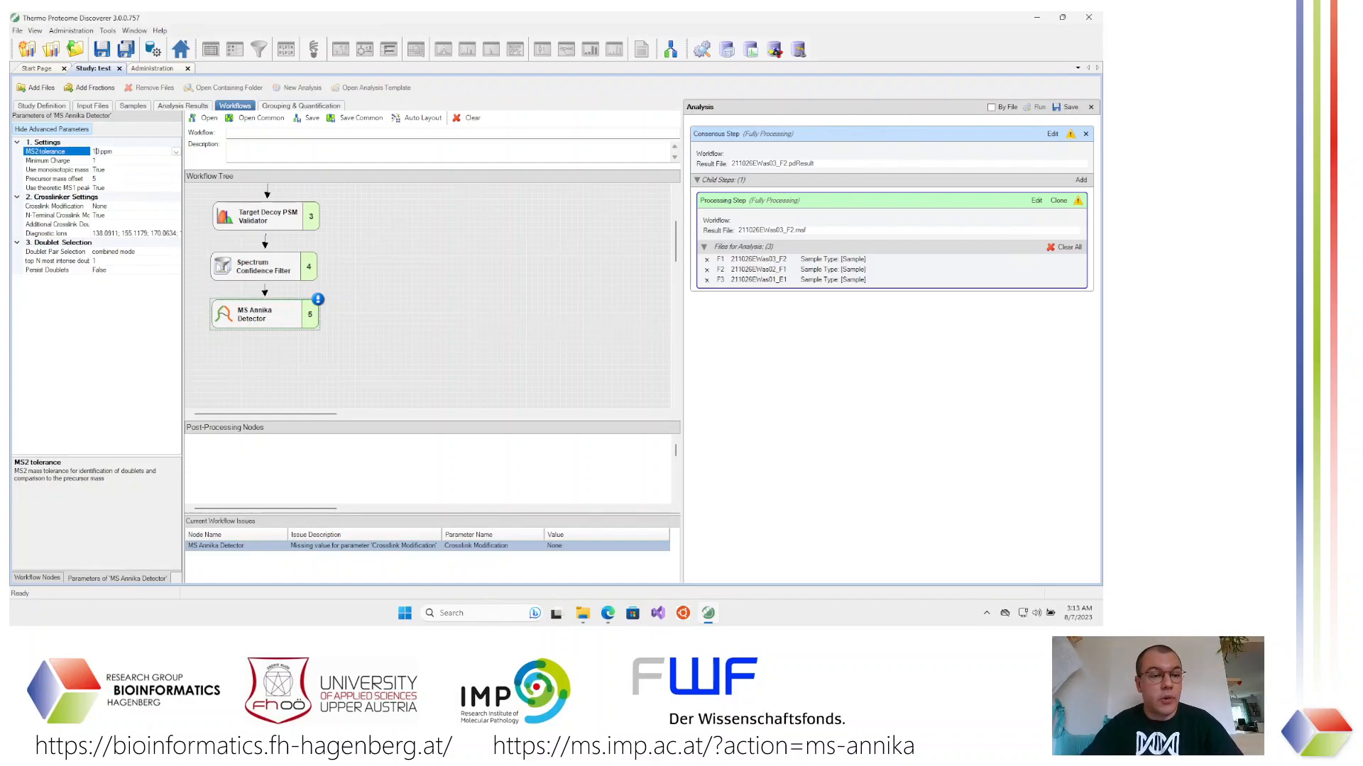
left_click(103, 163)
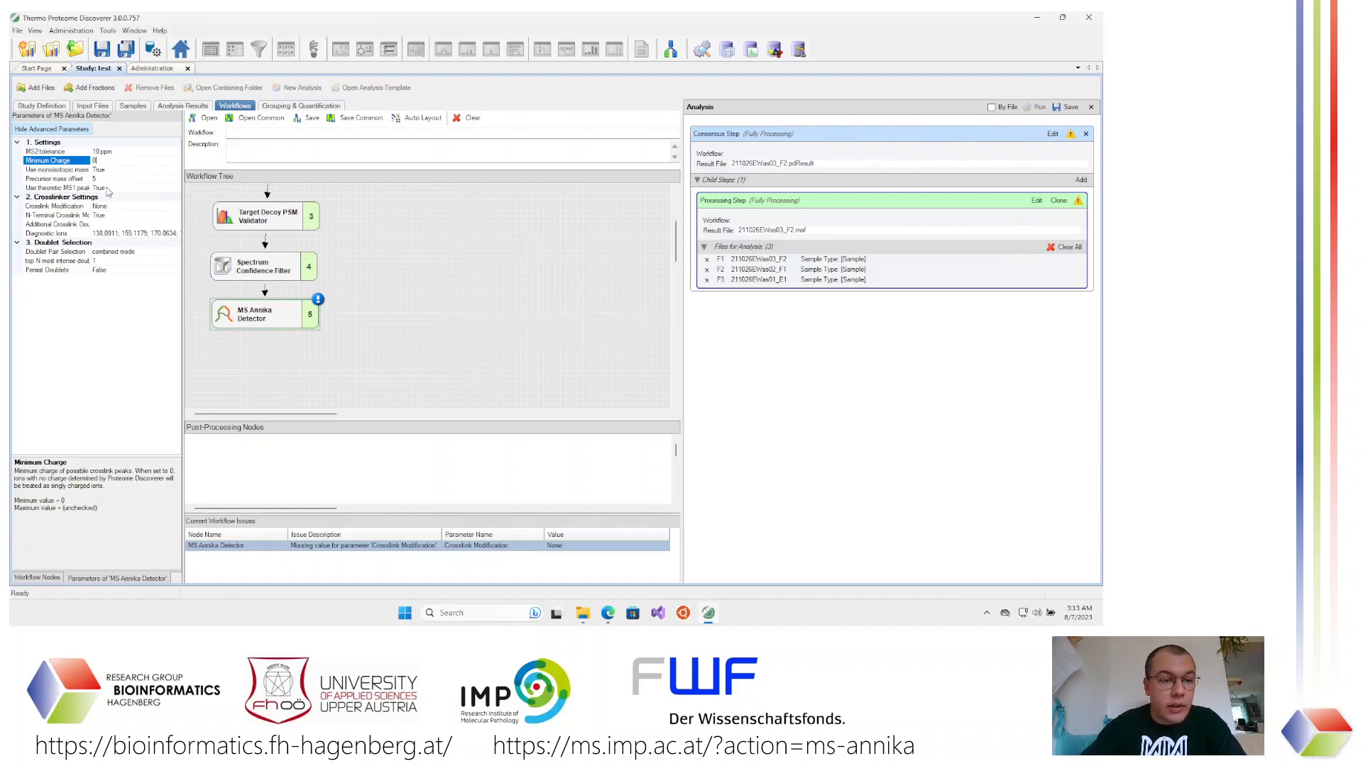
Set the MS Annika Detector node's crosslink modification to DSSO / +158.004 Da on K
left_click(121, 207)
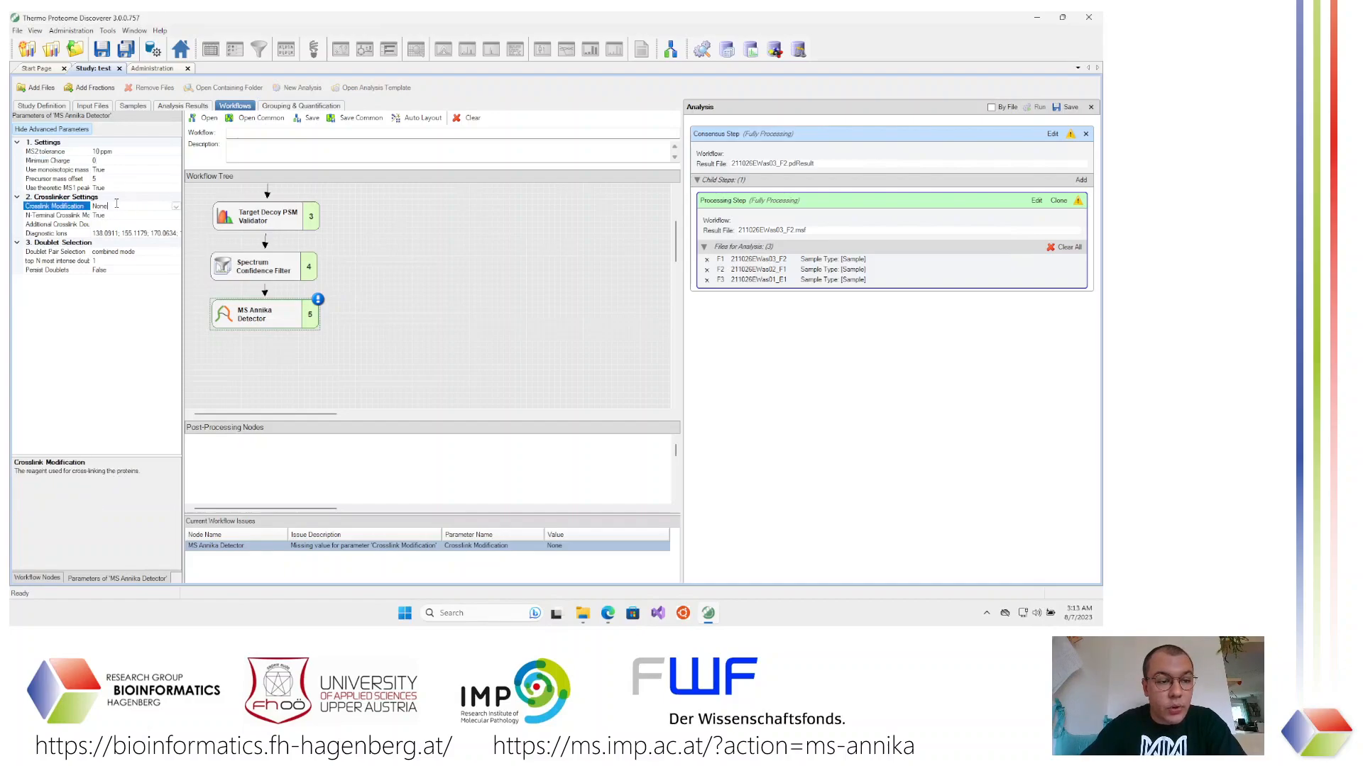
left_click(177, 207)
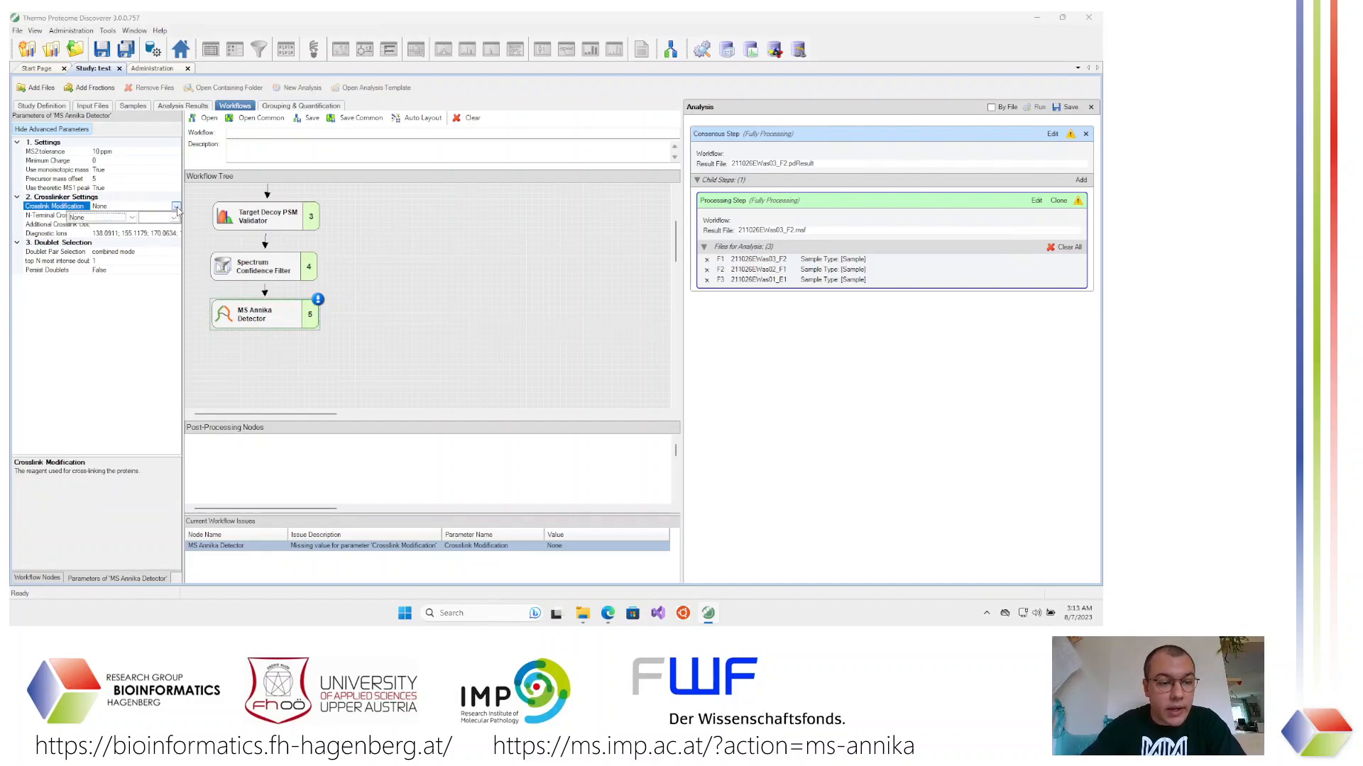
left_click(124, 218)
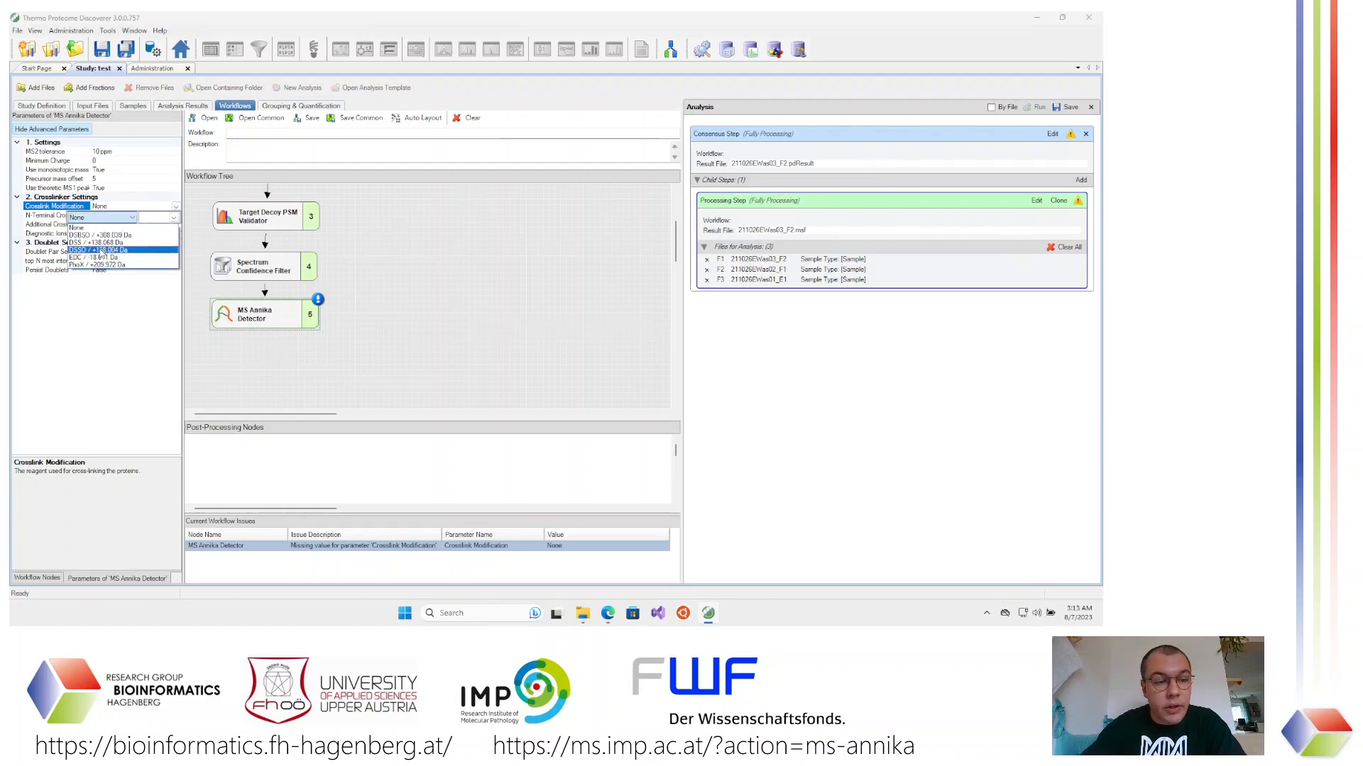
left_click(100, 250)
left_click(174, 218)
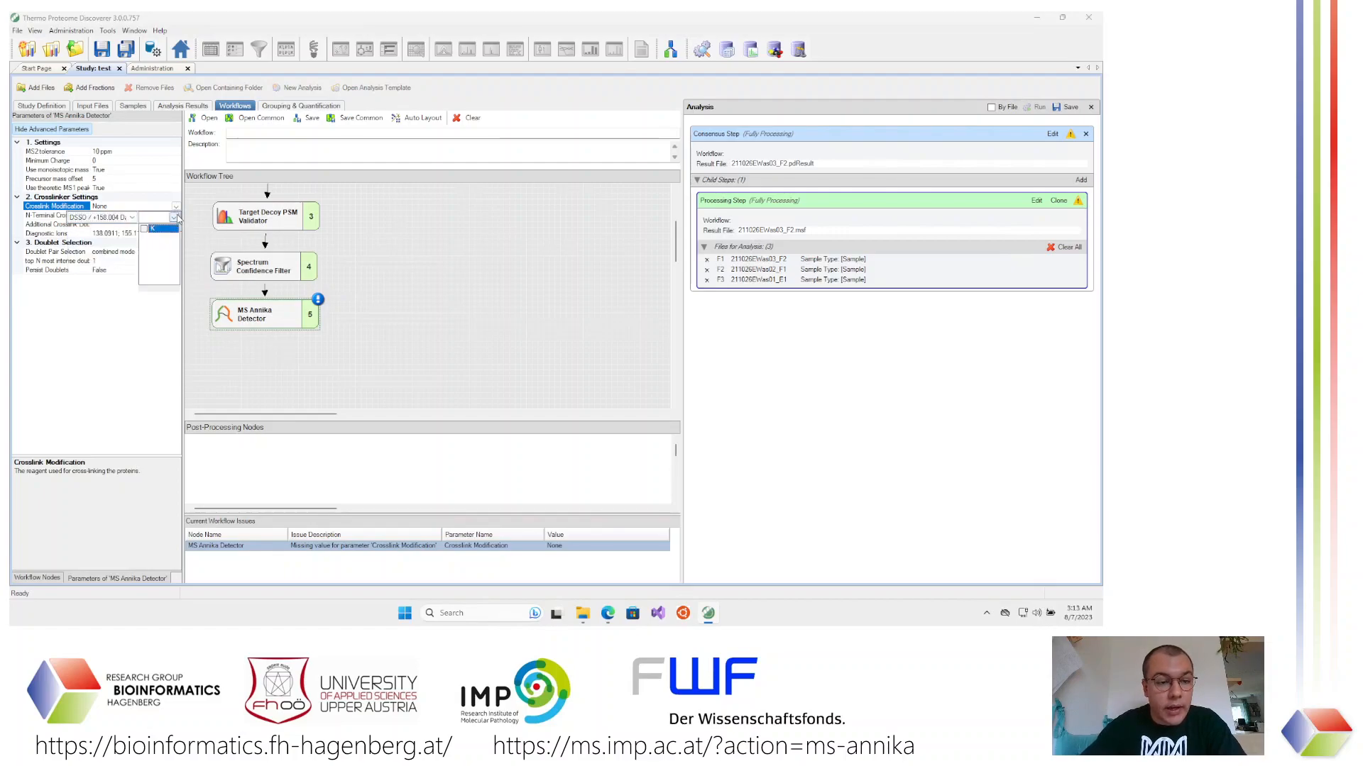
left_click(146, 229)
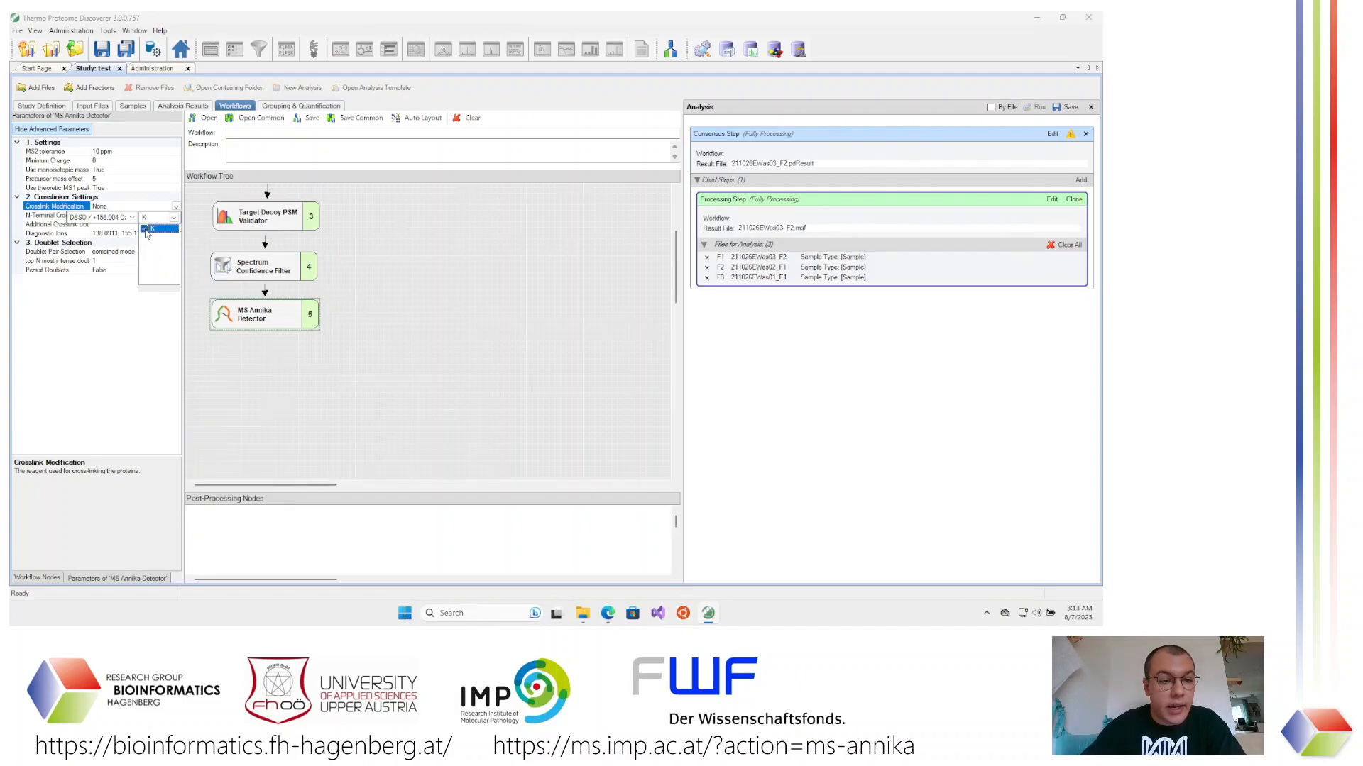
left_click(119, 247)
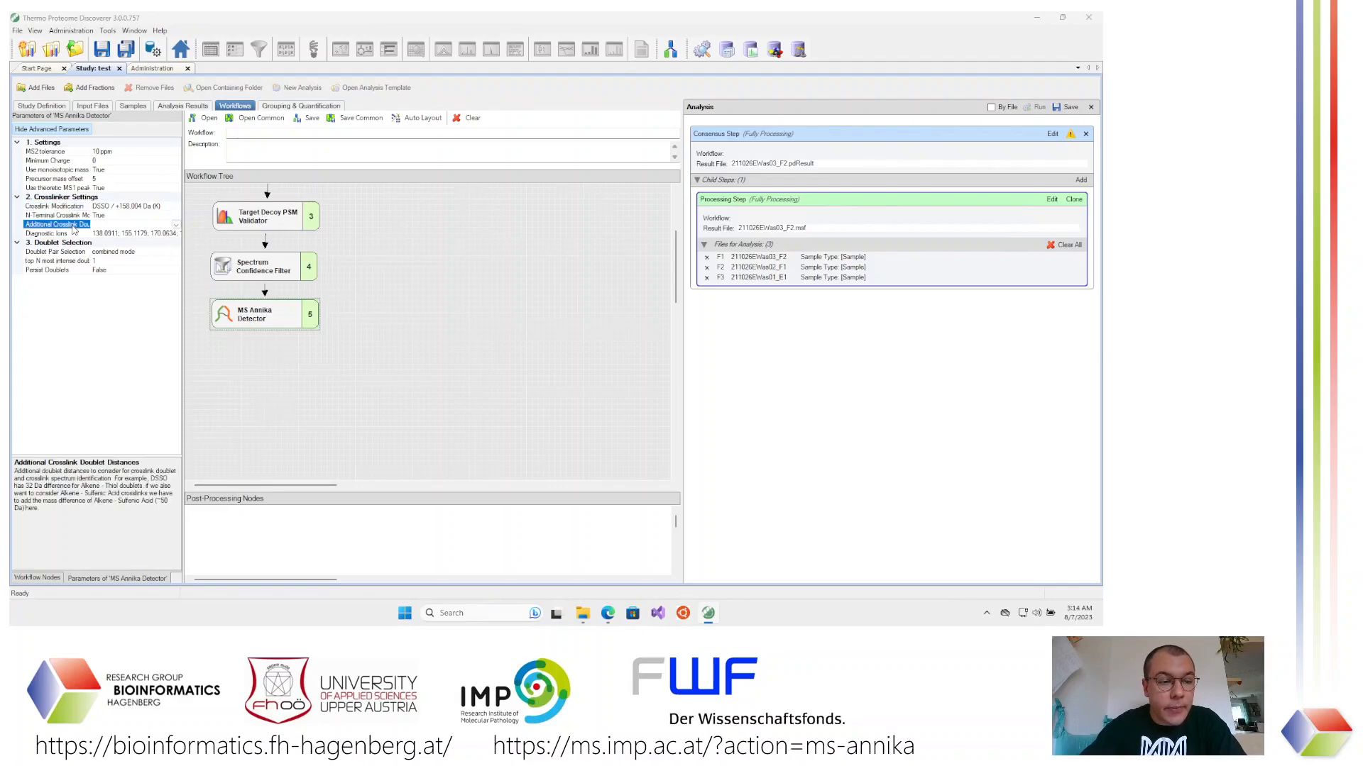
Enable the additional crosslink doublet distance 49.982635 for the MS Annika Detector node
left_click(104, 225)
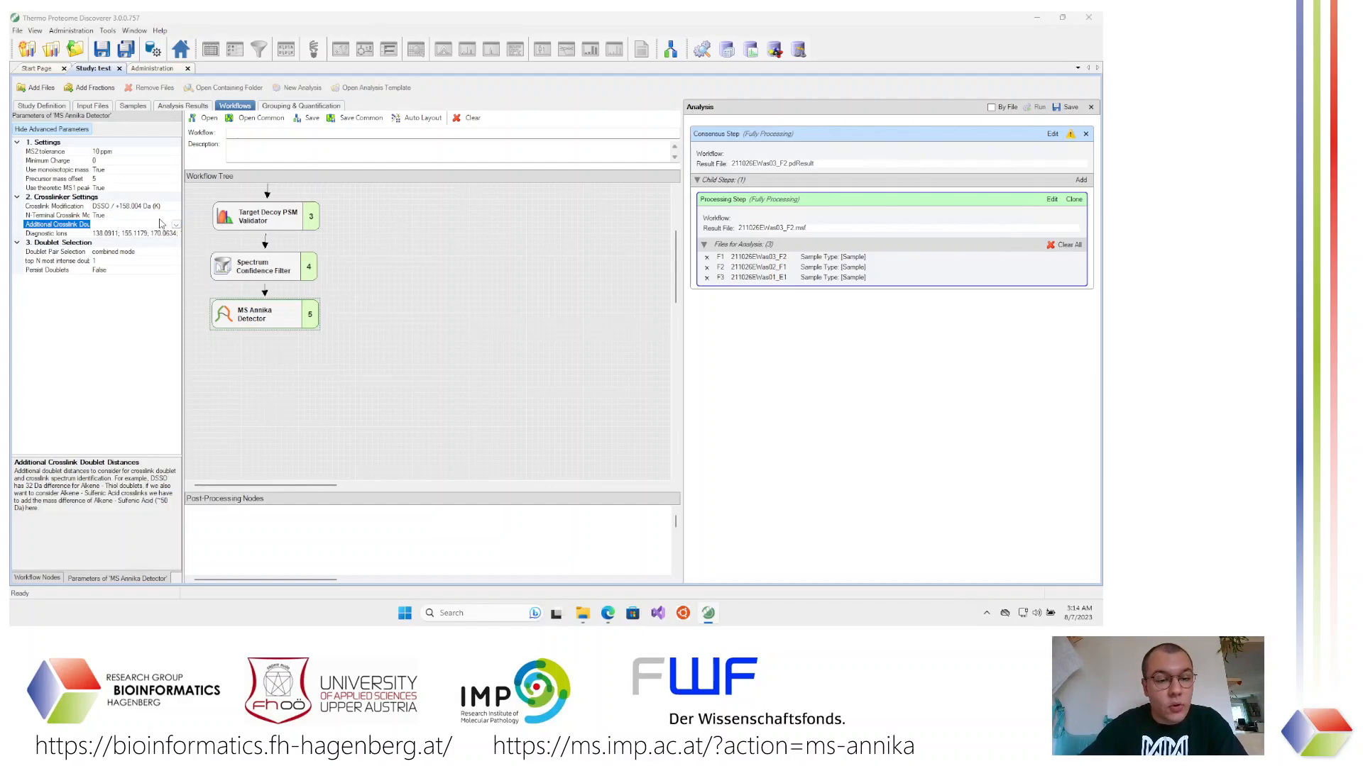
left_click_drag(286, 319, 282, 332)
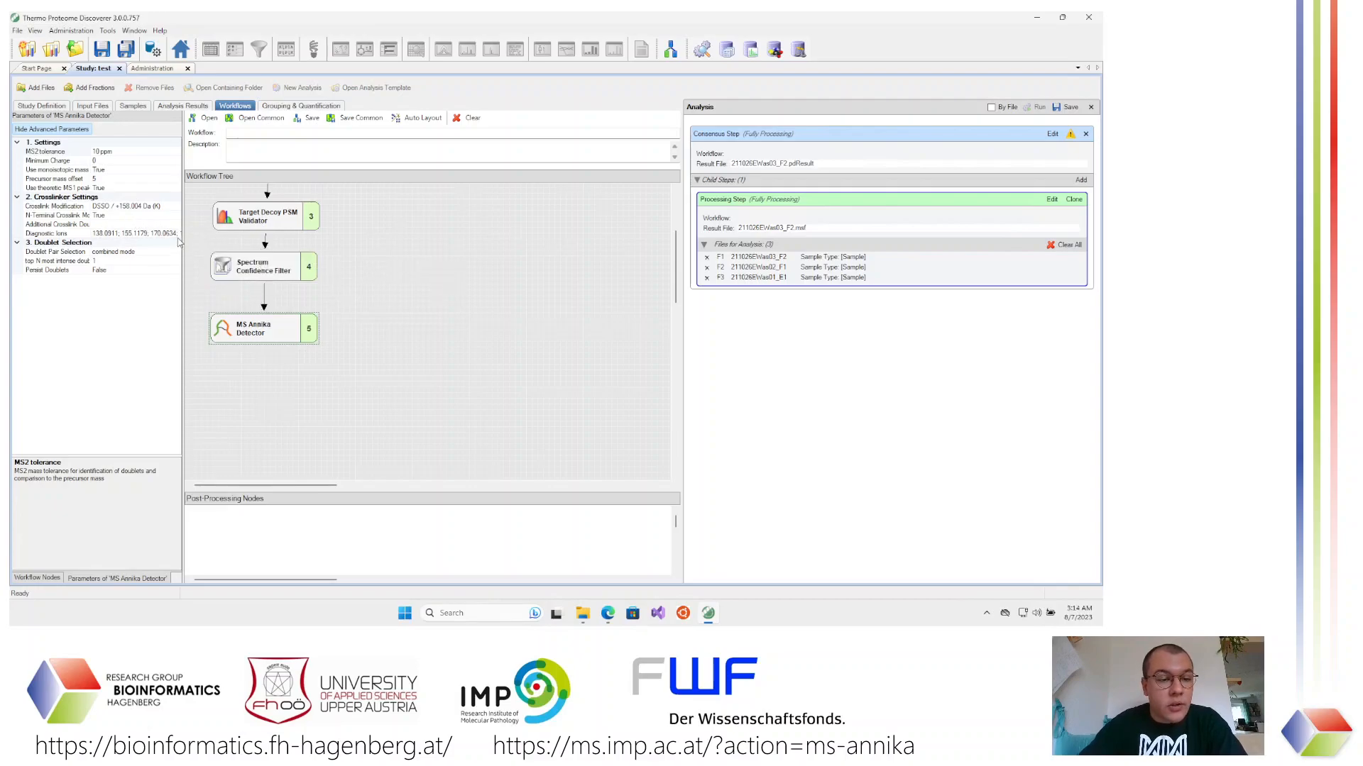
left_click(131, 223)
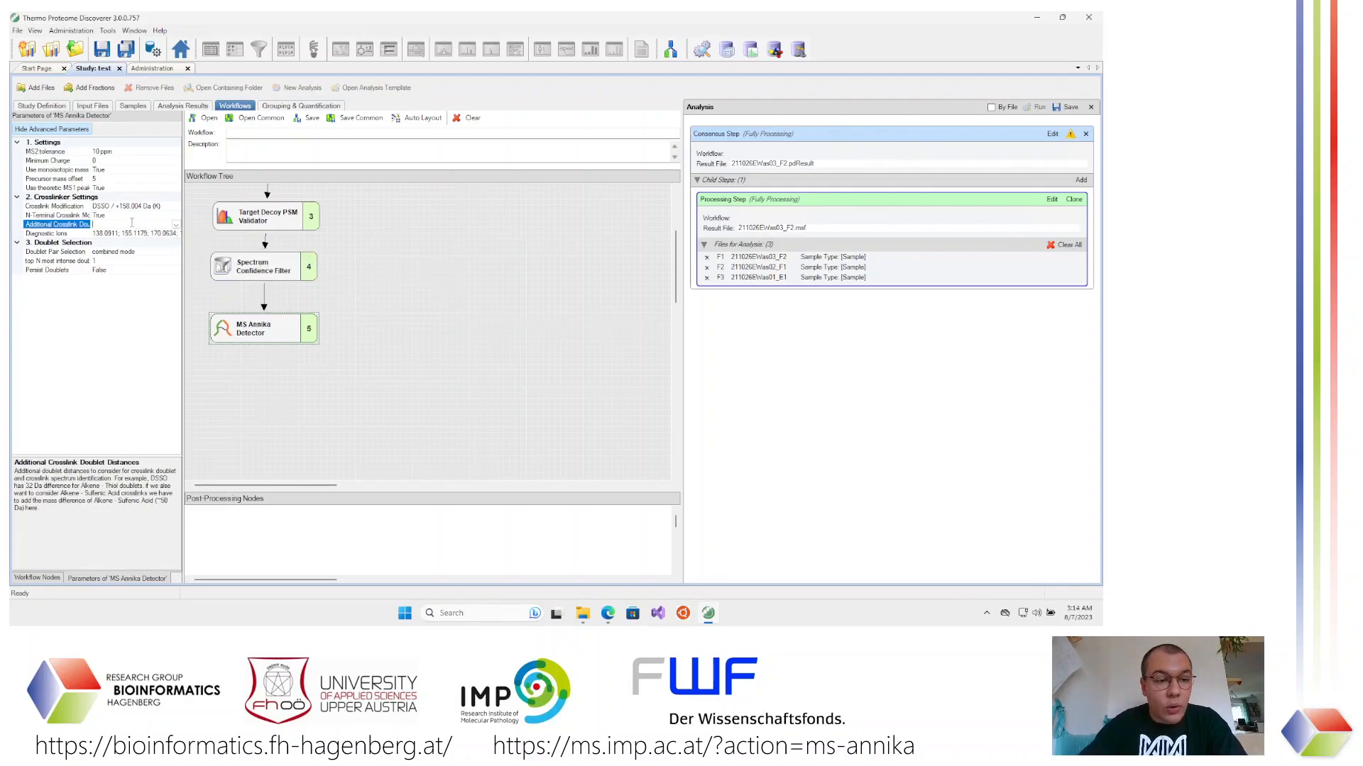
left_click(176, 224)
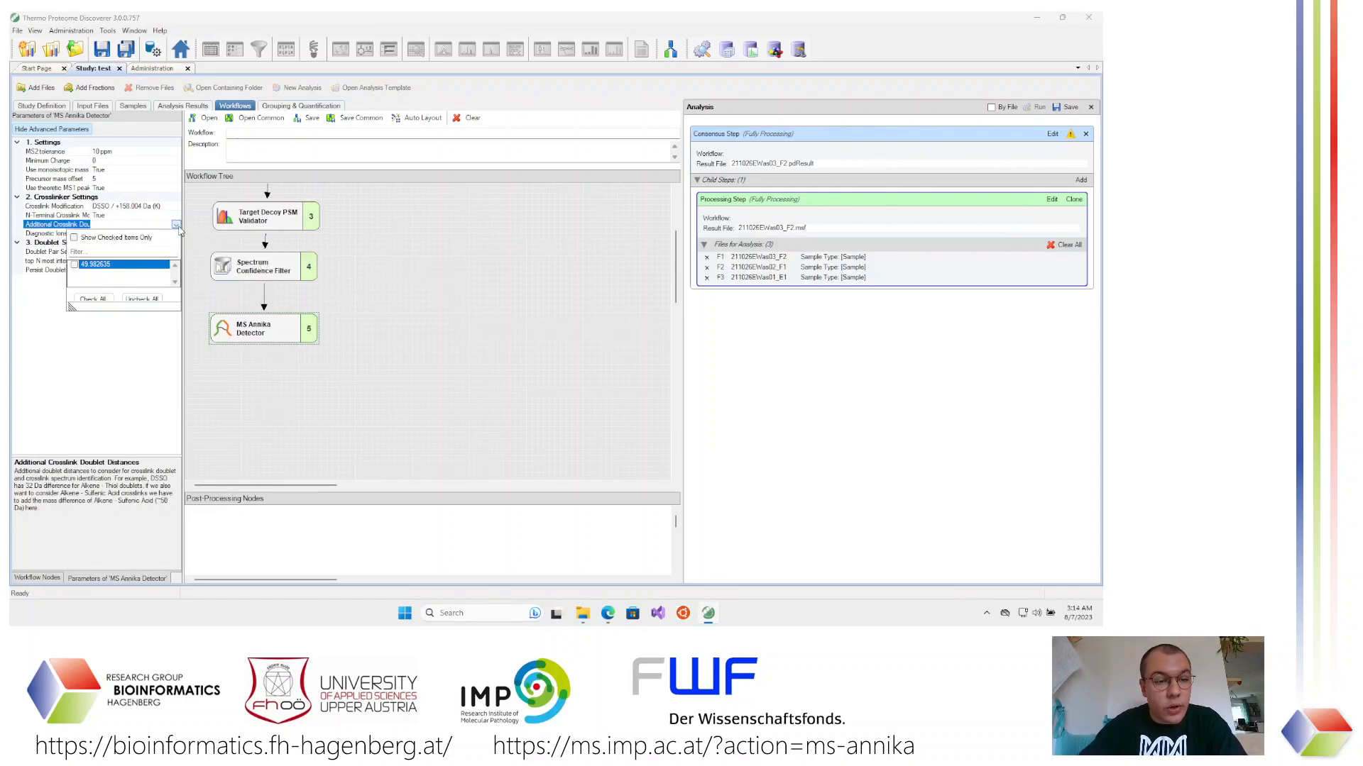
left_click(75, 265)
left_click(43, 302)
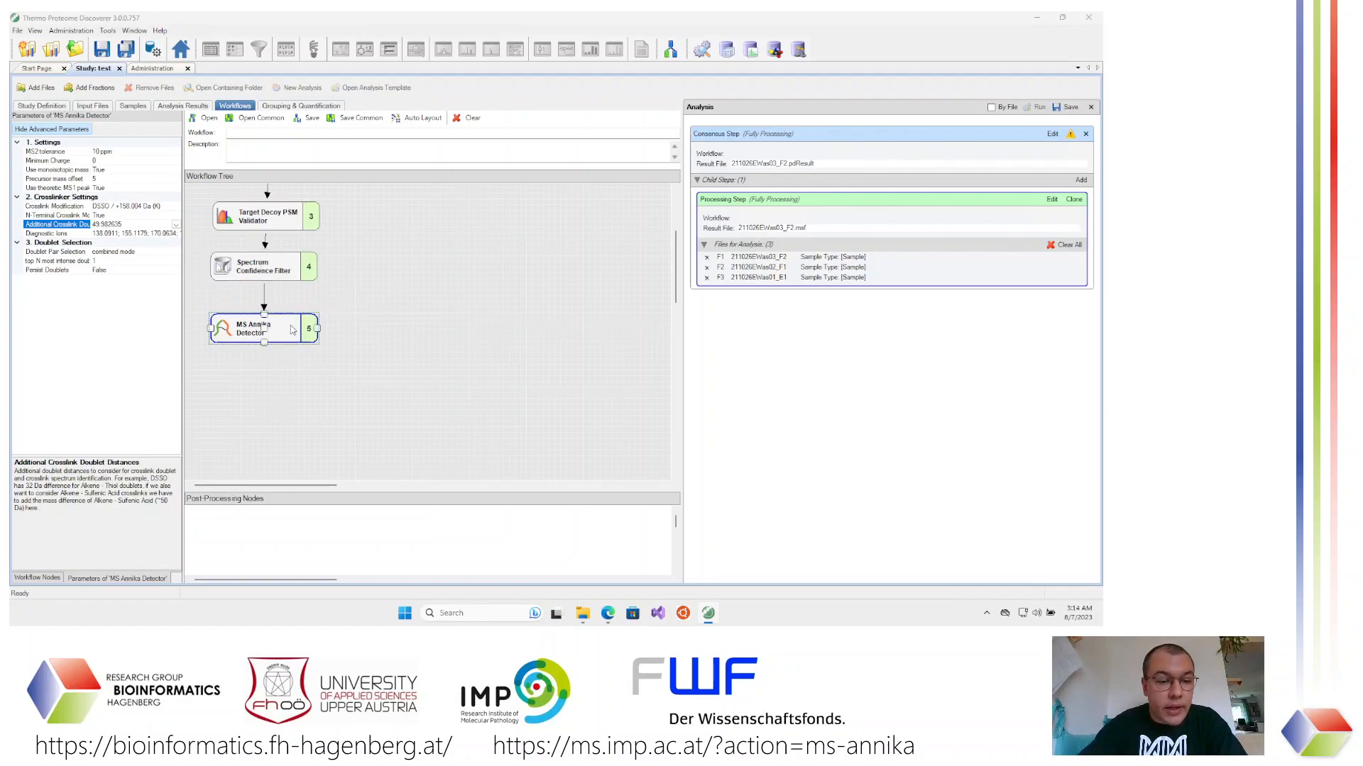
Set the number of top N most intense doublets in the MS Annika Detector node to 3
left_click_drag(290, 331, 288, 327)
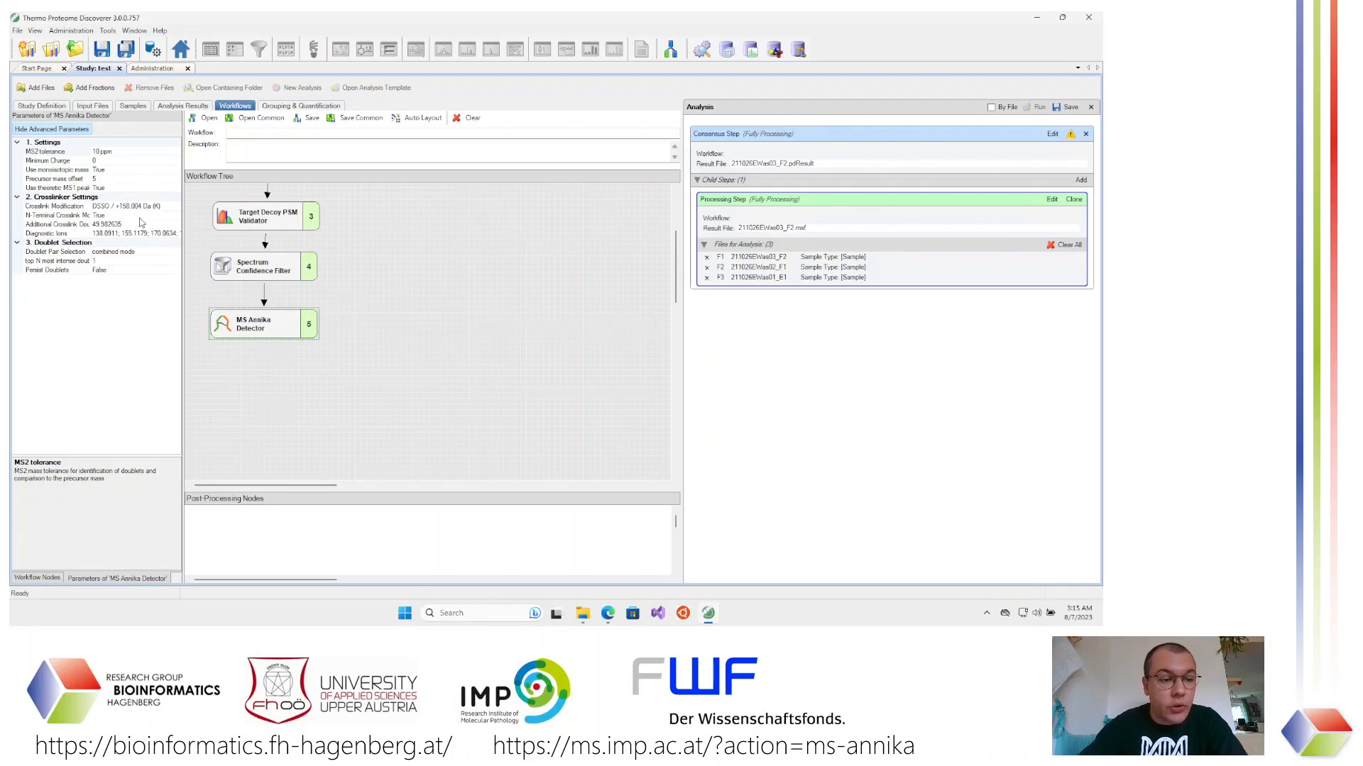
left_click(114, 260)
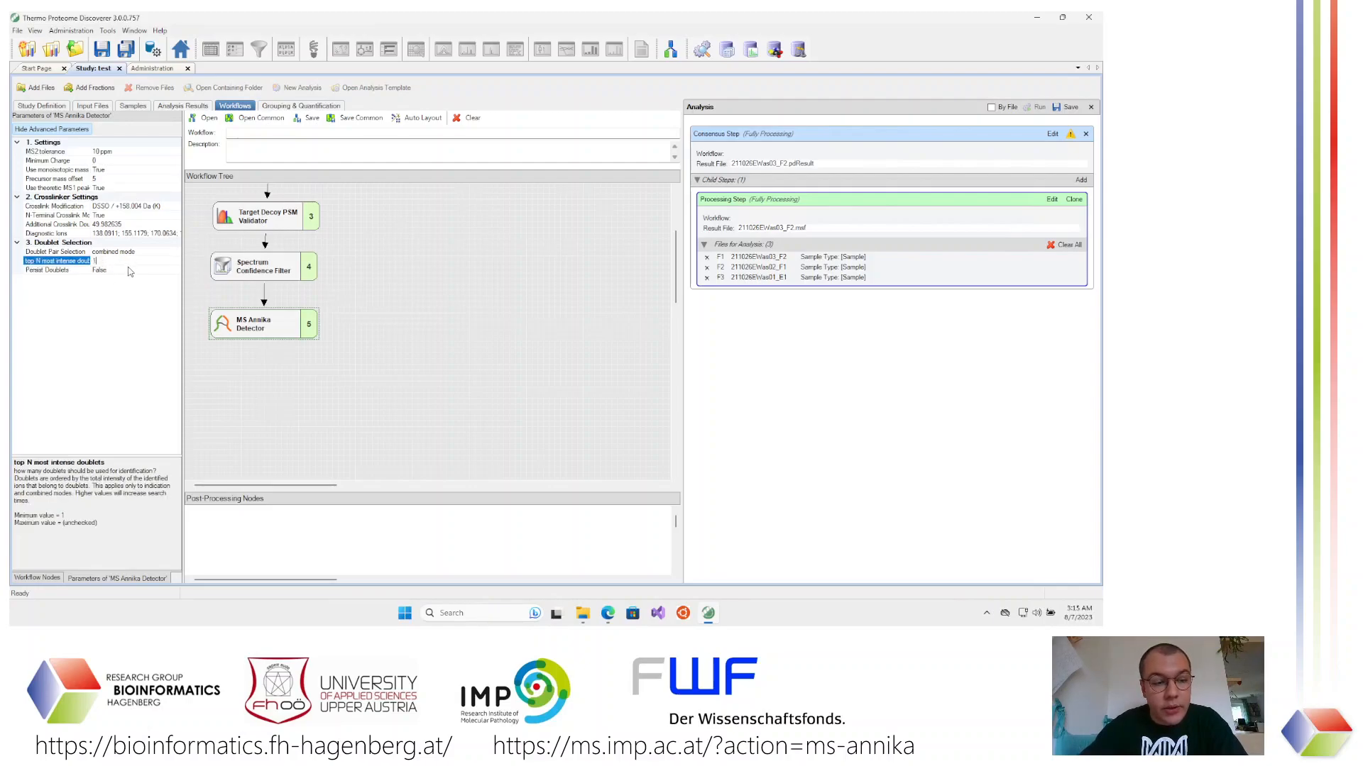
type("3")
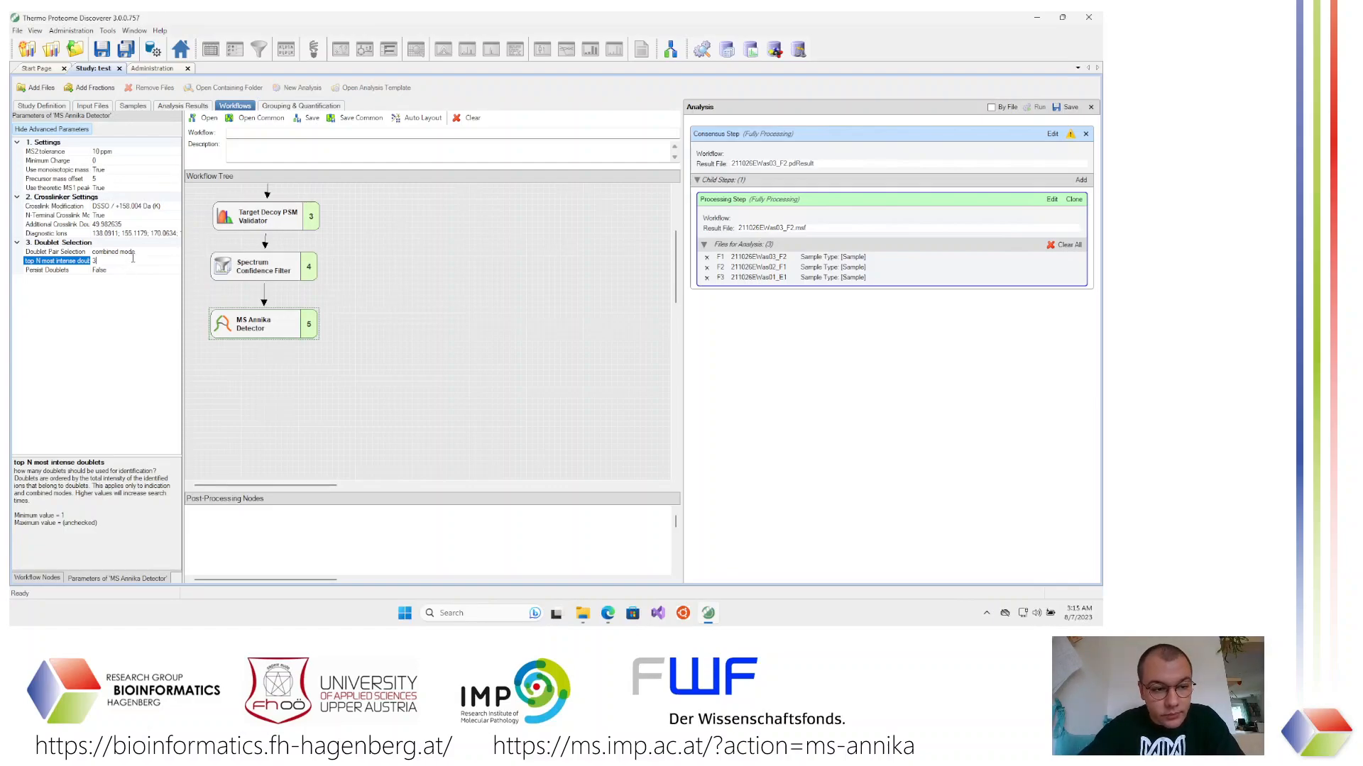
left_click(148, 252)
left_click(138, 260)
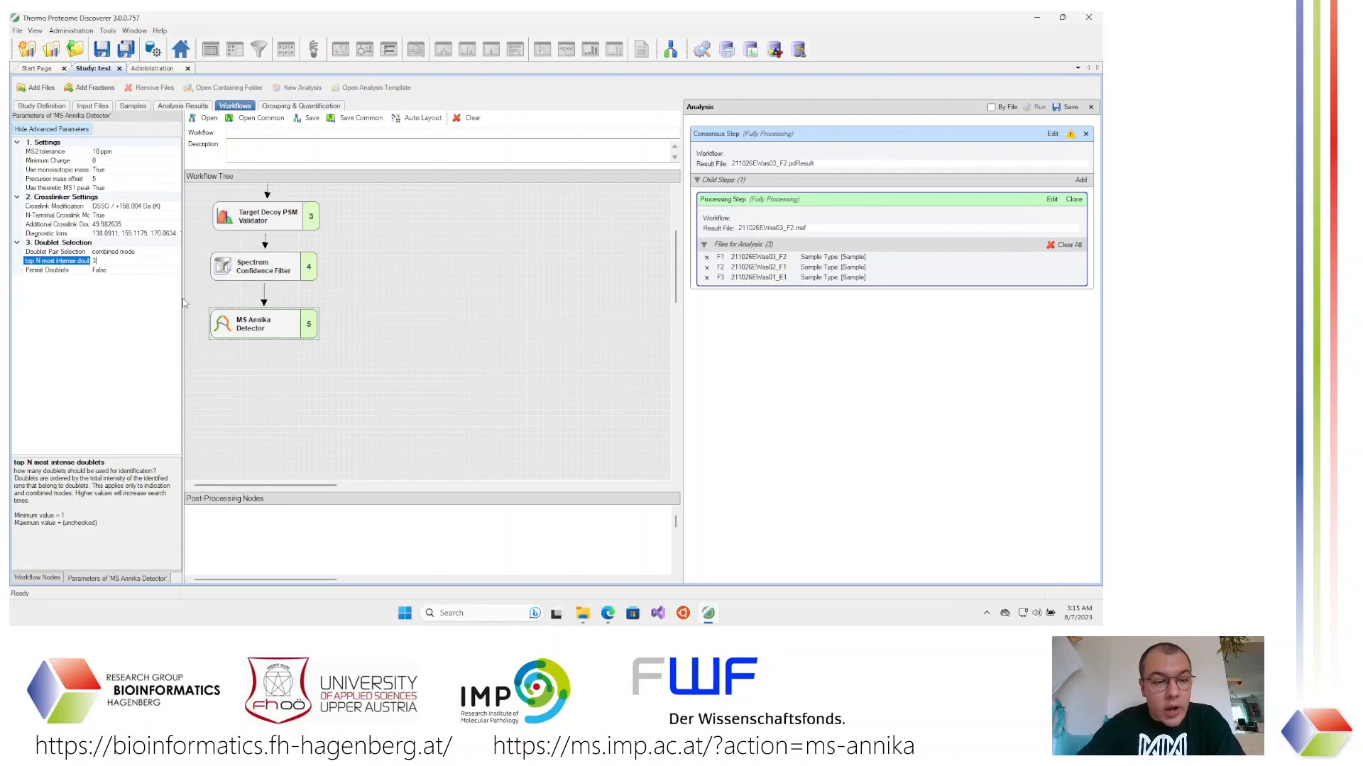
Add an MS Annika Search node after the MS Annika Detector and select HiRes.fasta as its protein database
left_click(22, 581)
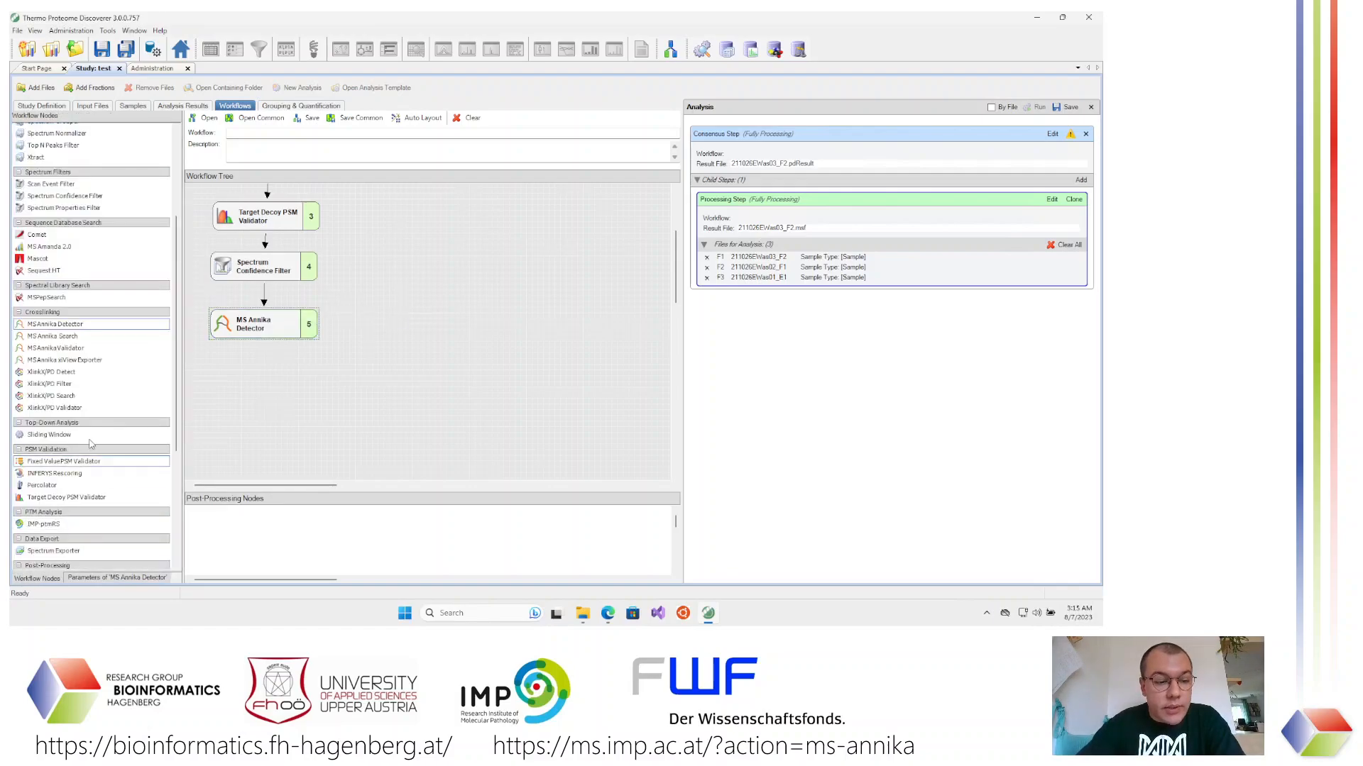
left_click_drag(53, 336, 277, 372)
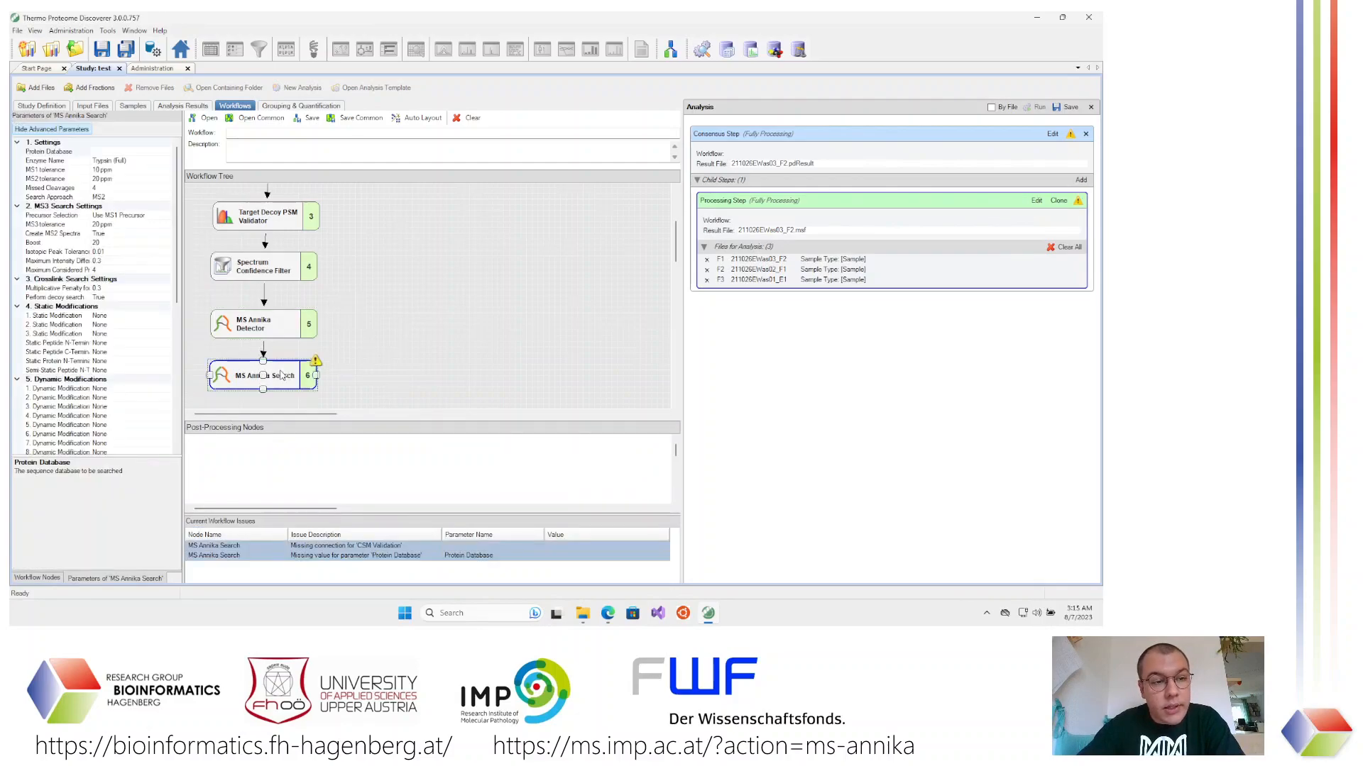
left_click(156, 152)
left_click(166, 152)
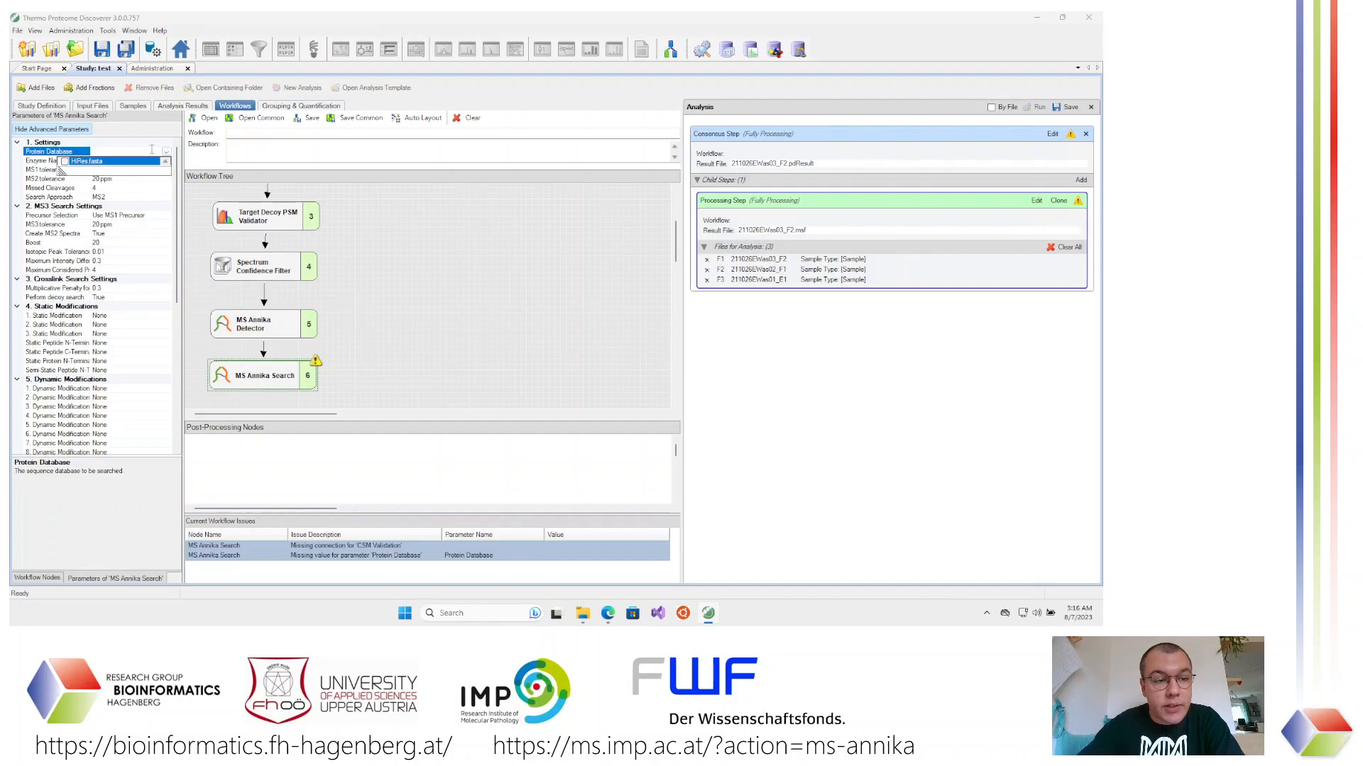
left_click(65, 162)
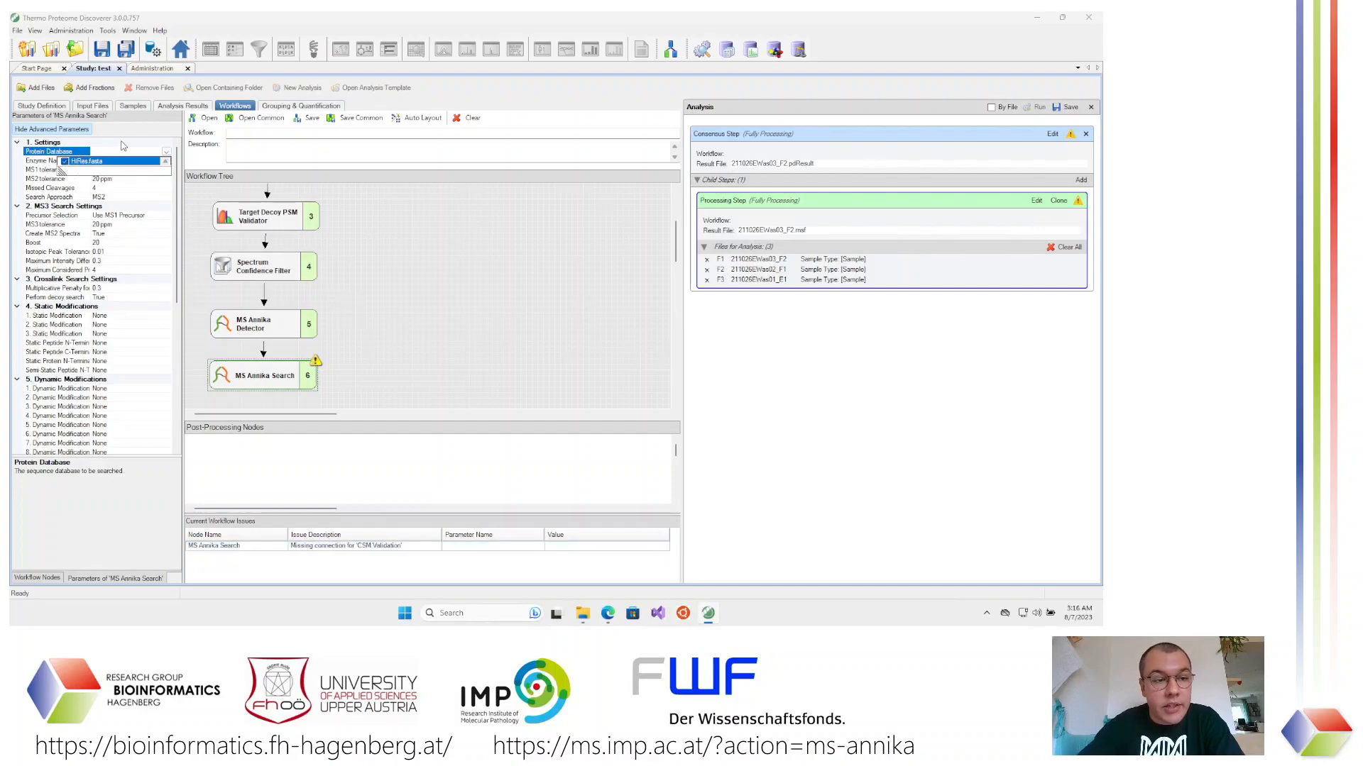
left_click(122, 146)
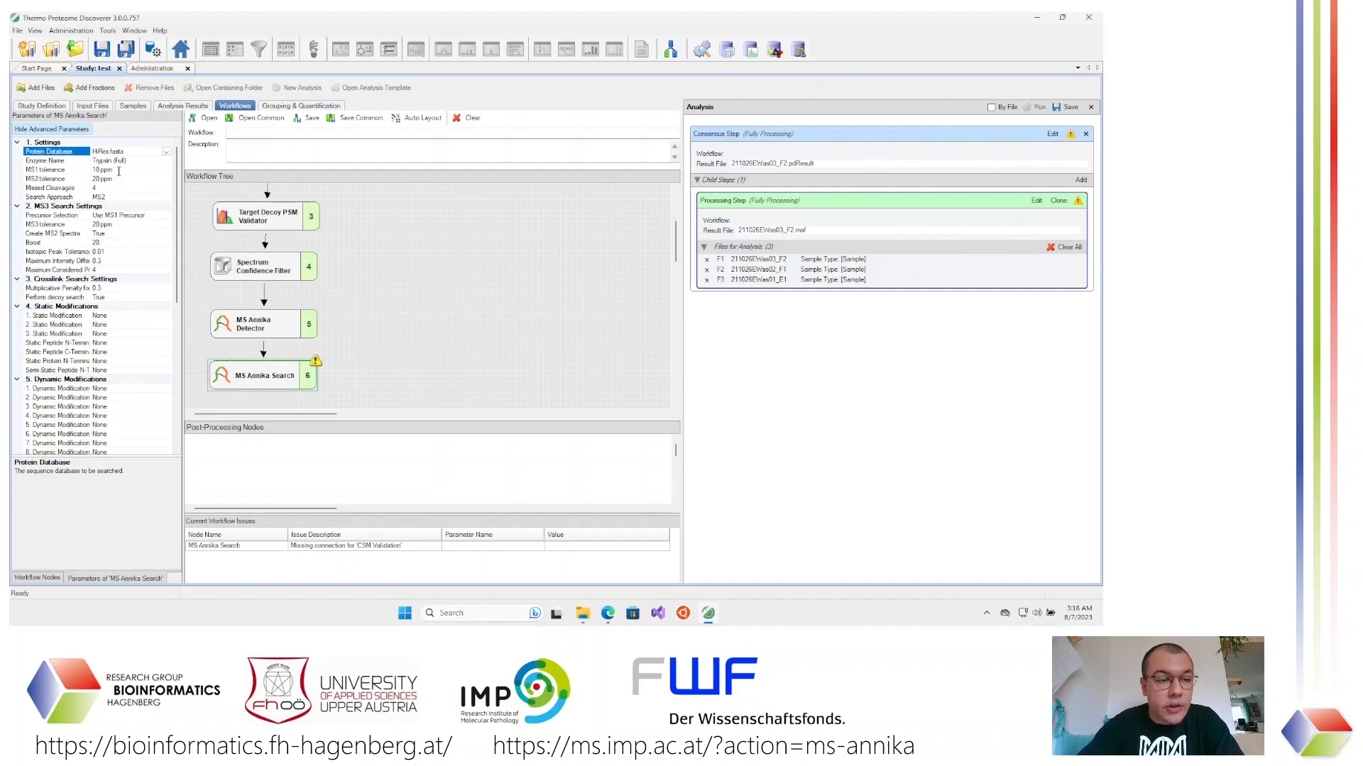
Set the MS Annika Search node's MS1 tolerance to 5 ppm and its MS2 tolerance to 10 ppm
left_click(118, 171)
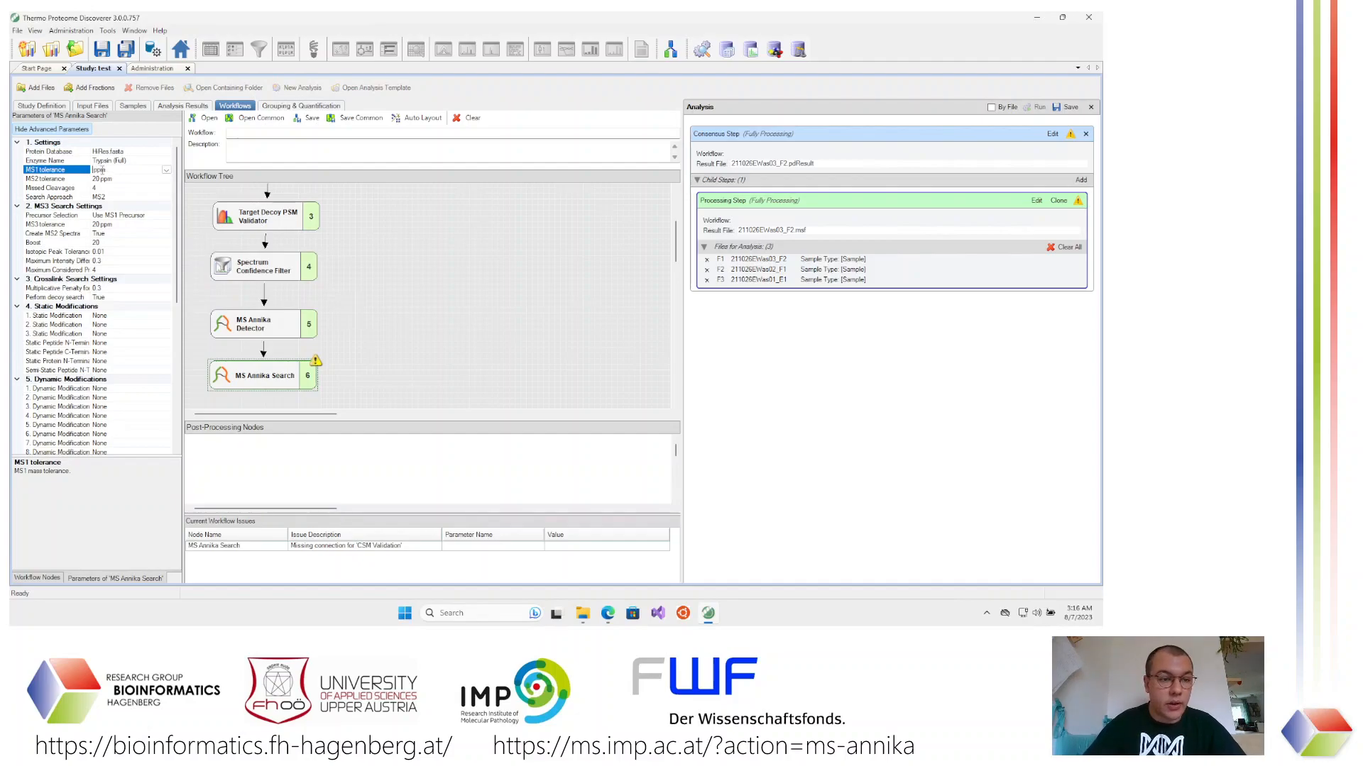
type("5")
left_click(94, 179)
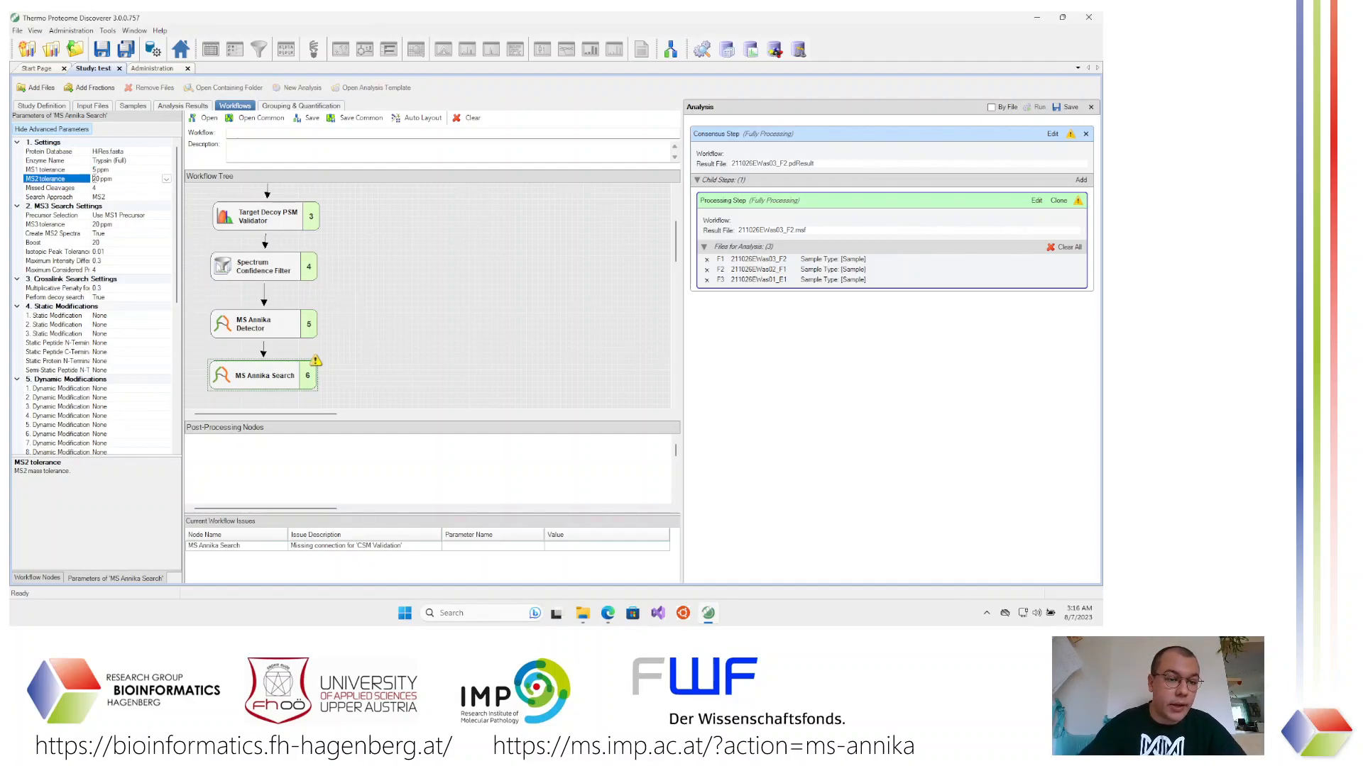
key("BackSpace")
type("1")
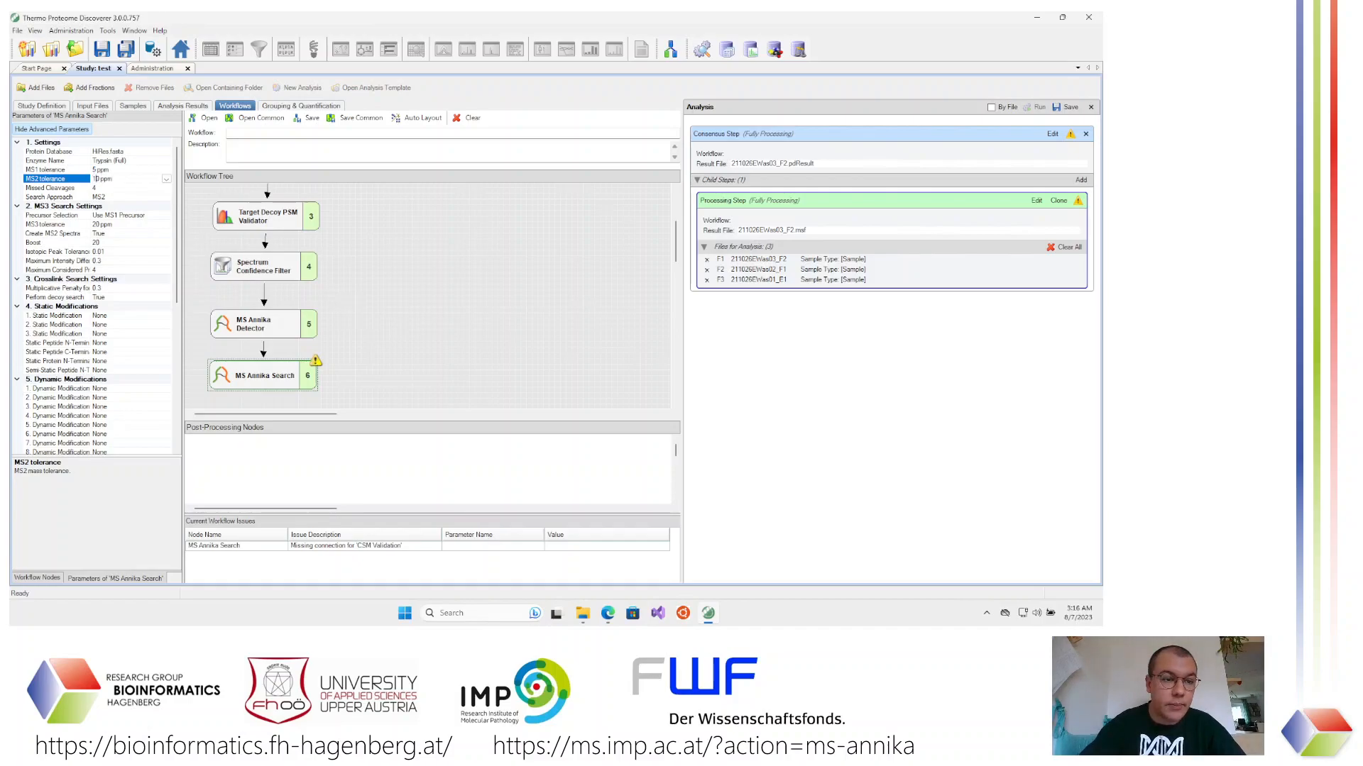
Review the missed cleavages setting and the available search approaches of the MS Annika Search node
left_click(117, 188)
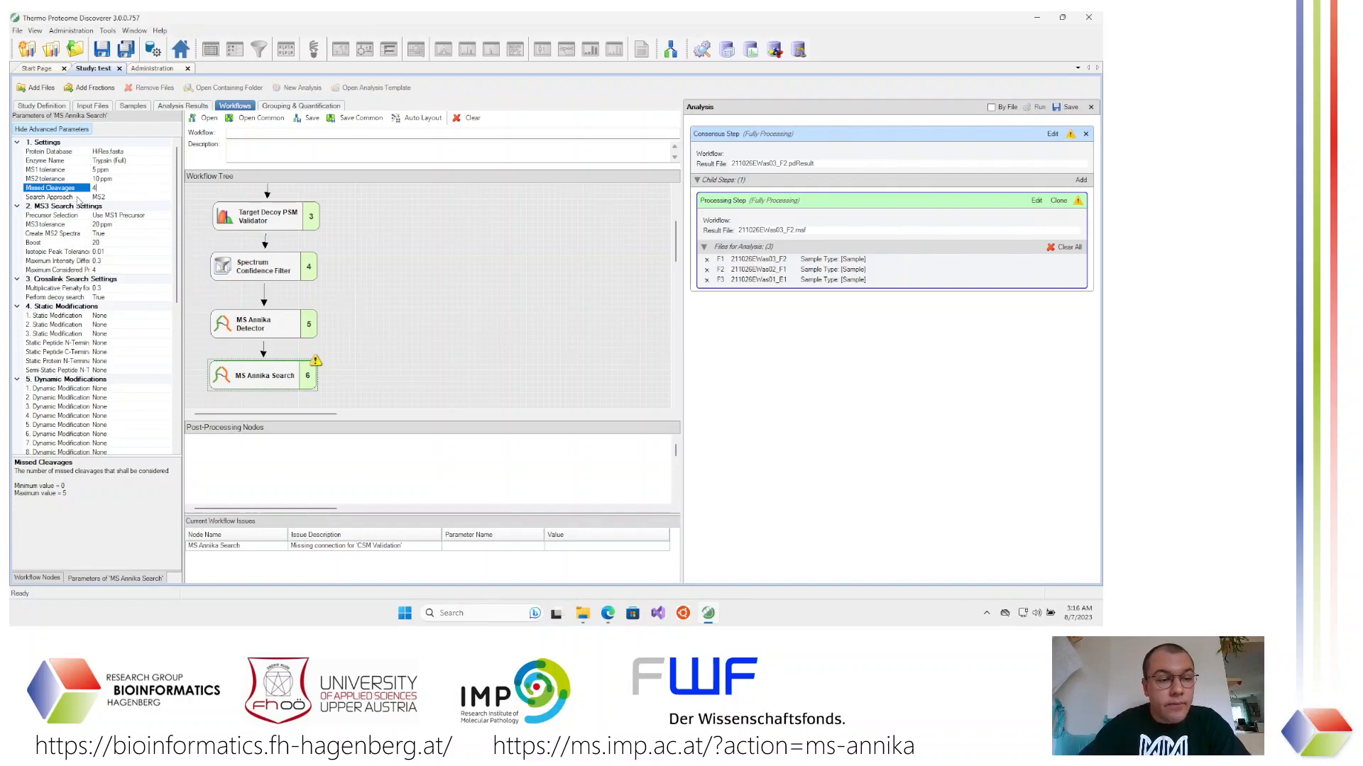
left_click(122, 195)
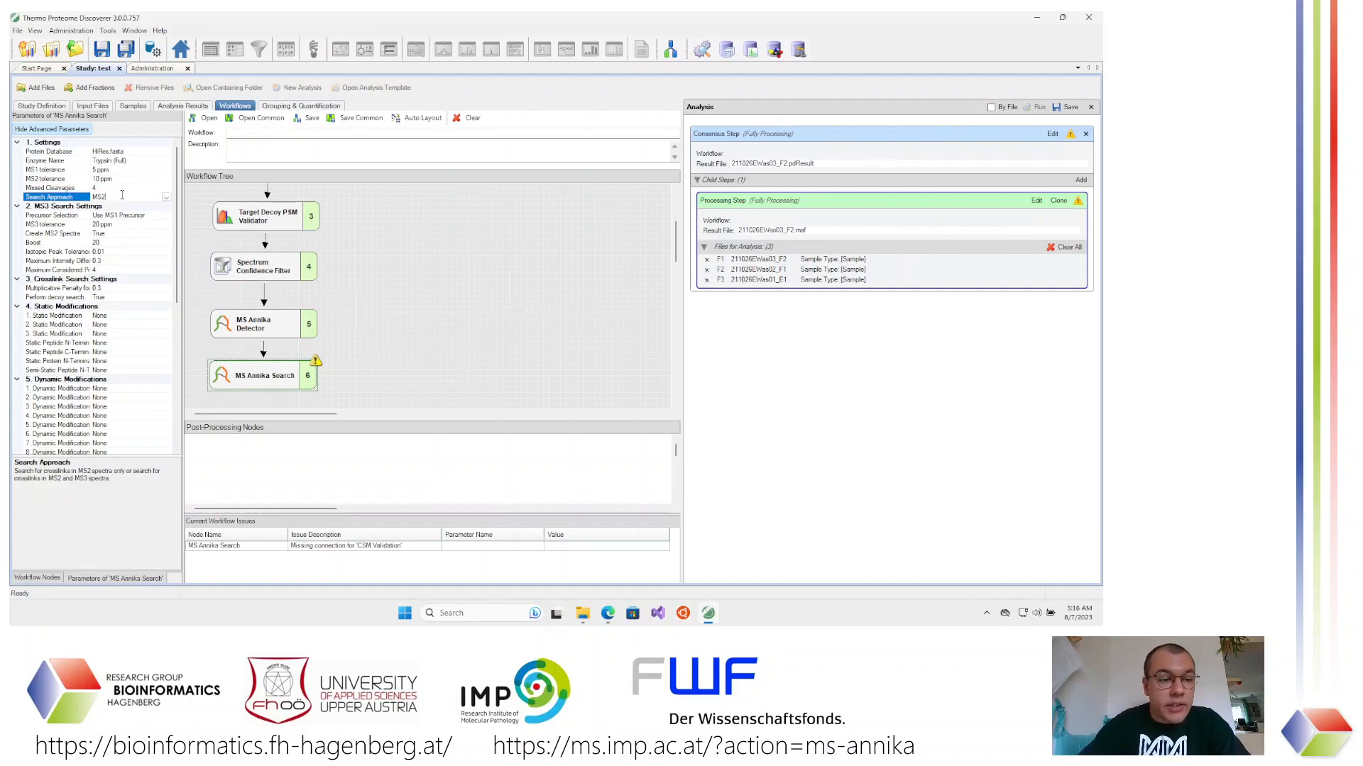
left_click(166, 198)
left_click(166, 199)
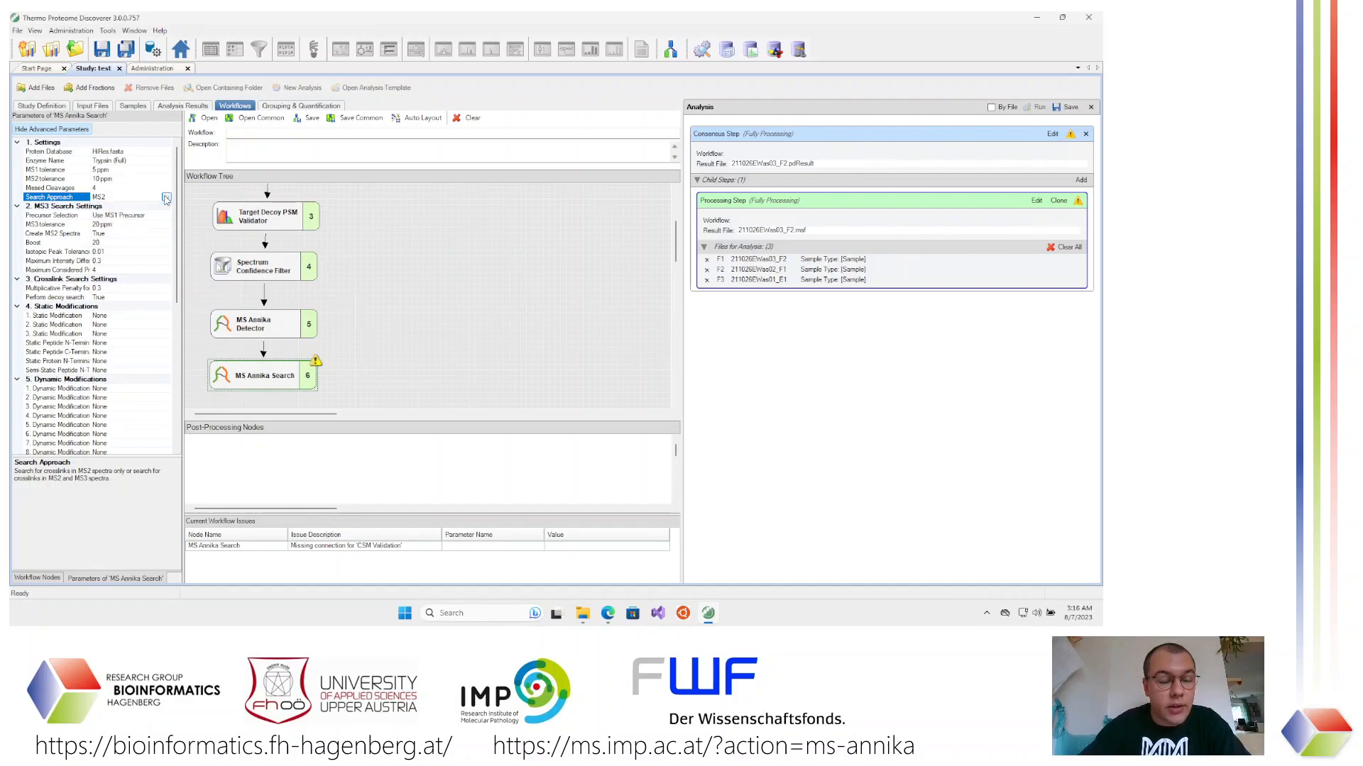
left_click(166, 199)
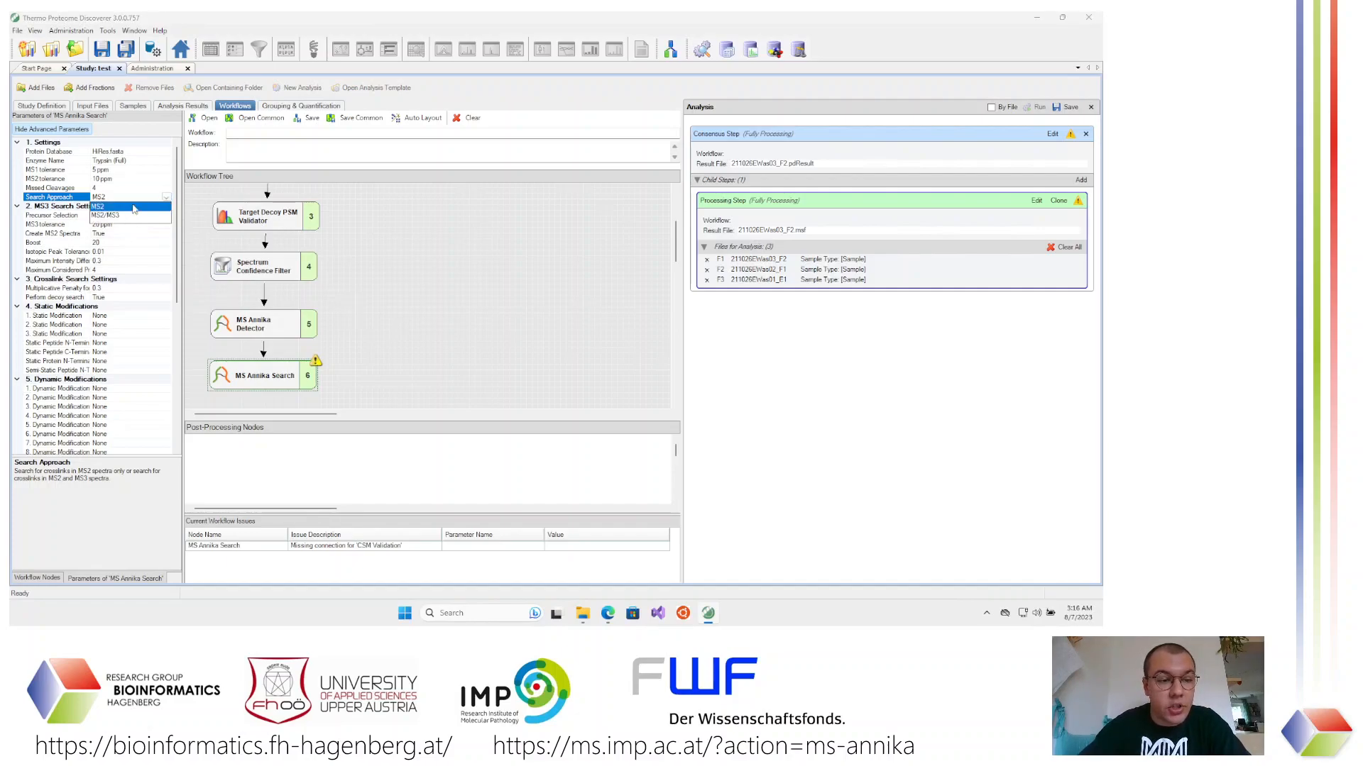
left_click(166, 199)
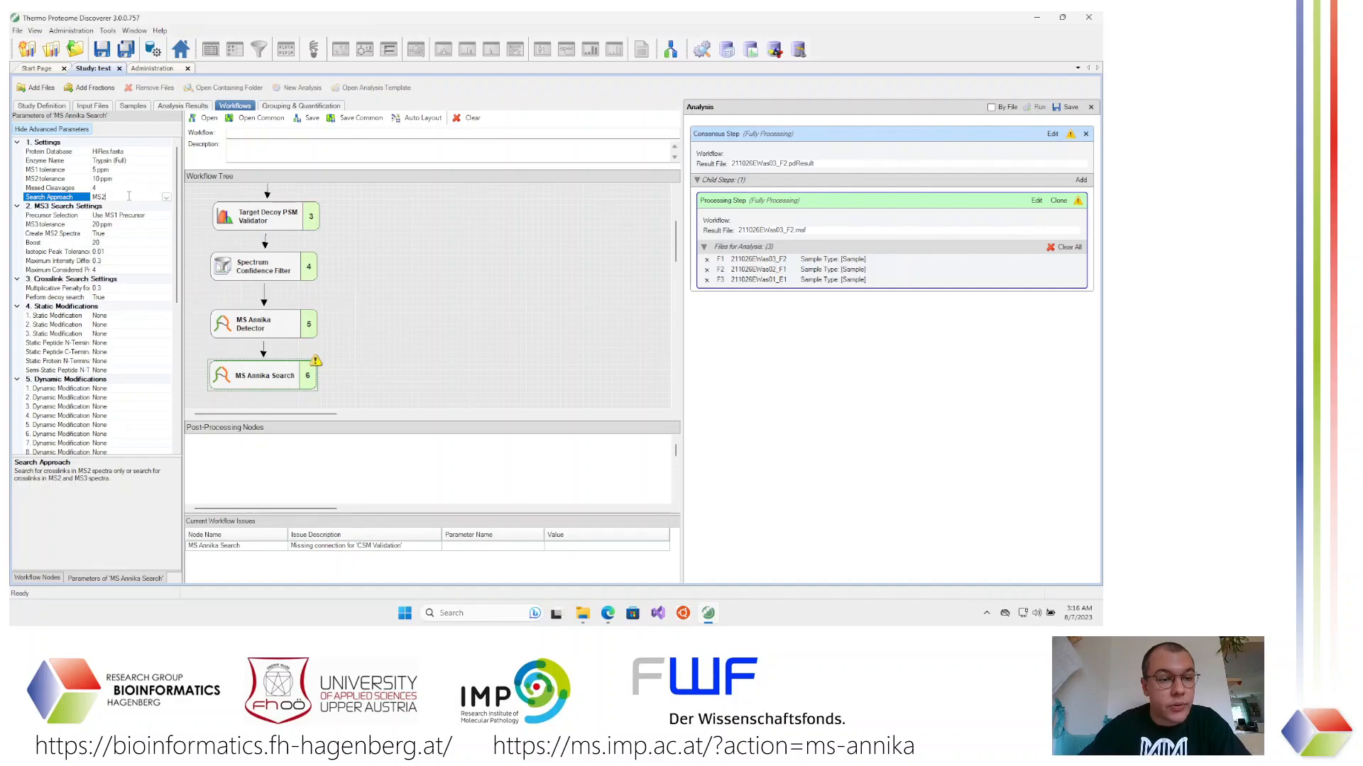
Set the MS Annika Search node's MS3 precursor selection to Use MS(n - 1) with Parent Precursors
left_click(144, 215)
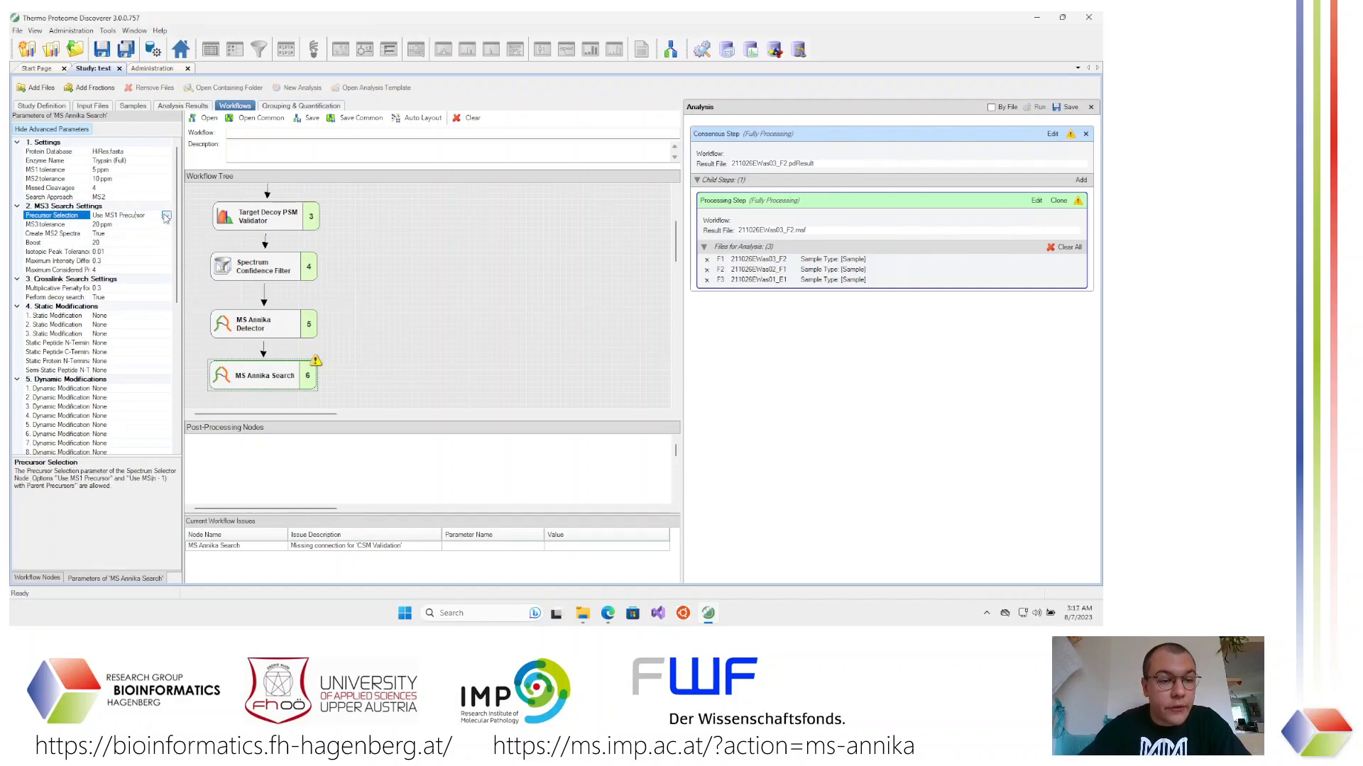
left_click(167, 215)
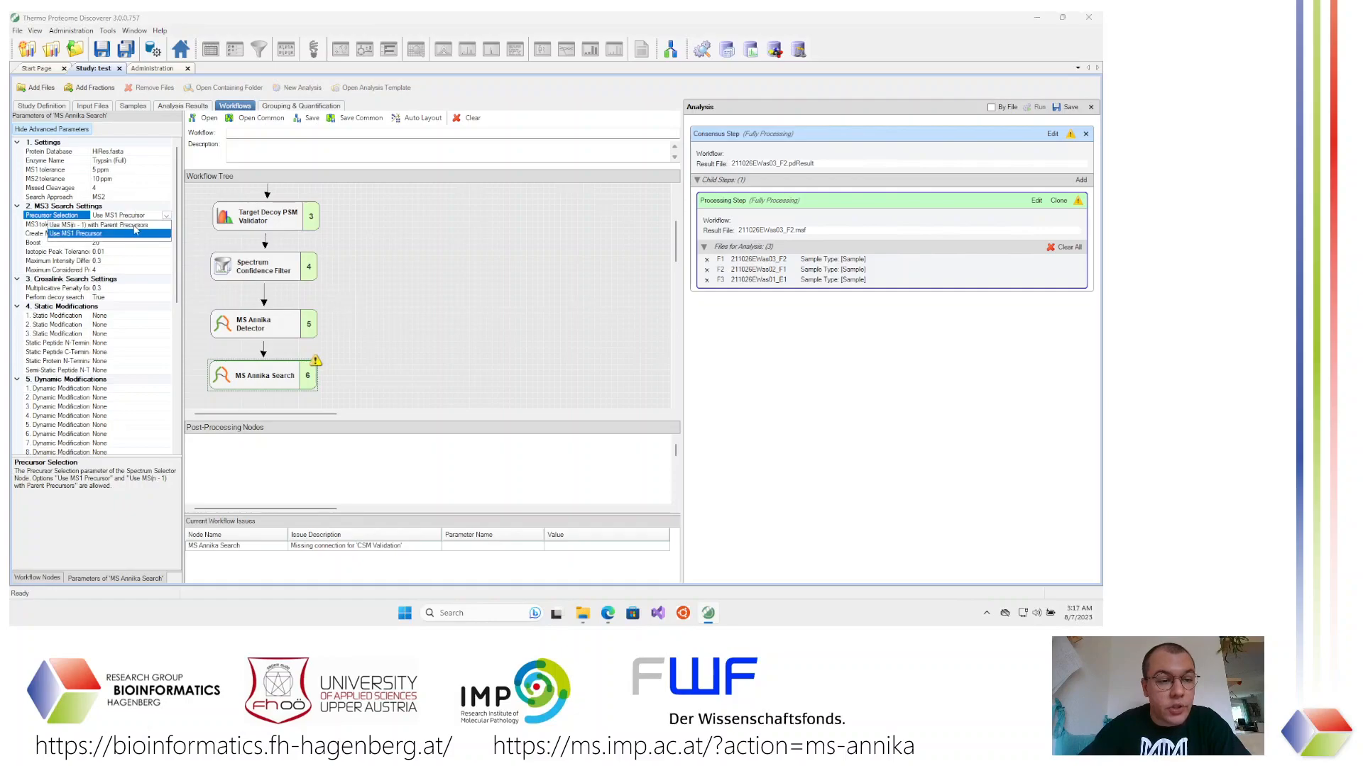
left_click(134, 225)
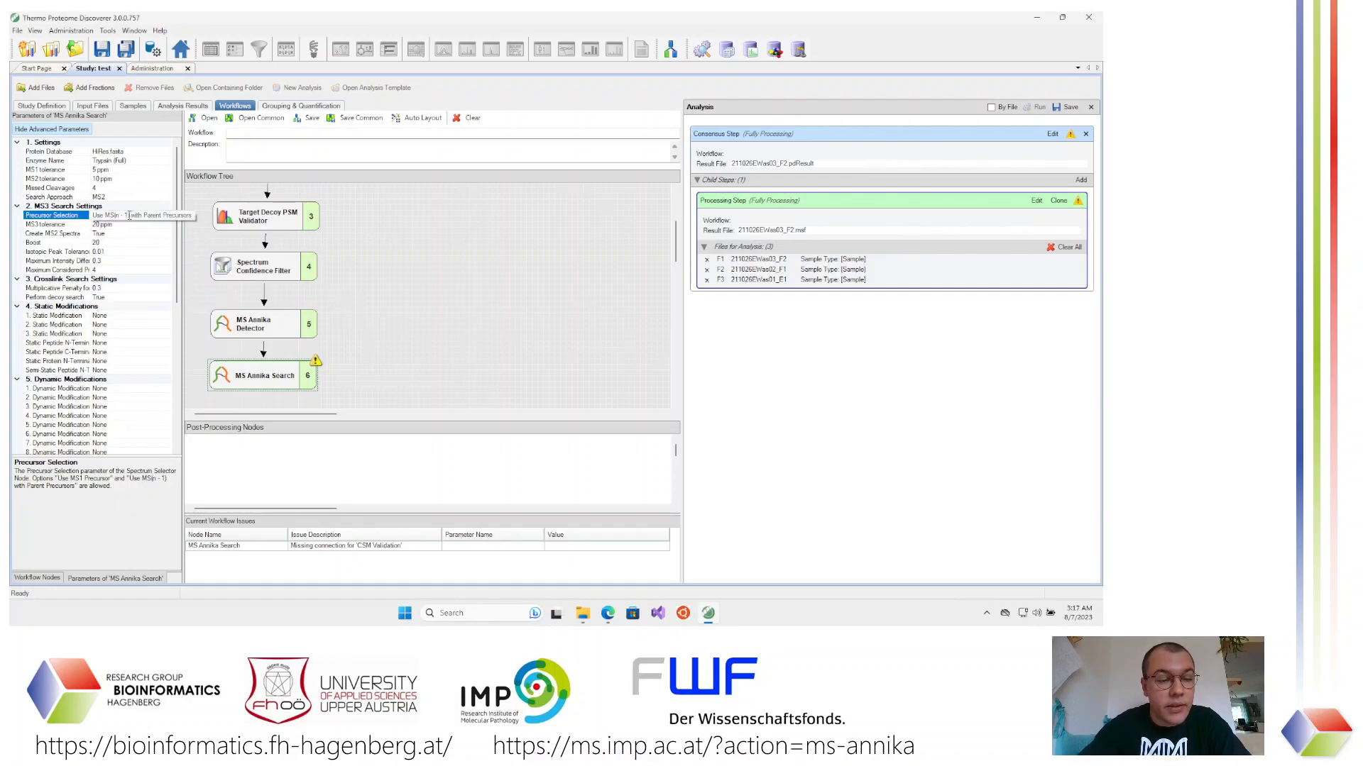
scroll(291, 246, "up", 3)
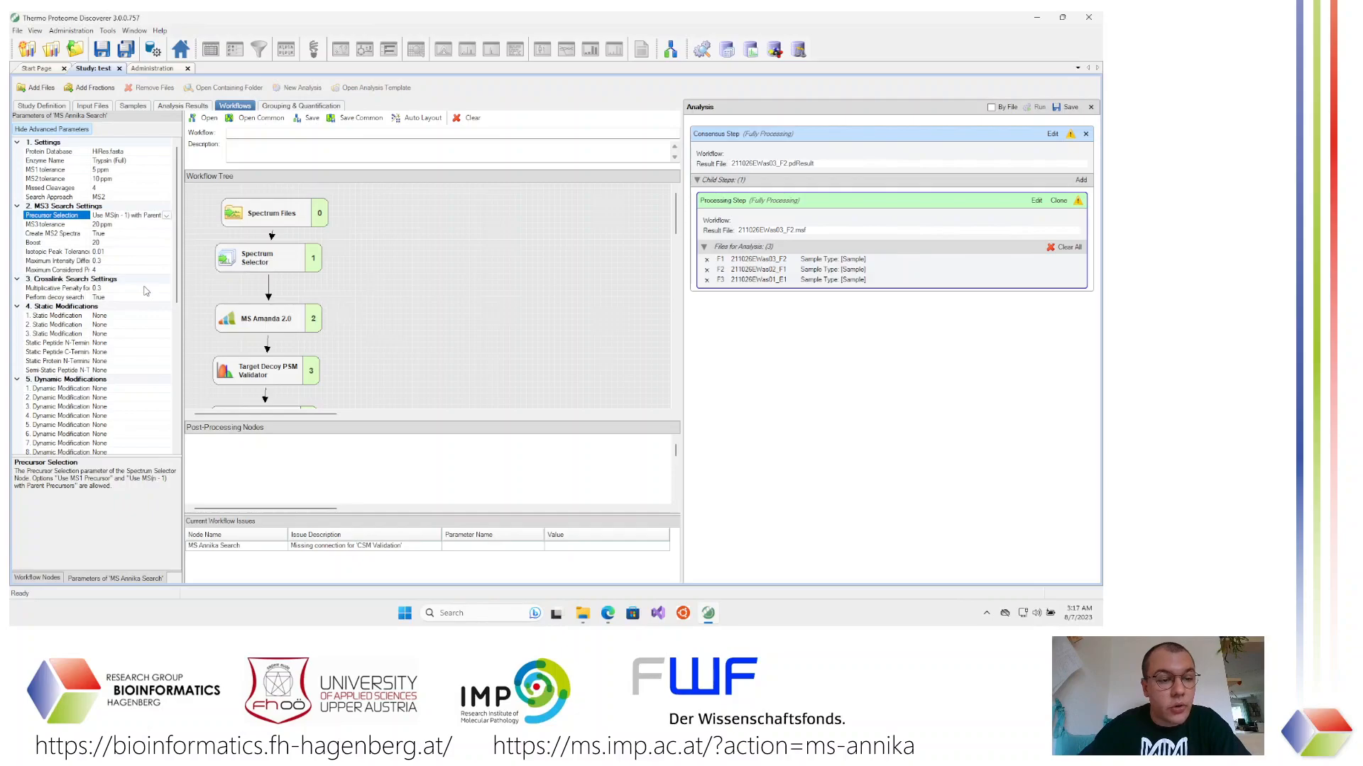
Set the multiplicative penalty for crosslinks with equal sequences to 1 in the MS Annika Search node
left_click(124, 288)
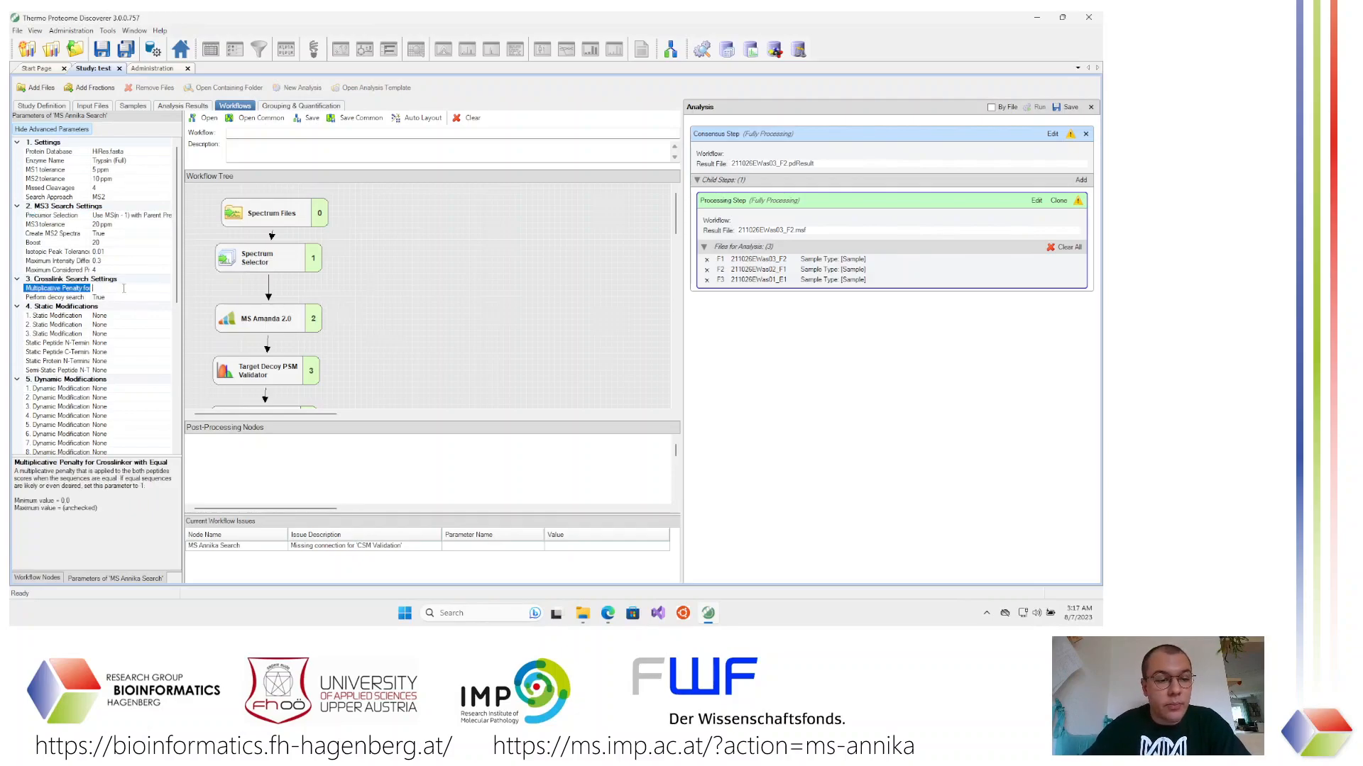
left_click(61, 288)
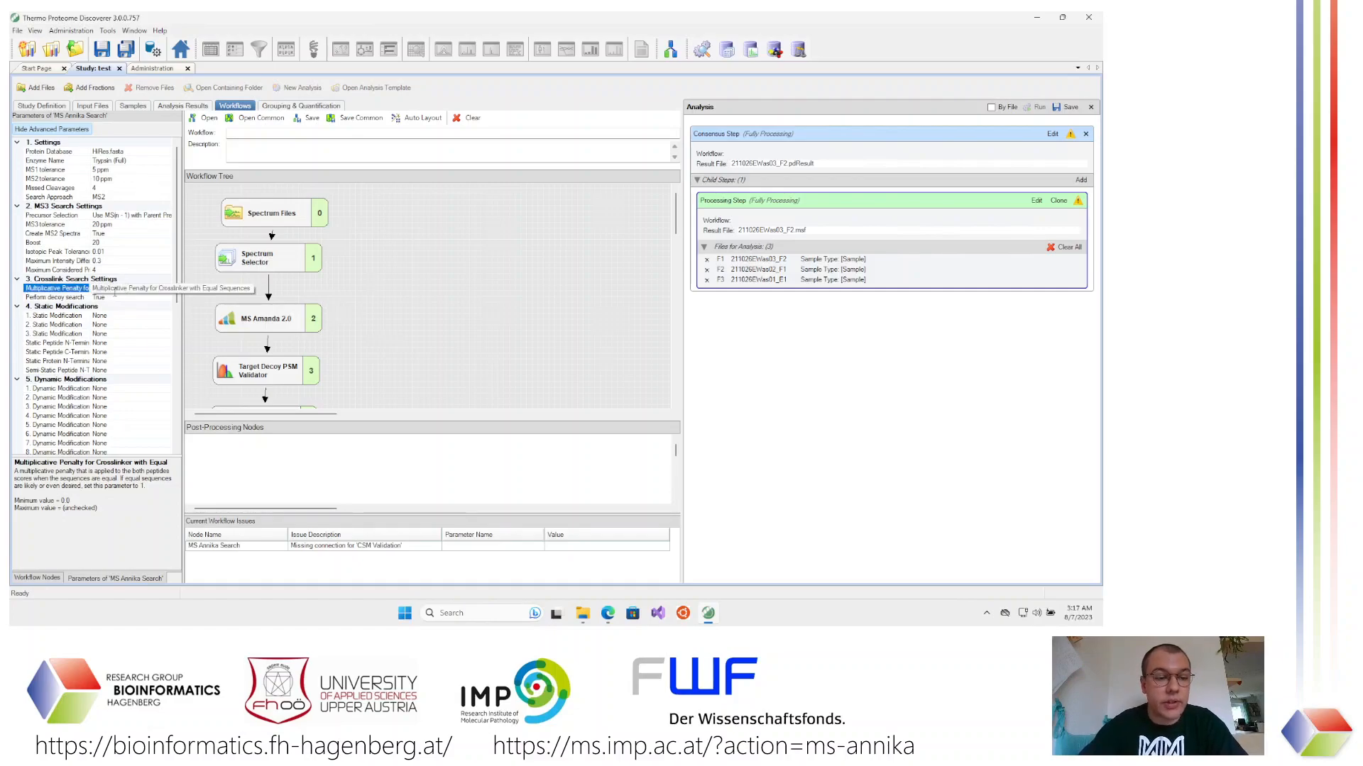
left_click(104, 289)
left_click(98, 297)
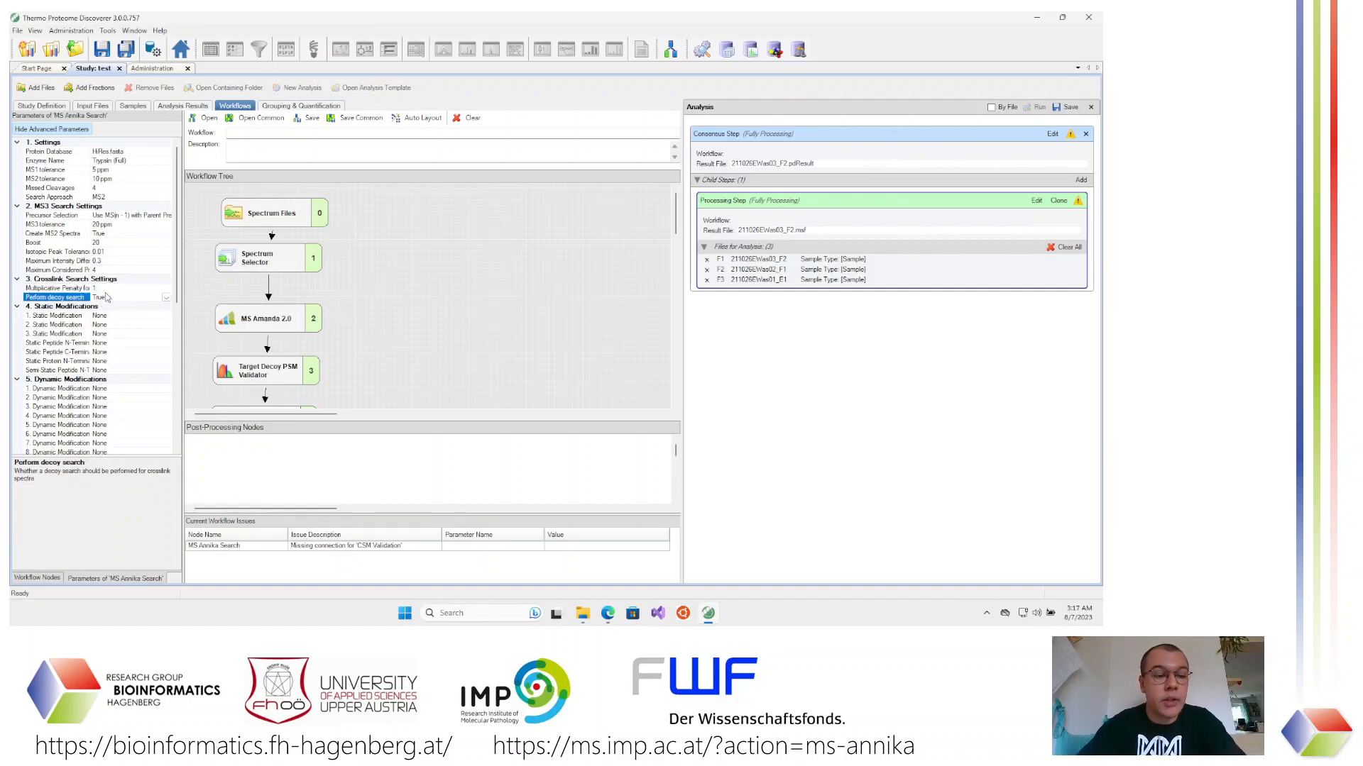
left_click(86, 290)
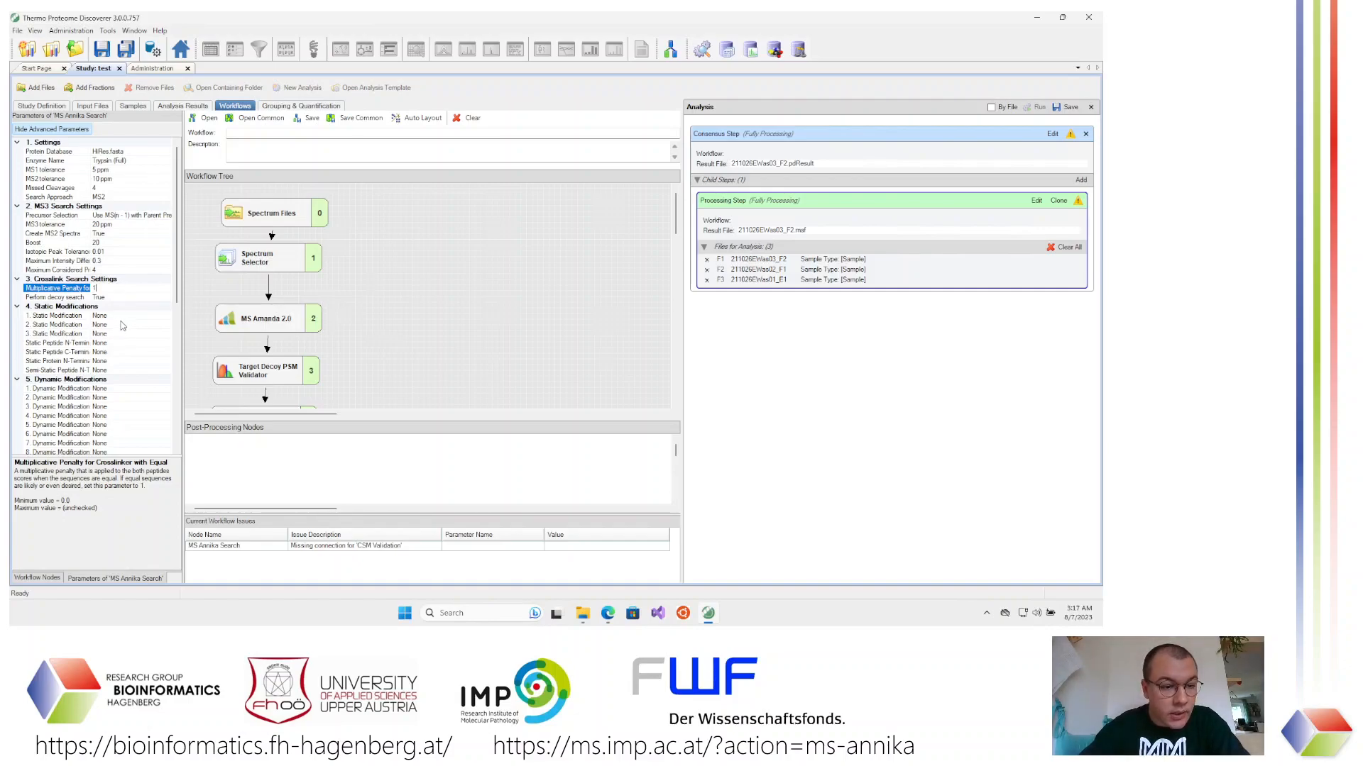
Set the MS Annika Search node's first static modification to Carbamidomethyl / +57.021 Da on residue C
left_click(120, 317)
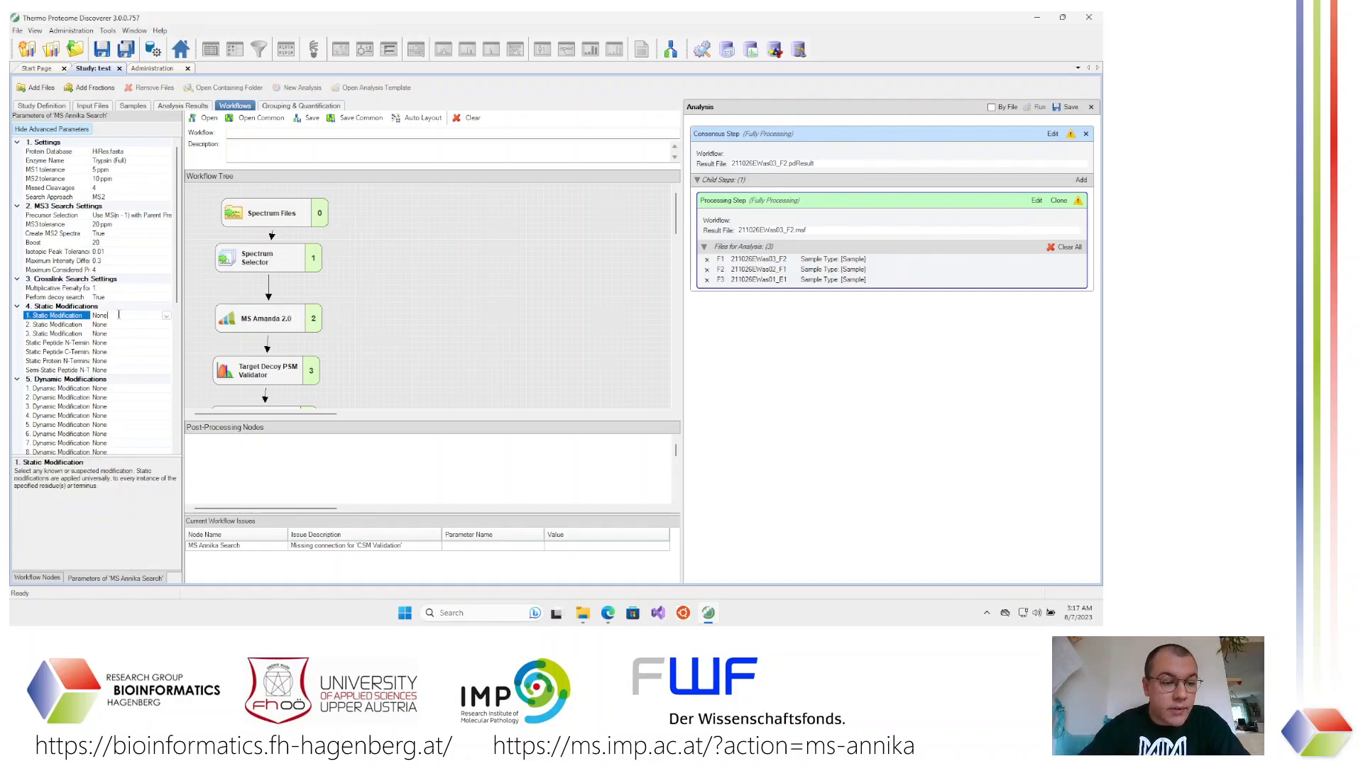
left_click(166, 316)
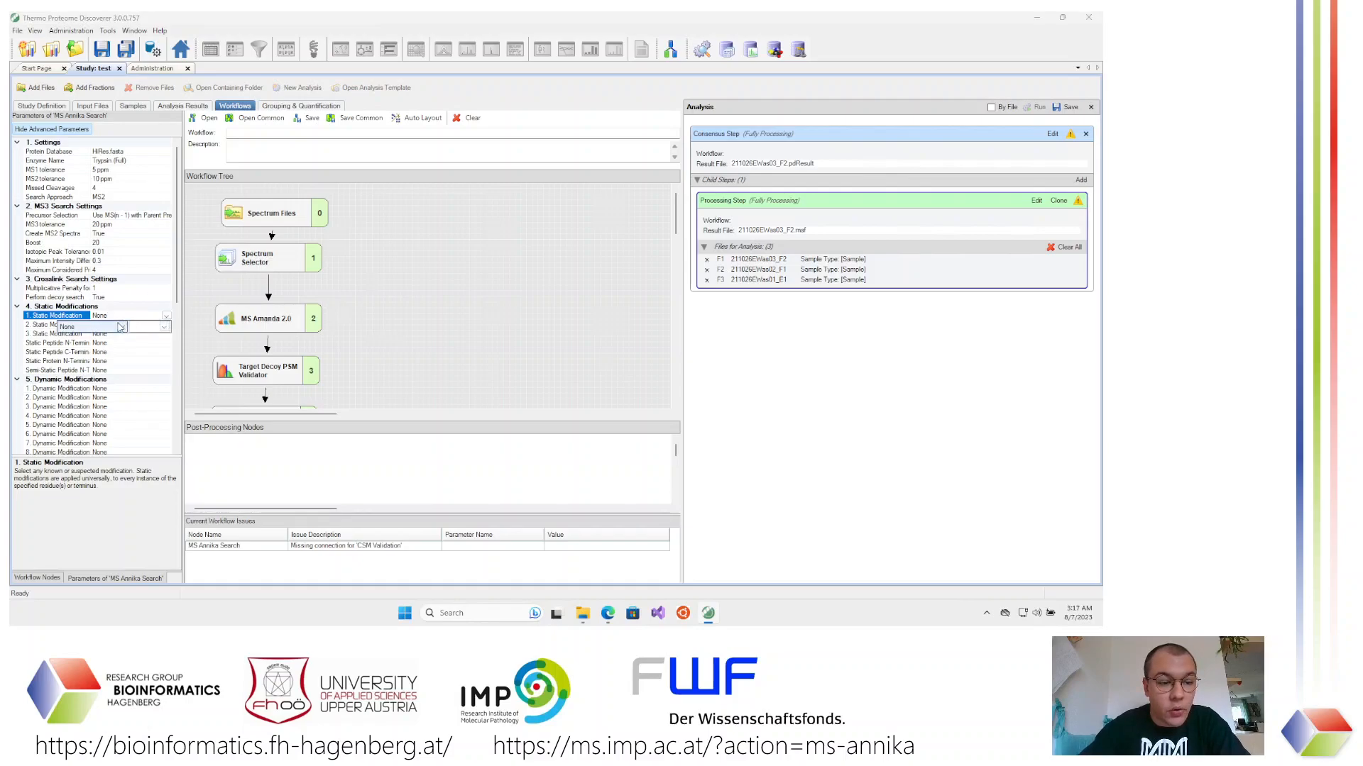
left_click(122, 327)
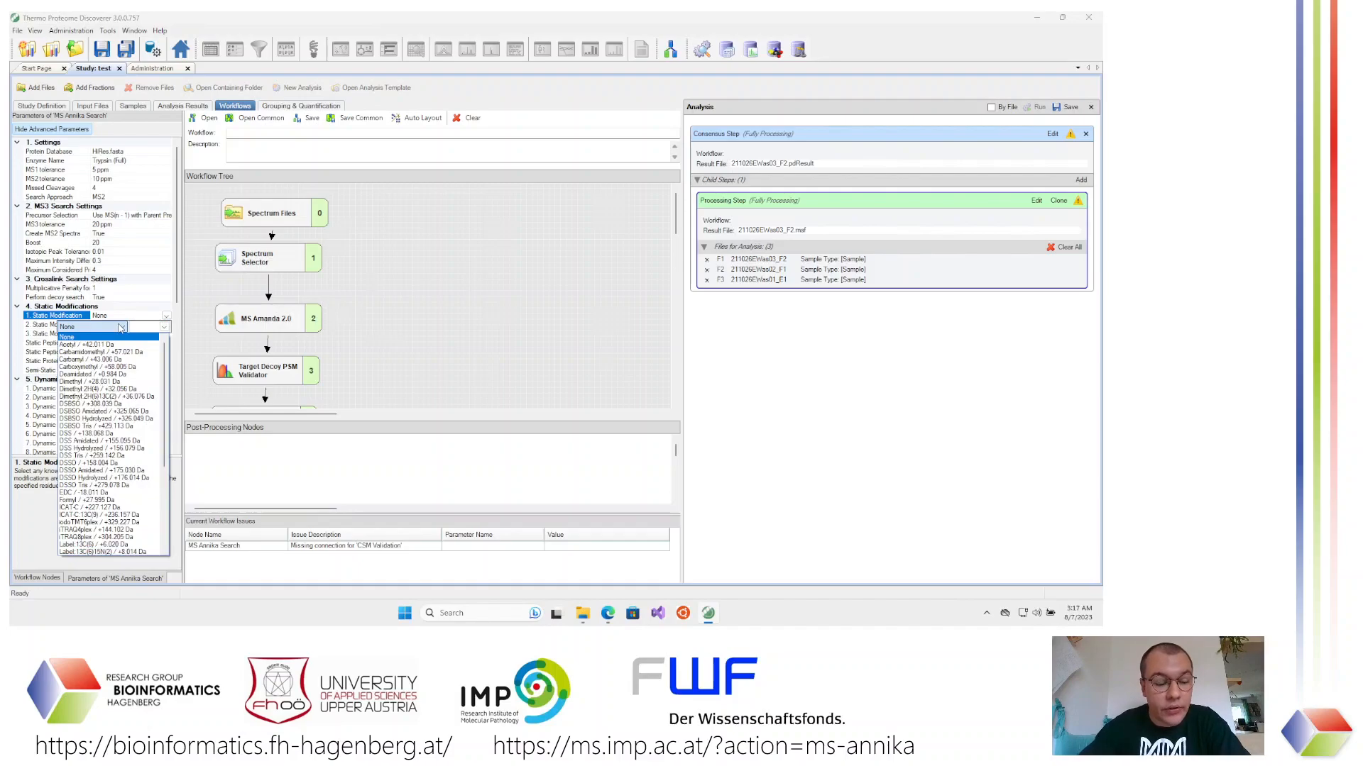
left_click(112, 352)
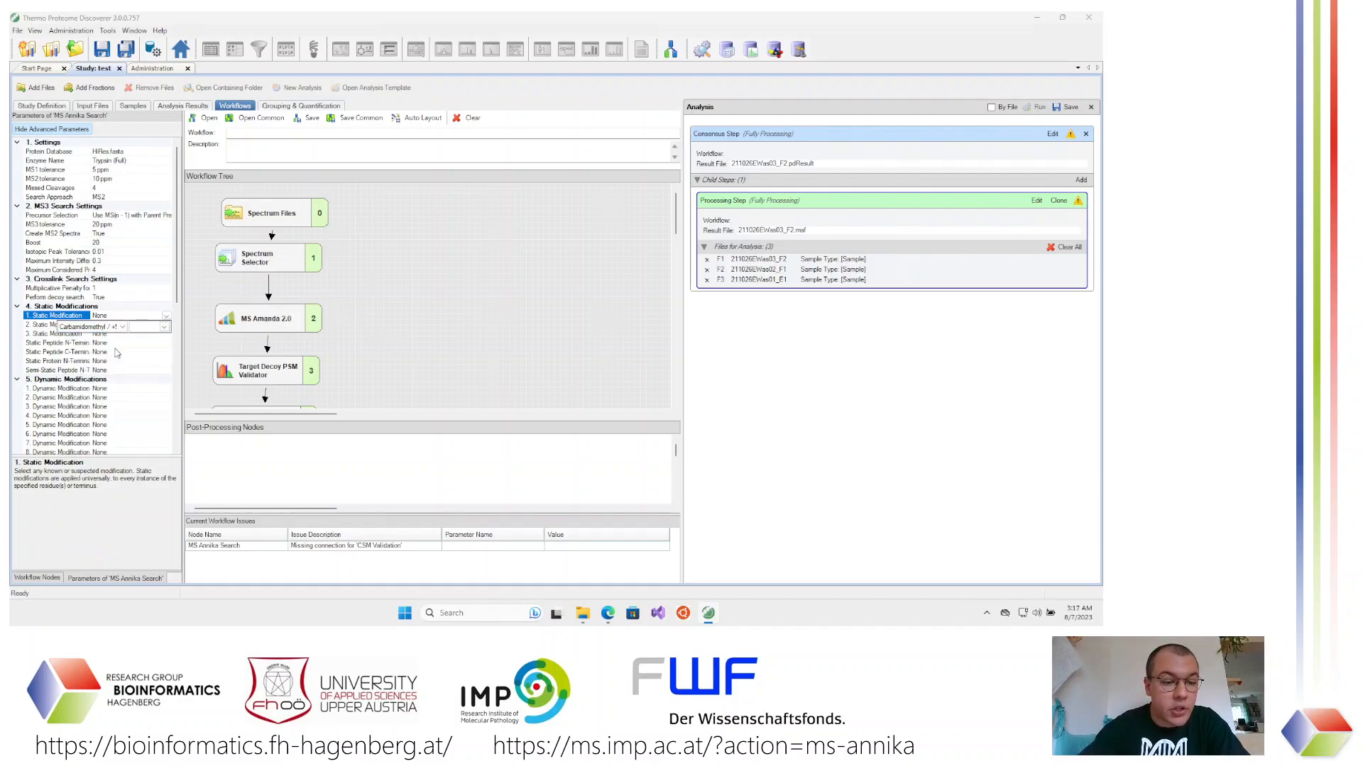
left_click(164, 327)
left_click(134, 340)
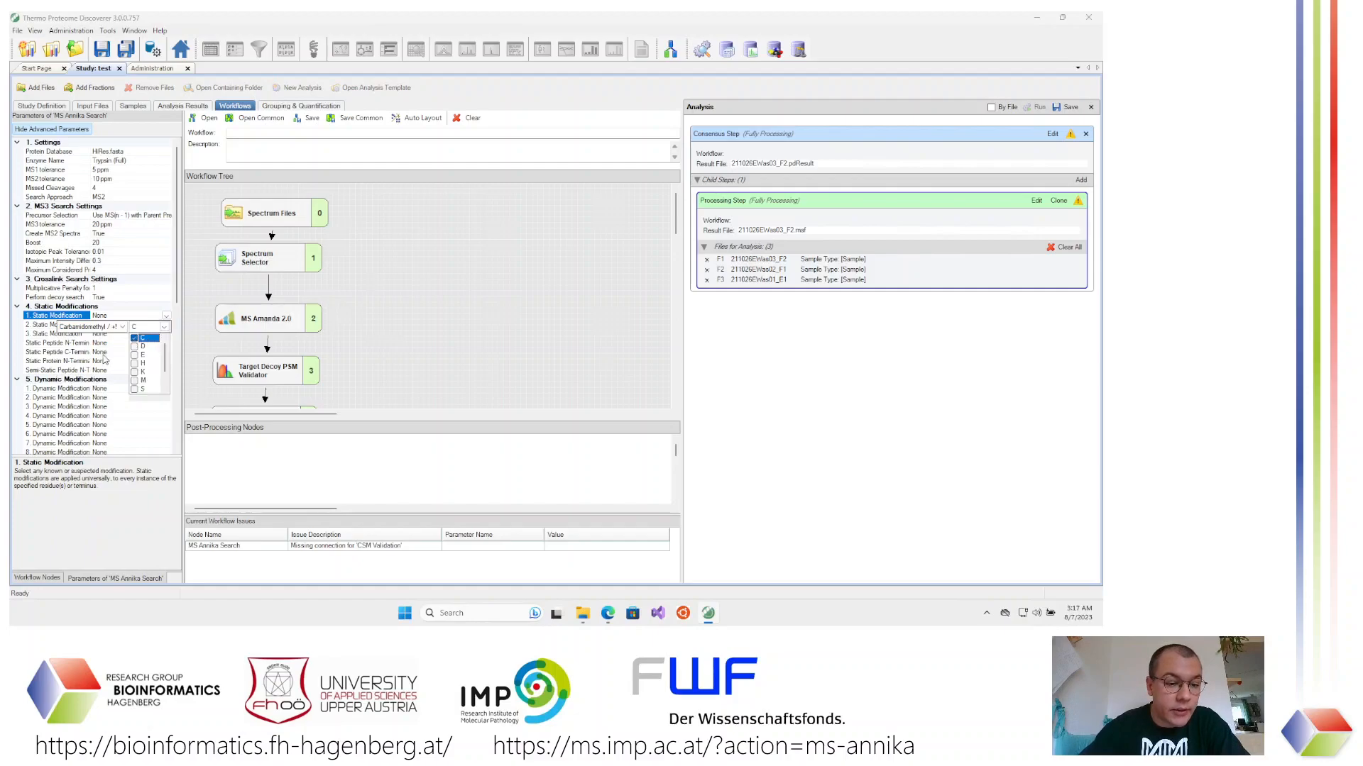
left_click(107, 360)
left_click(111, 360)
Set the MS Annika Search node's first dynamic modification to Oxidation / +15.995 Da on residue M
left_click(133, 389)
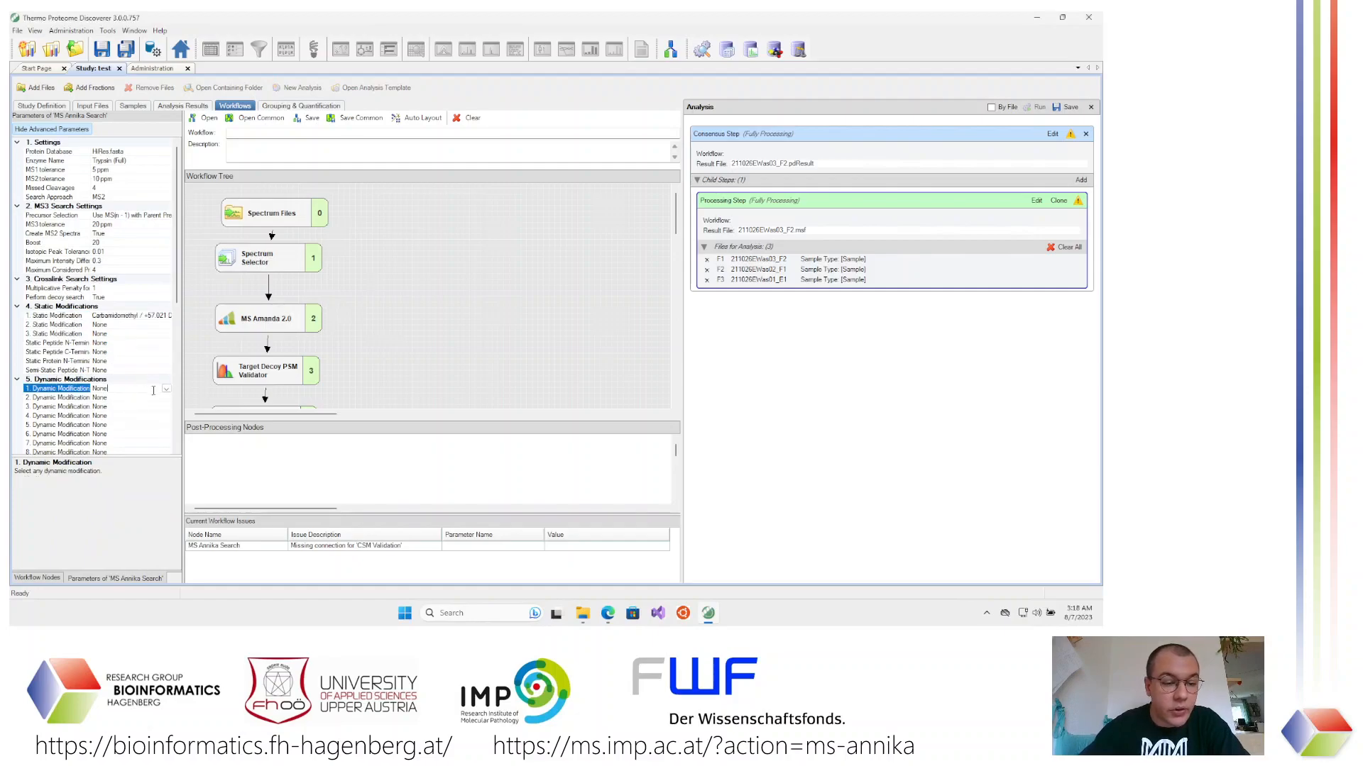
left_click(168, 398)
left_click(165, 390)
left_click(166, 391)
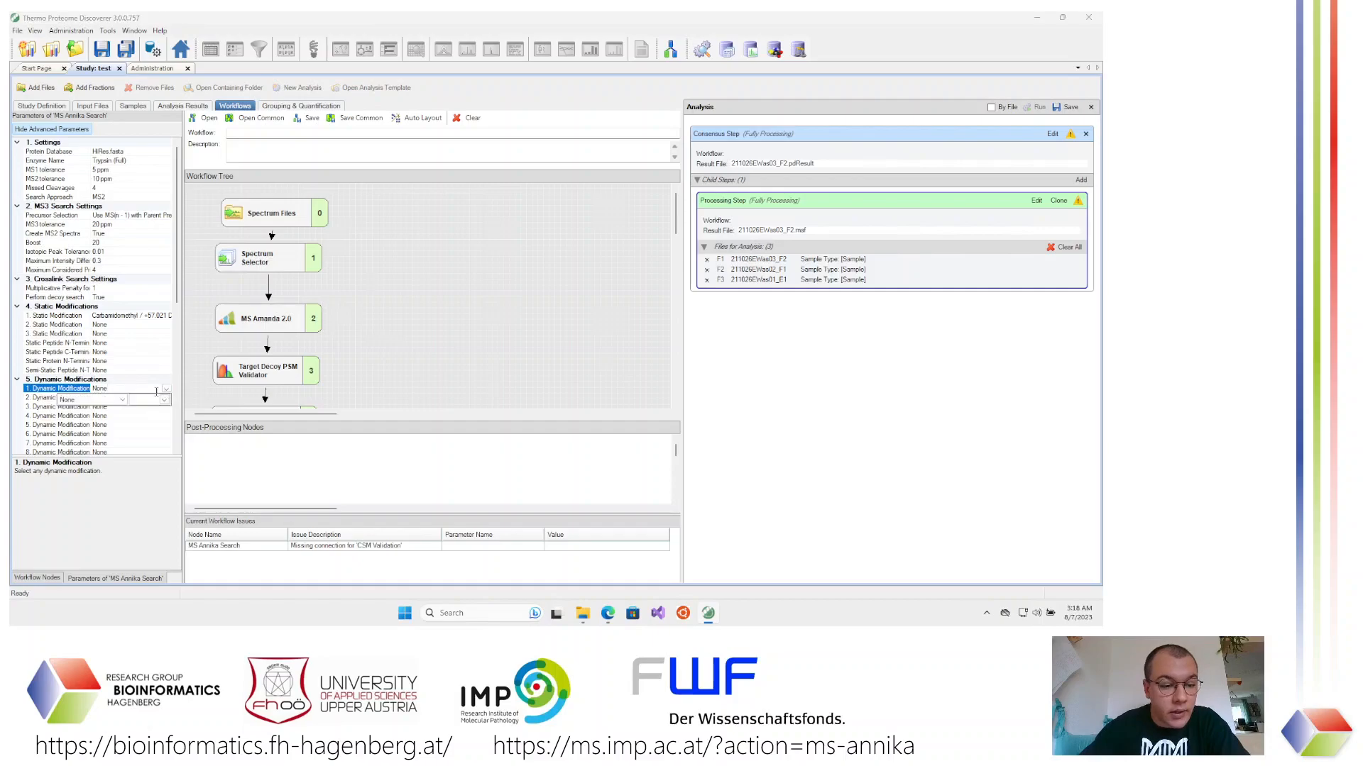
left_click(120, 401)
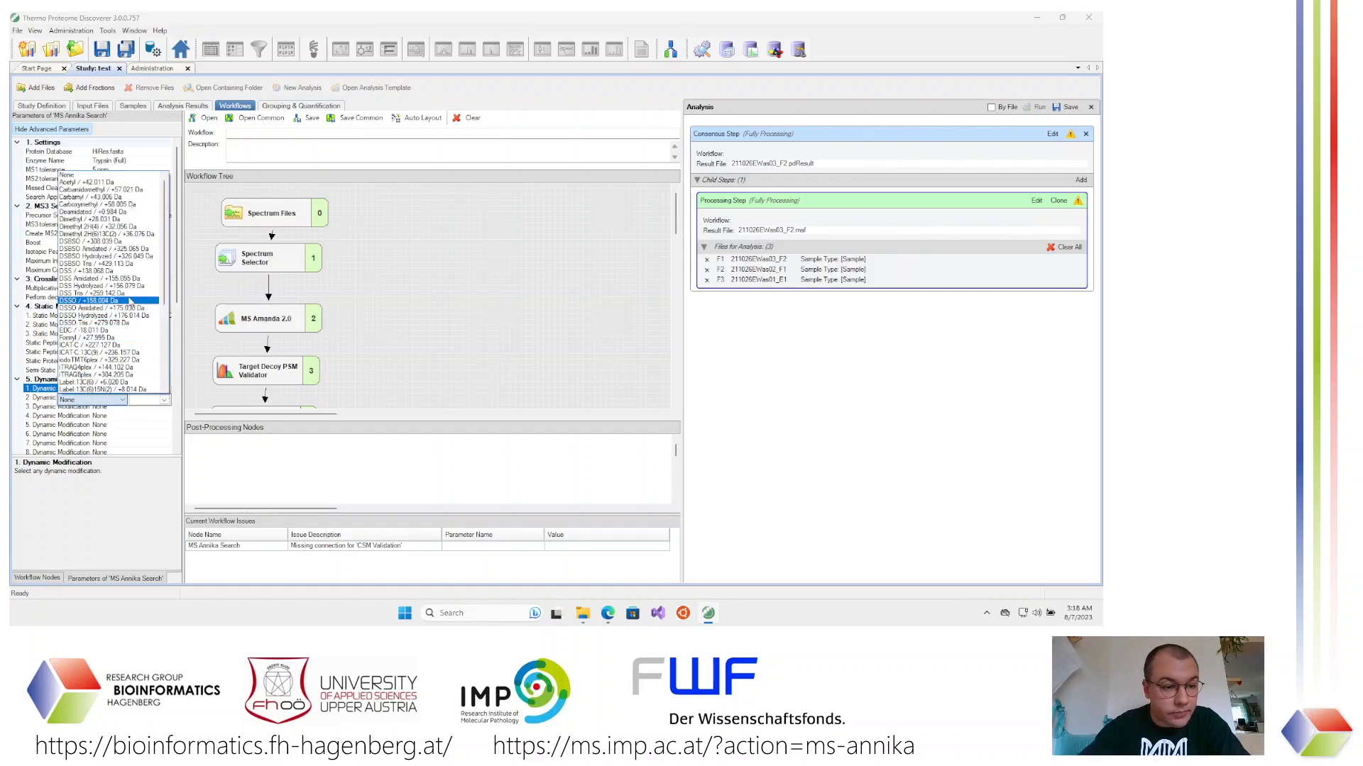
scroll(131, 301, "down", 2)
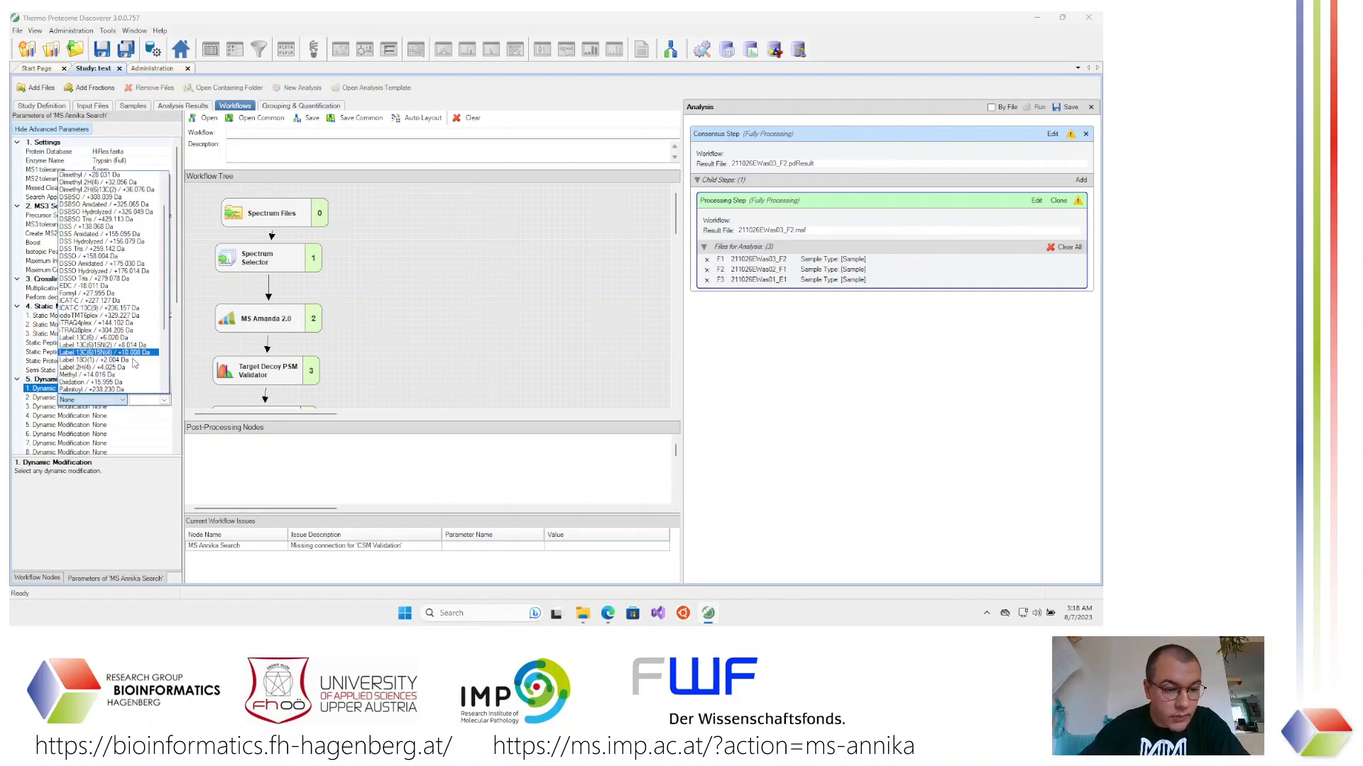
left_click(129, 383)
left_click(165, 401)
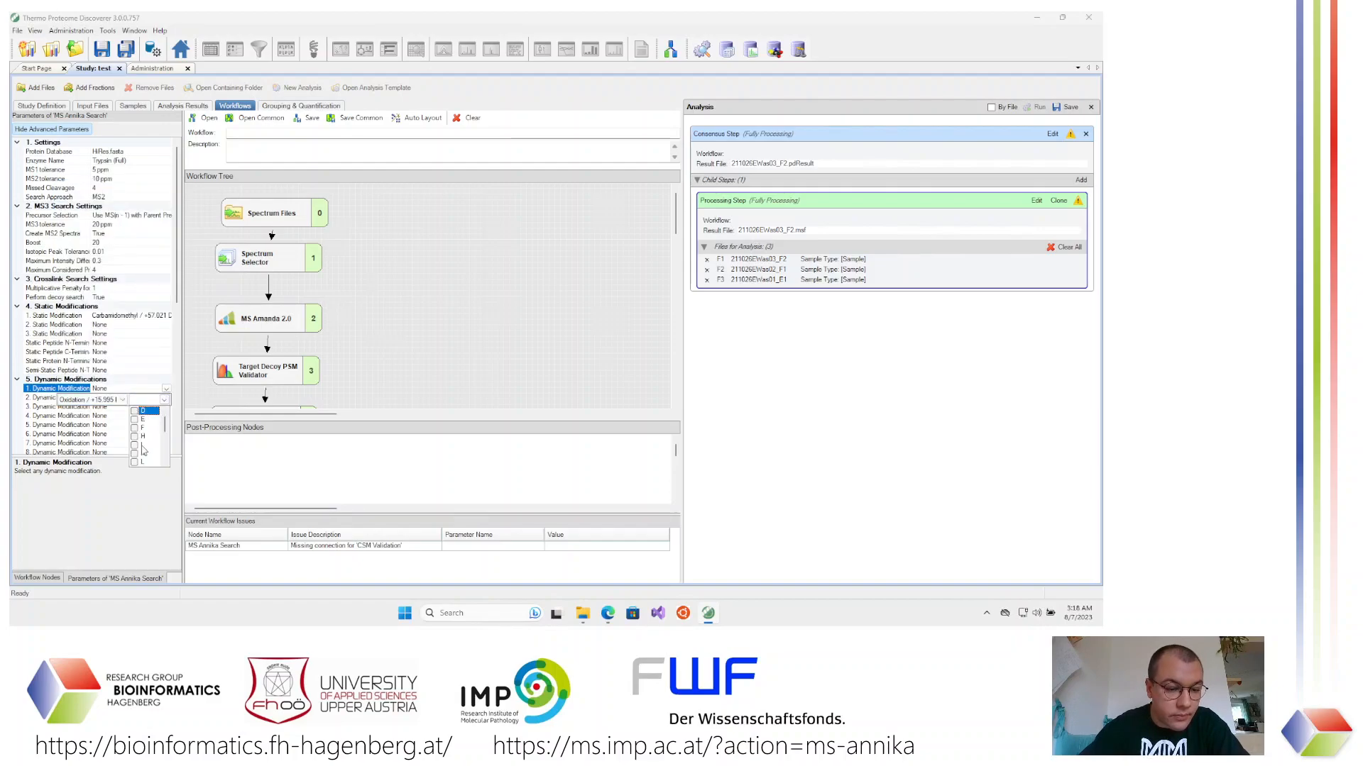
scroll(149, 435, "down", 2)
left_click(135, 427)
left_click(121, 432)
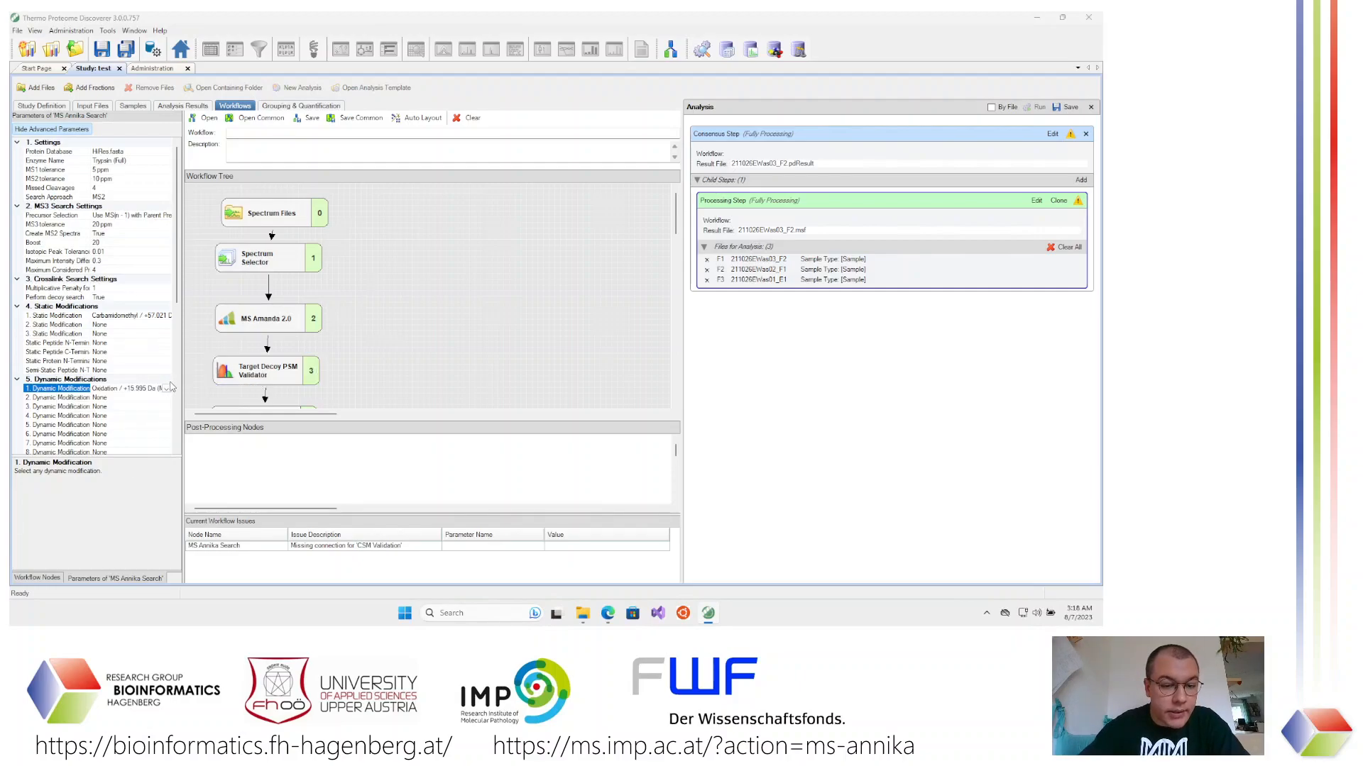
Review the MS Annika Search node's remaining dynamic modification, additional and performance settings
scroll(122, 394, "down", 5)
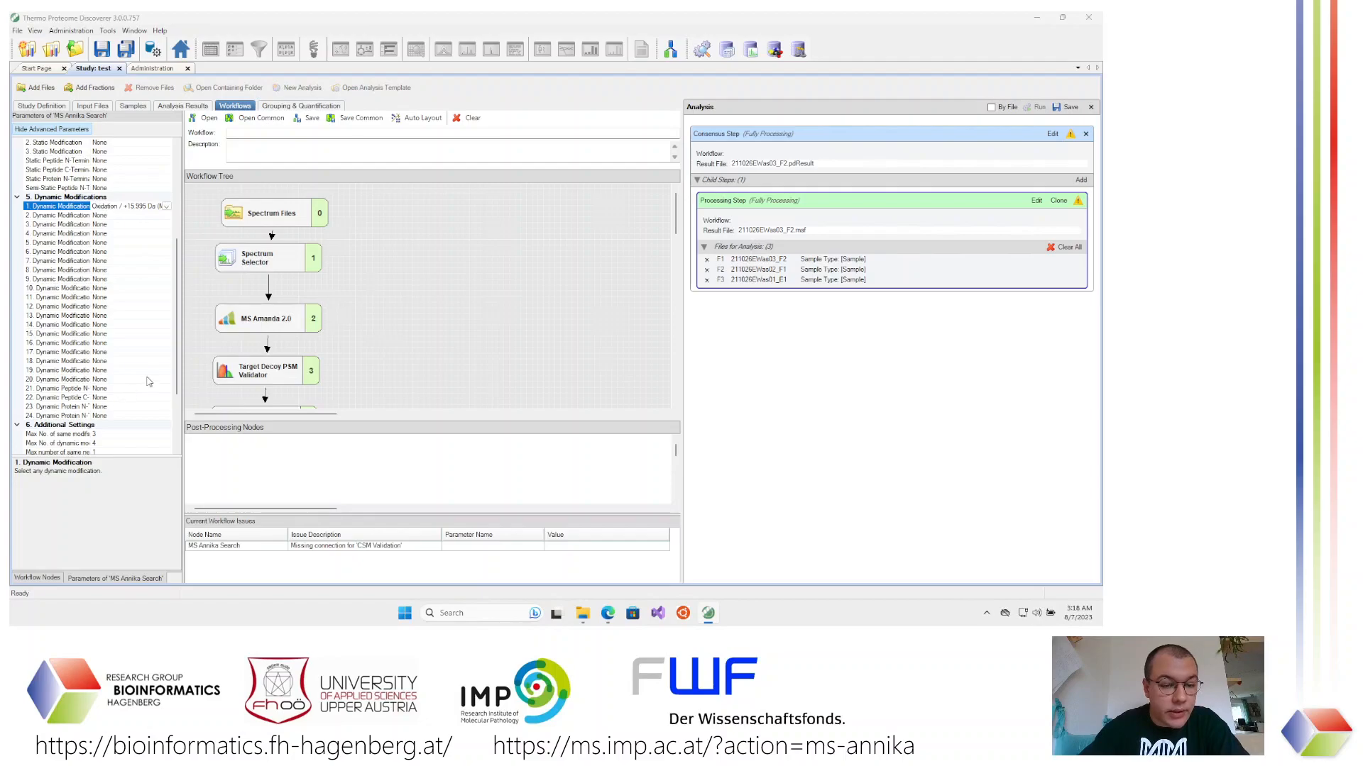
scroll(148, 382, "down", 4)
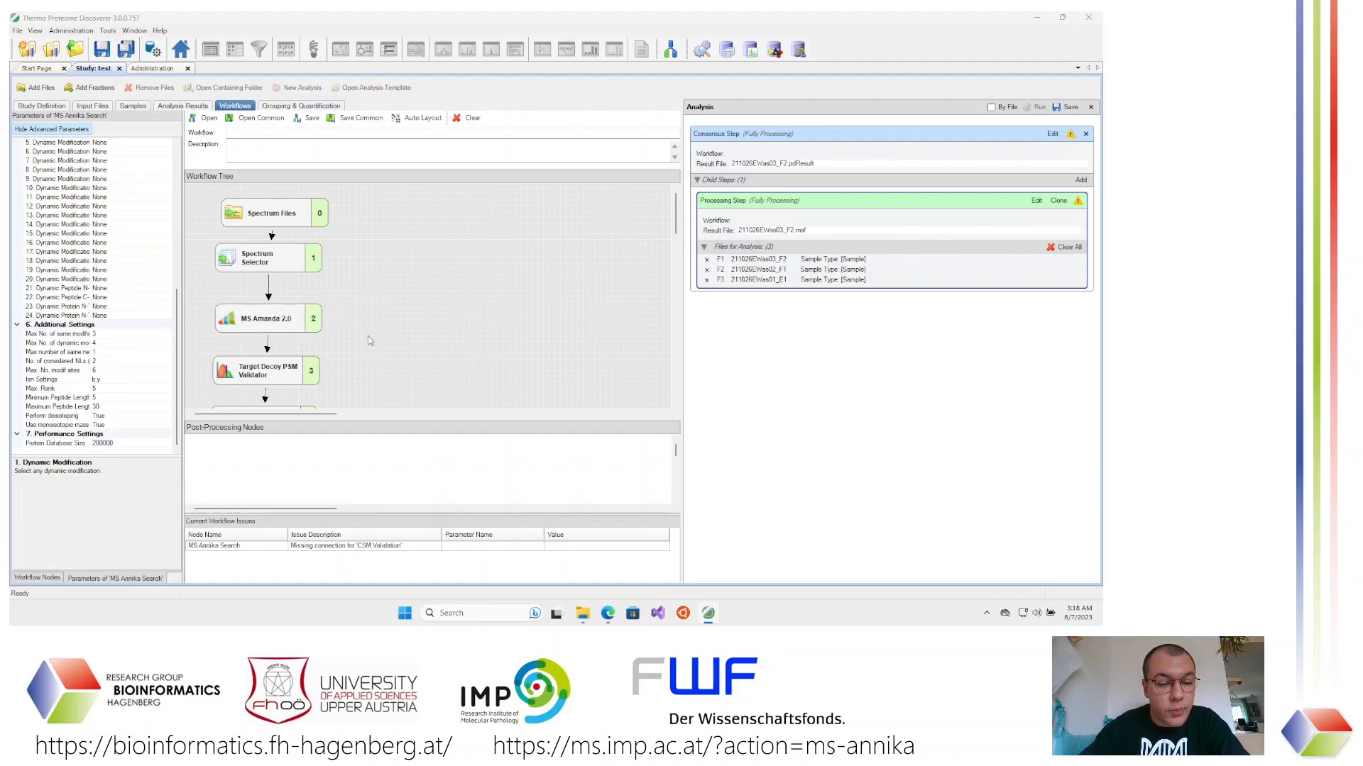
scroll(368, 341, "down", 3)
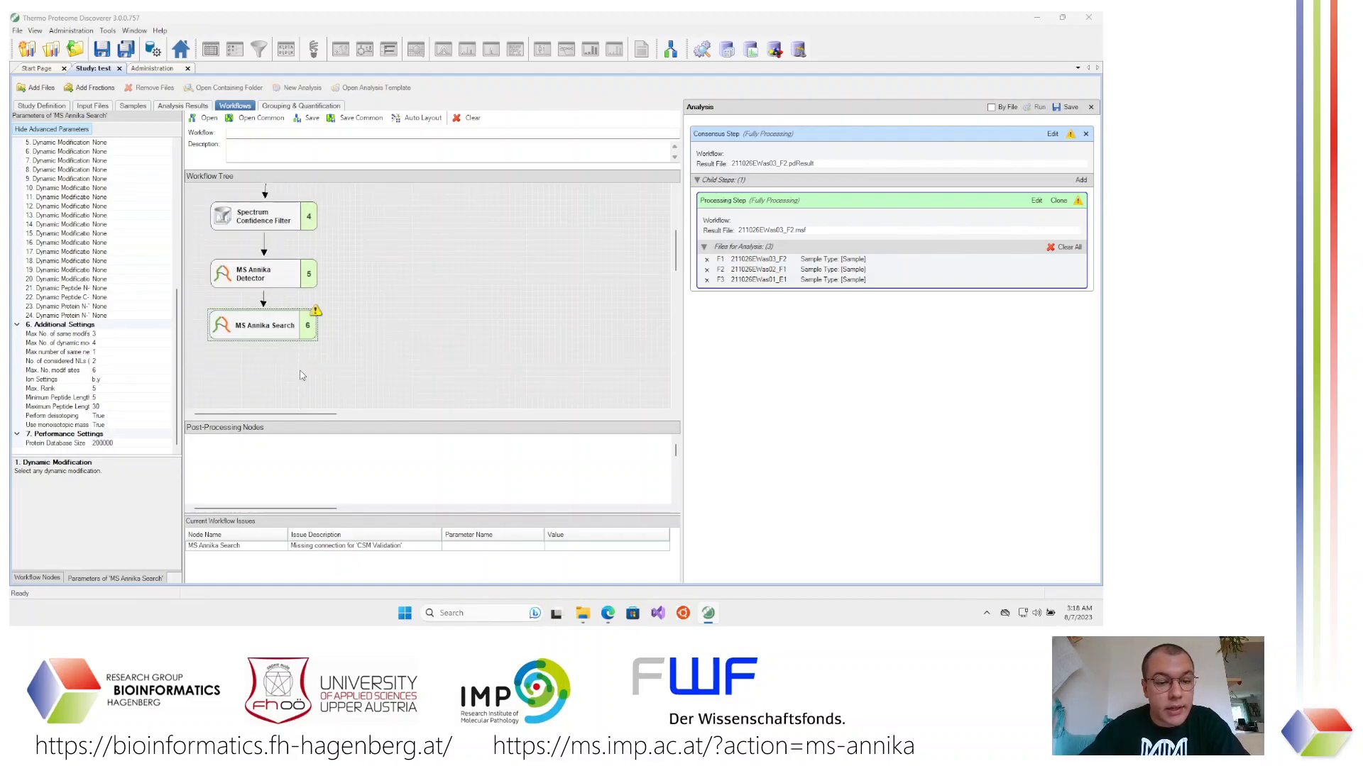
left_click(262, 325)
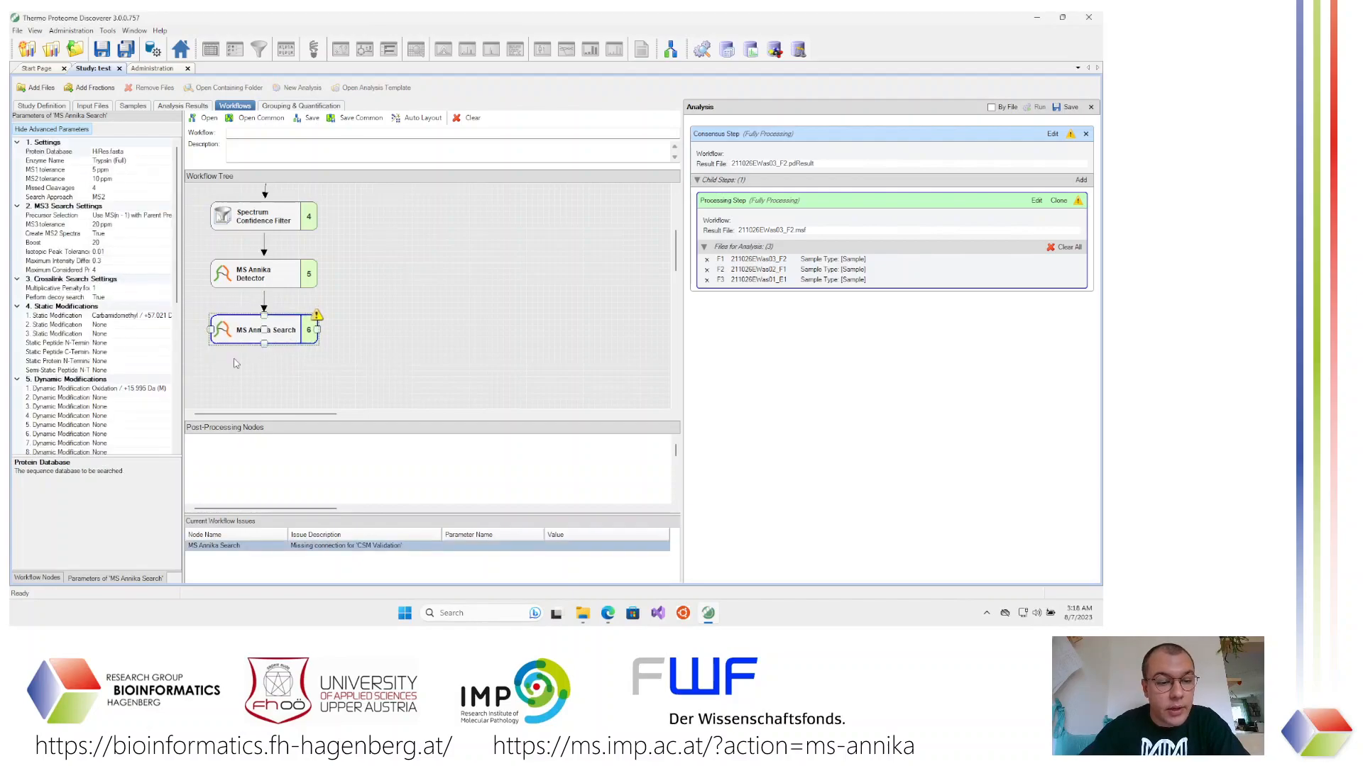
scroll(105, 369, "down", 2)
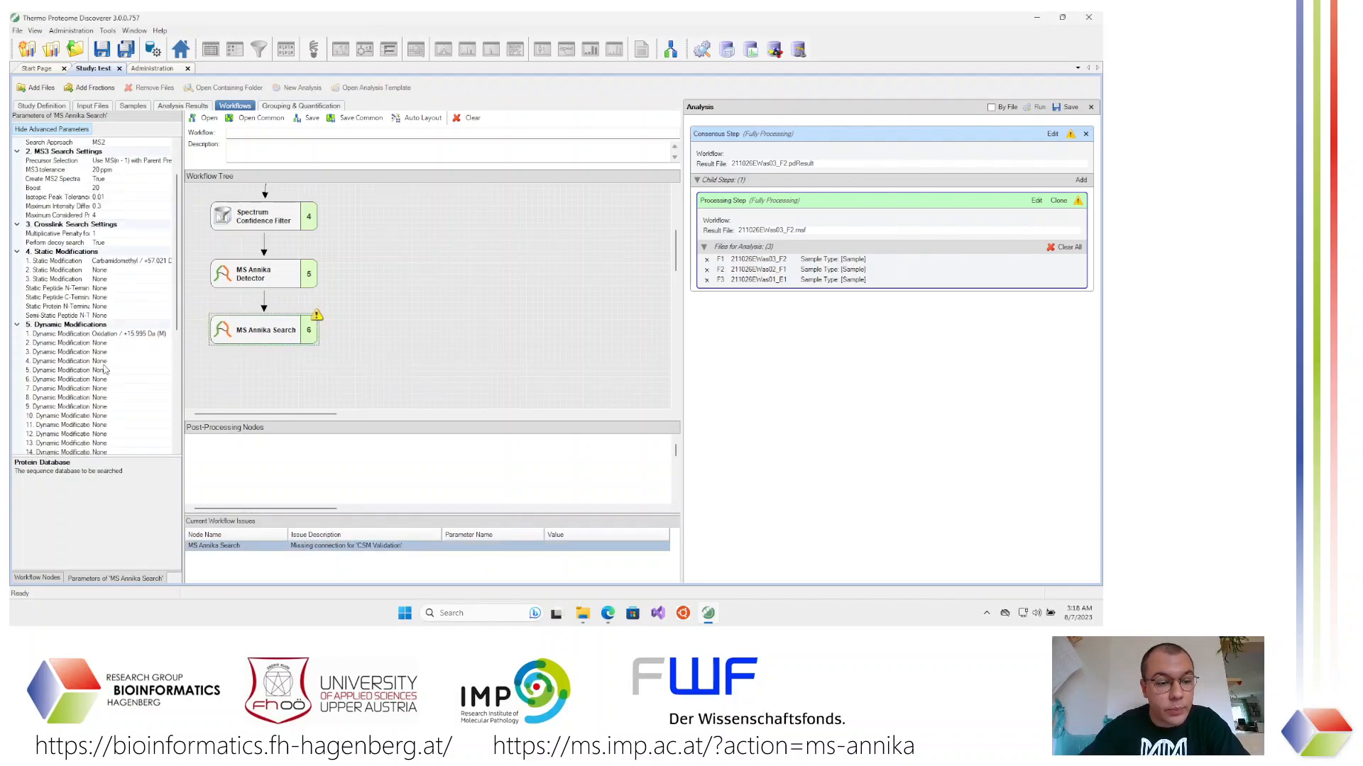
scroll(104, 370, "down", 7)
scroll(105, 370, "down", 2)
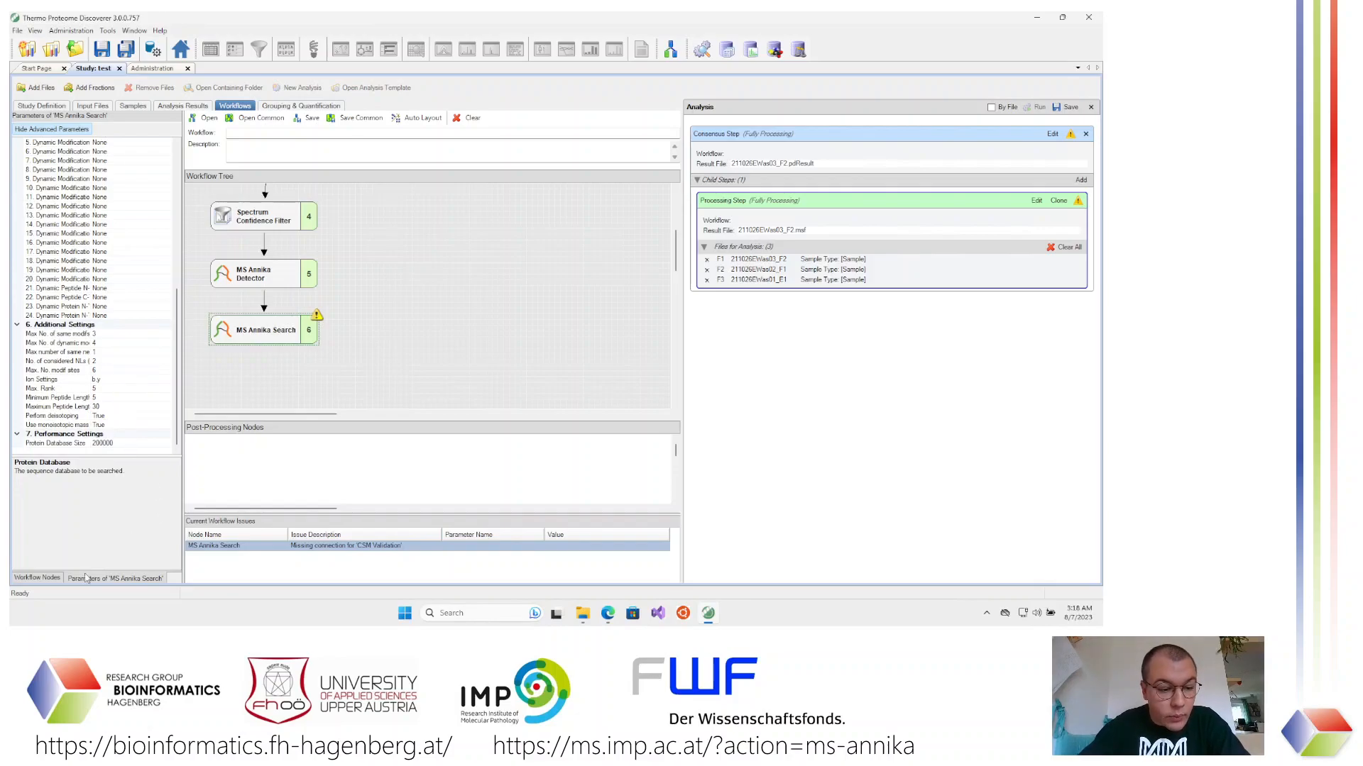
Add an MS Annika Validator node after the MS Annika Search node and check its FDR parameters
left_click(41, 578)
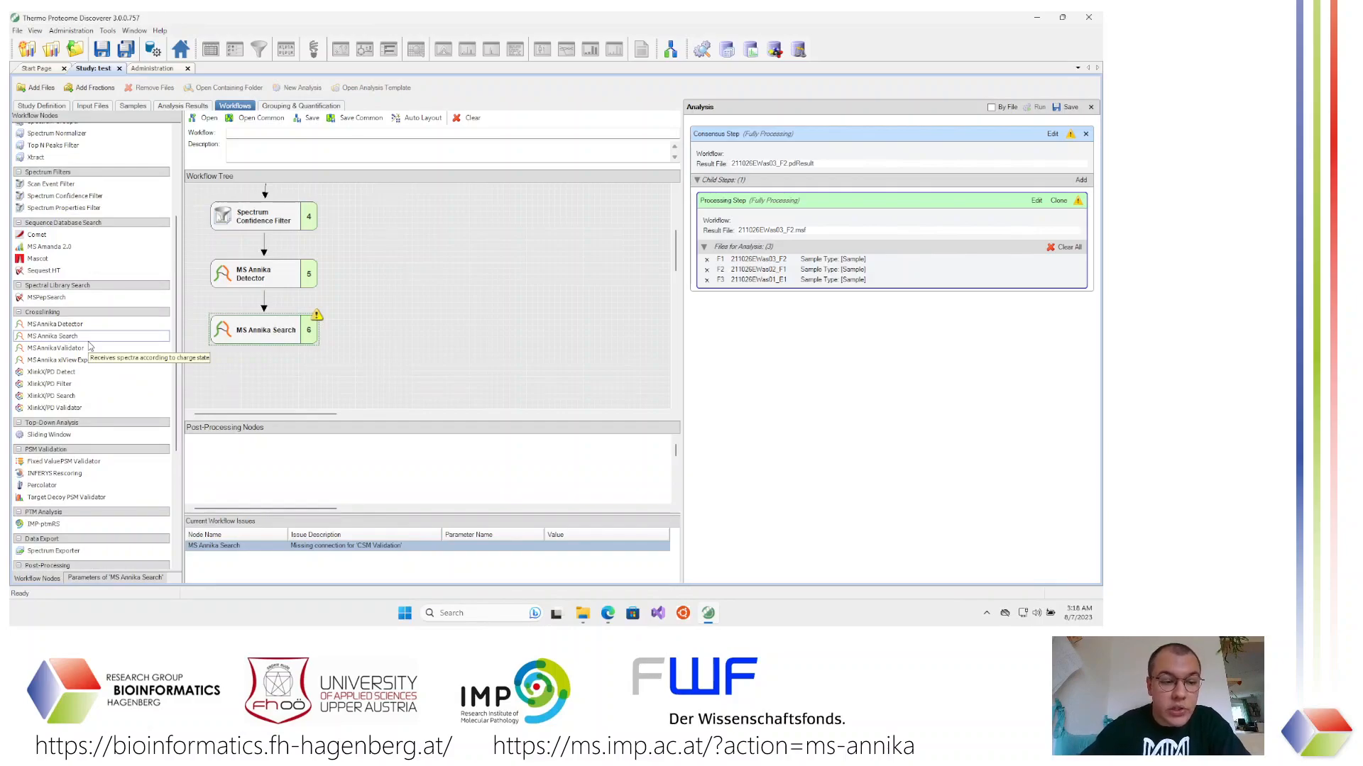
left_click_drag(65, 351, 260, 383)
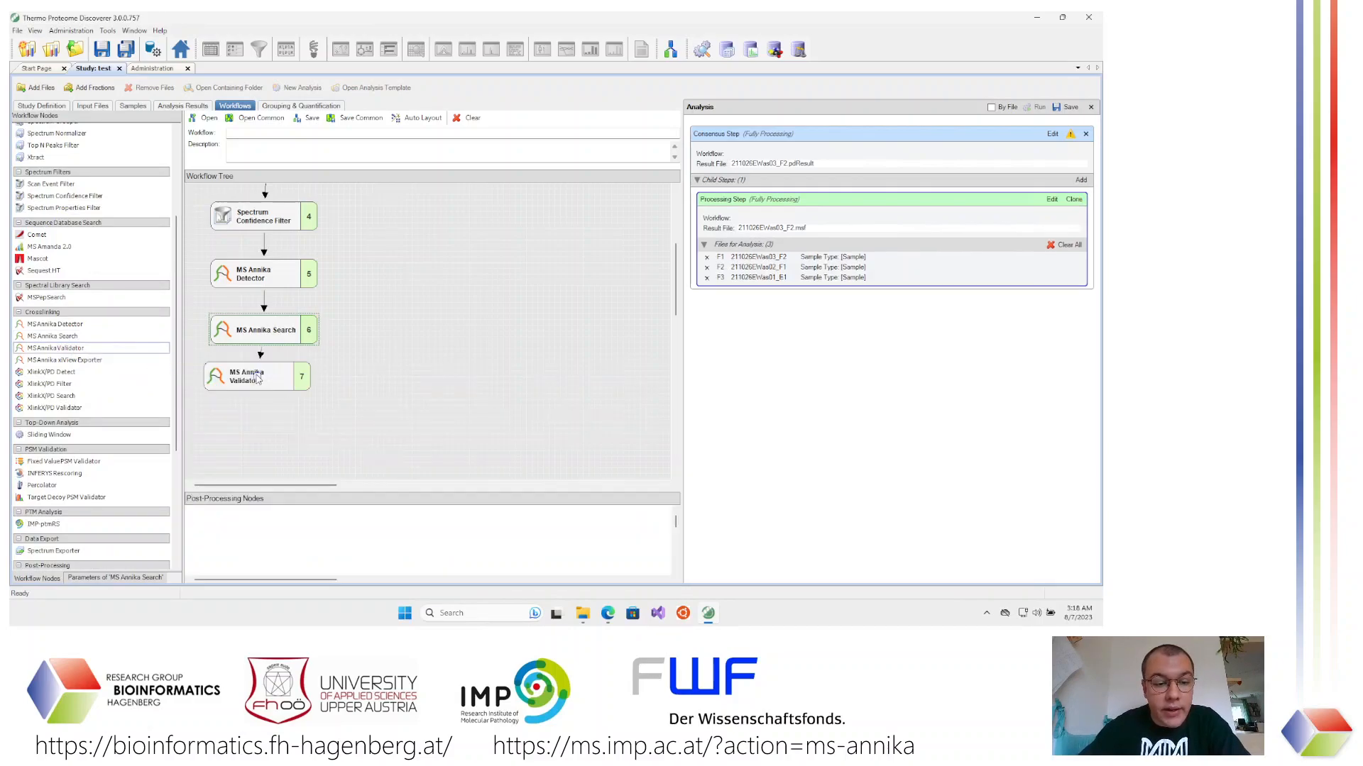
left_click(286, 388)
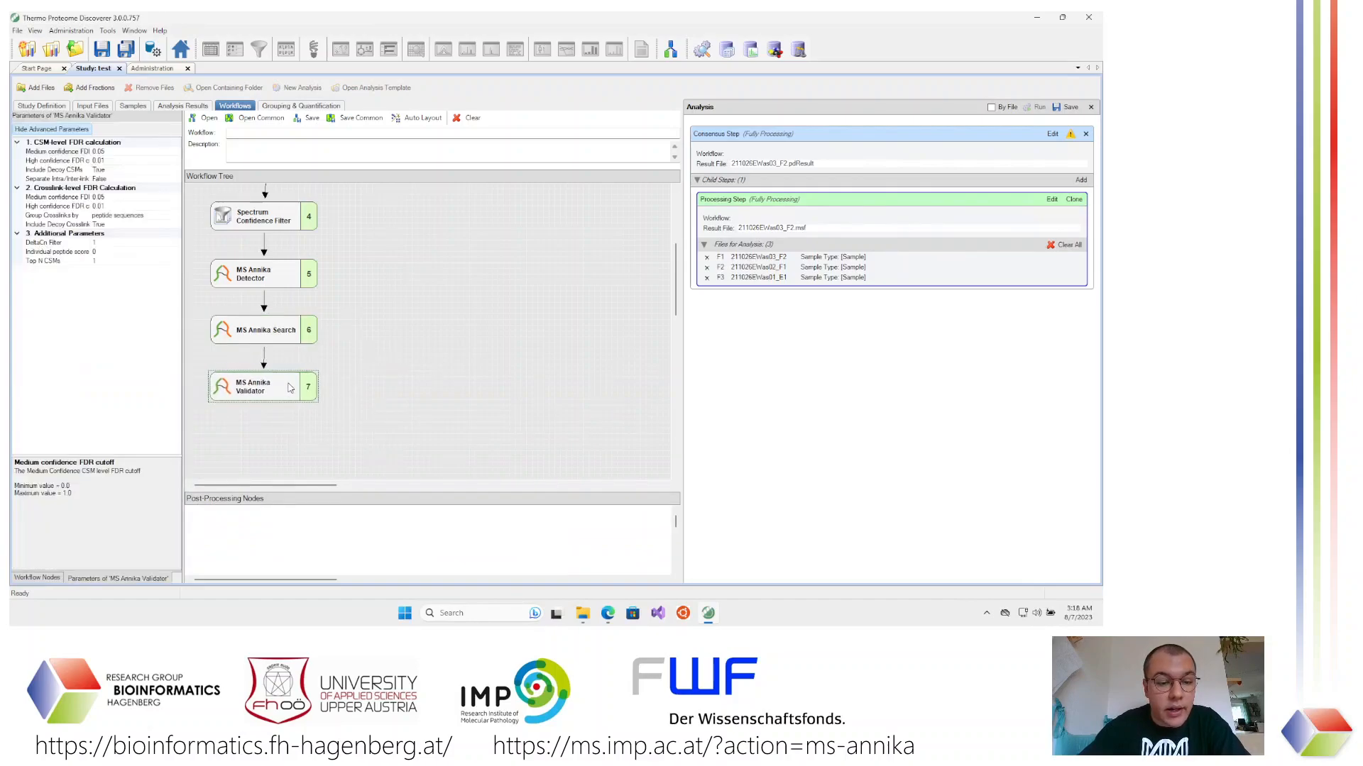
left_click(288, 387)
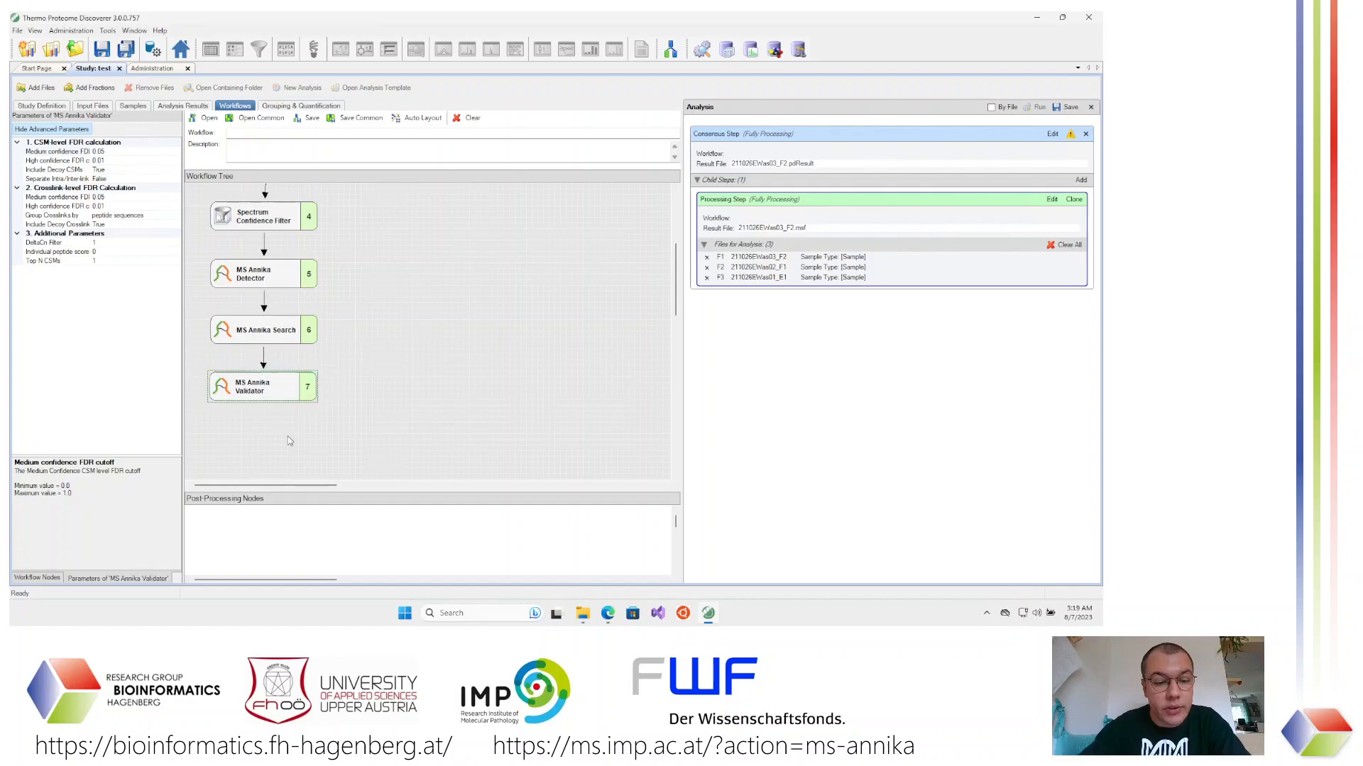
left_click(359, 399)
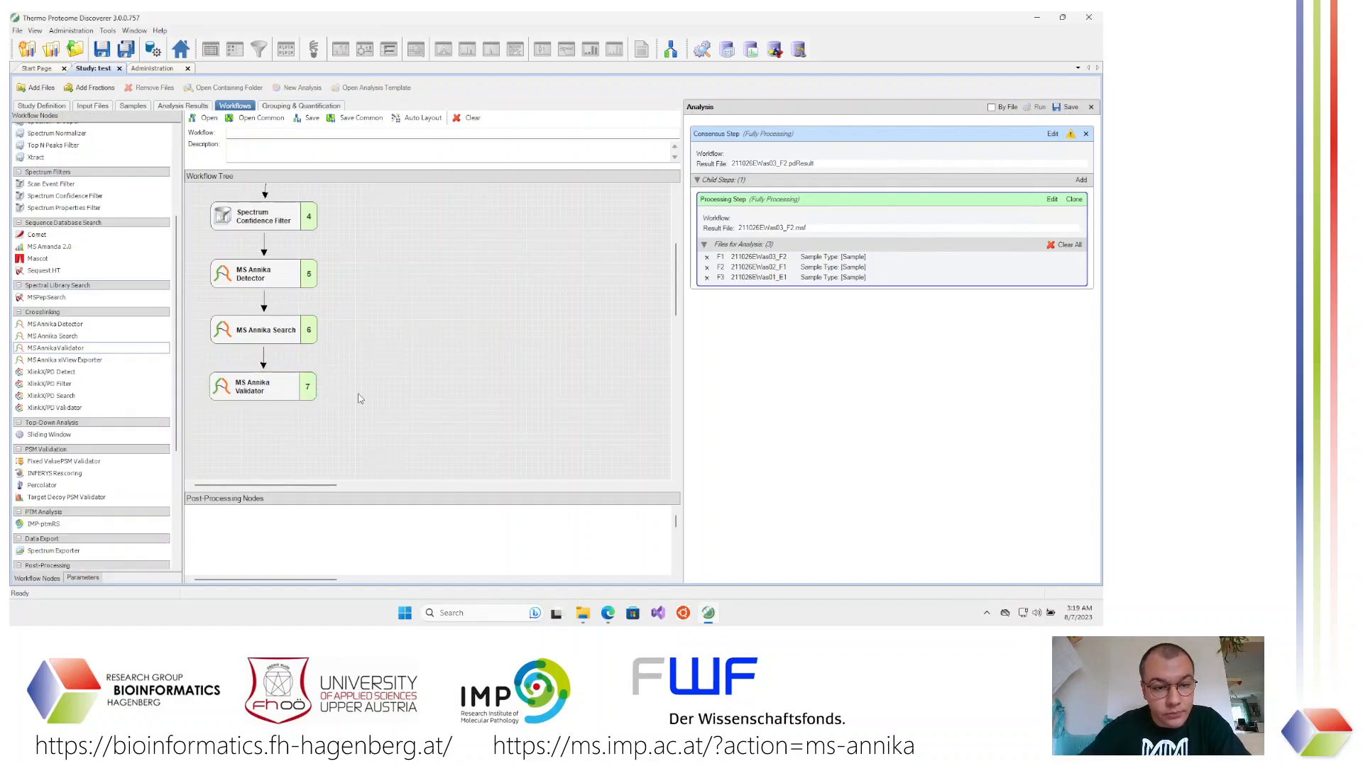
Apply Auto Layout to the processing workflow tree and check the resulting node chain
right_click(405, 291)
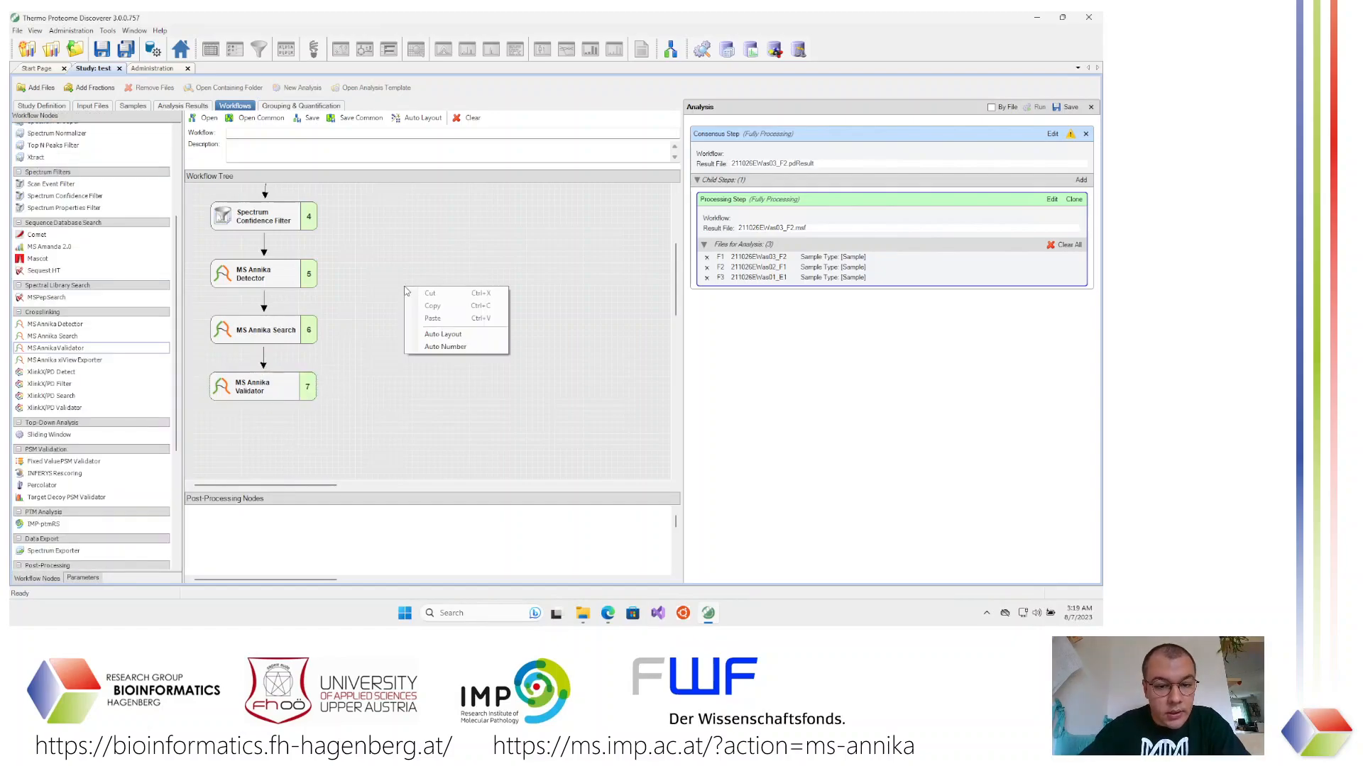
left_click(441, 338)
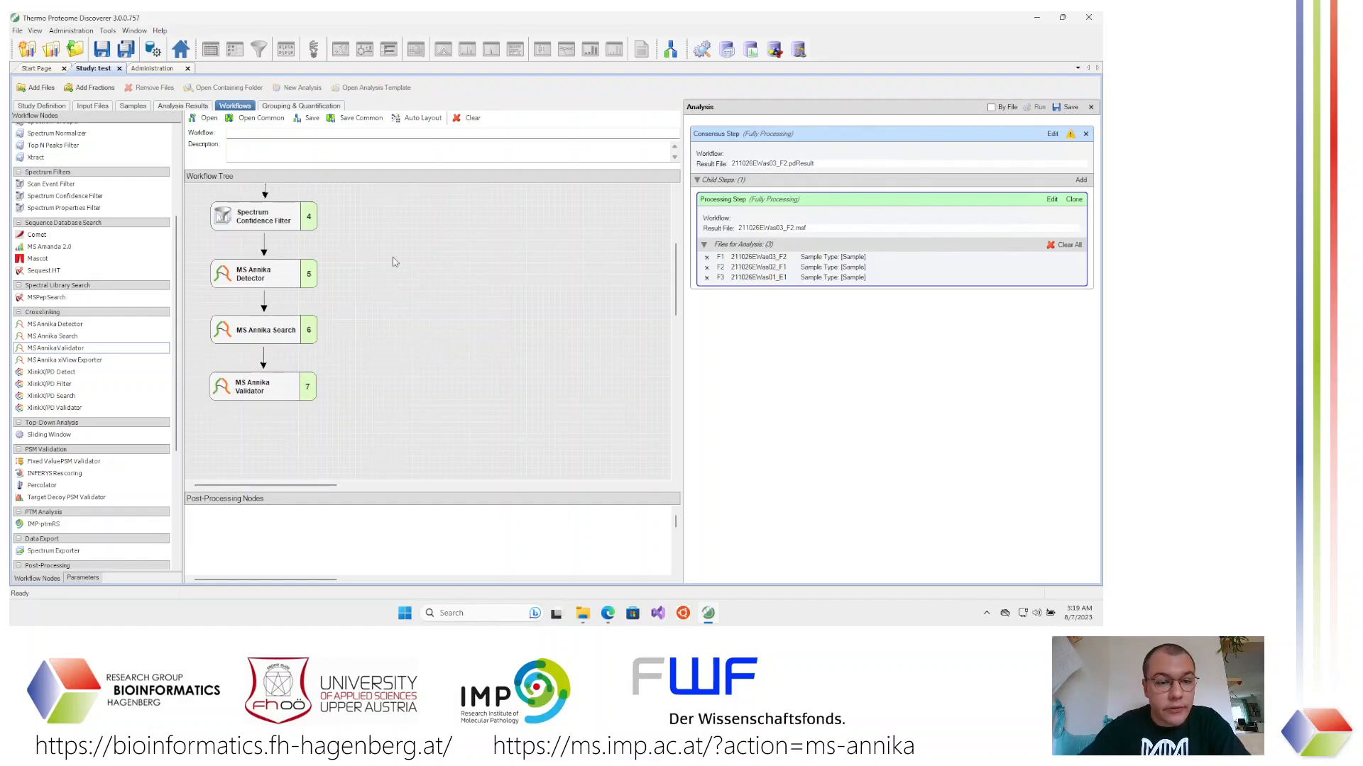
scroll(415, 271, "up", 3)
scroll(439, 284, "down", 3)
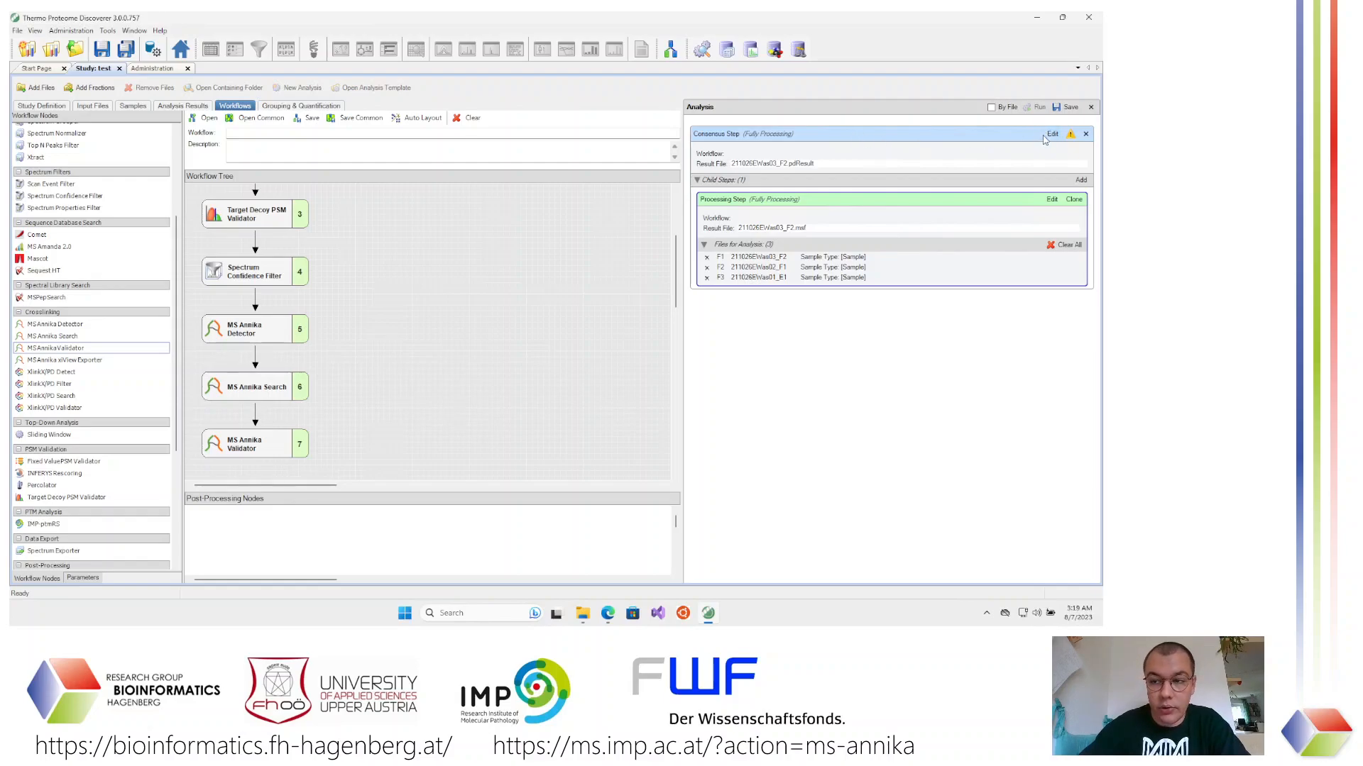
Open the consensus step's workflow for editing, add an MSF Files node and apply Auto Layout
left_click(1053, 135)
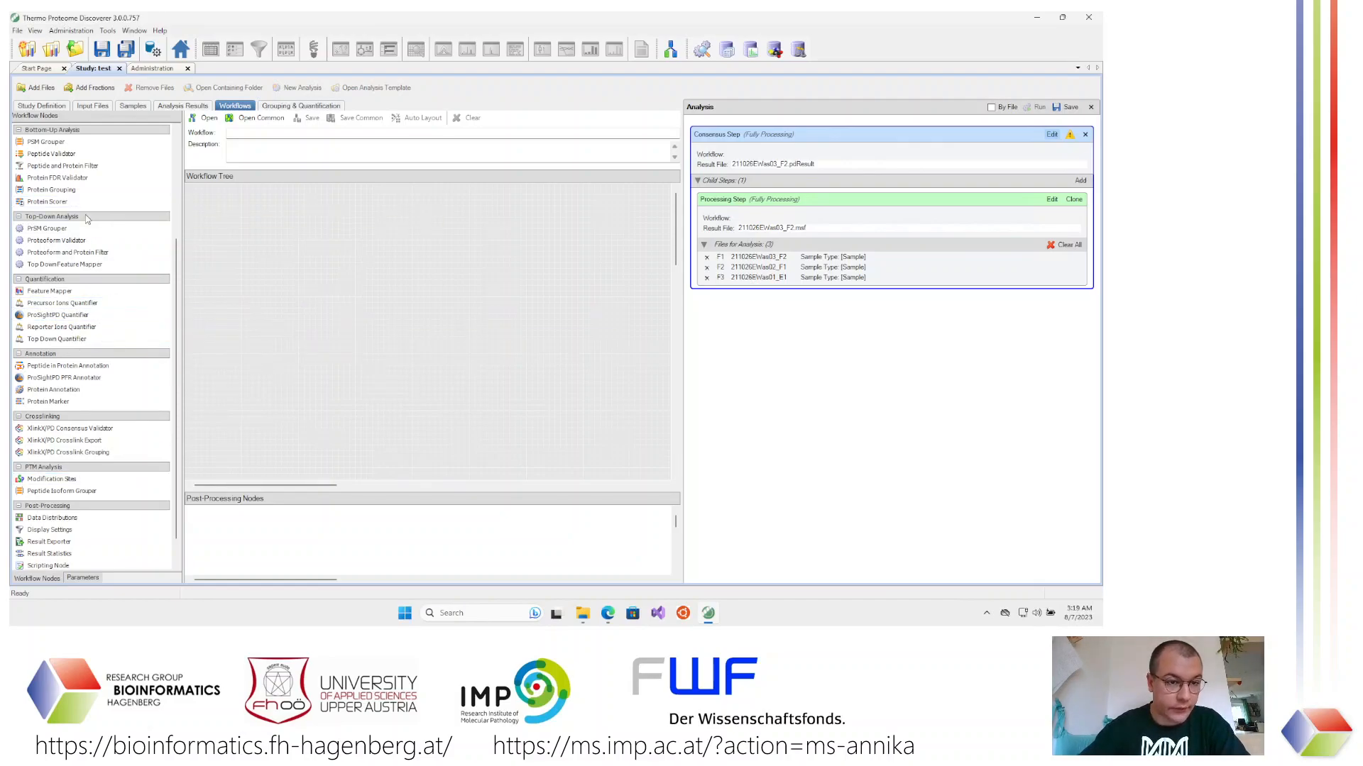
scroll(178, 249, "up", 5)
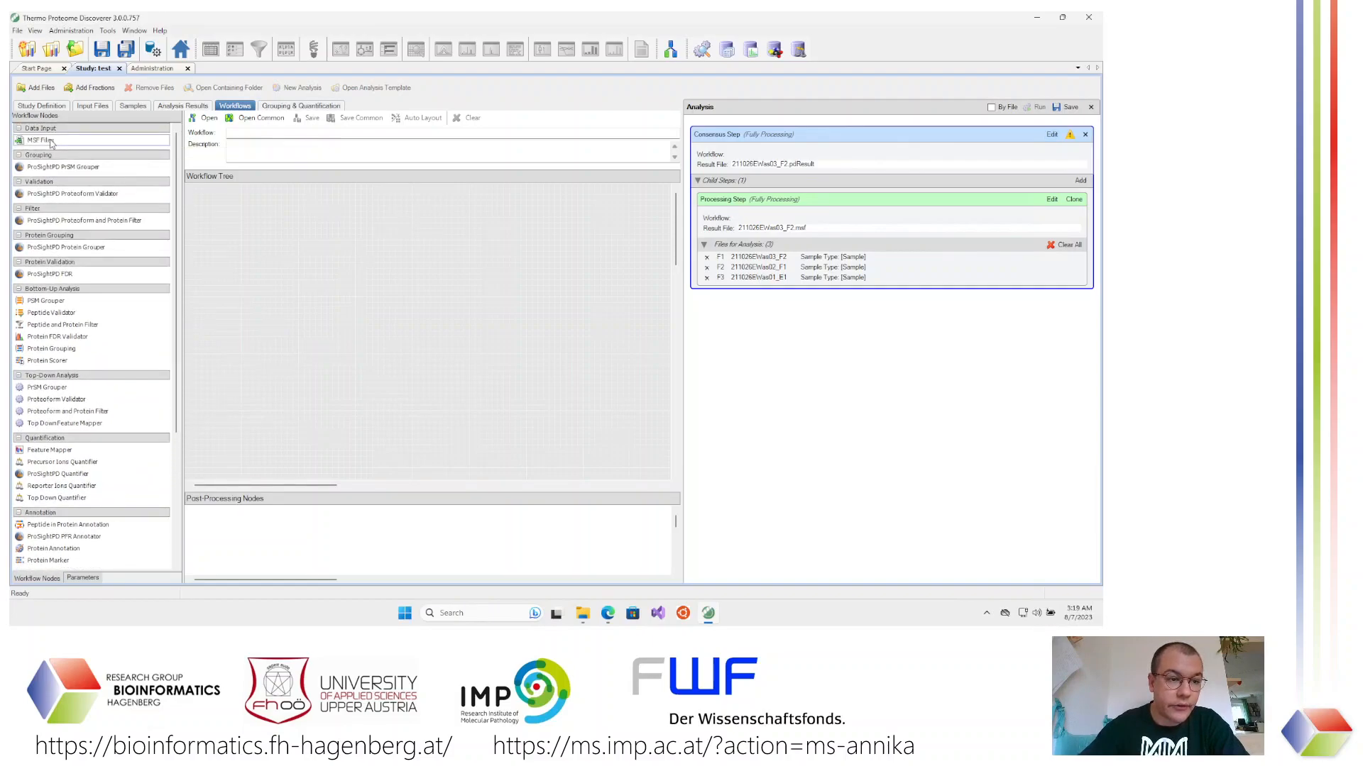
left_click_drag(88, 143, 245, 213)
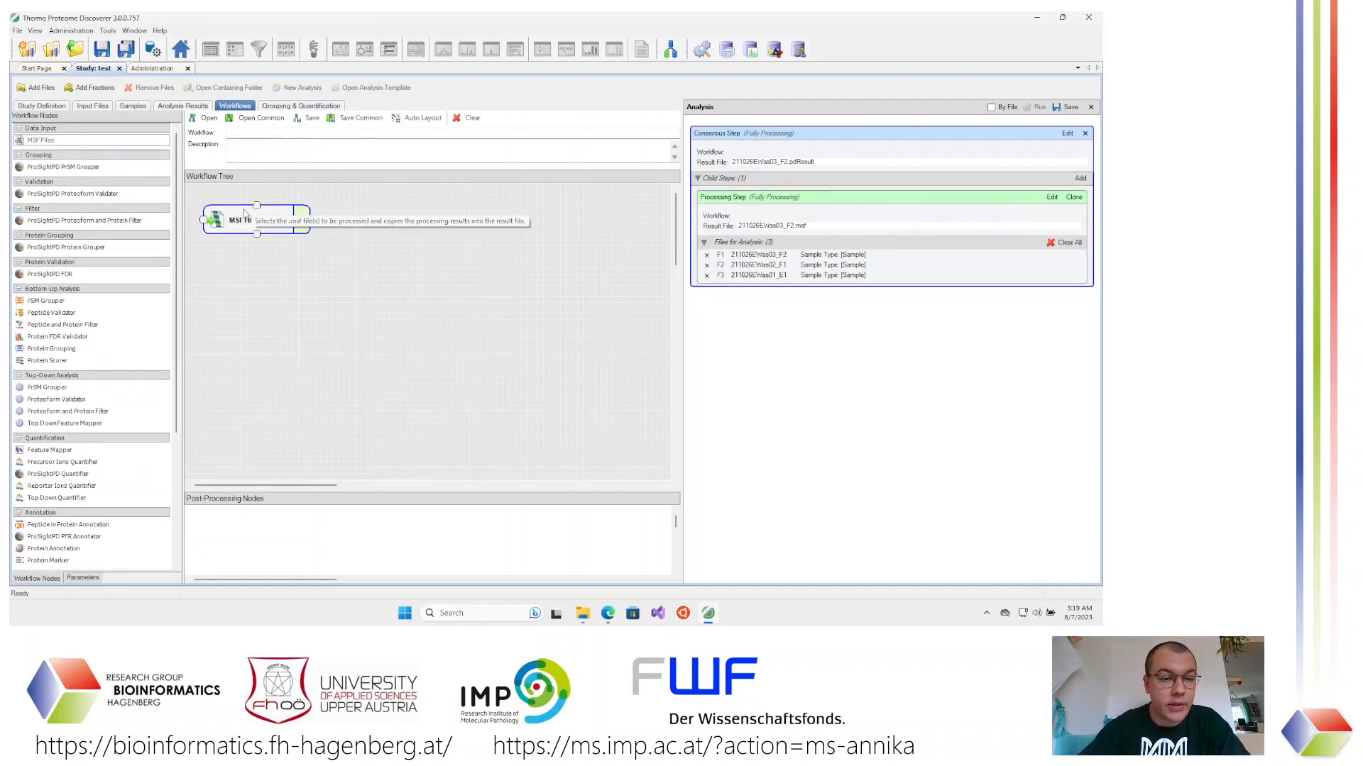
right_click(366, 293)
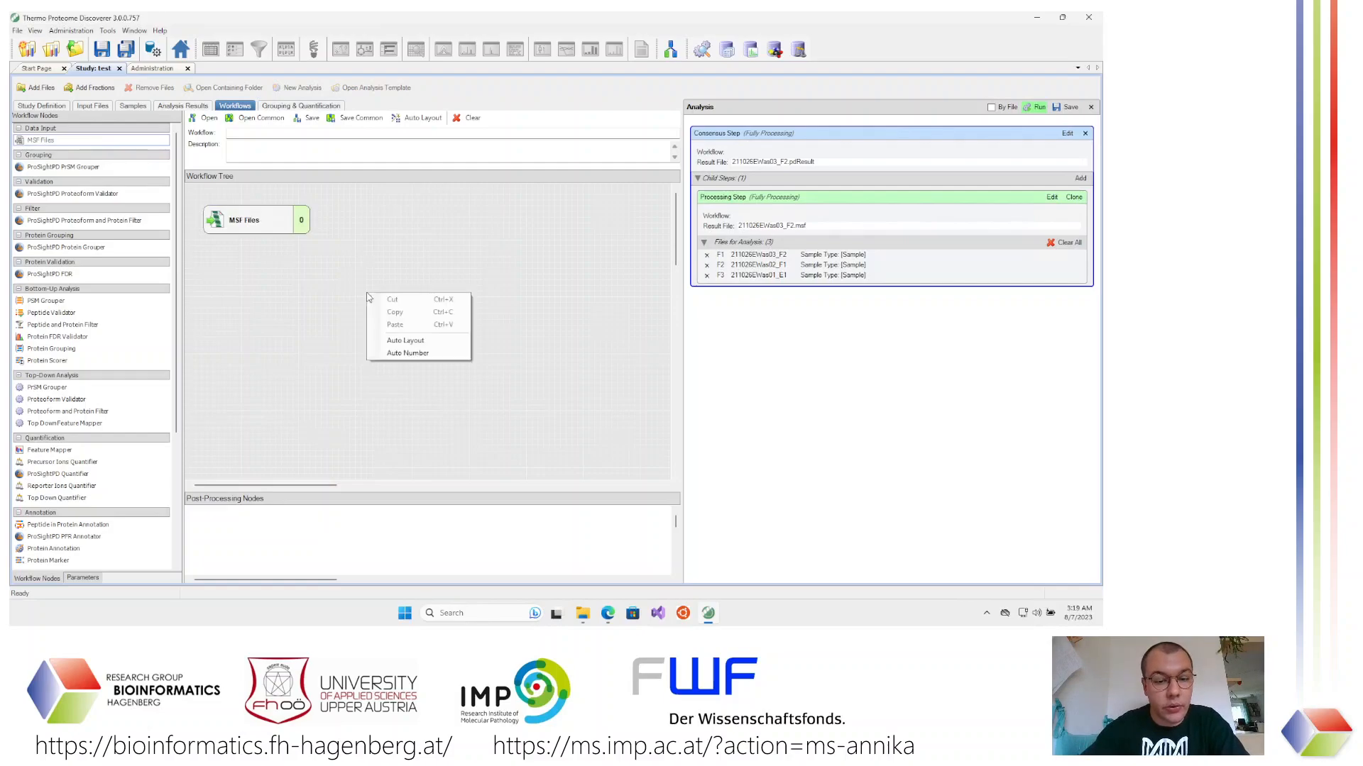
left_click(420, 342)
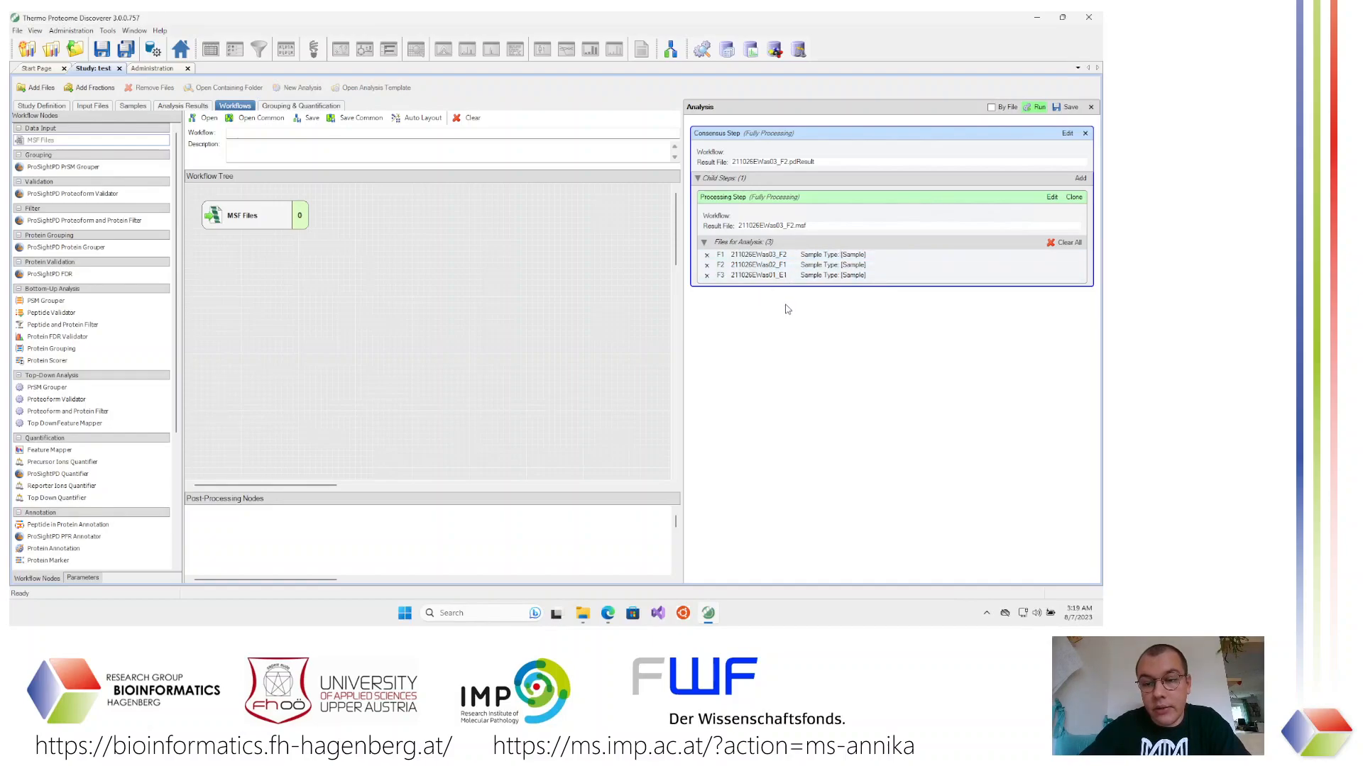
Enable By File so each input file is analysed separately, and run the analysis
left_click(991, 107)
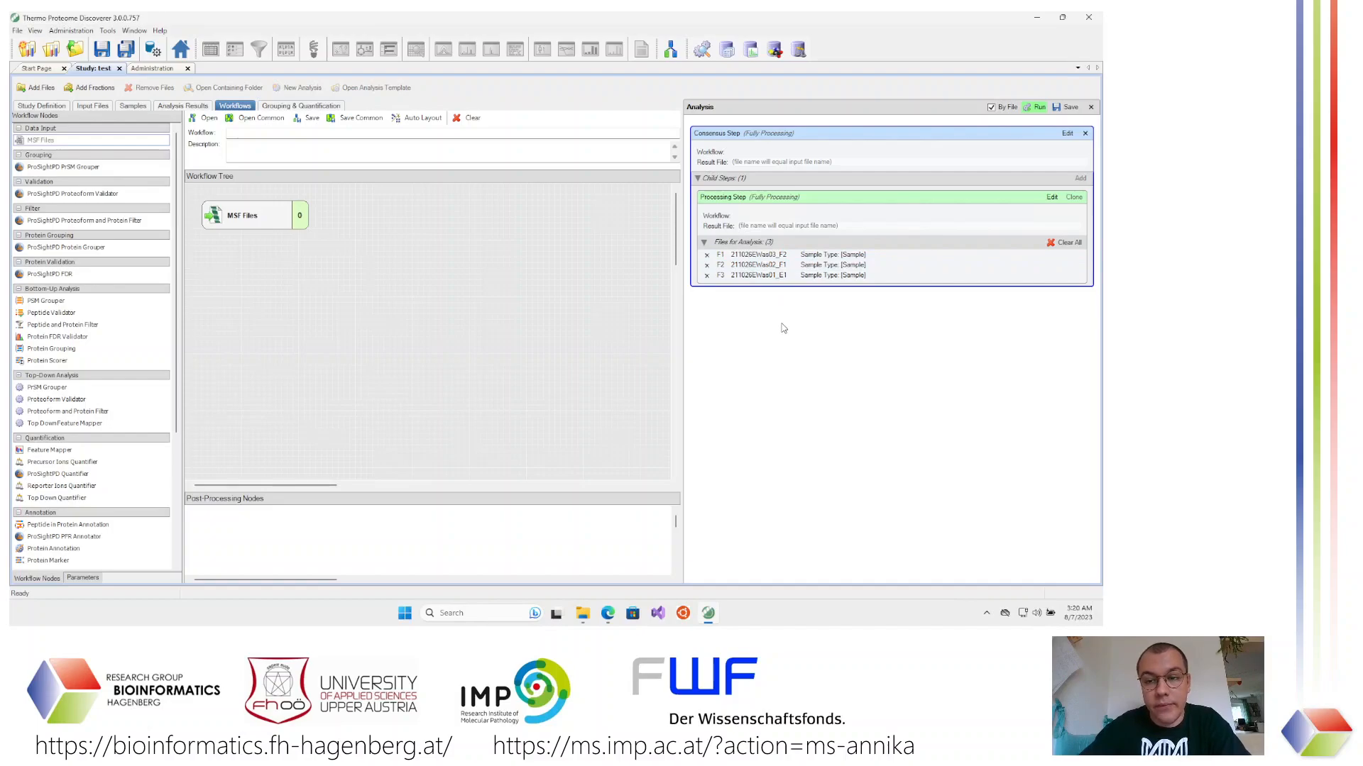
left_click(992, 107)
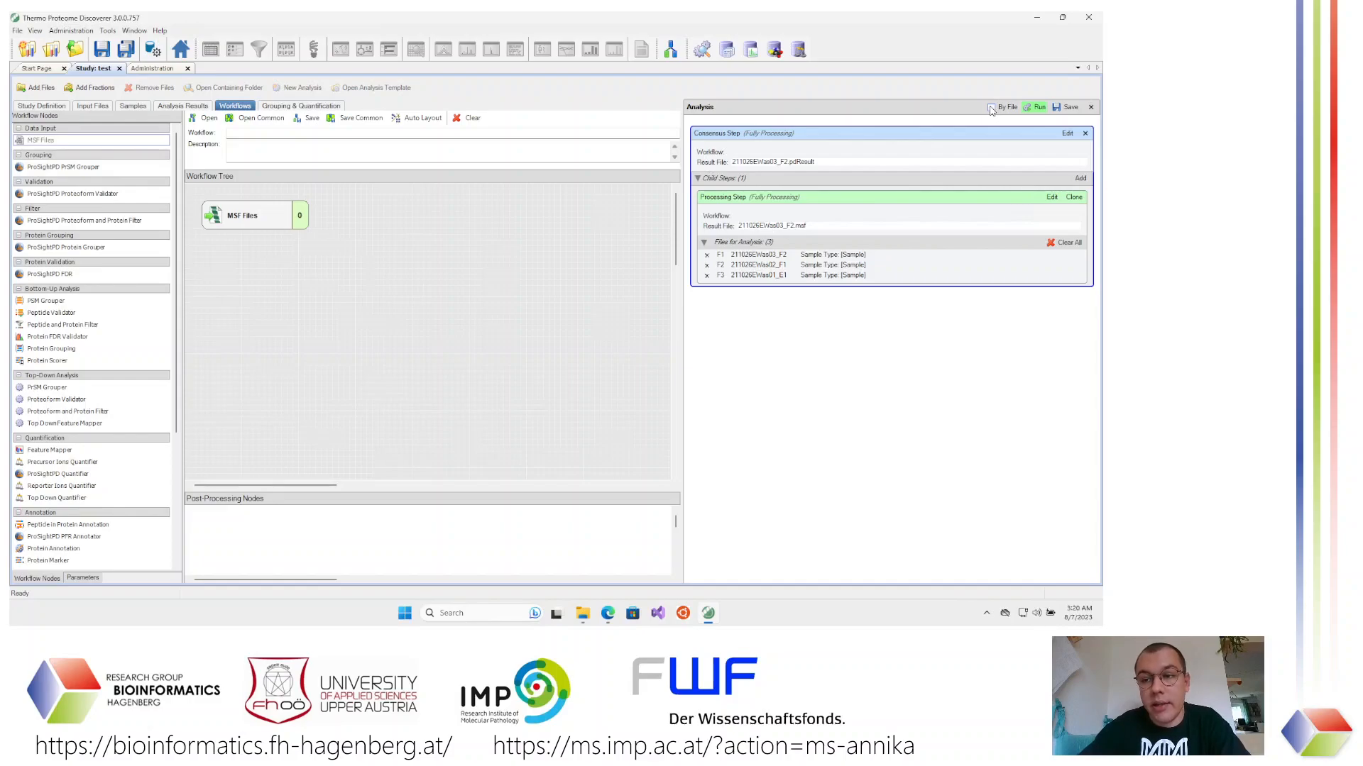
left_click(992, 107)
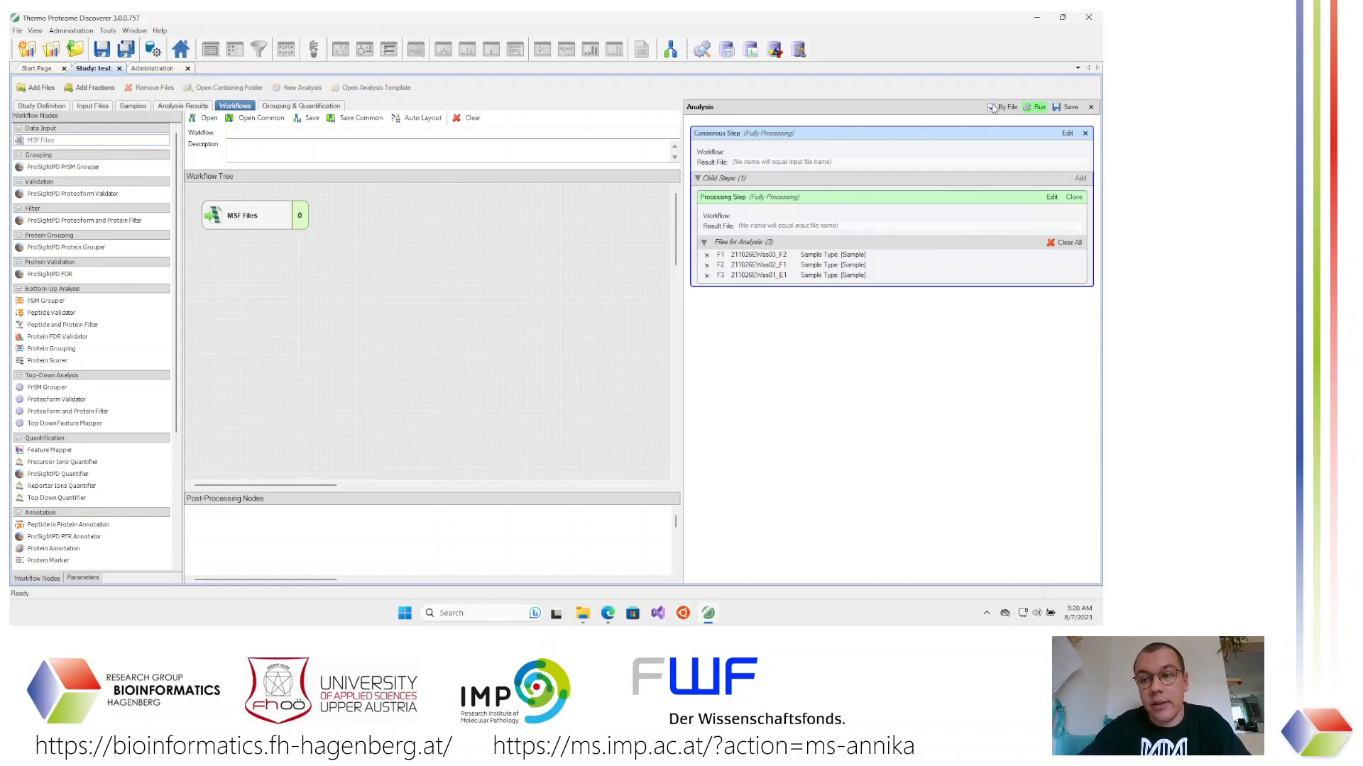
left_click(1037, 107)
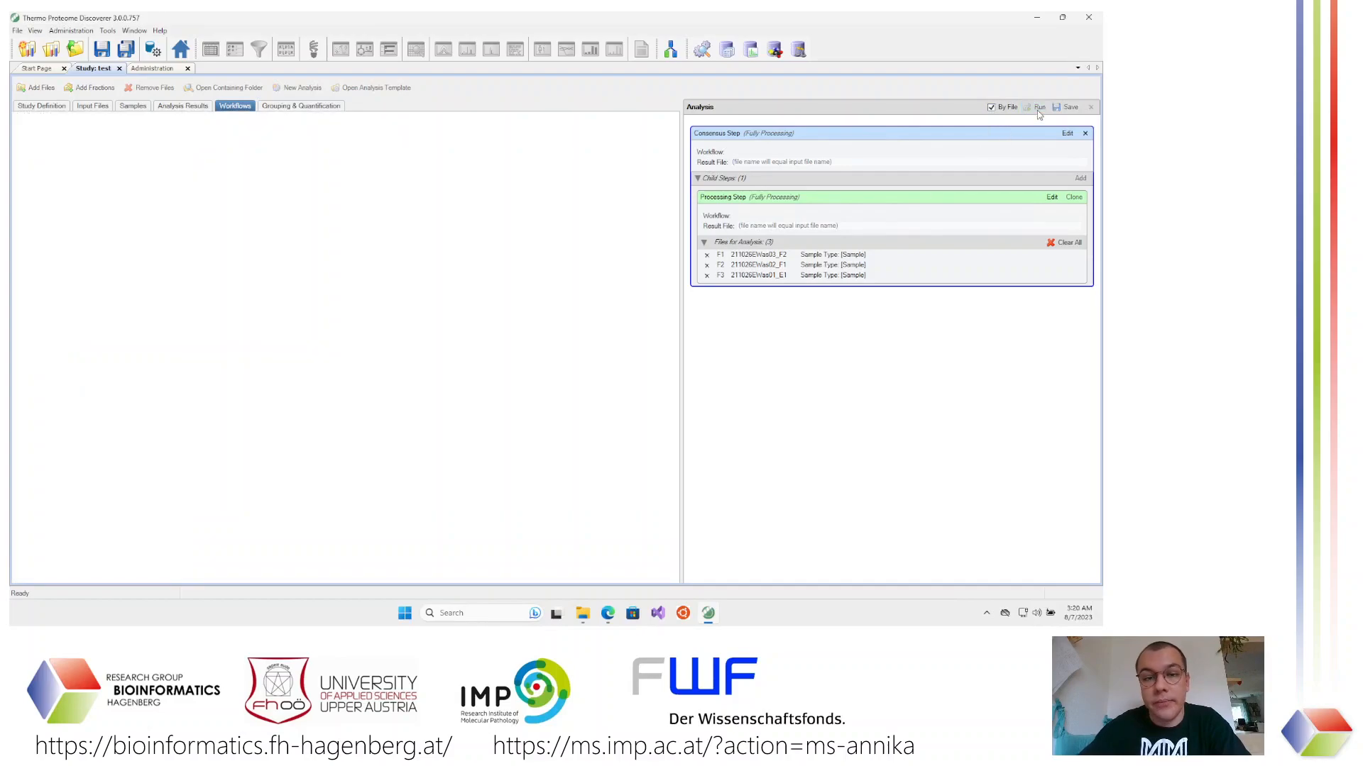
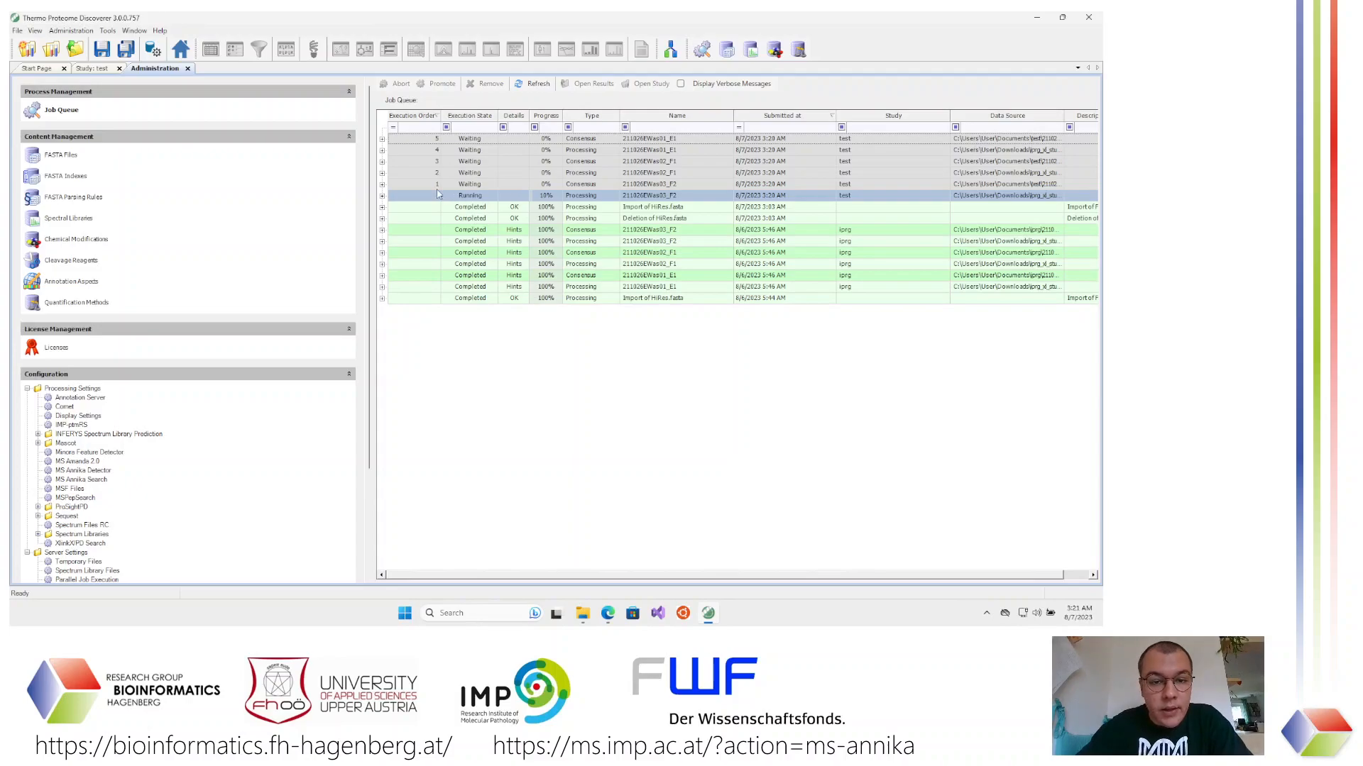
left_click(468, 208)
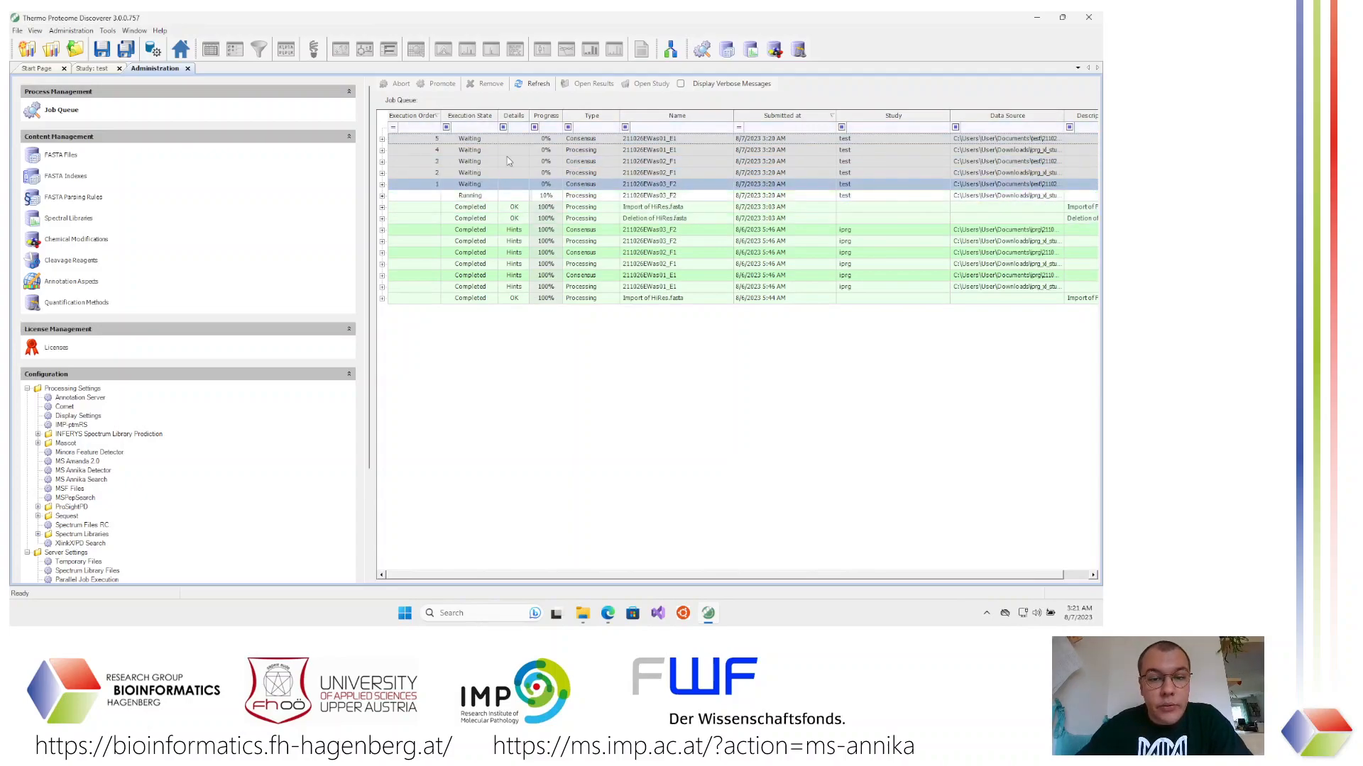
left_click(480, 219)
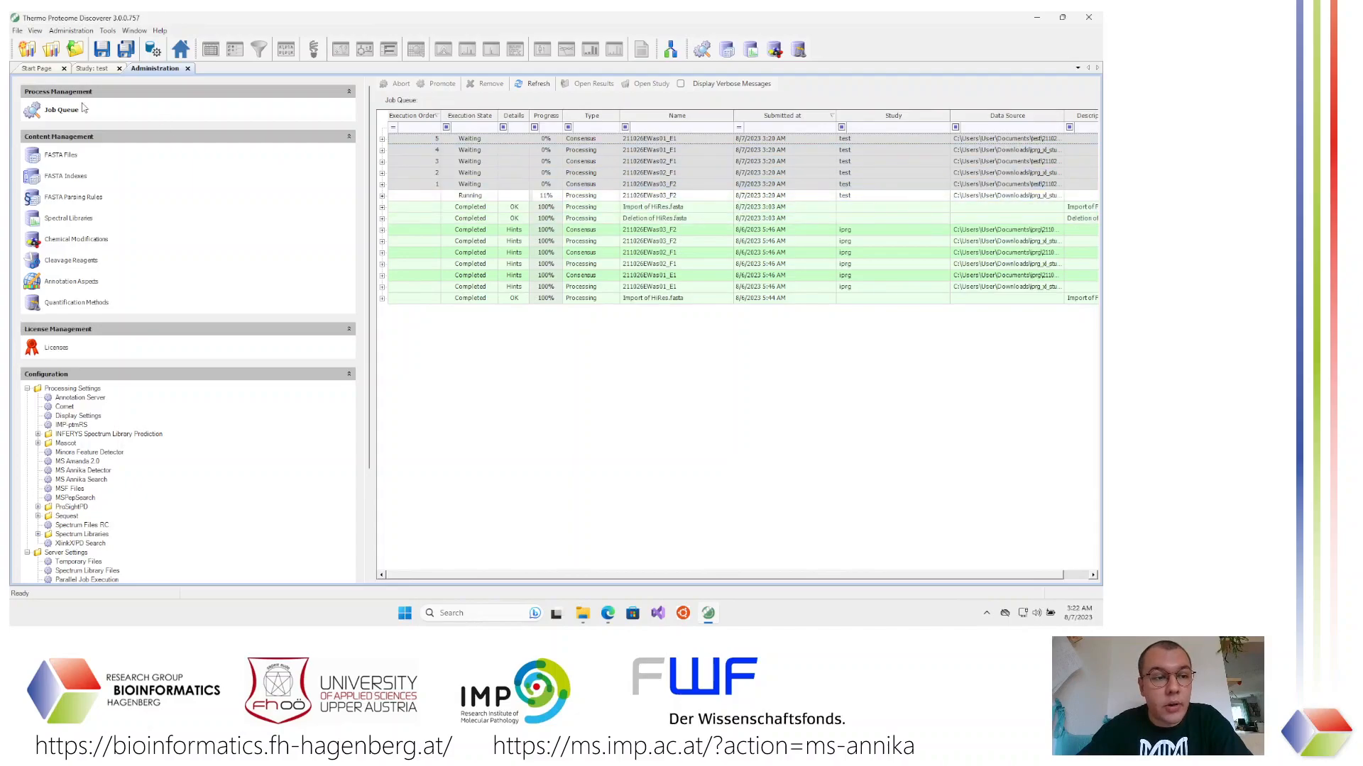
Open the recent study iprg, show its analysis results and widen the File Name column to show the full names
left_click(39, 68)
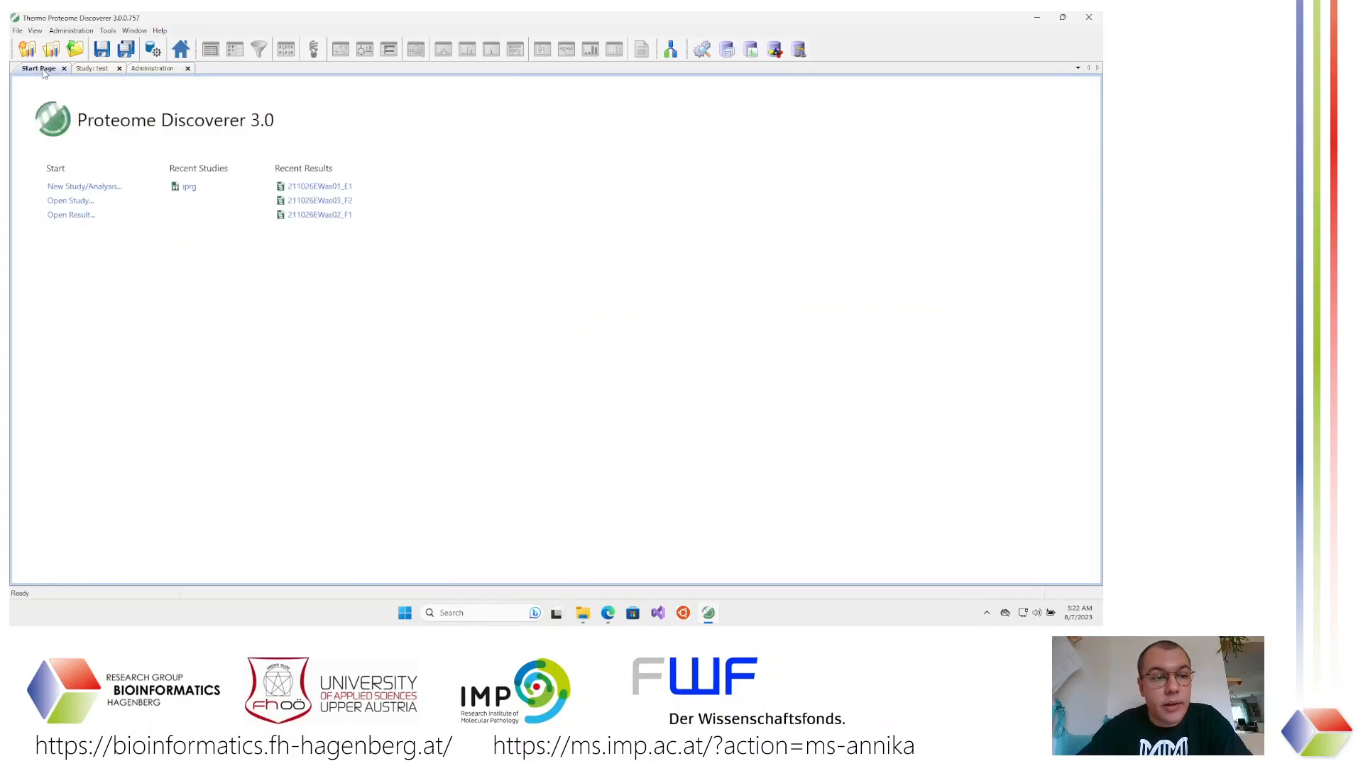
left_click(190, 187)
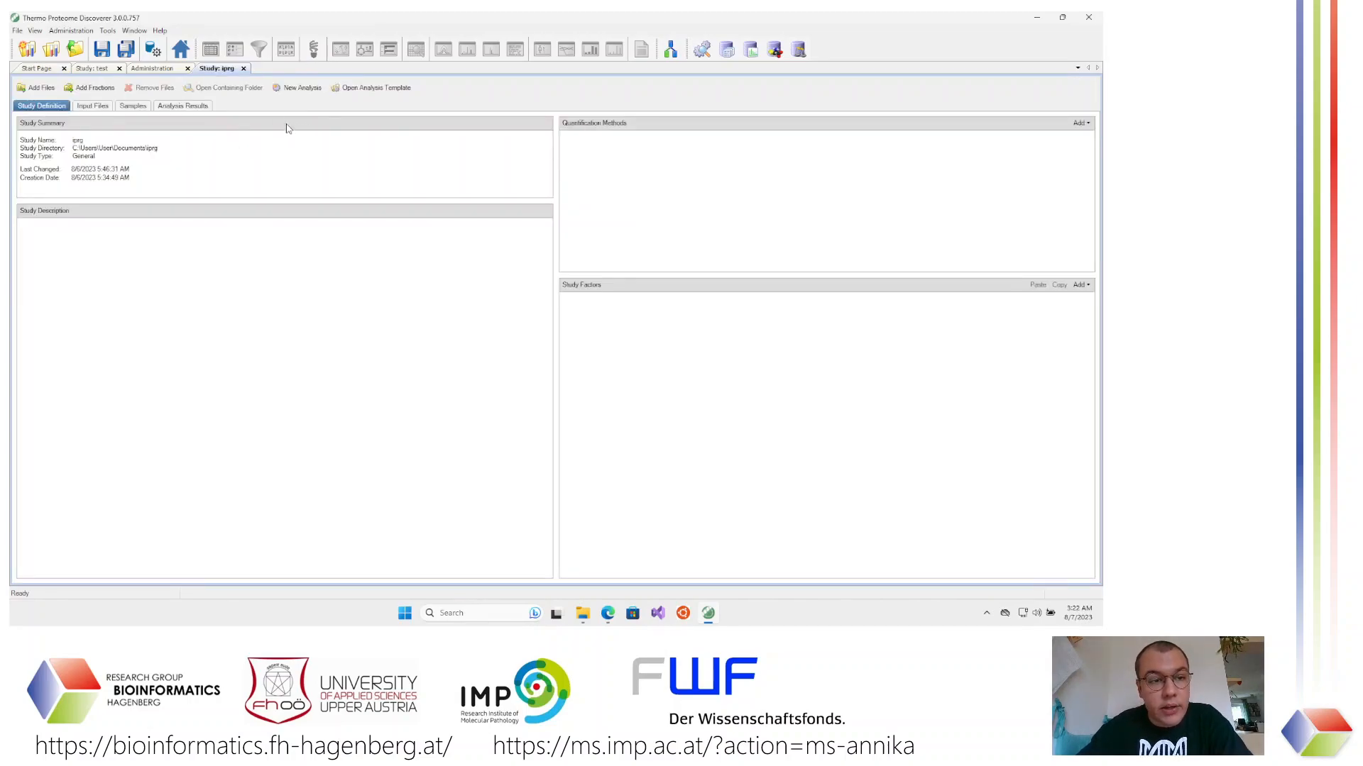
left_click(183, 106)
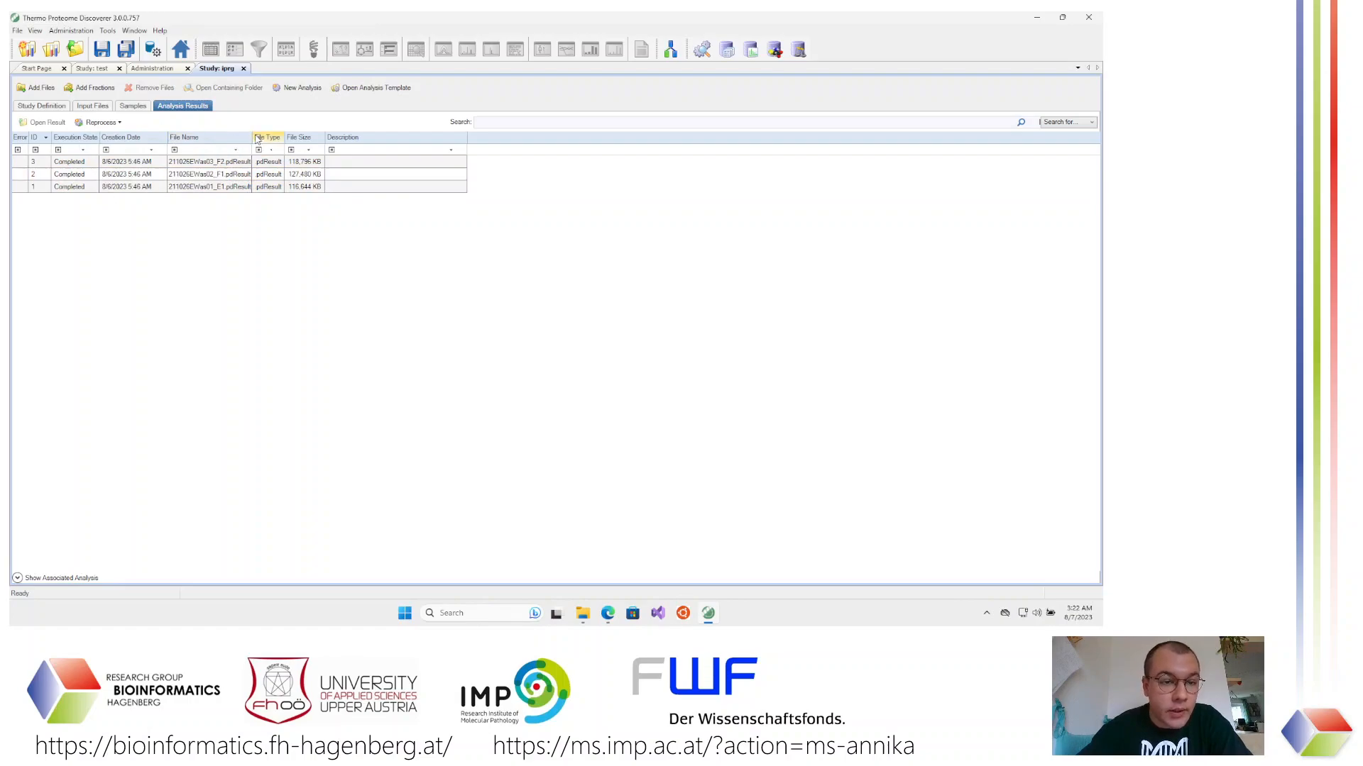
left_click_drag(253, 137, 400, 137)
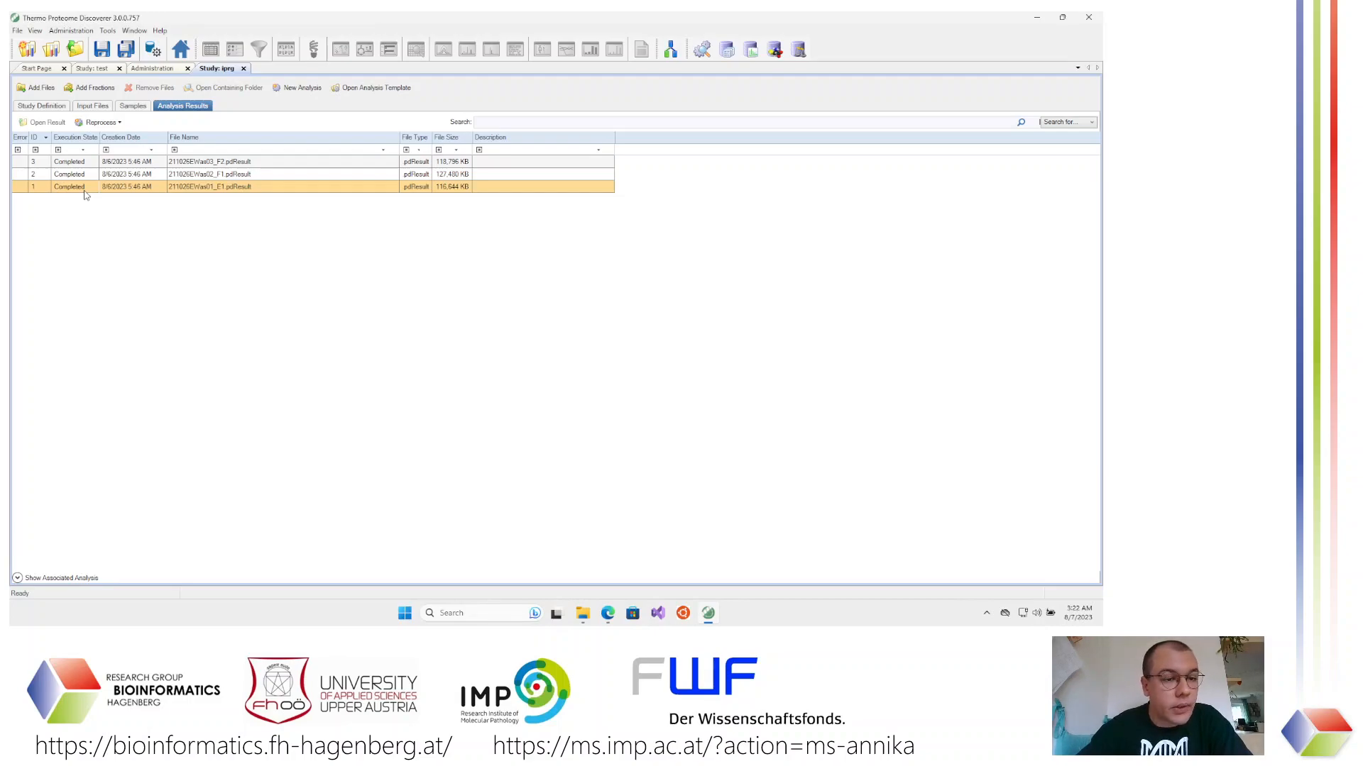
Open the analysis result 211026EWas03_F2 and display its Proteins table
left_click(83, 162)
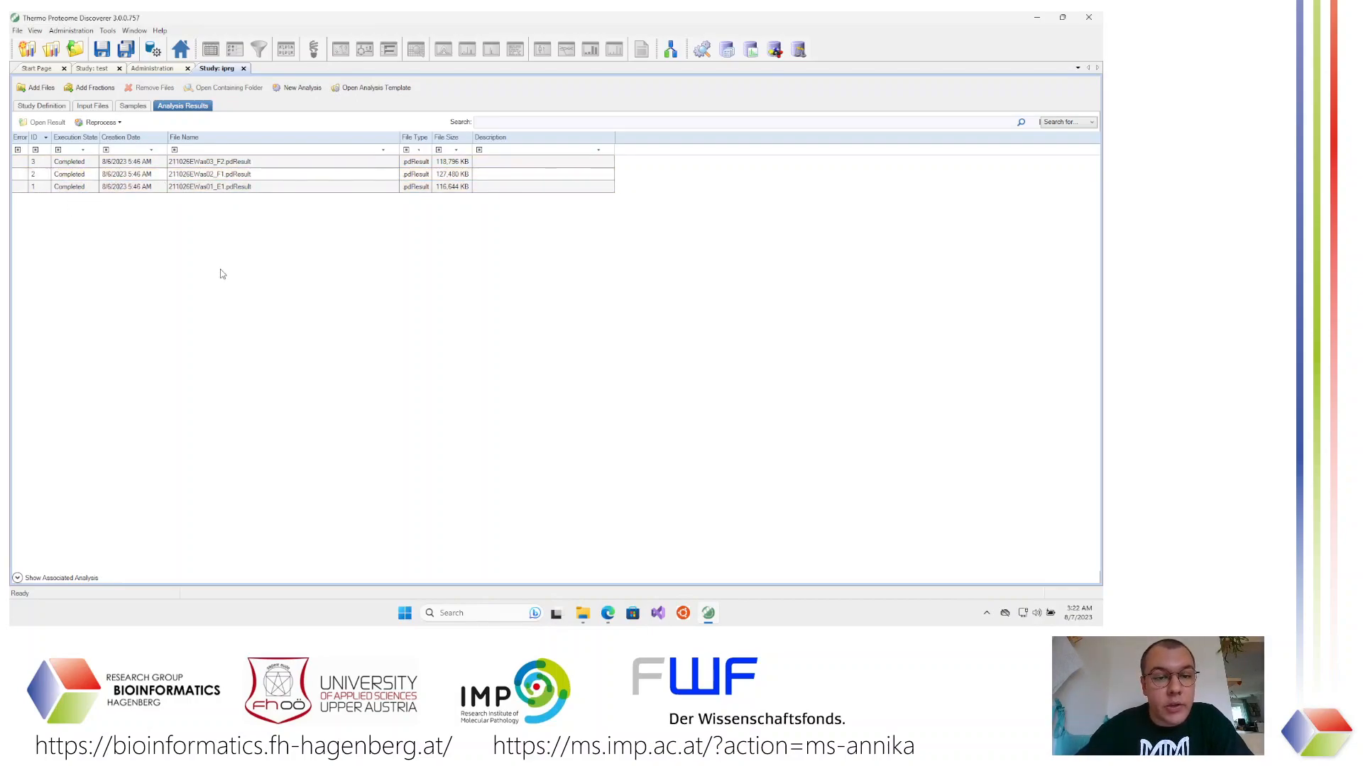
double_click(283, 169)
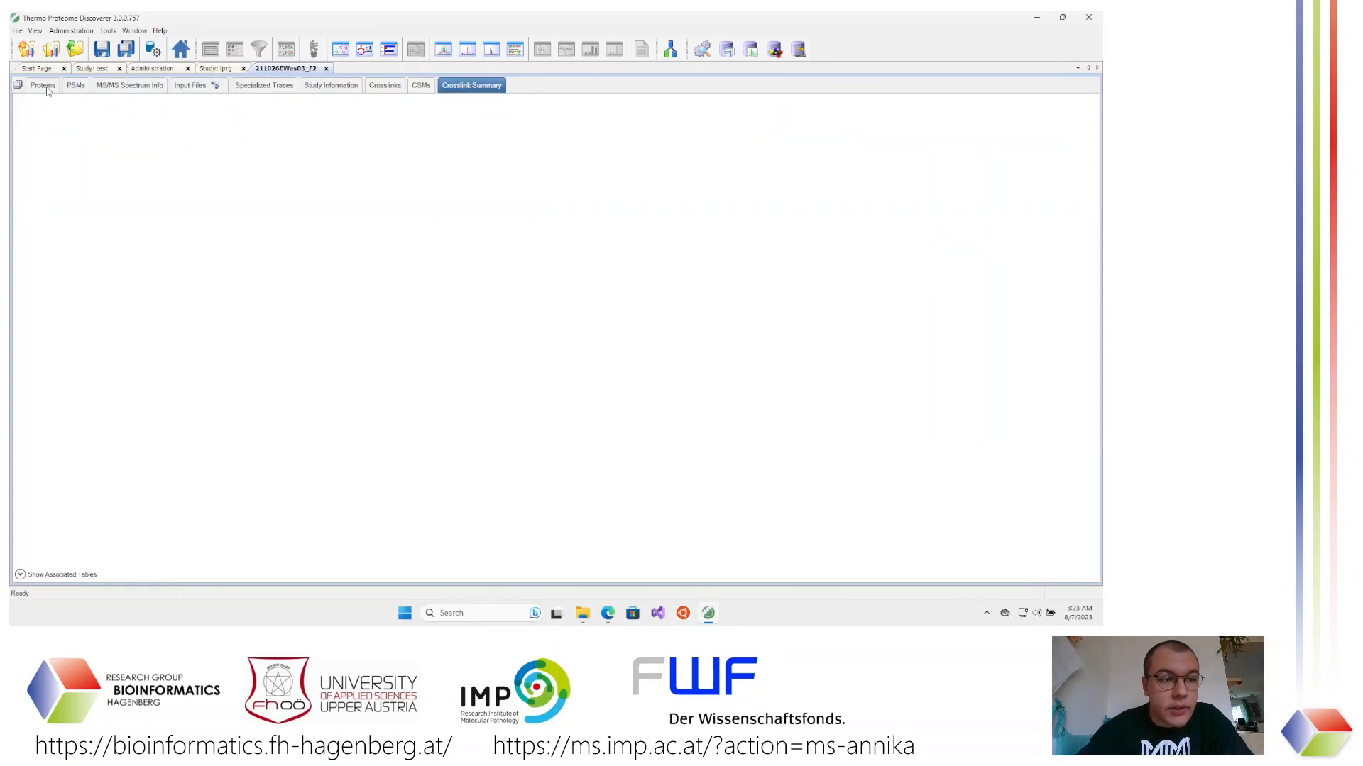
left_click(42, 86)
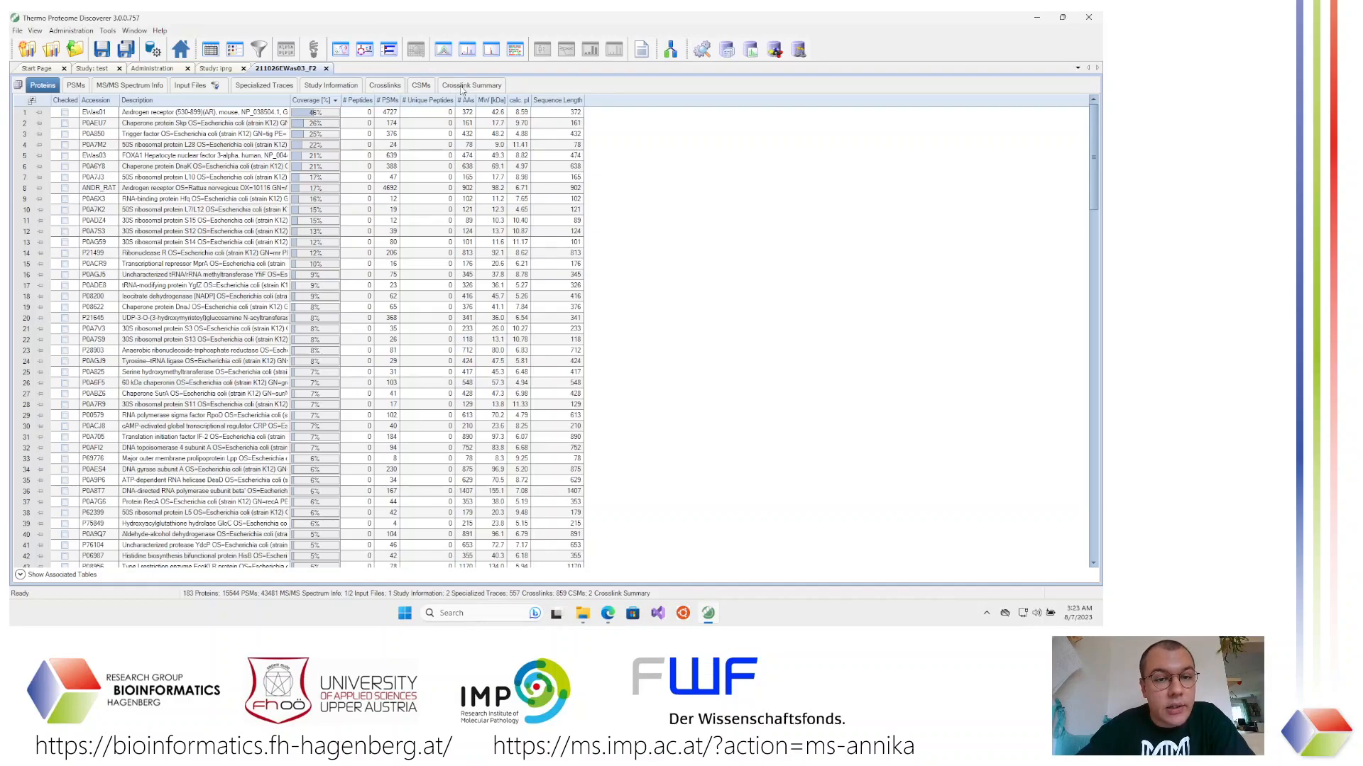
Examine the result's Crosslink Summary and look through the list of crosslinks
left_click(462, 87)
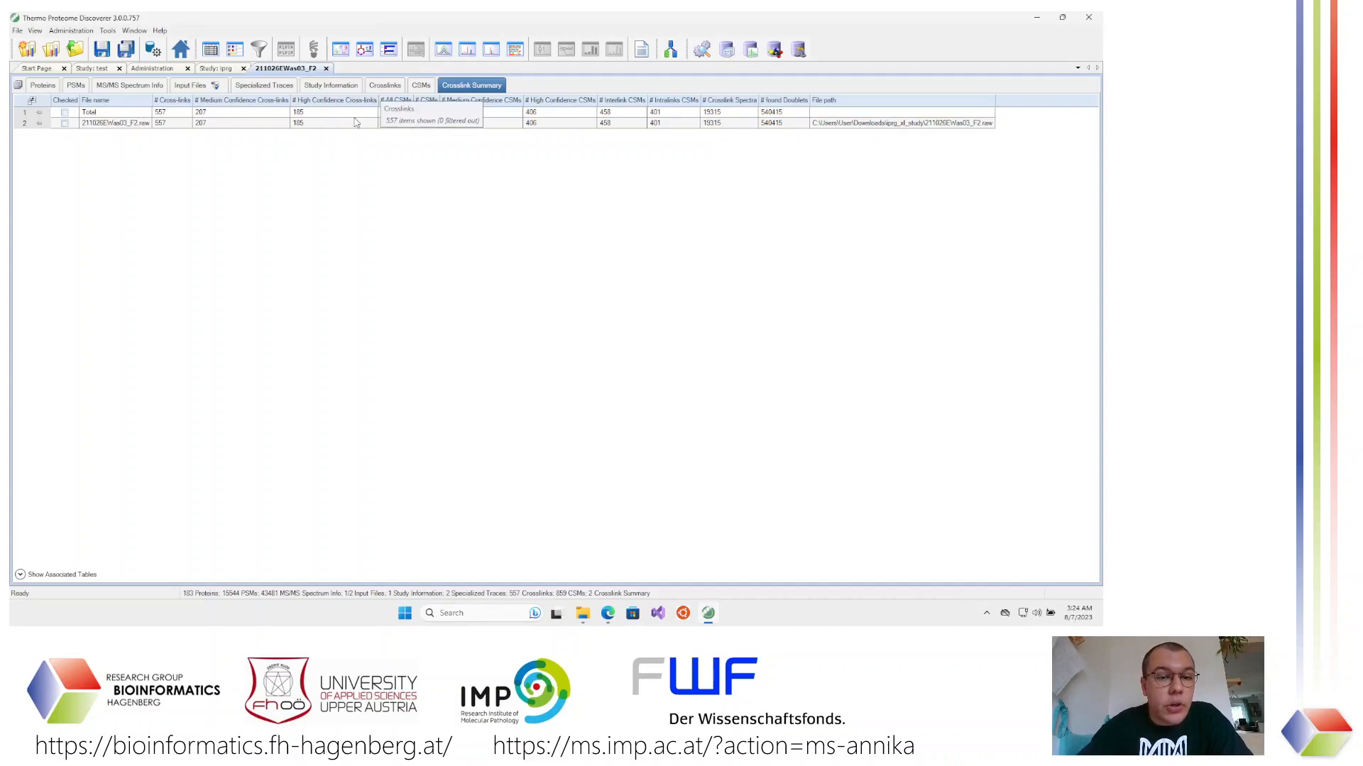
left_click(398, 89)
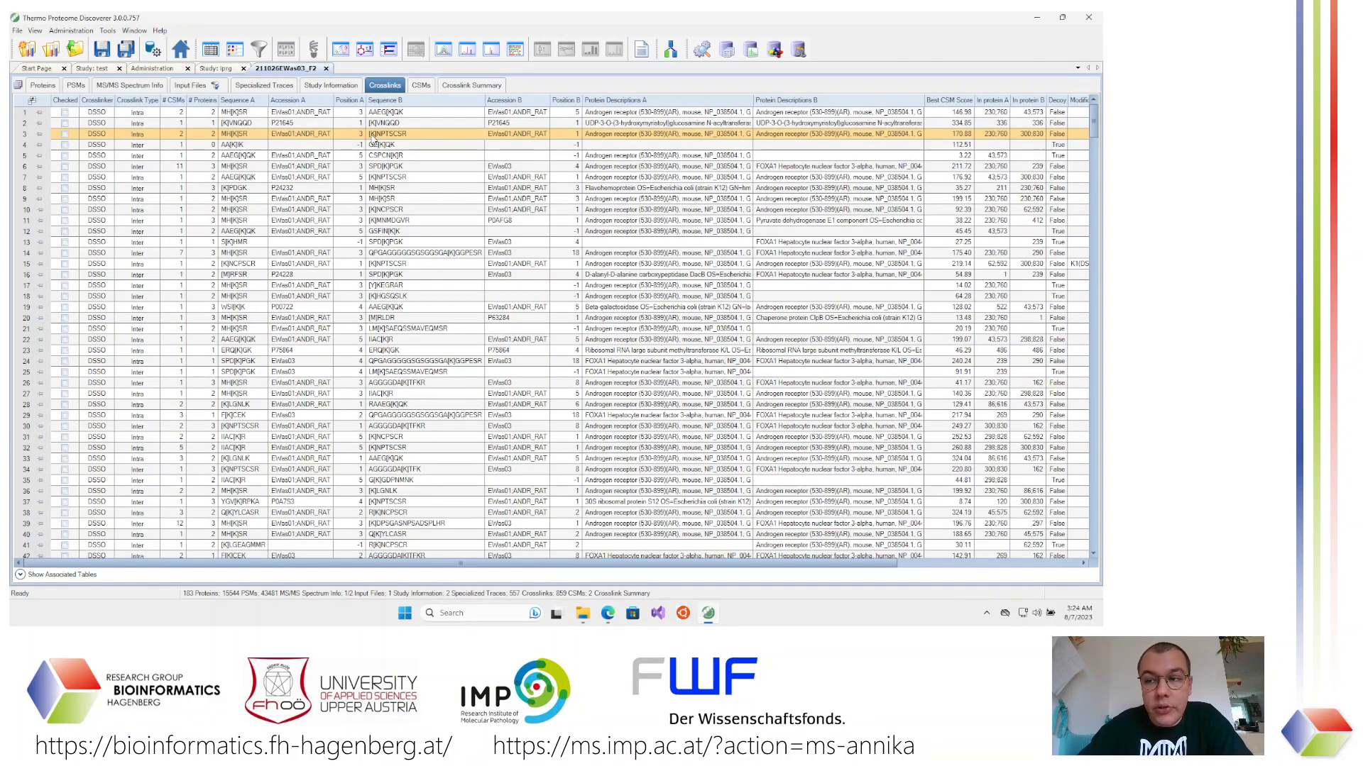
scroll(374, 139, "down", 7)
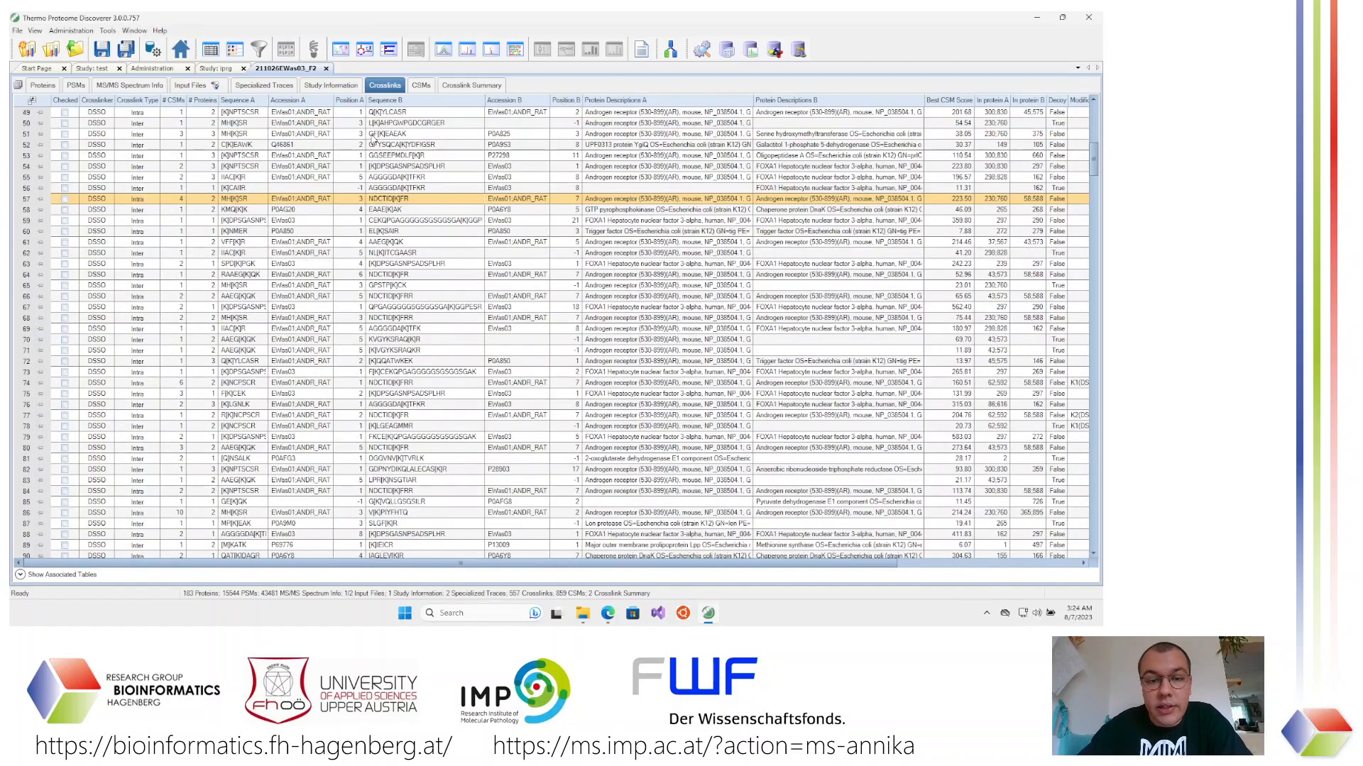
scroll(374, 139, "up", 7)
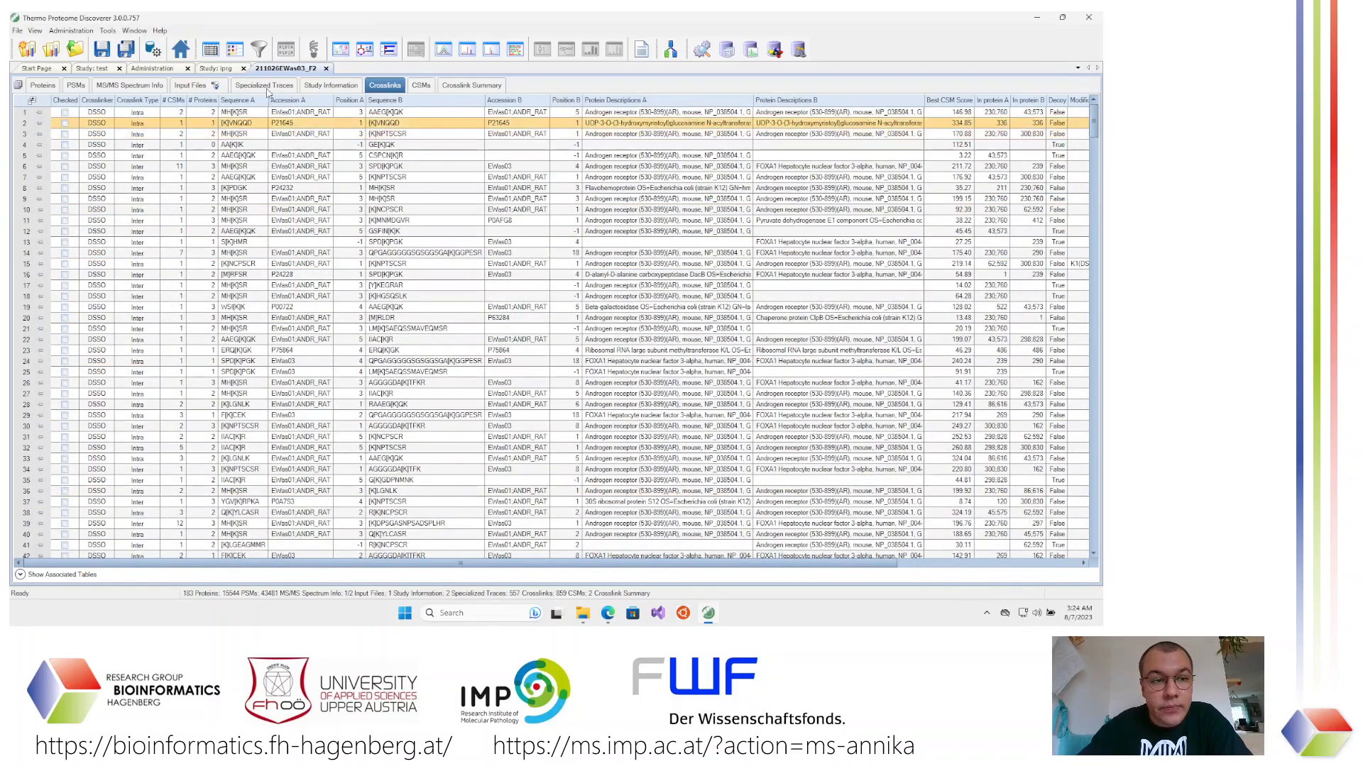
Show the display filter for the crosslinks and add the condition Confidence is equal to High
left_click(260, 48)
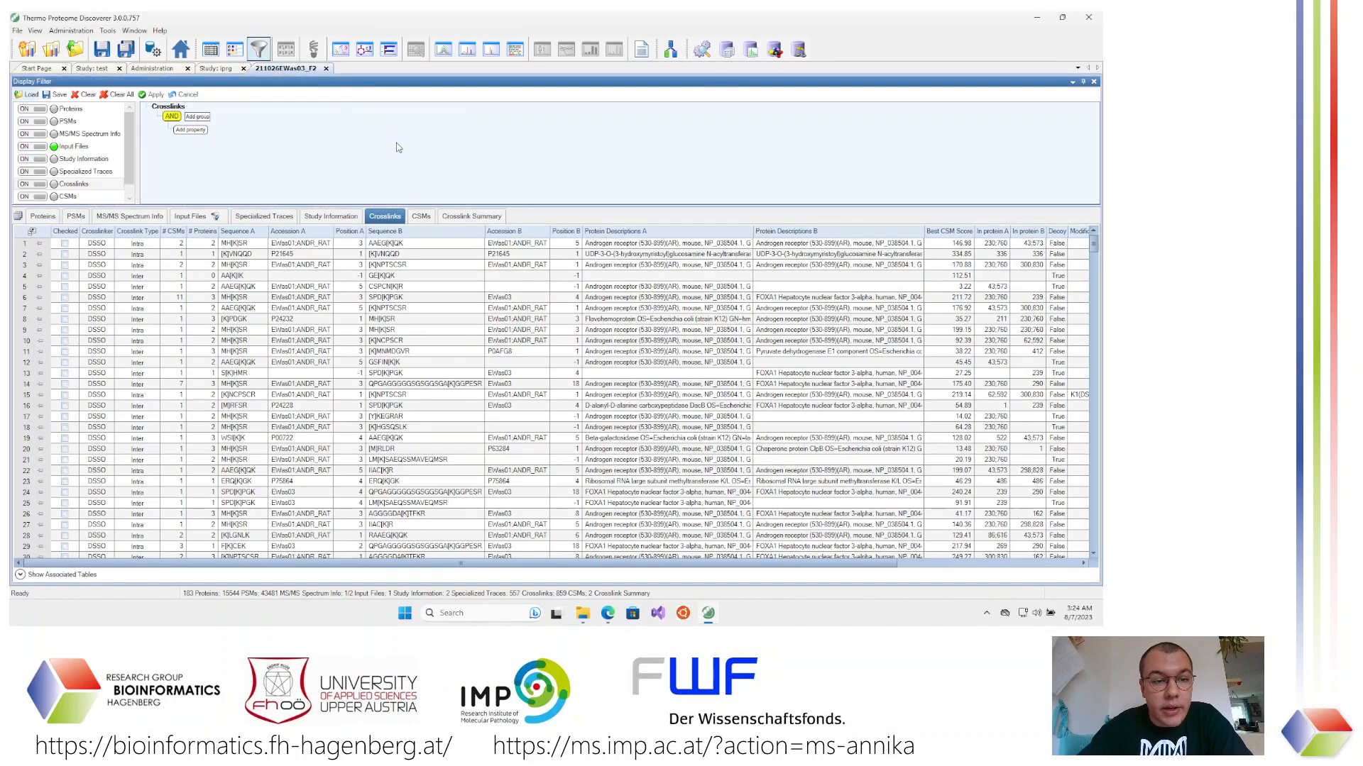
left_click(193, 131)
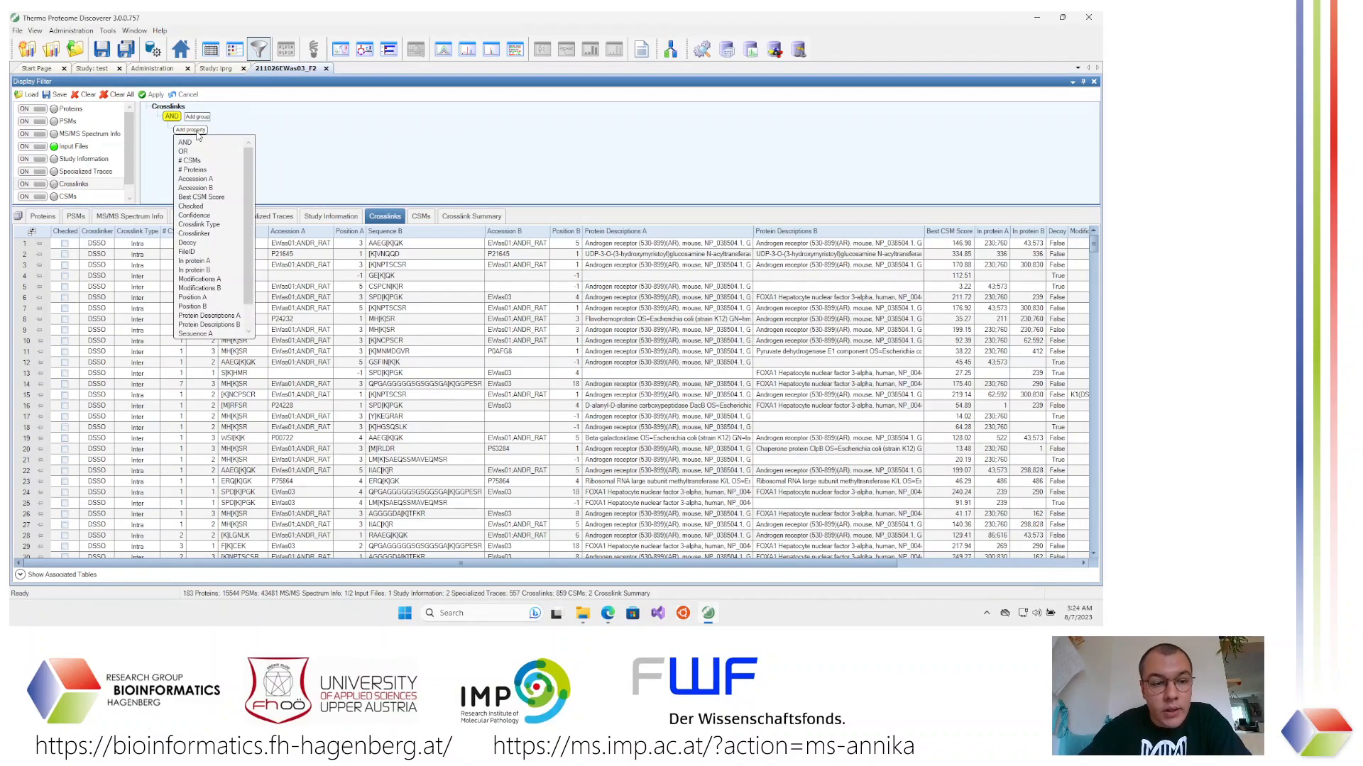
left_click(241, 125)
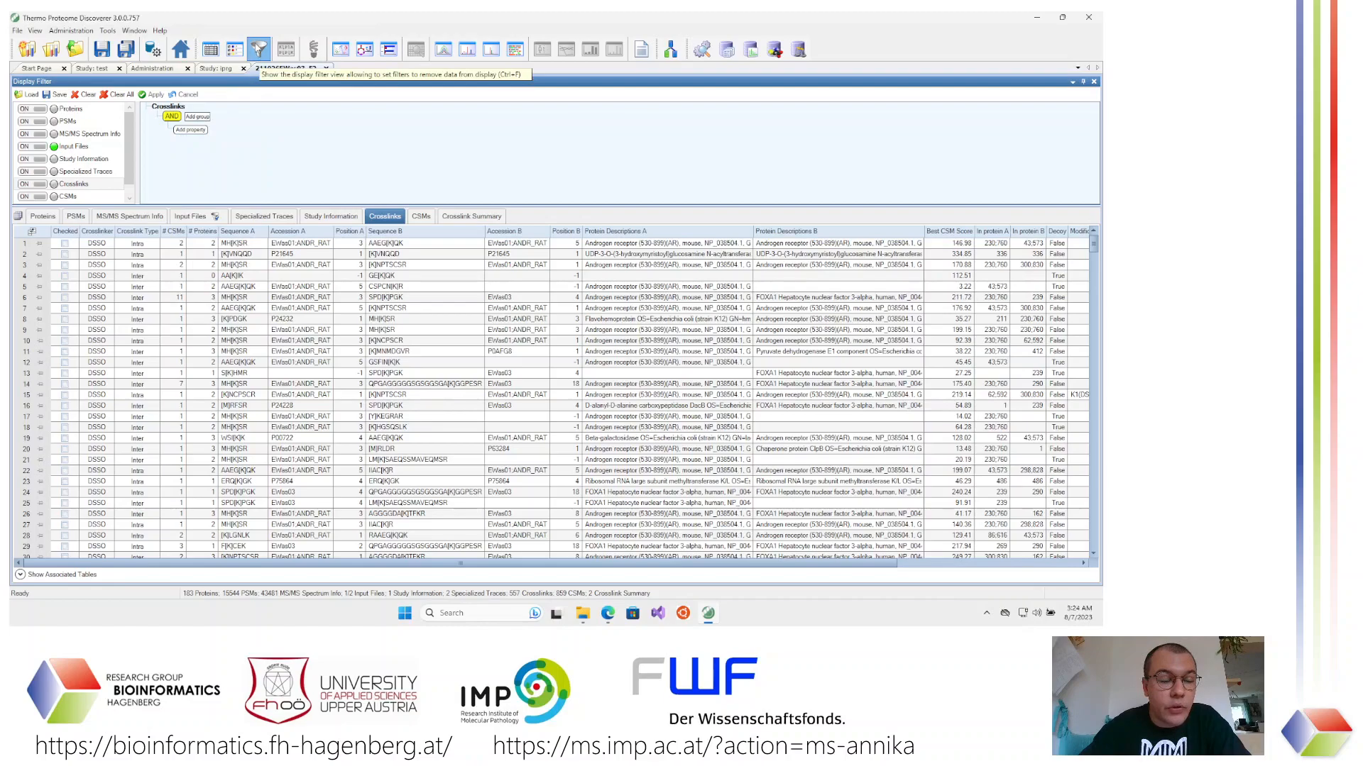
left_click(193, 131)
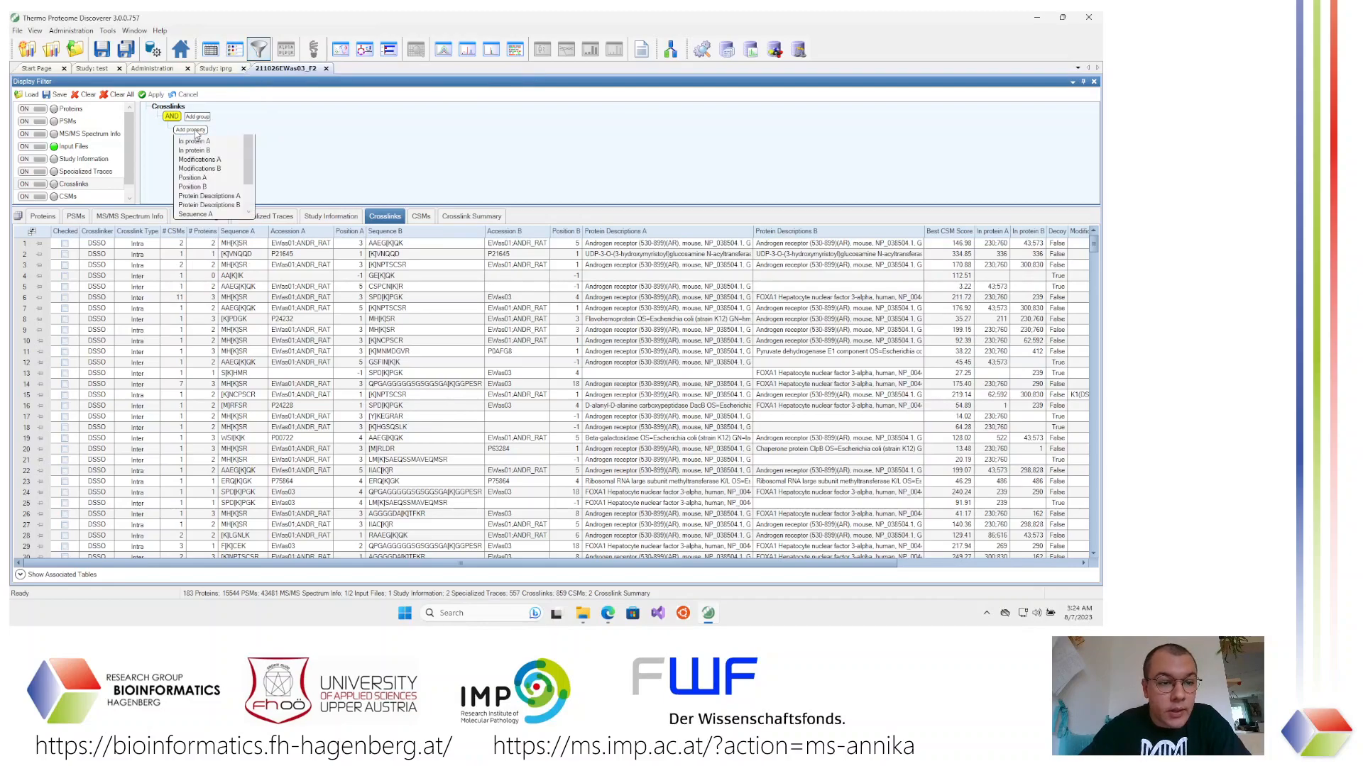
left_click(201, 217)
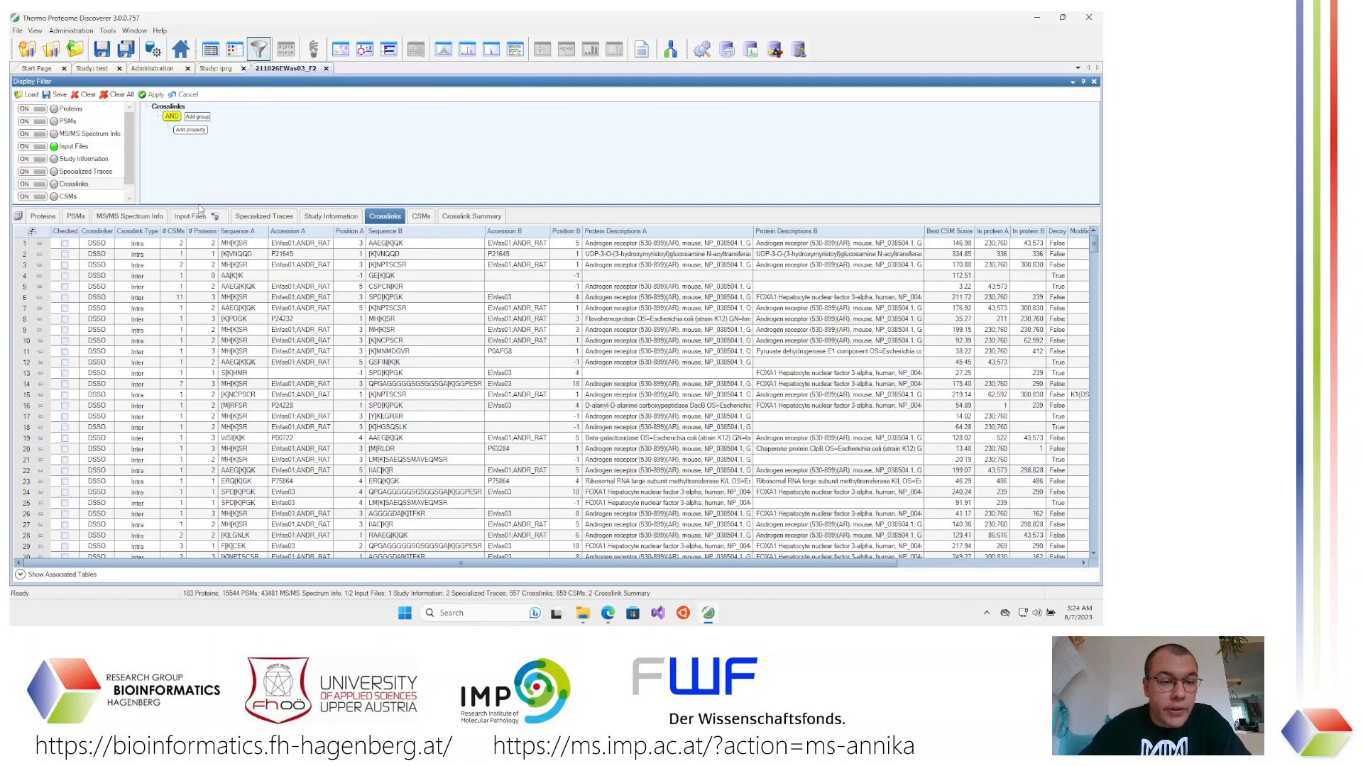
left_click(258, 130)
left_click(259, 143)
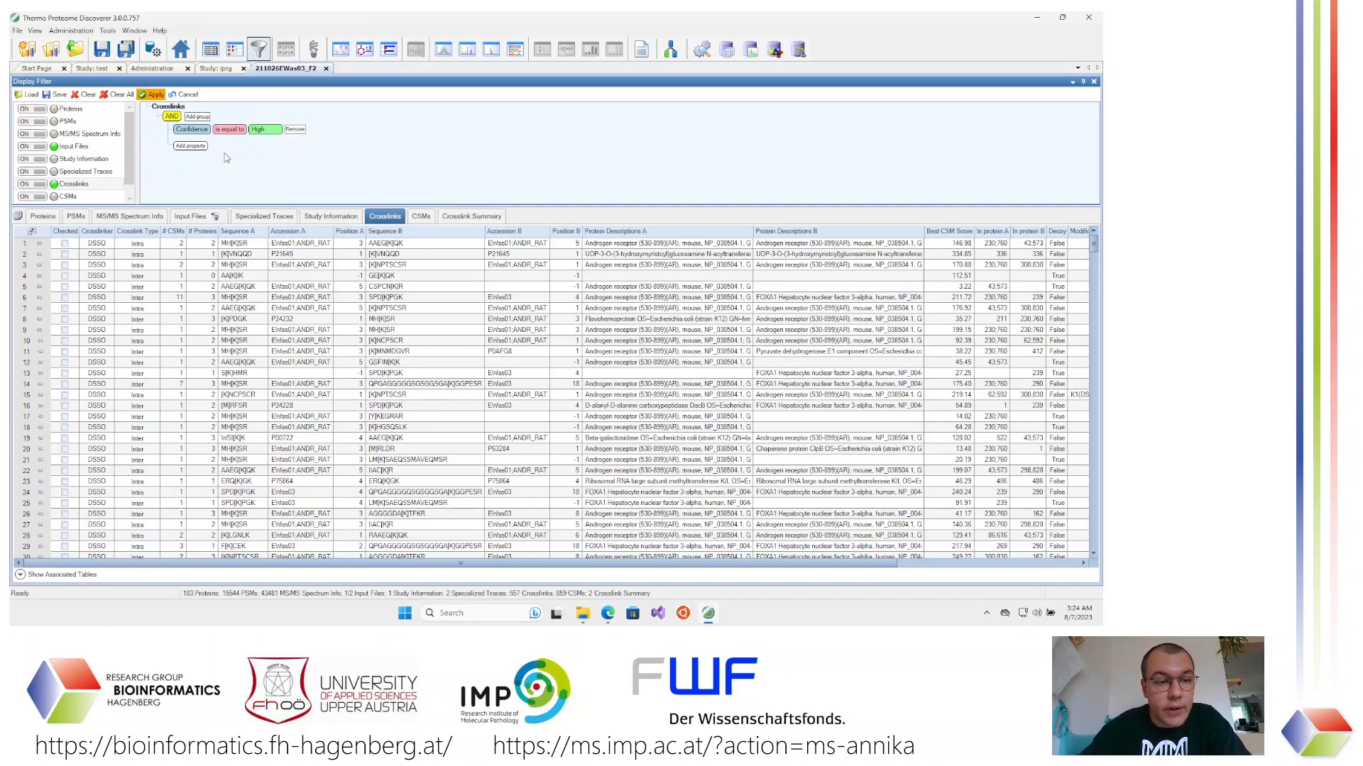
Add the condition Decoy is false to the crosslinks filter and apply the filter
left_click(204, 146)
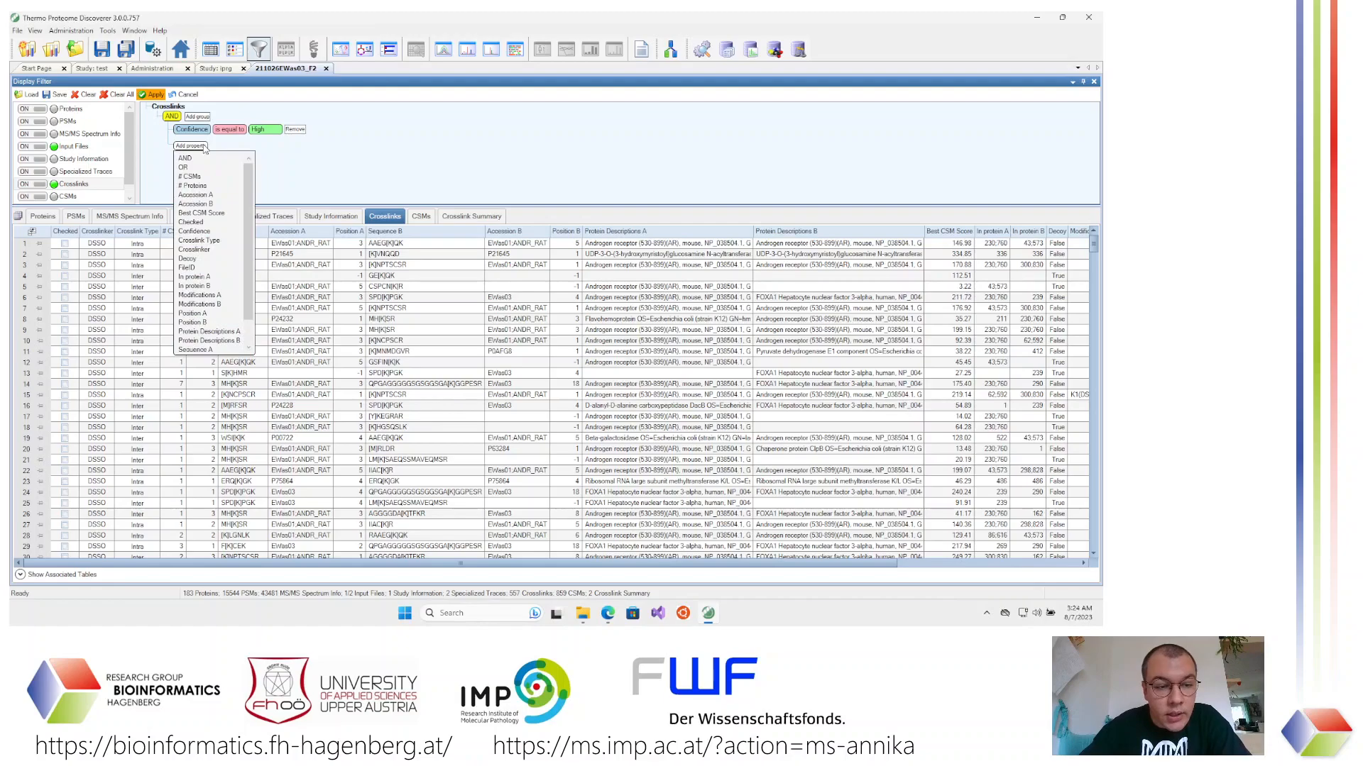
left_click(204, 260)
left_click(212, 146)
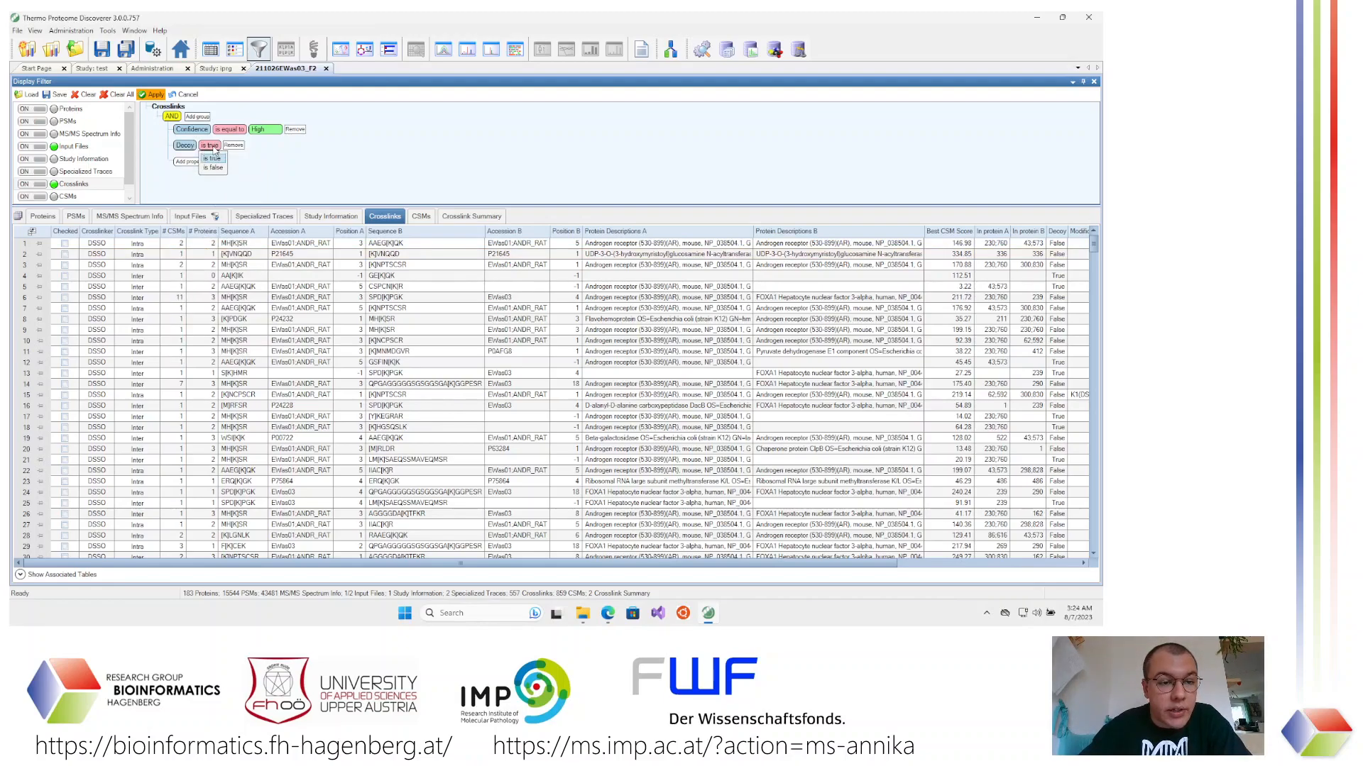
left_click(213, 168)
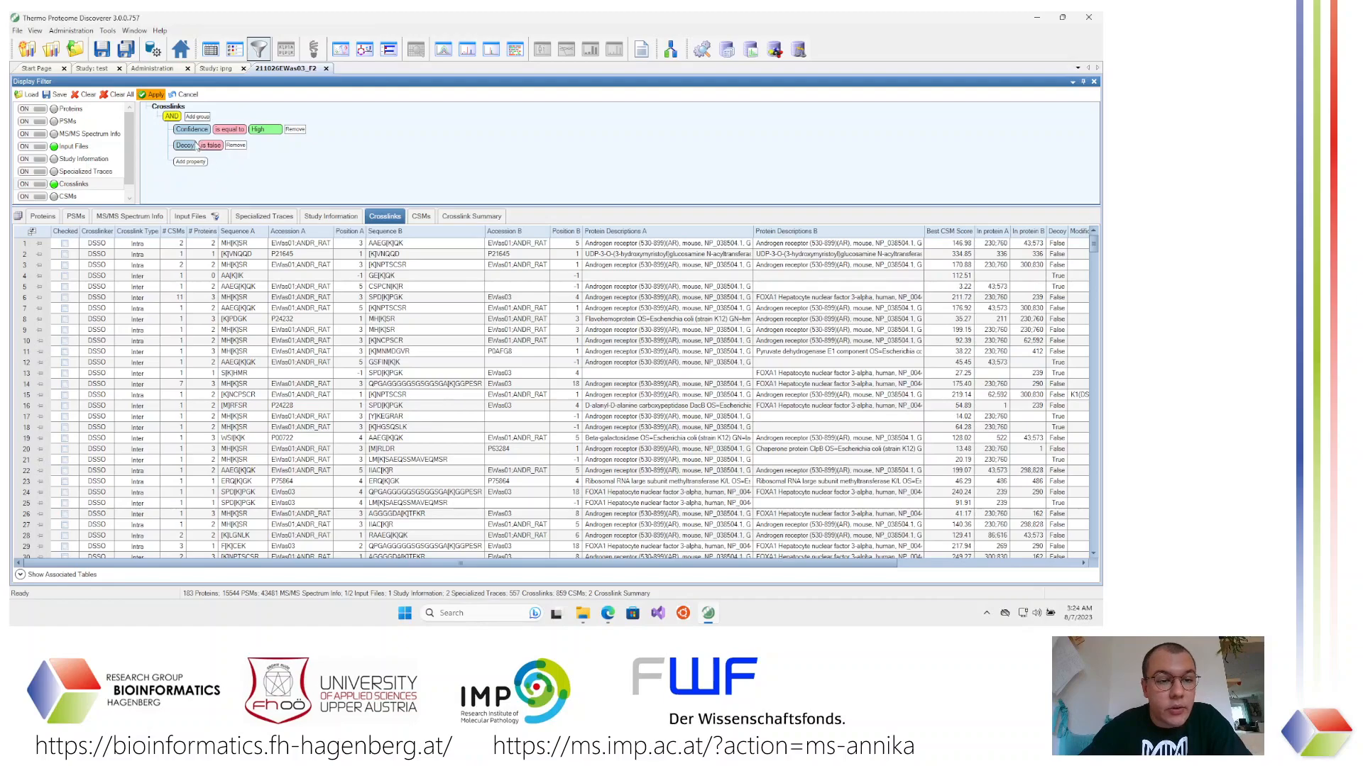
left_click(154, 95)
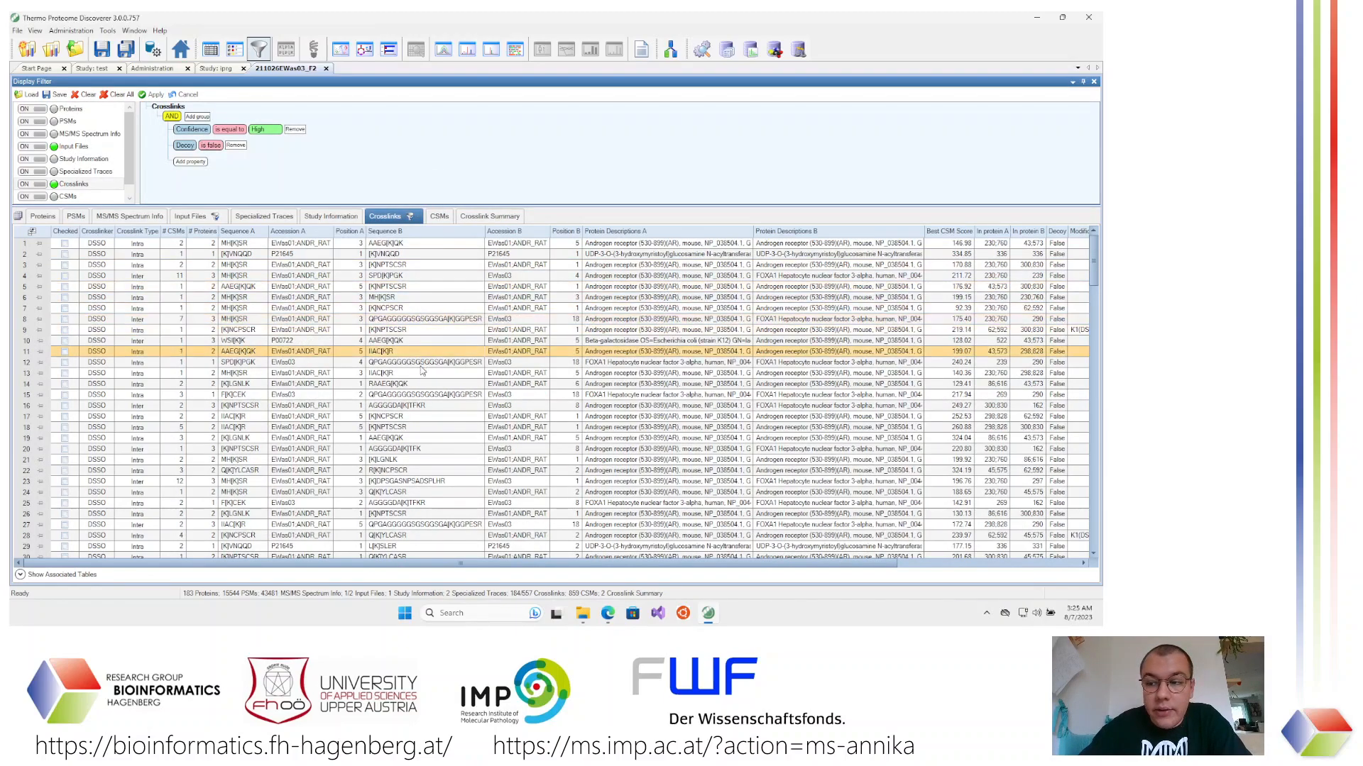
Look through the filtered crosslinks and display the CSMs associated with the first crosslink in the list
scroll(422, 370, "down", 20)
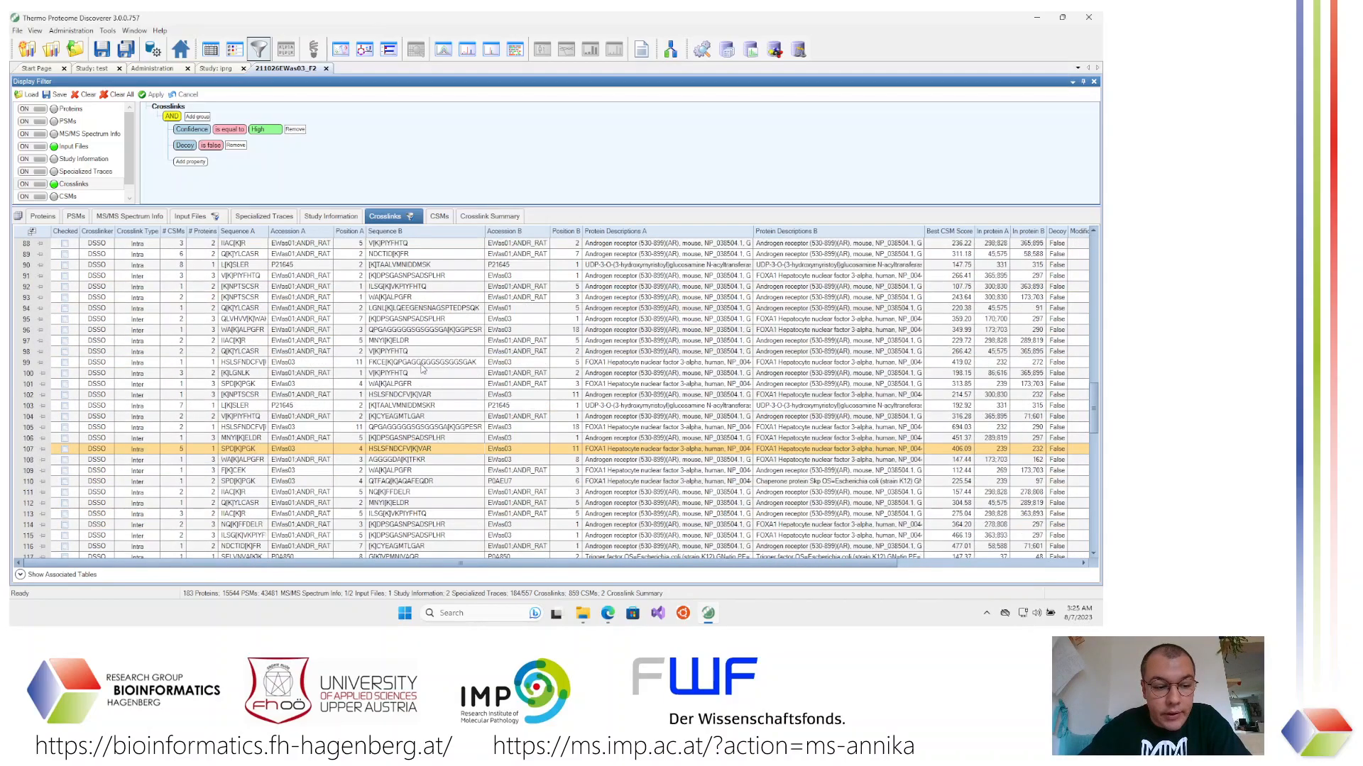
scroll(422, 369, "down", 20)
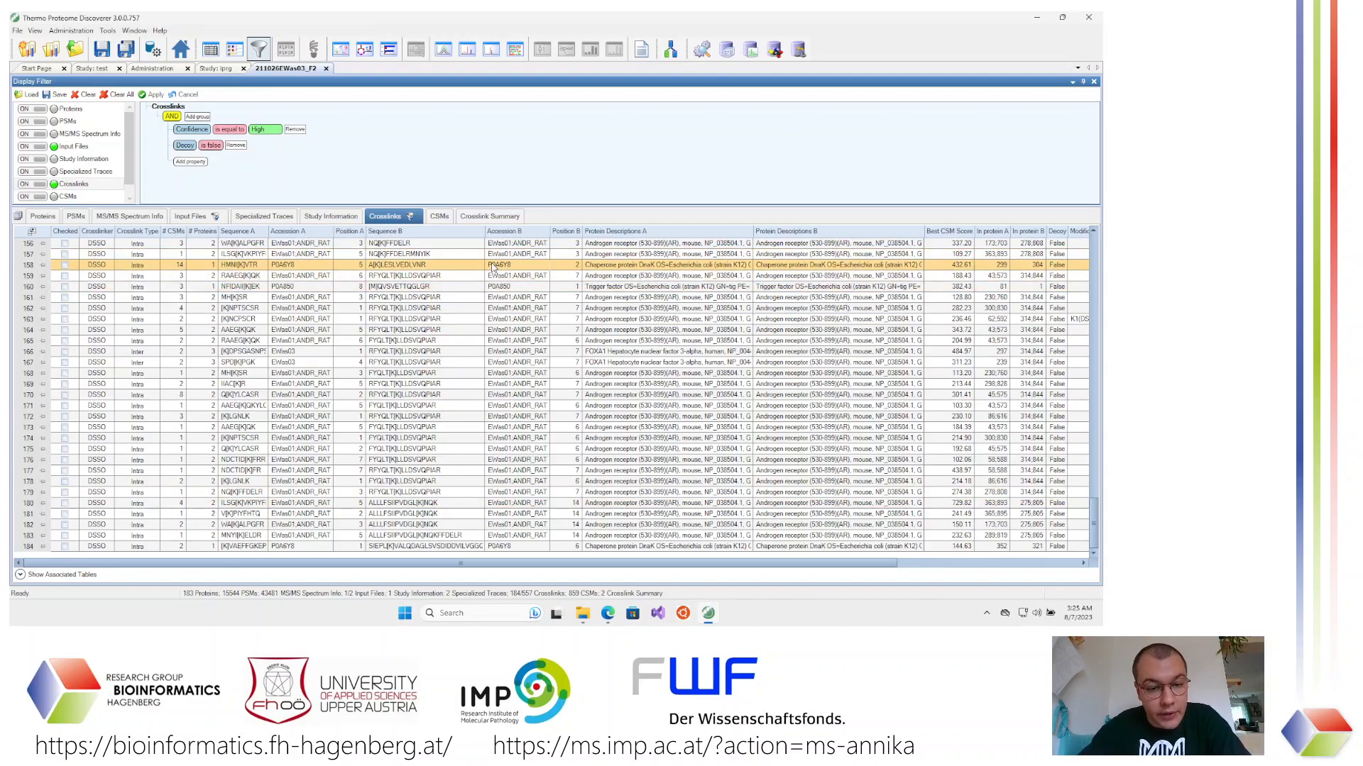
scroll(493, 267, "up", 20)
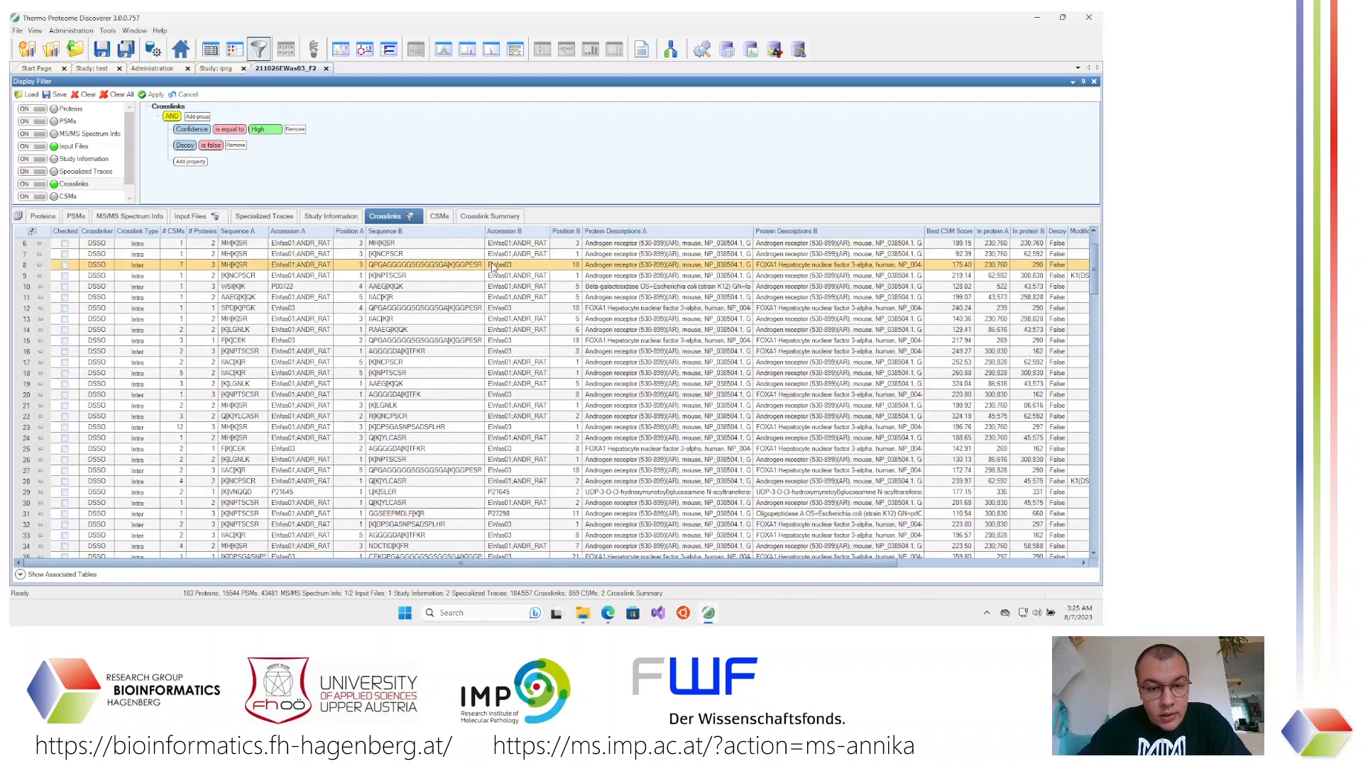
scroll(493, 267, "up", 2)
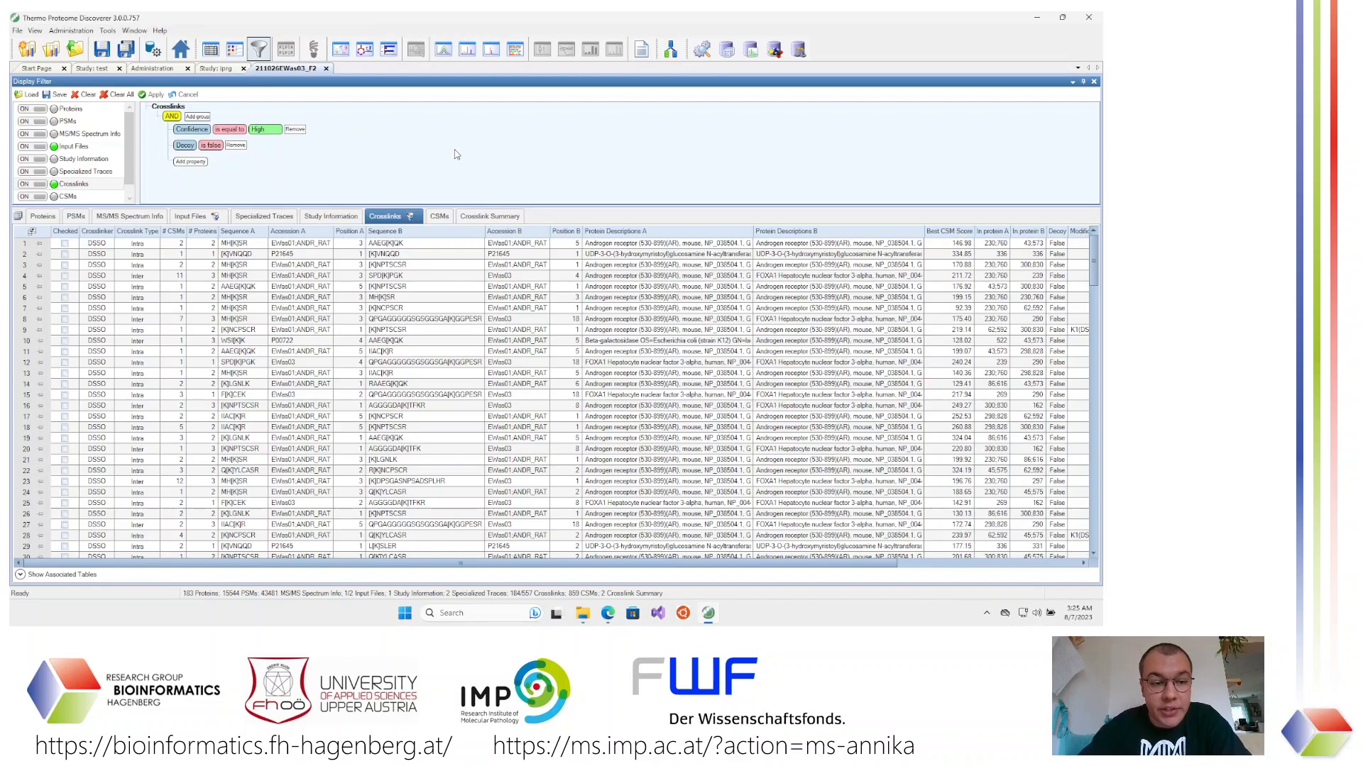
left_click(261, 245)
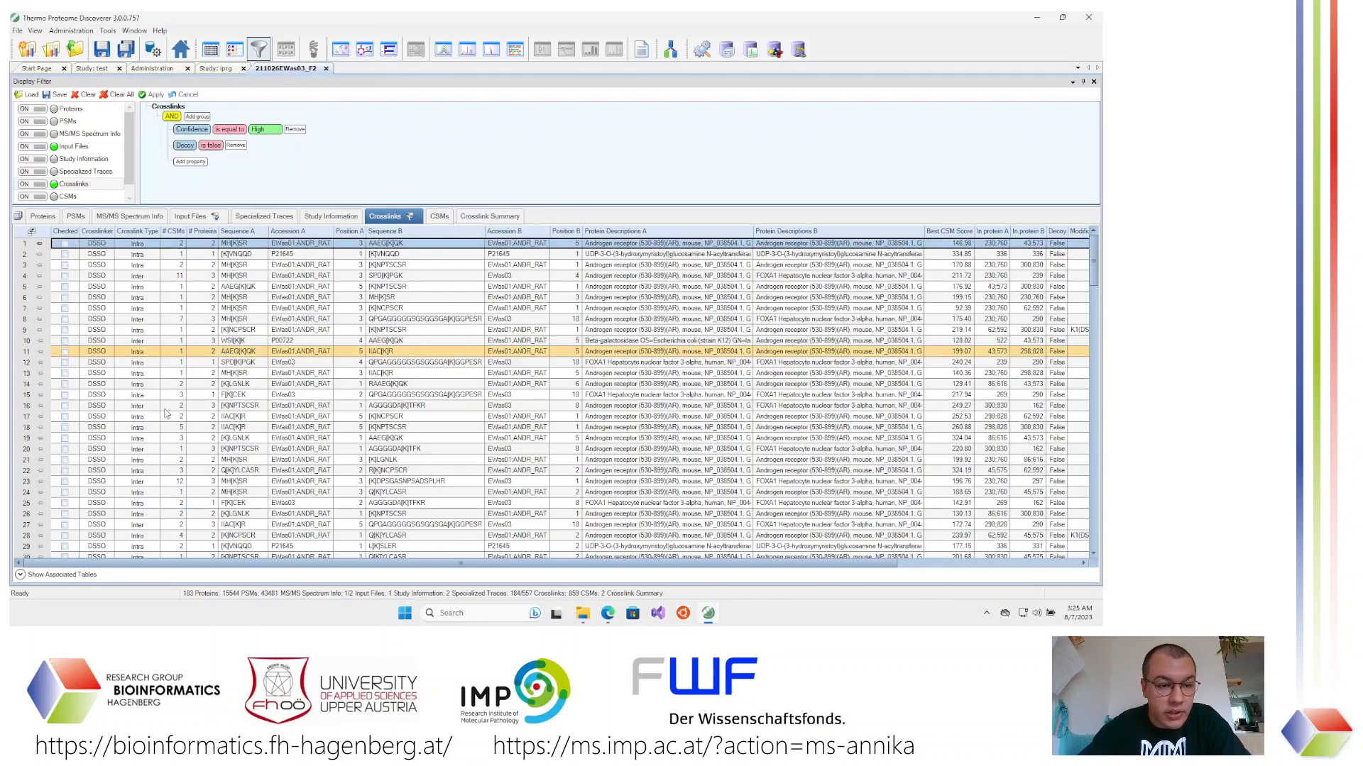
left_click(59, 573)
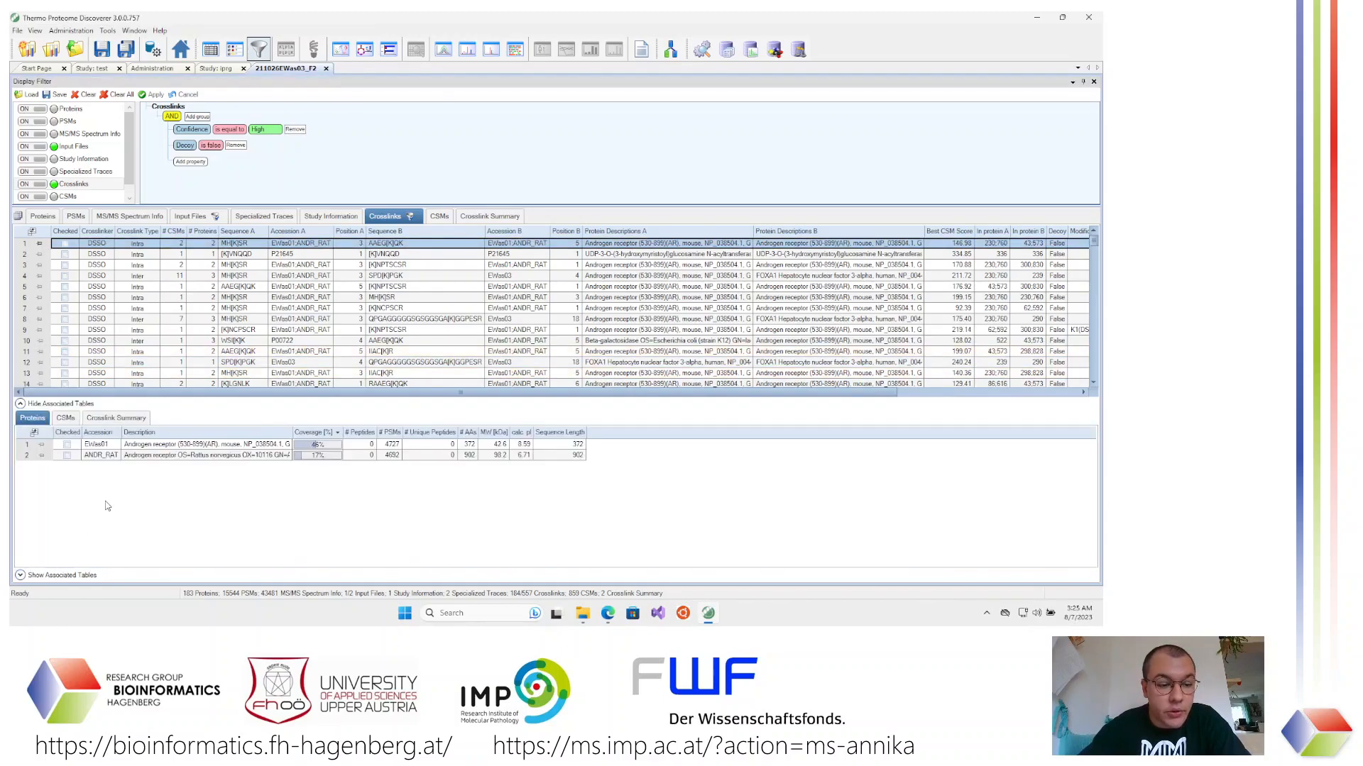
left_click(65, 419)
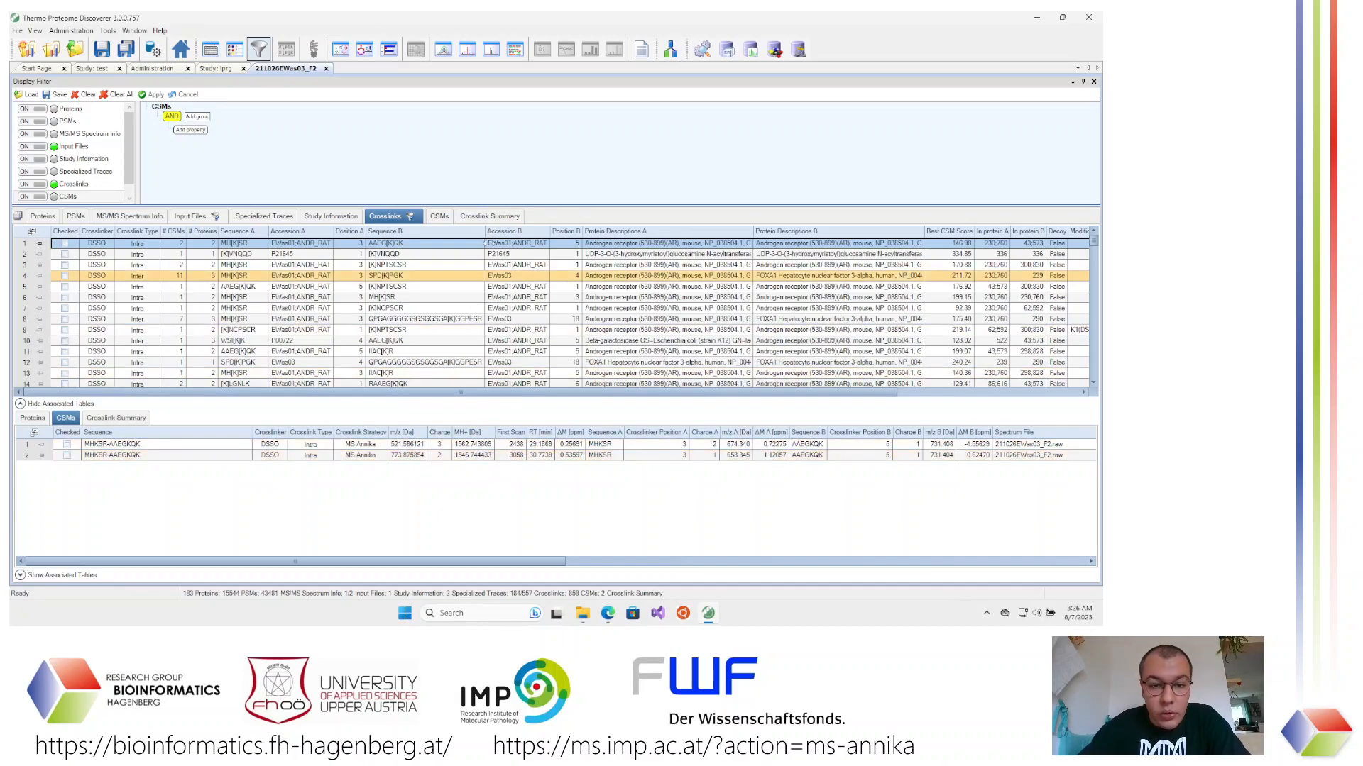
Examine the CSMs table with its available filter properties, and the PSMs table of the same result
left_click(439, 217)
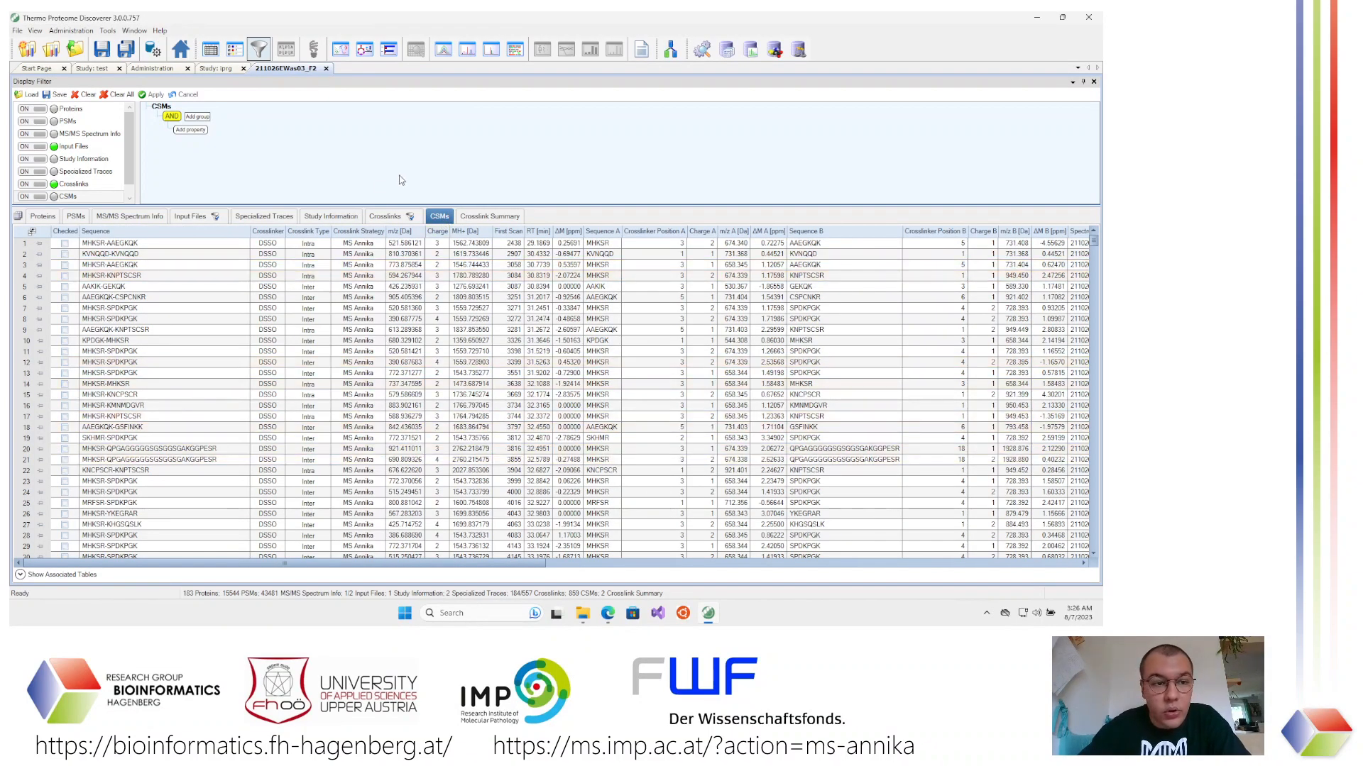
left_click(199, 131)
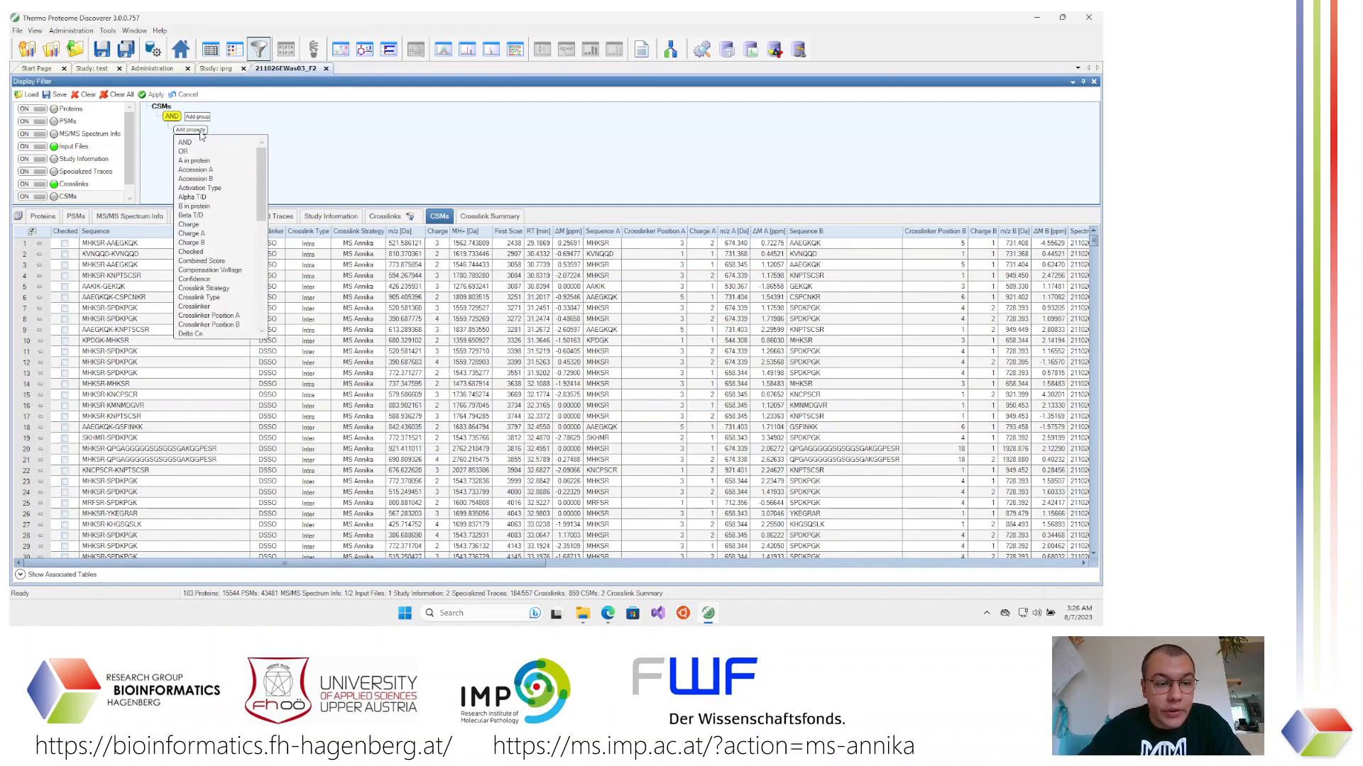
left_click(365, 132)
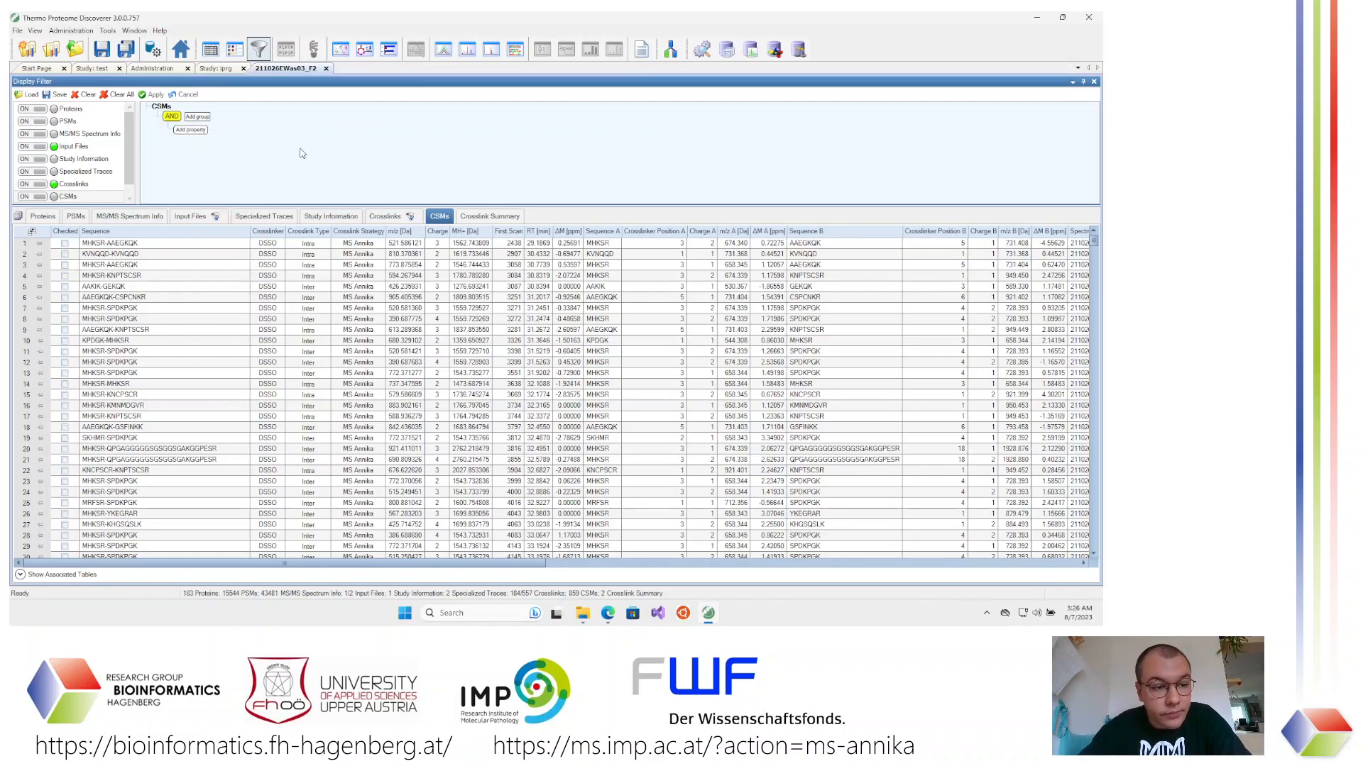
left_click(82, 219)
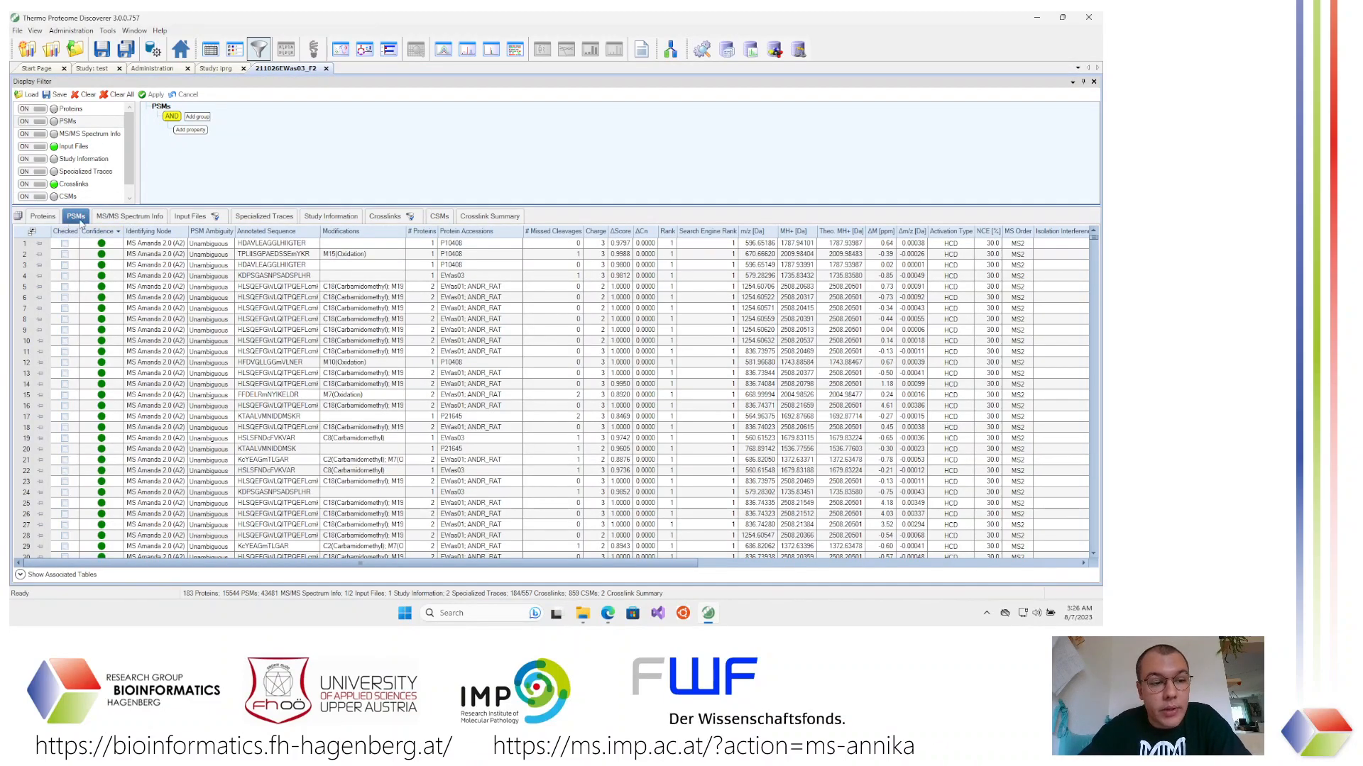
left_click(242, 331)
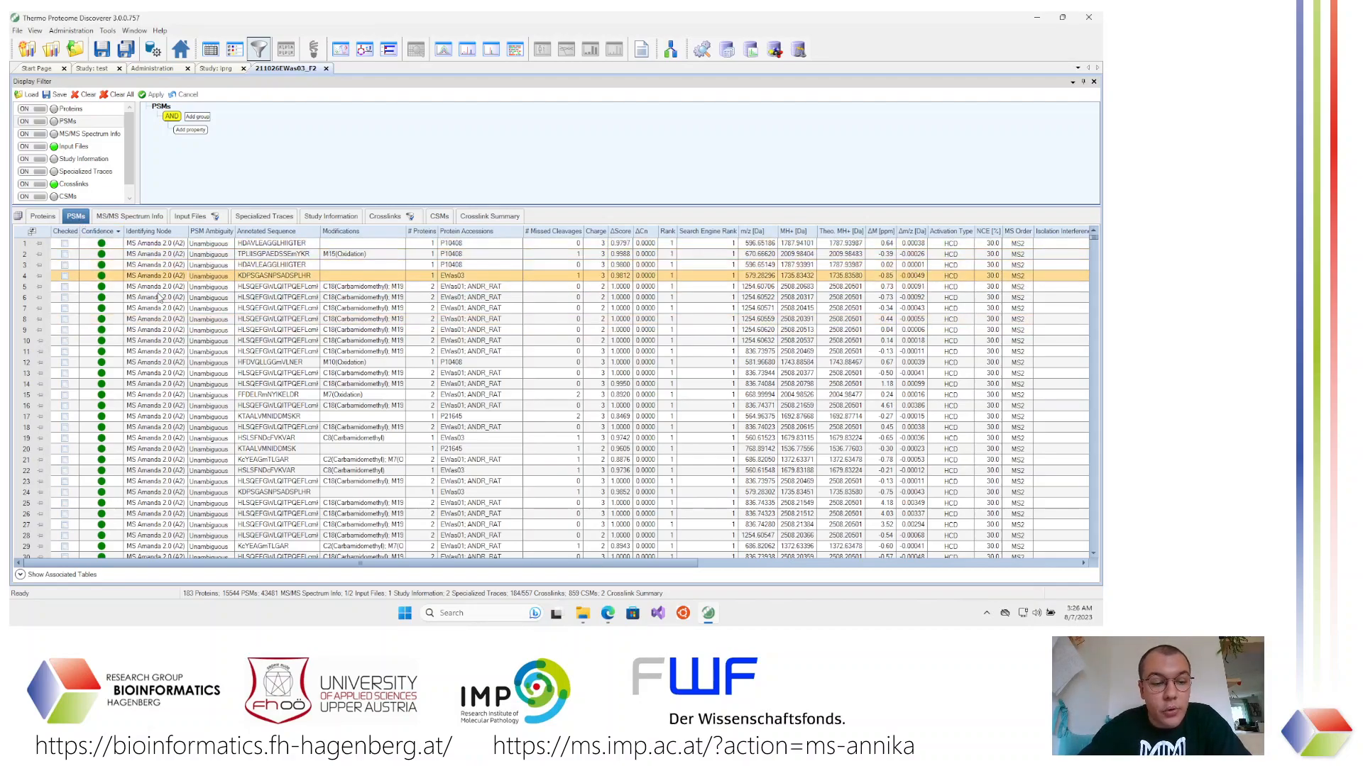
Check the CSMs table again, then return to the filtered crosslinks and hide their associated tables
key("Down")
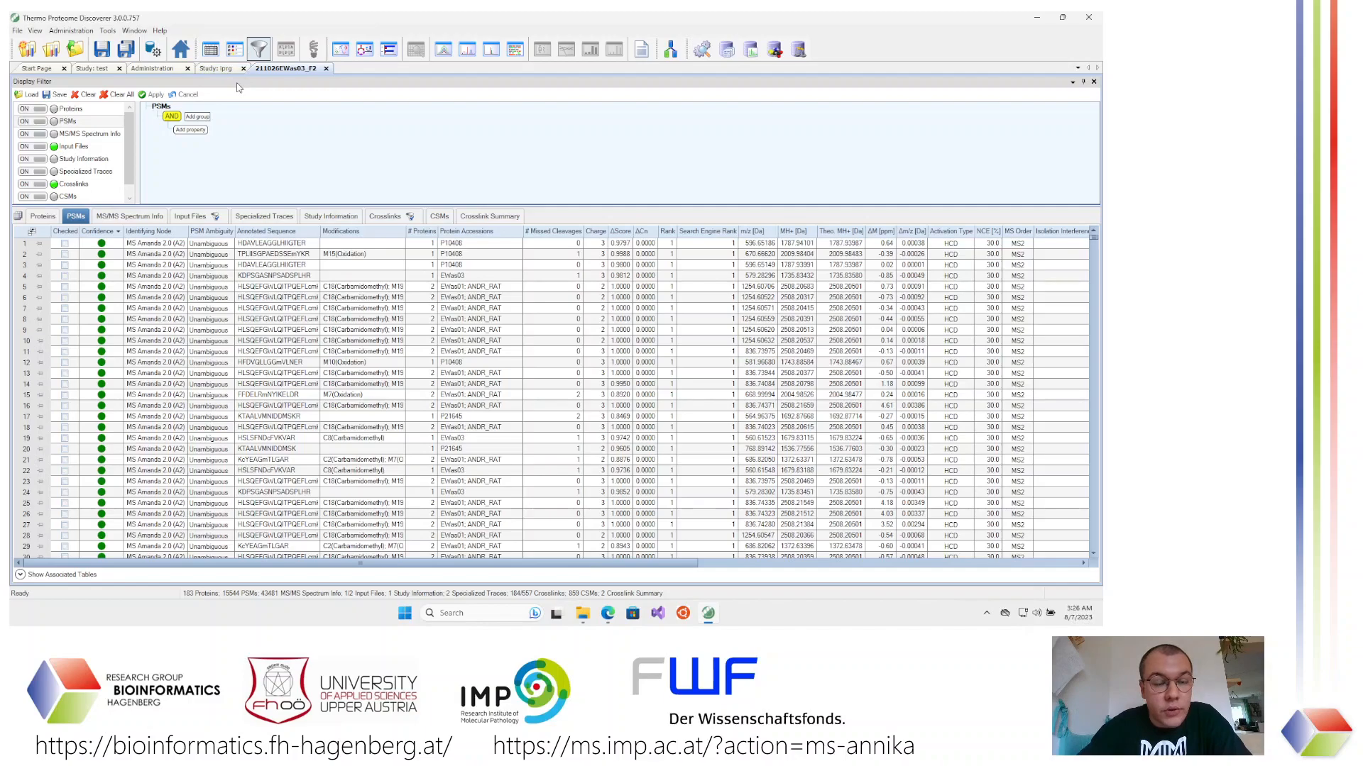
left_click(384, 217)
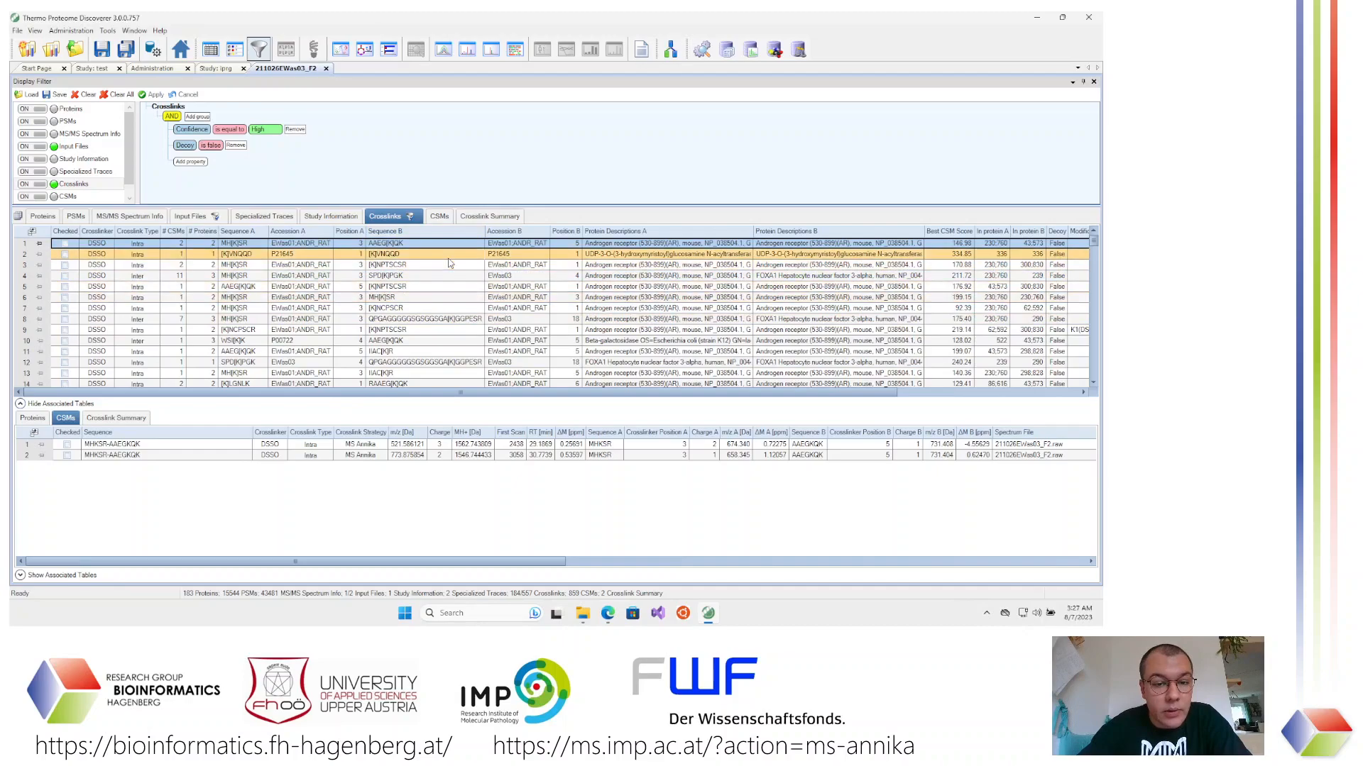
left_click(438, 217)
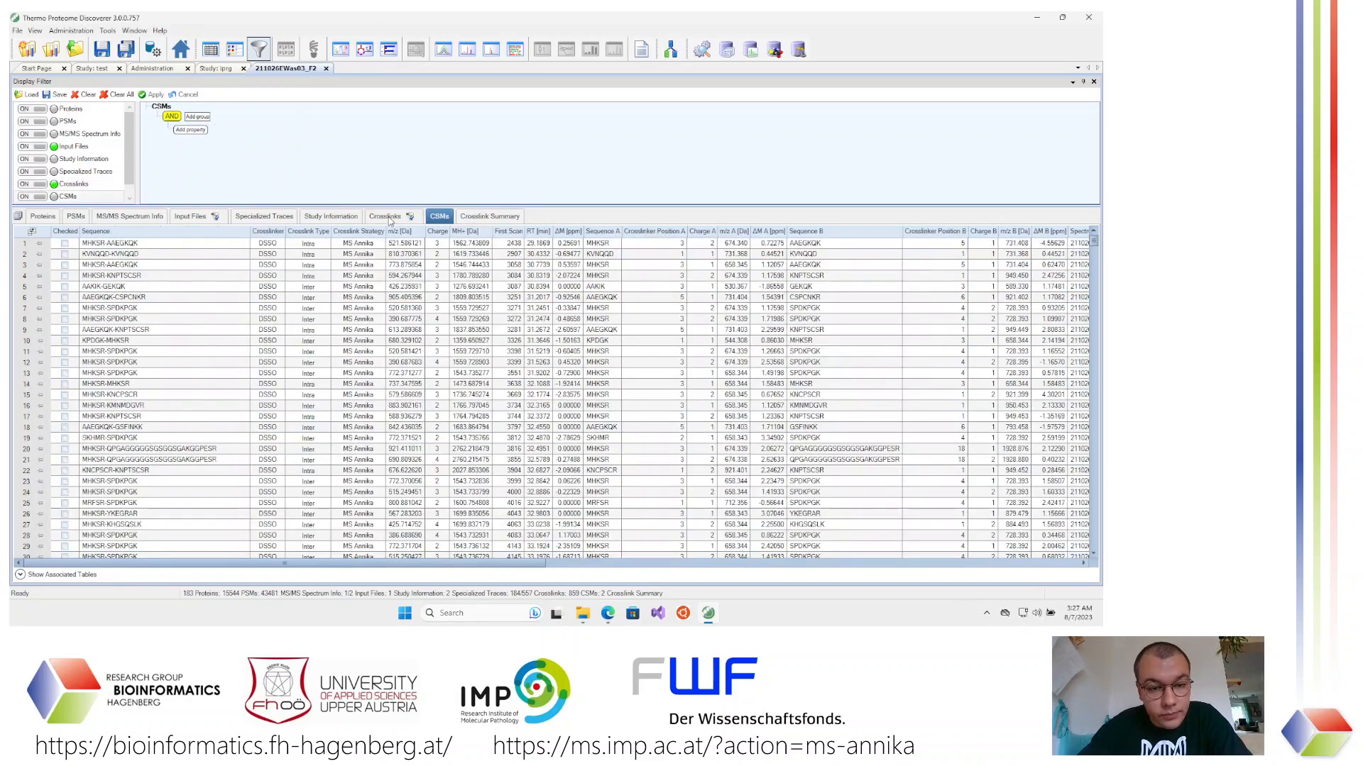
left_click(388, 219)
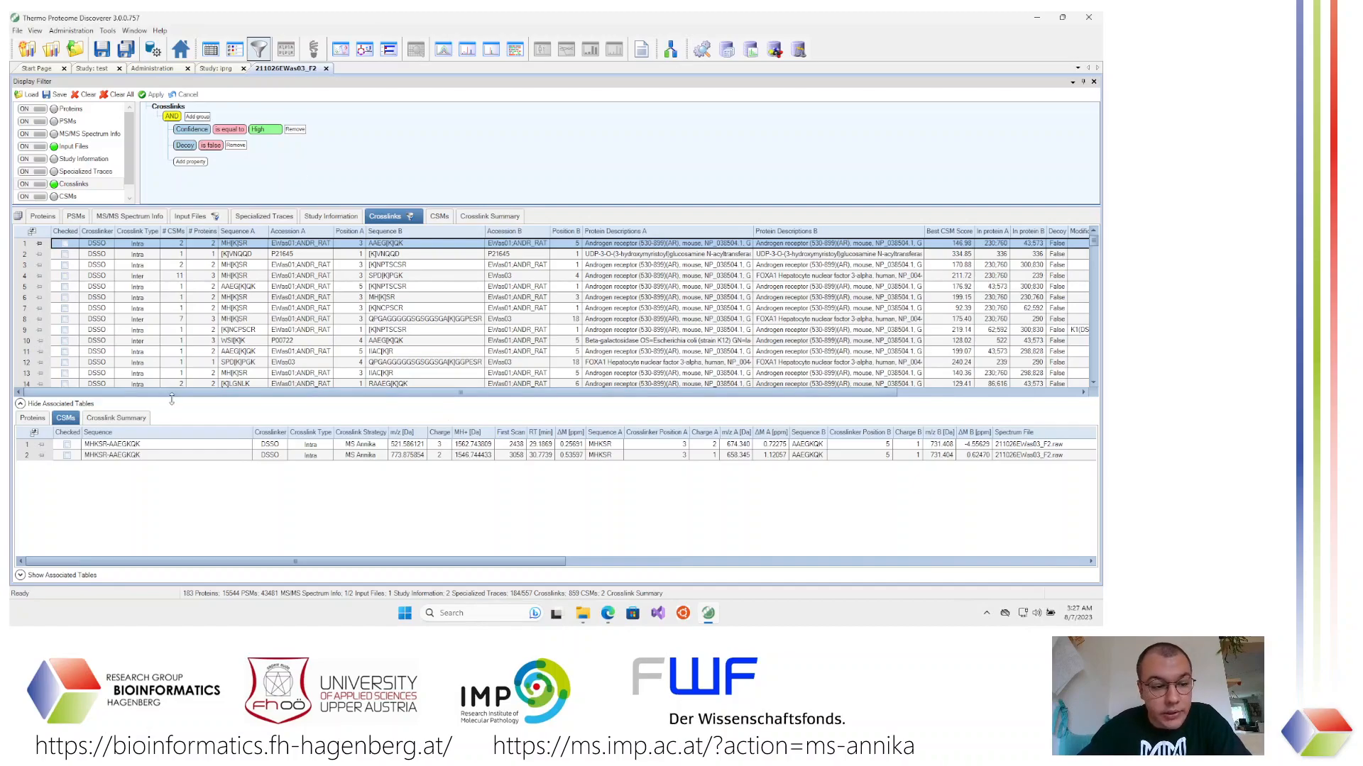
left_click(21, 404)
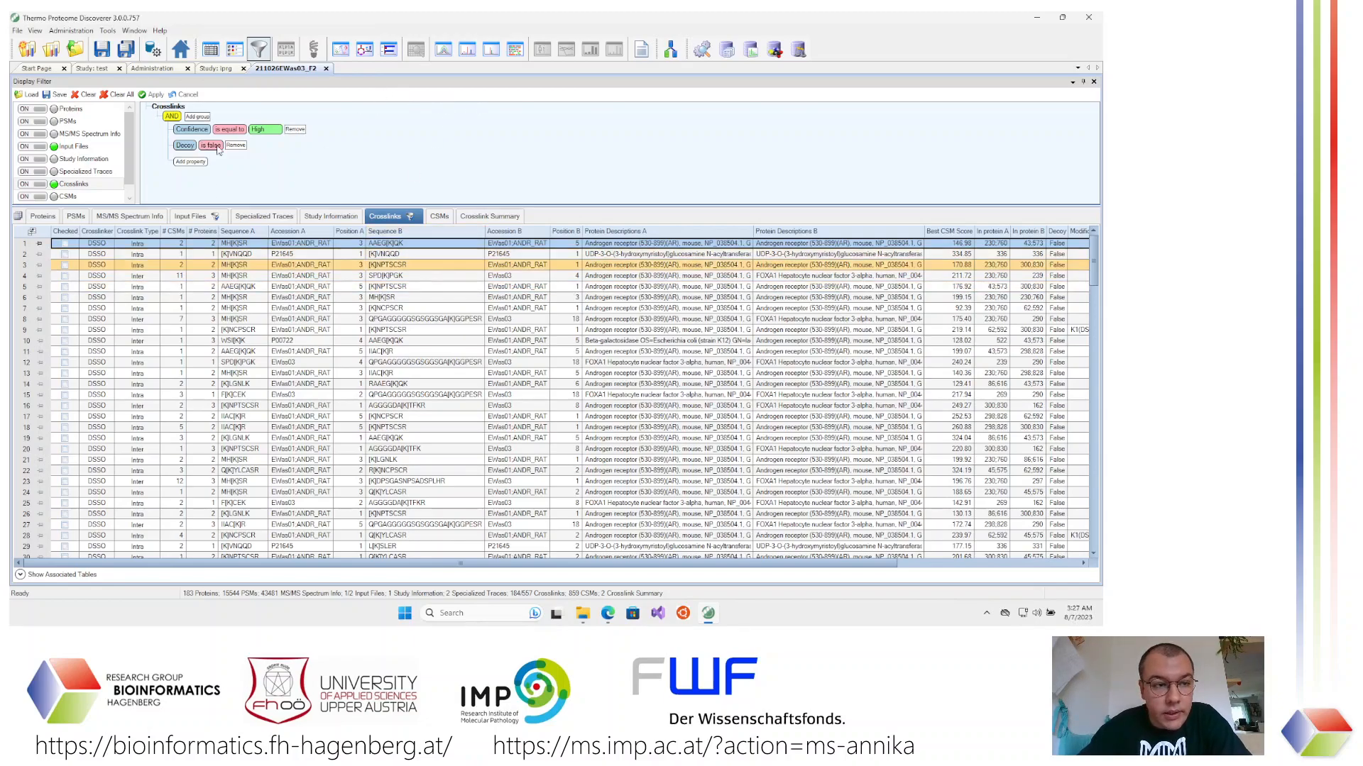
left_click(18, 31)
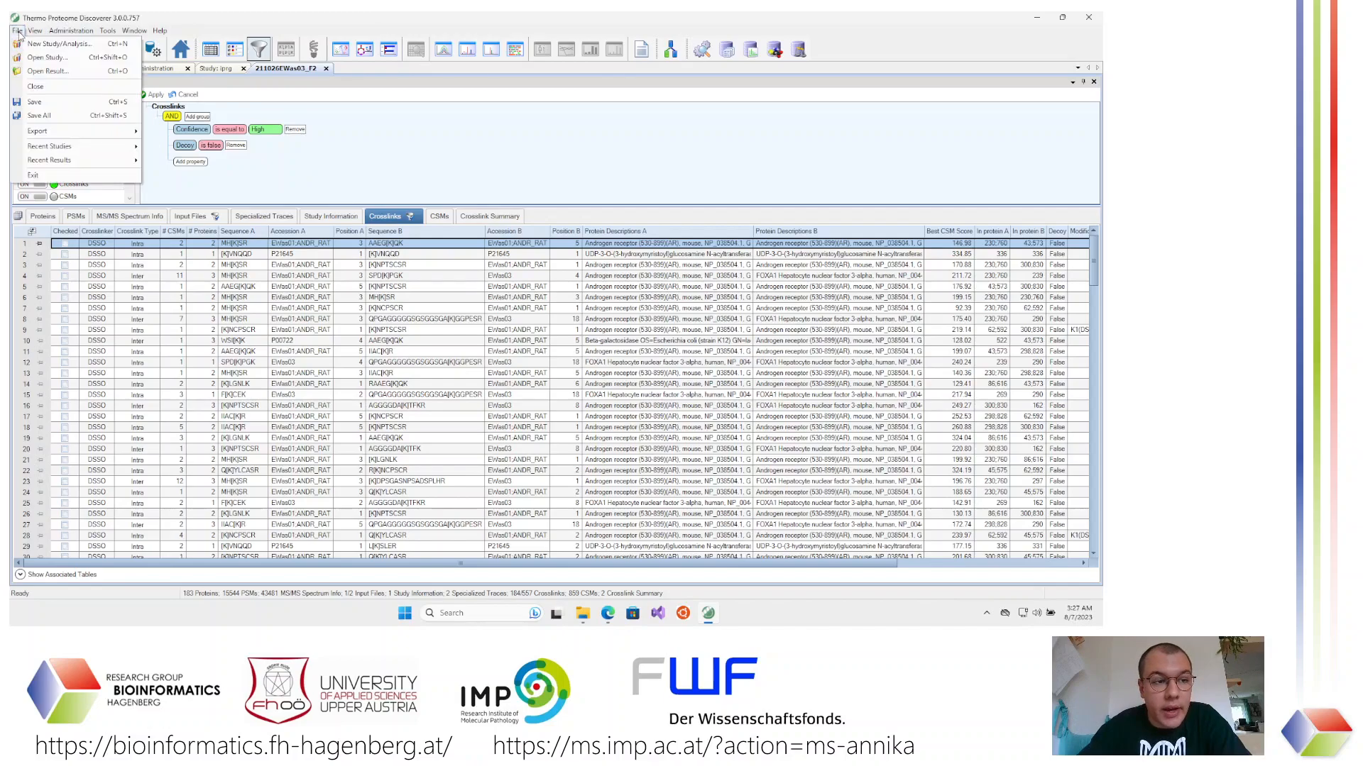
mouse_move(39, 131)
left_click(398, 145)
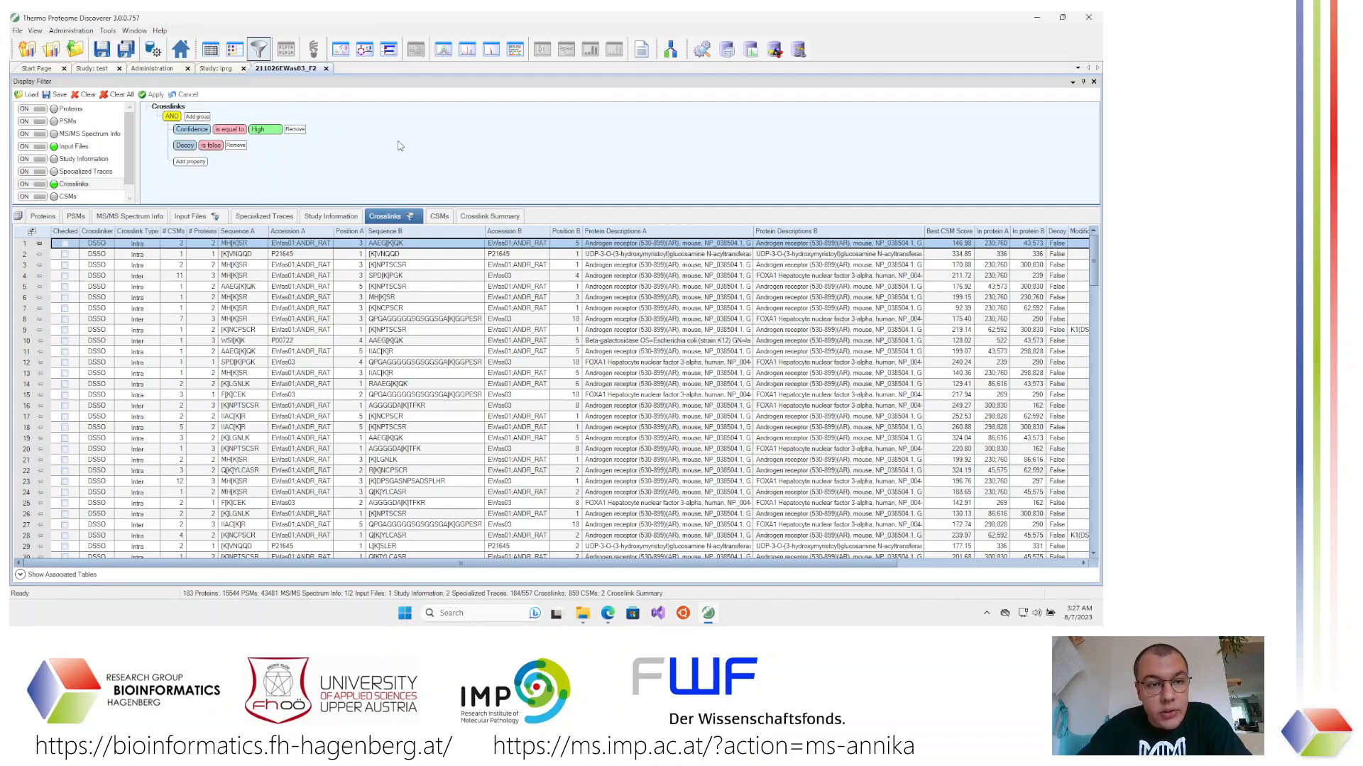
Close the 211026EWas03_F2 result and open 211026EWas01_E1.pdResult from the iprg study's analysis results
left_click(326, 70)
left_click(236, 189)
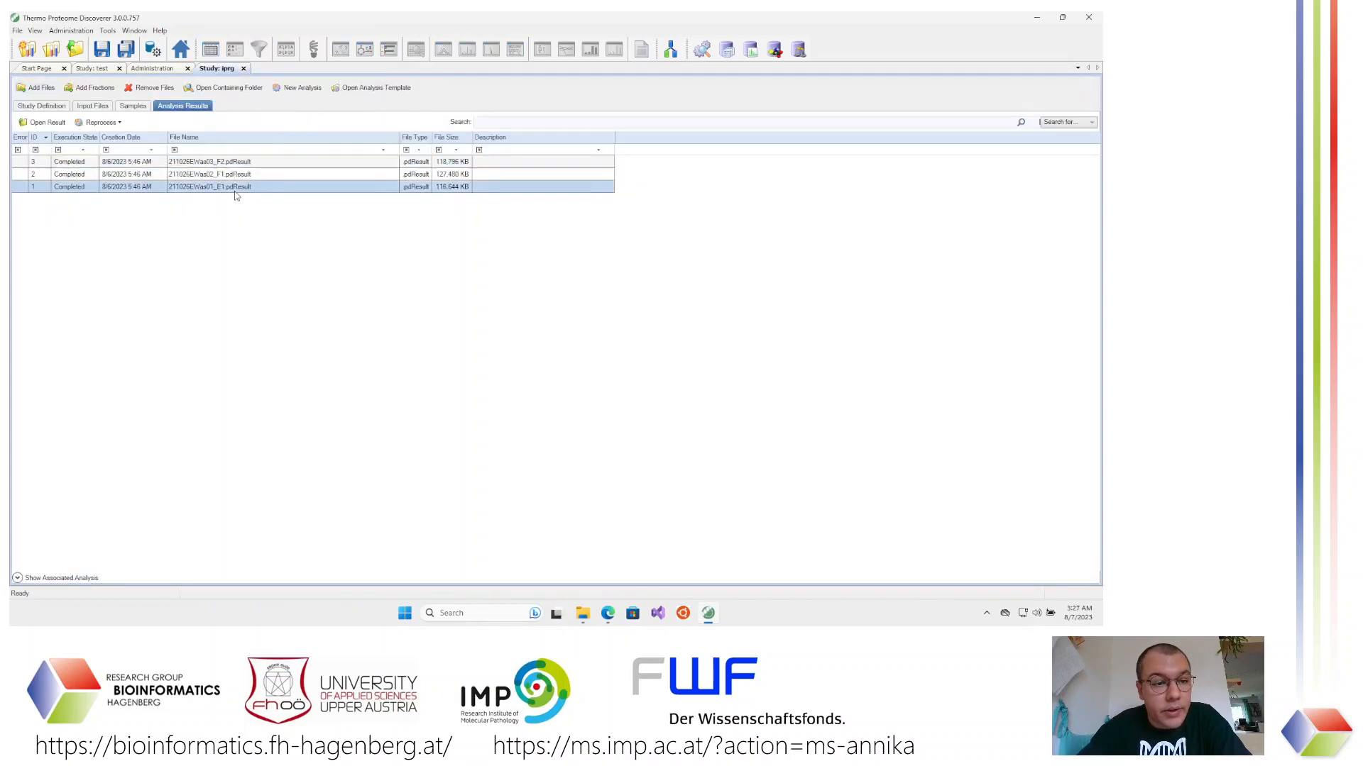
double_click(236, 190)
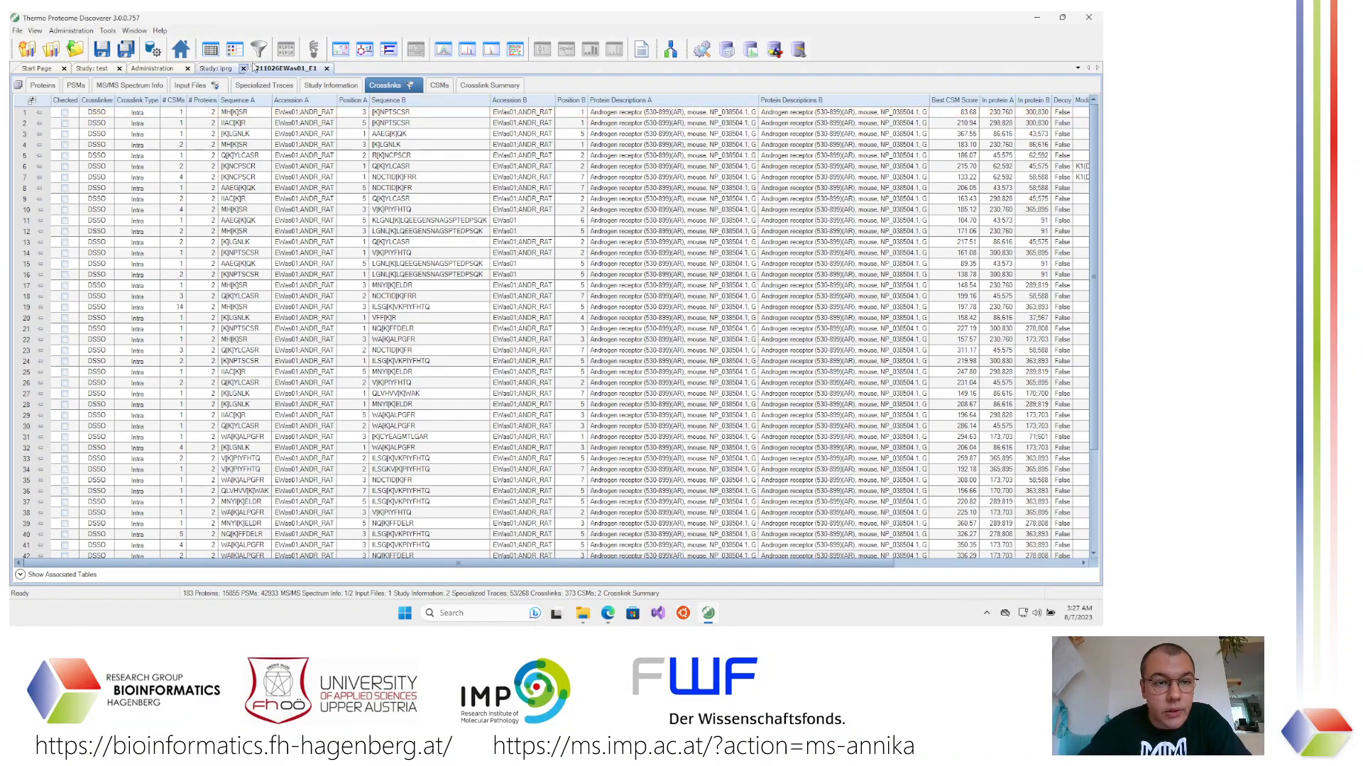
Show the display filter for the crosslinks of this result and look through the filtered list to its end
left_click(258, 57)
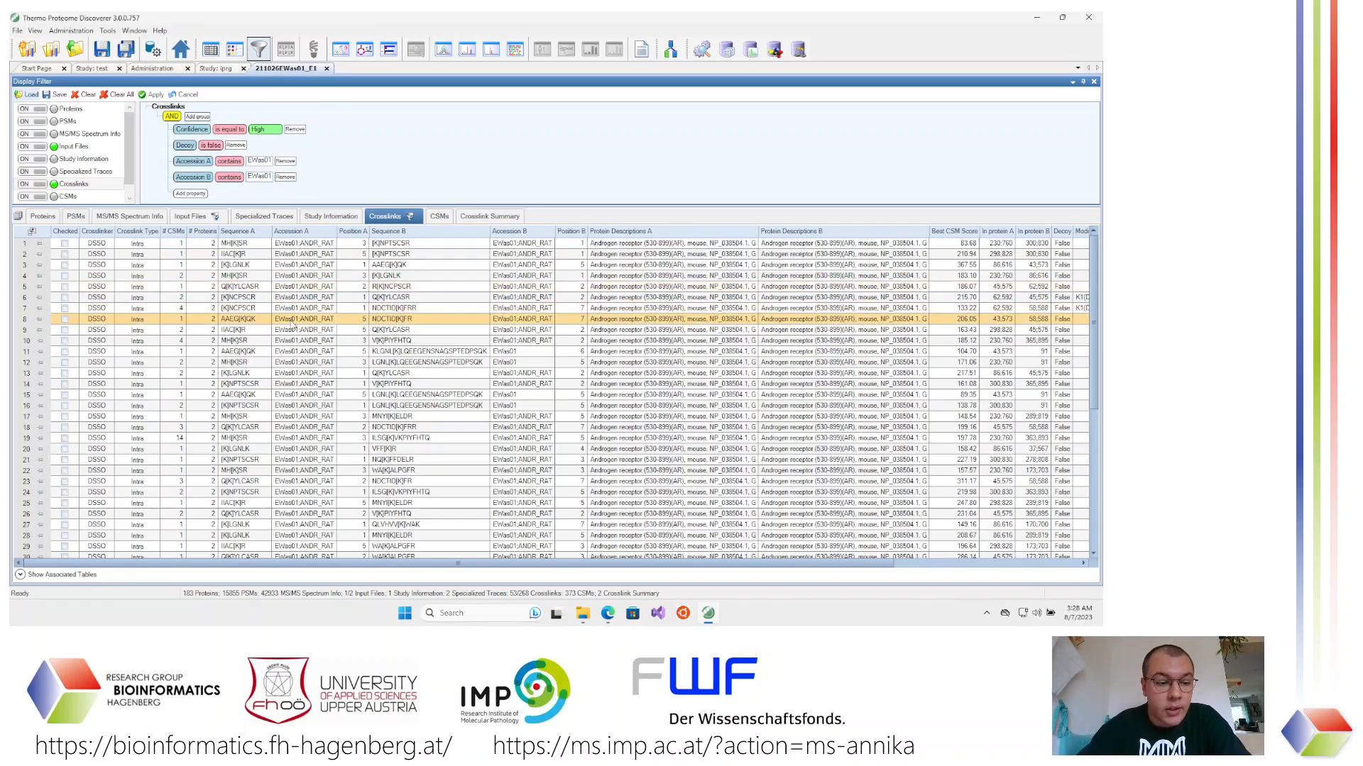
scroll(293, 324, "down", 8)
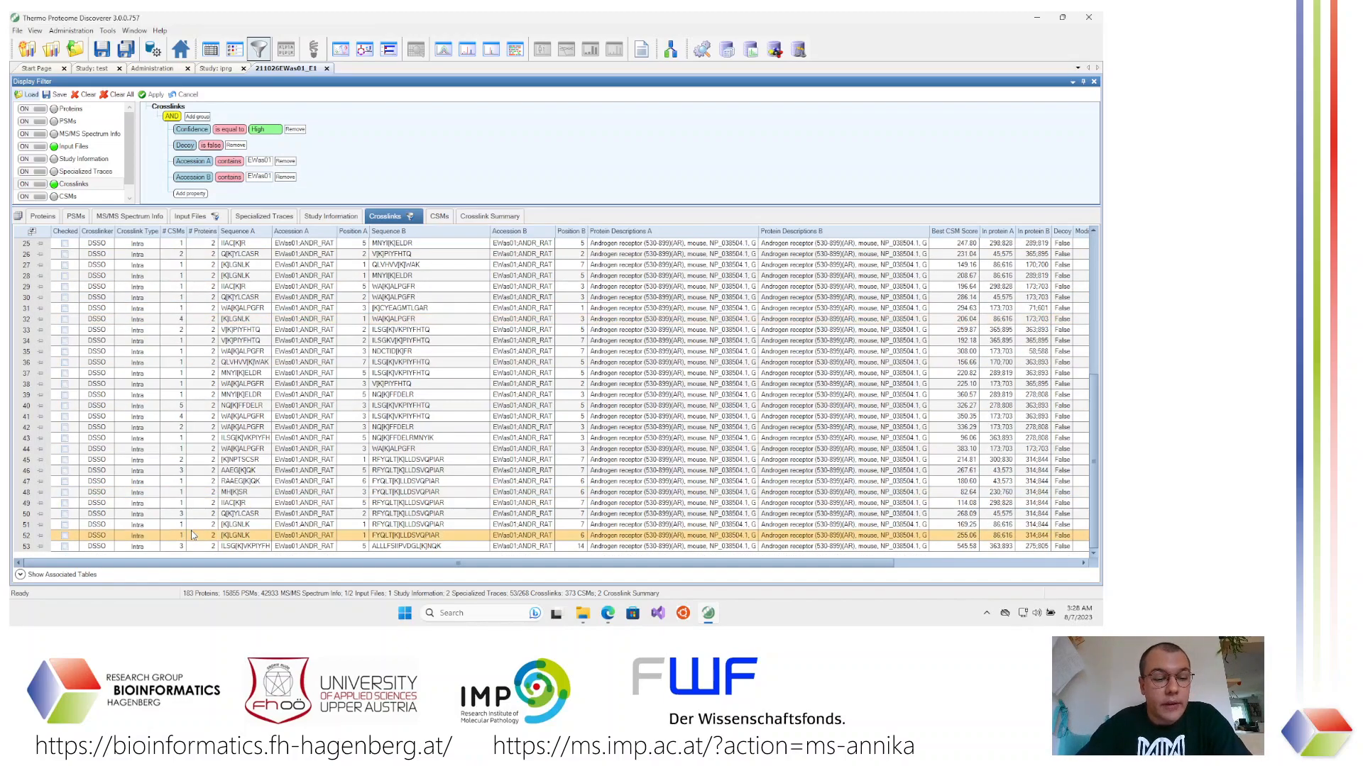
scroll(398, 501, "up", 8)
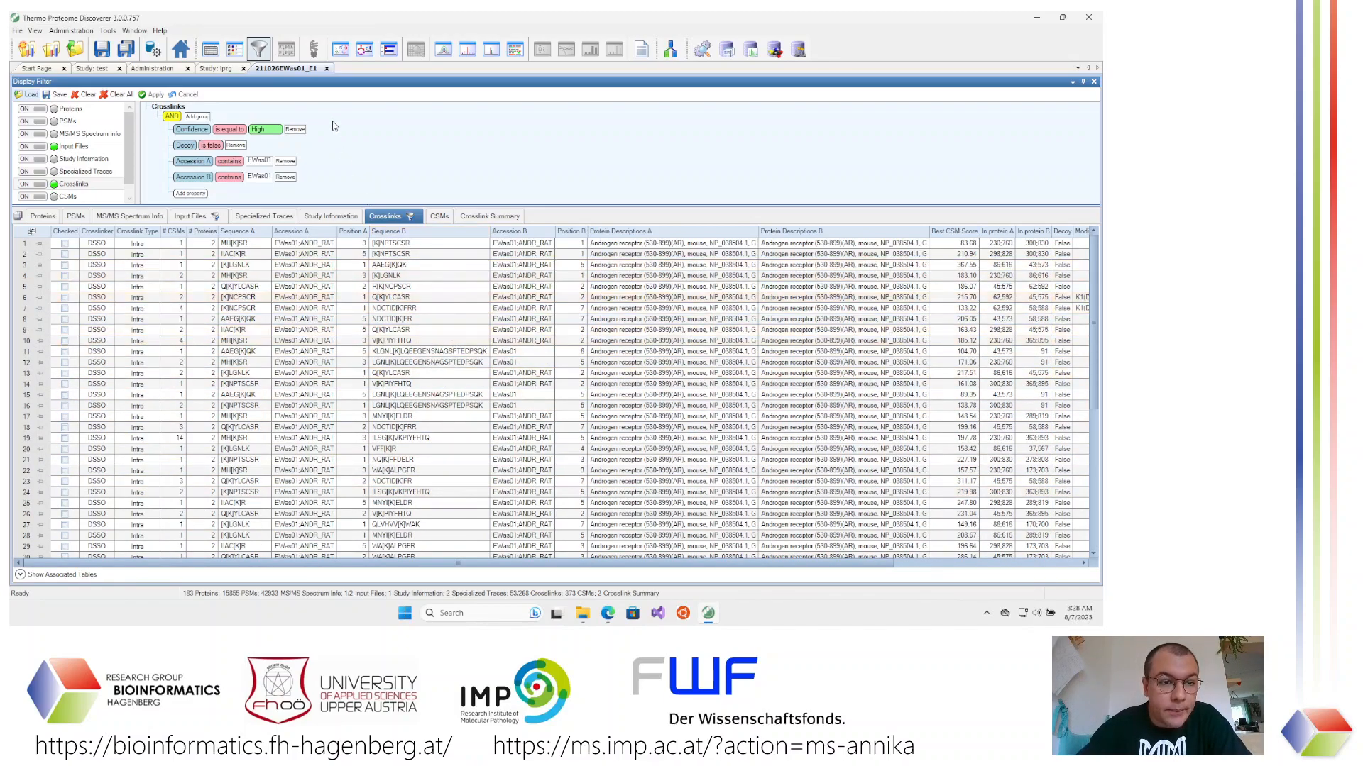
Start an export to Microsoft Excel with Crosslinks as the Level 1 table
left_click(17, 31)
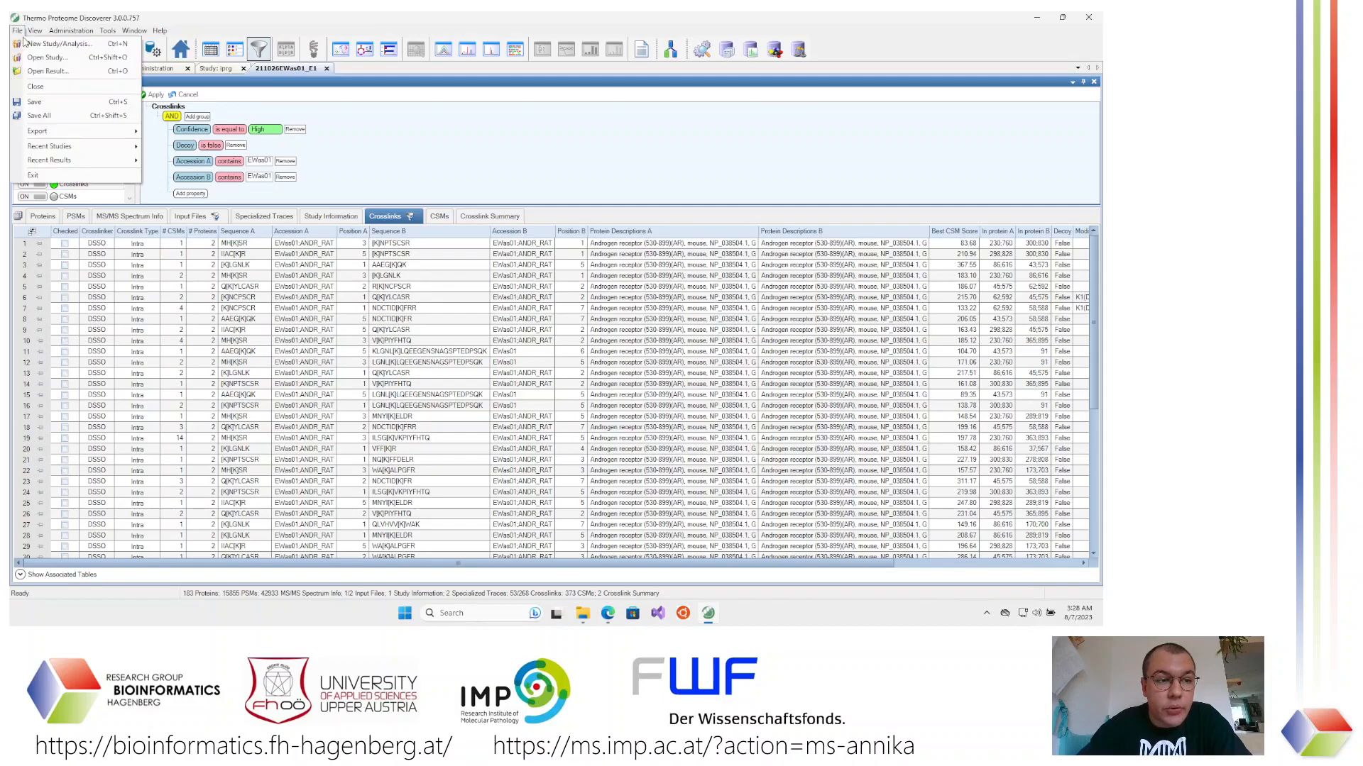
mouse_move(57, 132)
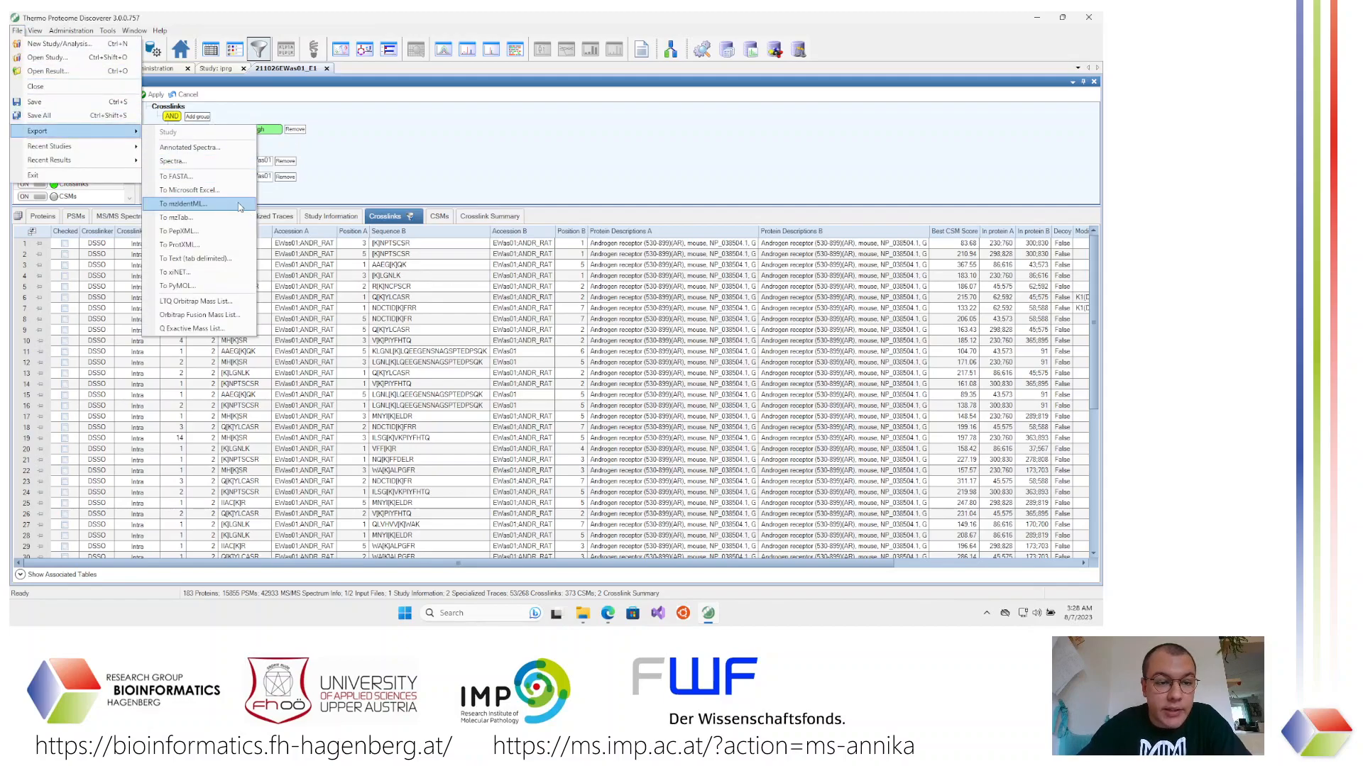
left_click(230, 193)
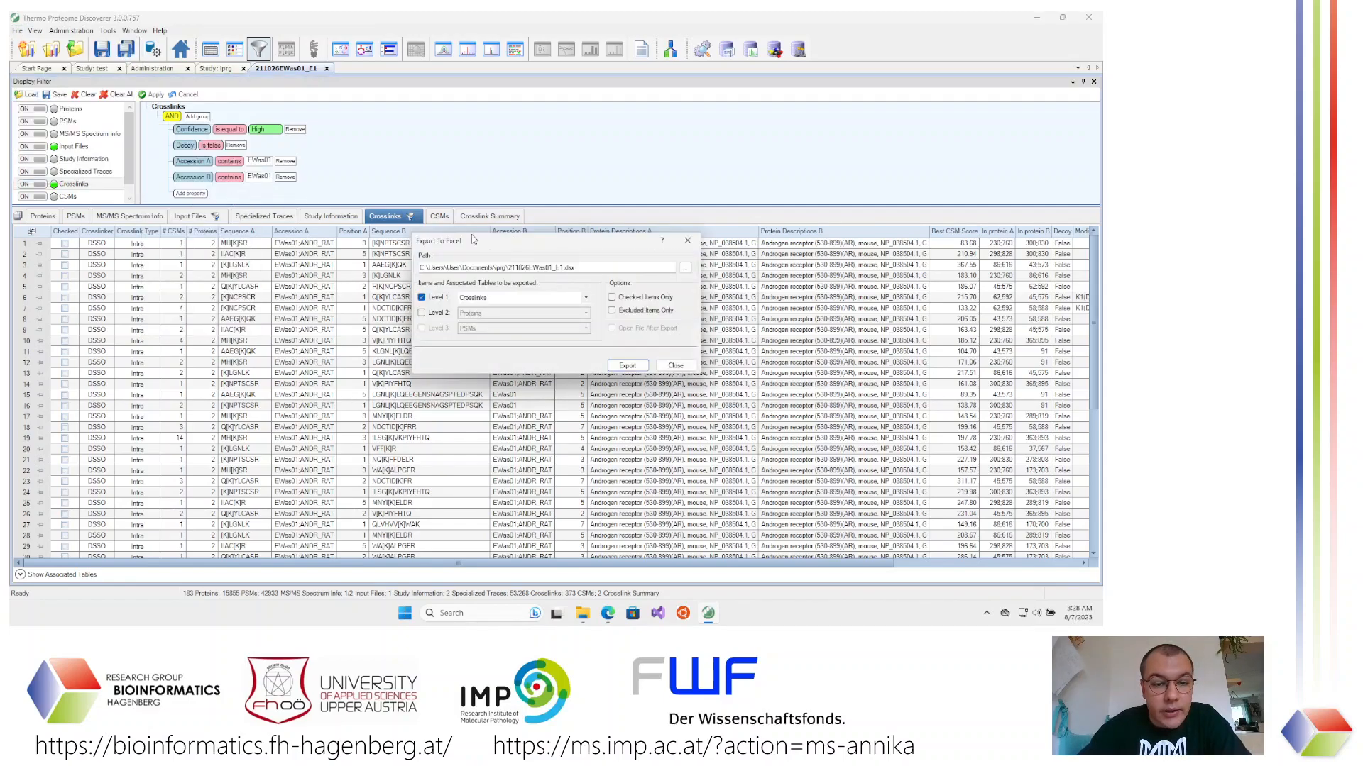
left_click(546, 298)
left_click(546, 298)
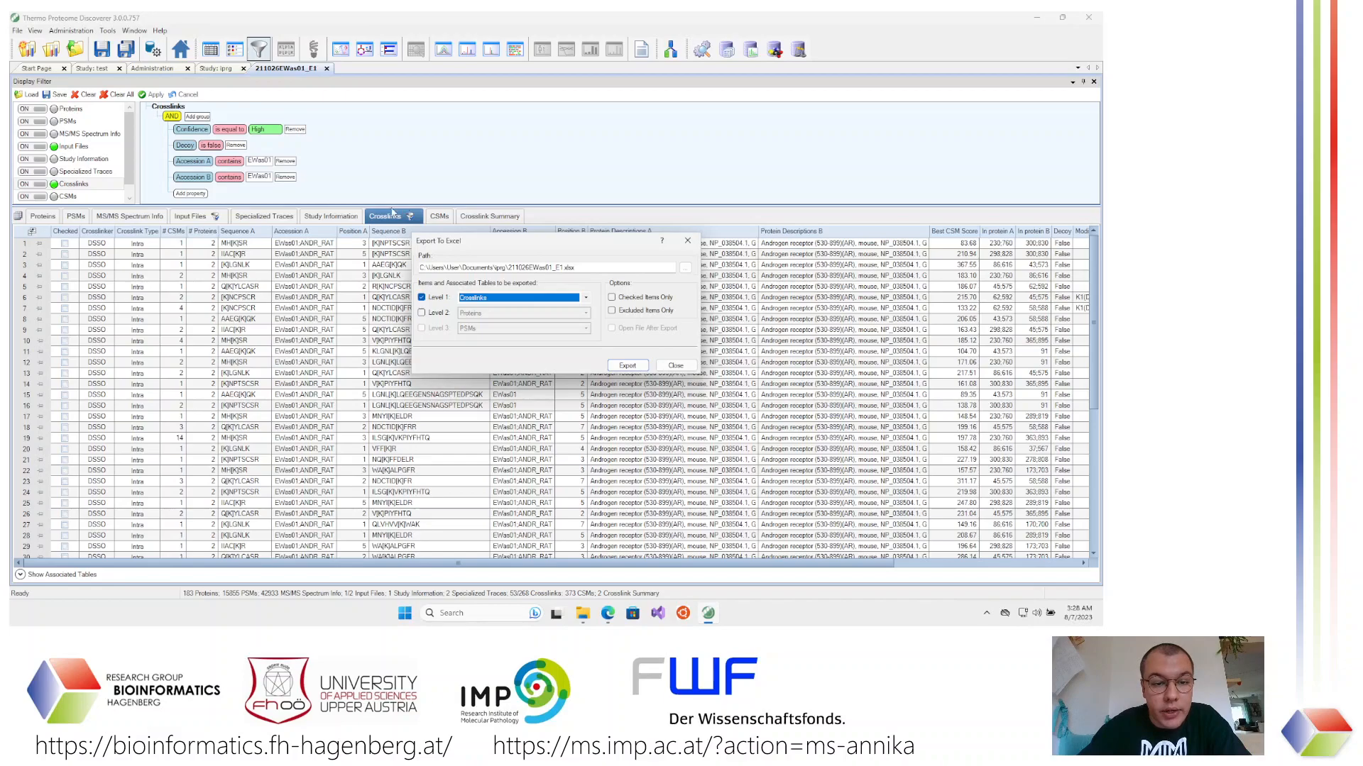
left_click(587, 298)
left_click(575, 308)
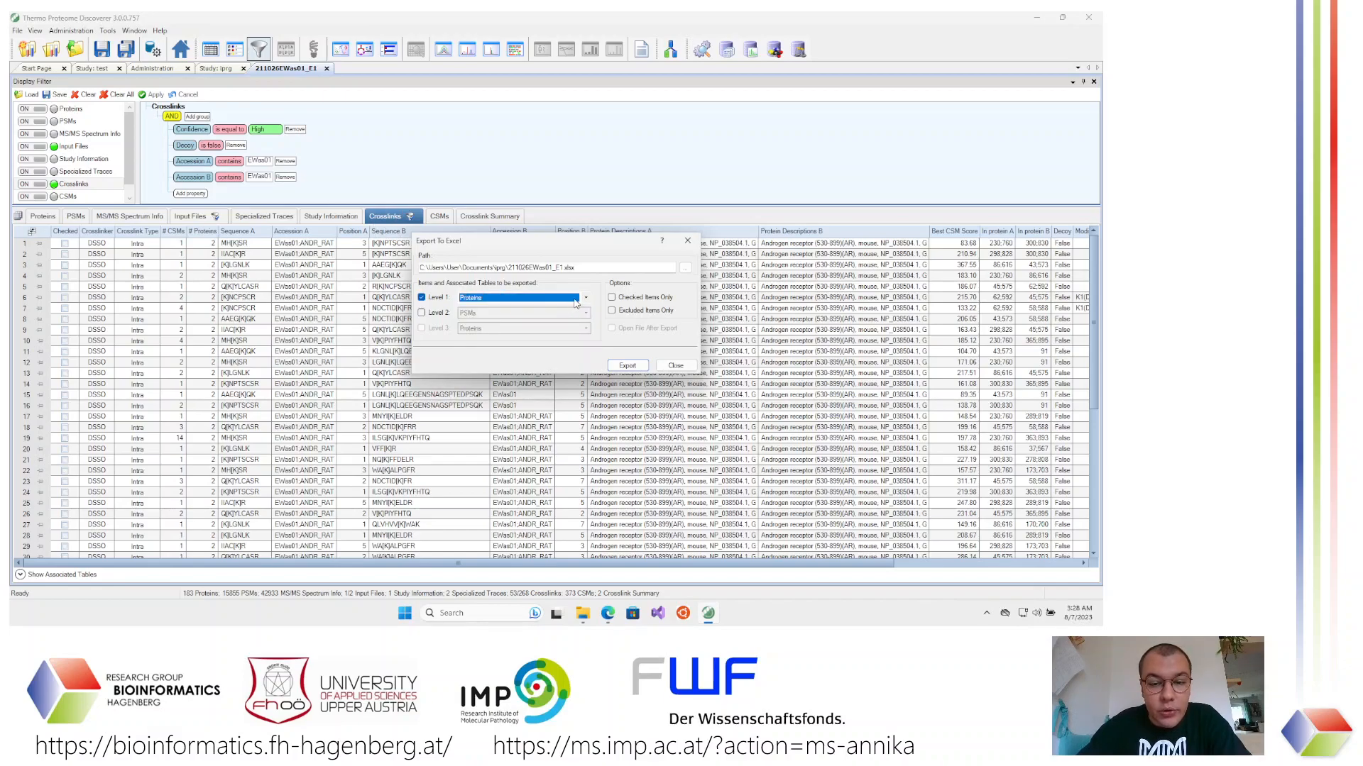
left_click(575, 301)
left_click(499, 357)
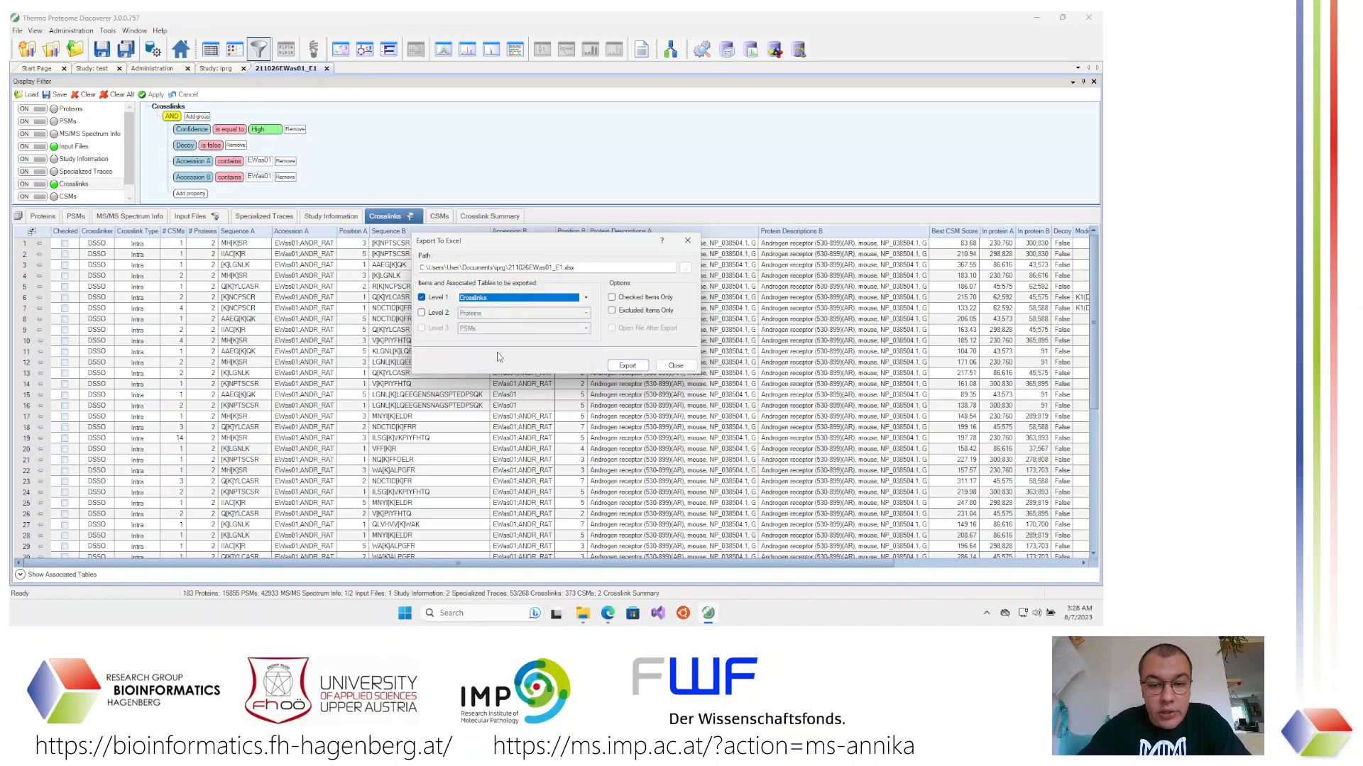
Export the crosslinks to 211026EWas01_E1.xlsx in the Documents folder and close the export dialog
left_click(683, 268)
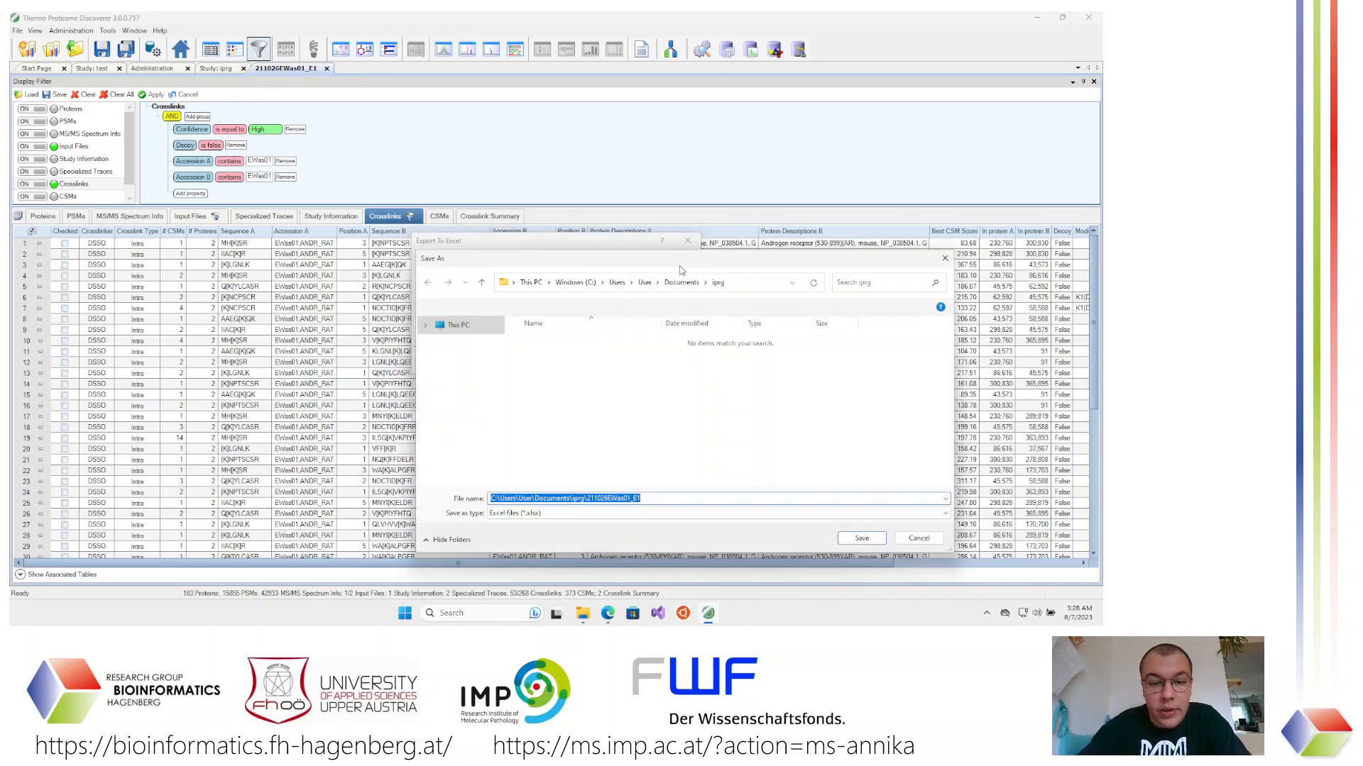
left_click(465, 343)
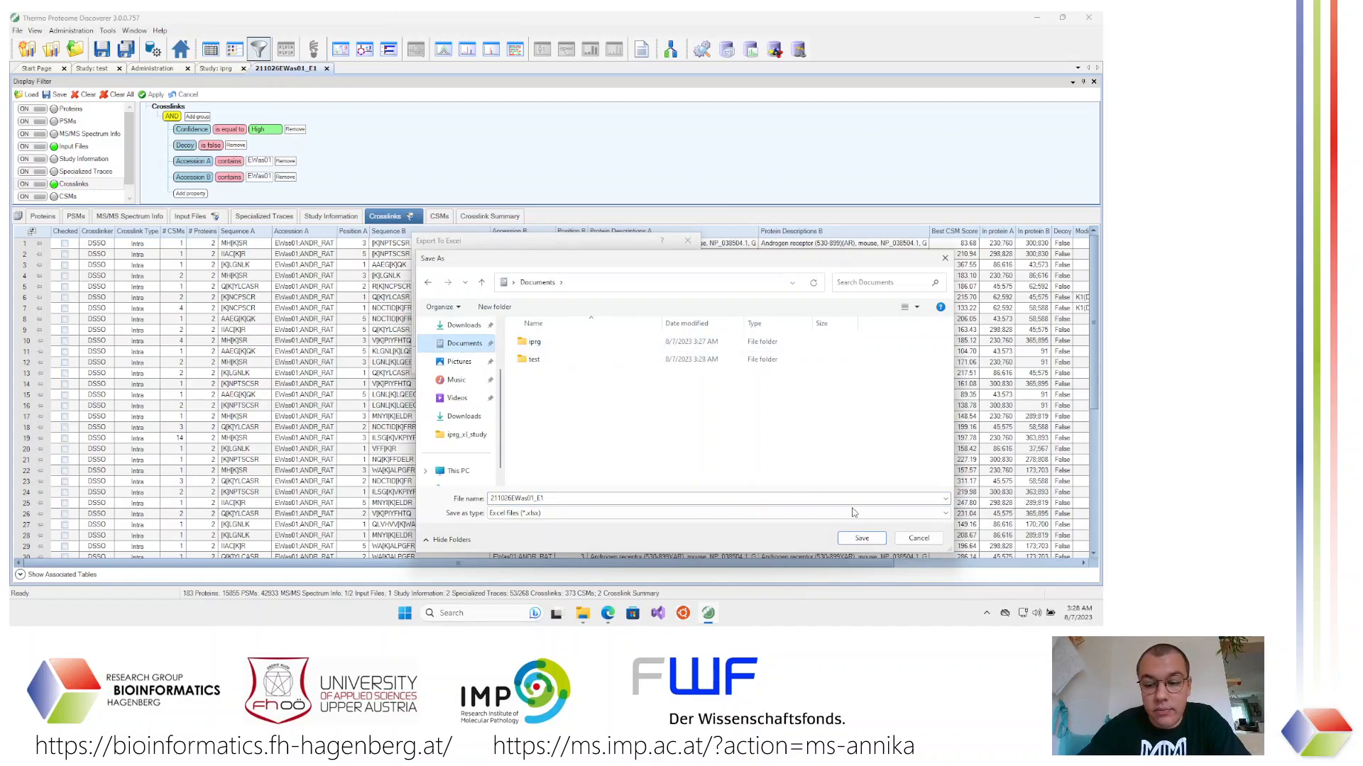
left_click(863, 538)
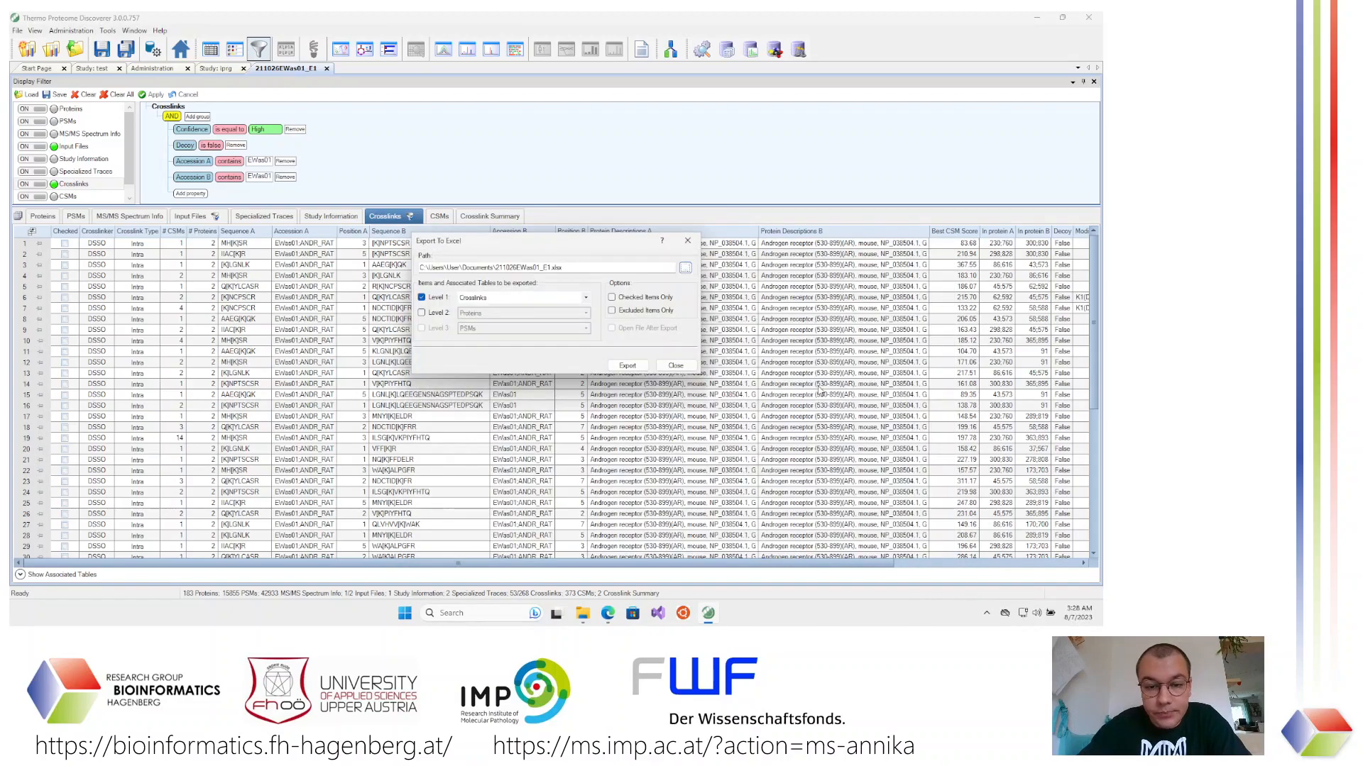
left_click(628, 366)
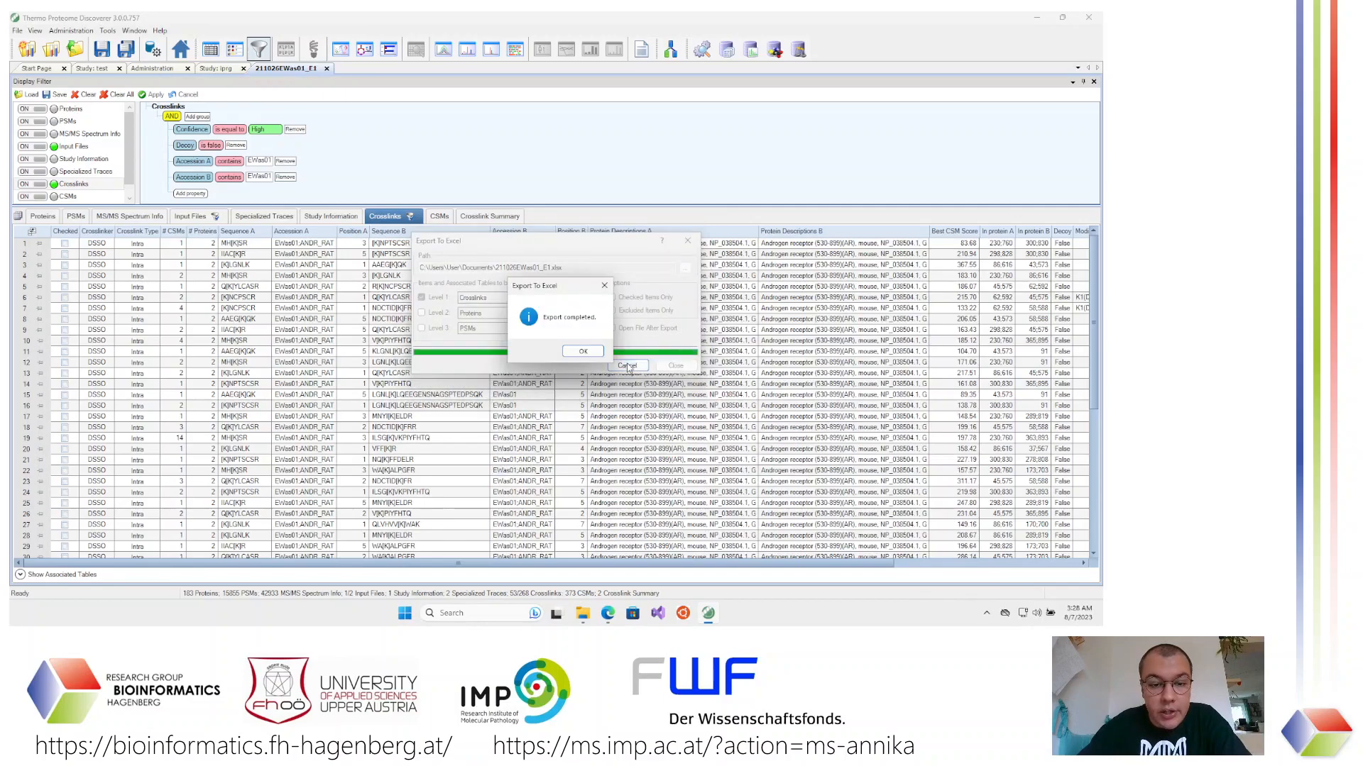
left_click(583, 351)
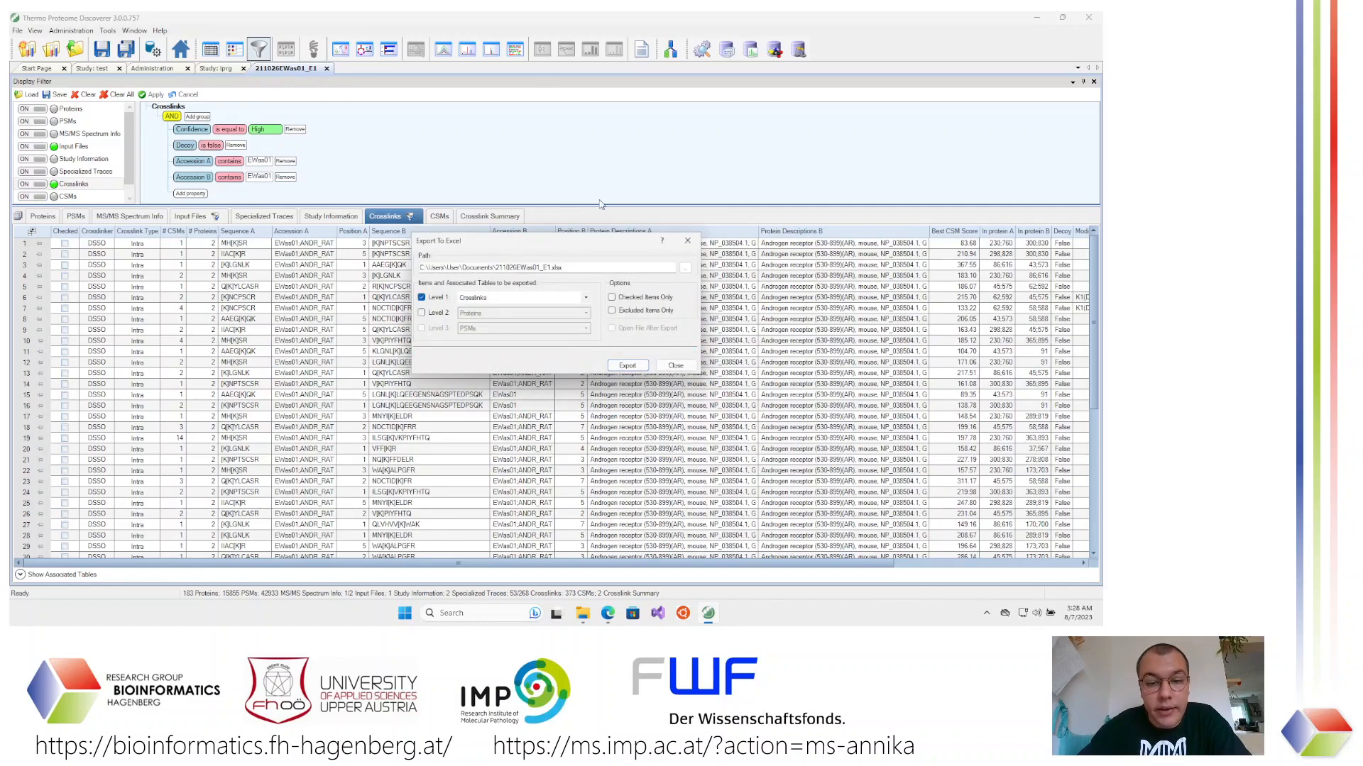
left_click(690, 243)
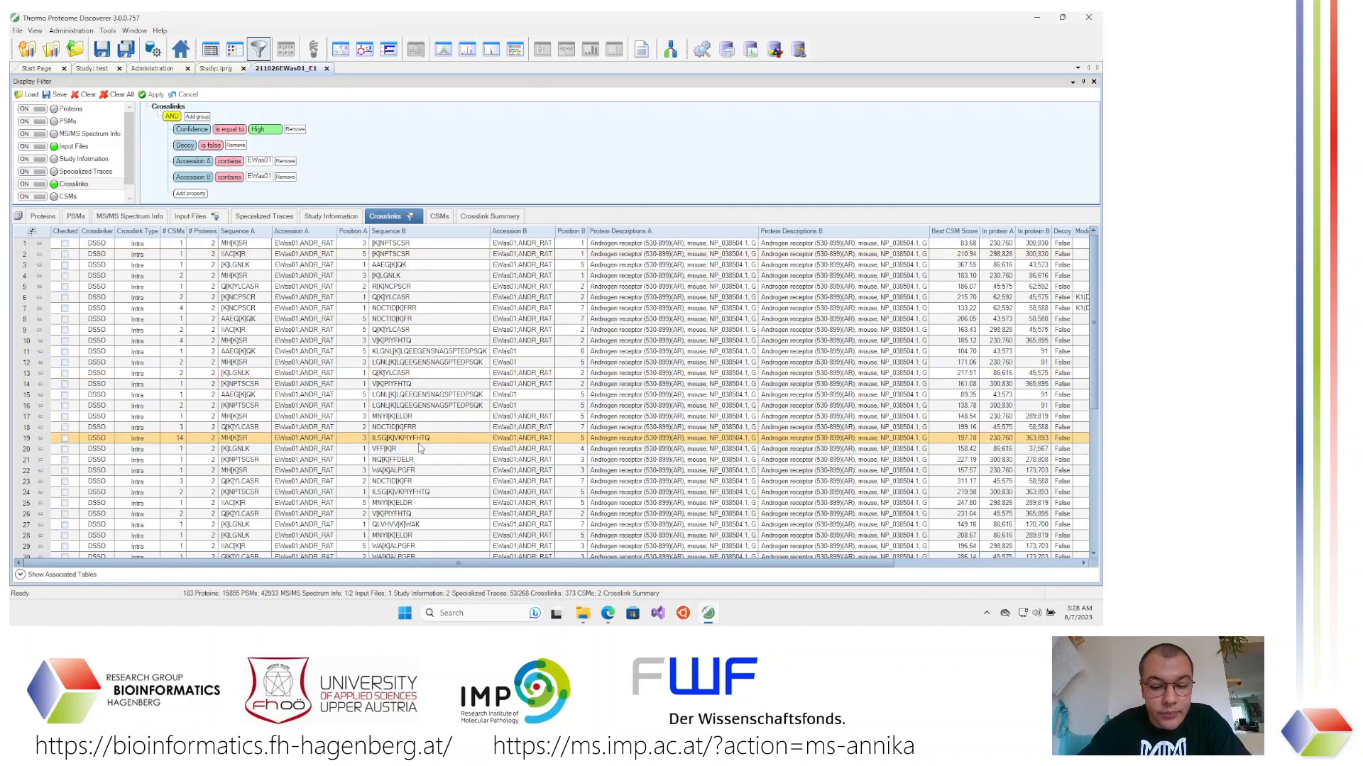
Check the Documents folder in File Explorer for the exported Excel file and return to Proteome Discoverer
left_click(583, 613)
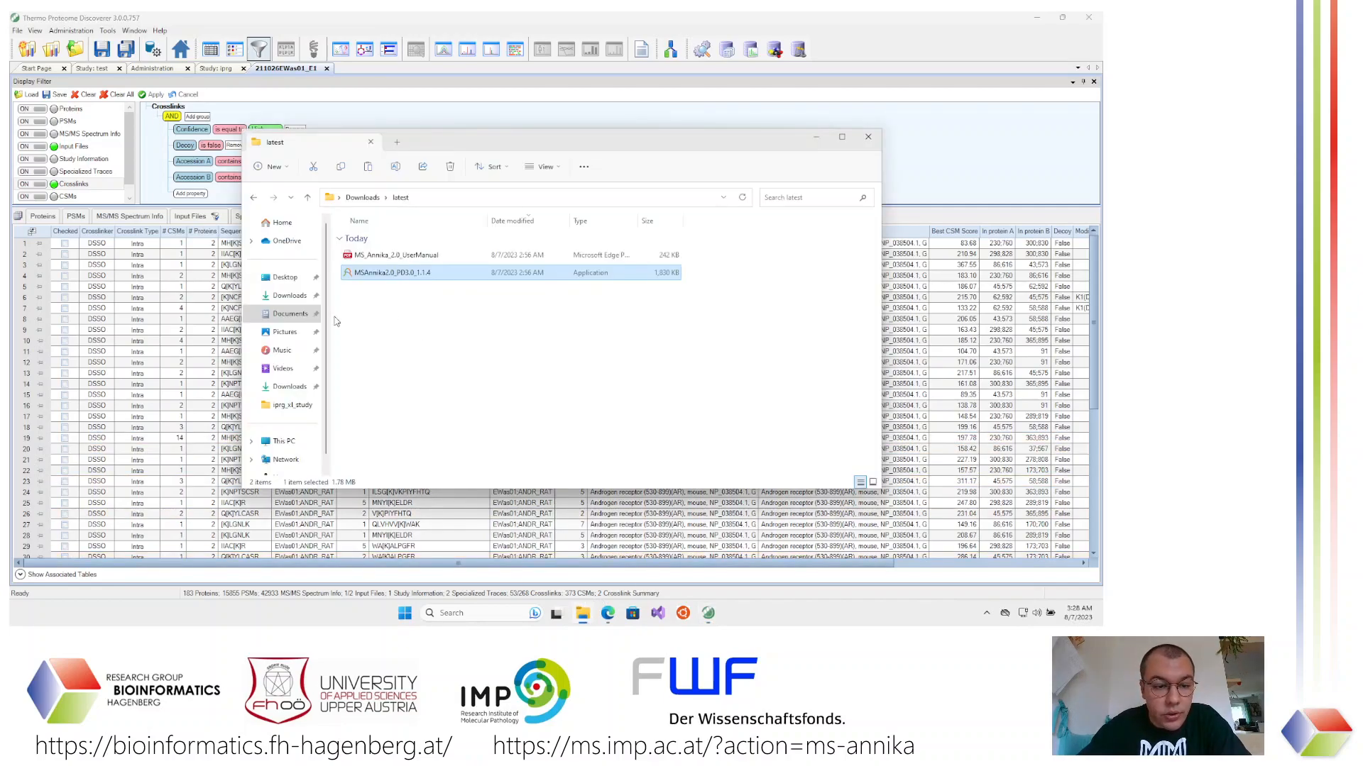
left_click(290, 314)
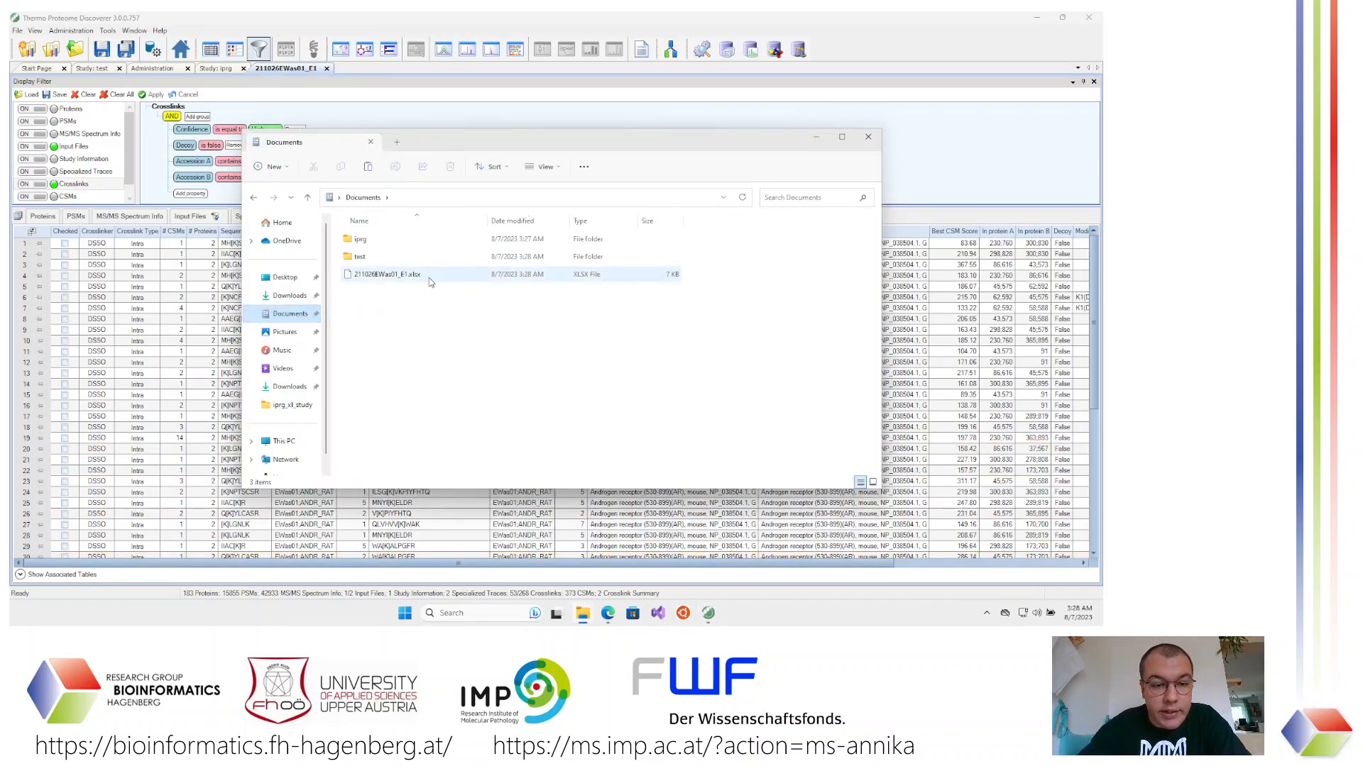
left_click(417, 101)
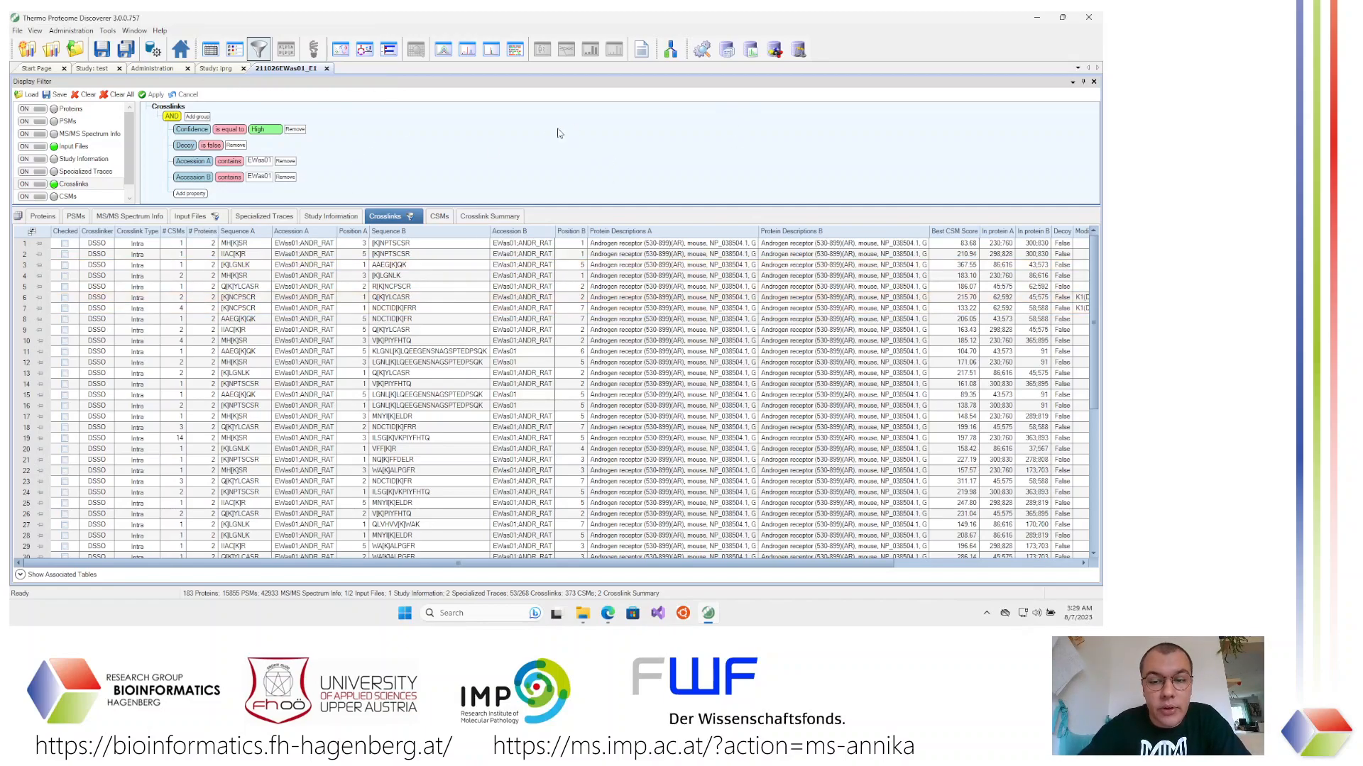
Switch to the Edge browser and open the MSAnnika_exporters repository from the hgb-bin-proteomics organisation page on GitHub
left_click(1036, 17)
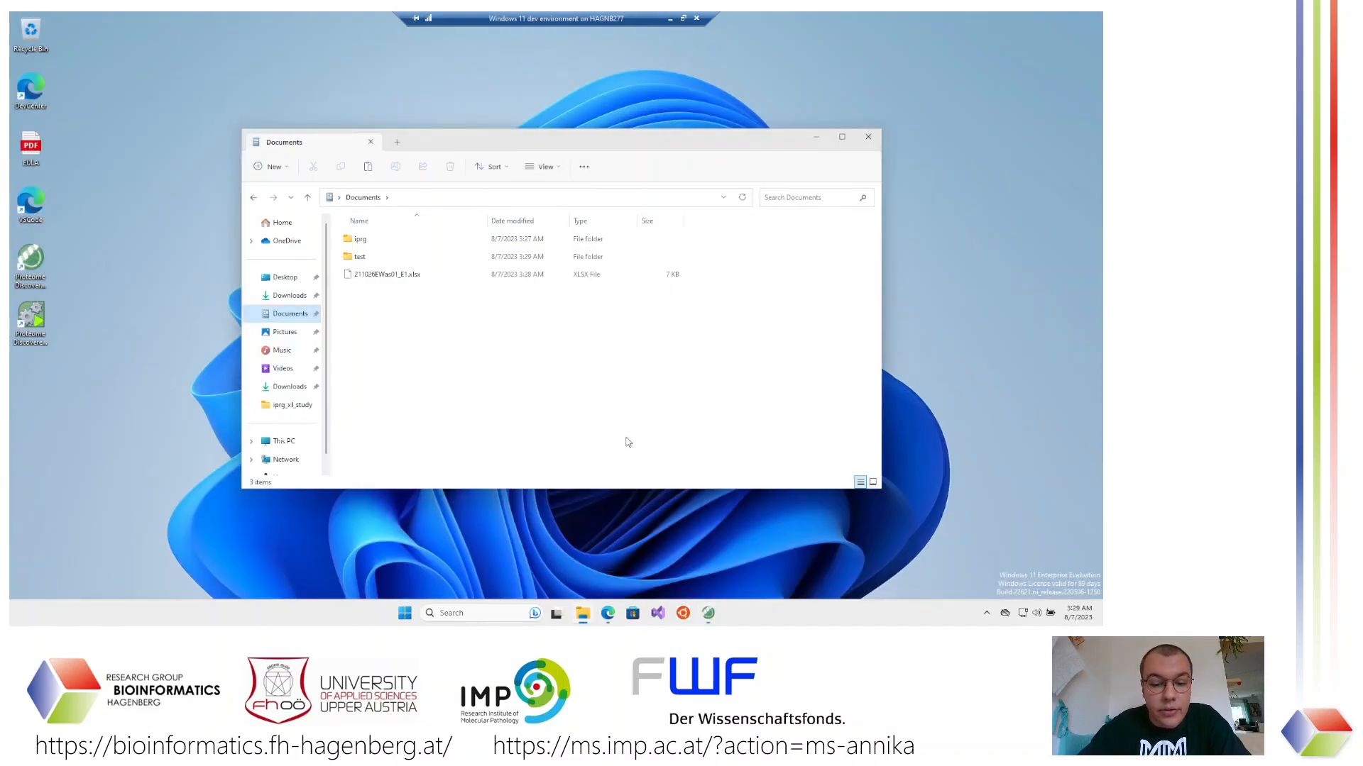
left_click(608, 613)
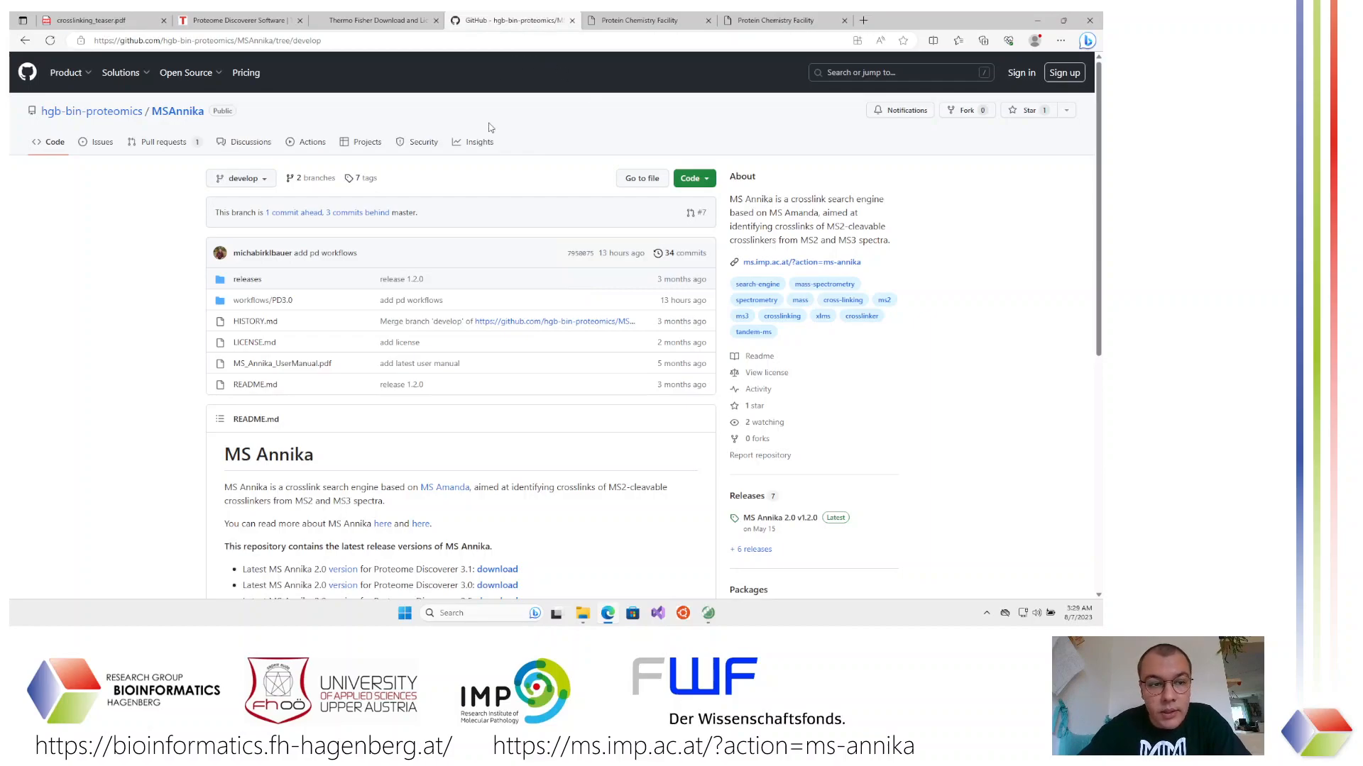
left_click(119, 113)
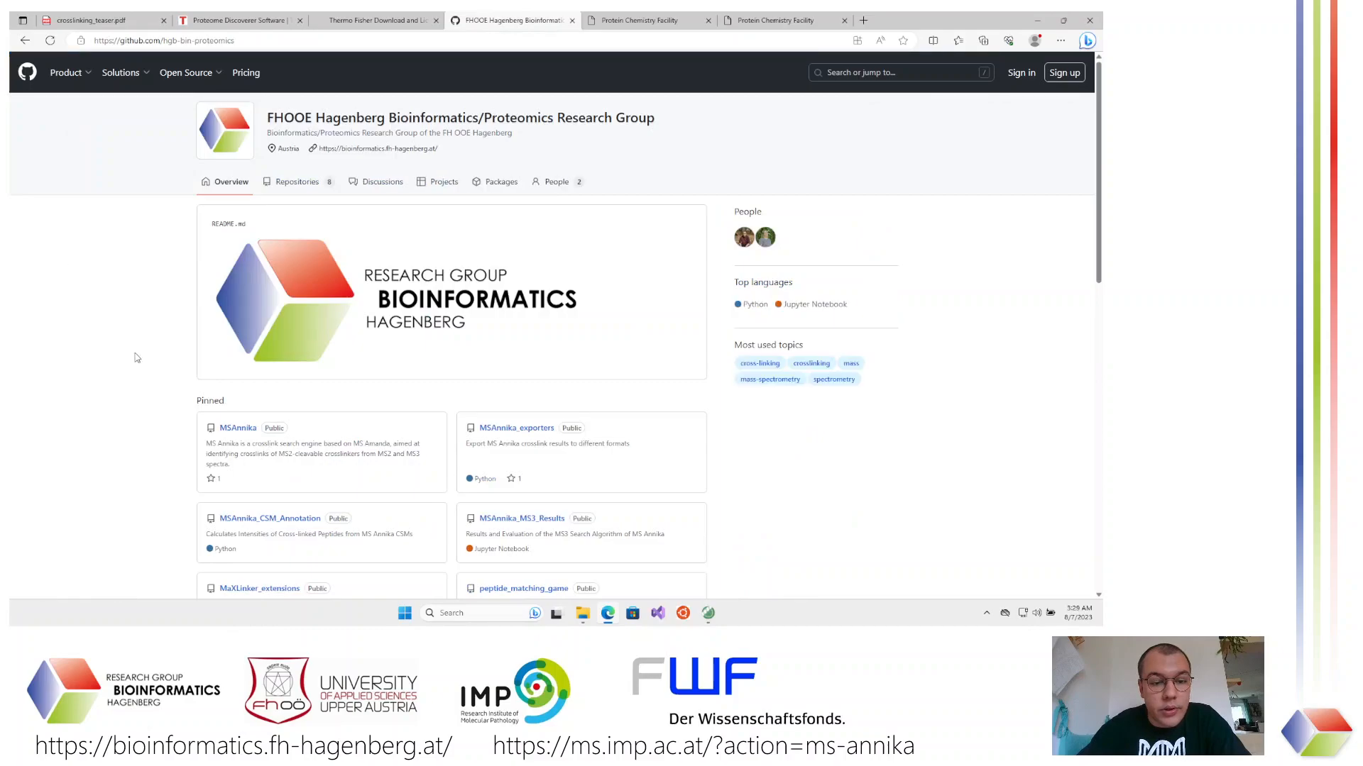
scroll(137, 358, "down", 2)
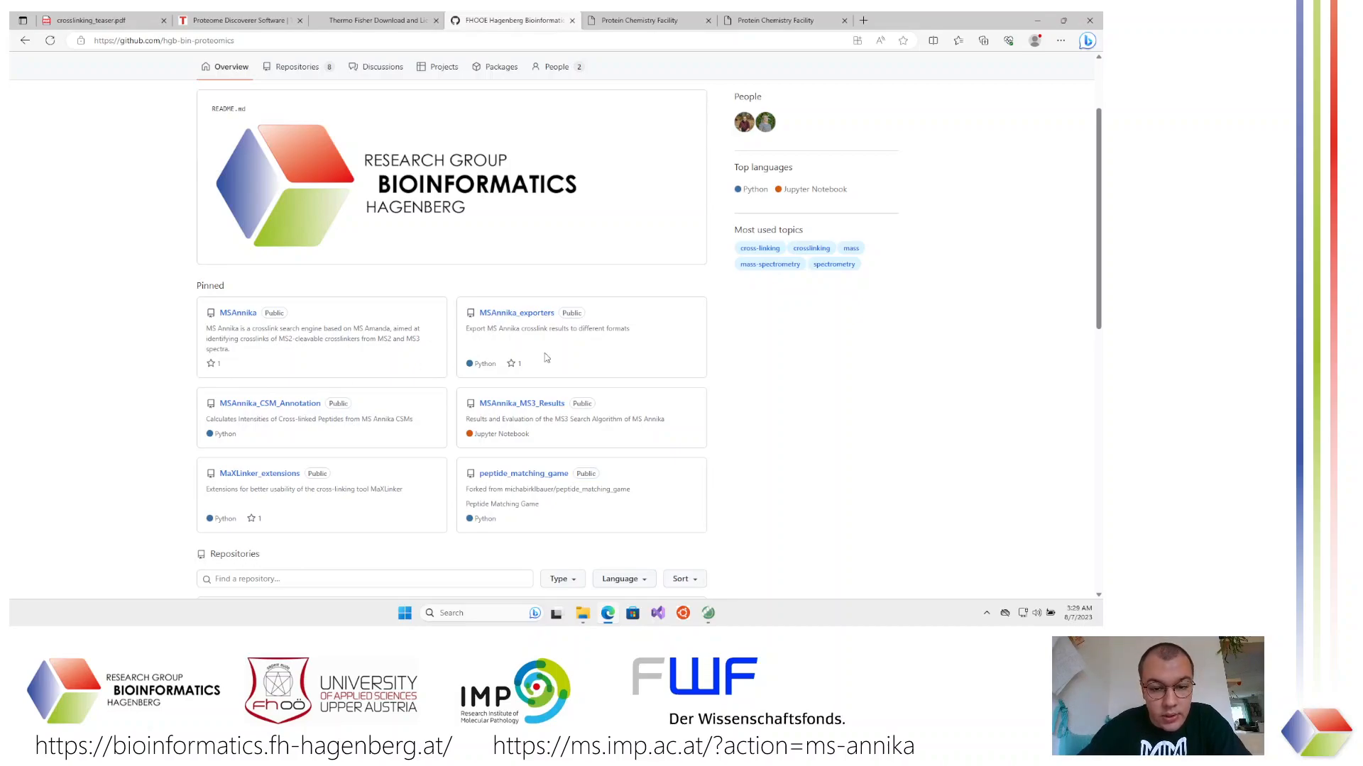
left_click(518, 313)
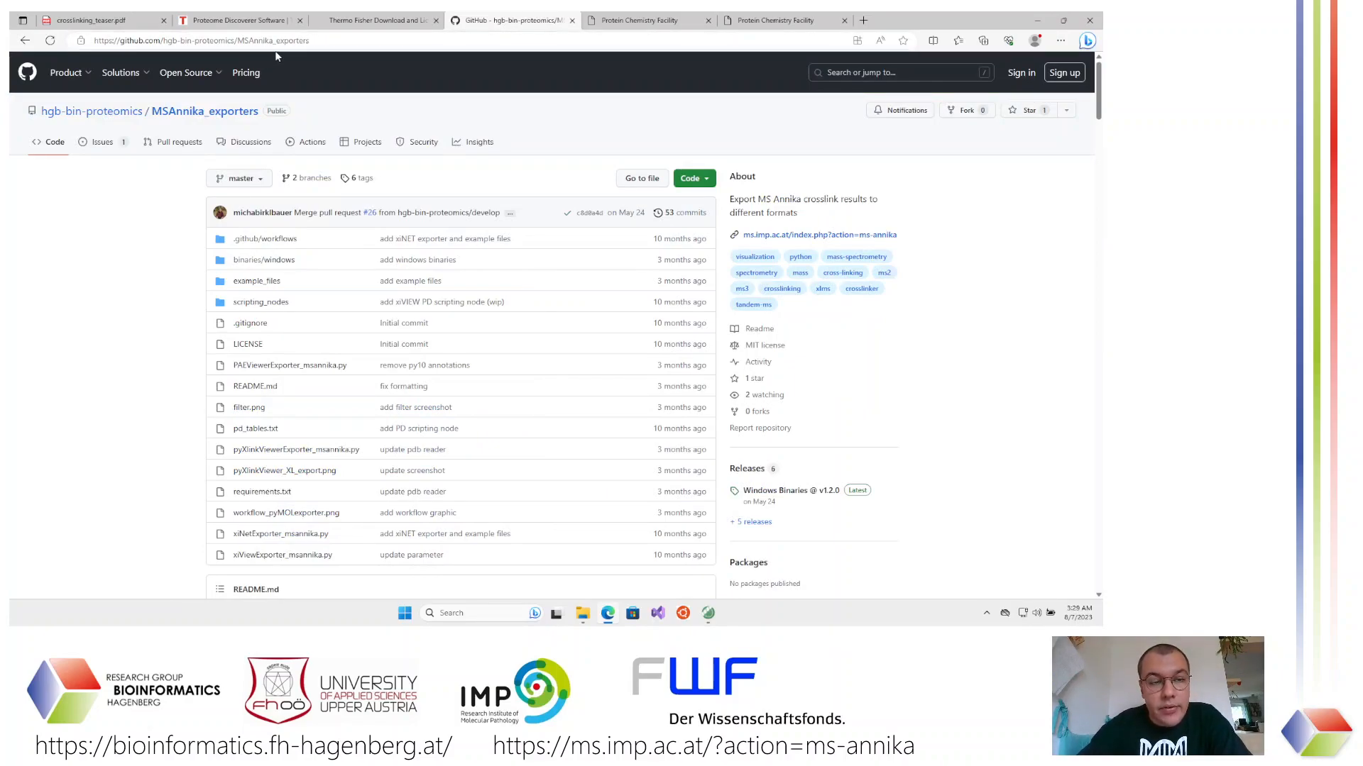
Read the MS Annika Exporters README, covering the Python requirements, FASTA requirements and exporting results to Microsoft Excel
scroll(162, 337, "down", 6)
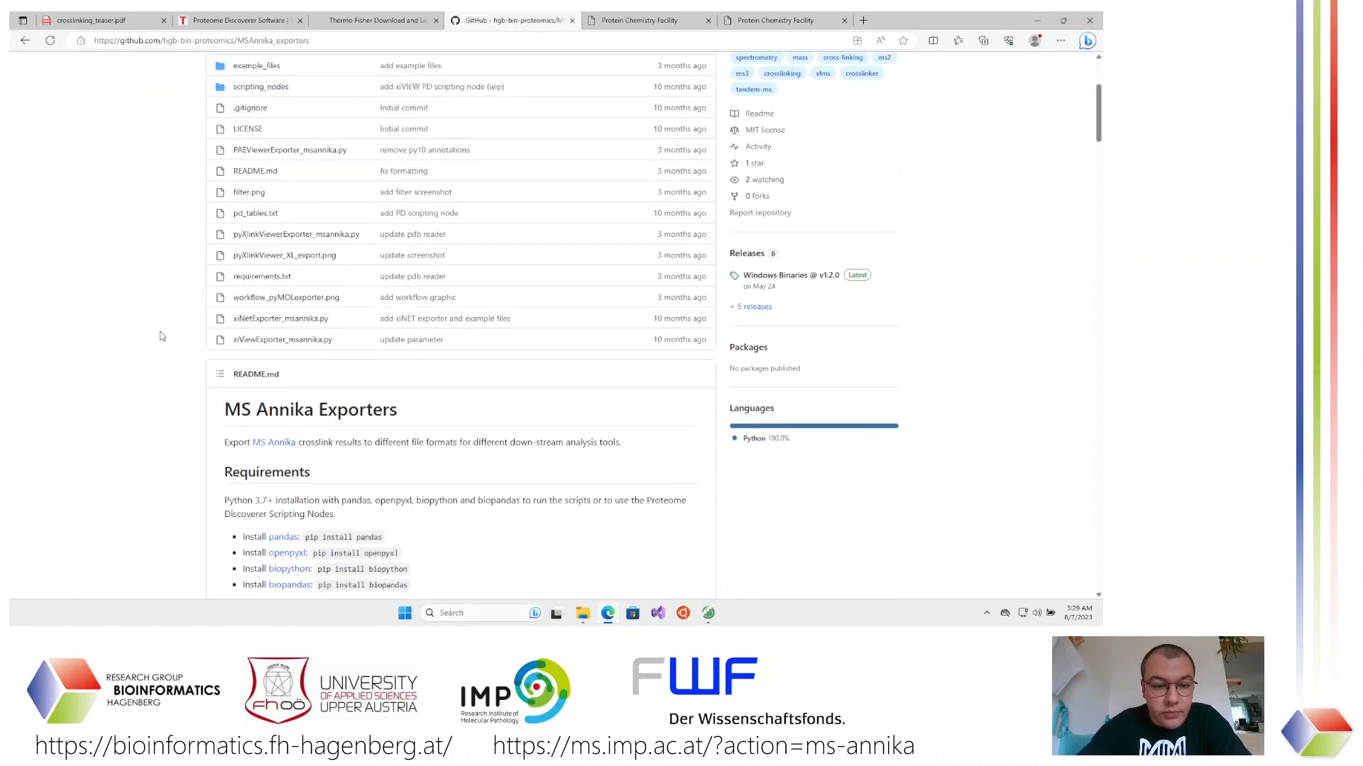
scroll(162, 336, "down", 1)
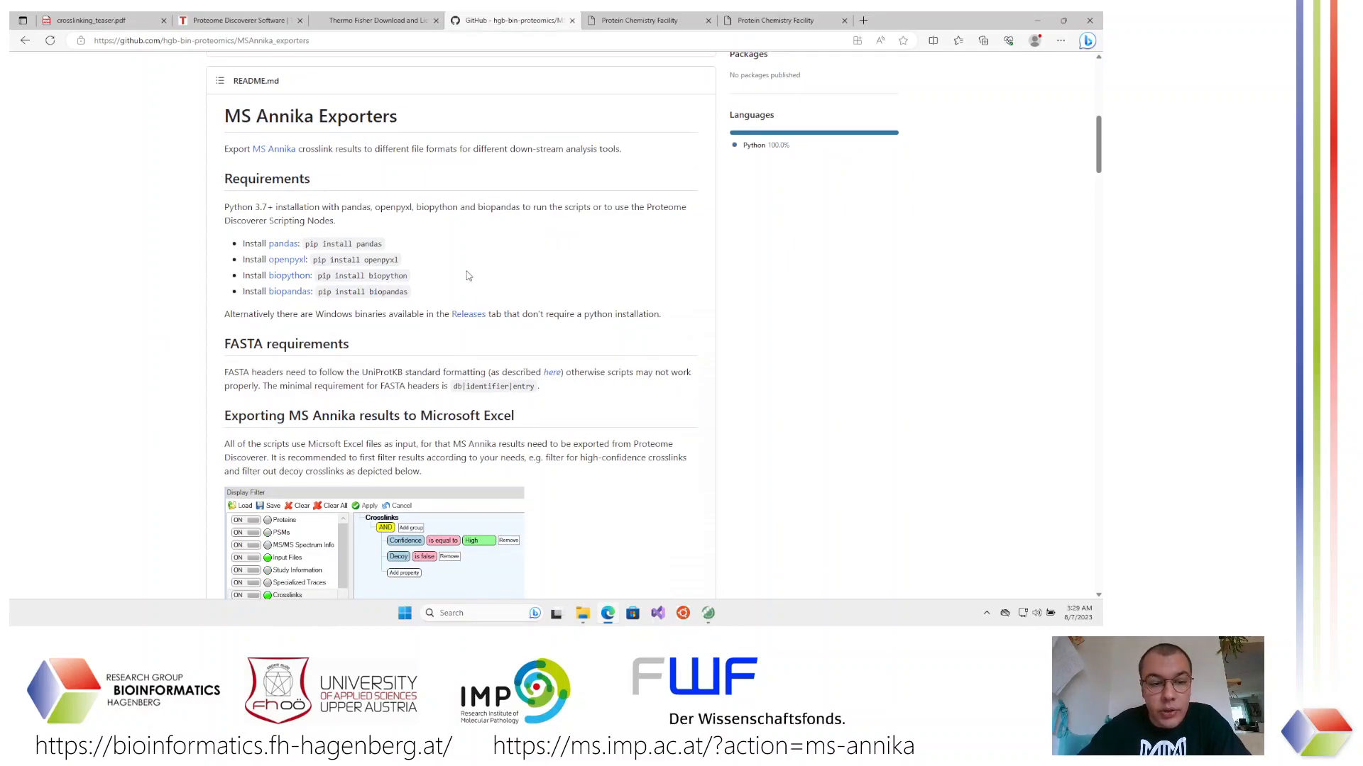
scroll(501, 260, "up", 5)
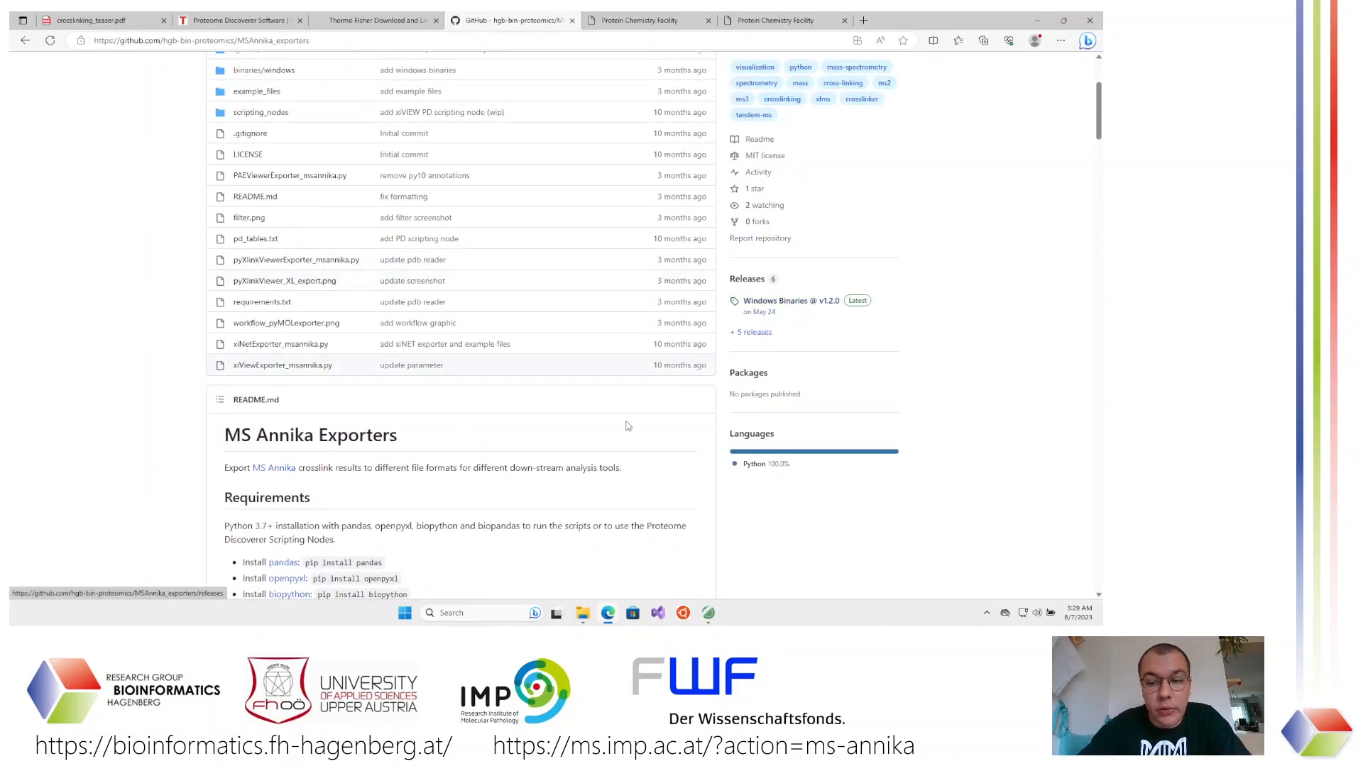
Read the README's Excel export instructions and the Quick start section on exporting to xiNET, xiVIEW, pyXlinkViewer, XMAS and PAE Viewer
scroll(586, 460, "down", 3)
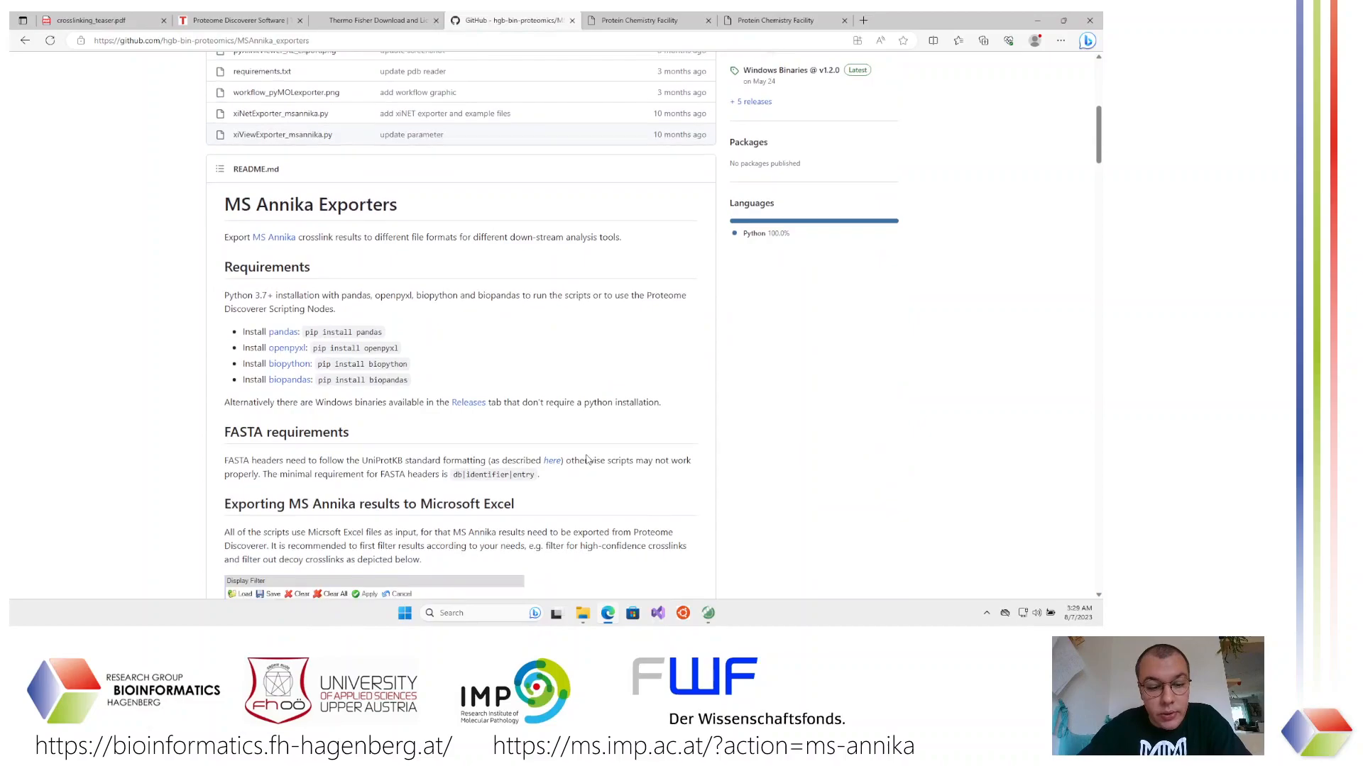
scroll(586, 456, "down", 4)
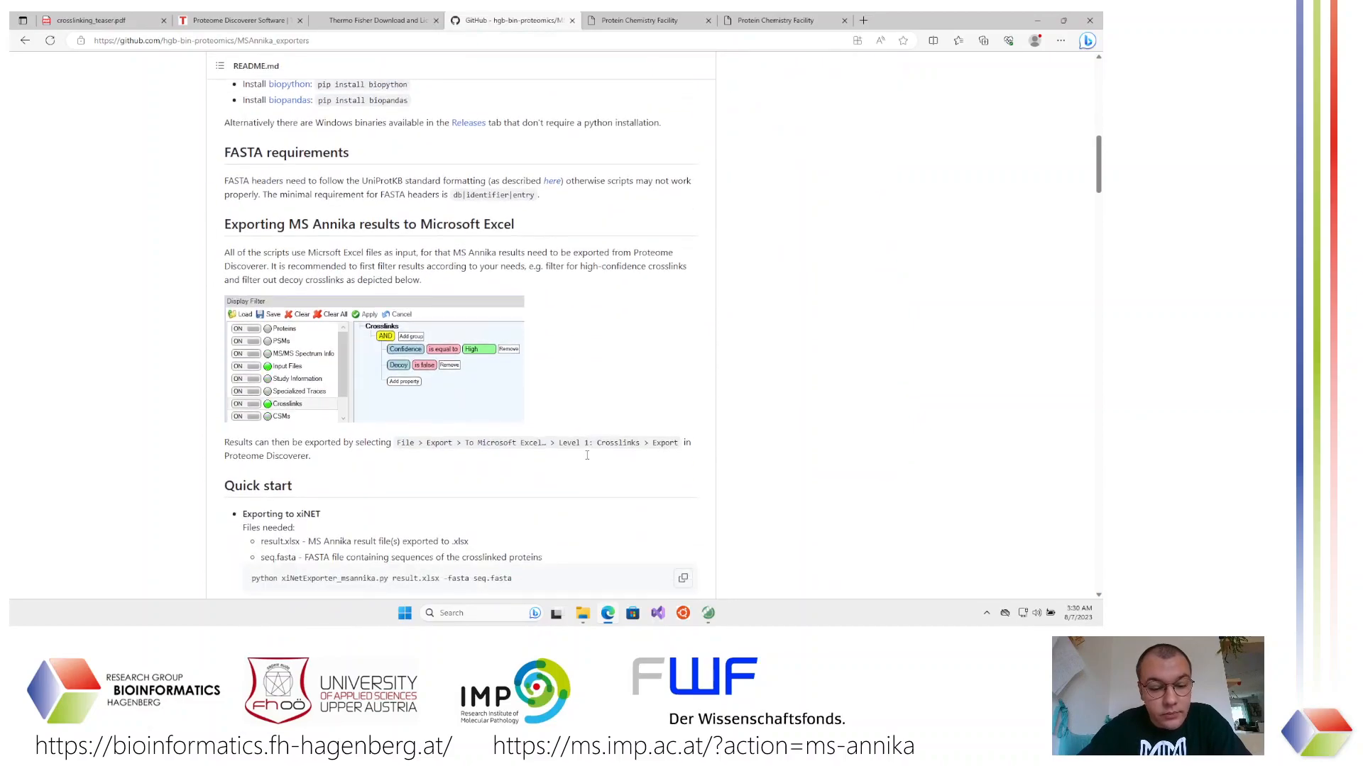
scroll(591, 288, "up", 7)
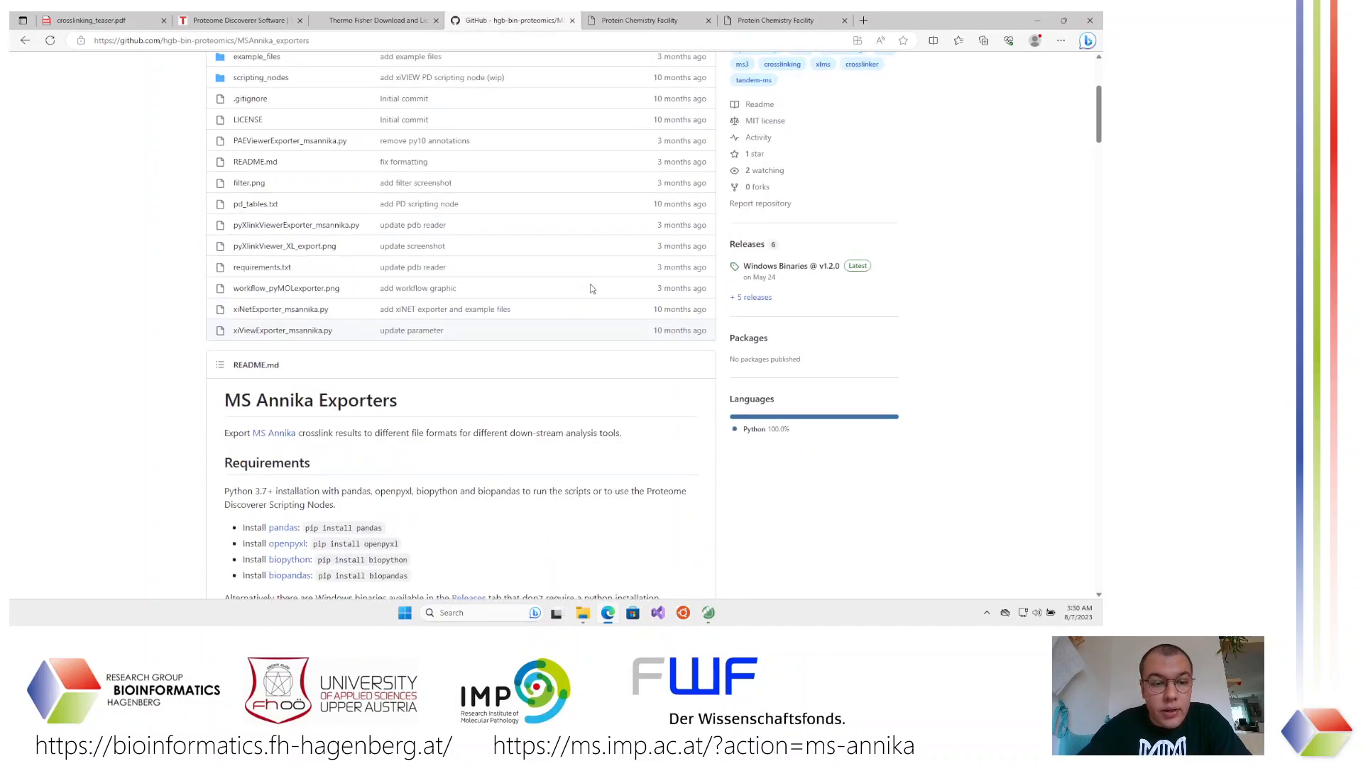
scroll(591, 288, "down", 4)
scroll(591, 287, "down", 6)
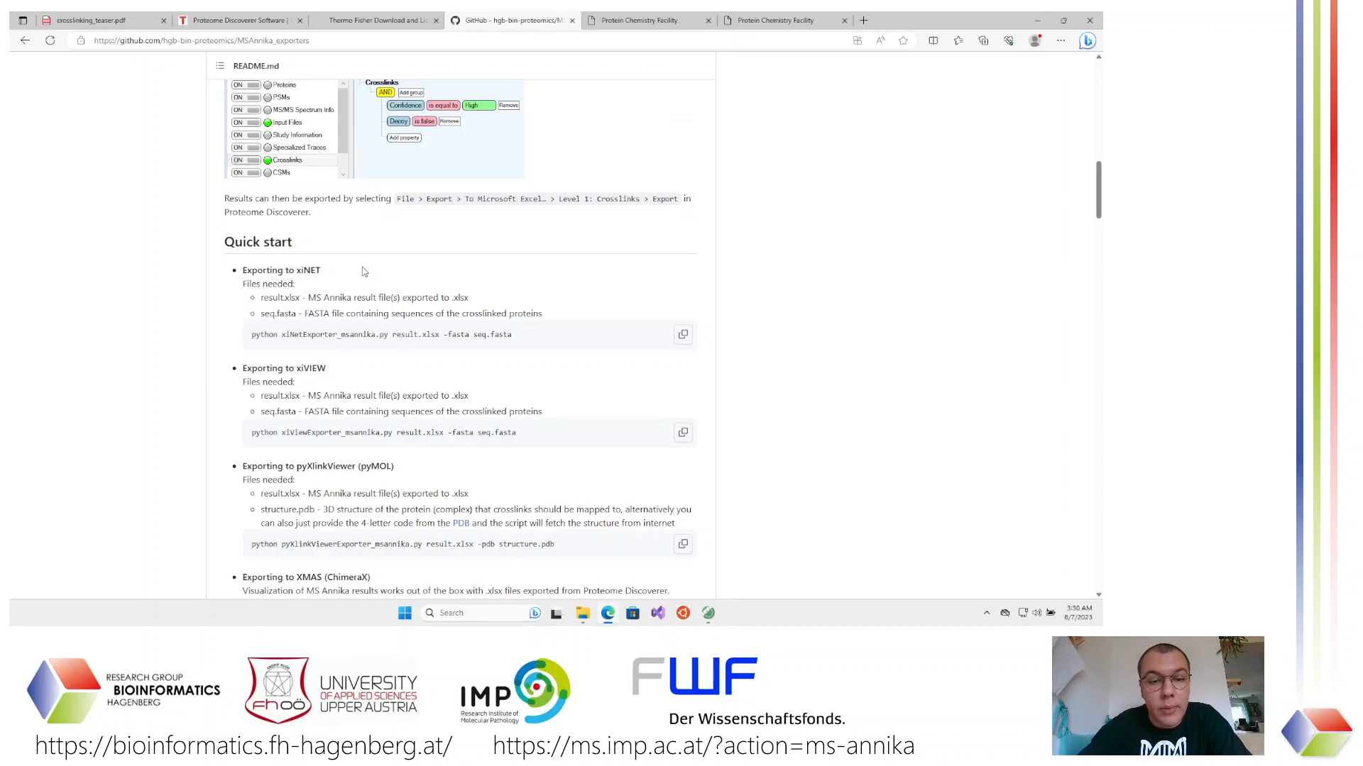
scroll(362, 393, "down", 2)
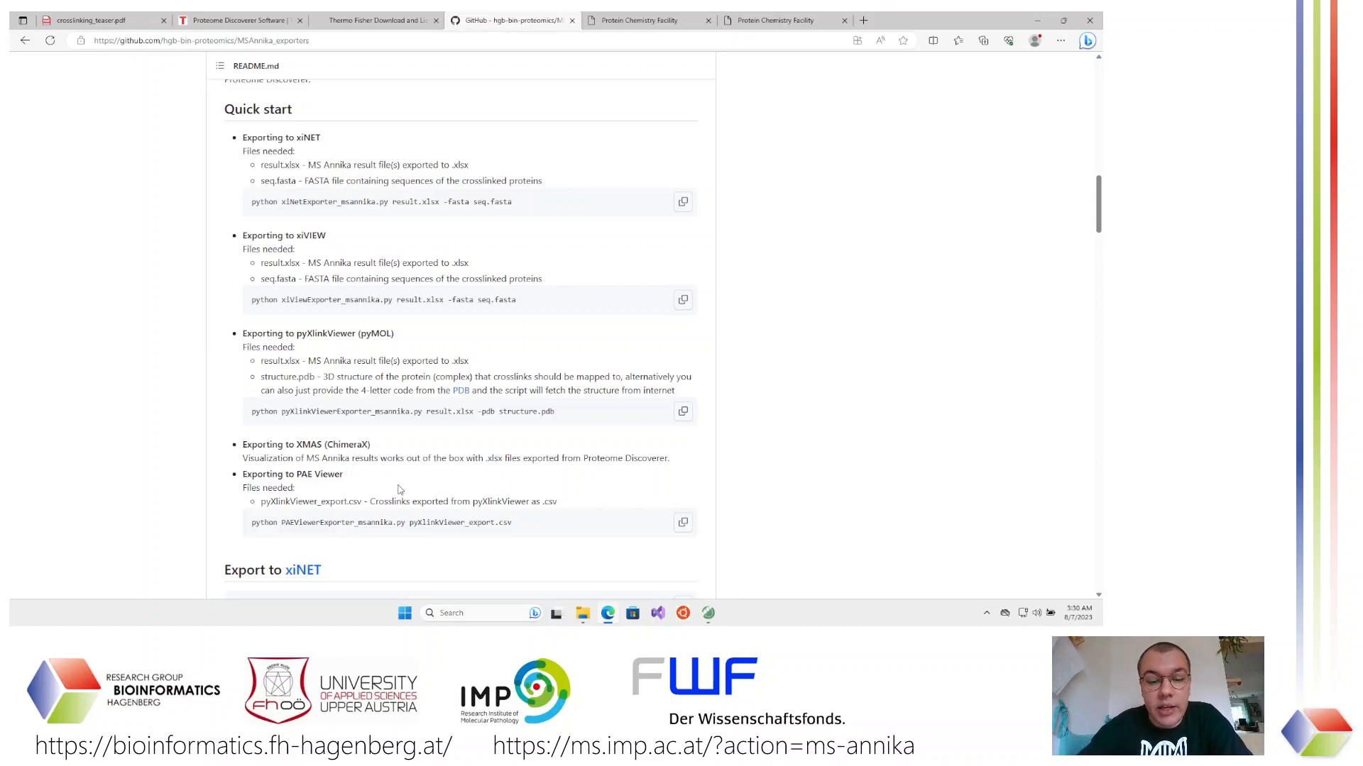
scroll(400, 489, "down", 1)
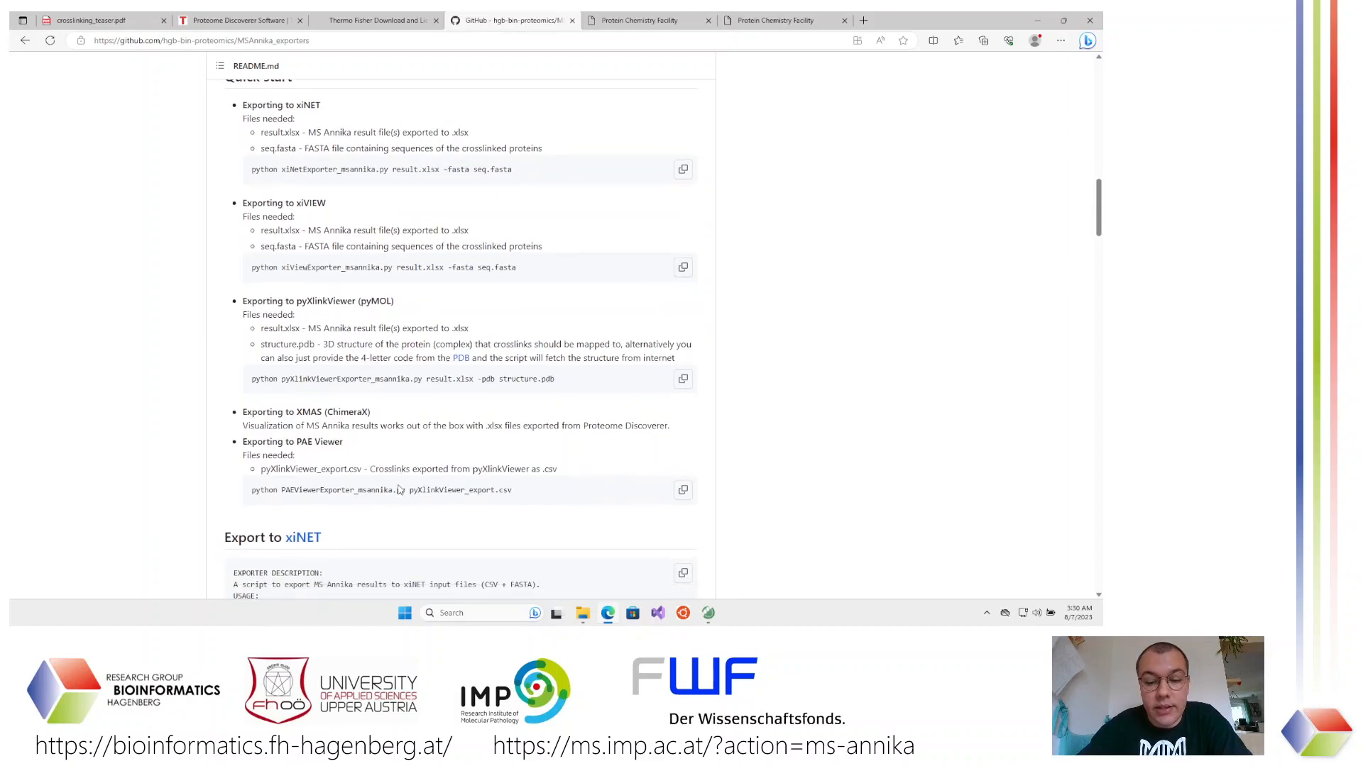
scroll(399, 490, "up", 1)
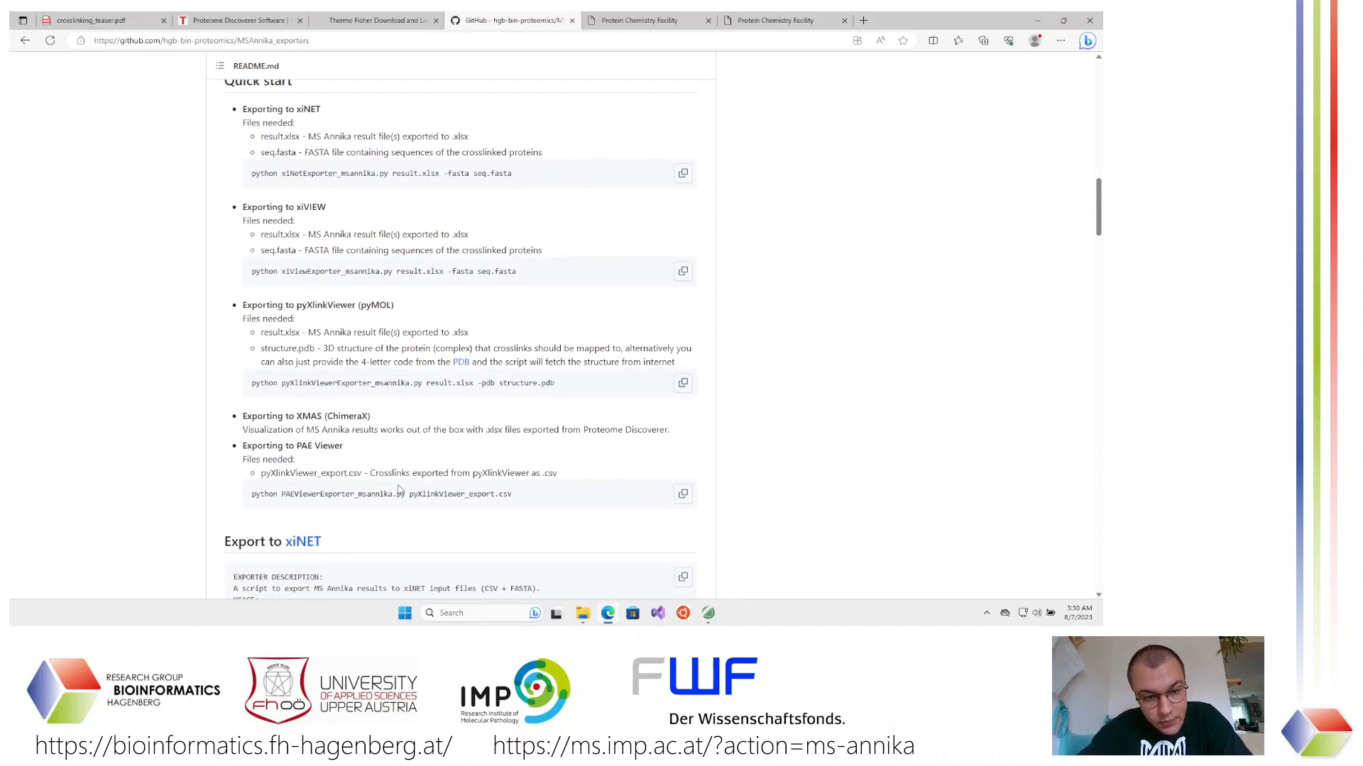
Examine the Quick start entry for exporting to xiVIEW, including its required files and command
scroll(470, 284, "up", 4)
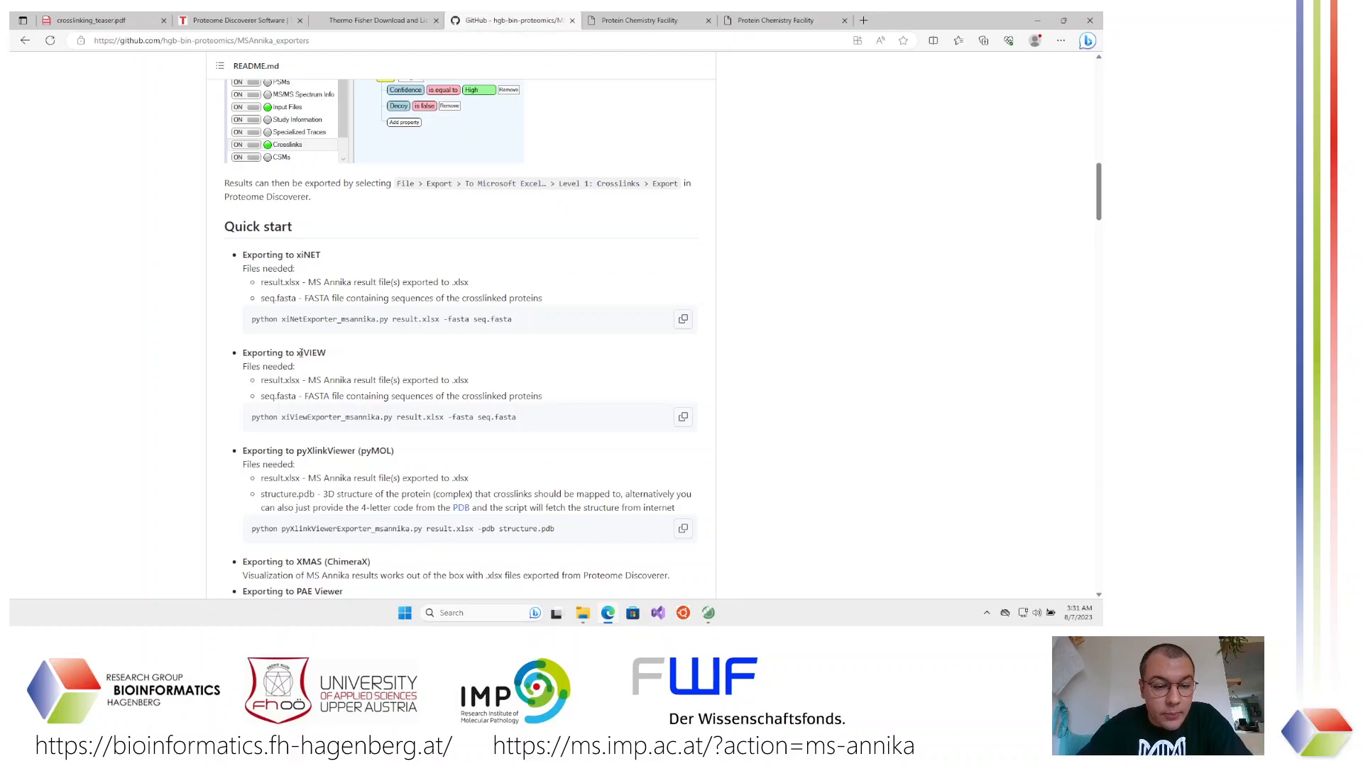
left_click_drag(296, 353, 326, 353)
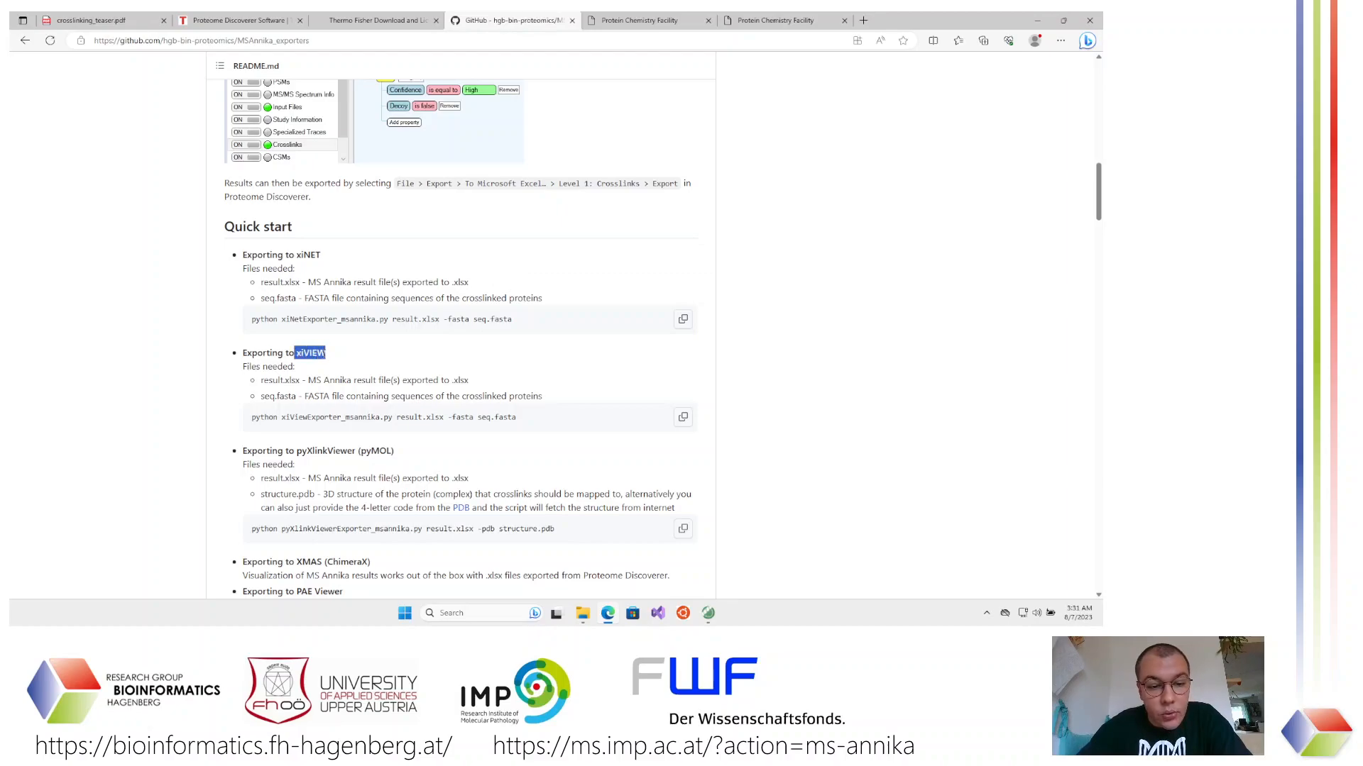
left_click(317, 353)
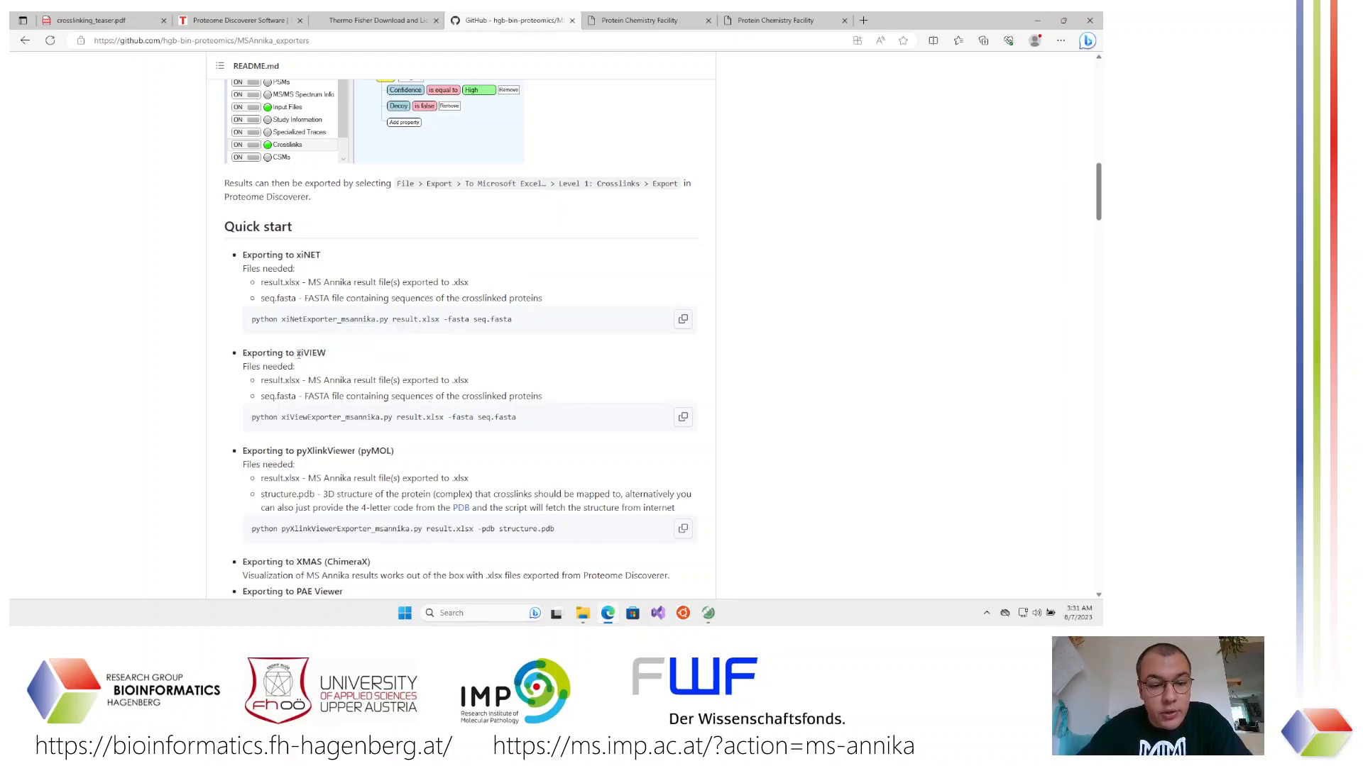
left_click_drag(297, 352, 326, 353)
left_click(323, 355)
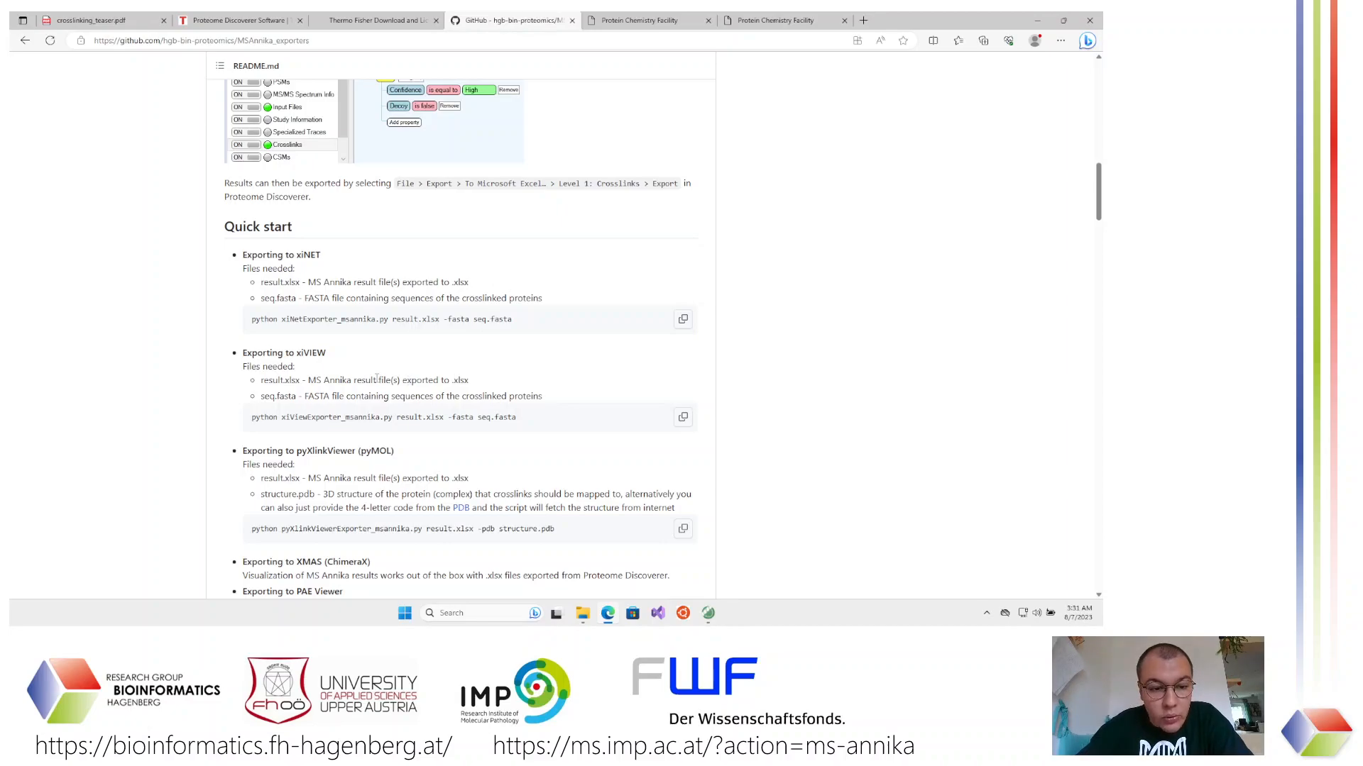
Download xiViewExporter_msannika.exe from the Windows Binaries @ v1.2.0 release and keep the file despite the SmartScreen warning
scroll(377, 378, "up", 15)
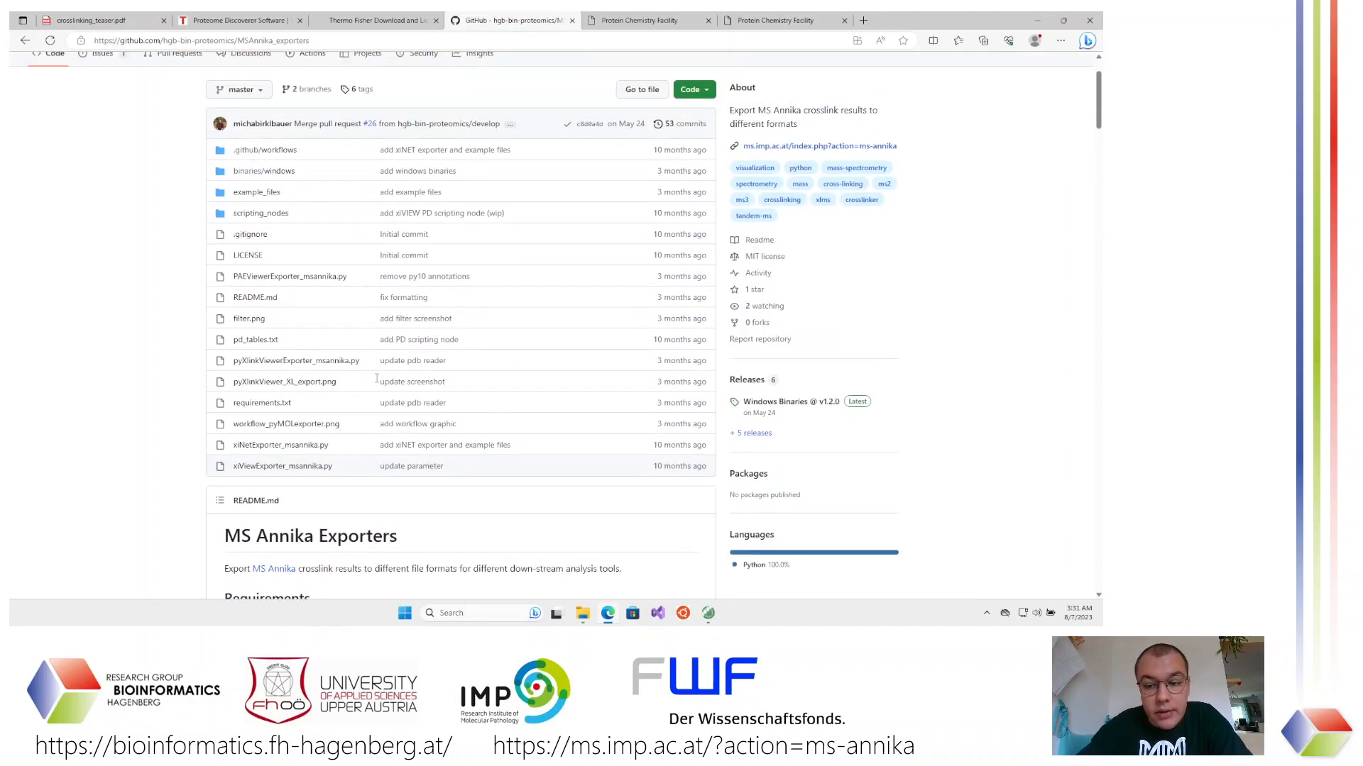
left_click(783, 403)
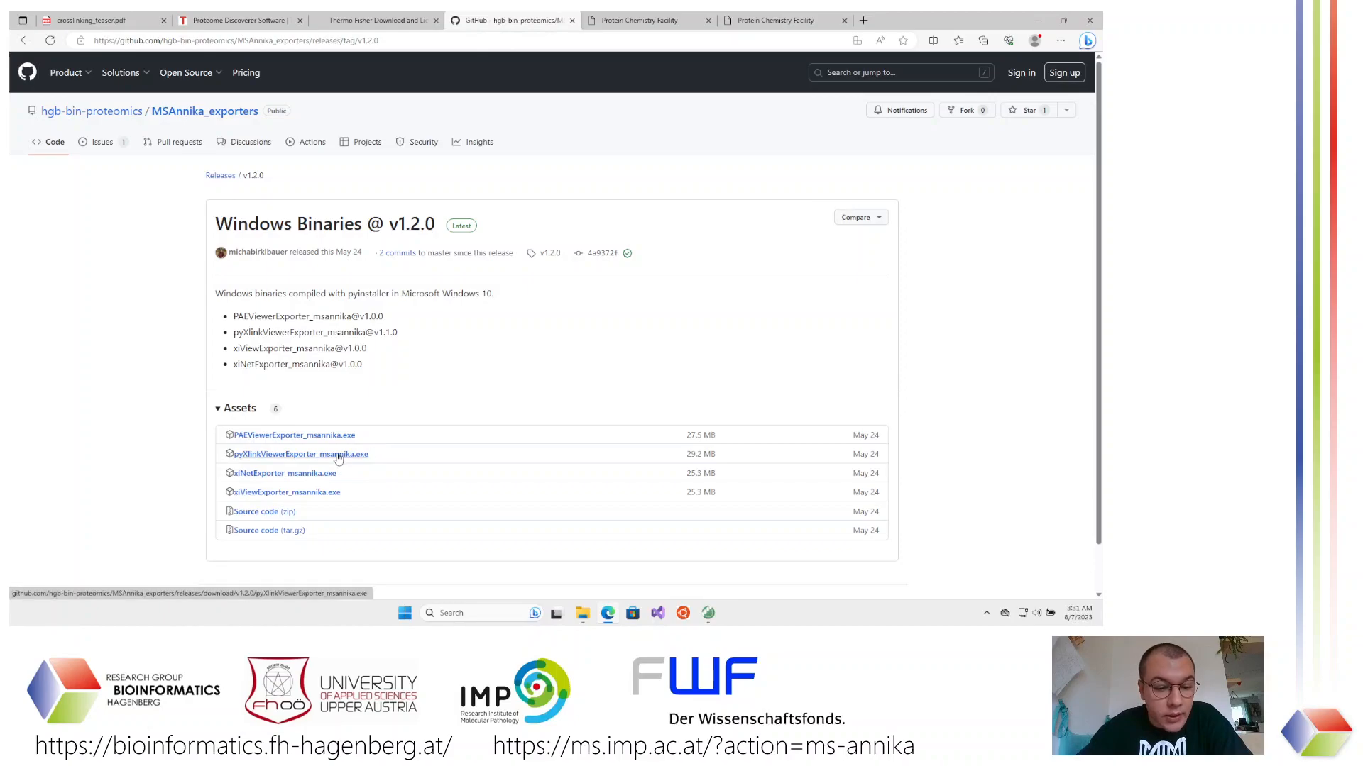
left_click(264, 495)
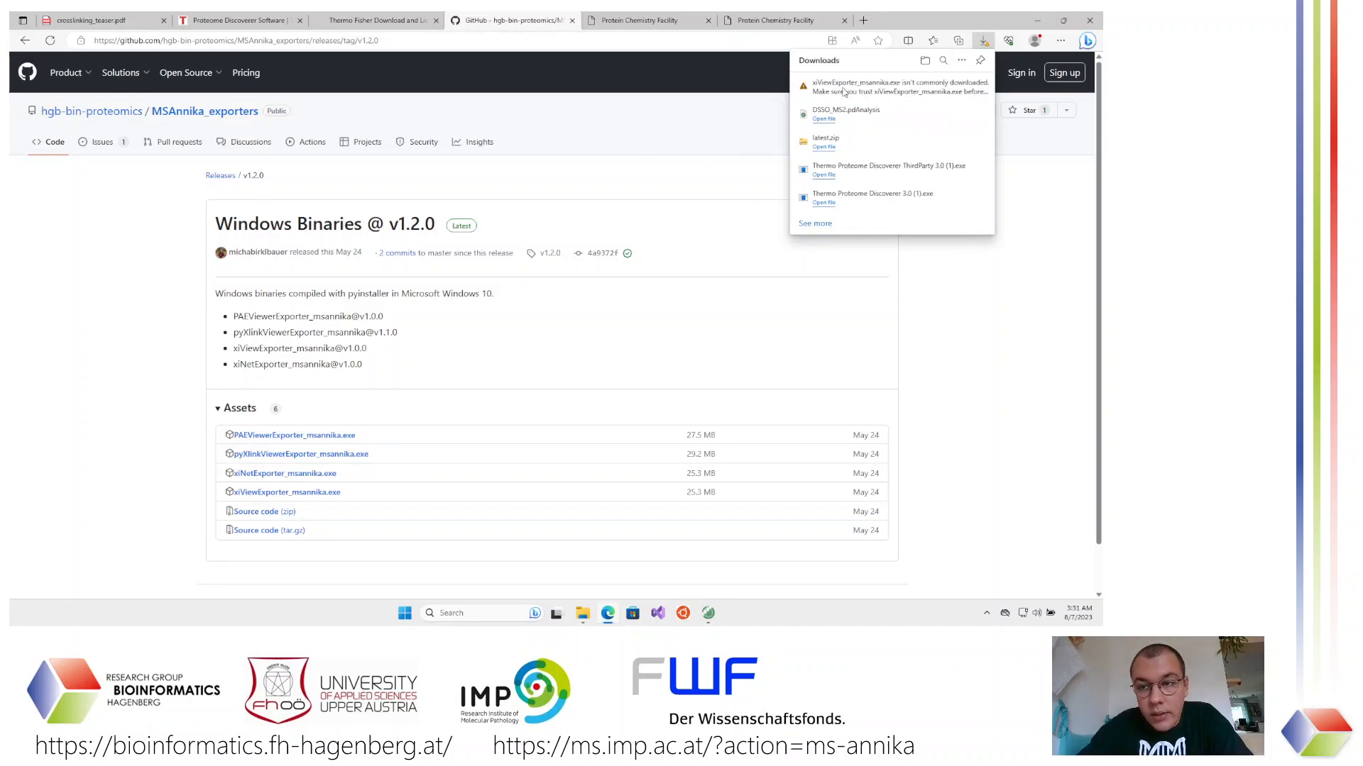
left_click(970, 86)
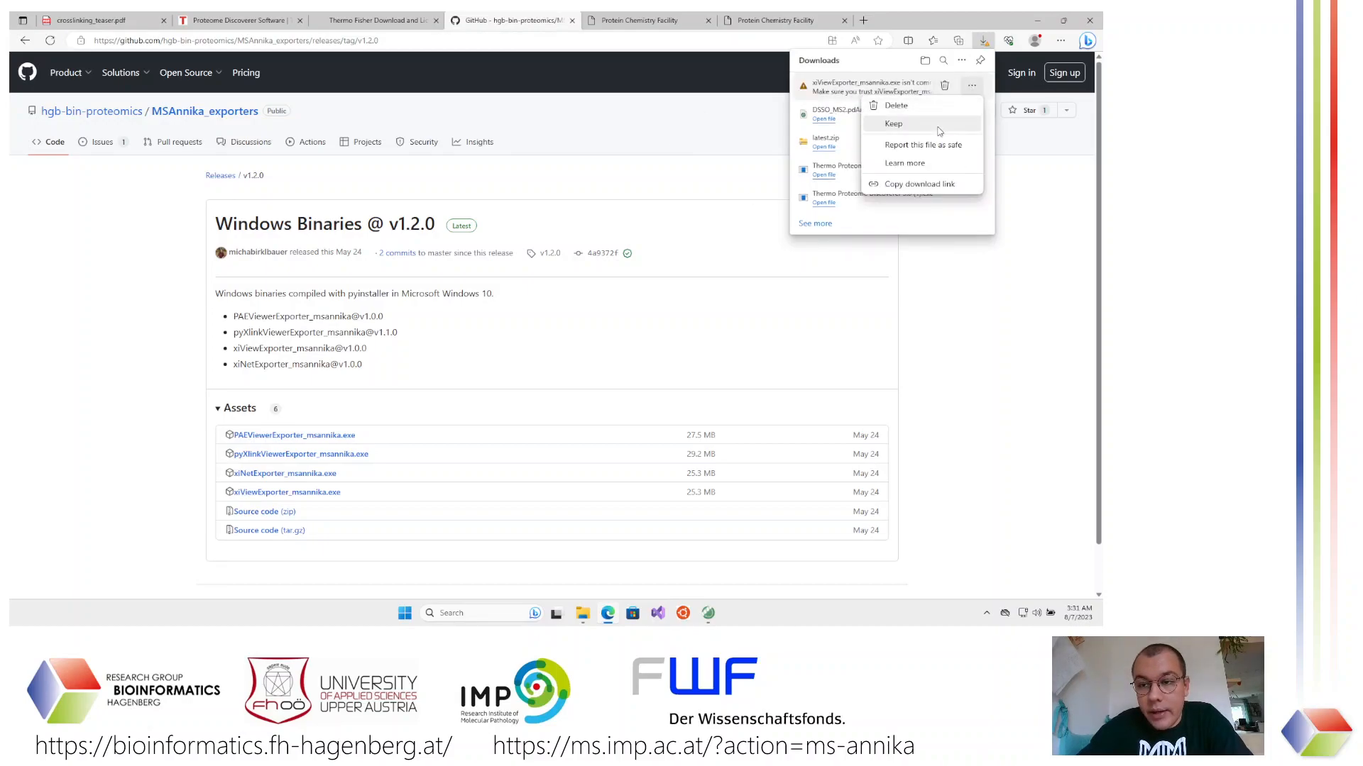
left_click(898, 126)
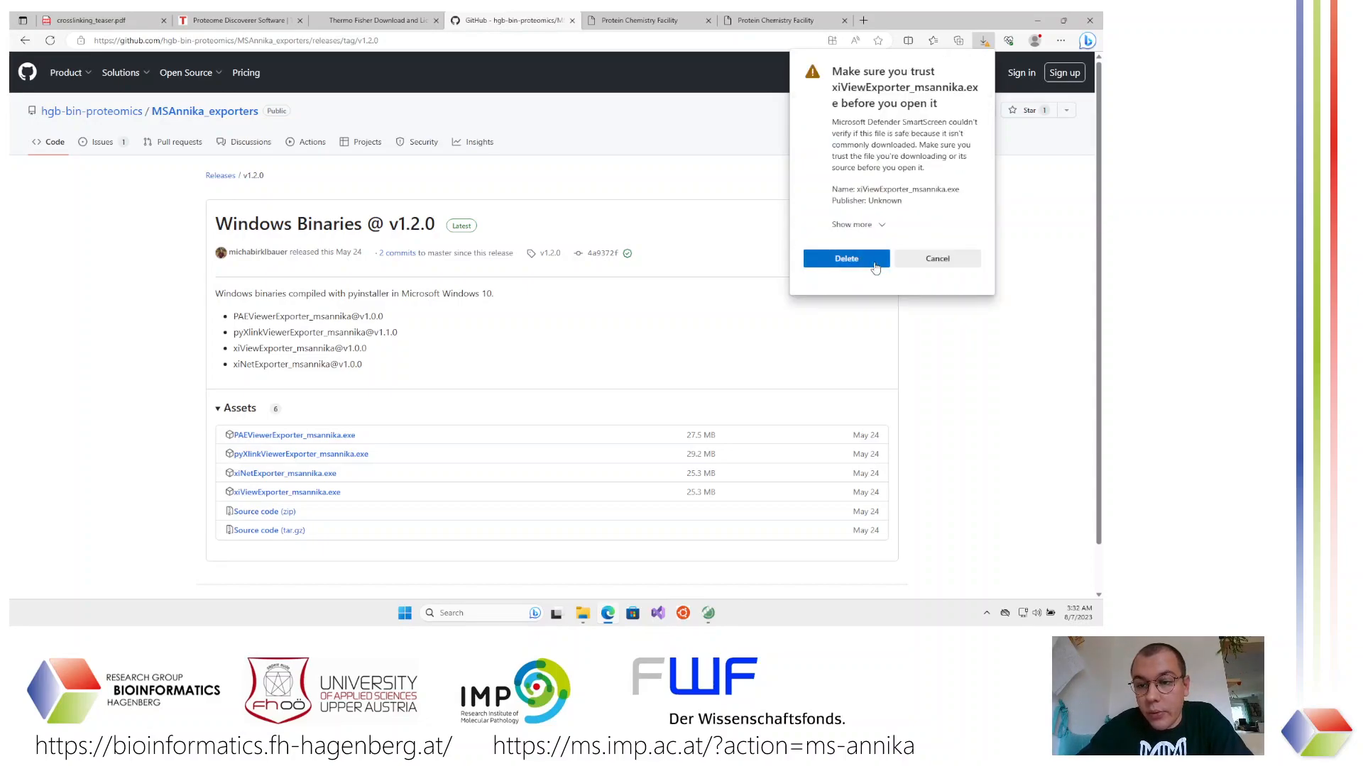
left_click(874, 224)
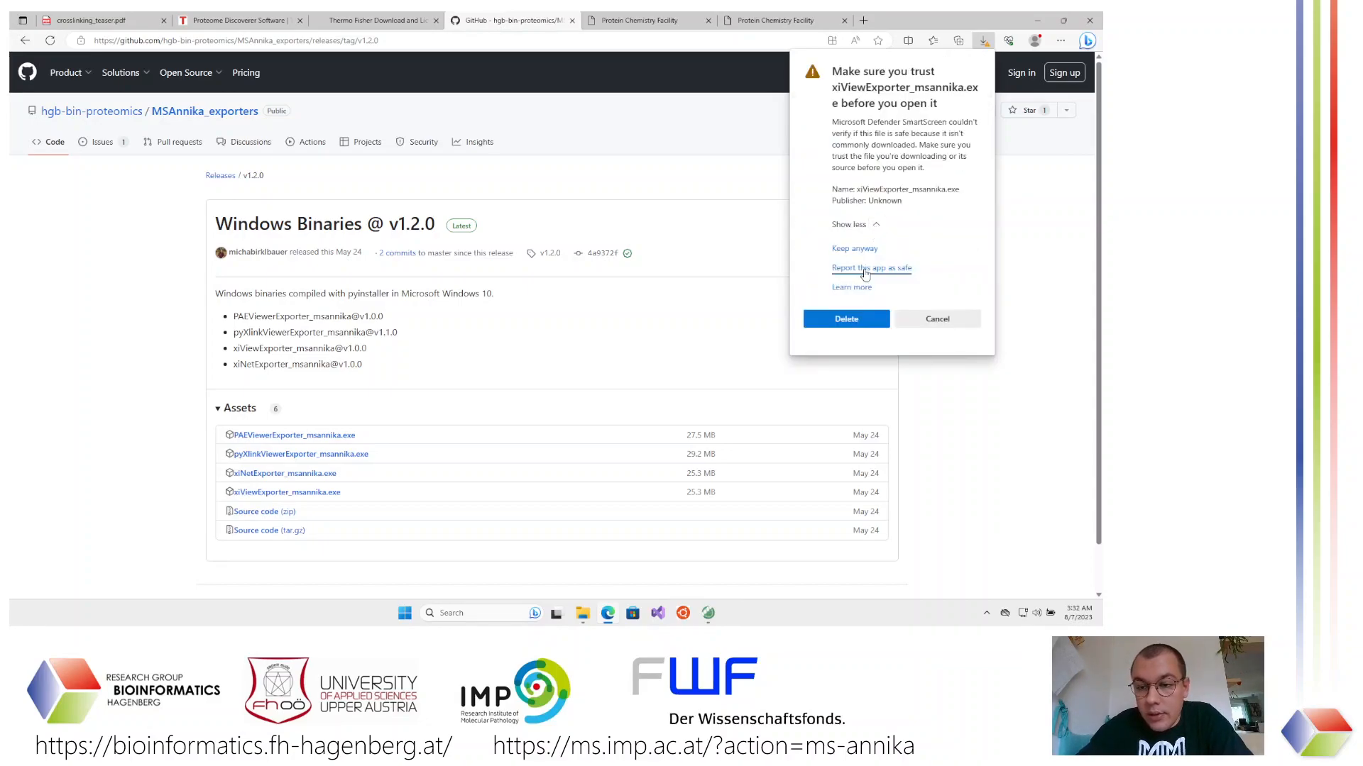
left_click(873, 249)
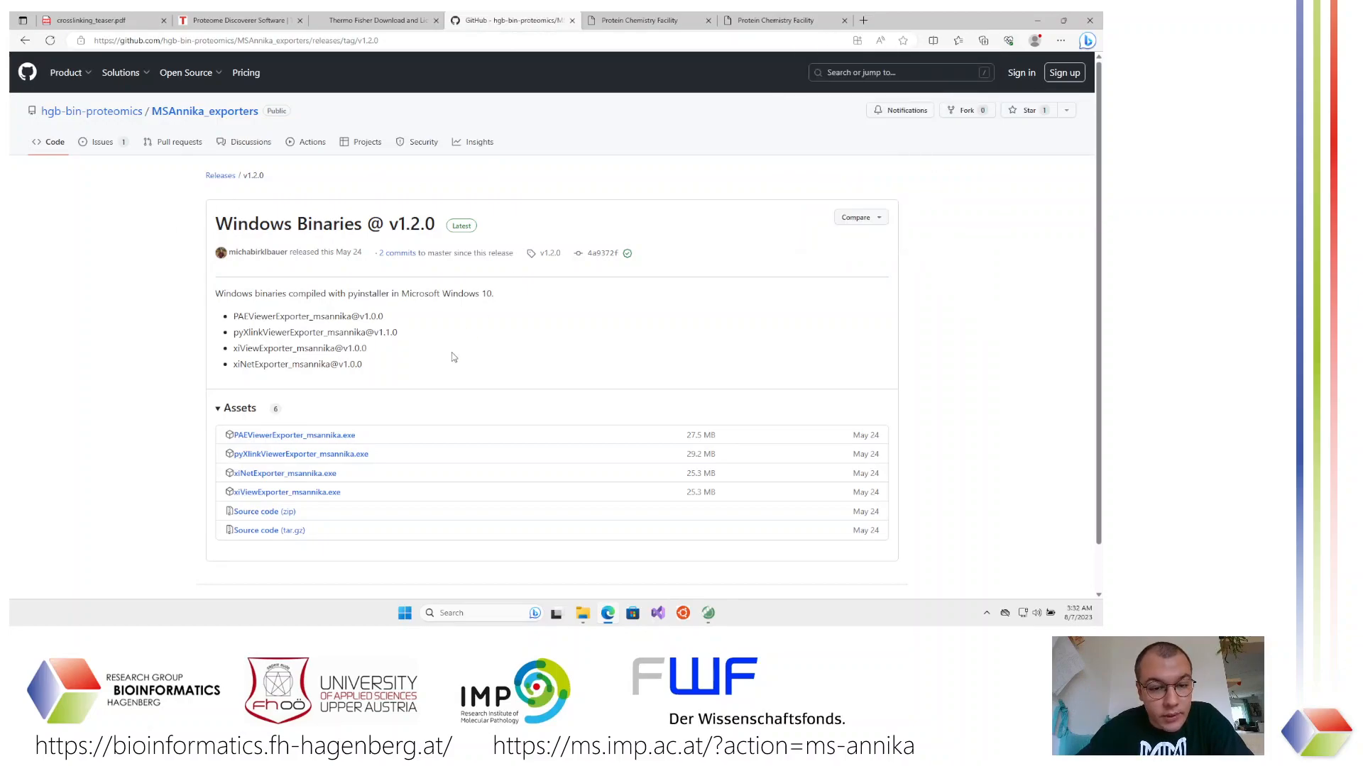
scroll(453, 357, "down", 1)
scroll(453, 357, "up", 1)
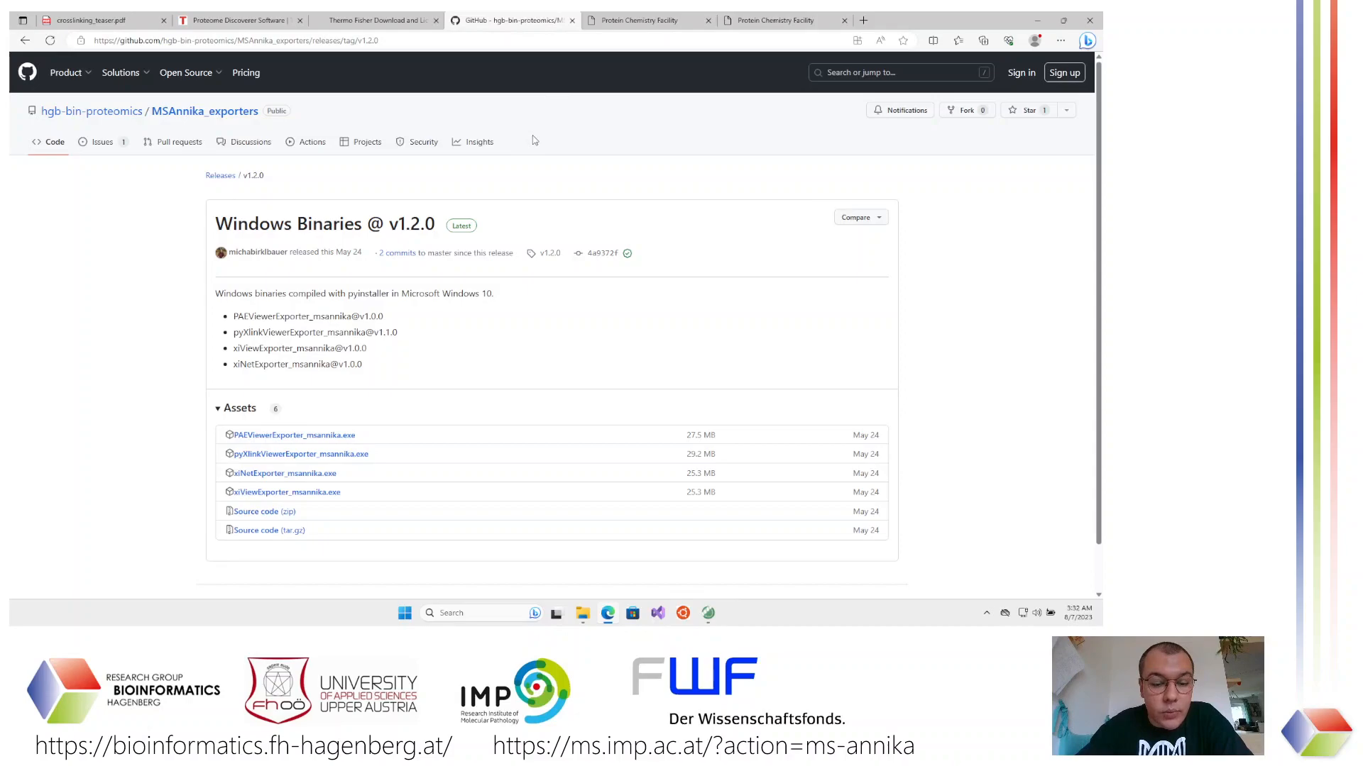
left_click(1037, 19)
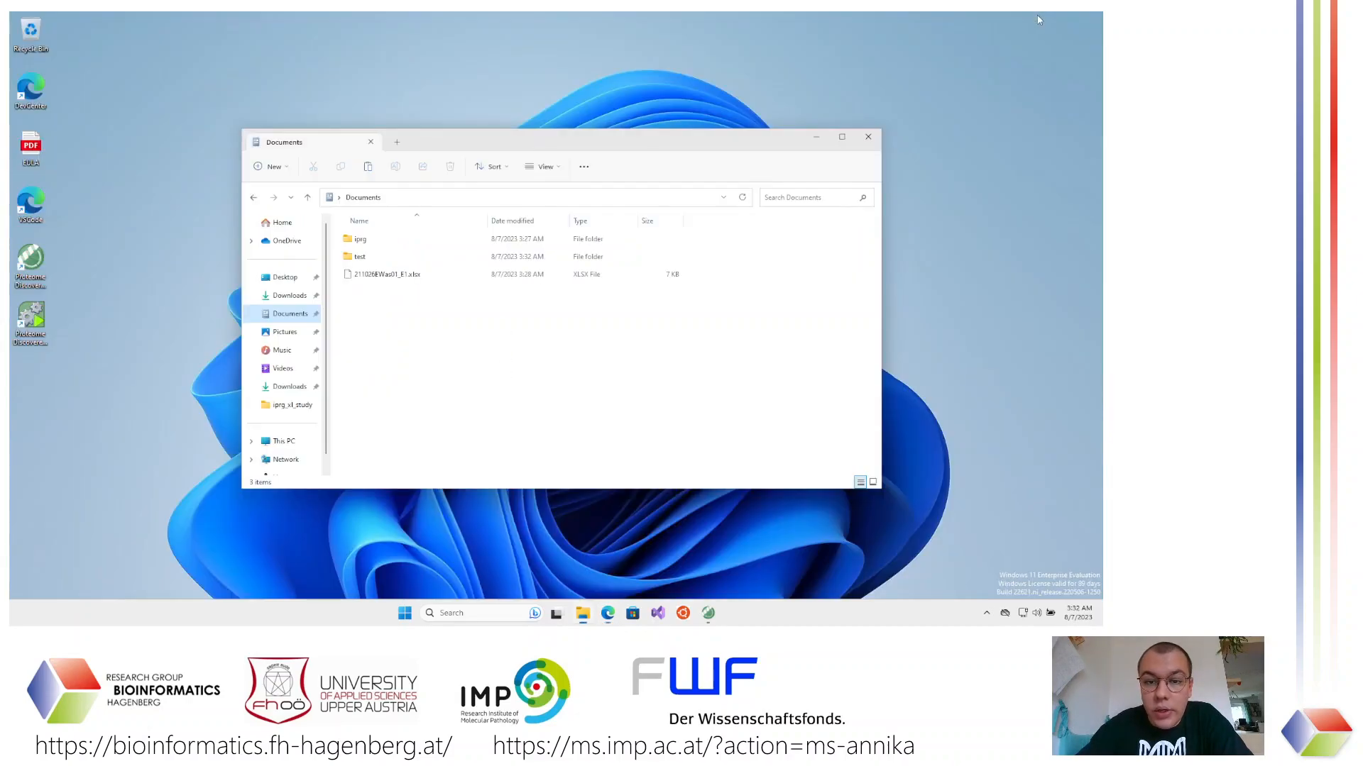
left_click(614, 618)
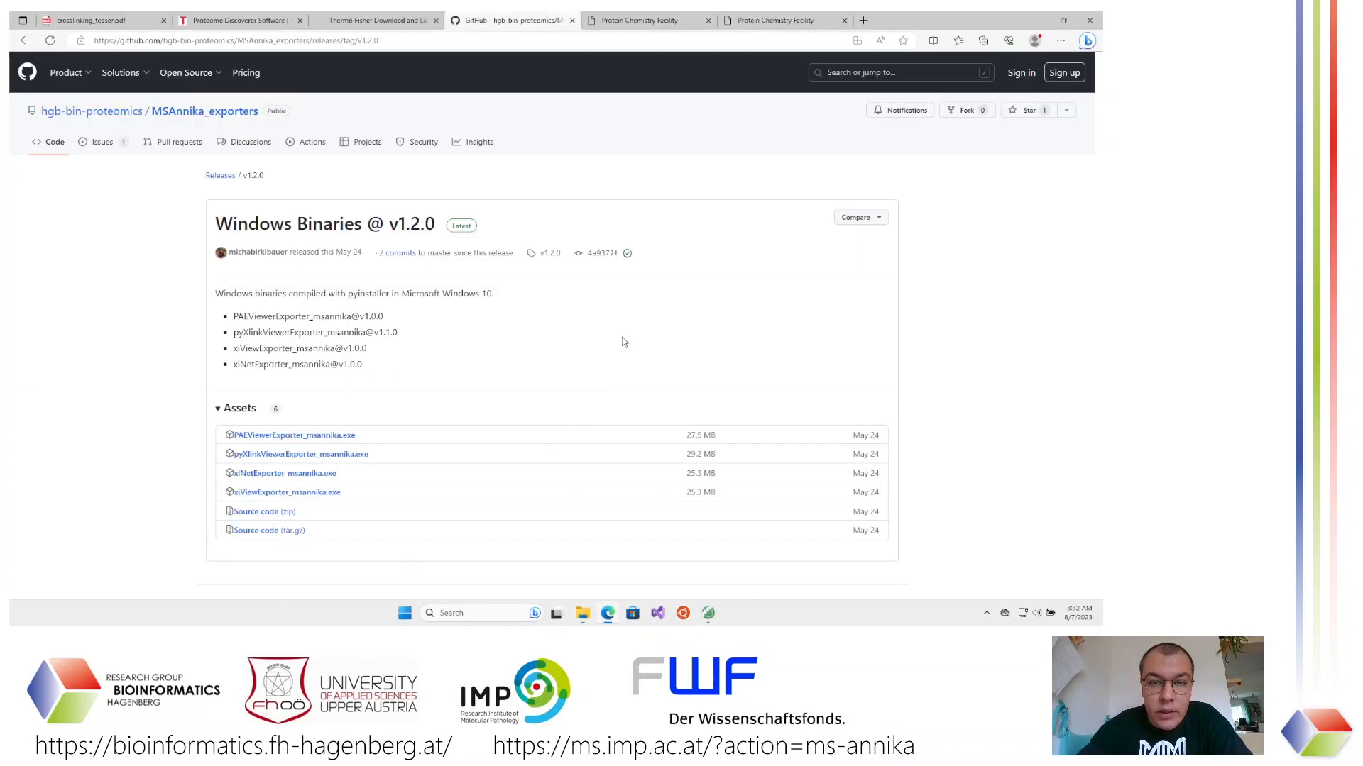
Return to the MSAnnika_exporters repository page and find the README's Export to xiVIEW section
left_click(25, 40)
scroll(189, 327, "down", 7)
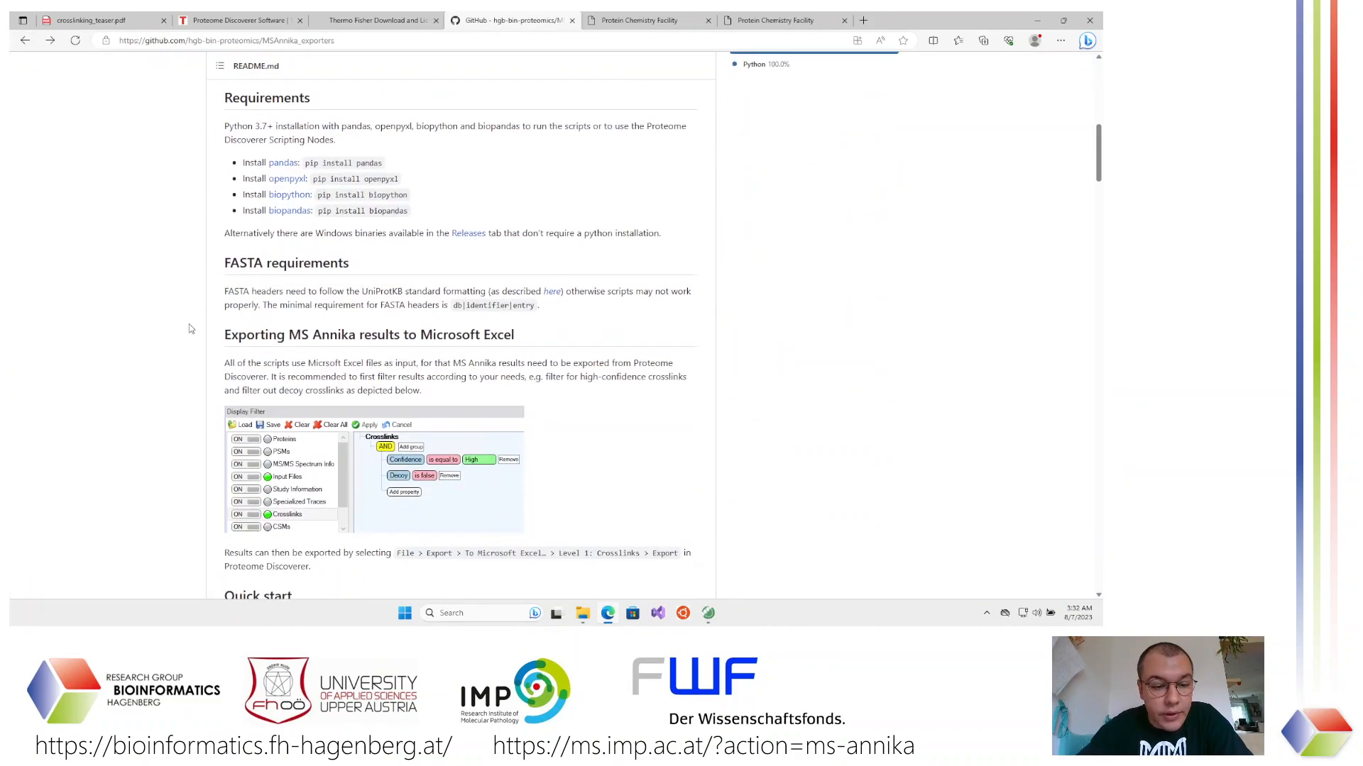
scroll(189, 328, "down", 15)
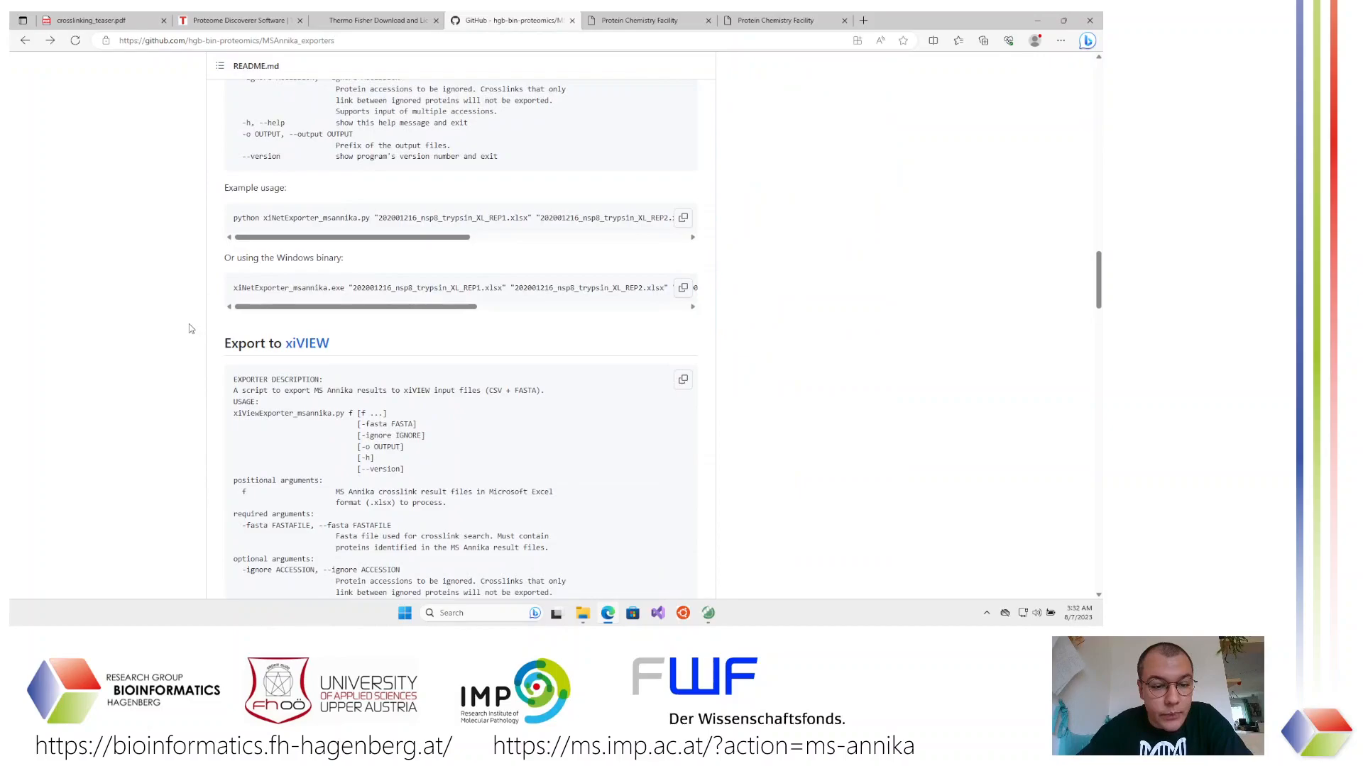
scroll(189, 328, "down", 6)
scroll(189, 329, "up", 3)
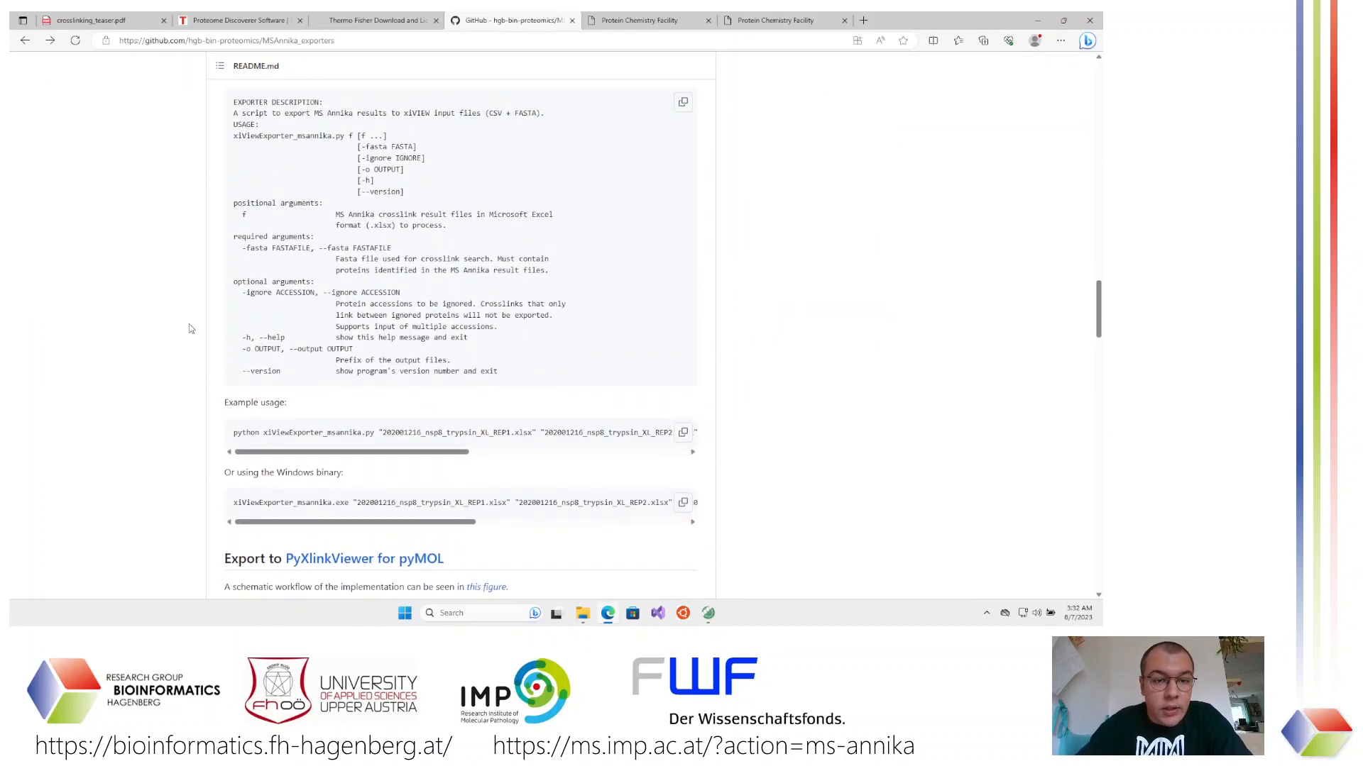
Examine the xiViewExporter_msannika usage text, covering the result file, FASTA, ignore and output arguments
left_click_drag(385, 136, 357, 137)
left_click(358, 135)
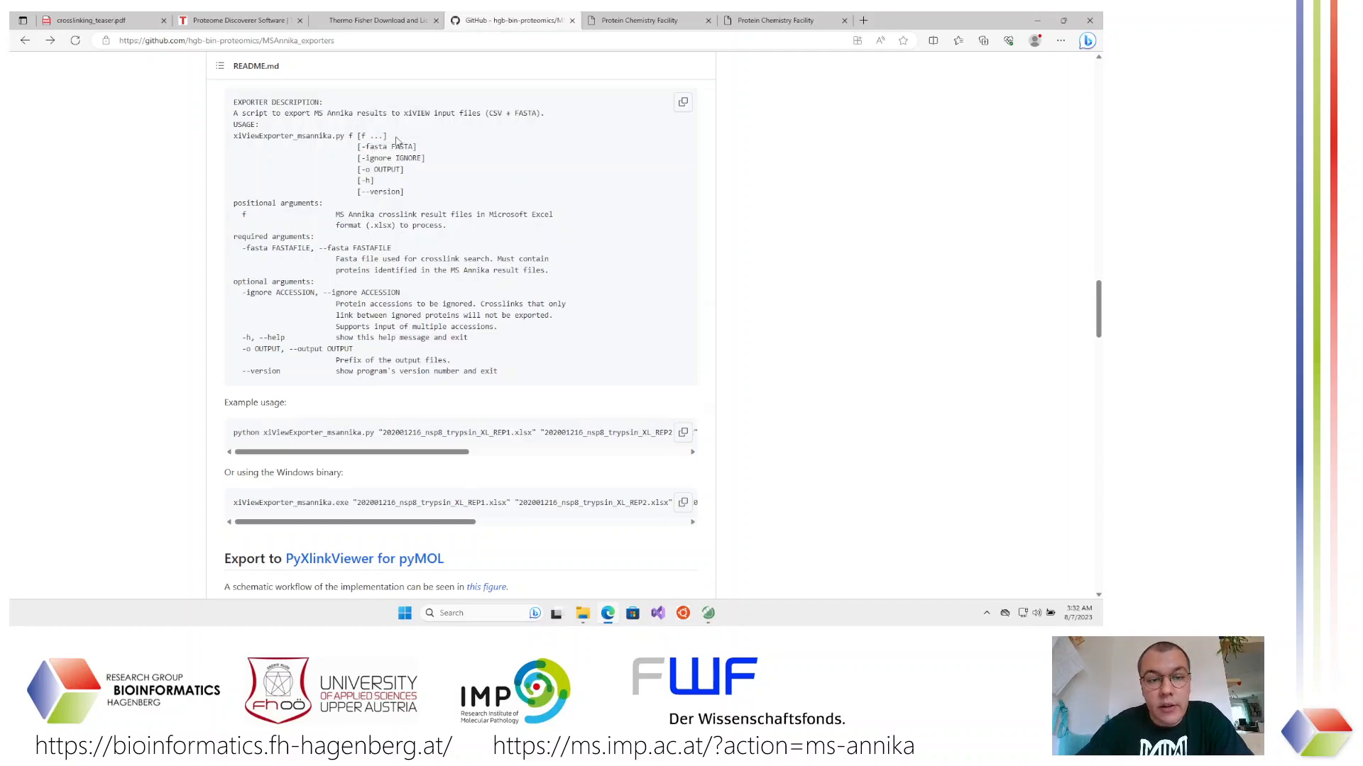
left_click_drag(358, 136, 386, 136)
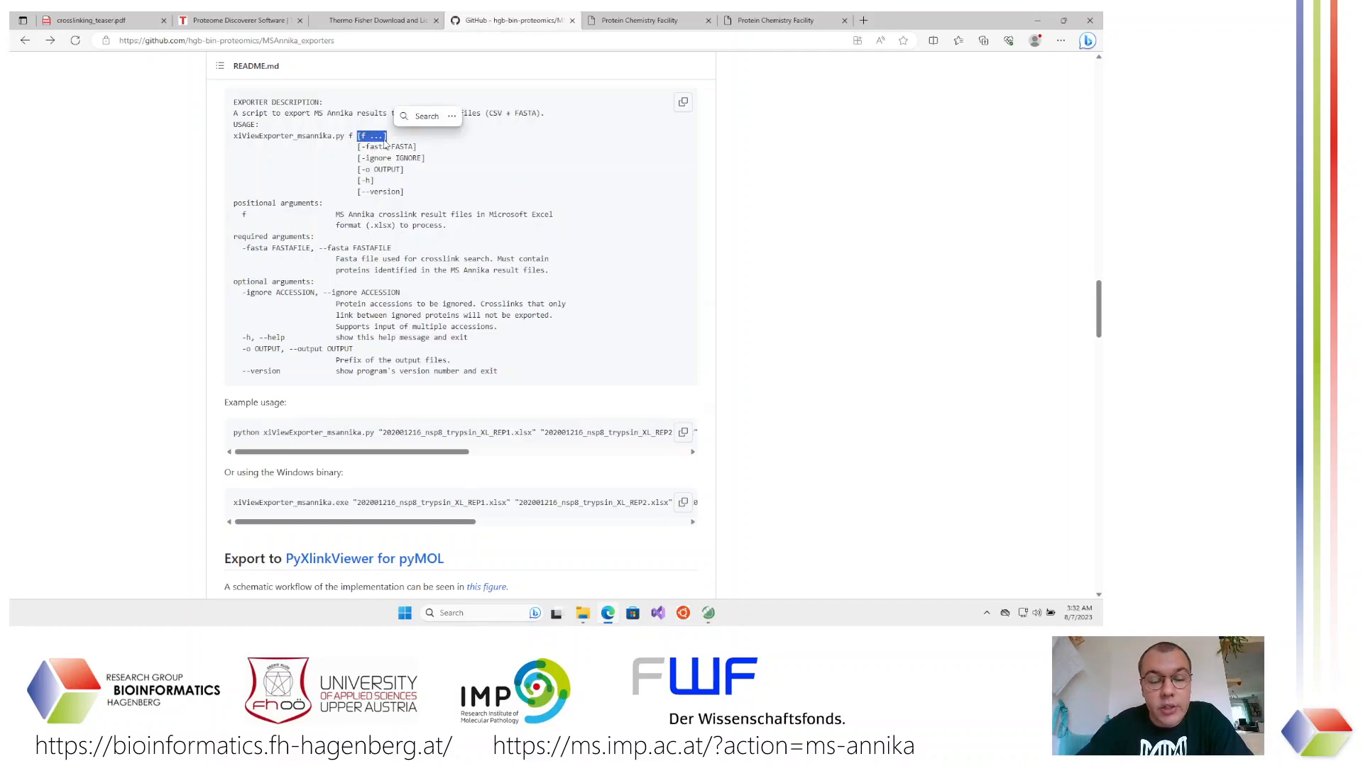
left_click(384, 144)
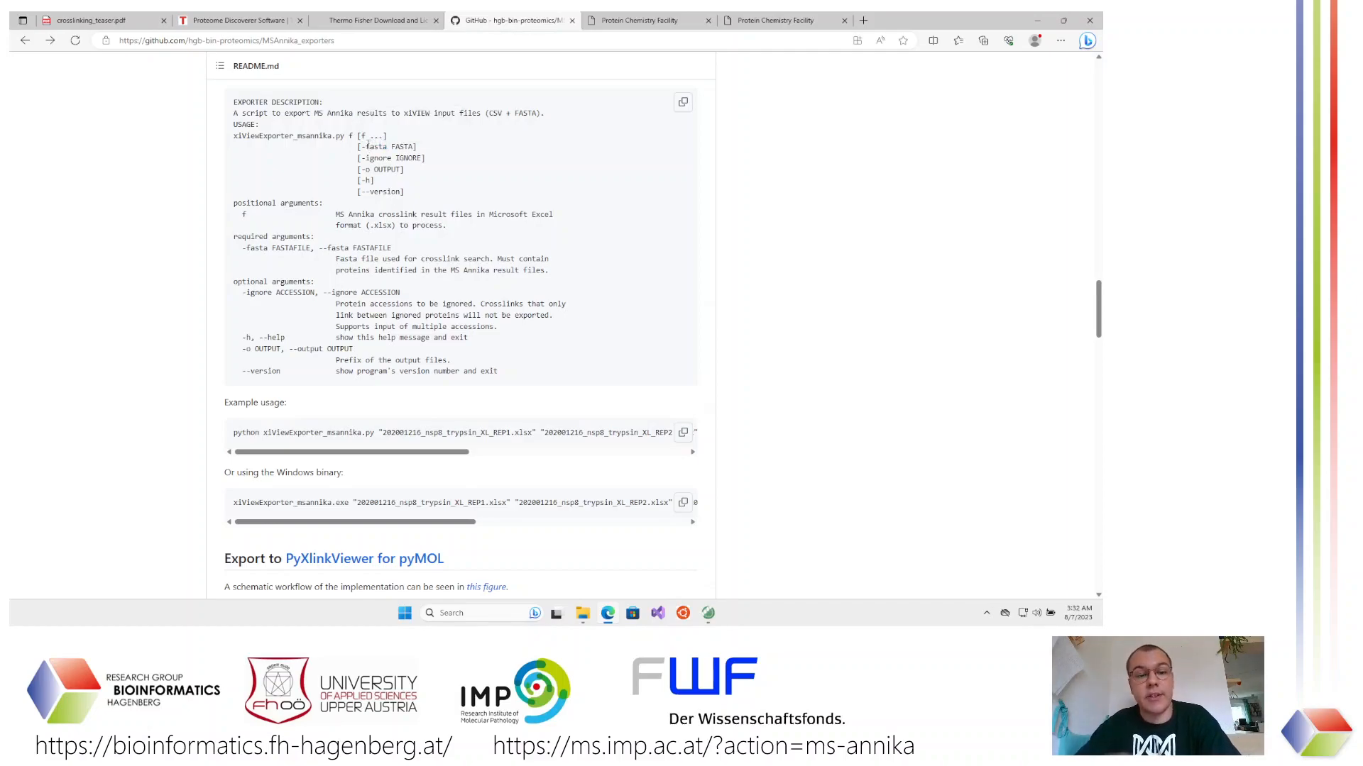
mouse_move(395, 158)
left_mouse_down()
mouse_move(424, 157)
mouse_move(403, 169)
left_mouse_up()
left_click(408, 158)
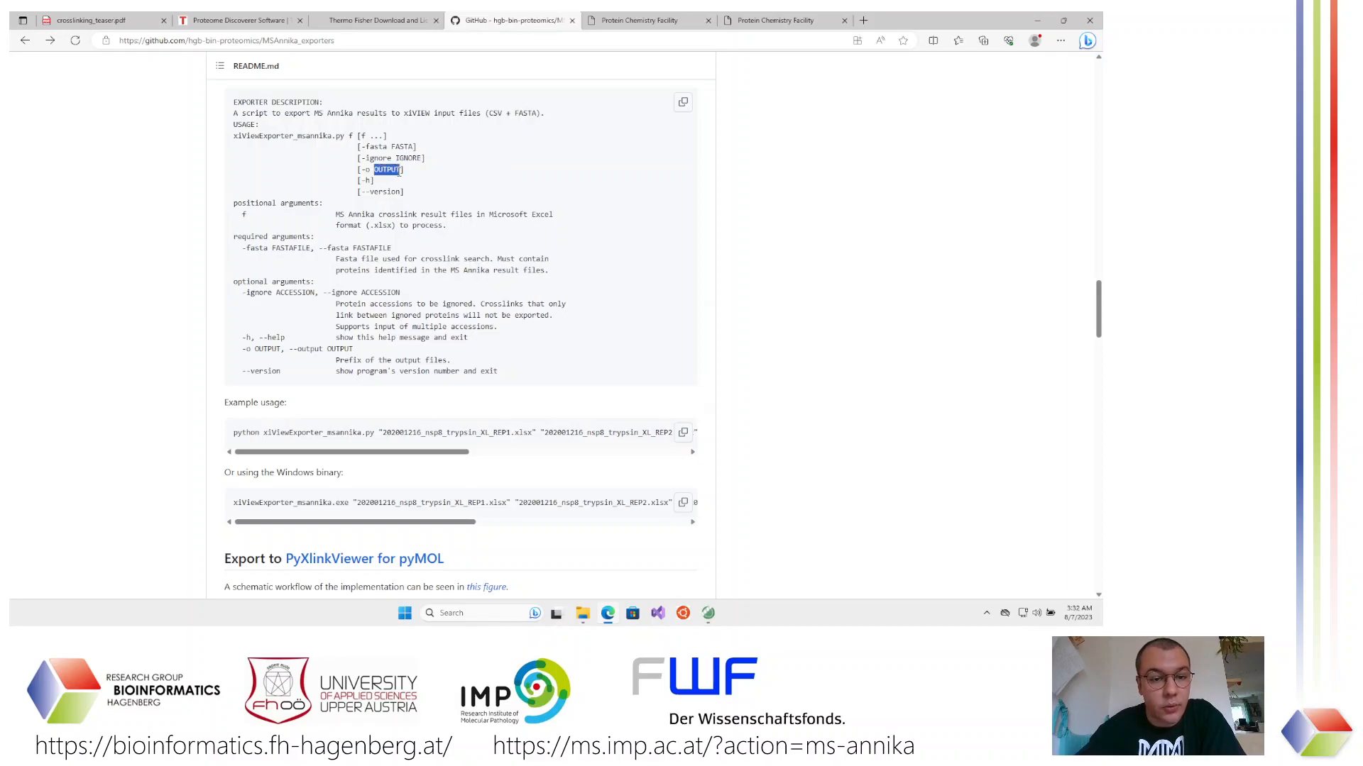
left_click(376, 186)
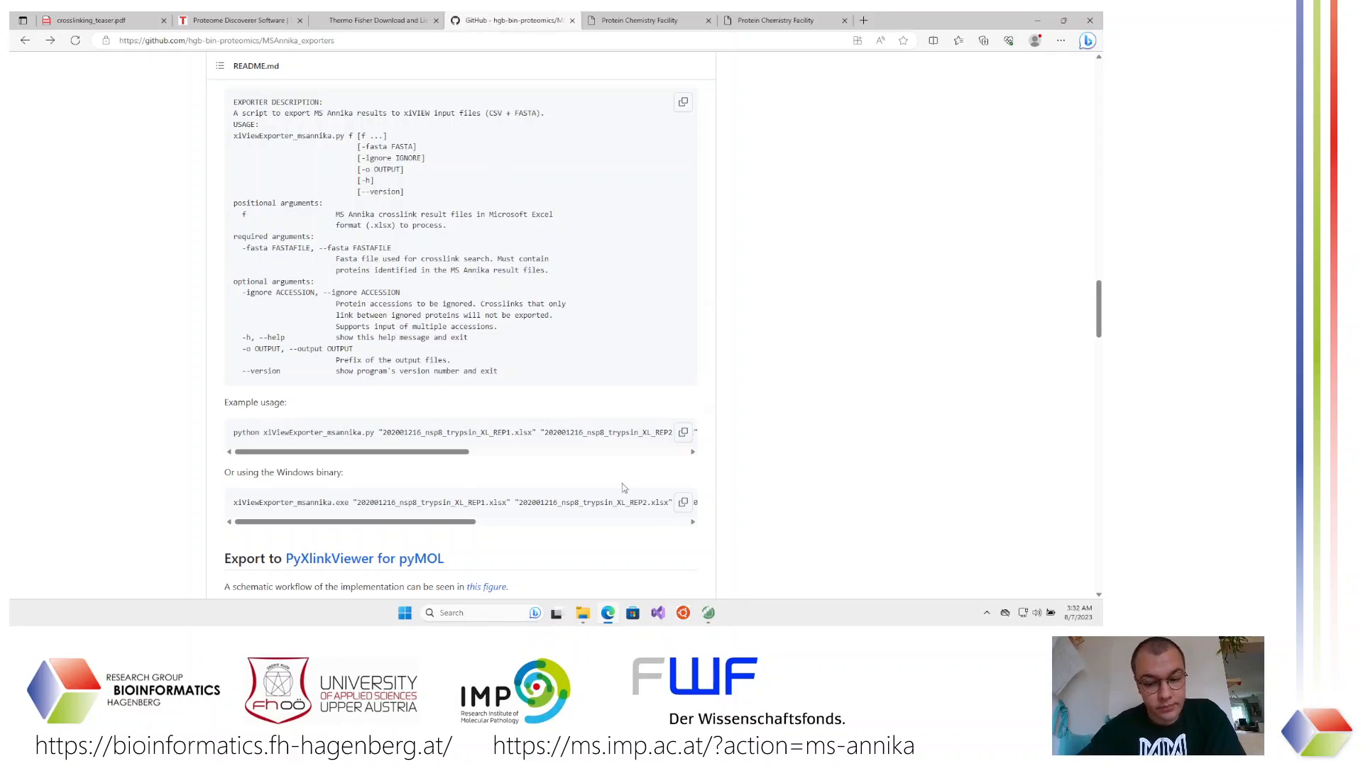
Switch to File Explorer and copy the HiRes FASTA file from the iprg_xl_study folder in Downloads to the Documents folder
left_click(588, 610)
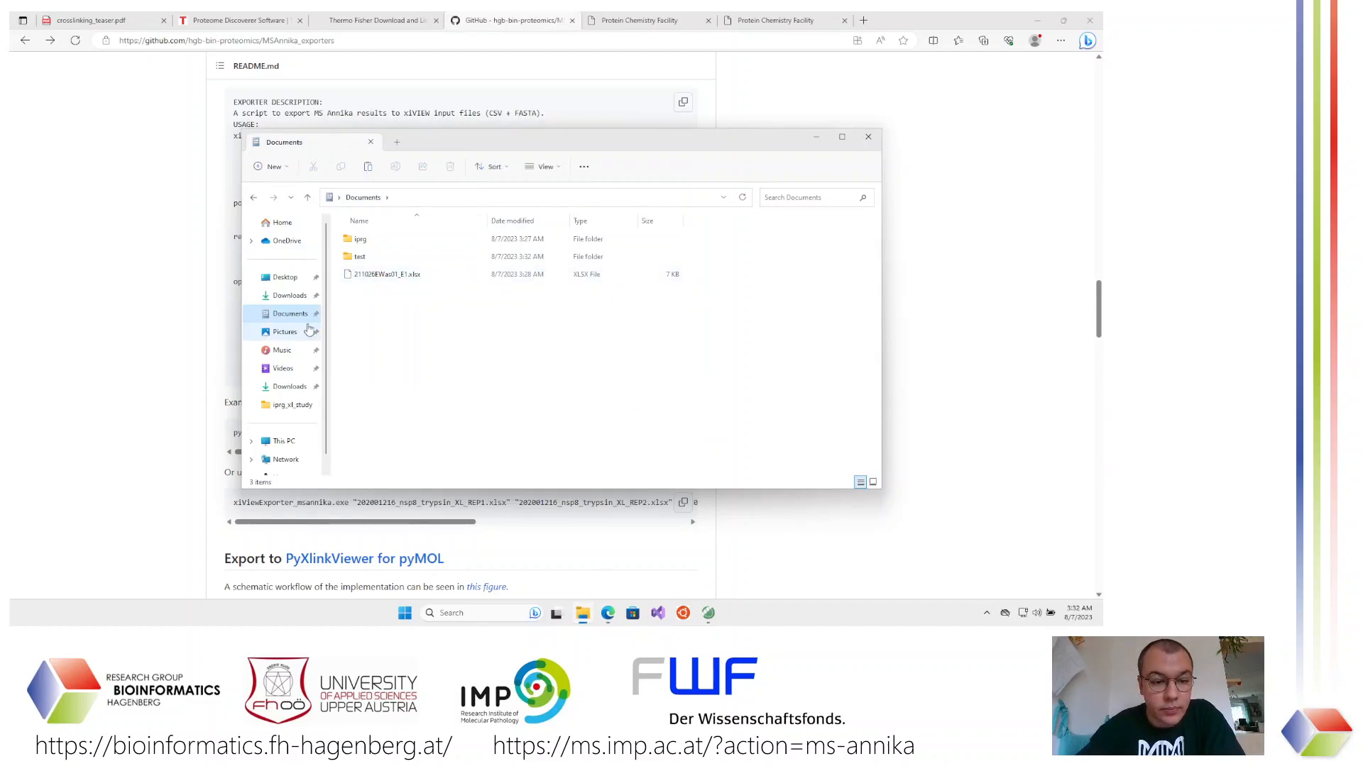
left_click(290, 295)
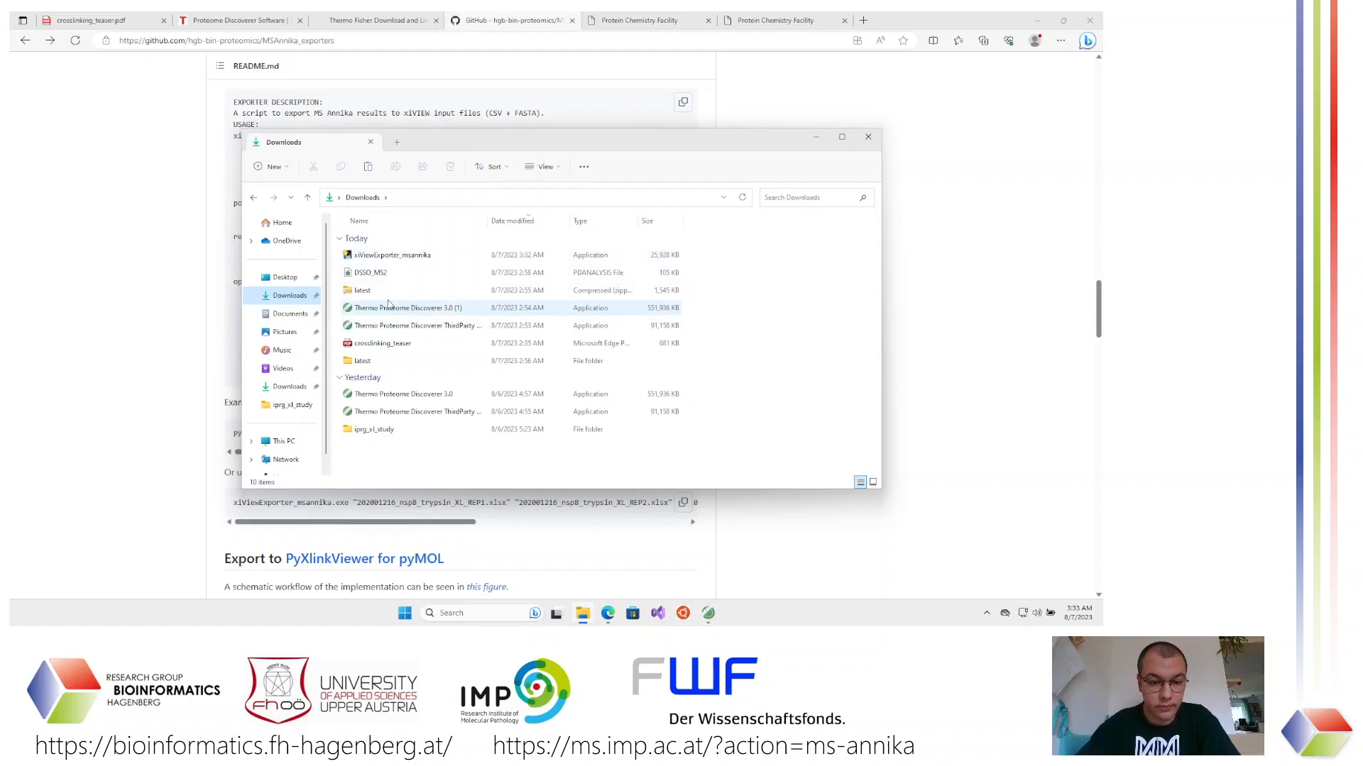
double_click(387, 429)
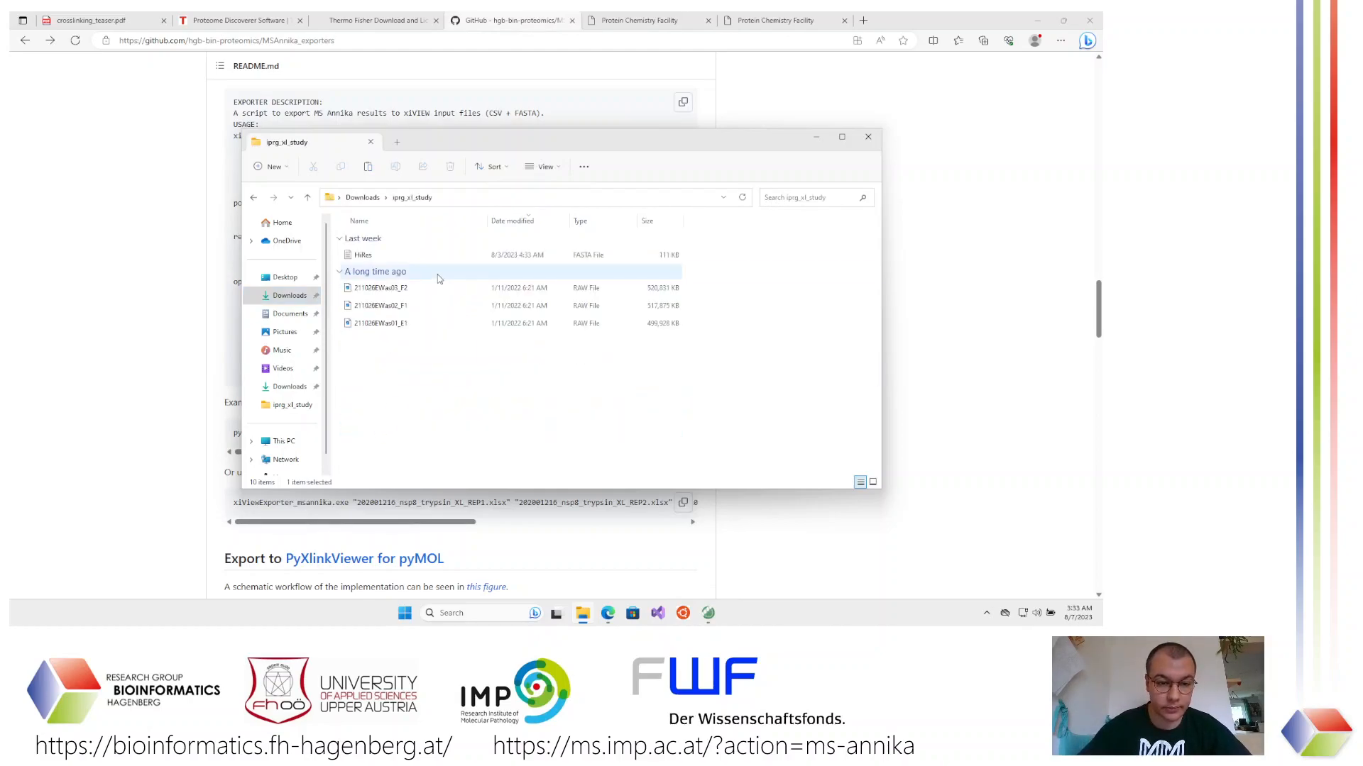
left_click(402, 260)
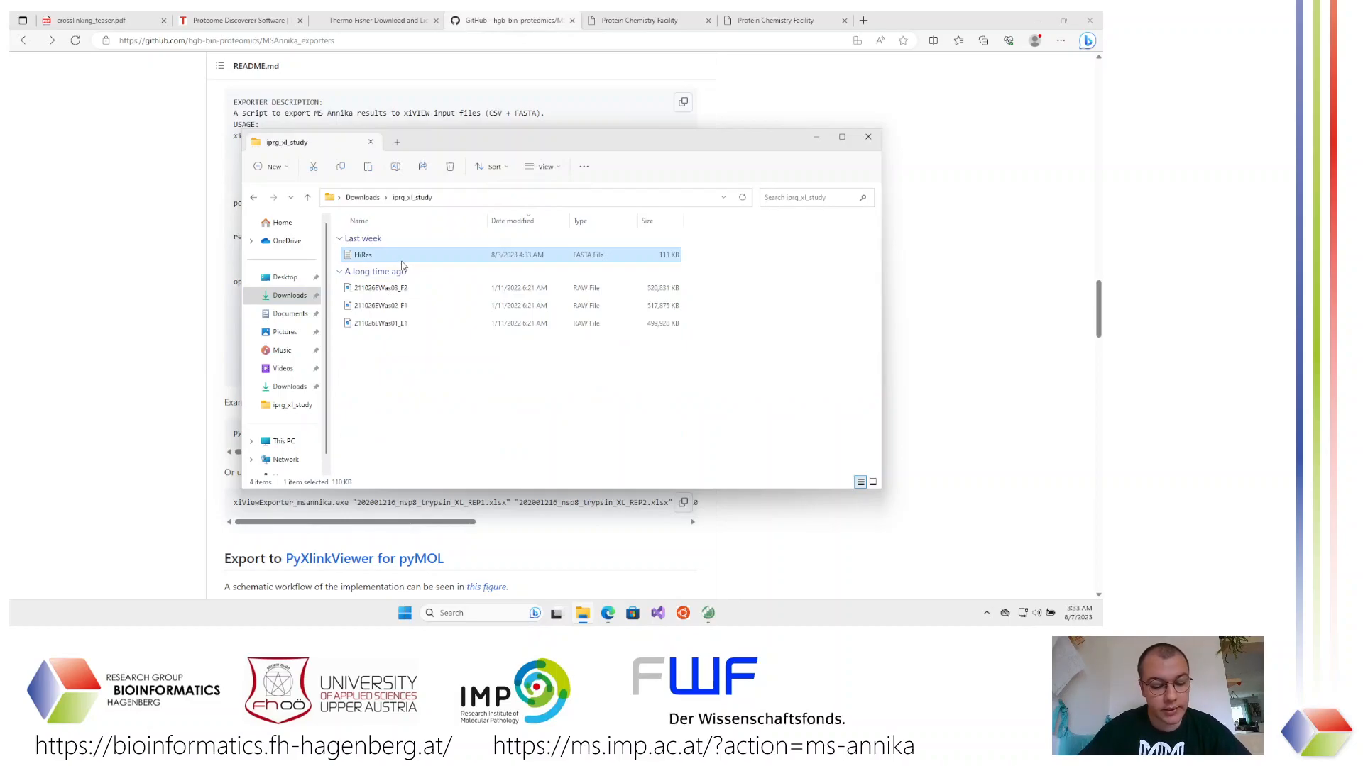
left_click(289, 314)
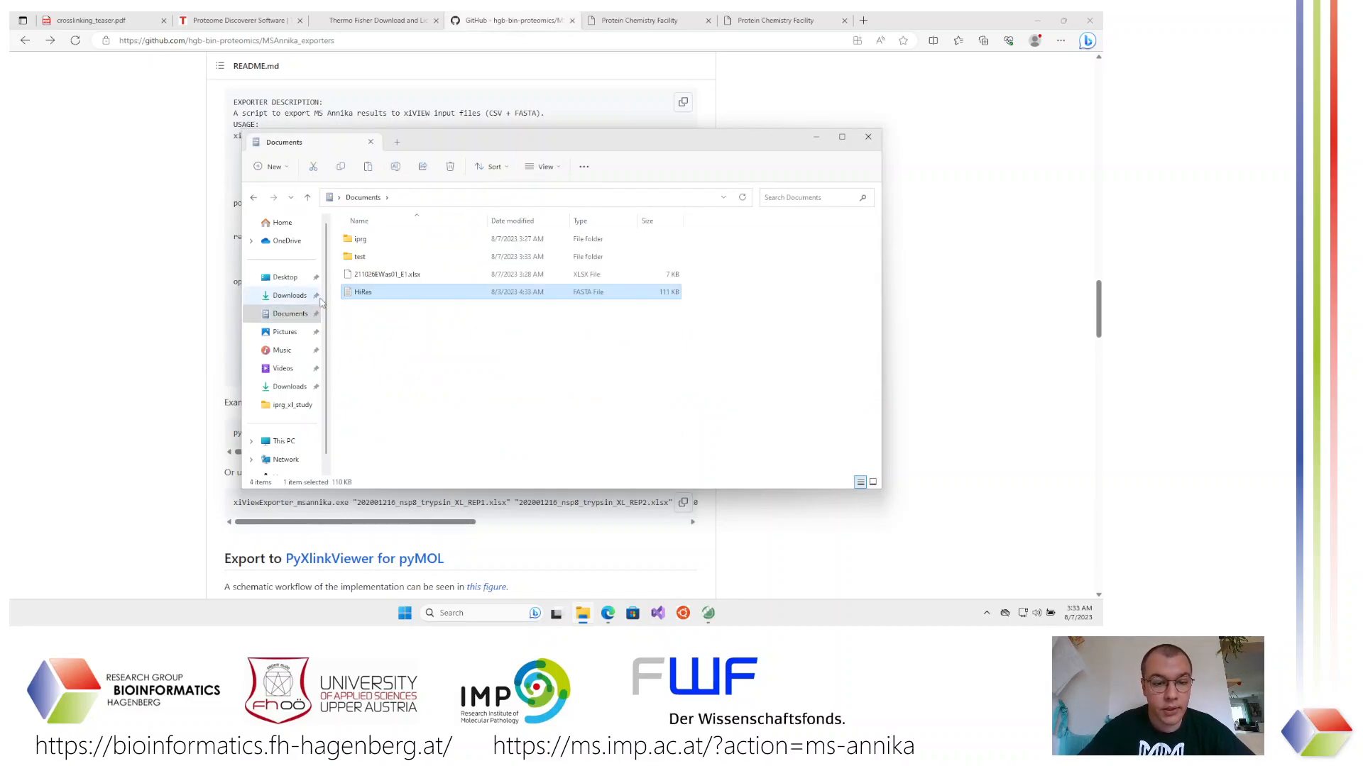
Copy the xiViewExporter_msannika application from the Downloads folder to the Documents folder
left_click(290, 295)
left_click(428, 262)
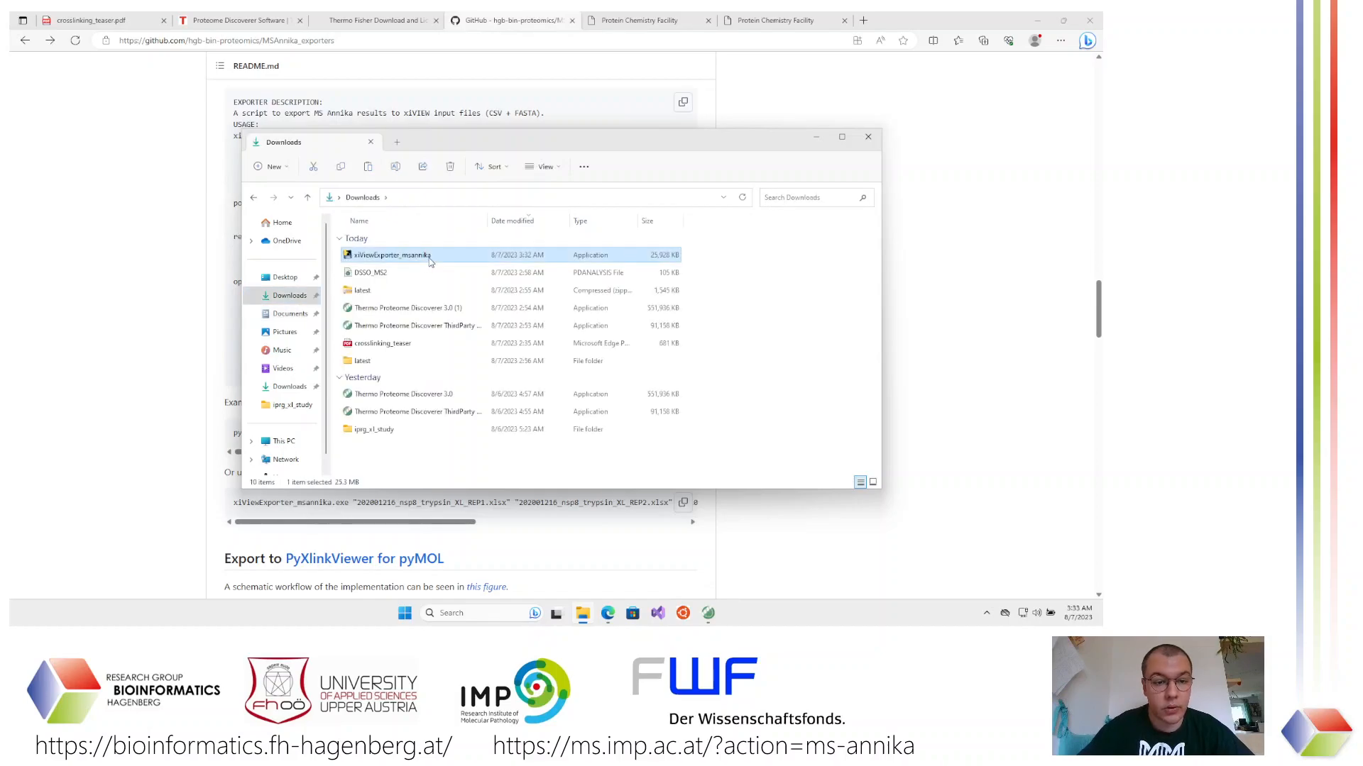
left_click(289, 314)
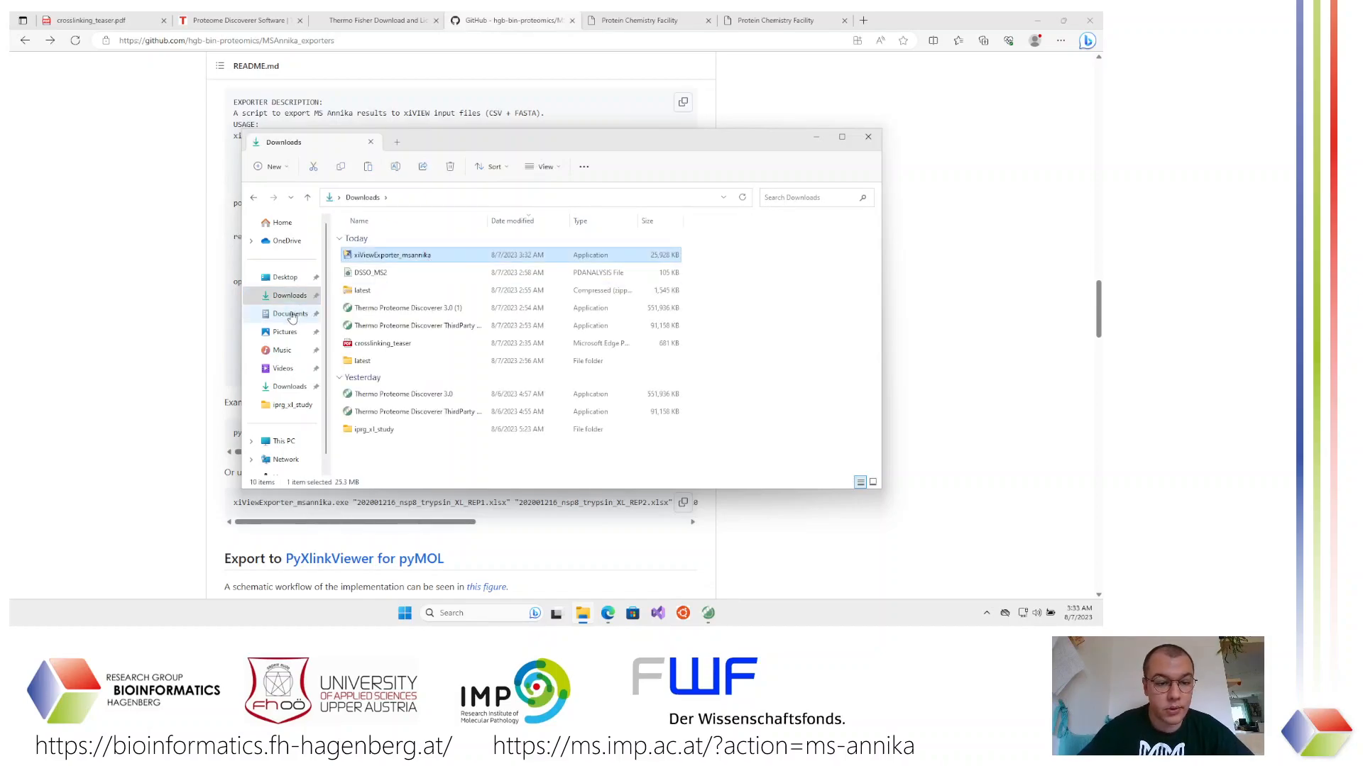
key("ctrl+v")
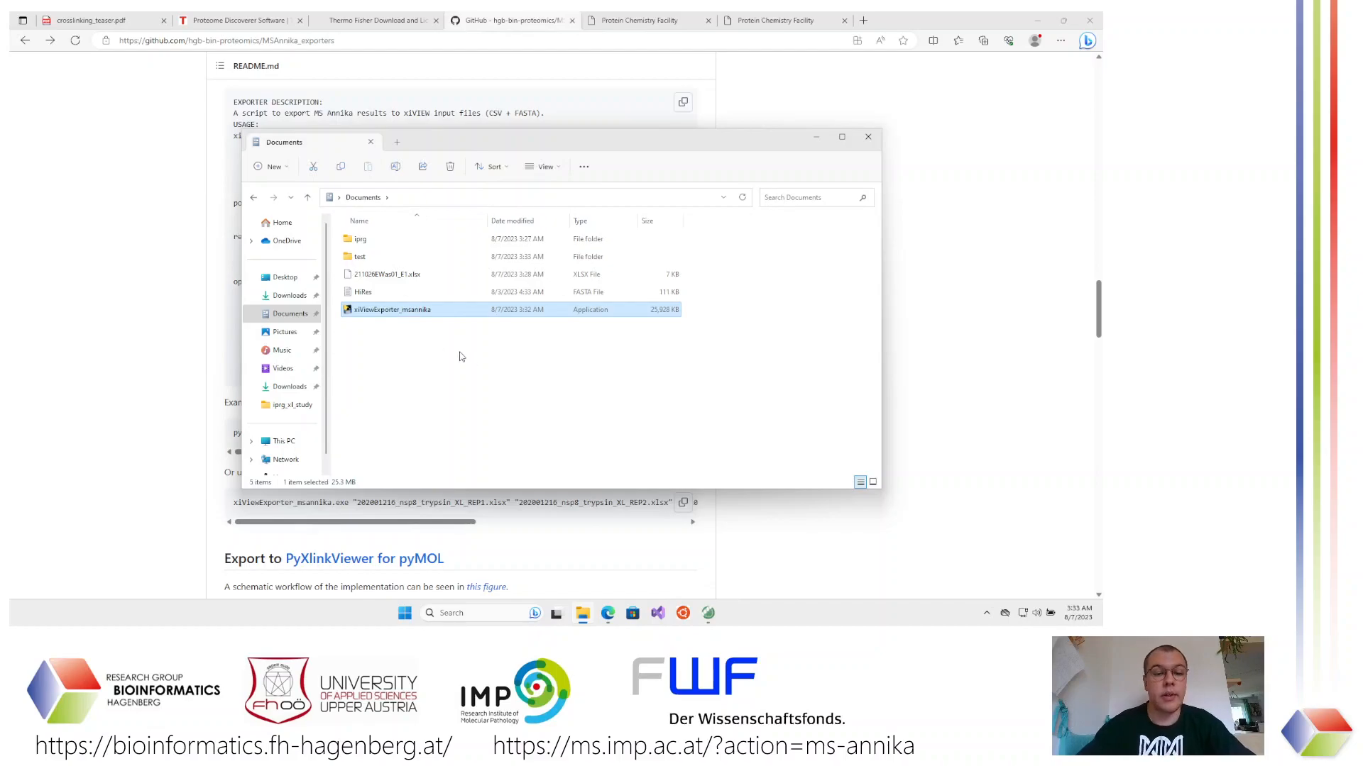
Open the HiRes FASTA file from Documents in Notepad and reduce its content to only the EWas01 Androgen receptor entry
left_click(408, 293)
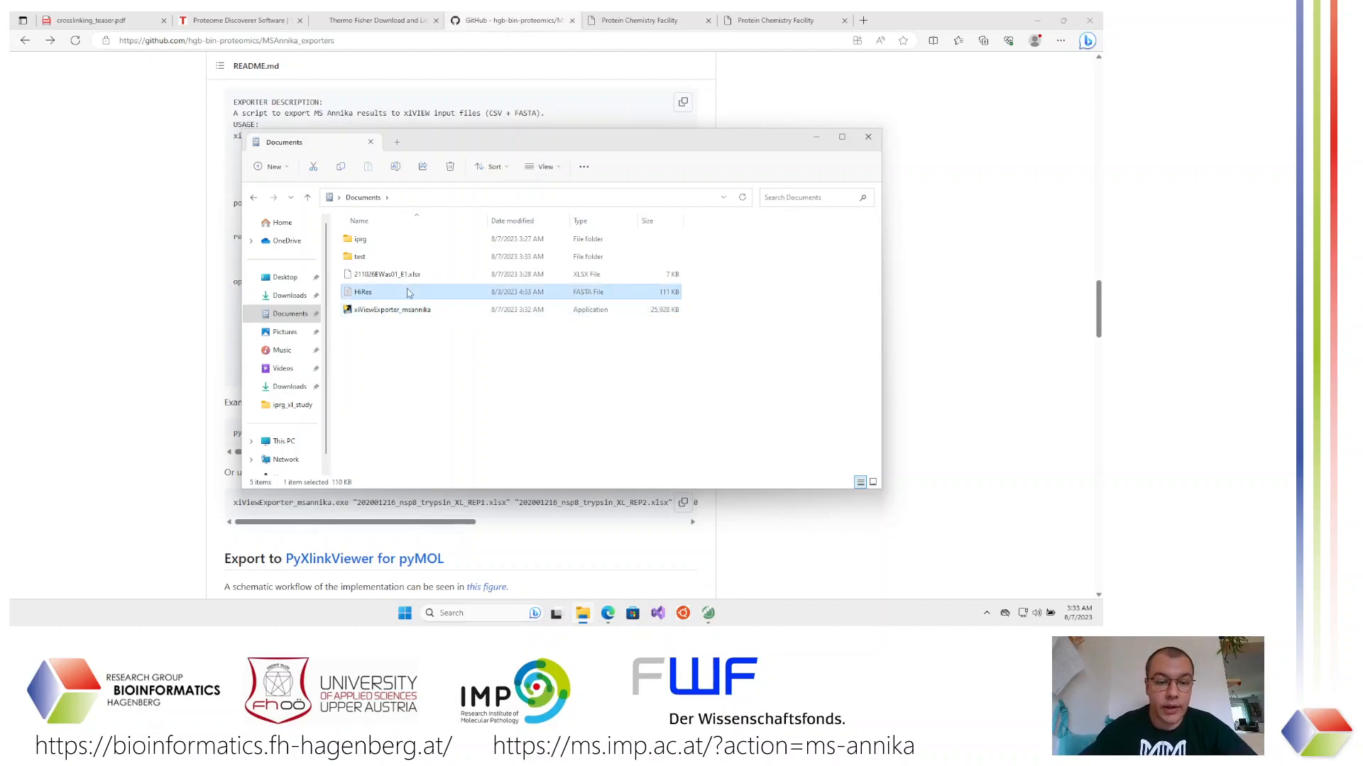
double_click(408, 293)
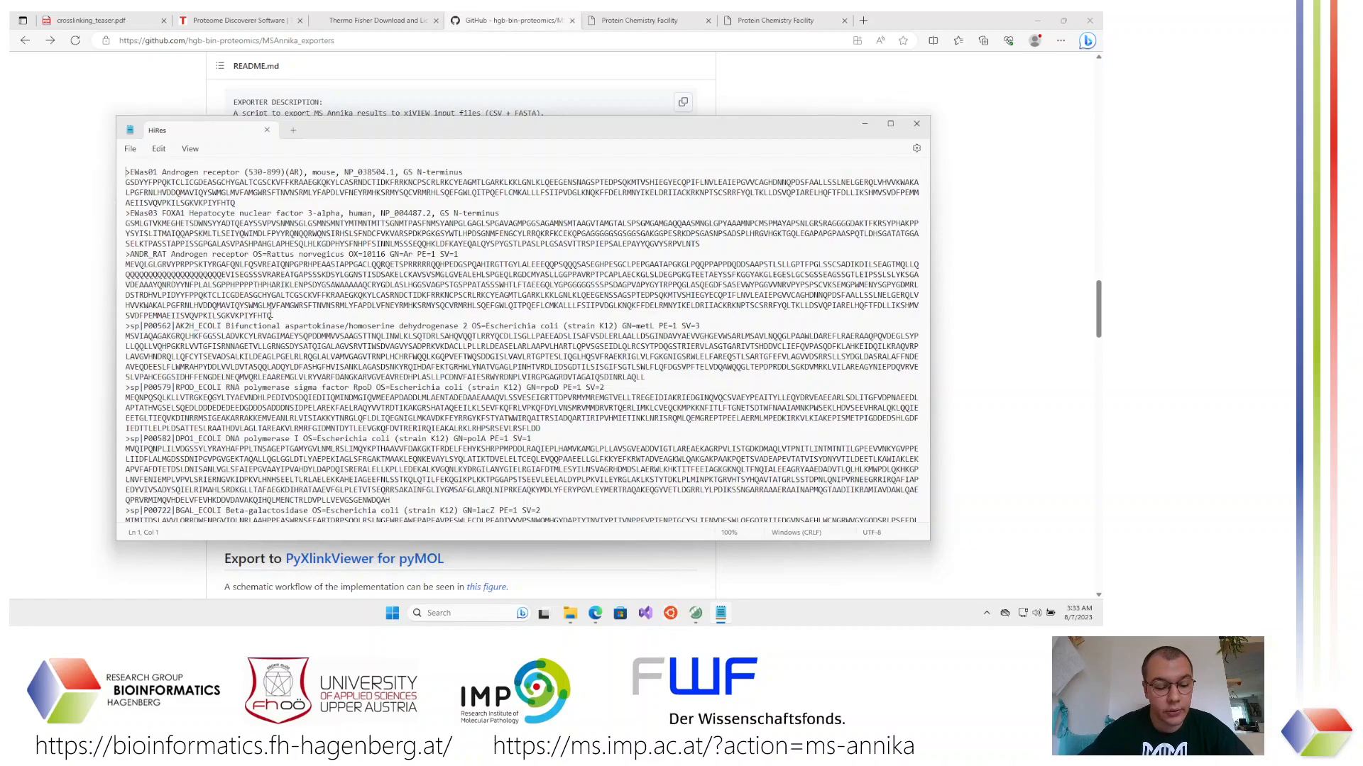
key("ctrl+a")
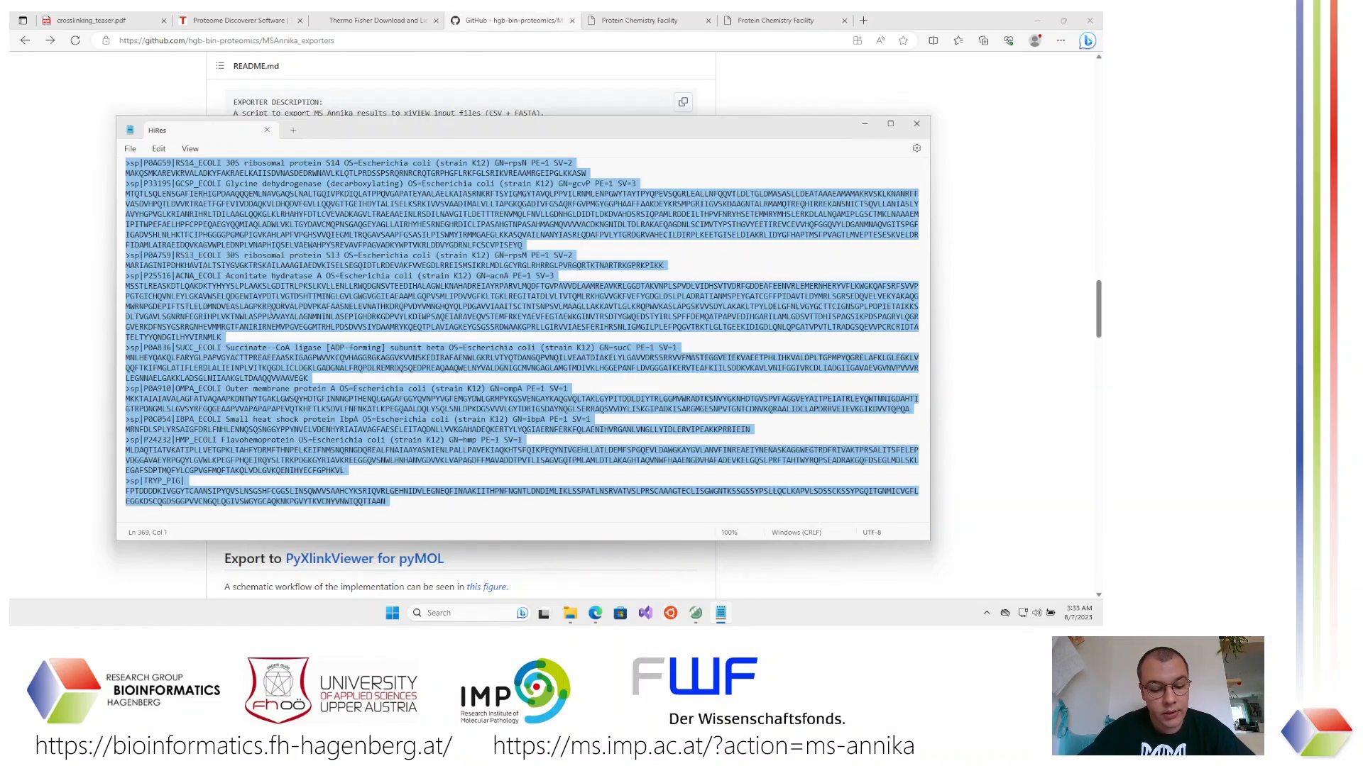
scroll(270, 313, "up", 20)
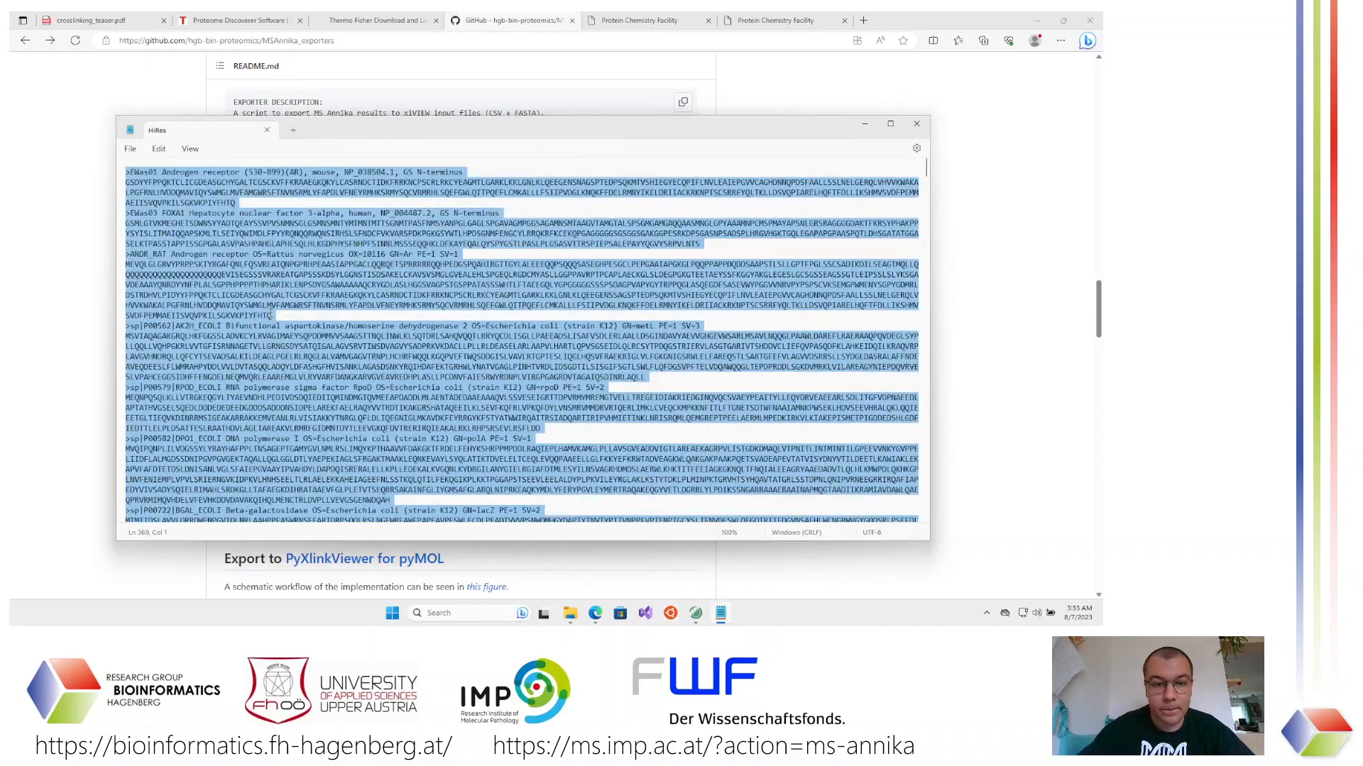
left_click_drag(242, 205, 121, 183)
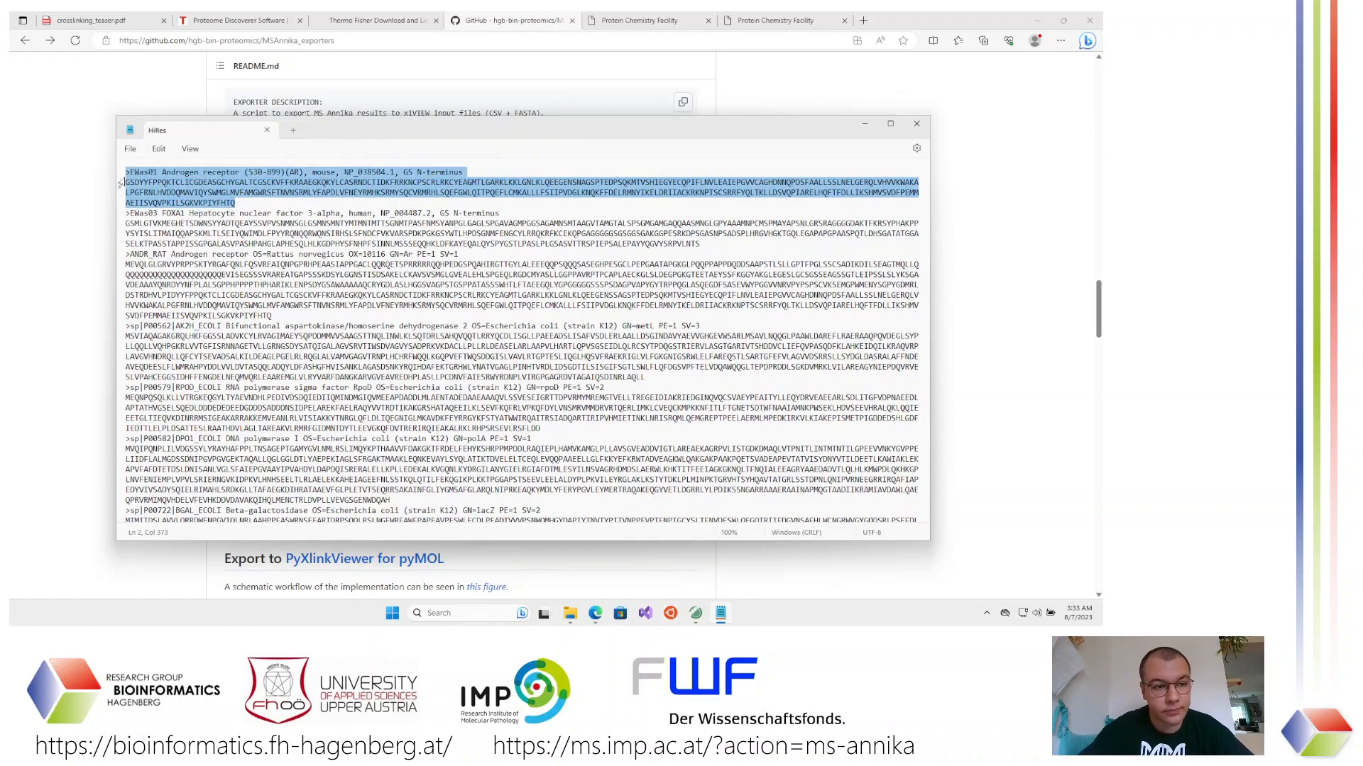
left_click(276, 237)
key("ctrl+a")
key("ctrl+c")
key("Delete")
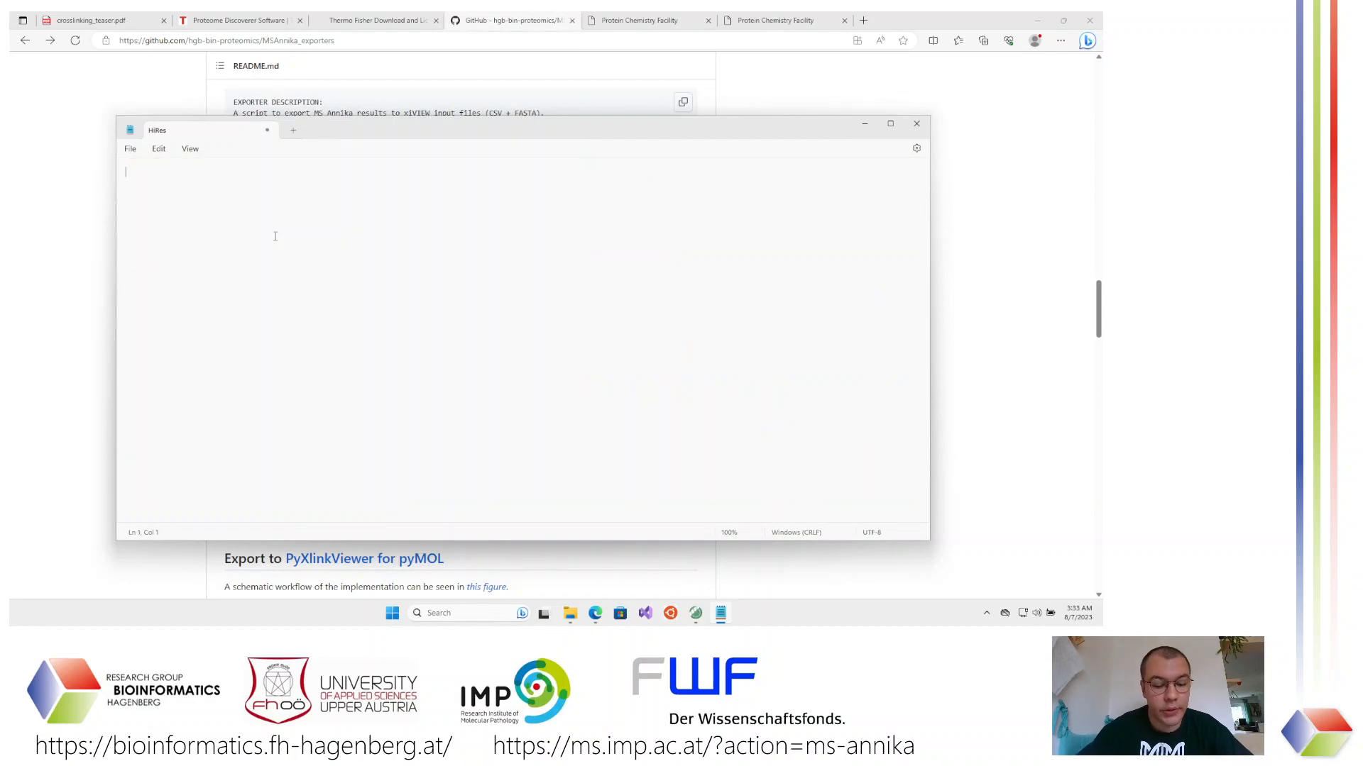
key("ctrl+v")
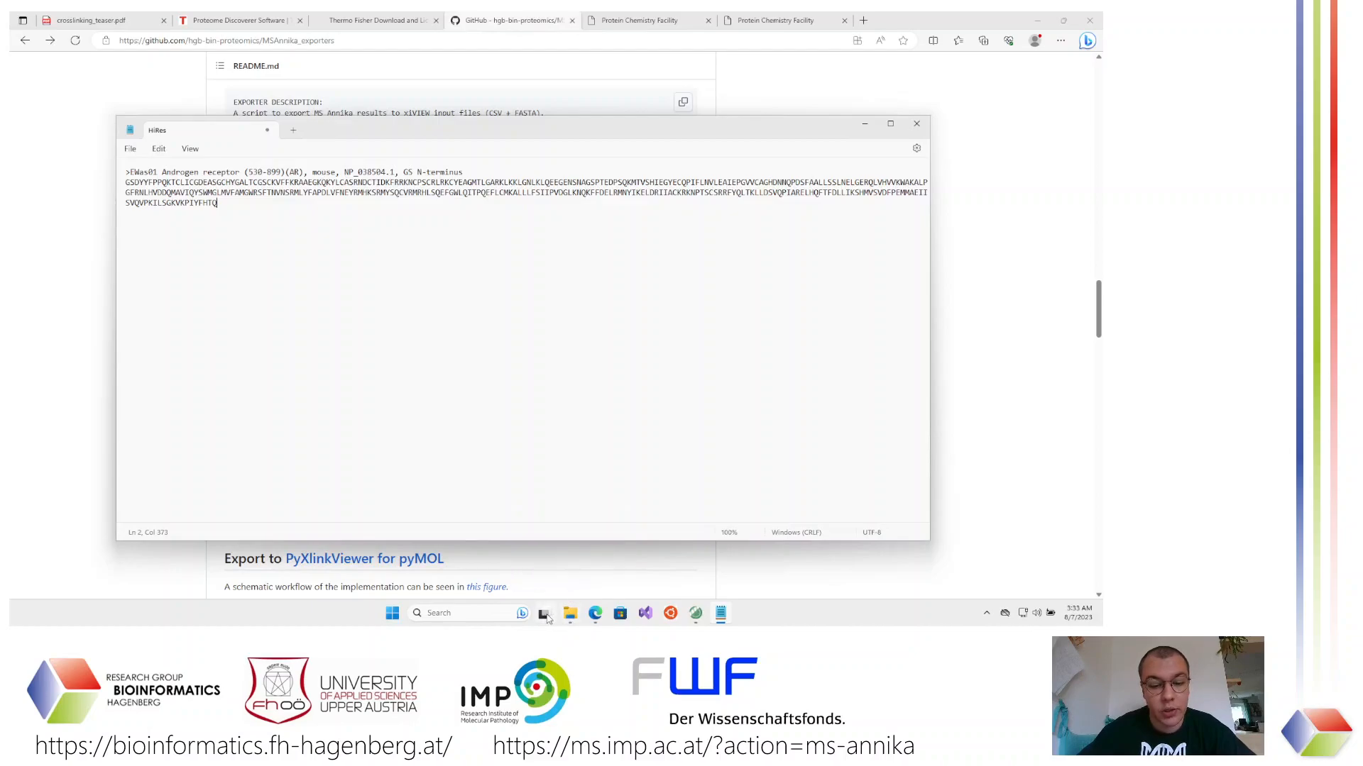
Switch back to the browser and look up the FASTA header format in the README's FASTA requirements section
left_click(76, 366)
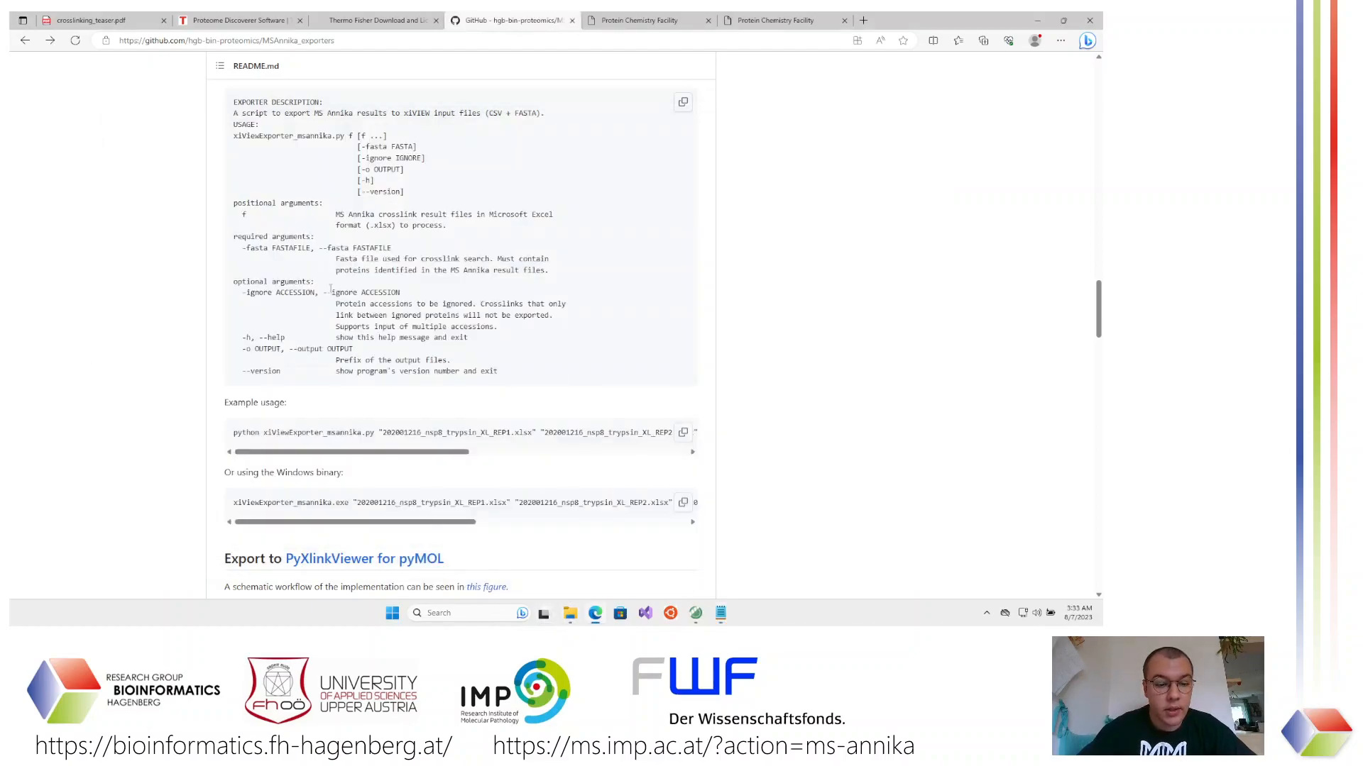
scroll(331, 287, "up", 12)
scroll(331, 287, "up", 8)
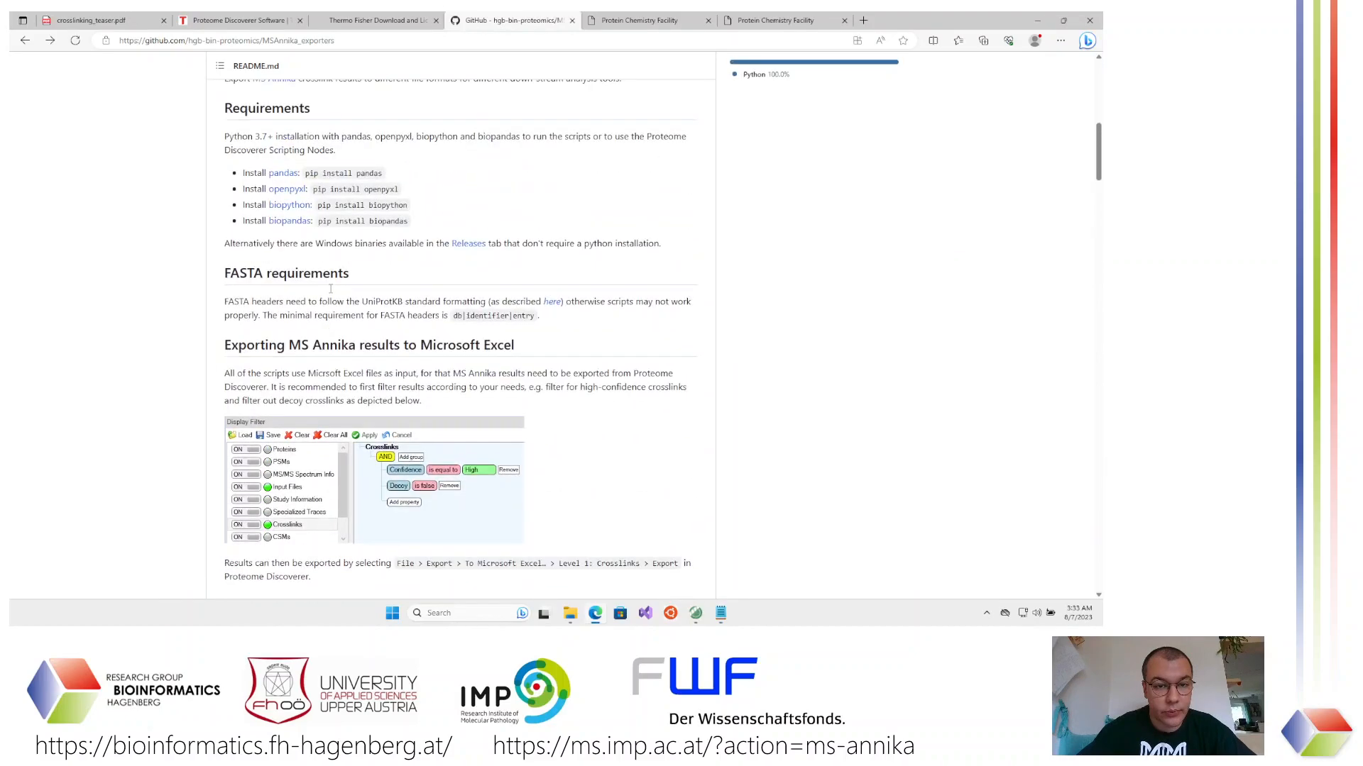
scroll(331, 294, "down", 2)
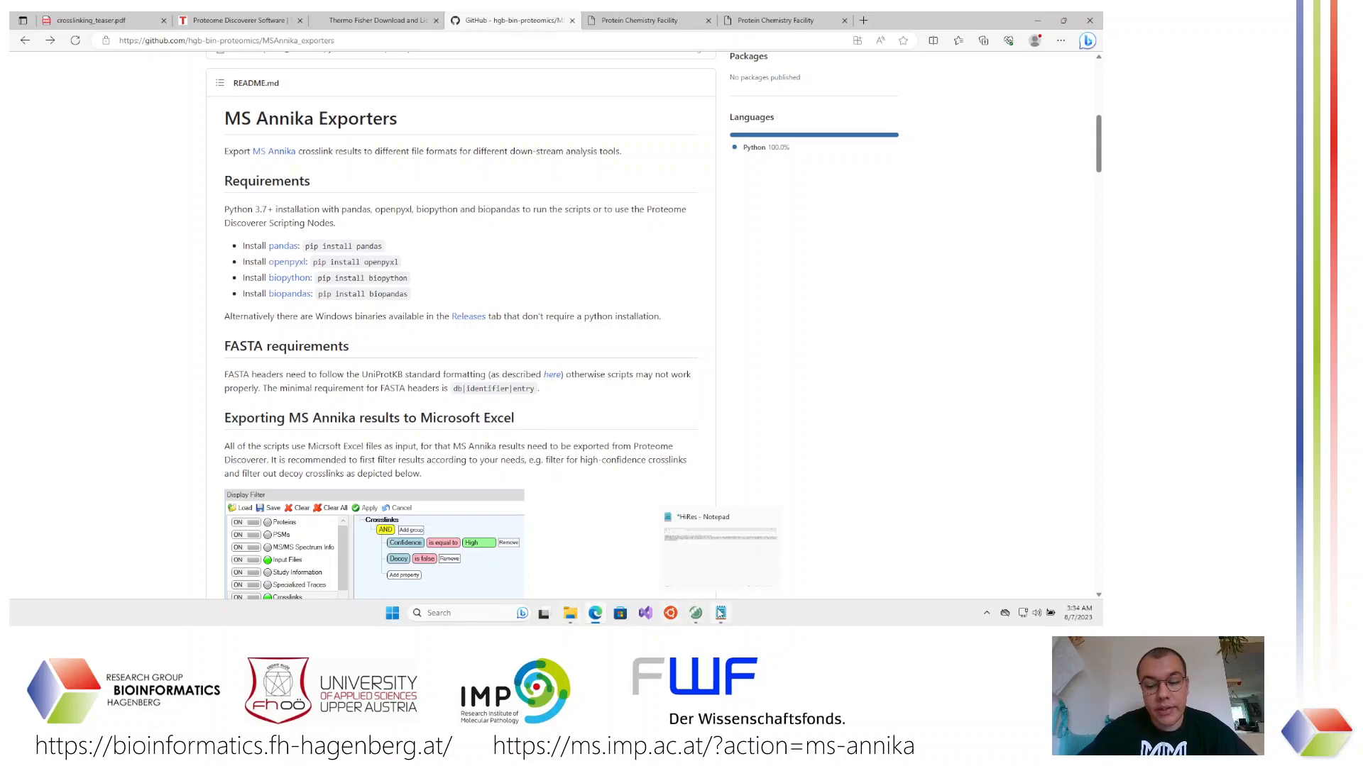
Return to the HiRes file in Notepad and insert "db" directly after the > of the EWas01 header
left_click(721, 613)
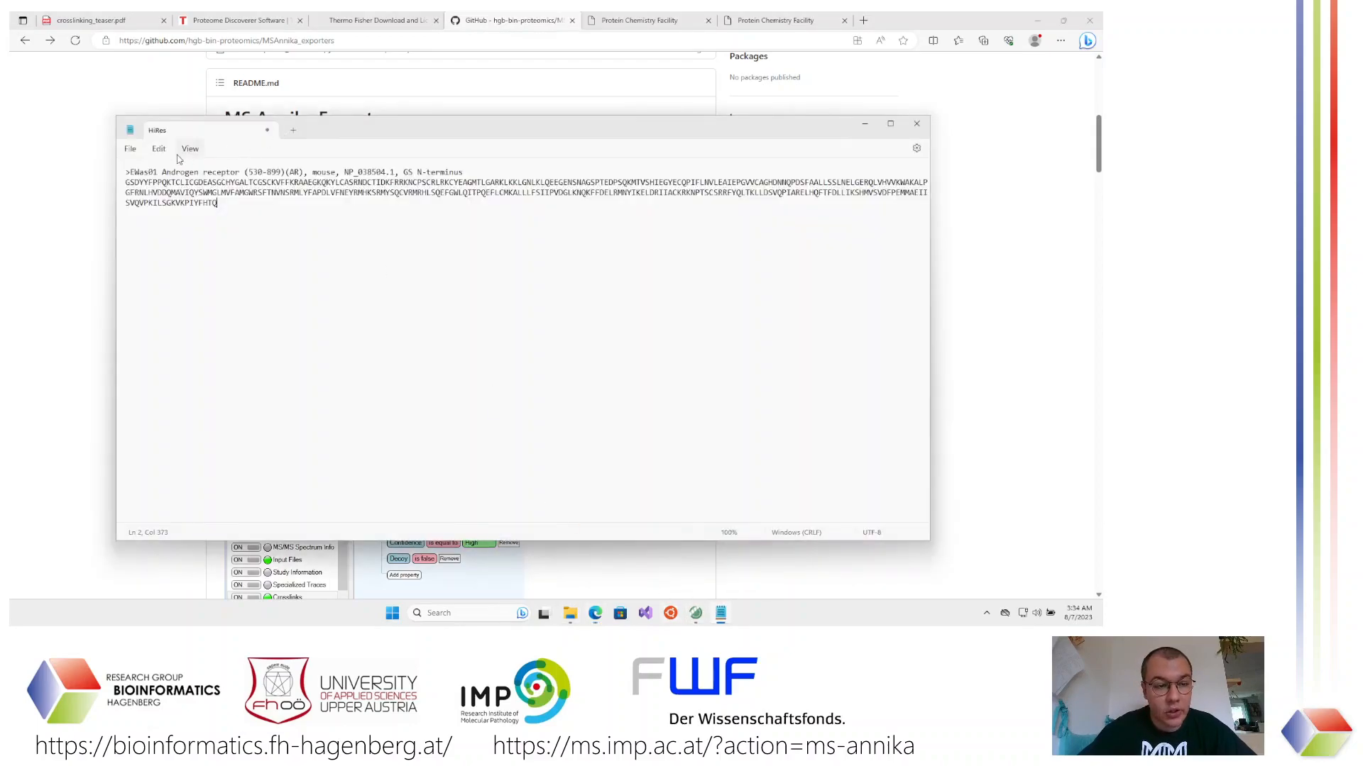
left_click(130, 173)
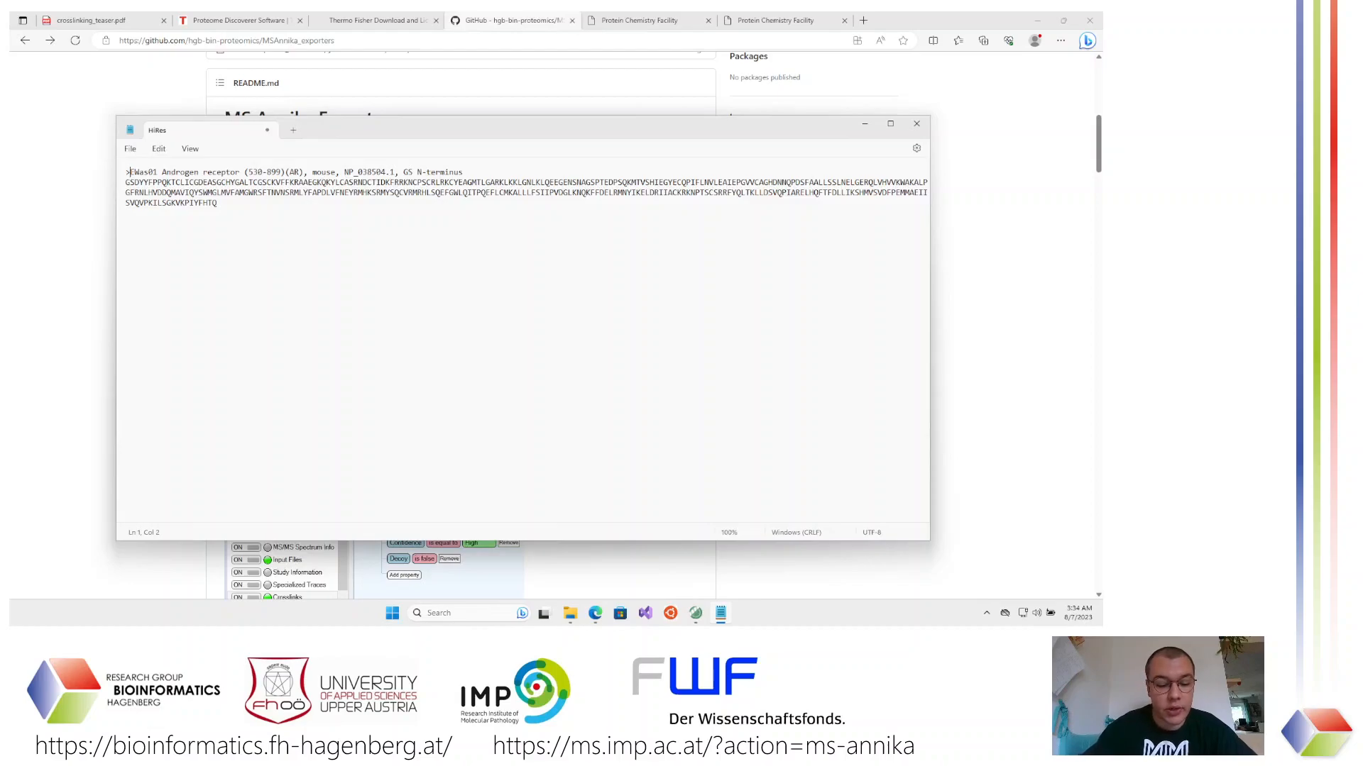
type("db")
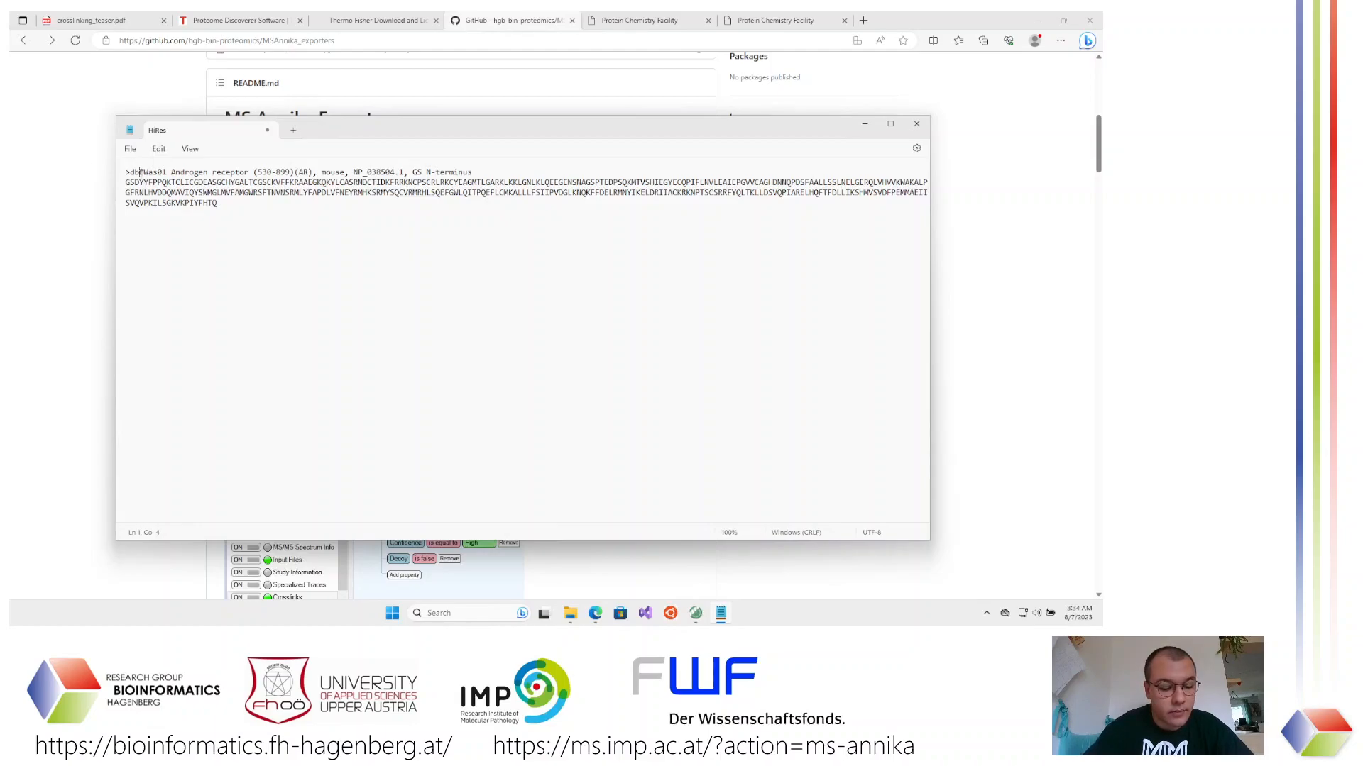
key("alt")
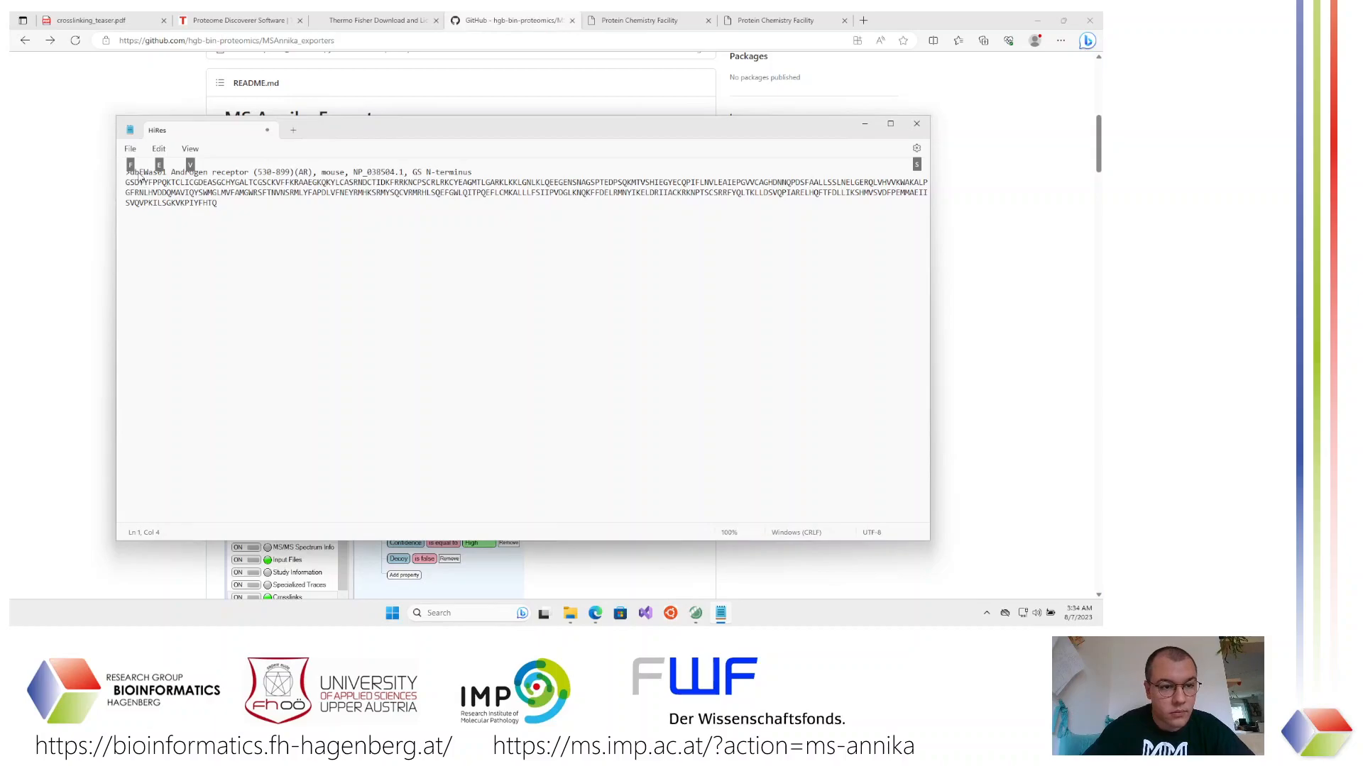
key("alt")
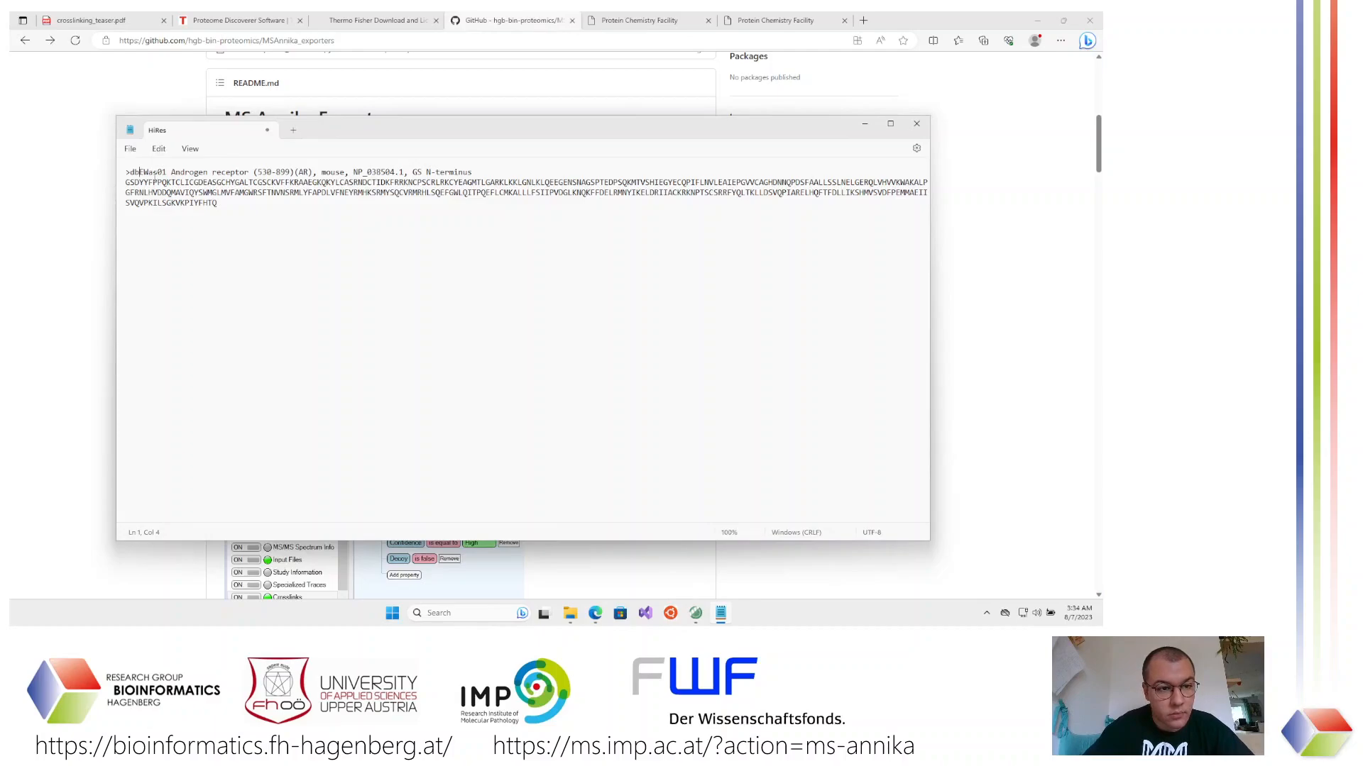
key("Right")
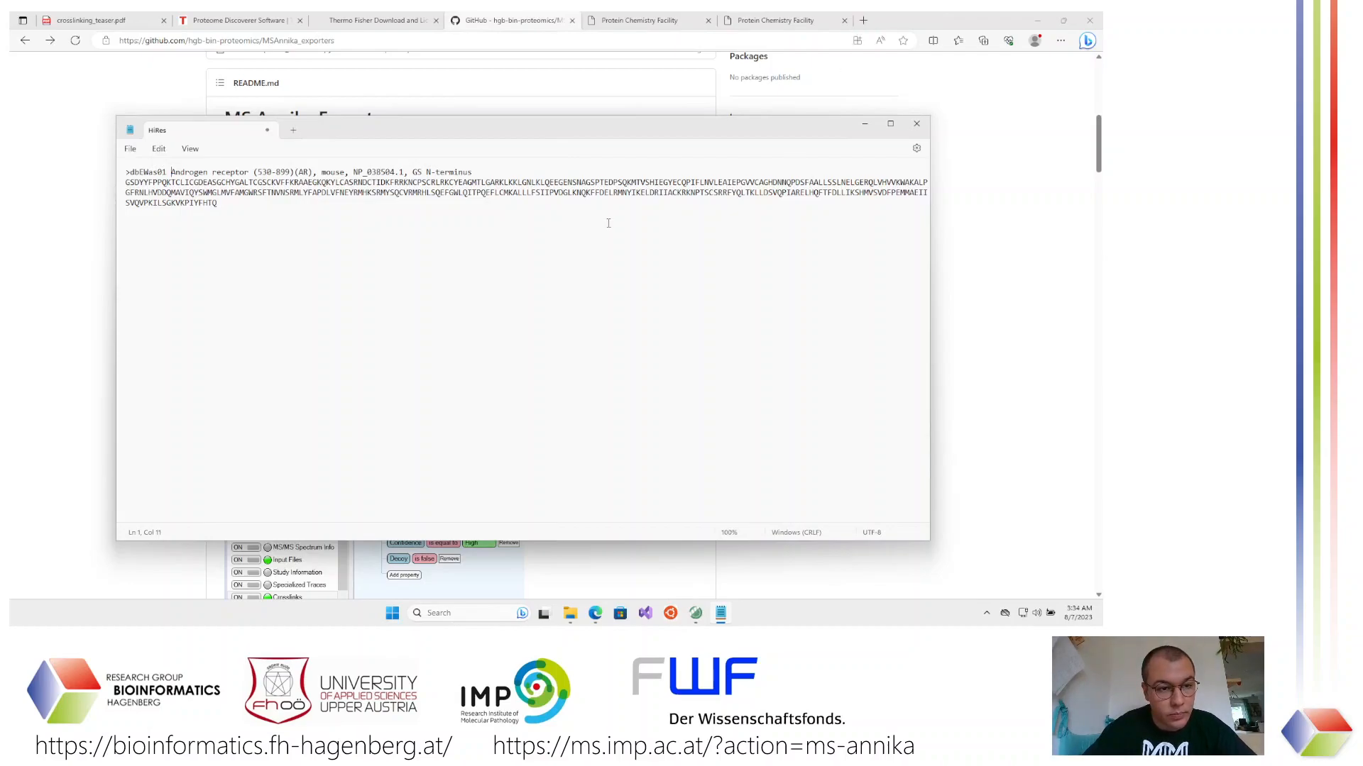
left_click(139, 171)
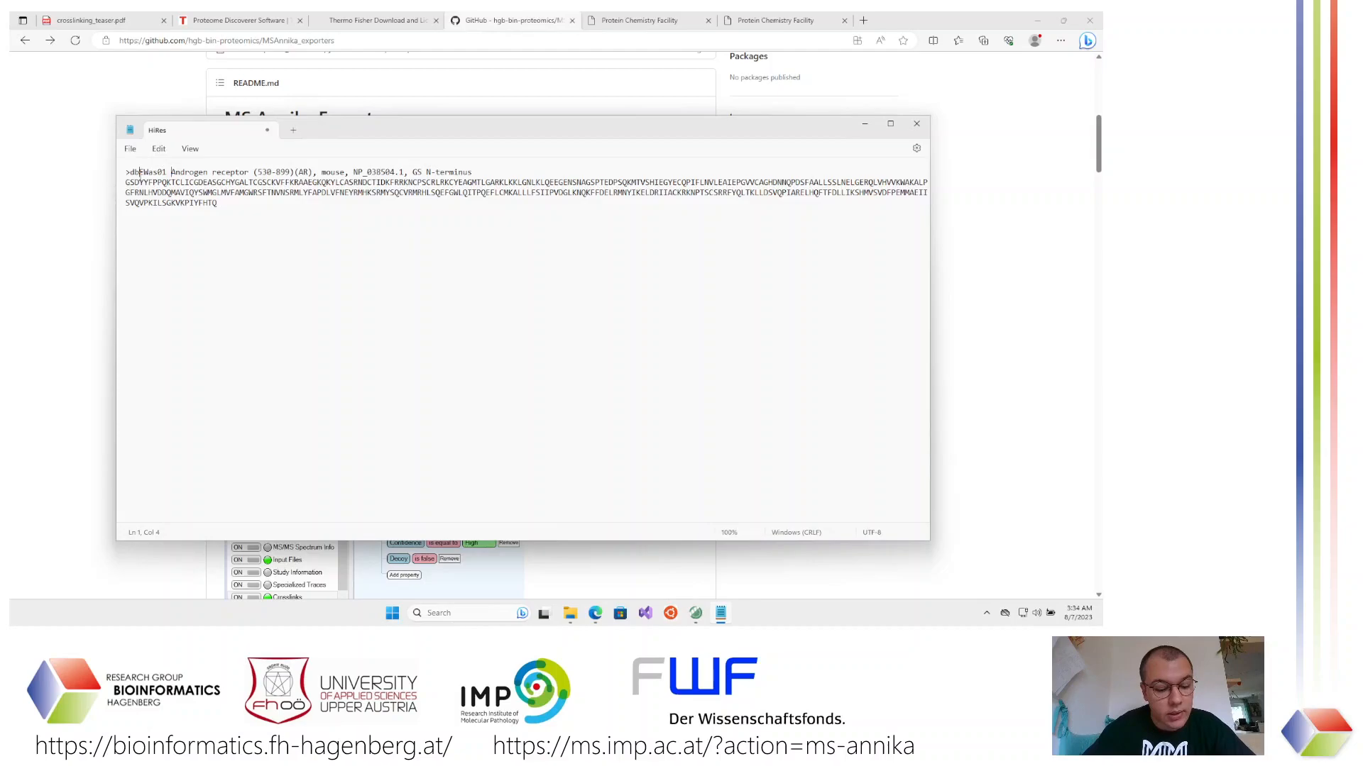
key("alt")
key("alt")
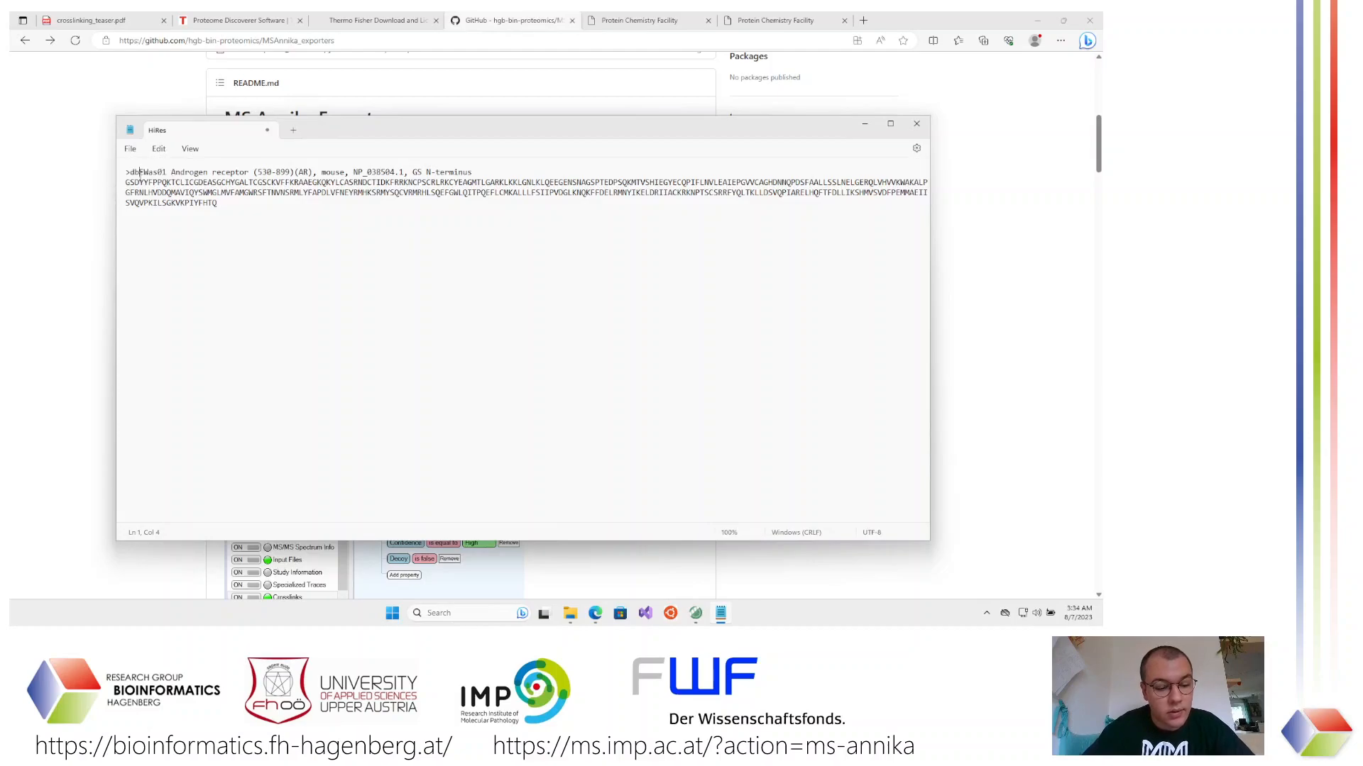
Switch to the browser and open google.at in a new tab
left_click(865, 20)
type("pi")
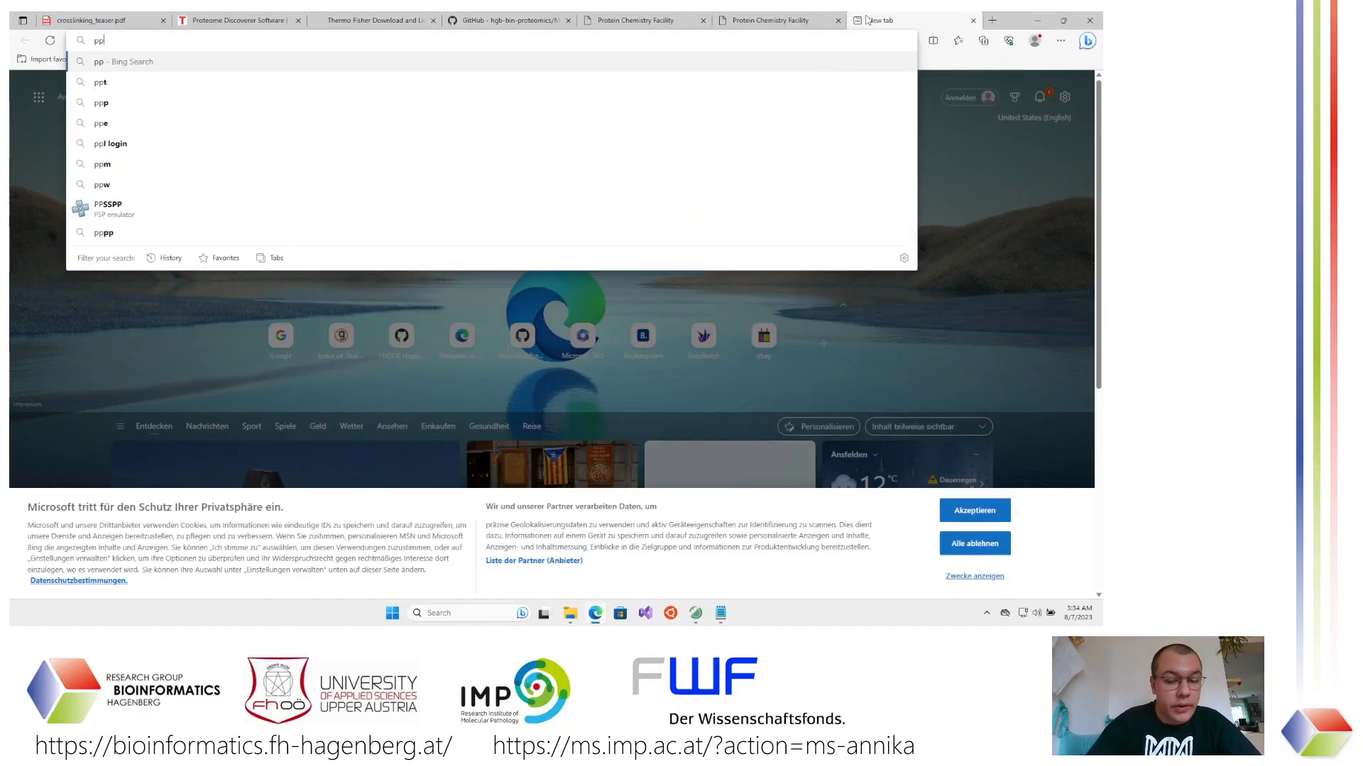
key("BackSpace")
key("BackSpace")
type("gog")
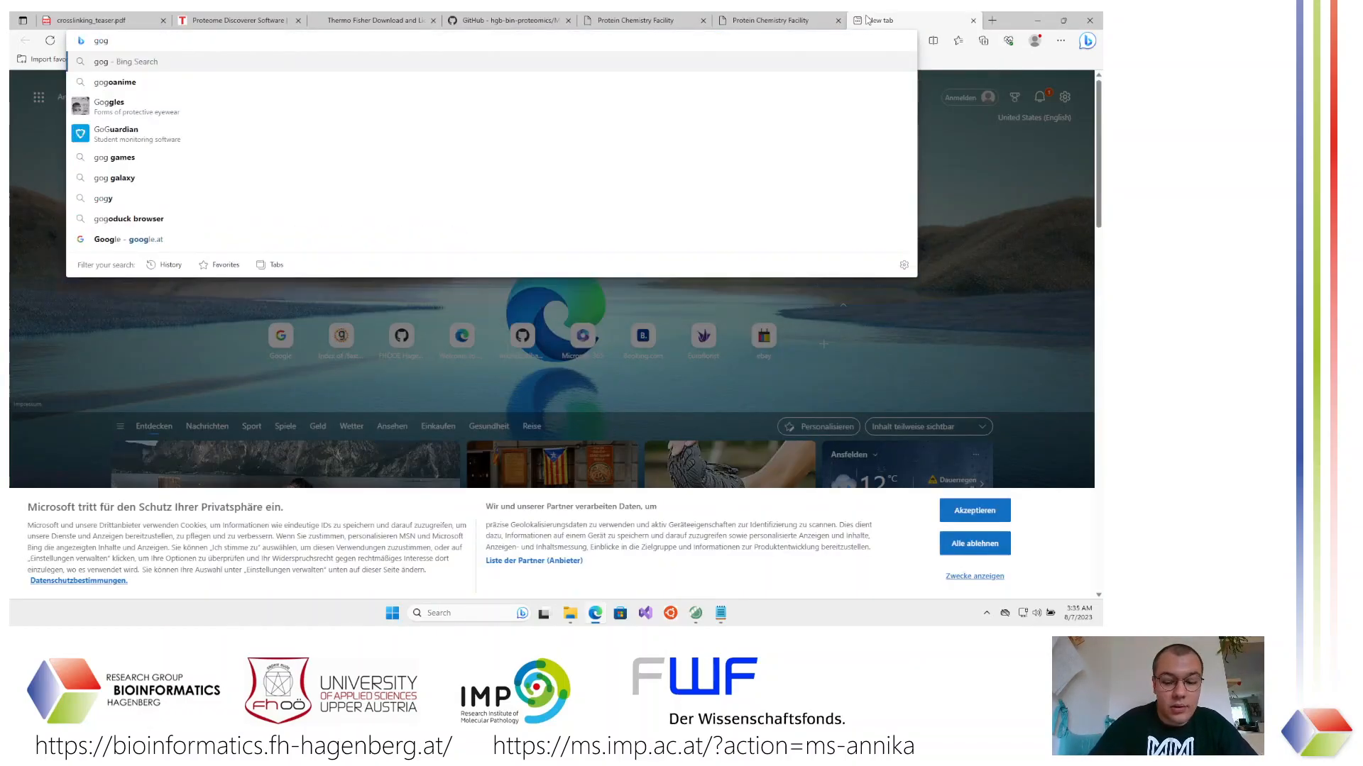
key("BackSpace")
type("ogle.at")
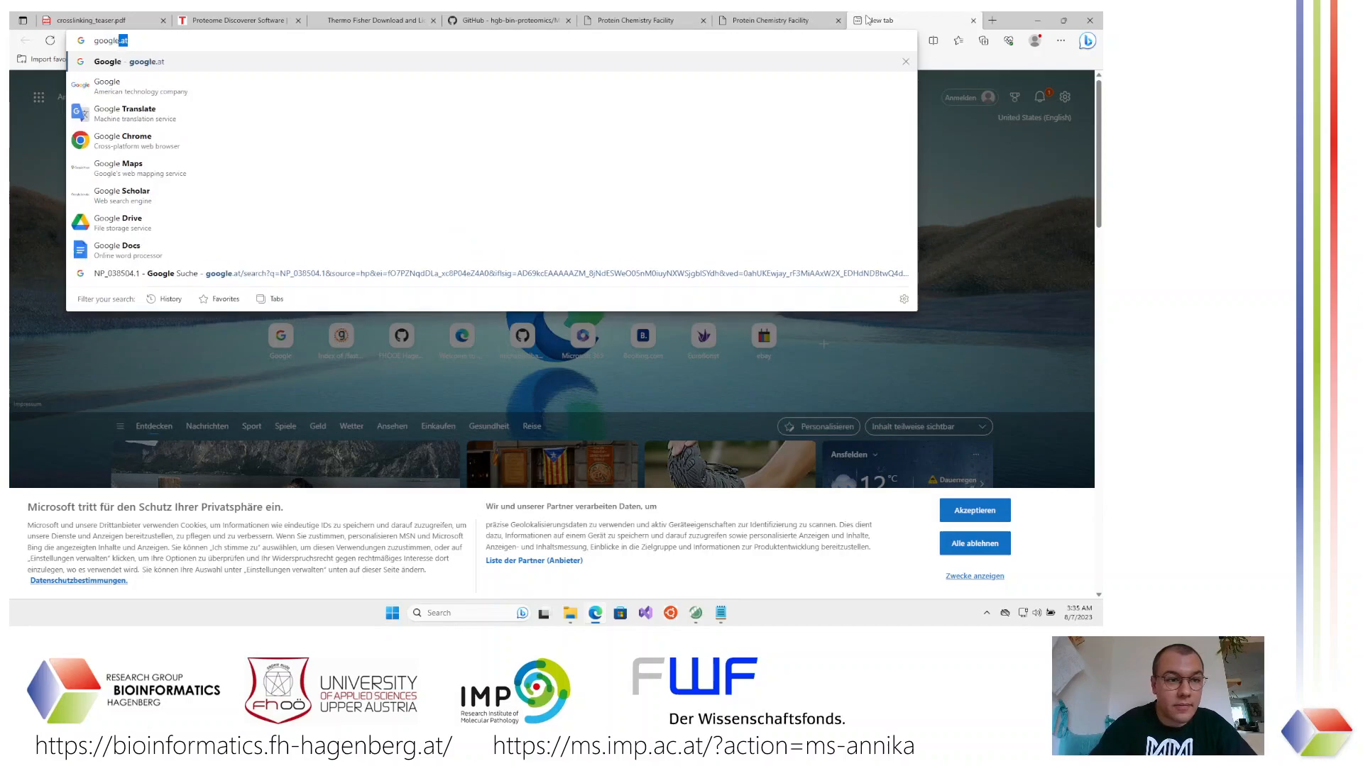
key("Return")
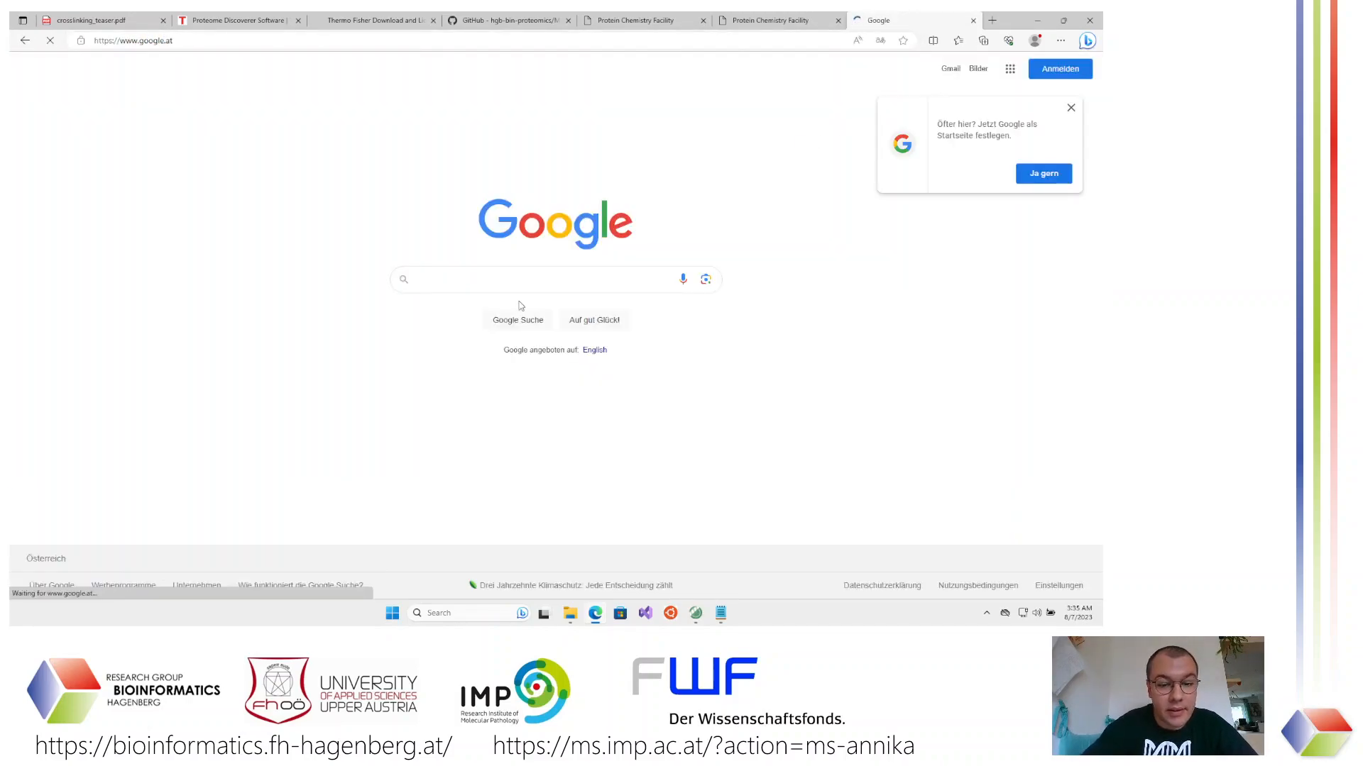
Search Google for "pipe symbol" and copy the | character from the result text
type("pipe ")
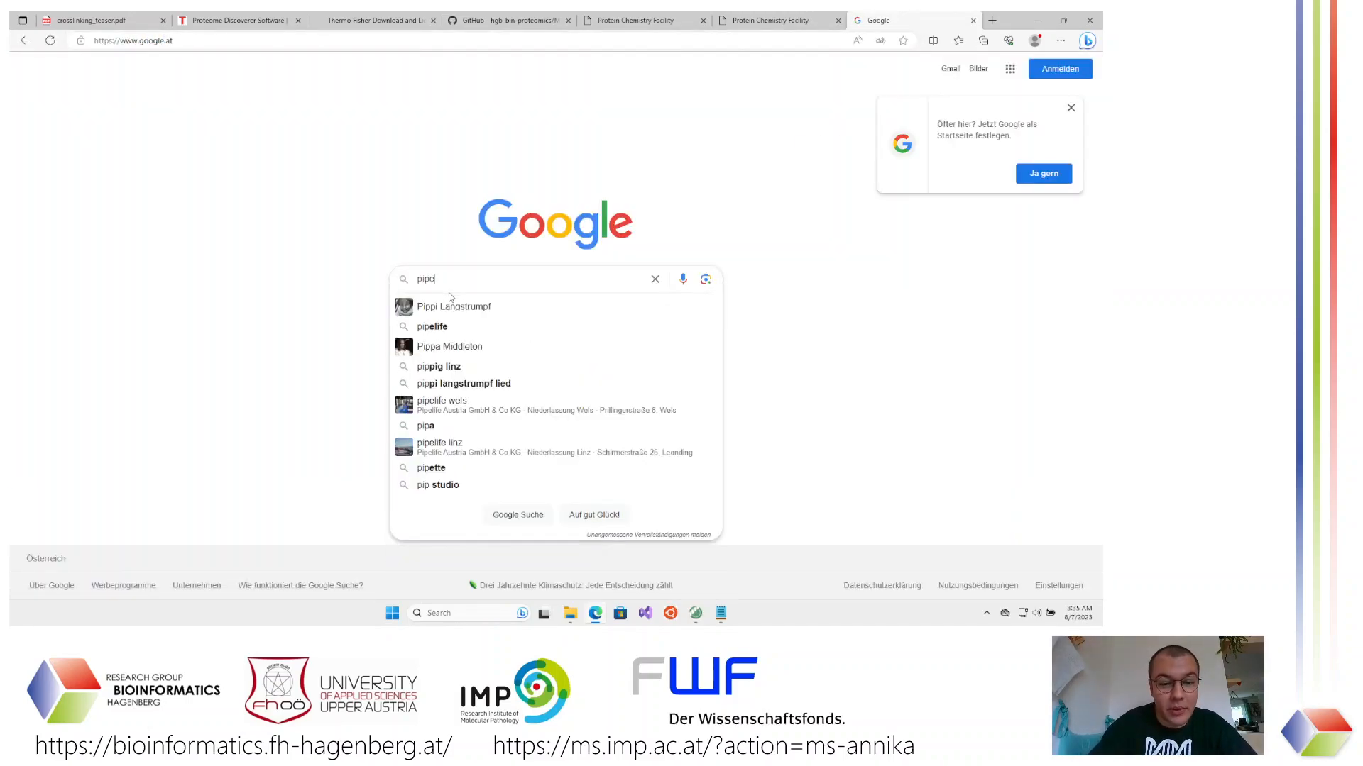
type("symbol")
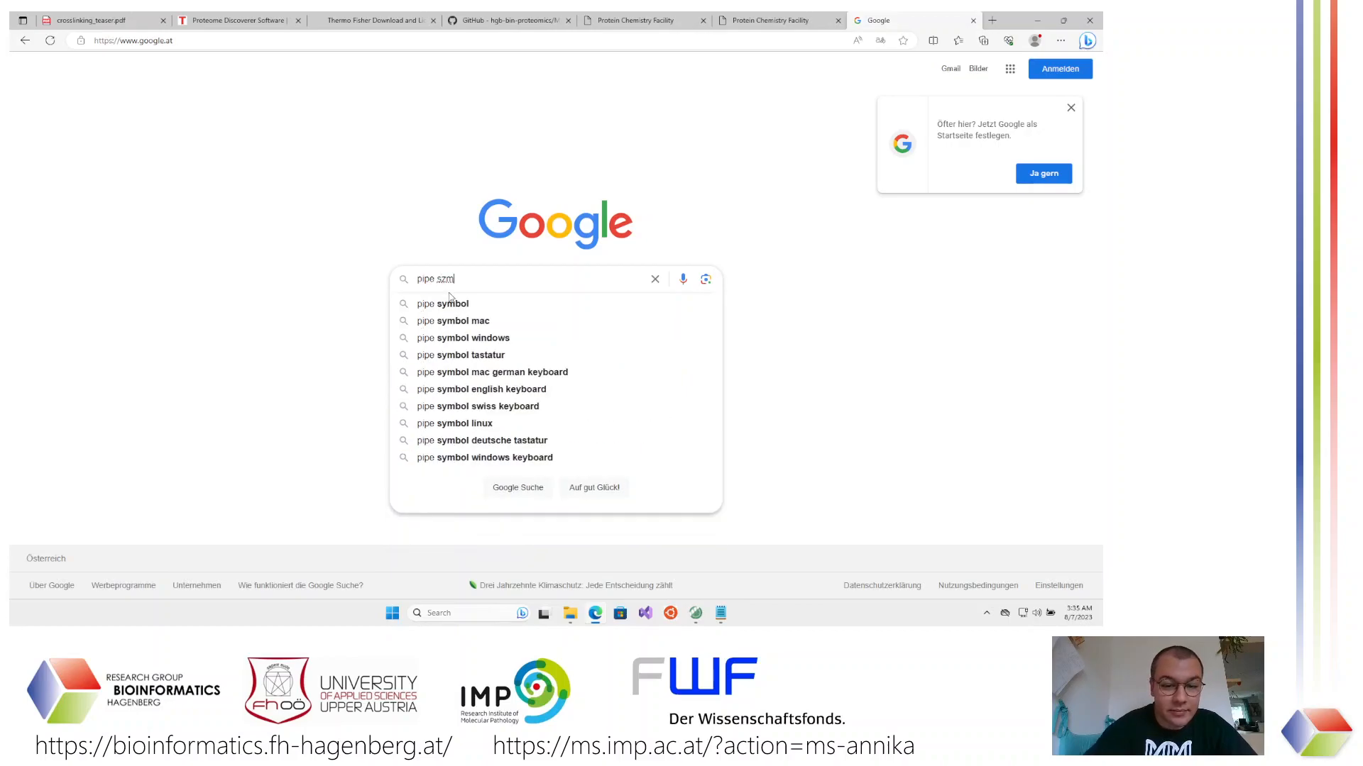
key("Return")
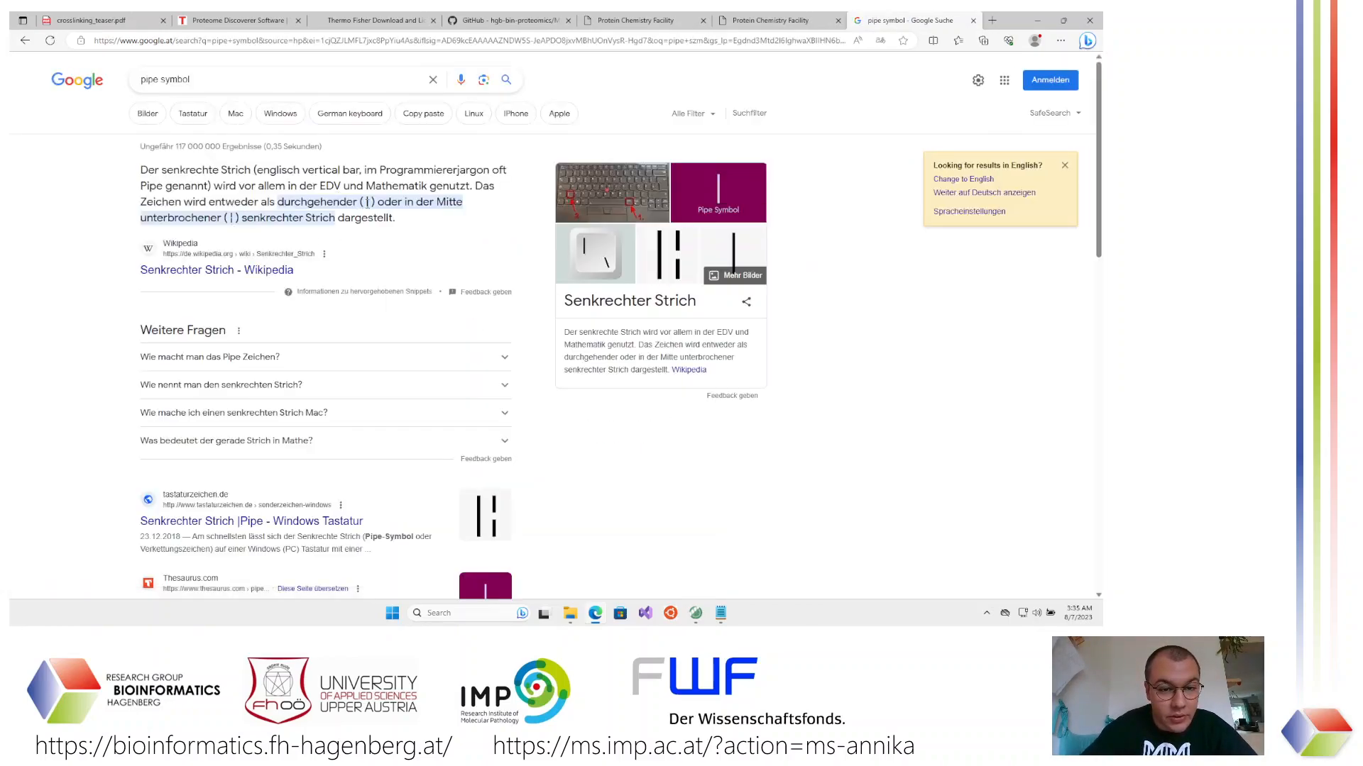
double_click(367, 203)
key("ctrl+c")
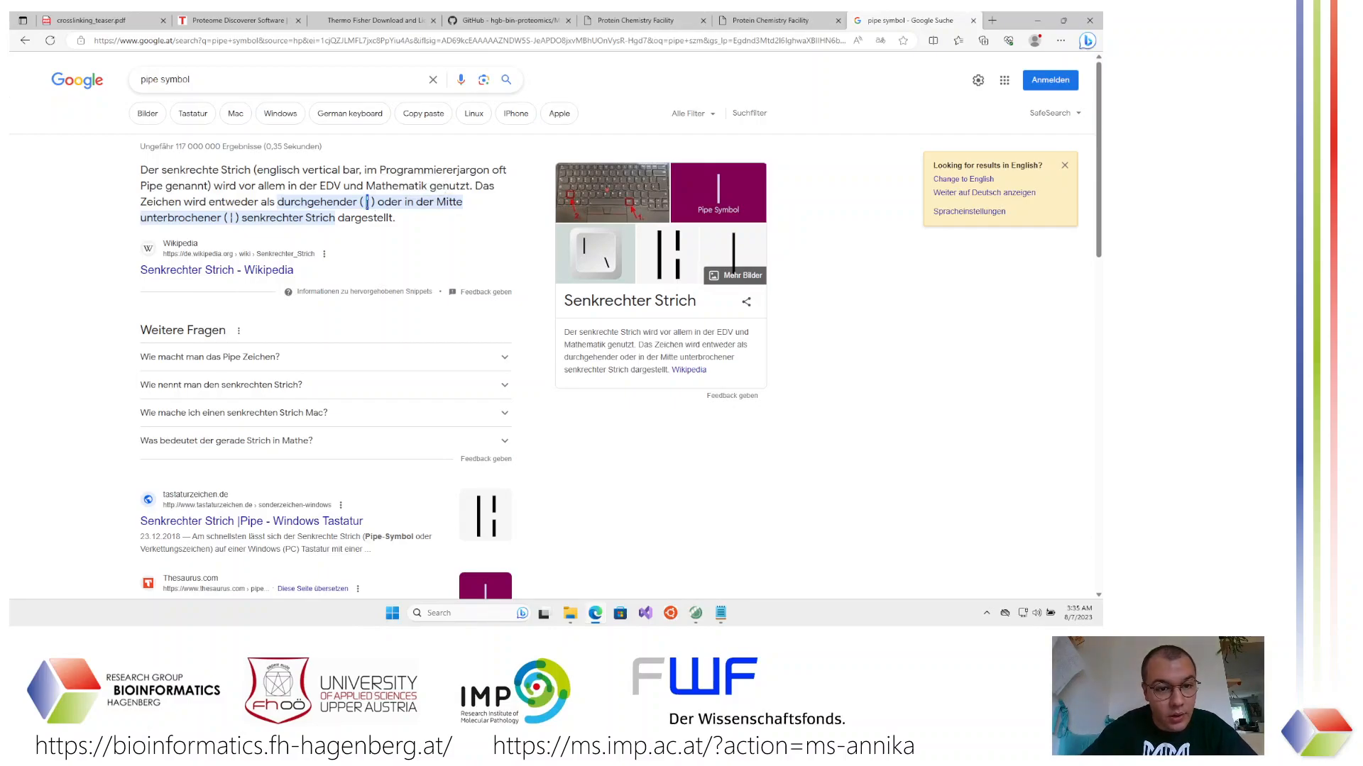
In Notepad, insert | after "db" and replace the space after EWas01 with | in the FASTA header, save the HiRes file and close it
left_click(719, 613)
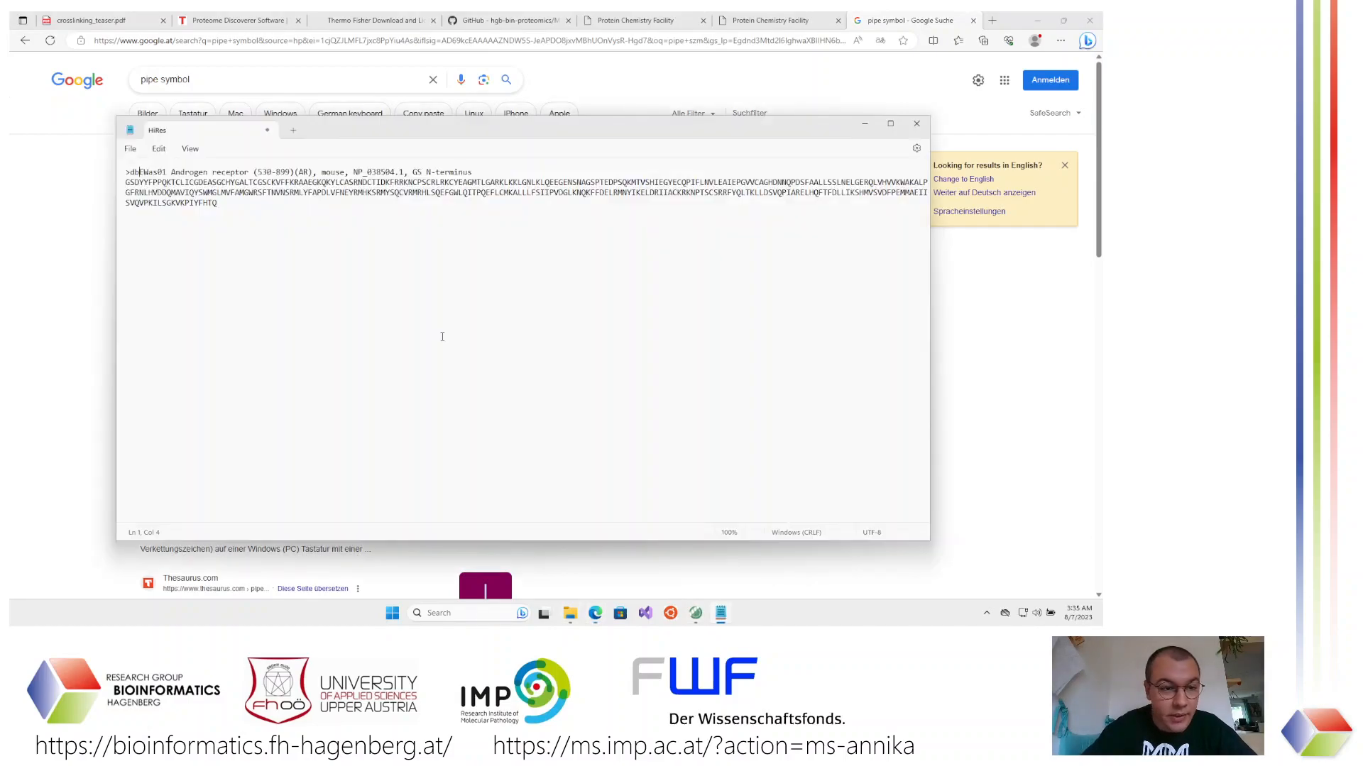
key("ctrl+v")
left_click(176, 172)
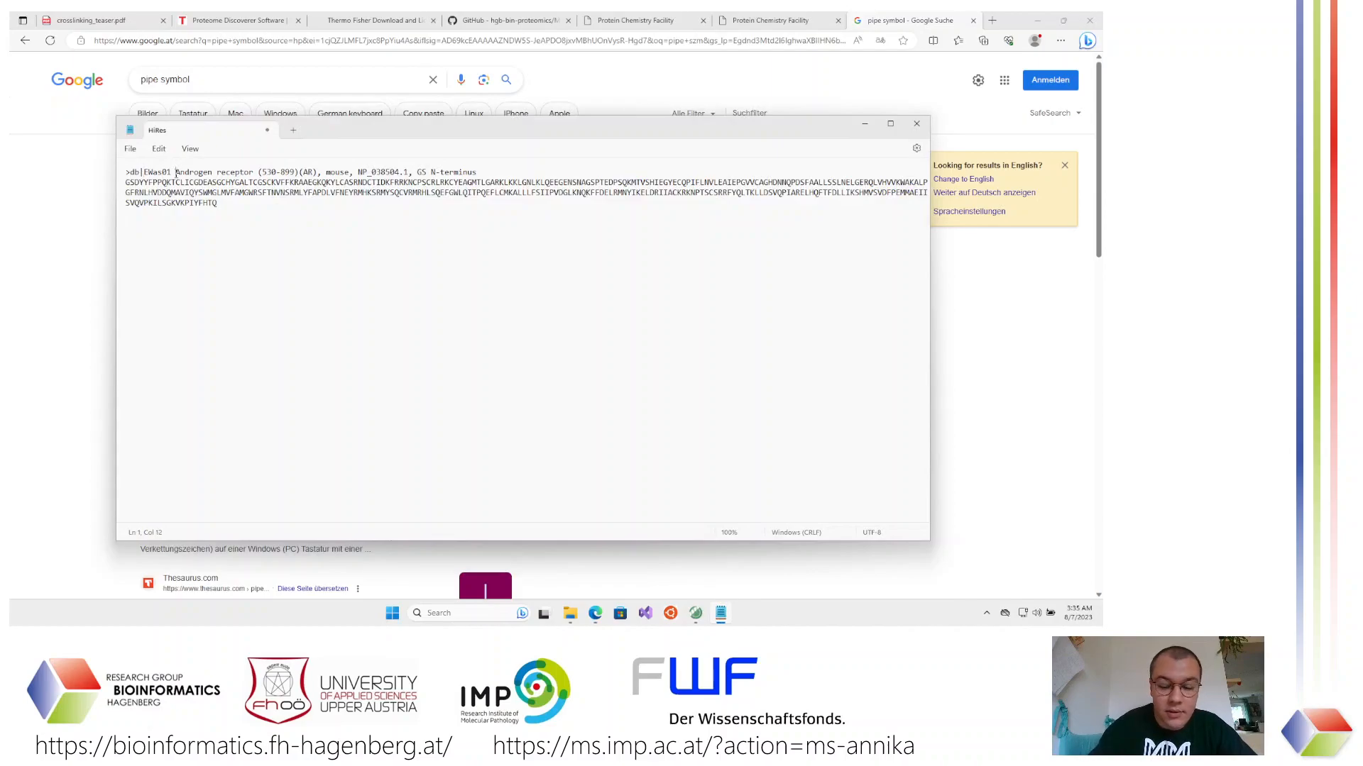
key("BackSpace")
key("ctrl+v")
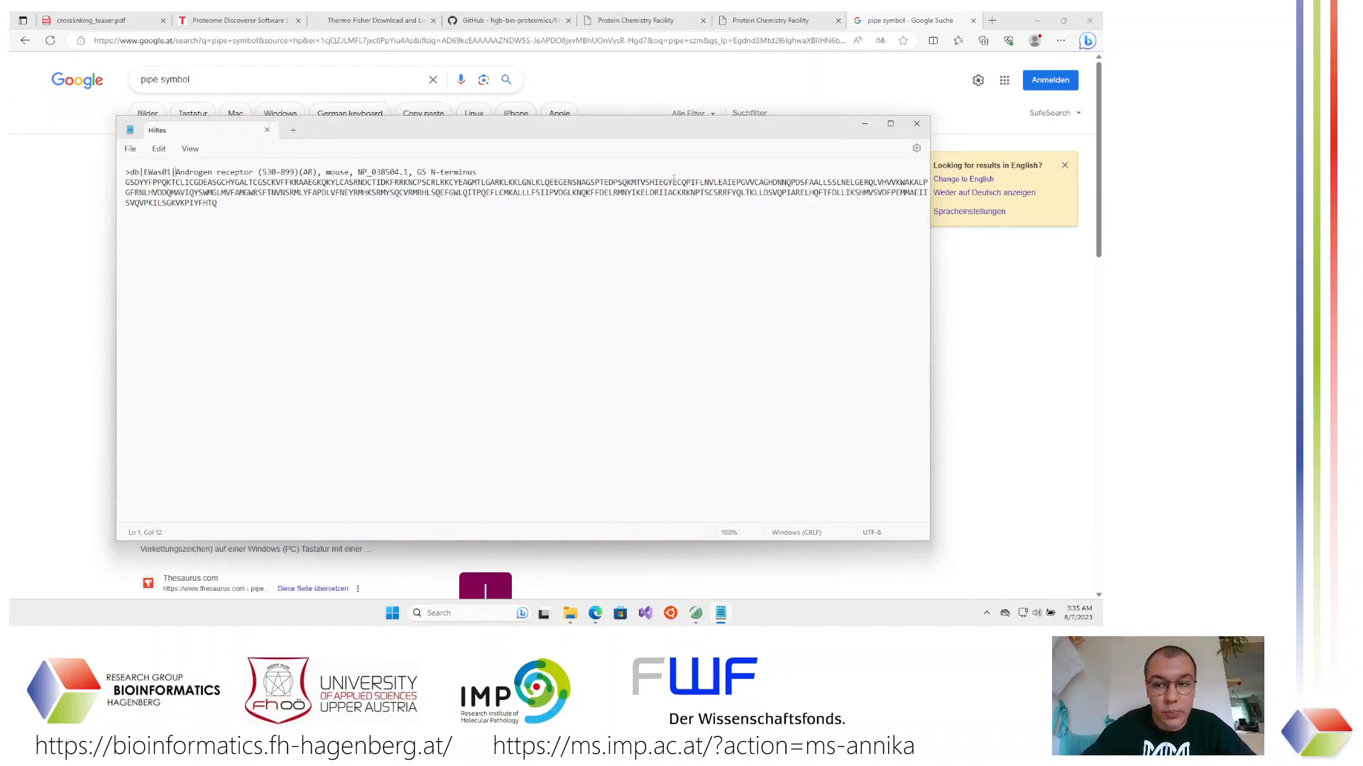
left_click(917, 124)
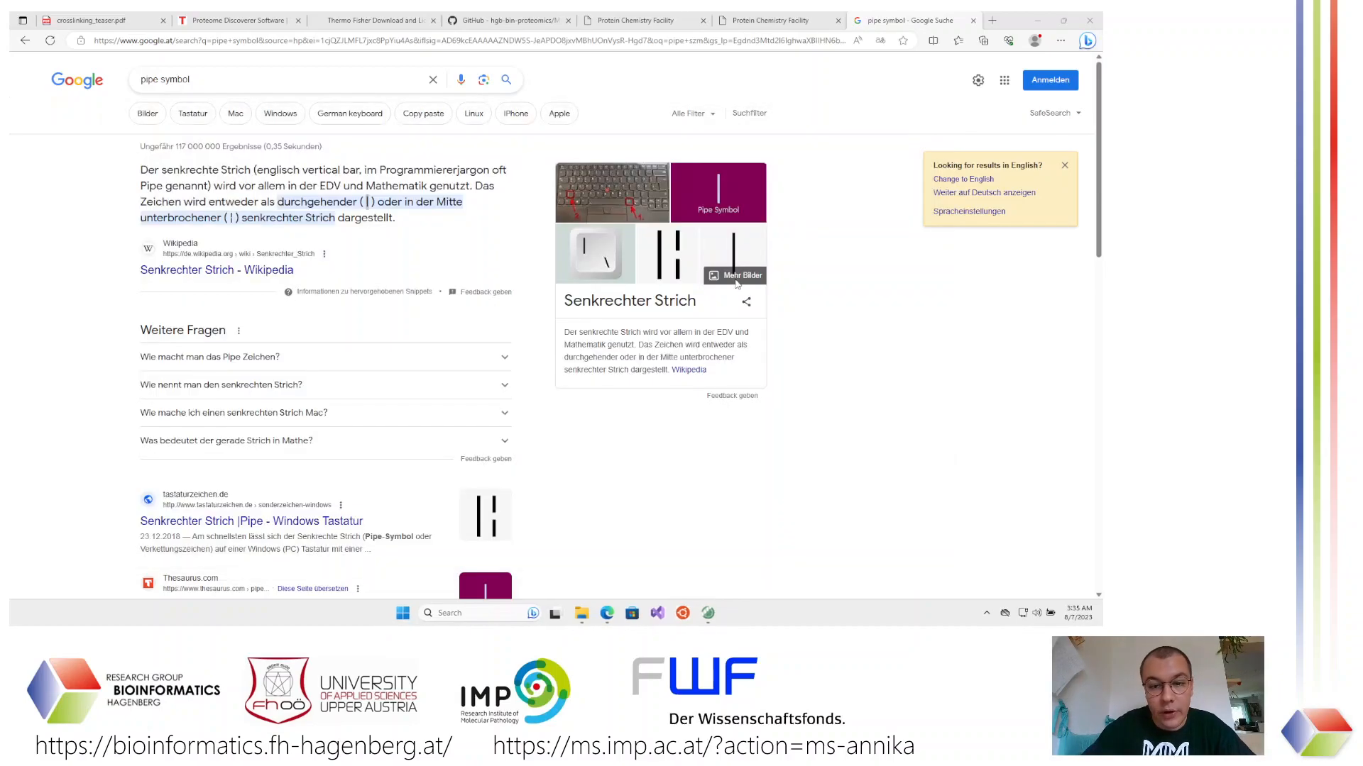
Switch to File Explorer and open a command prompt in the Documents folder
left_click(582, 613)
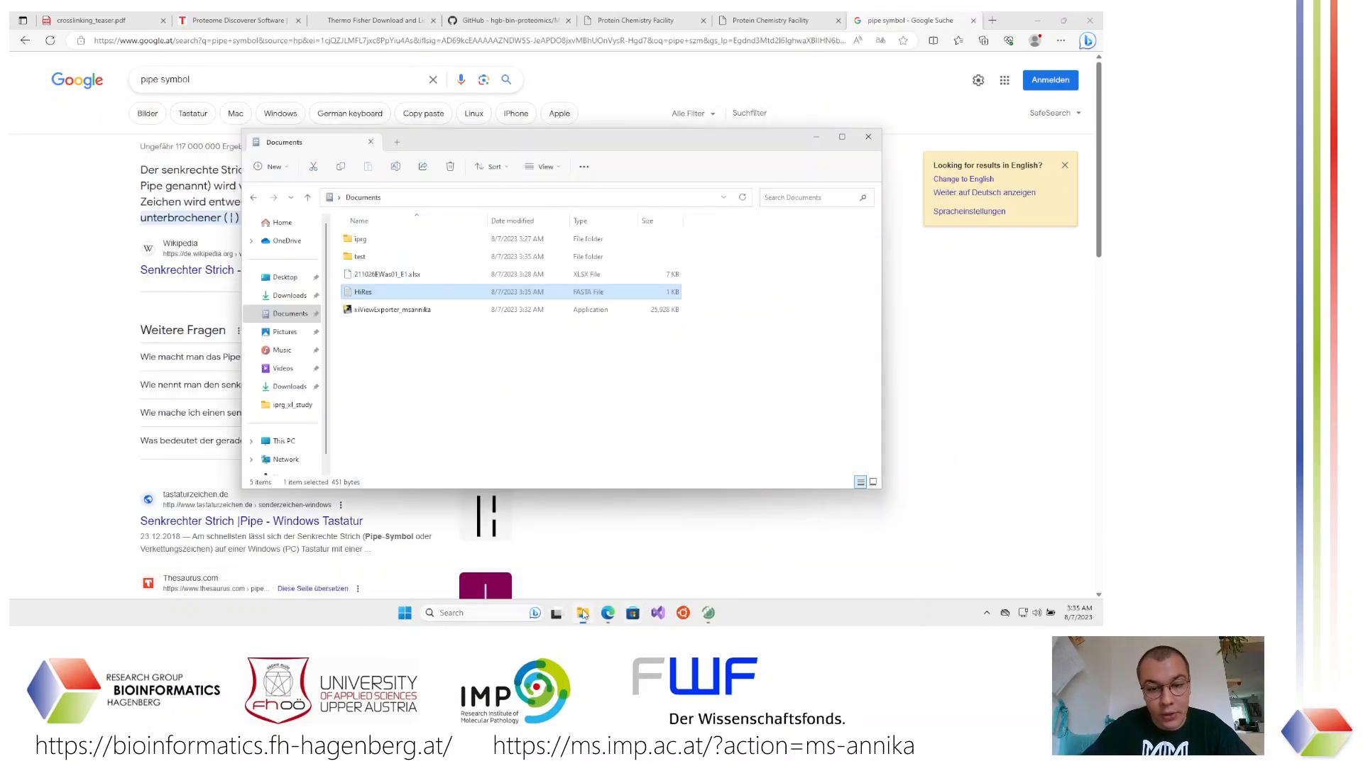
left_click(398, 199)
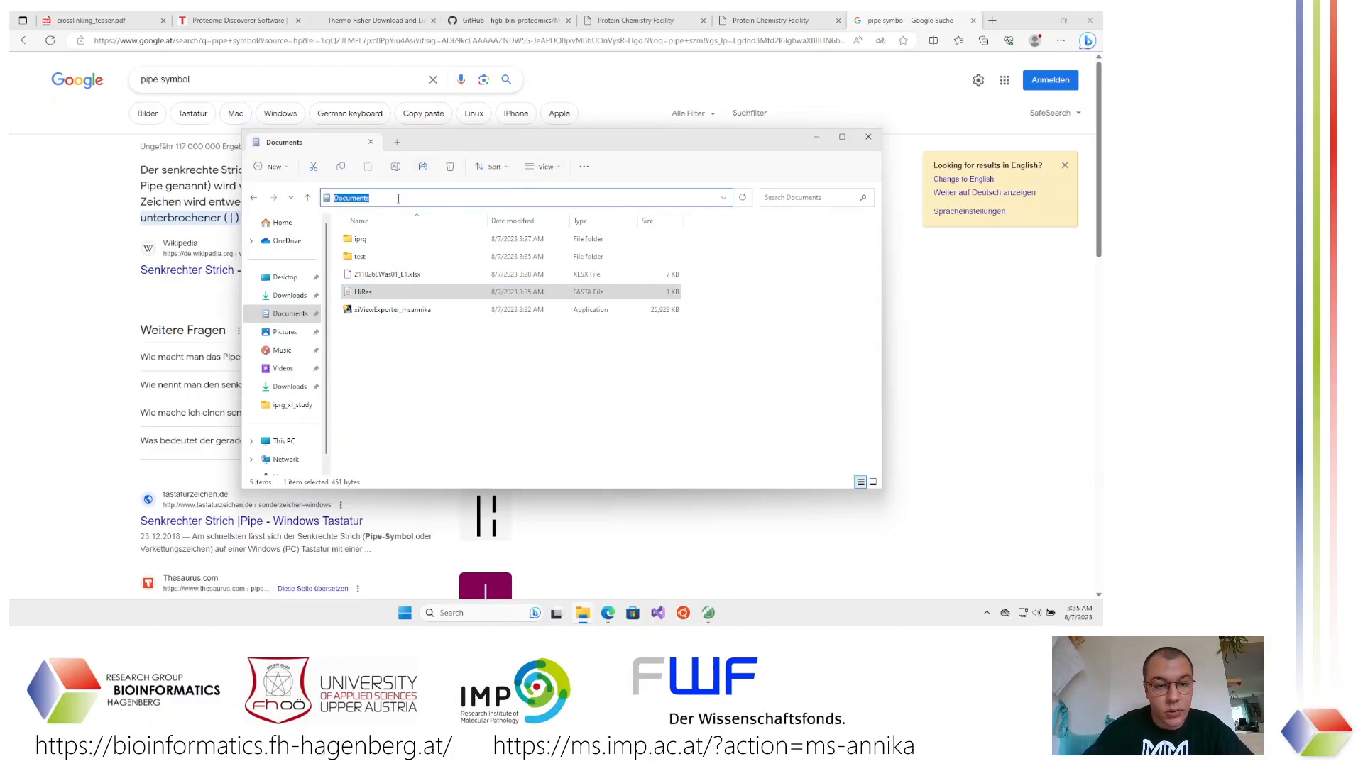
type("cmd")
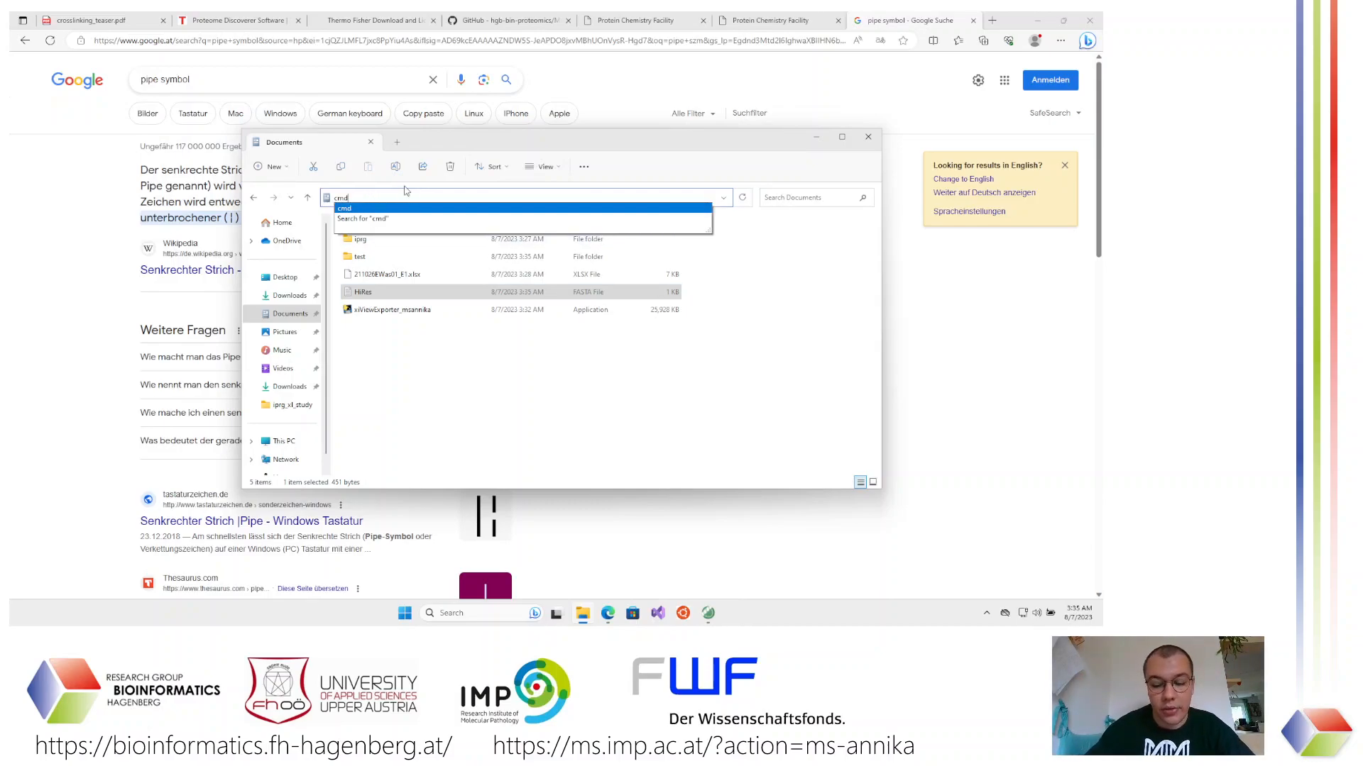
key("Return")
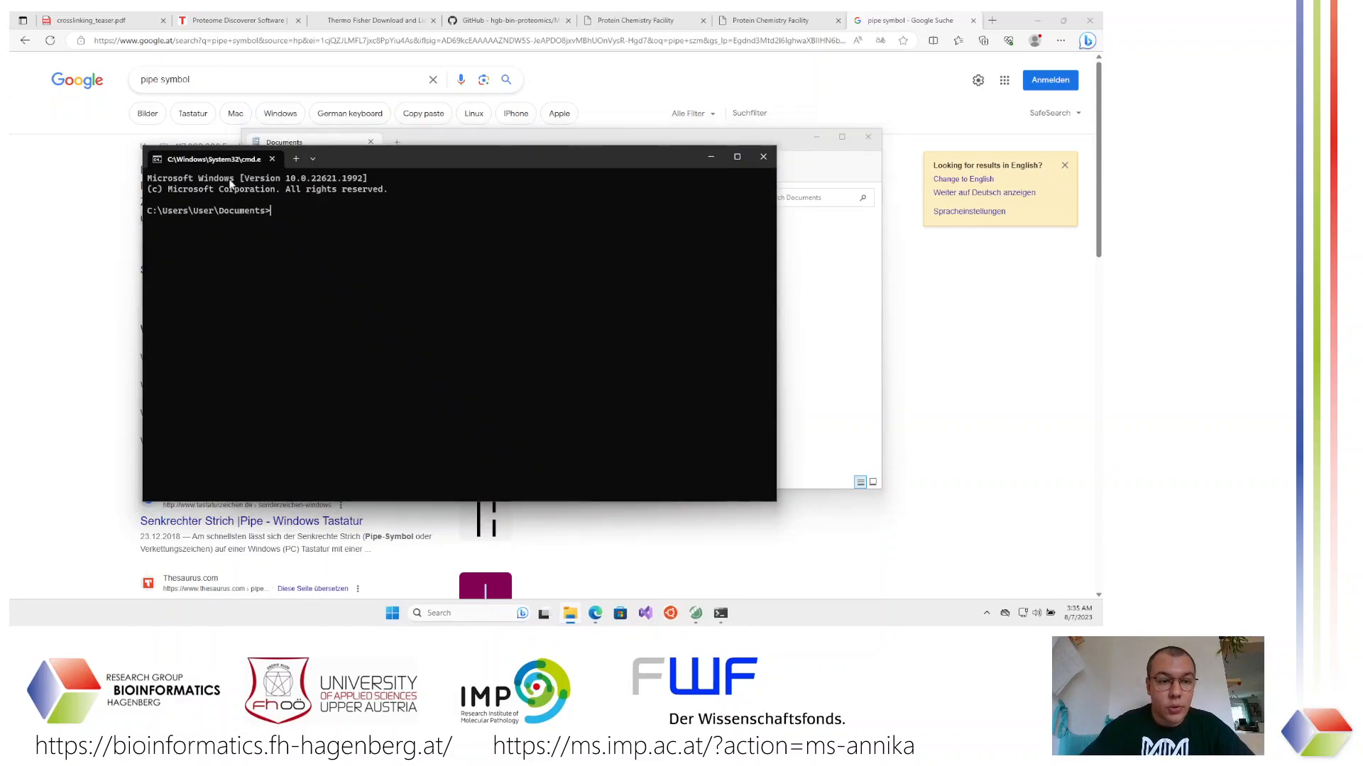
left_click_drag(418, 163, 588, 168)
Try to convert 211026EWas01_E1.xlsx by running xiViewExporter_msannika.exe with the option --fasta HiRes.fasta
type("xiv")
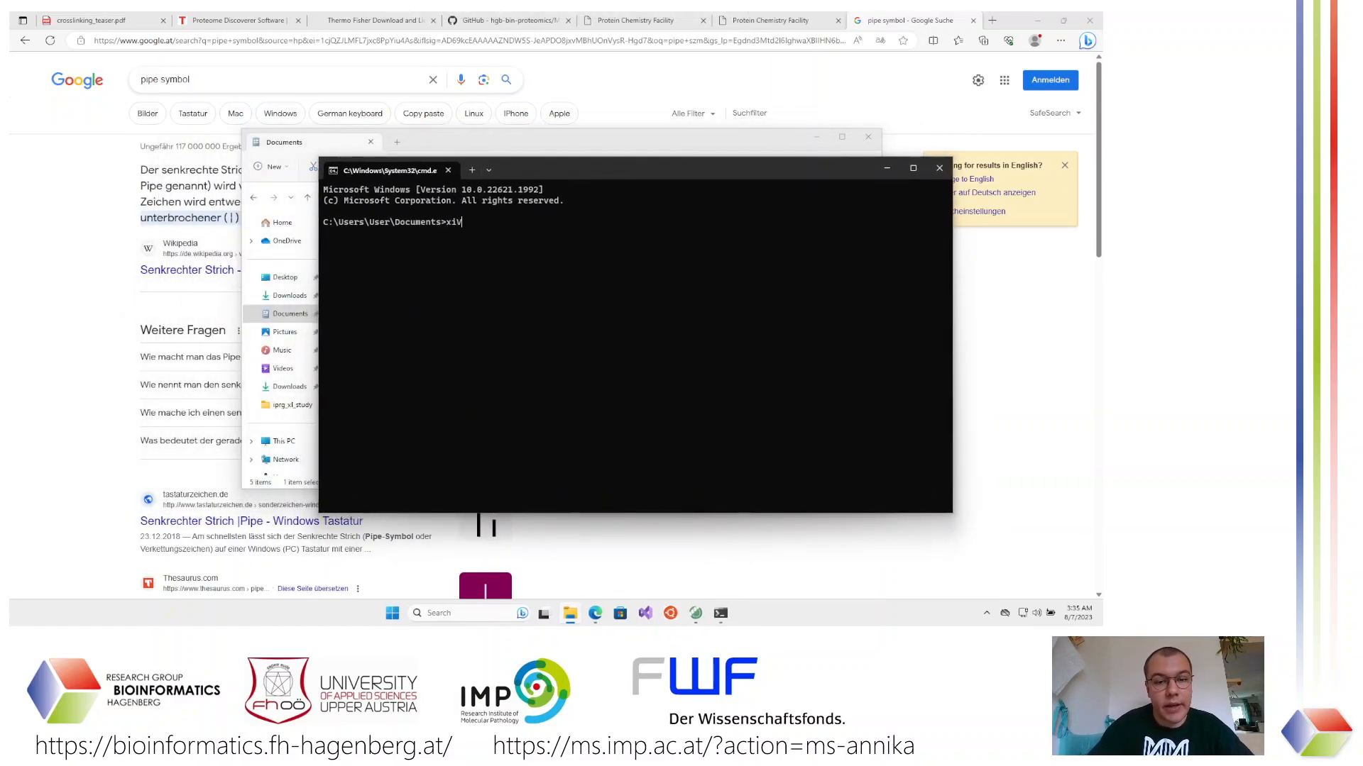
key("Tab")
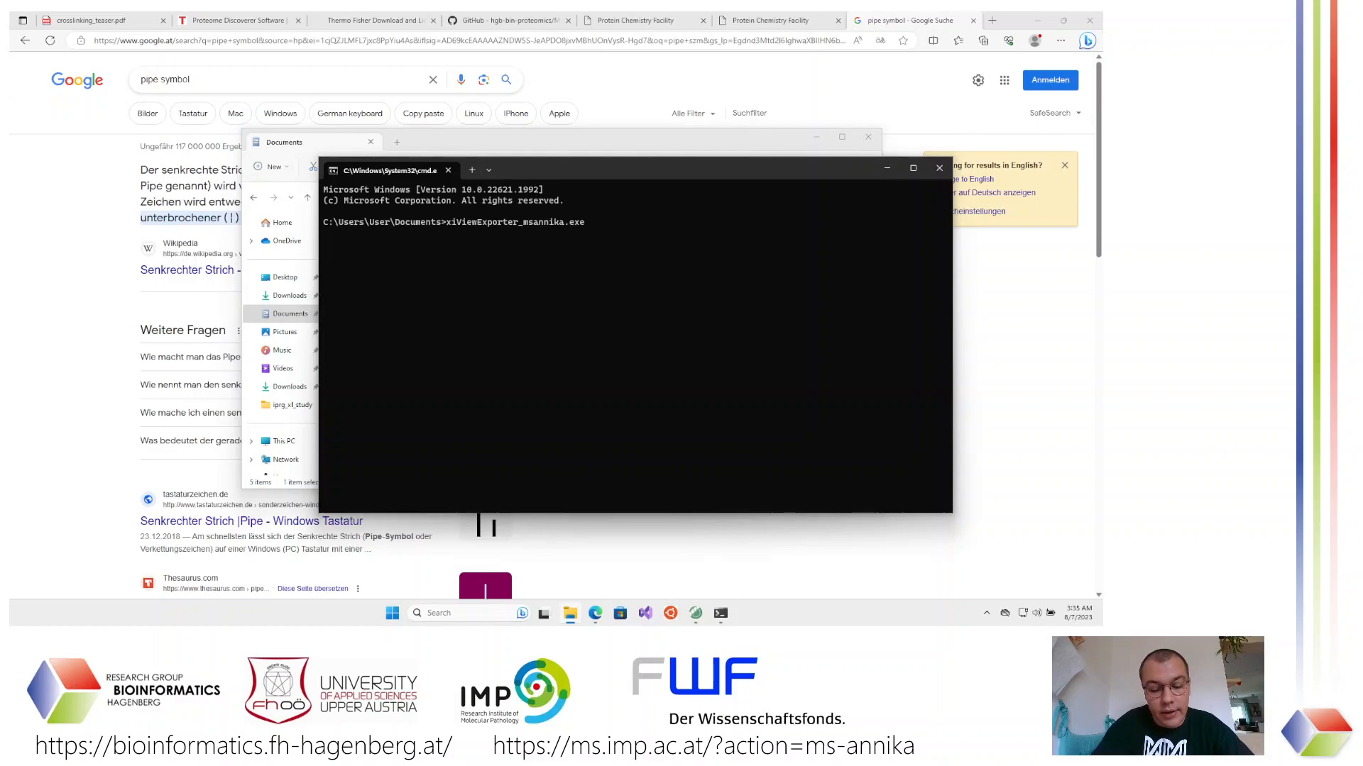
type("2")
key("Tab")
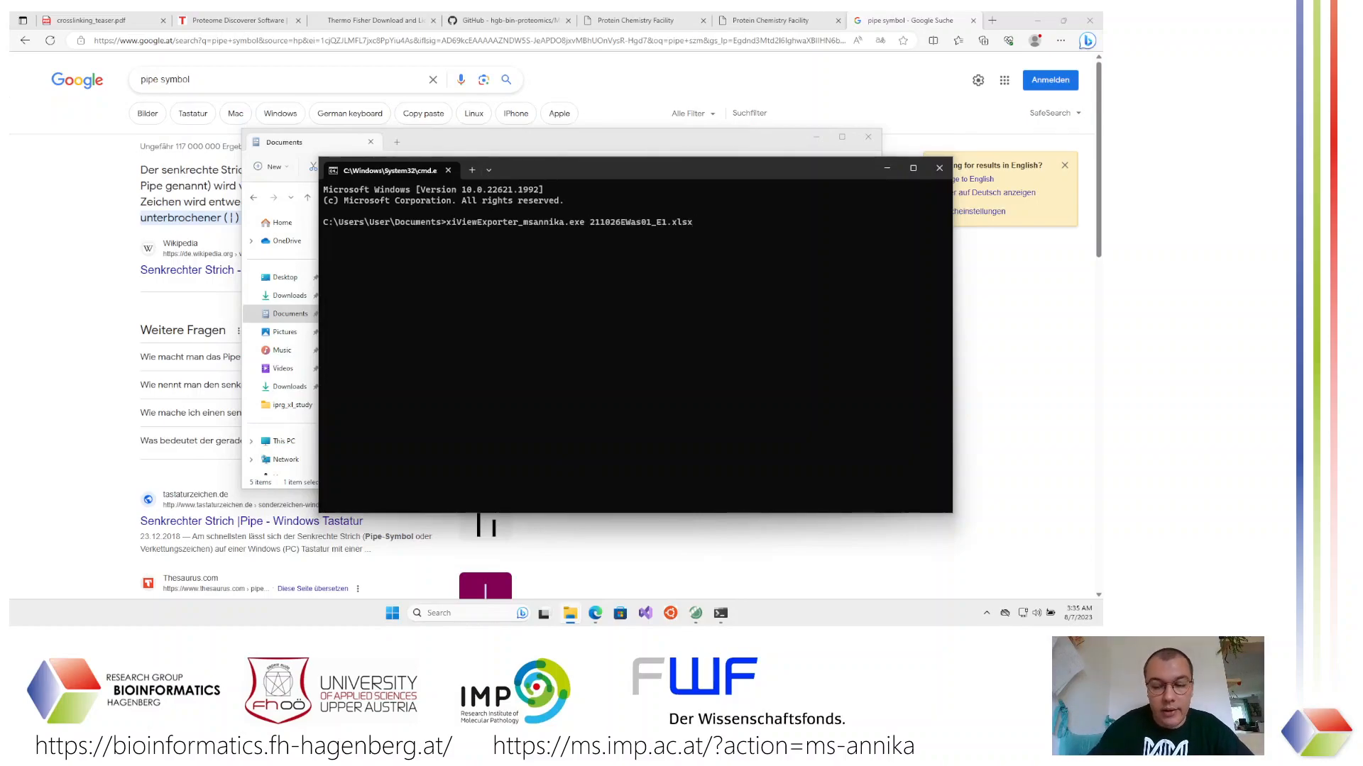
type("/")
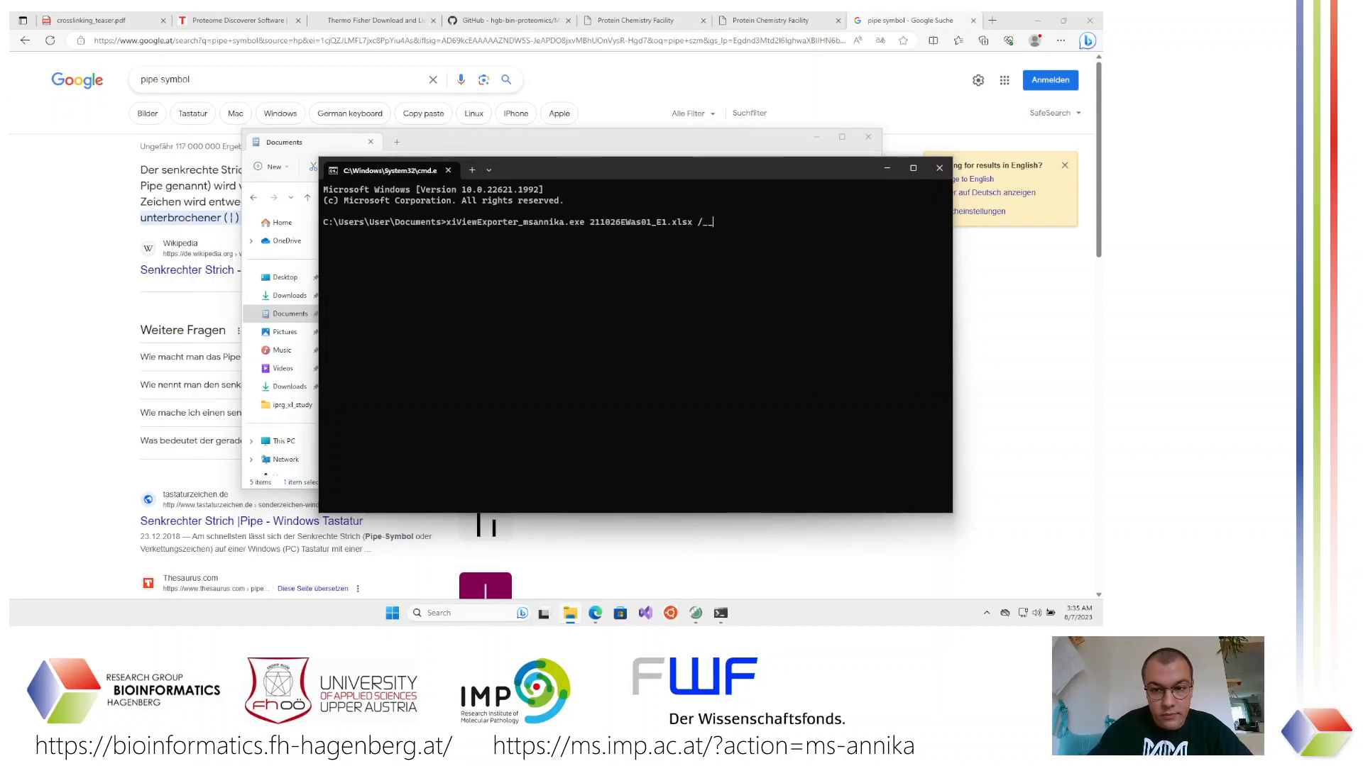
key("BackSpace")
type("--fasta")
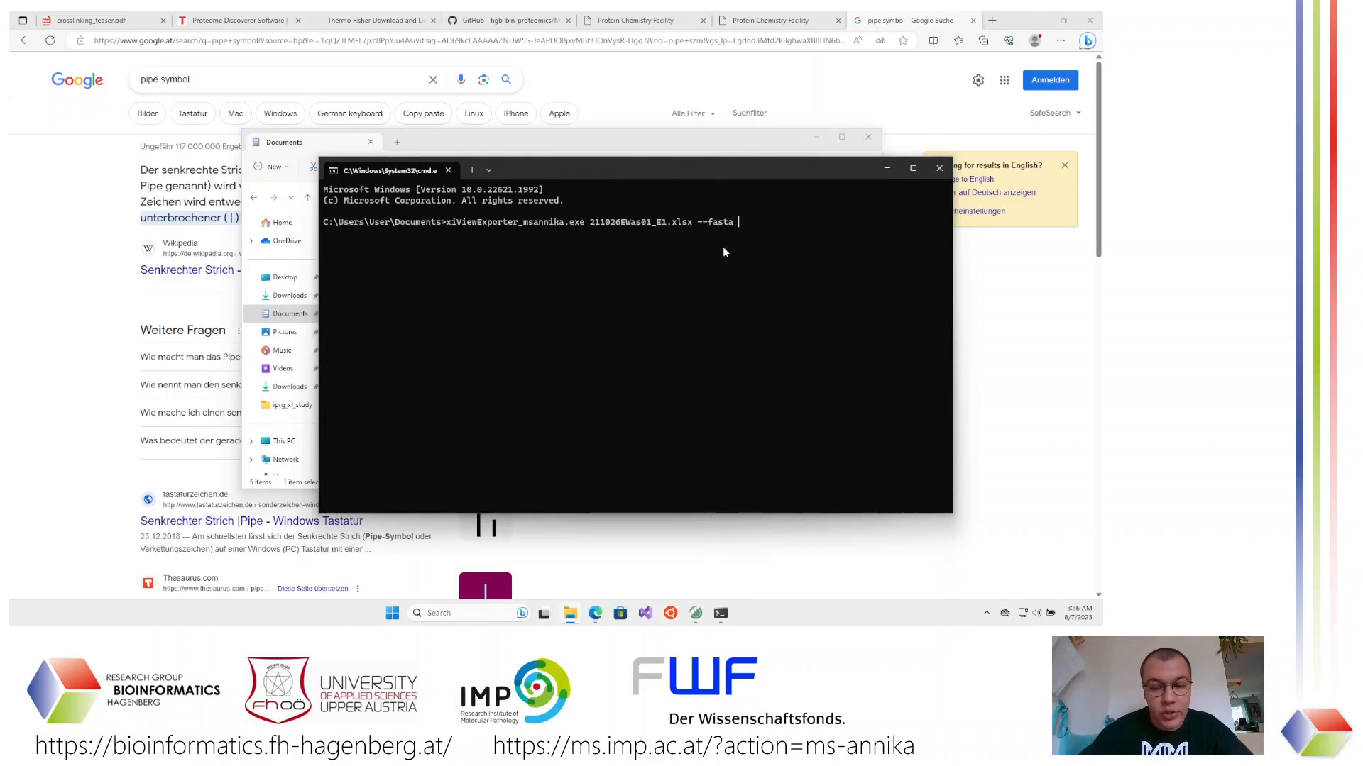
type(" HiRes.fasta")
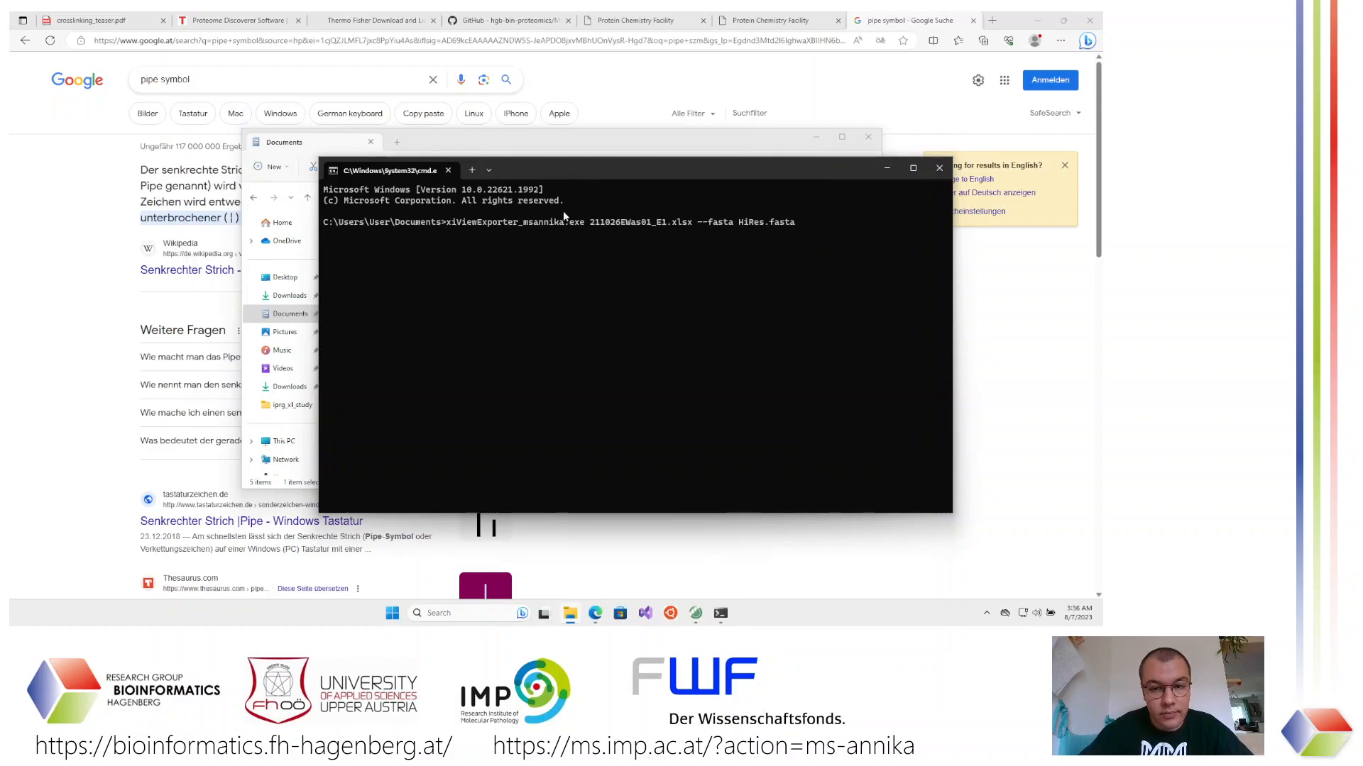
left_click_drag(612, 166, 641, 160)
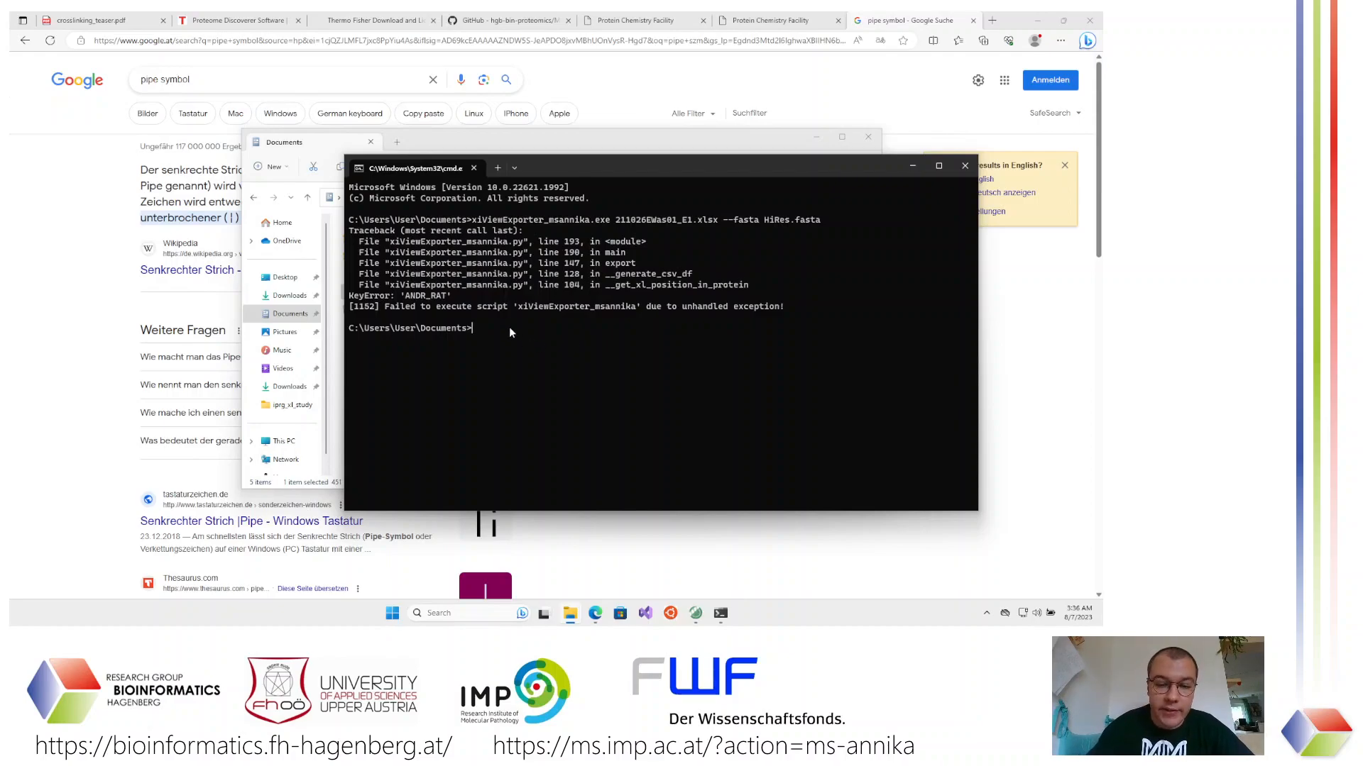
Run the same xiViewExporter_msannika.exe command again with --ignore ANDR_RAT added at the end
key("Up")
type("//")
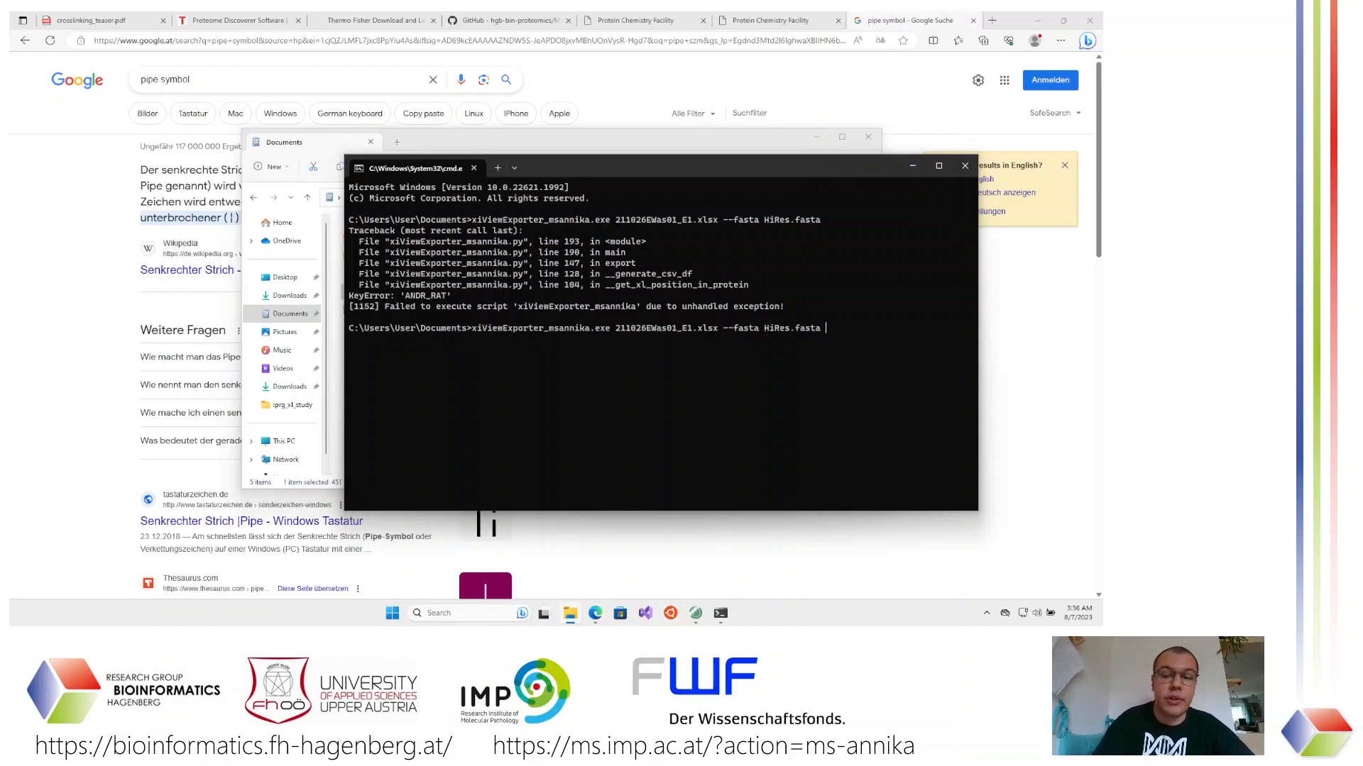
key("BackSpace")
key("BackSpace")
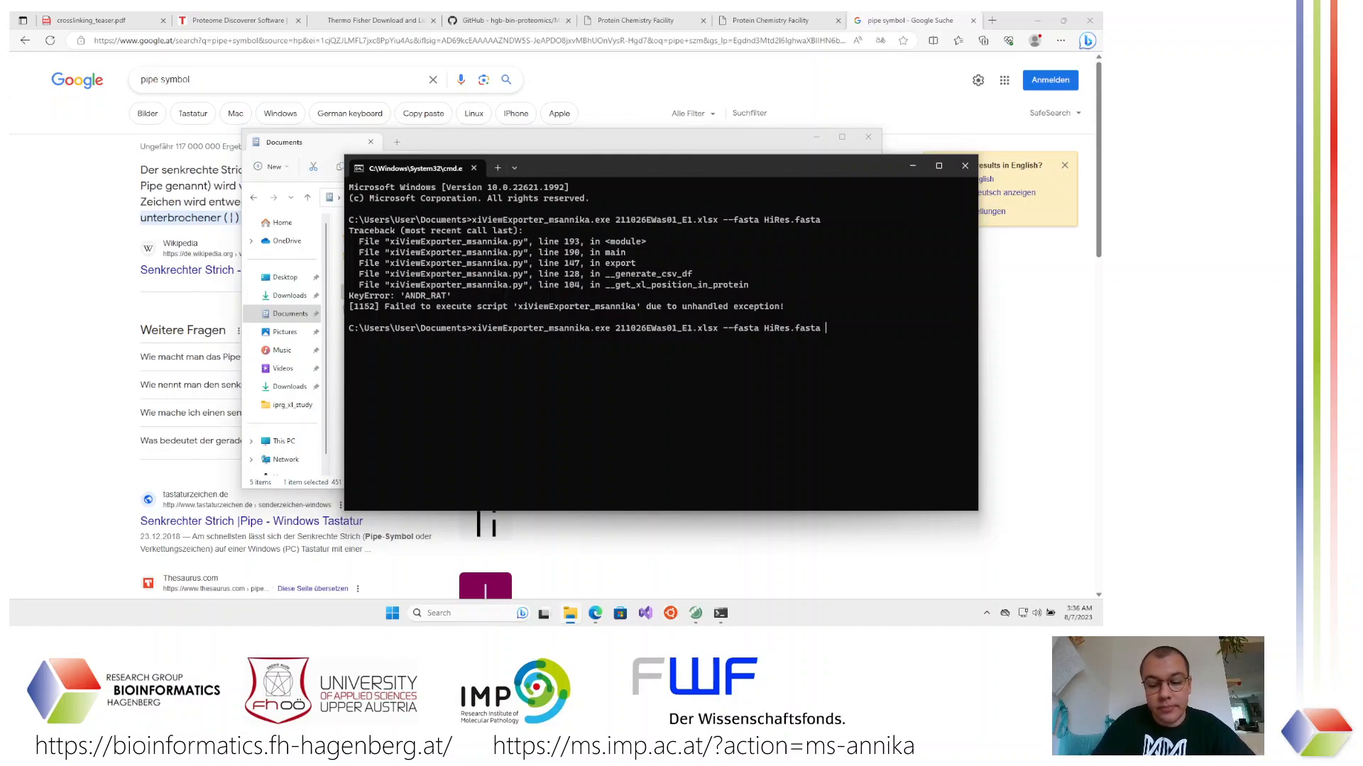
type("--")
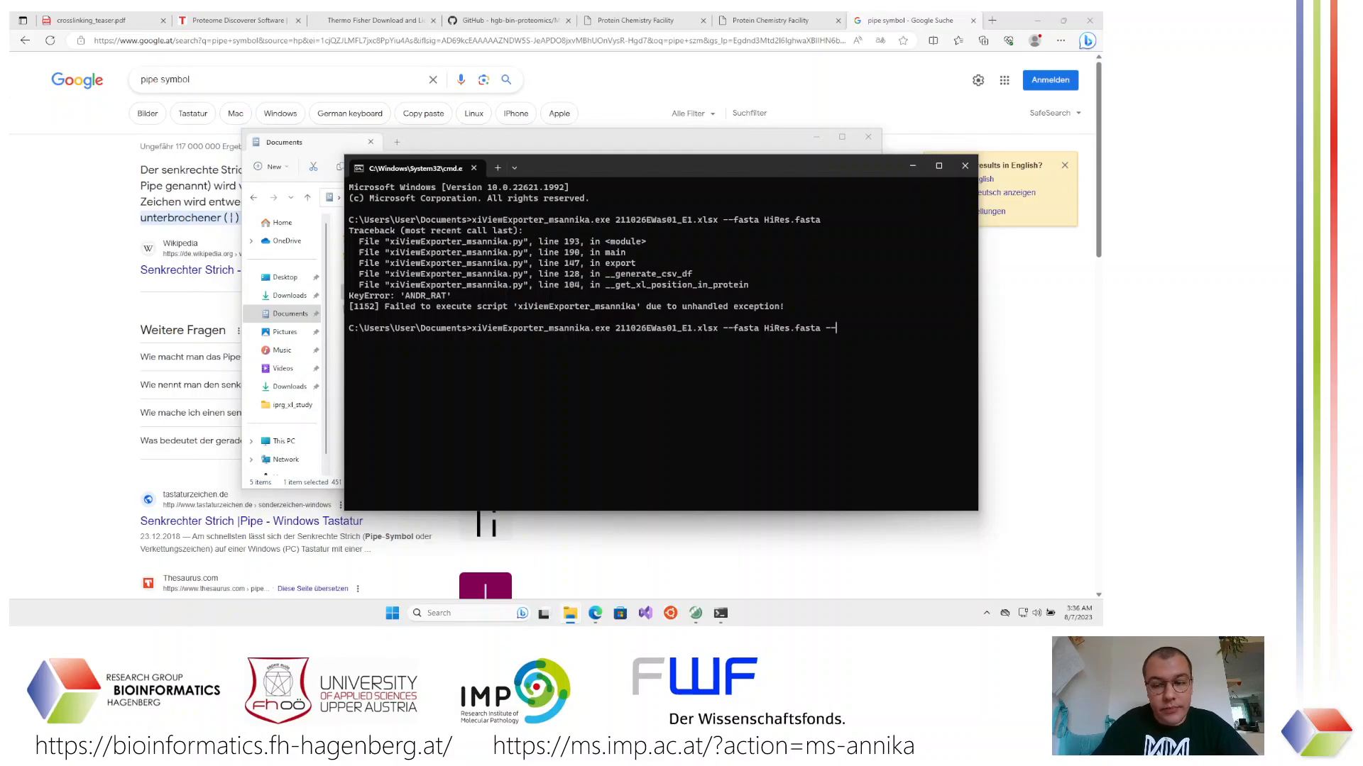
type("ign")
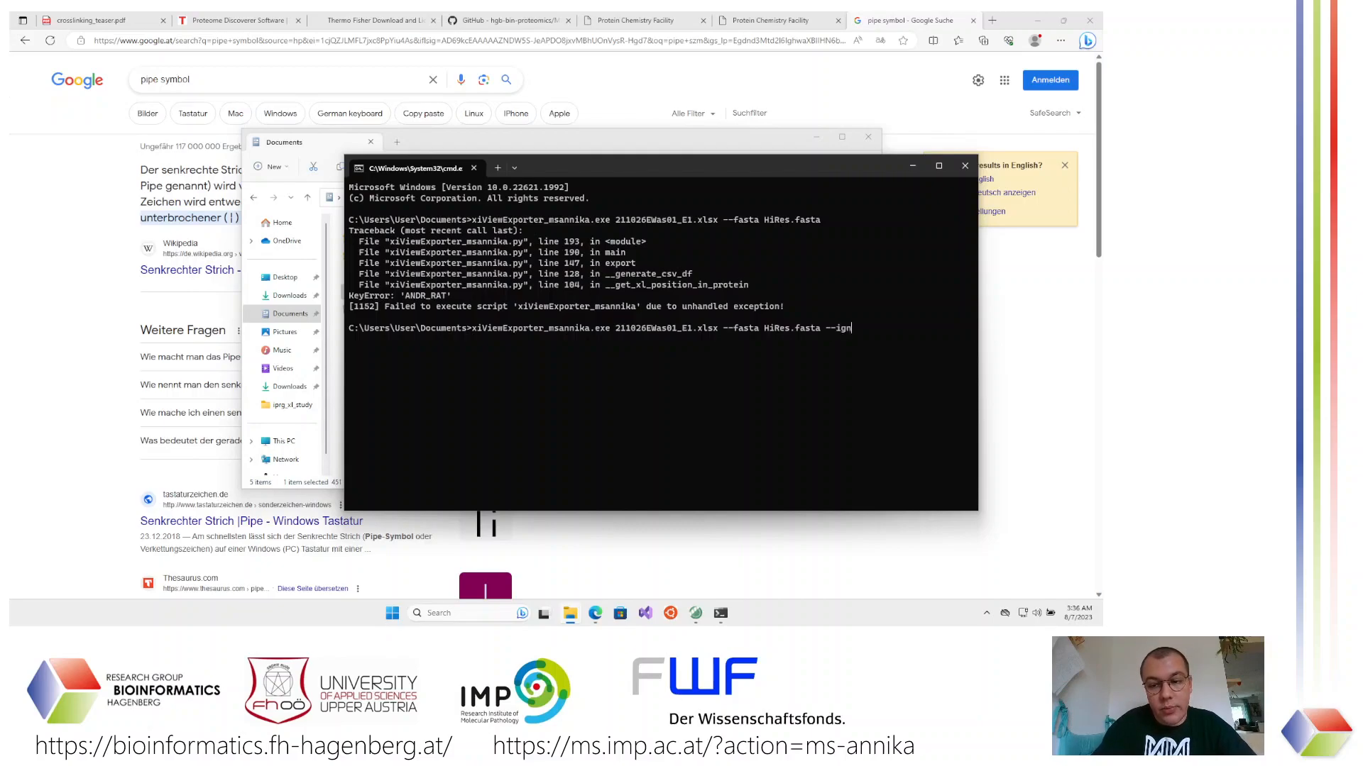
type("ore AND")
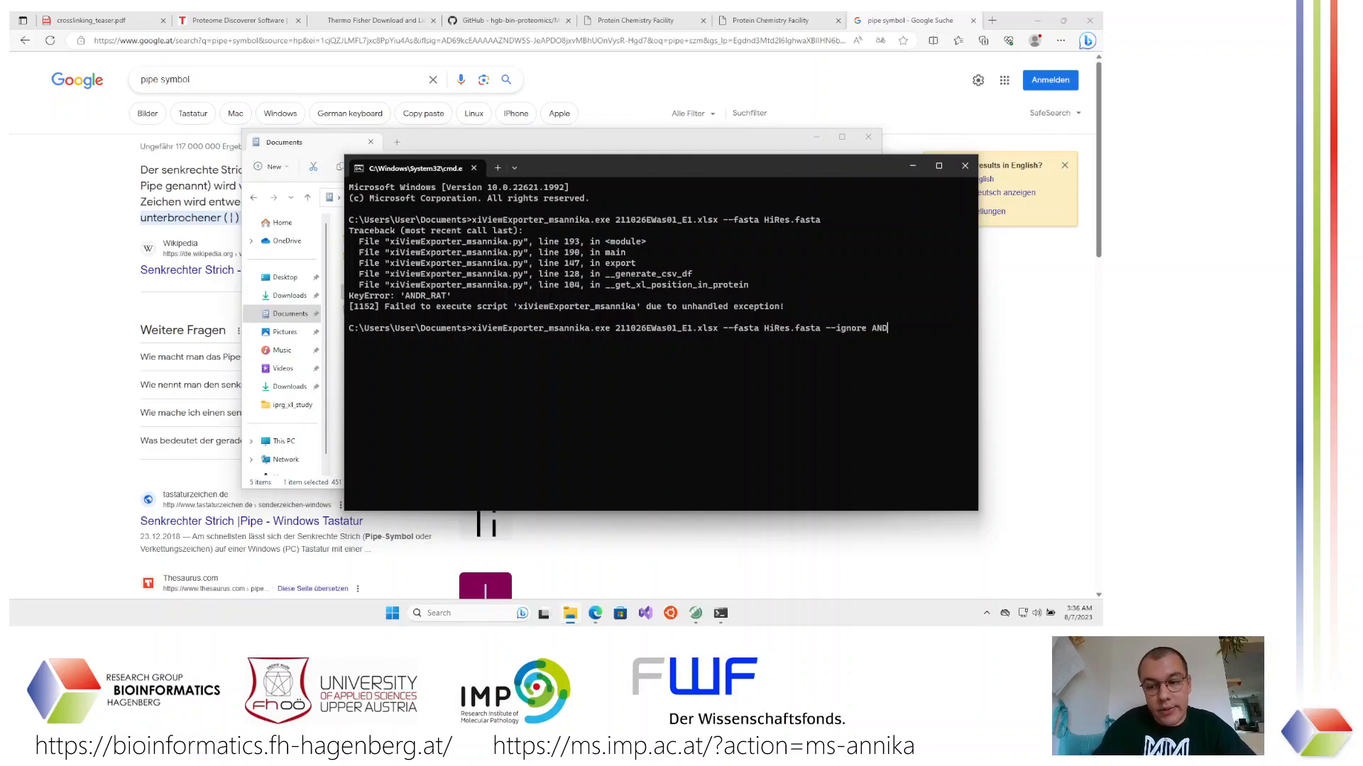
type("R_")
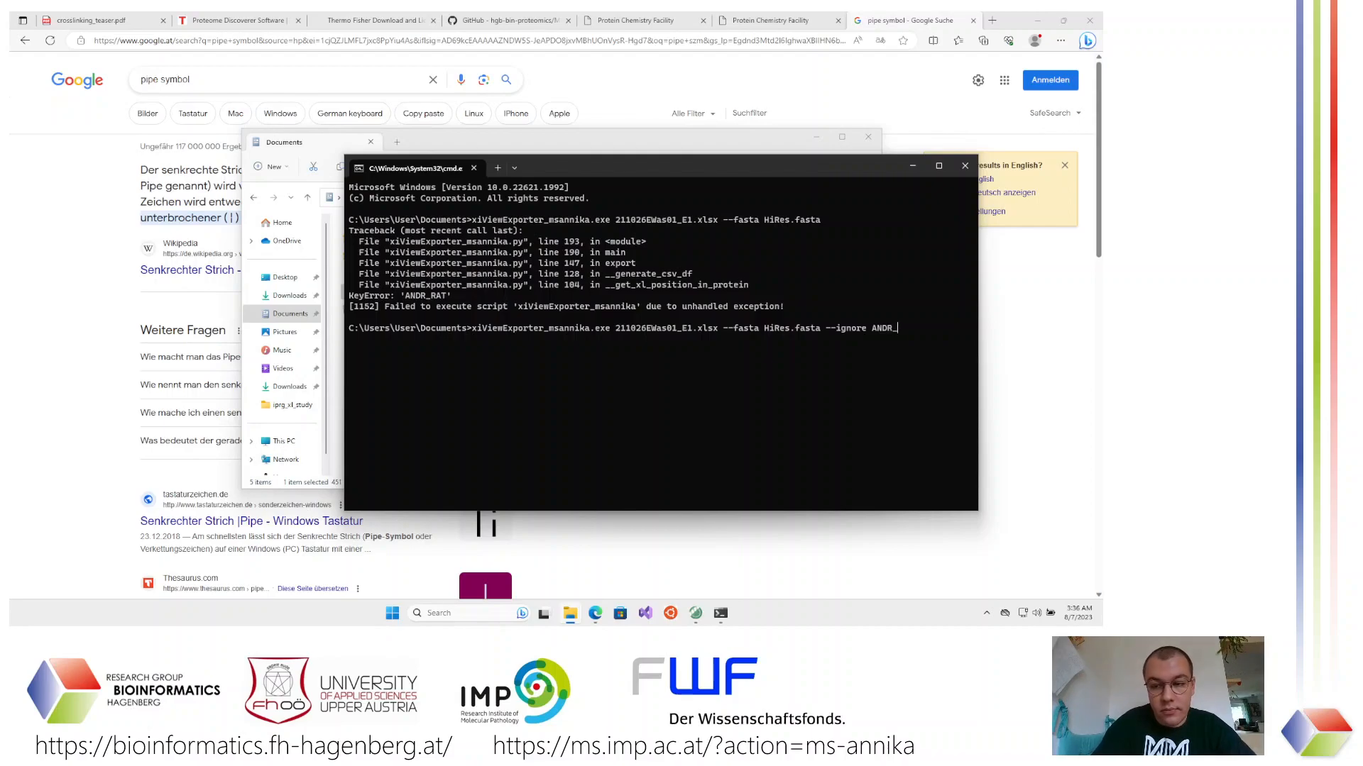
type("RAT")
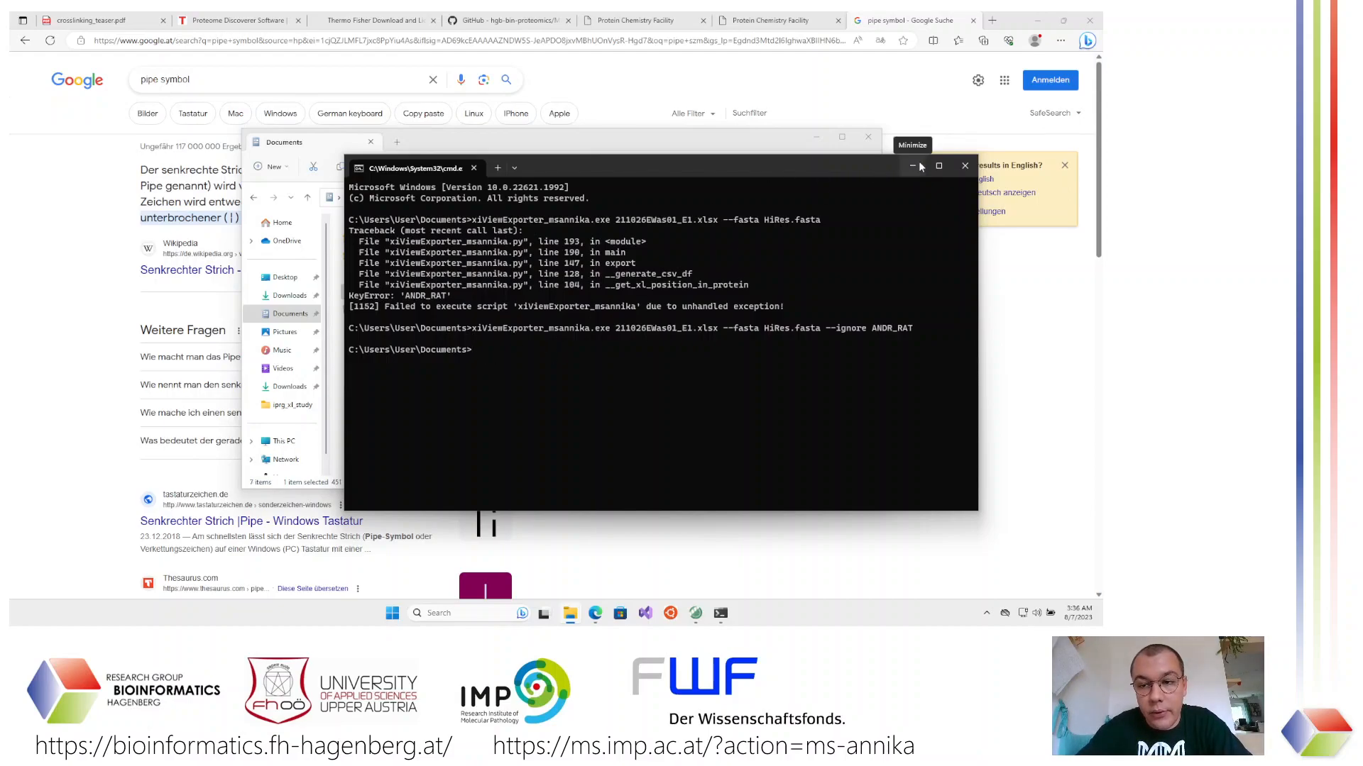
Switch to the browser, search for "xiview" on google.at in a new tab and open the xiVIEW home page
left_click(992, 20)
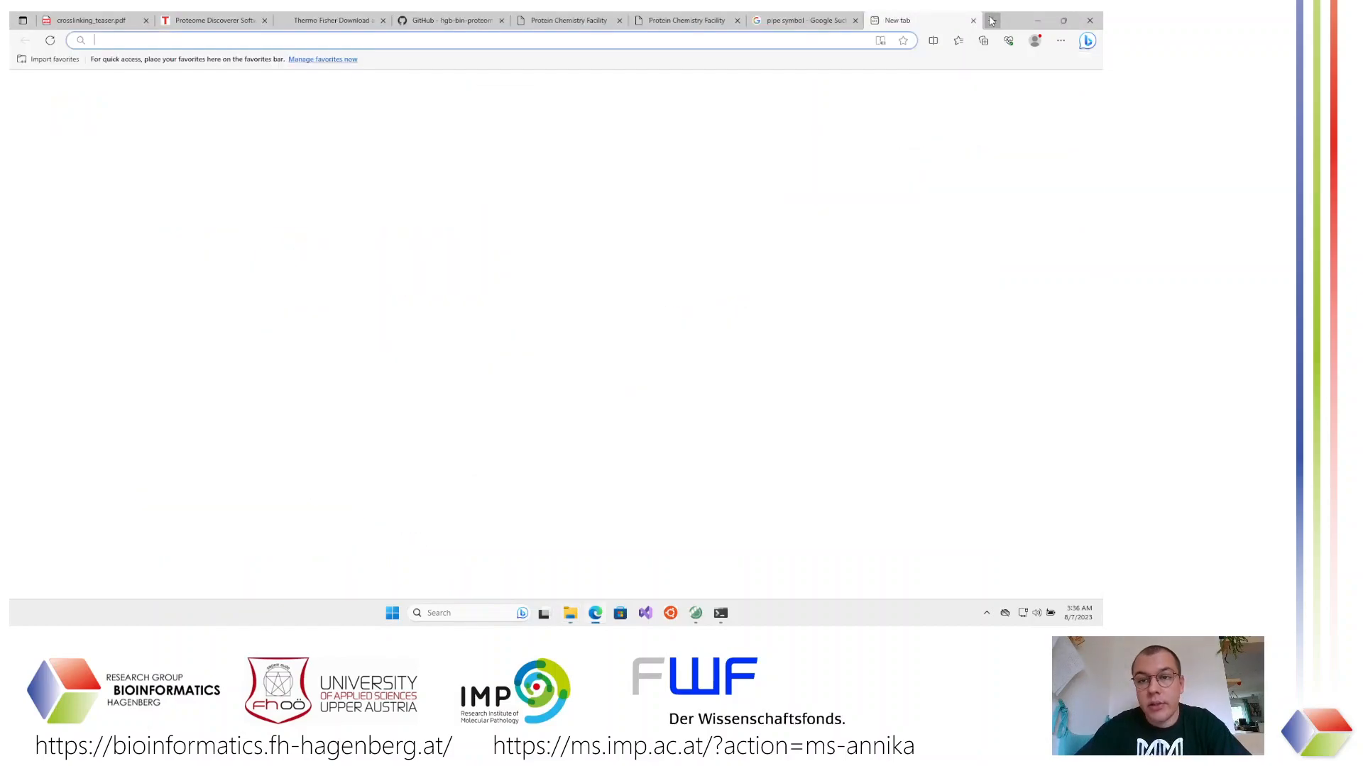
type("x")
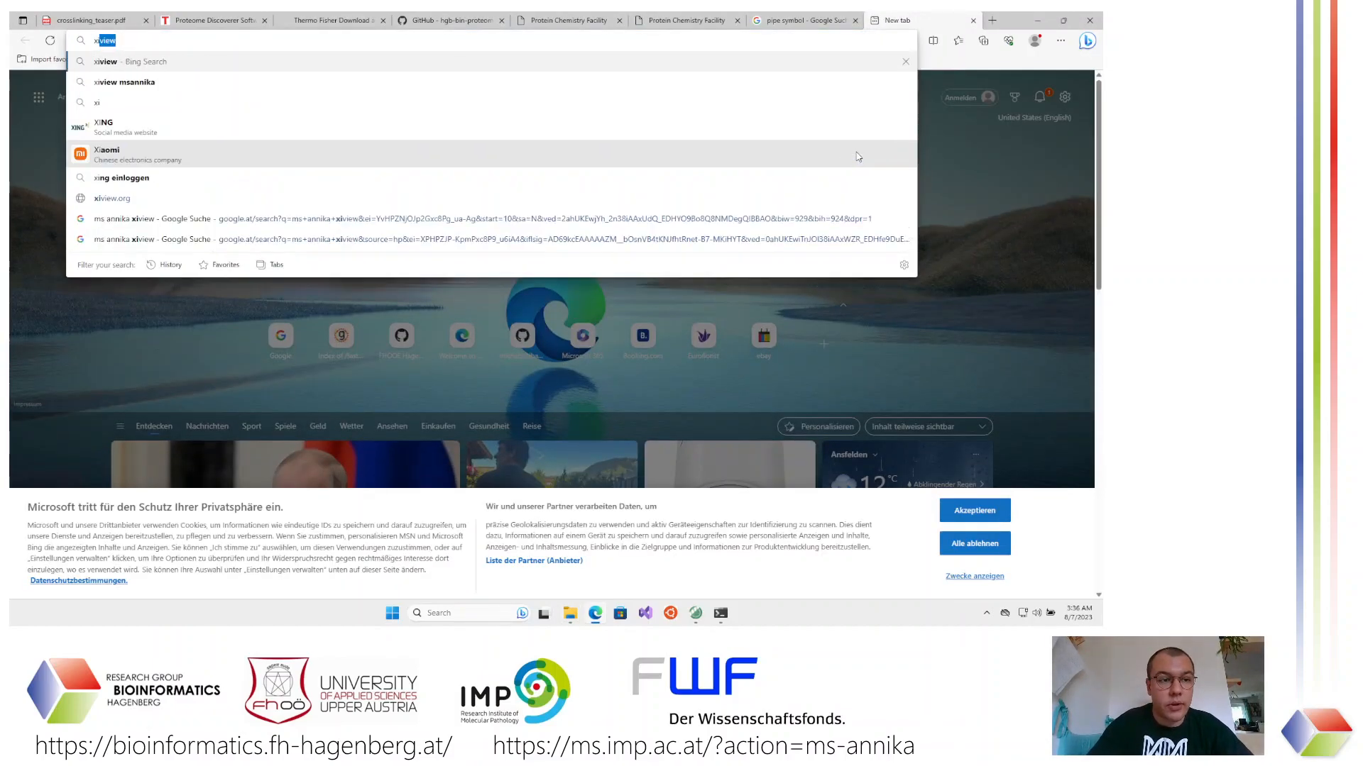
key("BackSpace")
type("google.at")
key("Return")
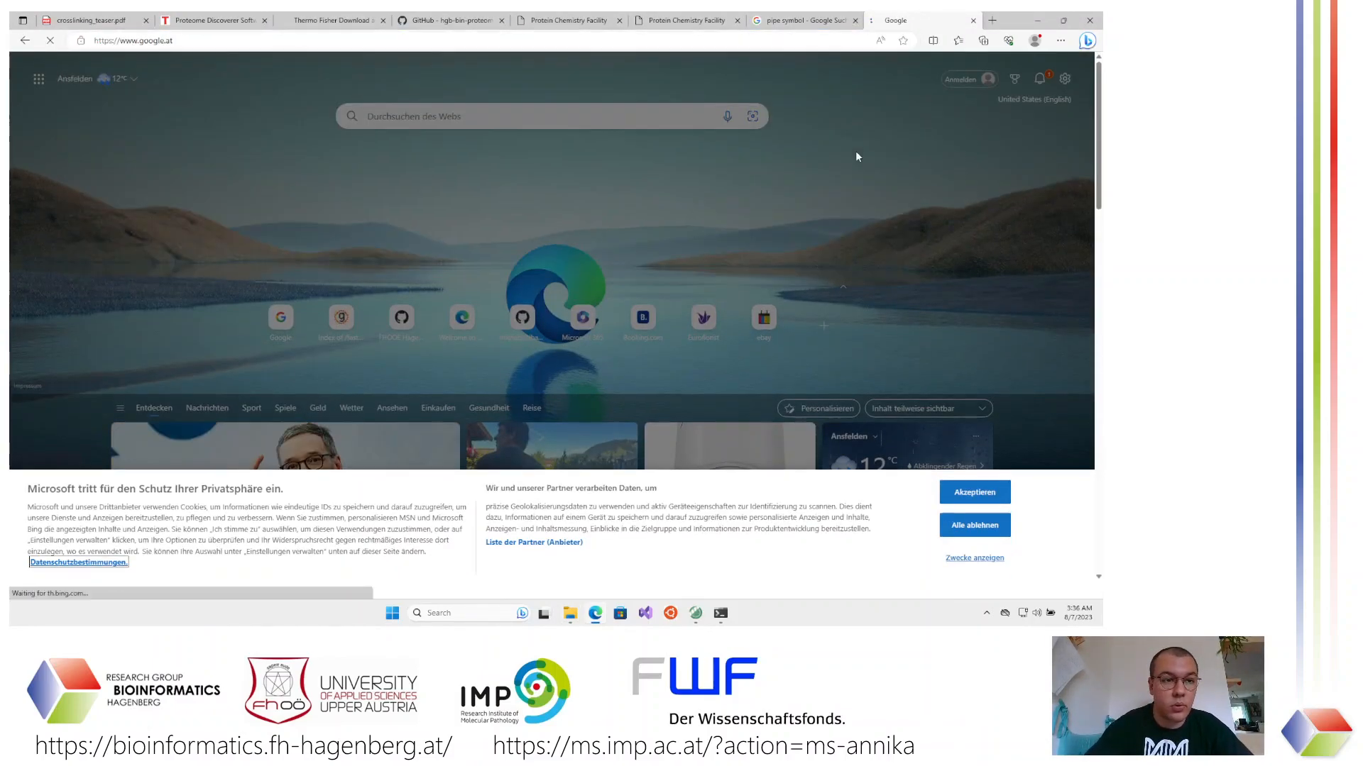
type("xiview")
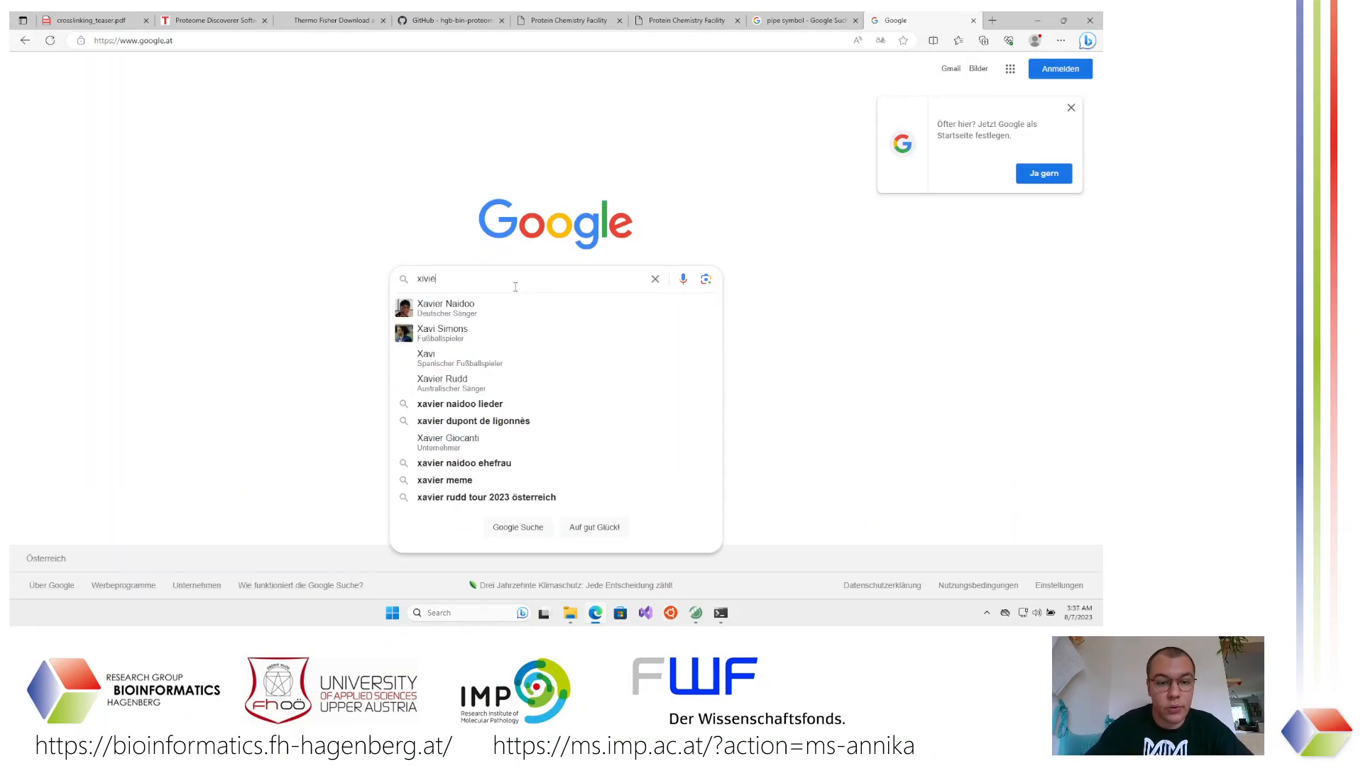
key("Return")
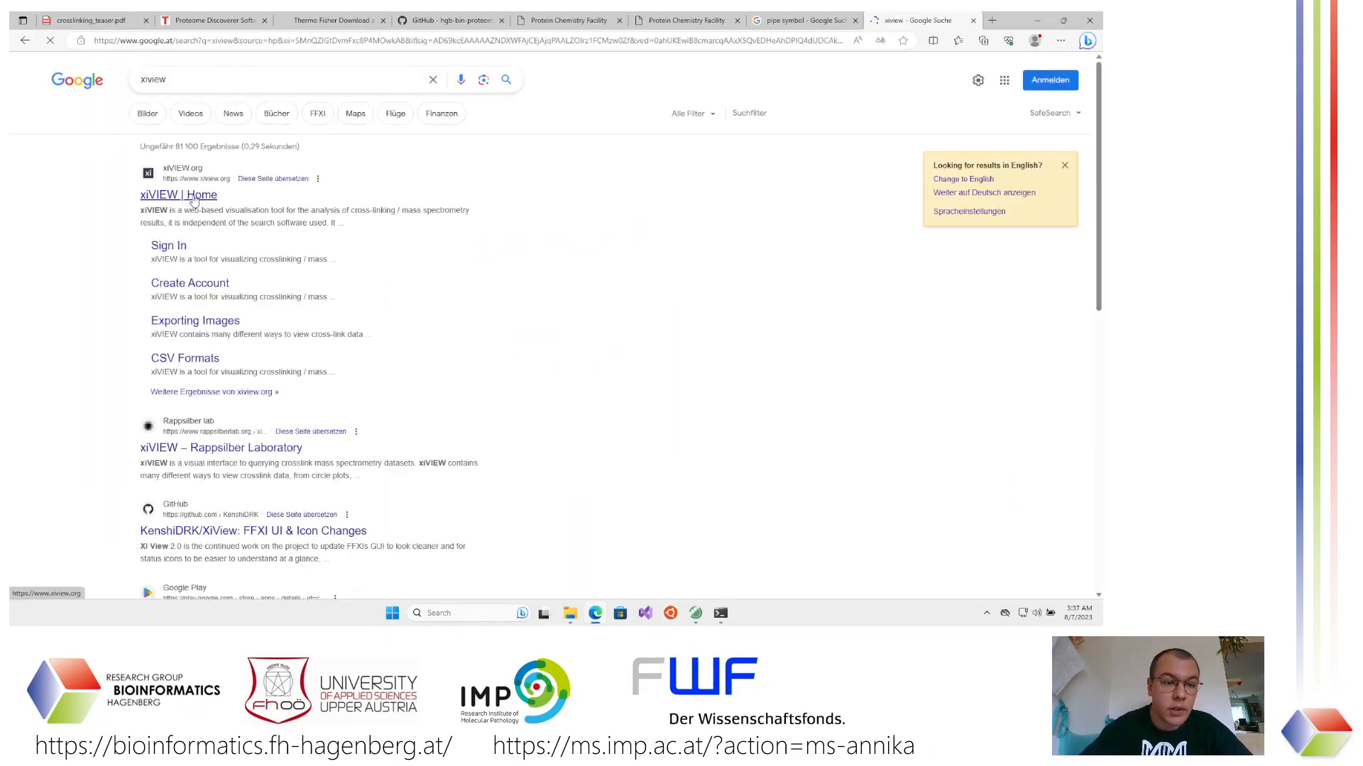
left_click(192, 201)
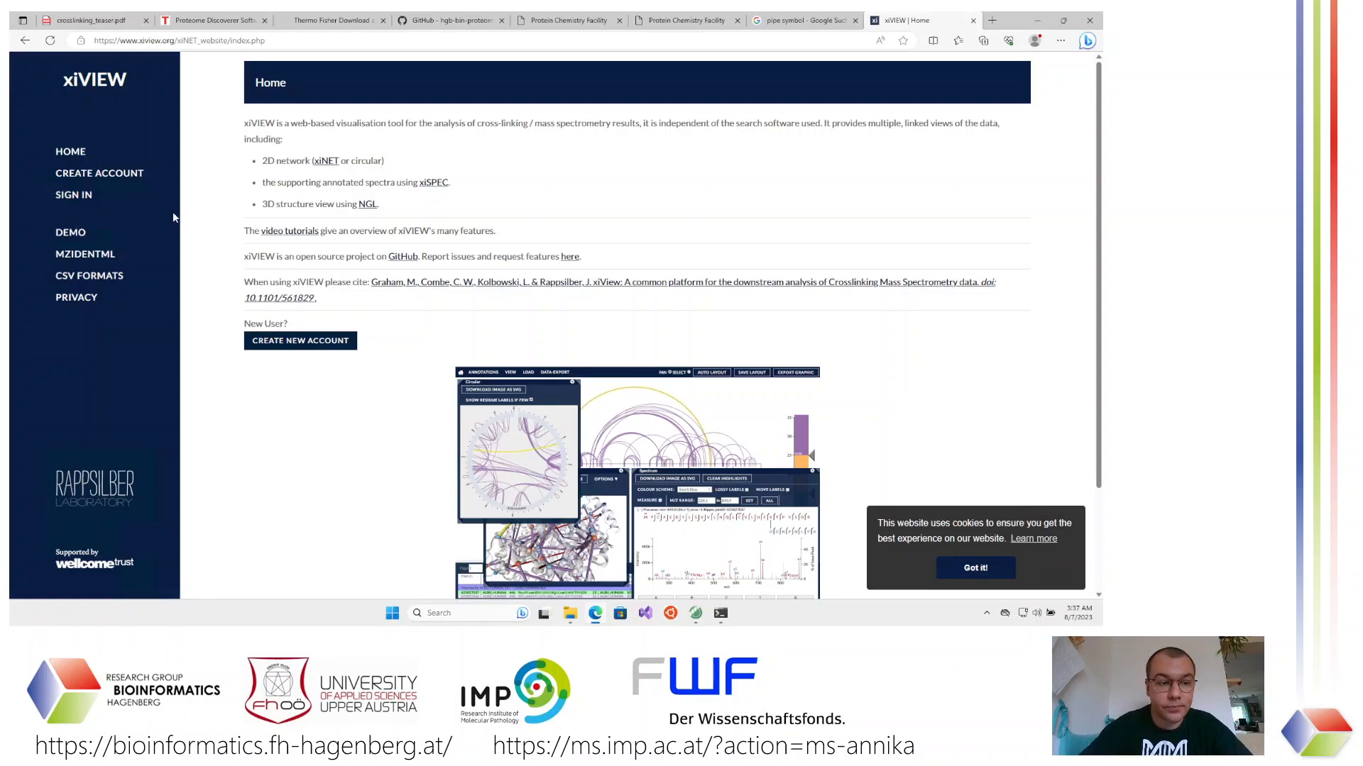
Sign in to xiVIEW with the account username and password
left_click(99, 201)
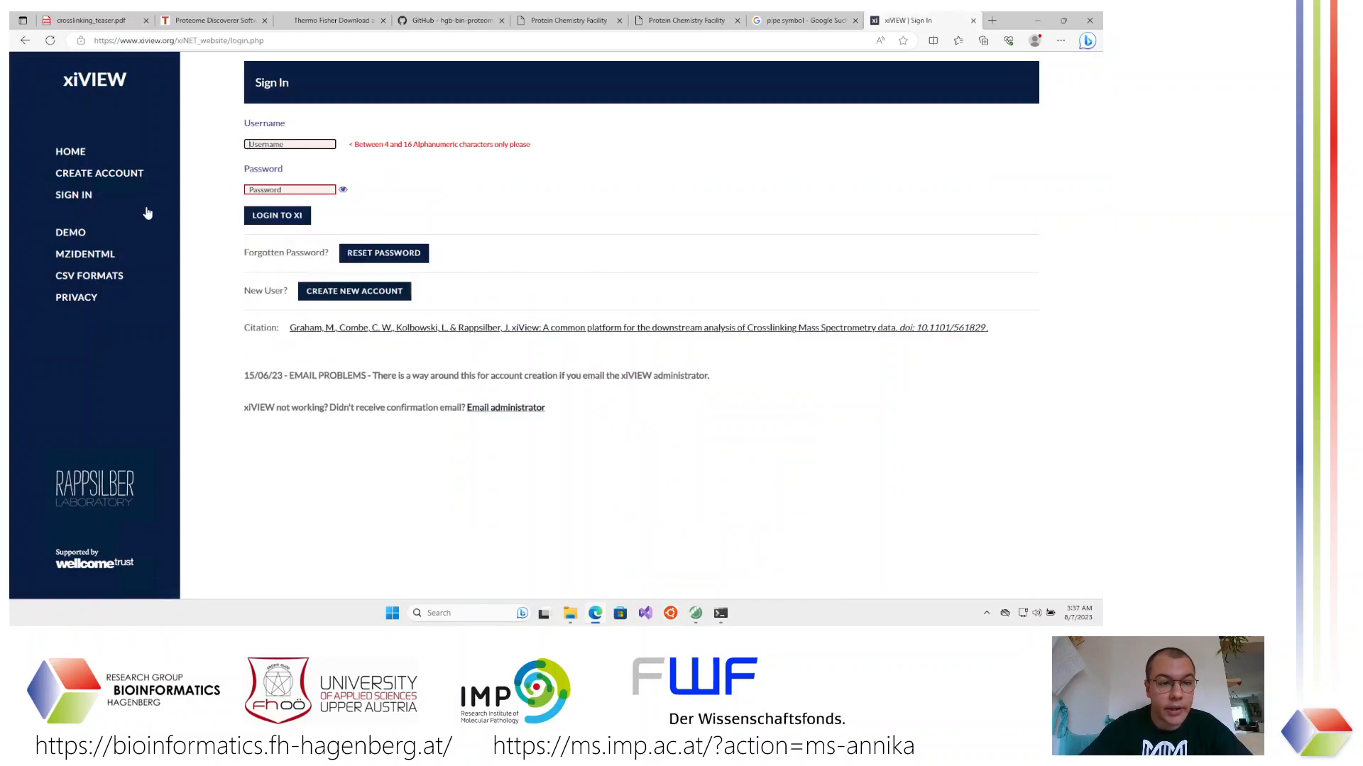
left_click(324, 142)
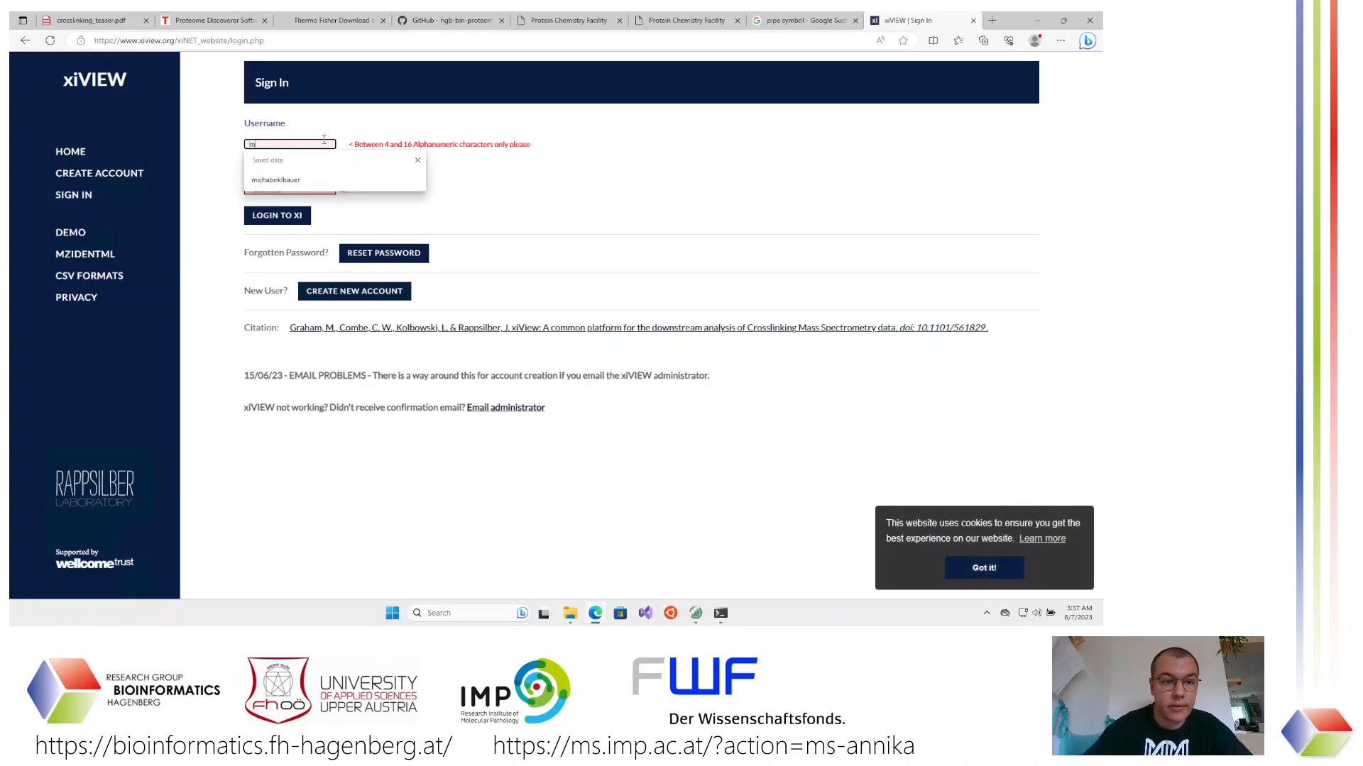
left_click(276, 180)
left_click(272, 191)
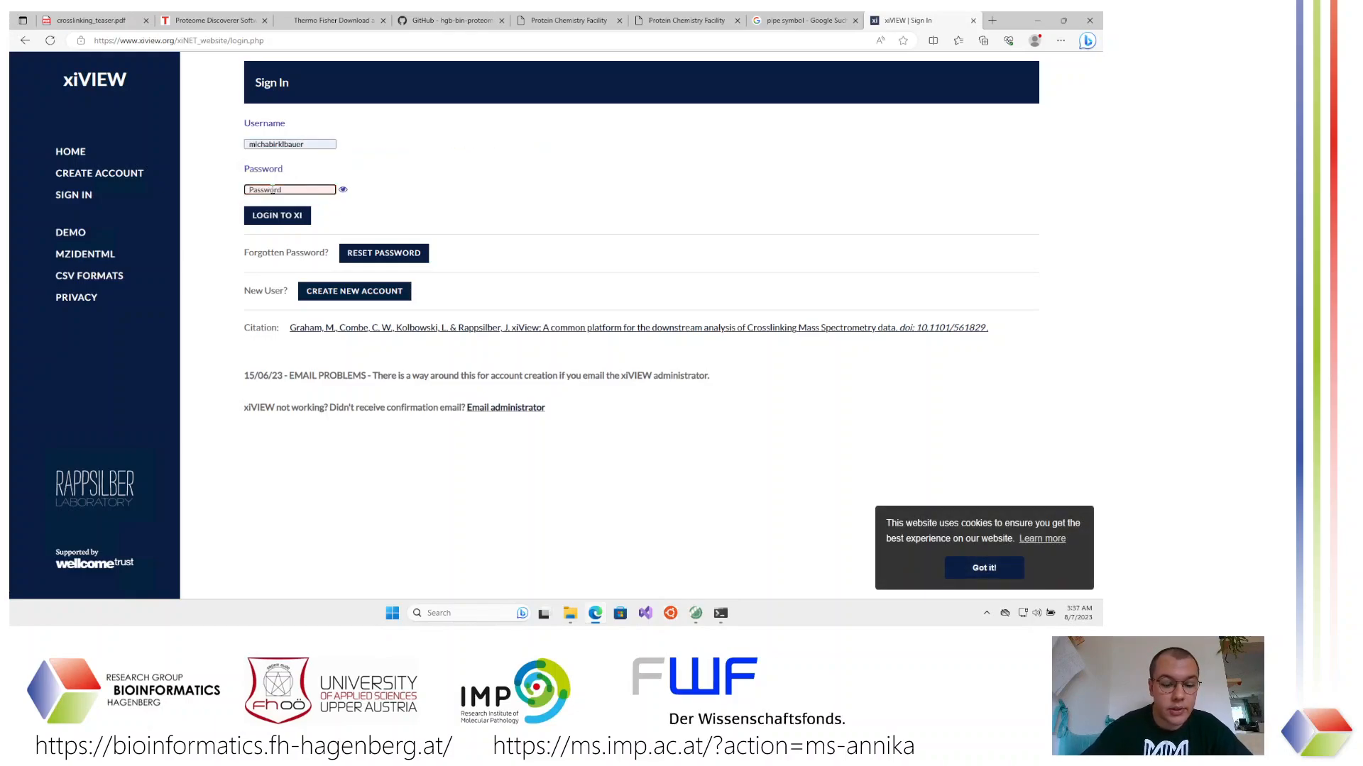
type("•")
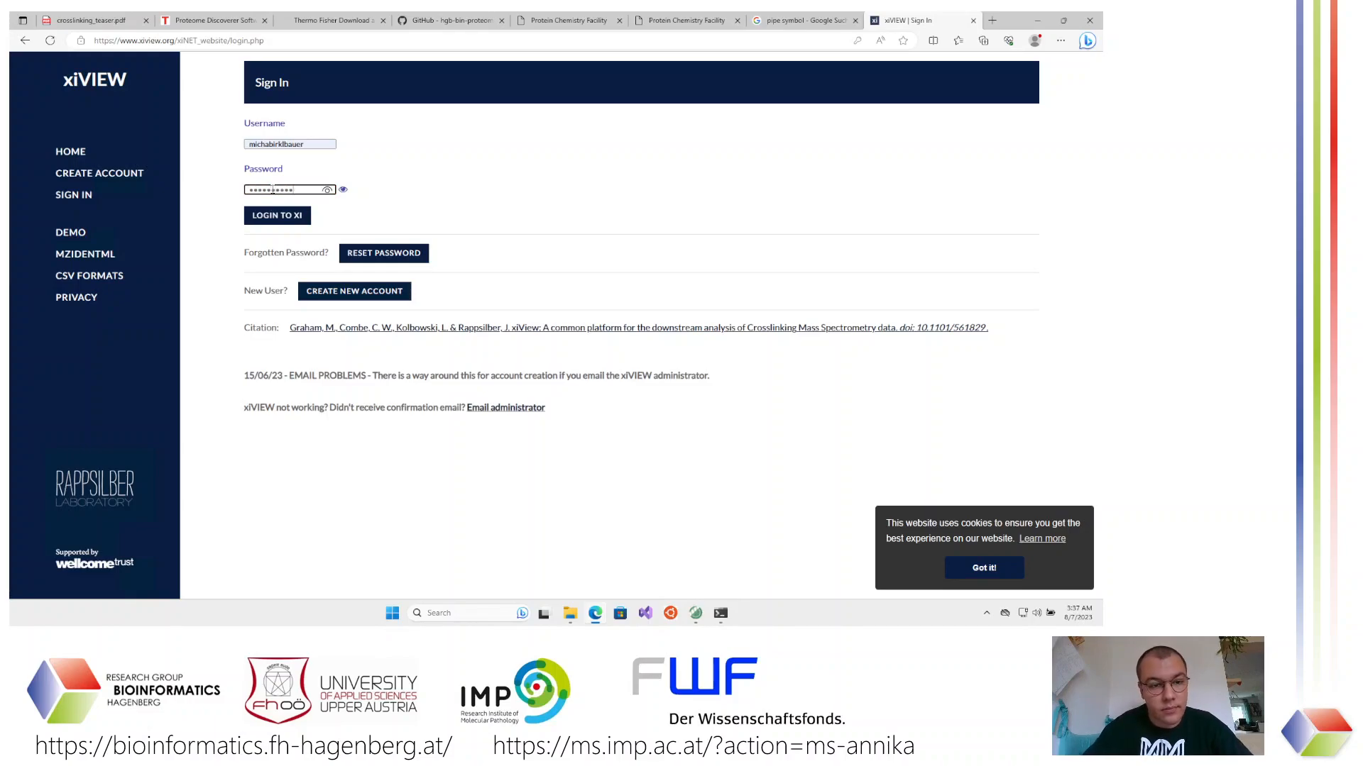
left_click(277, 212)
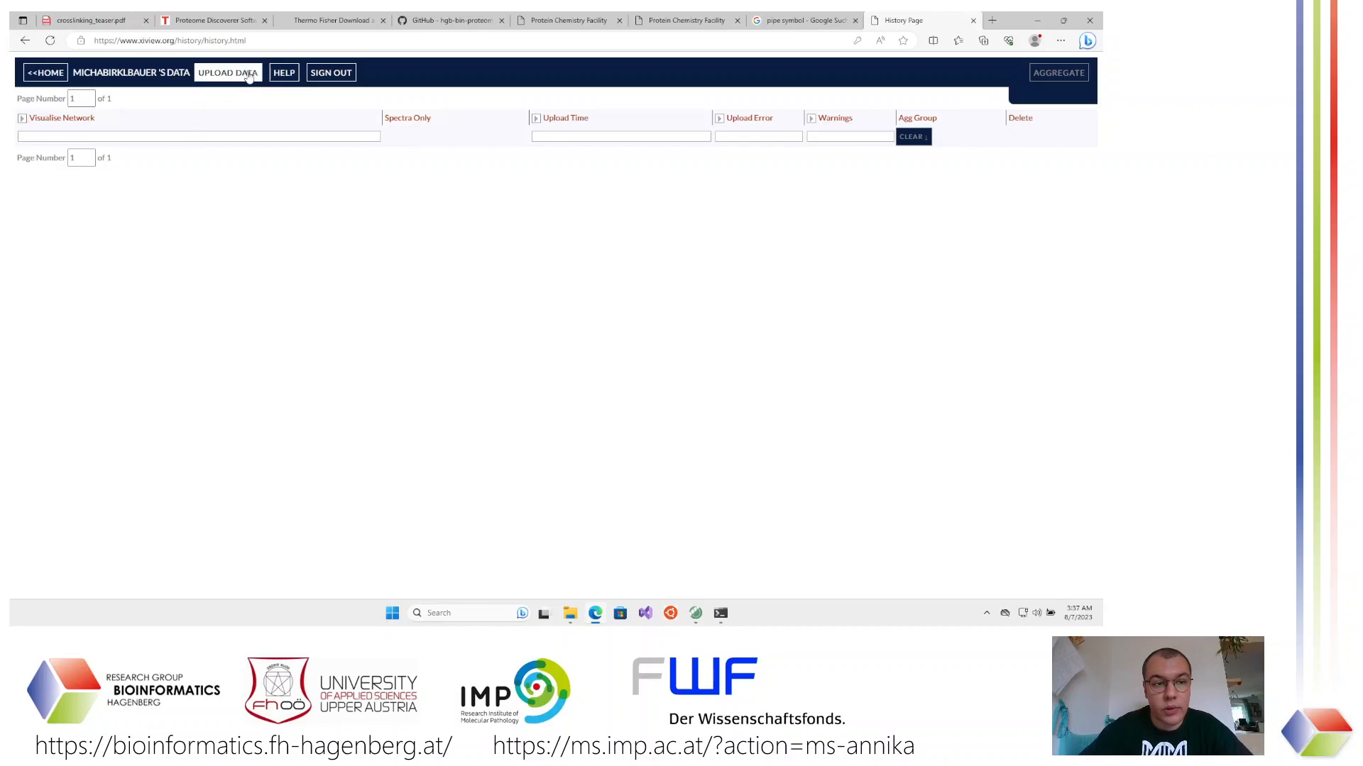
Start a data upload and choose 211026EWas01_E1.csv and the 211026EWas01_E1 FASTA file from Documents
left_click(243, 74)
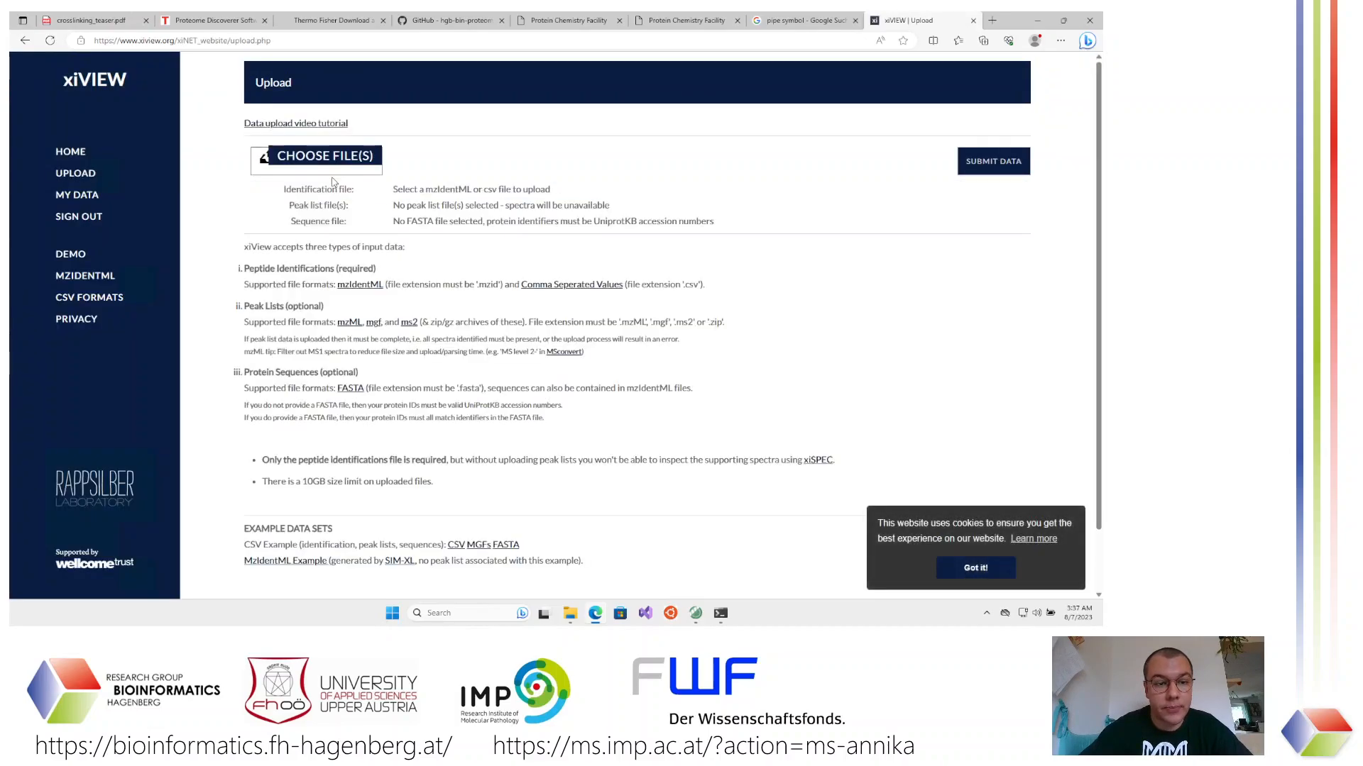
left_click(329, 162)
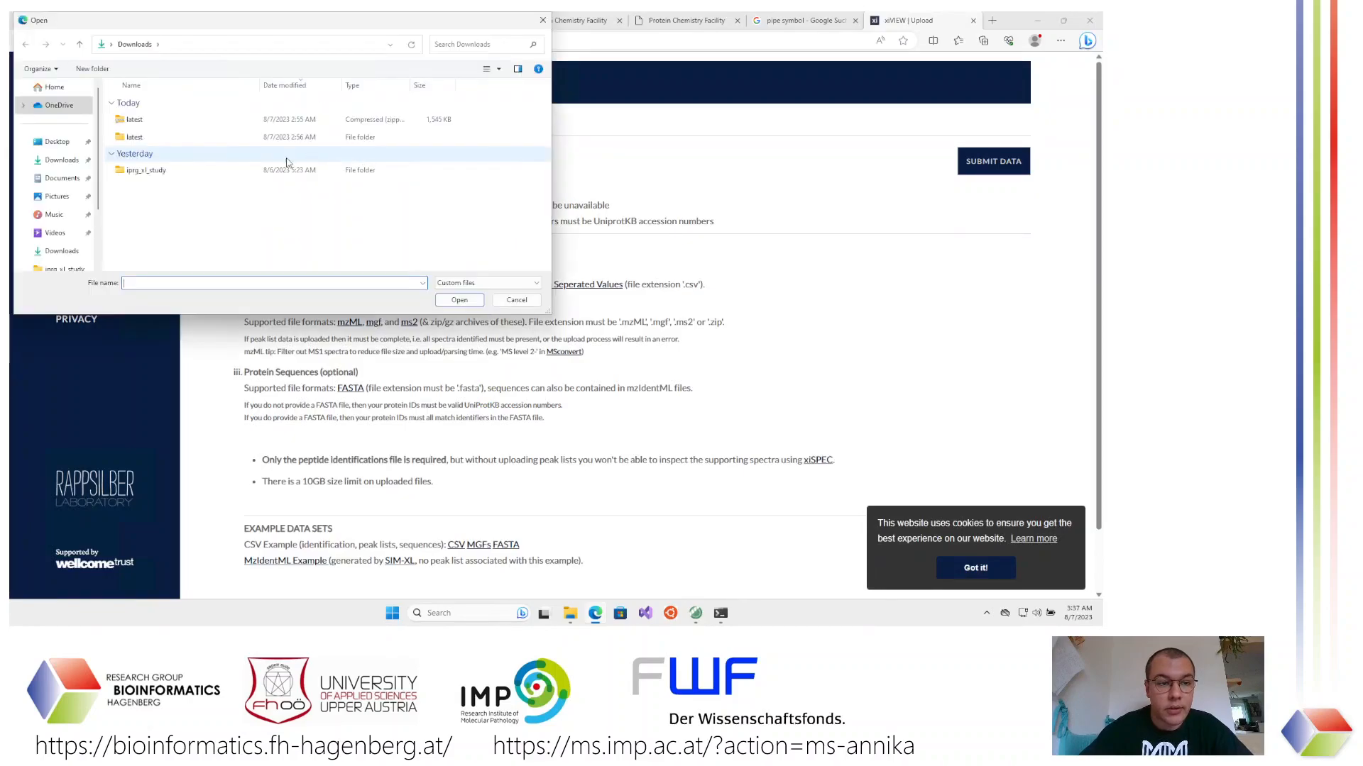
left_click(61, 179)
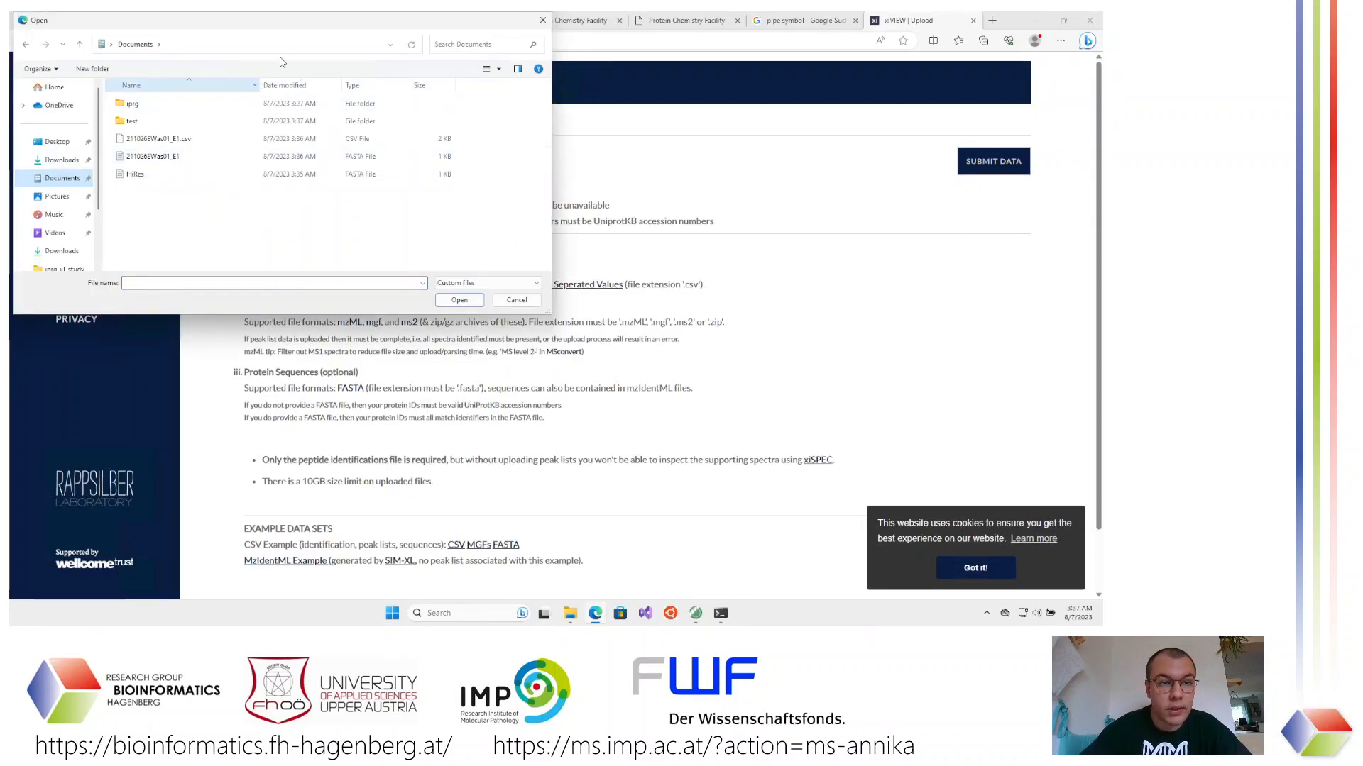
left_click_drag(342, 25, 441, 45)
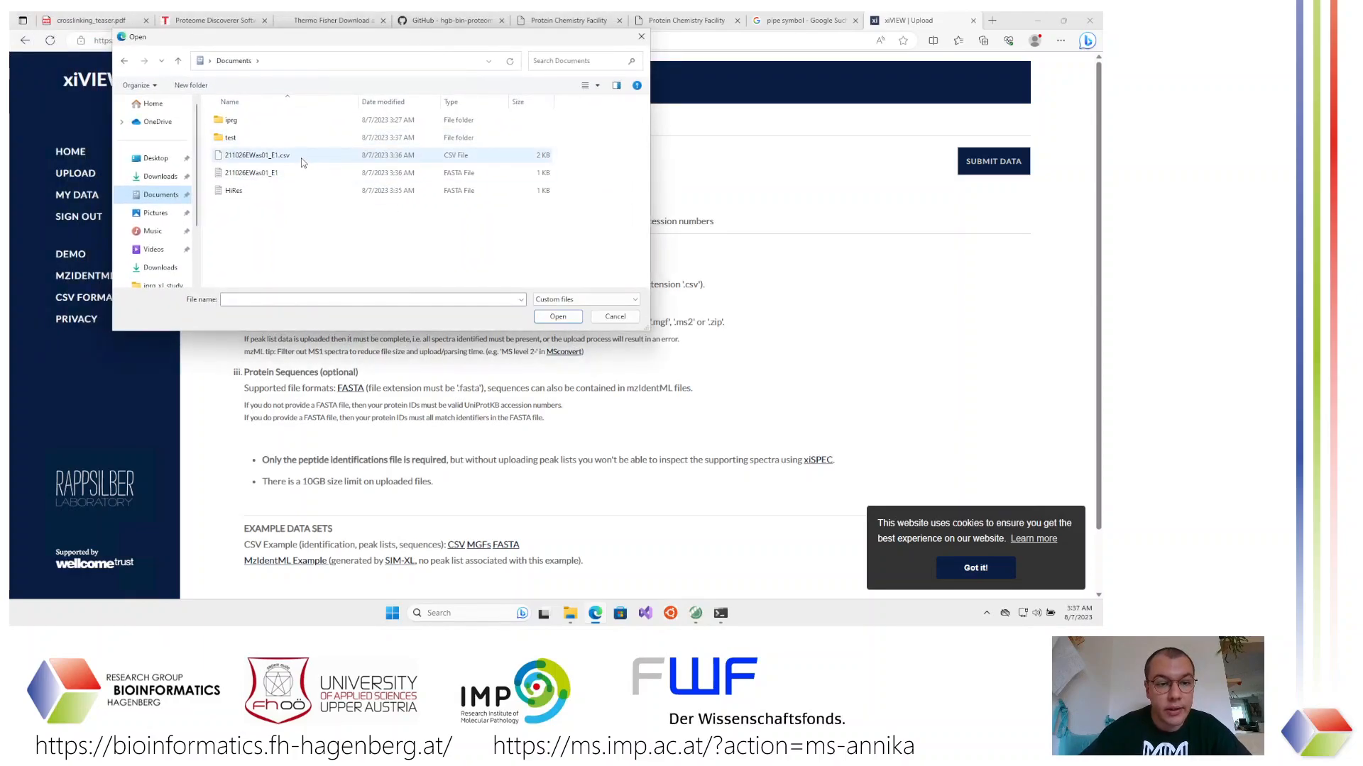
left_click(303, 158)
left_click(290, 177, "ctrl")
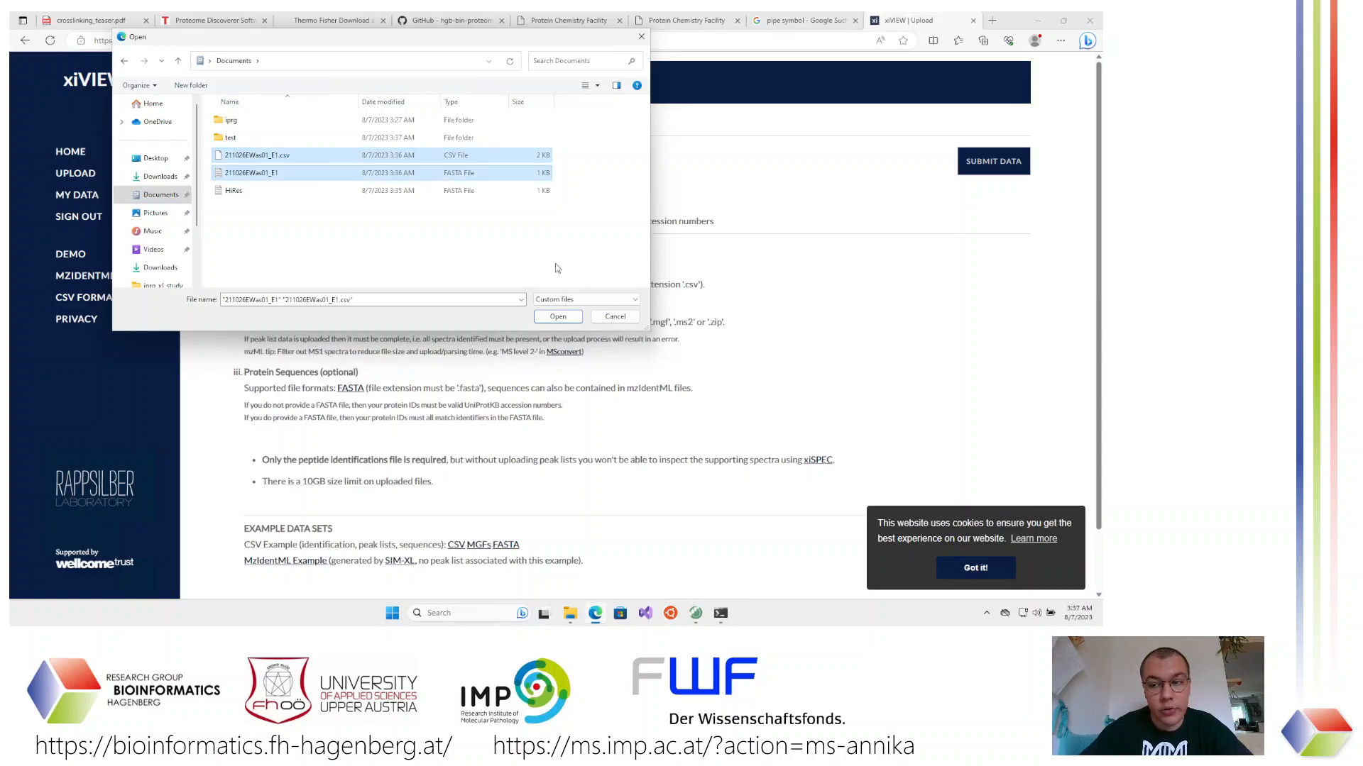
left_click(565, 318)
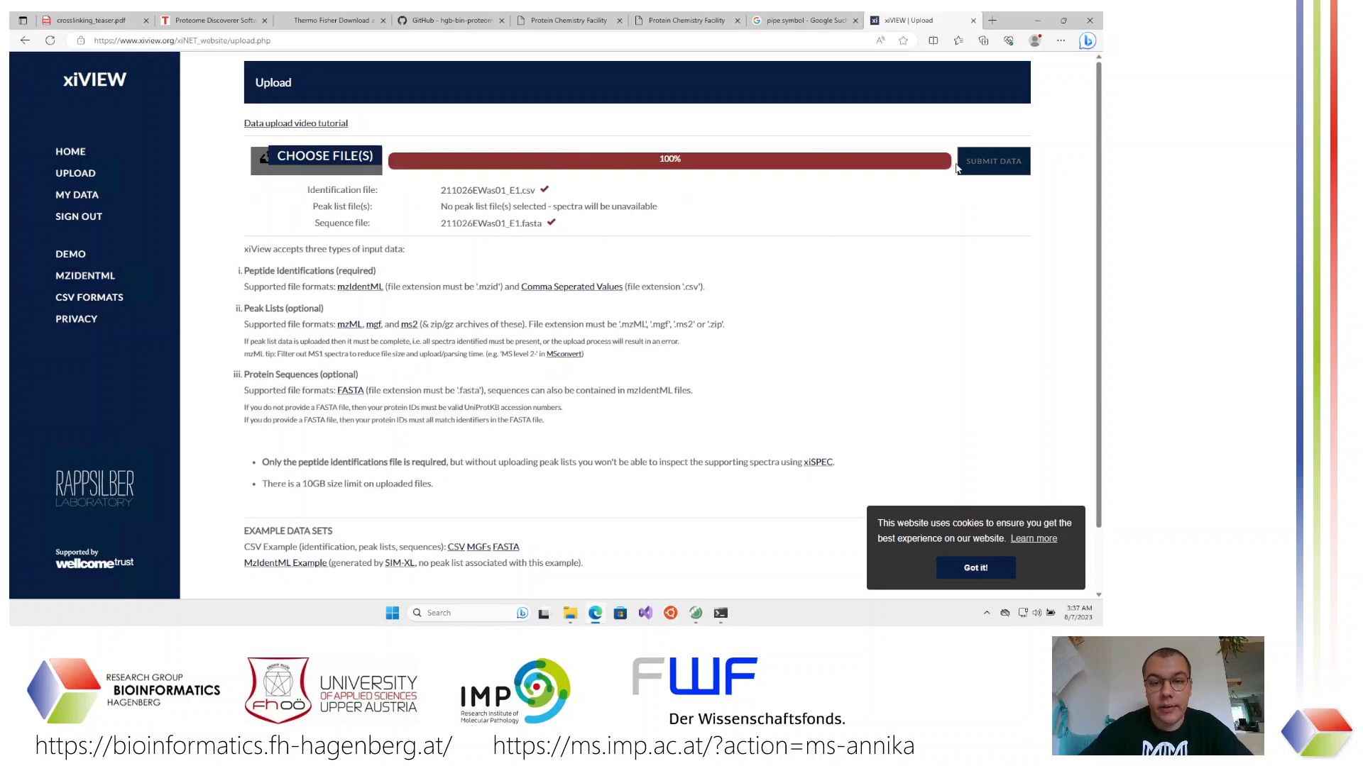
Submit the chosen identification and sequence files, and inspect the Androgen protein's details in the resulting crosslink network
left_click(978, 163)
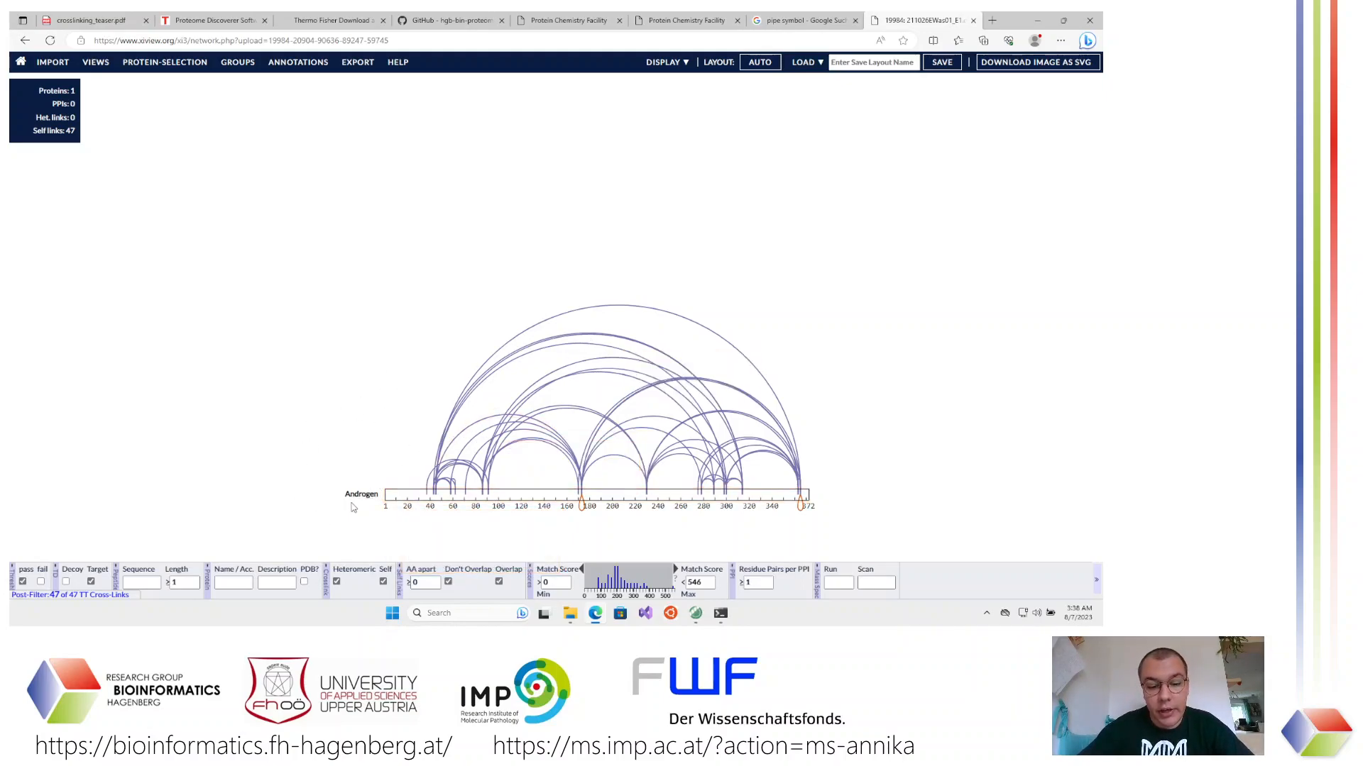
mouse_move(374, 500)
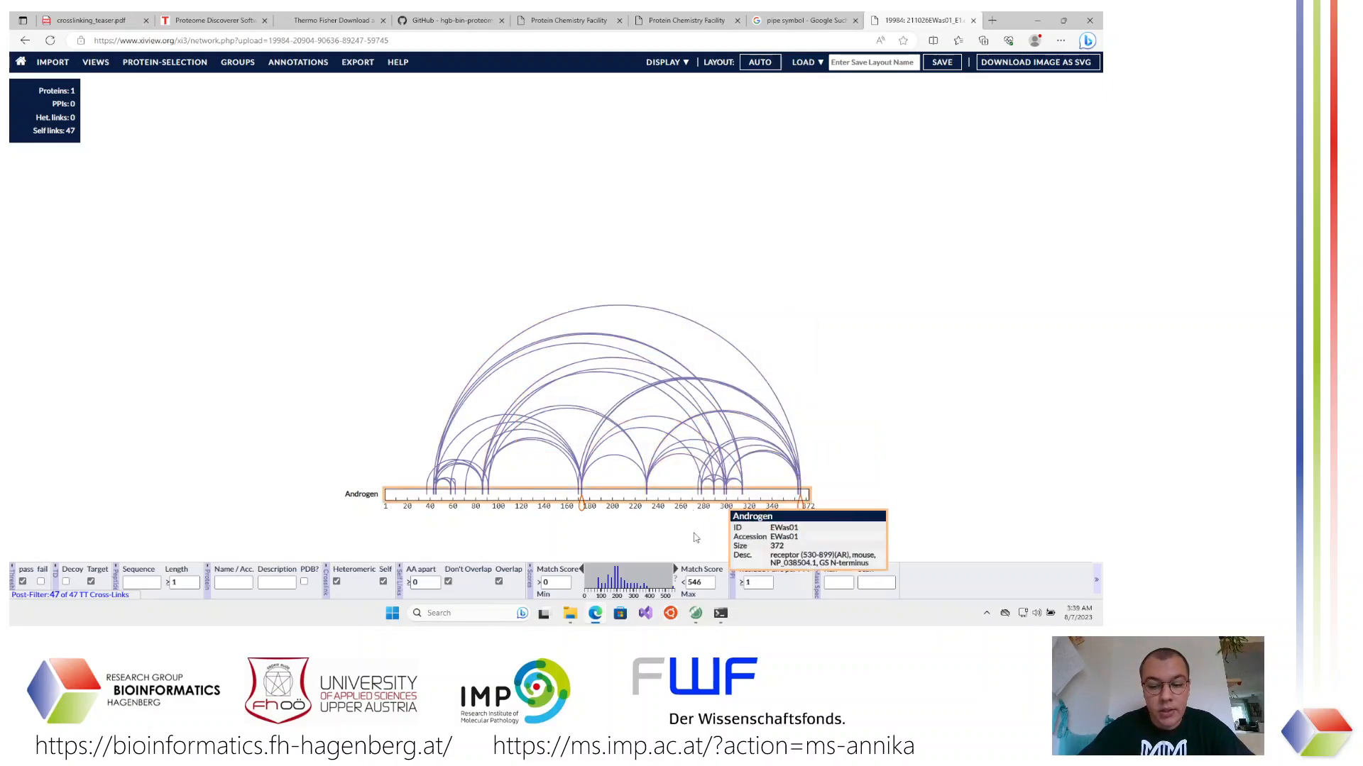
Open the HiRes FASTA file from the Documents folder and copy the accession NP_038504.1 from its header
mouse_move(568, 619)
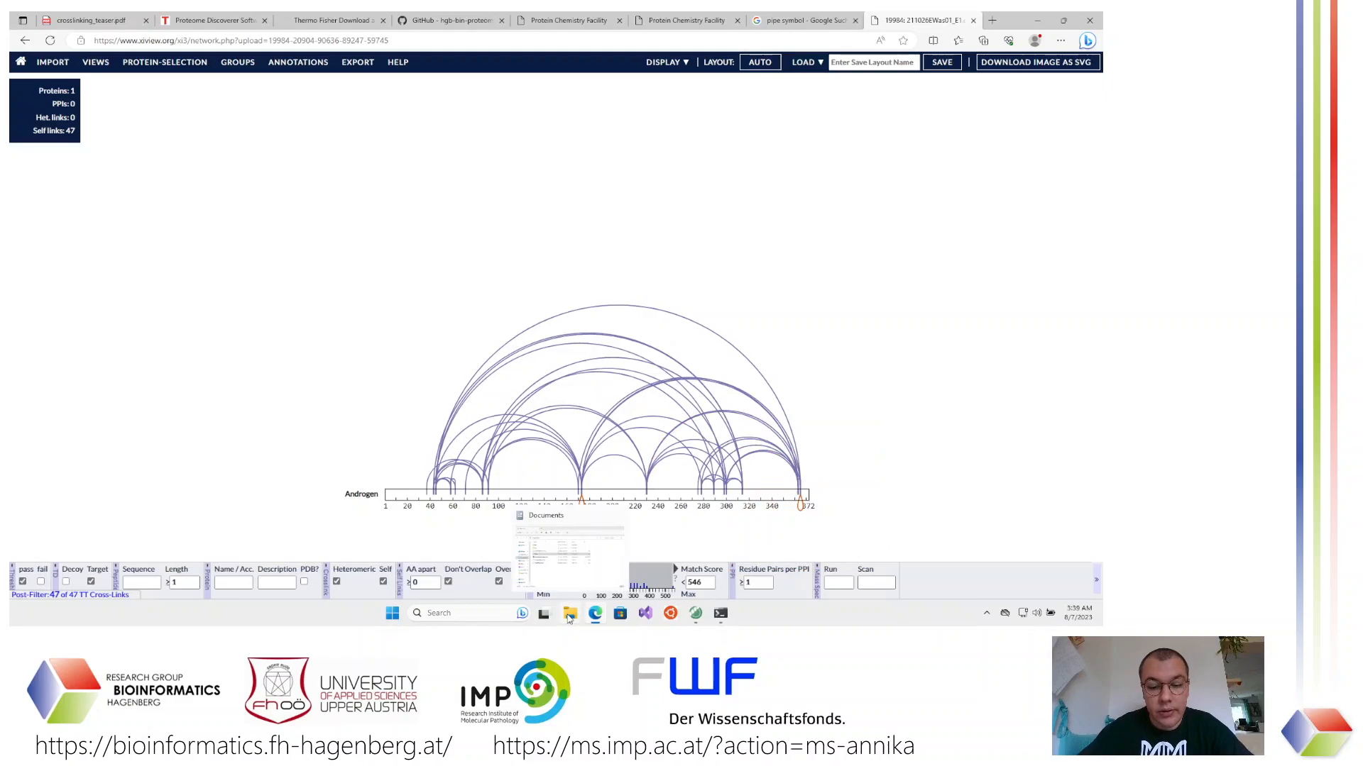
left_click(579, 562)
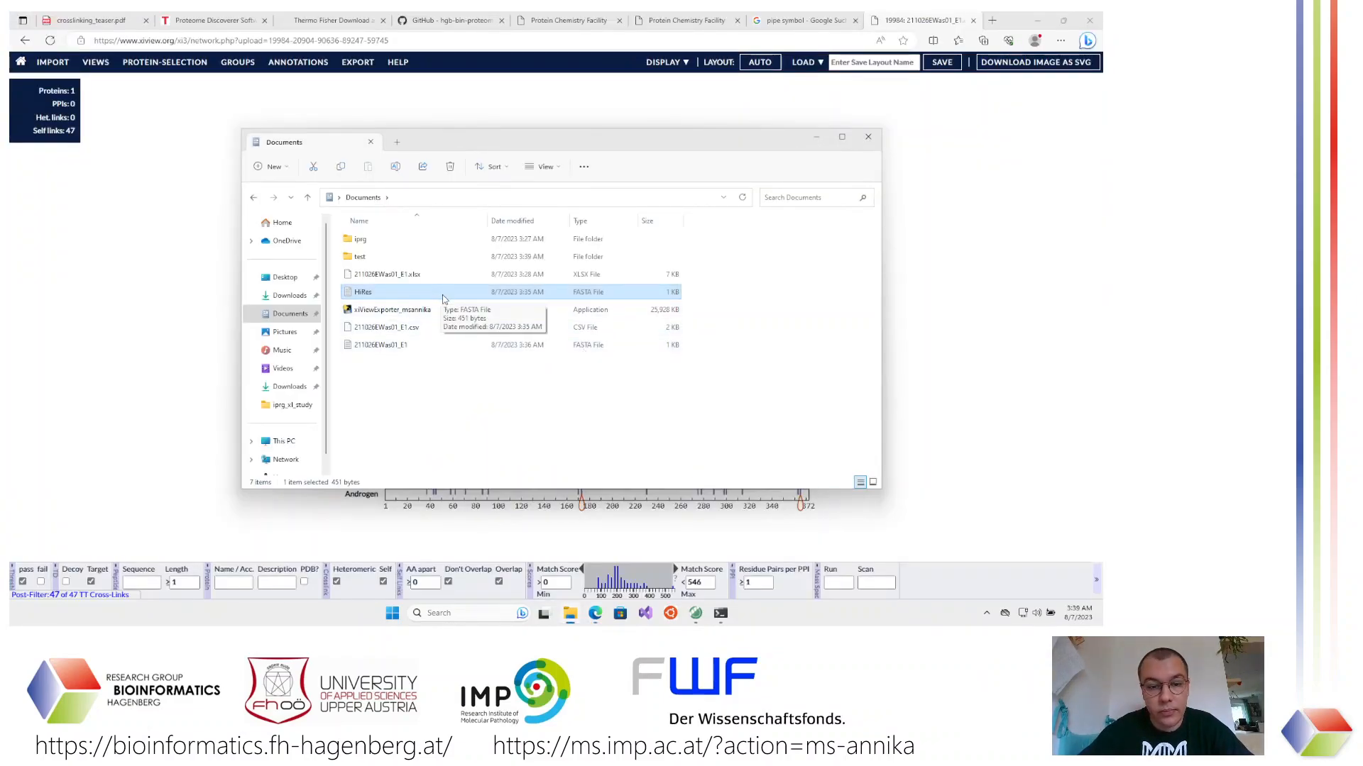
double_click(411, 296)
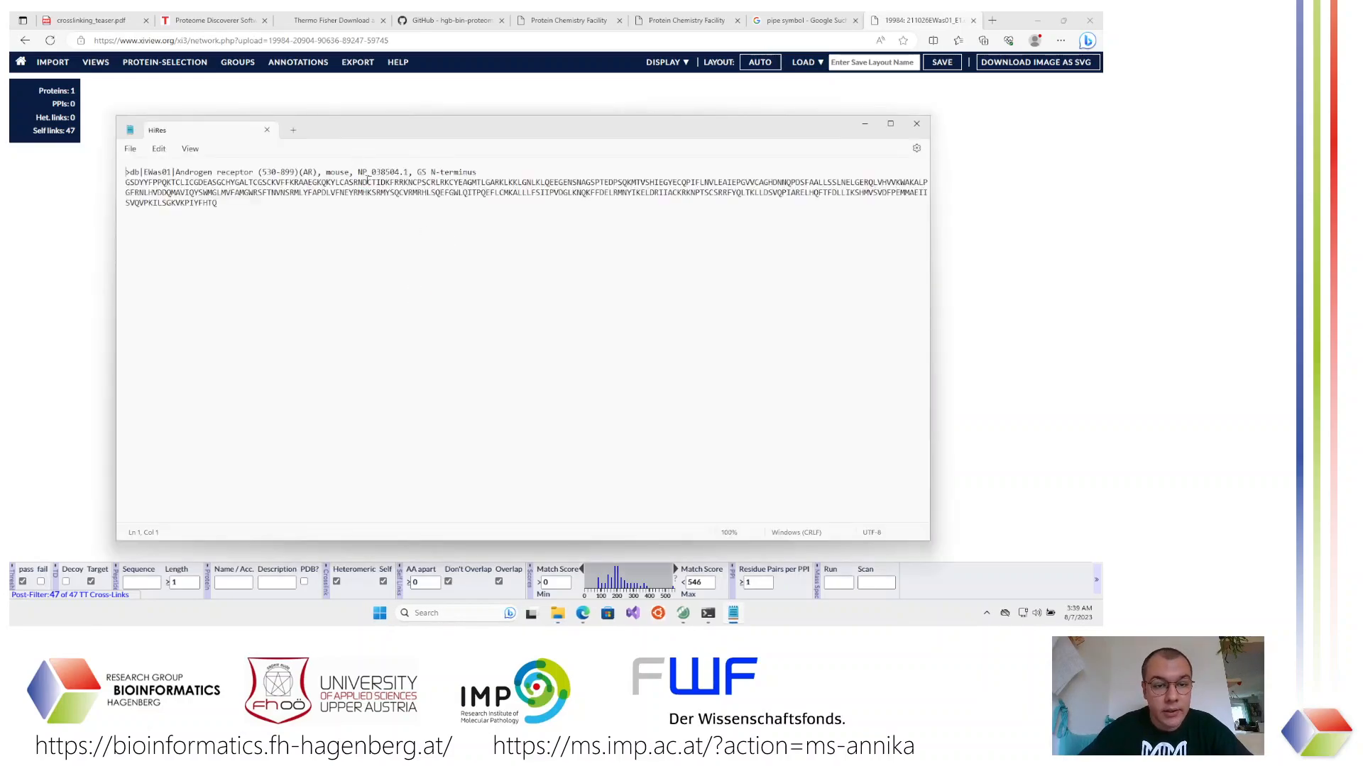
left_click_drag(358, 172, 411, 173)
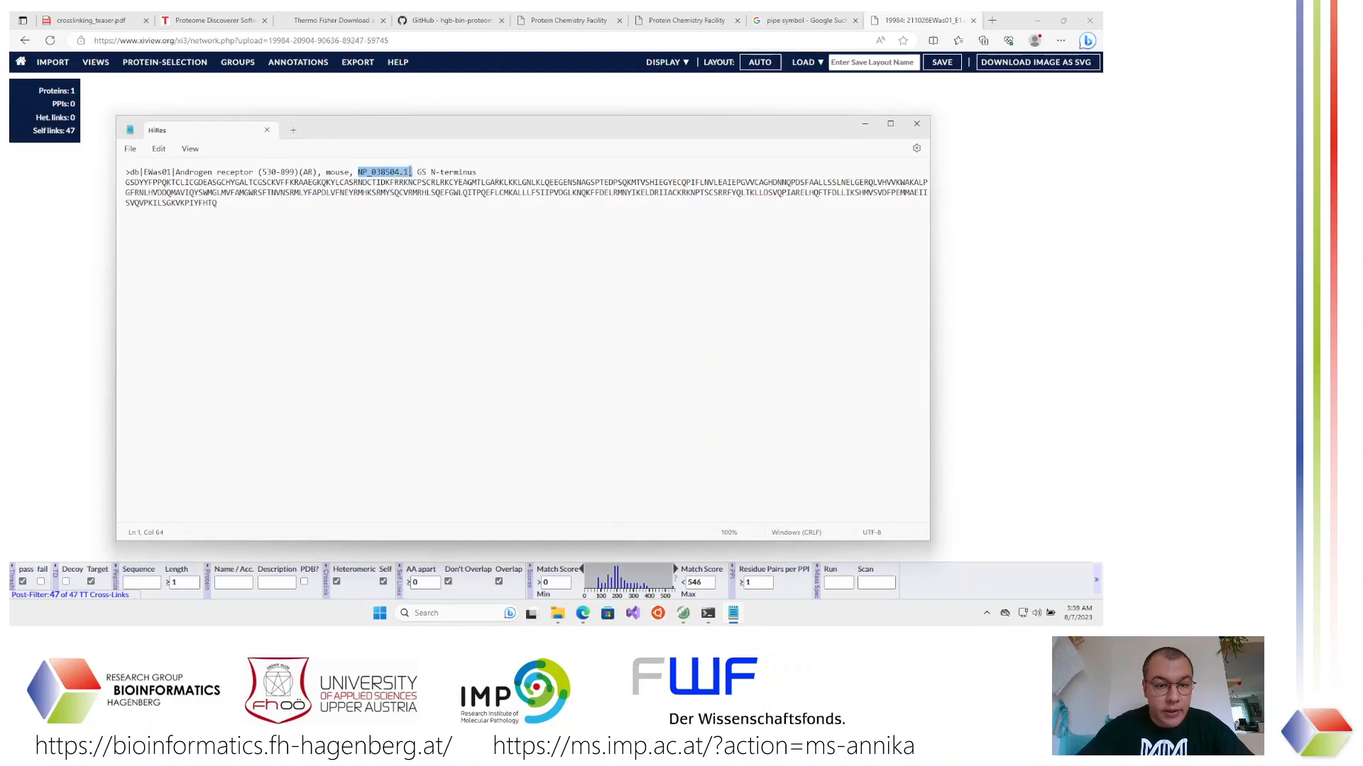
left_click(356, 170)
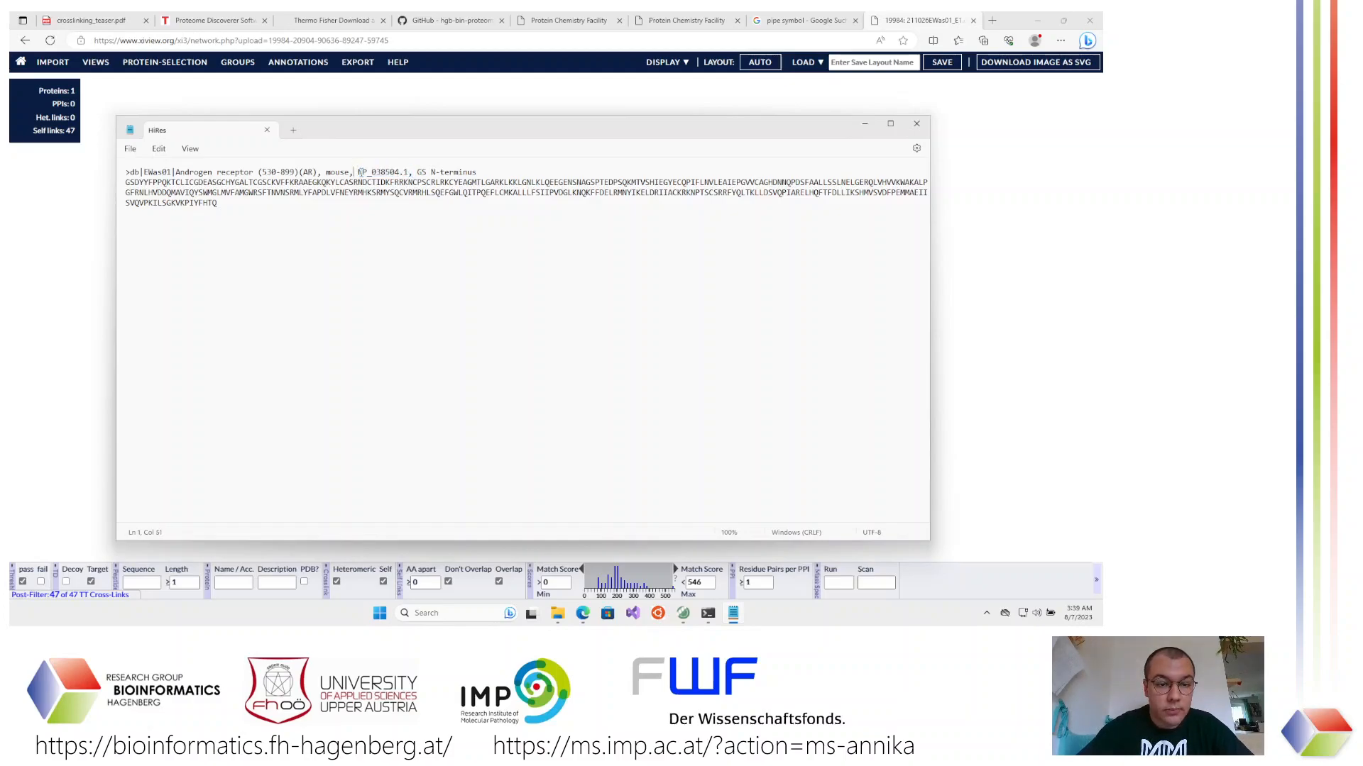
left_click_drag(358, 172, 416, 172)
key("ctrl+c")
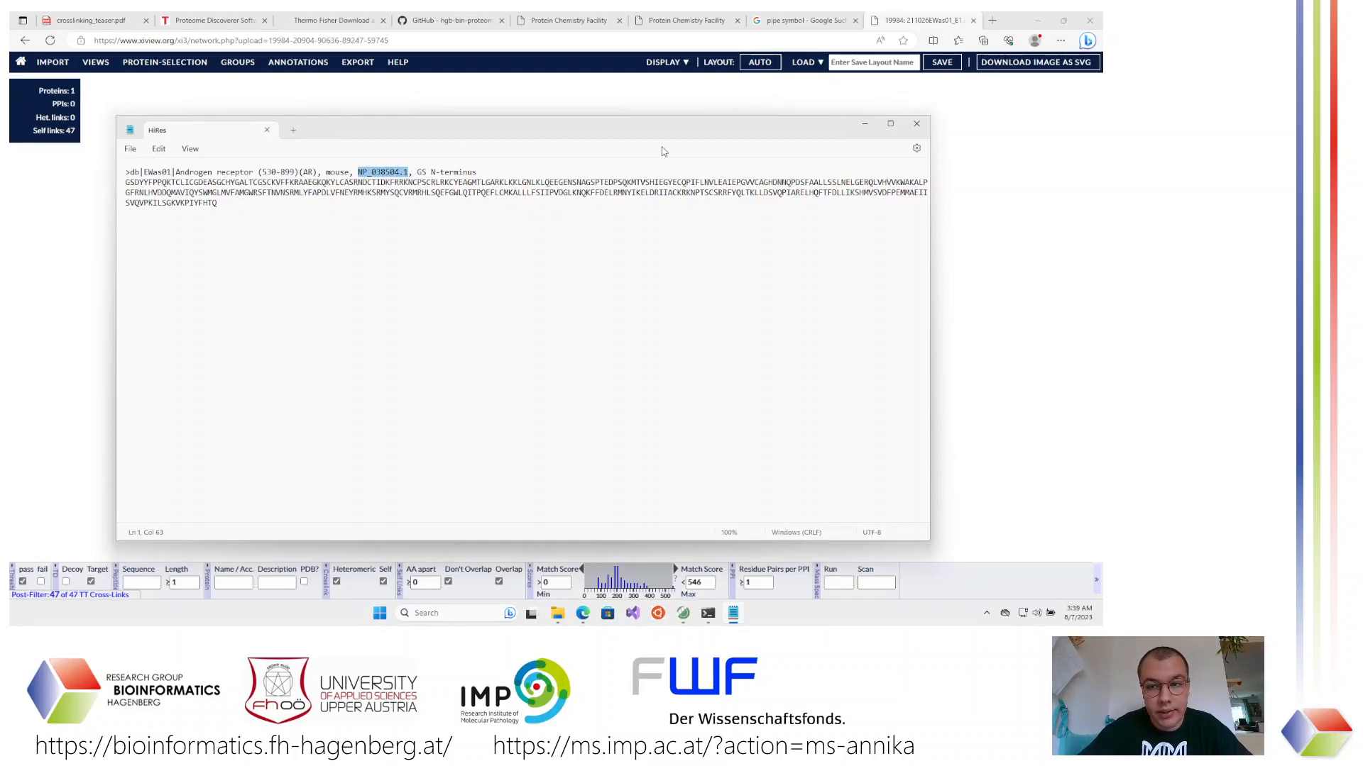
Search google.at for NP_038504.1 in a new browser tab and open the NCBI protein result 7304901
left_click(865, 127)
left_click(991, 19)
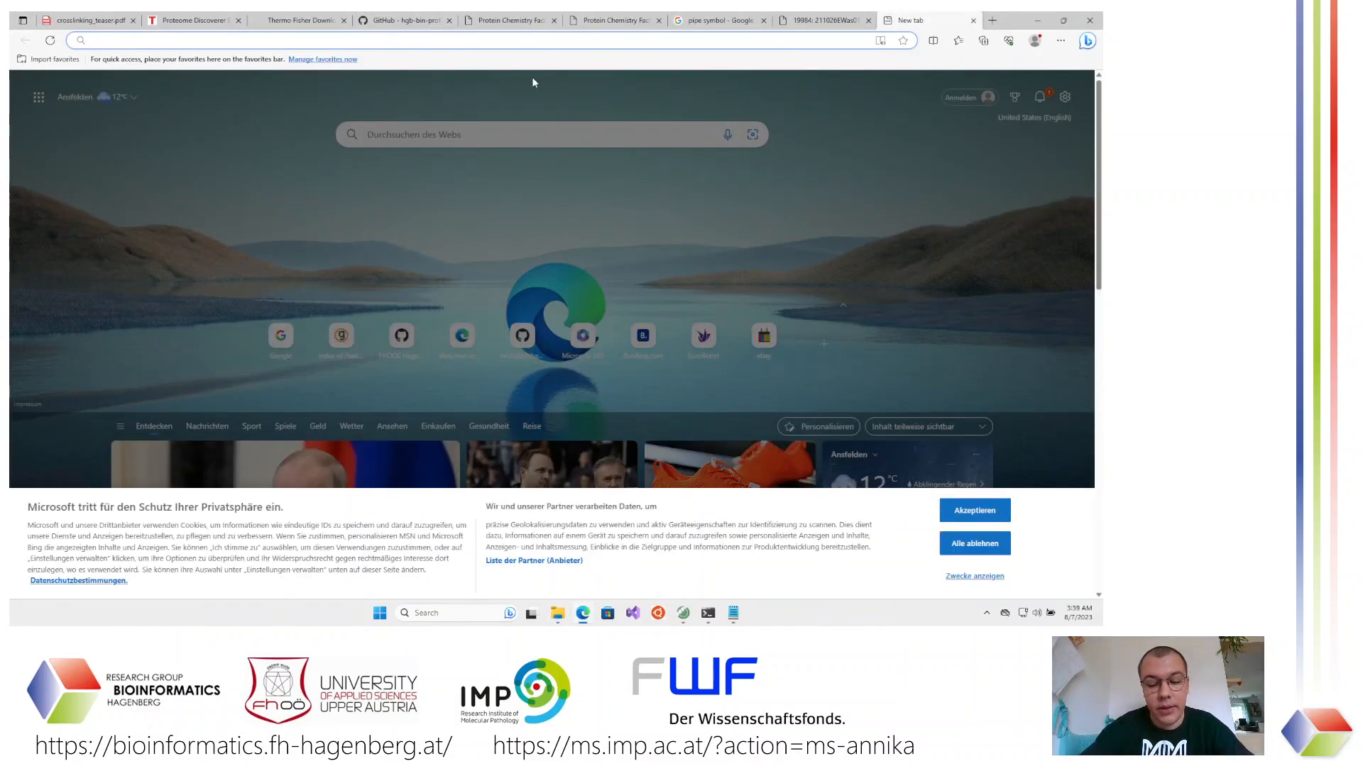
type("go")
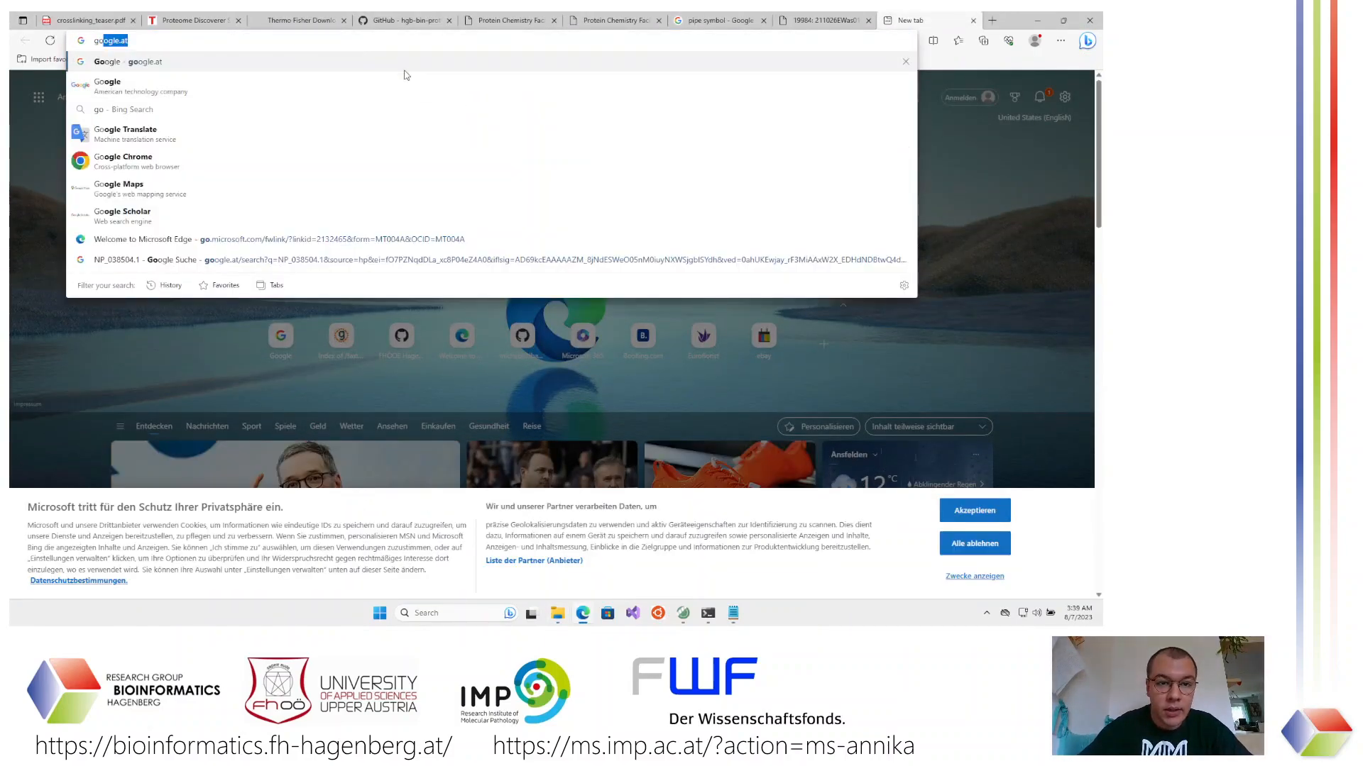
key("Return")
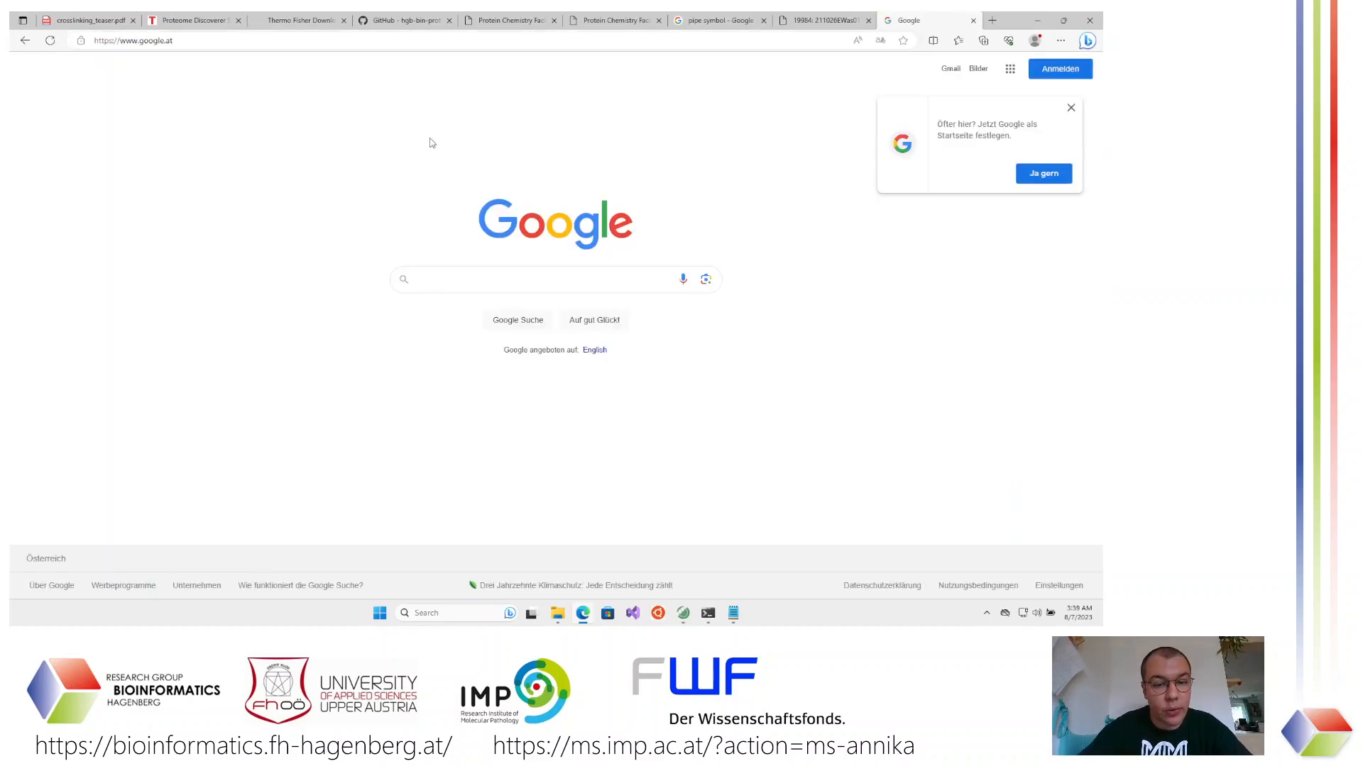
left_click(1071, 109)
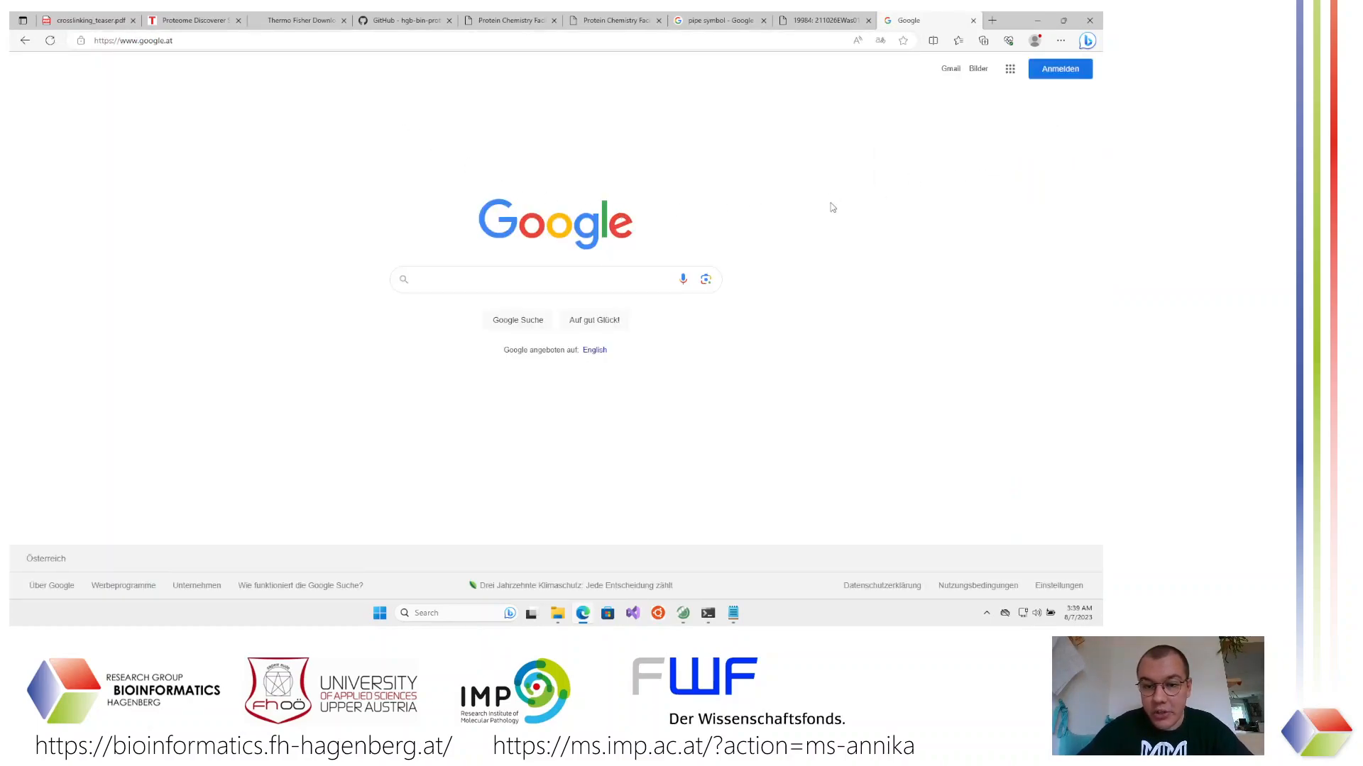
left_click(429, 278)
key("ctrl+v")
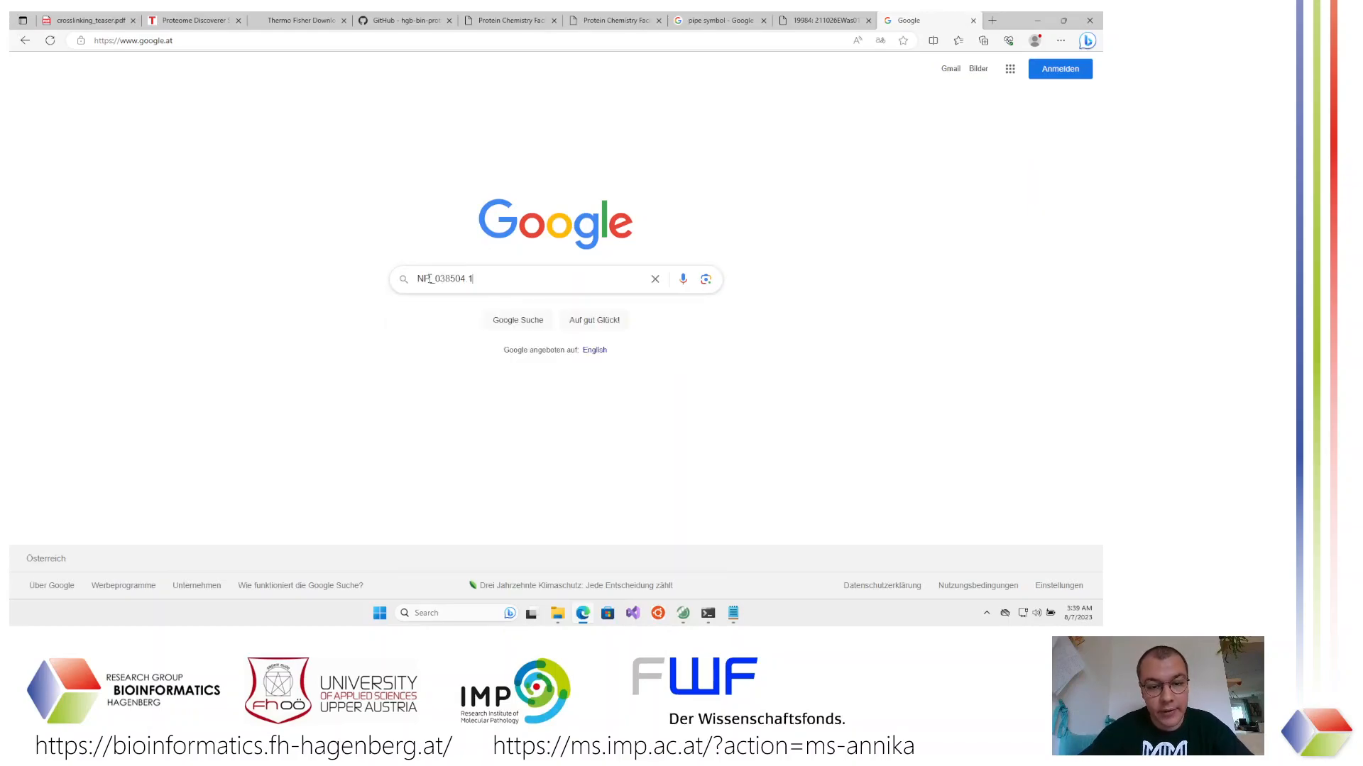
key("Return")
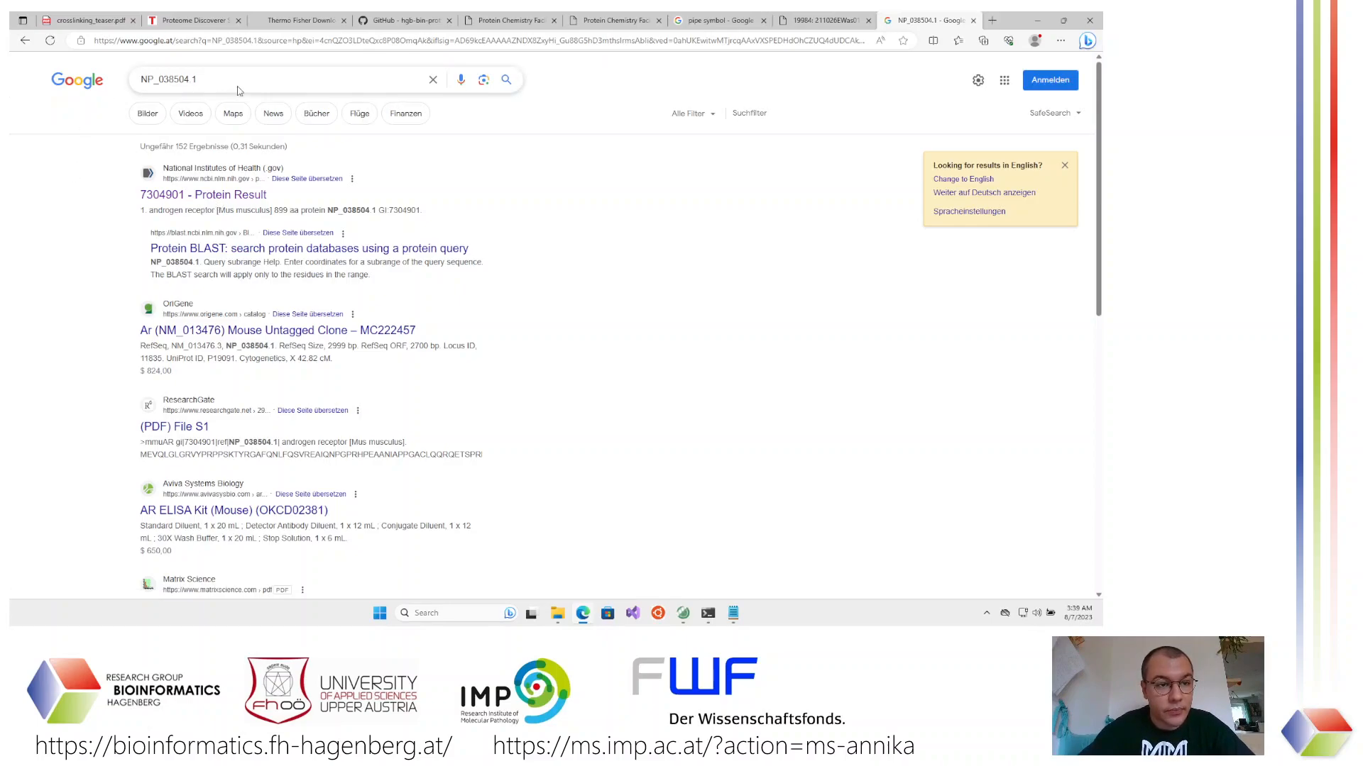
left_click(215, 196)
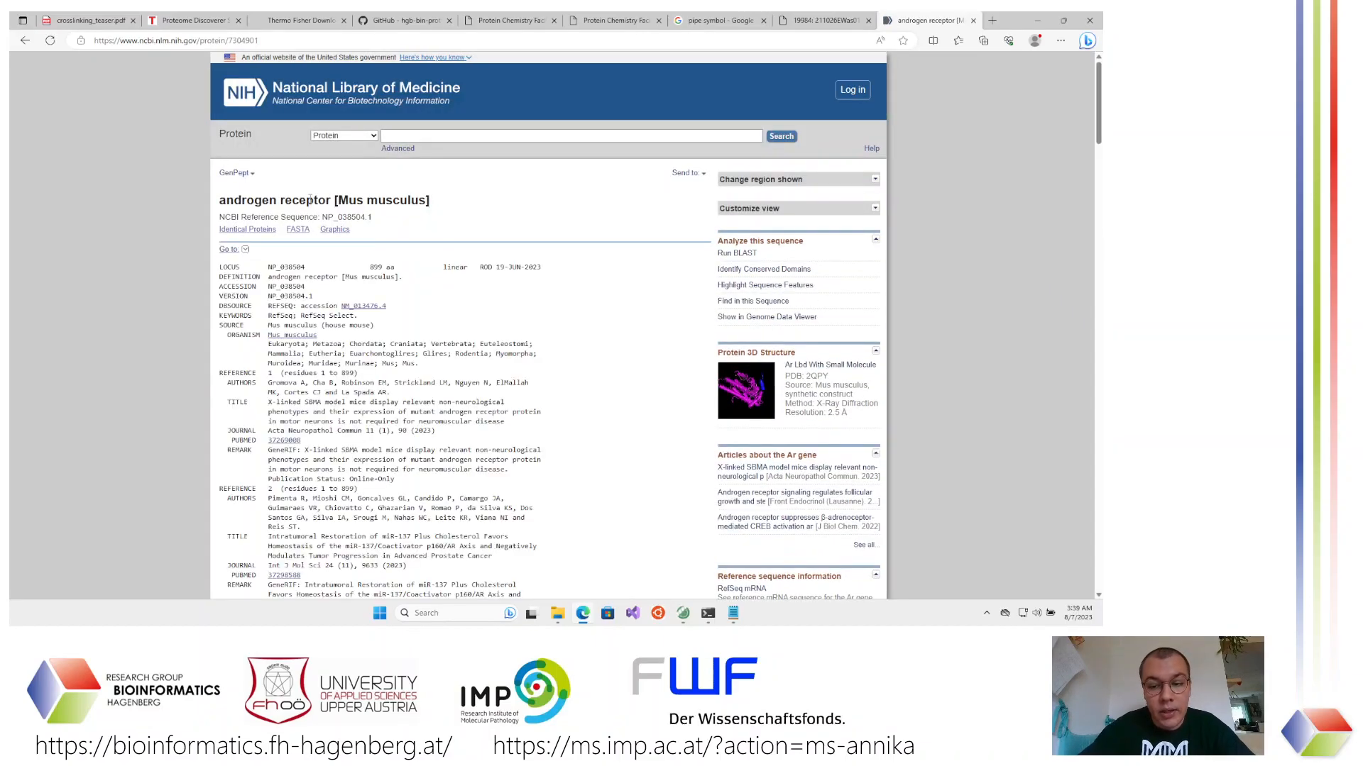
Follow the linked Ar Lbd With Small Molecule structure to its RCSB entry 2QPY and download it in PDB format
left_click(818, 366)
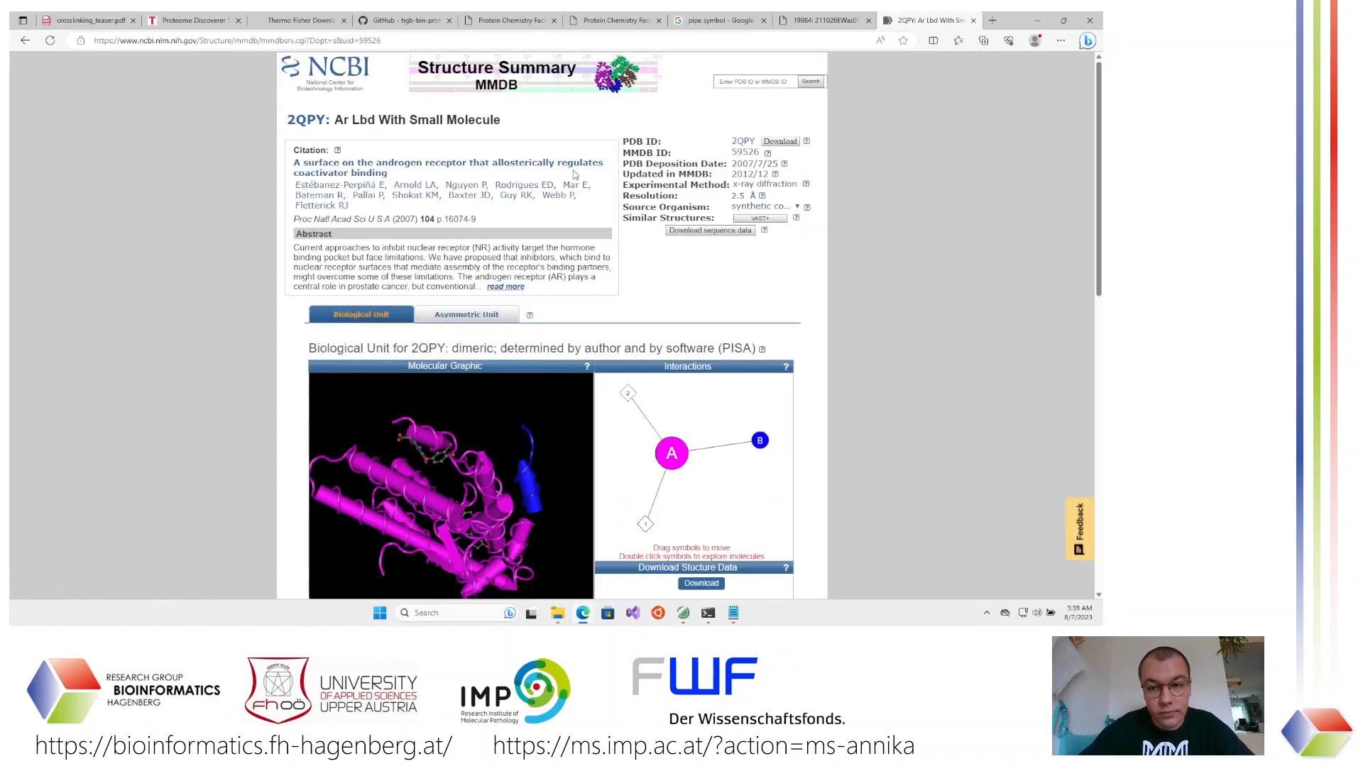
left_click(740, 142)
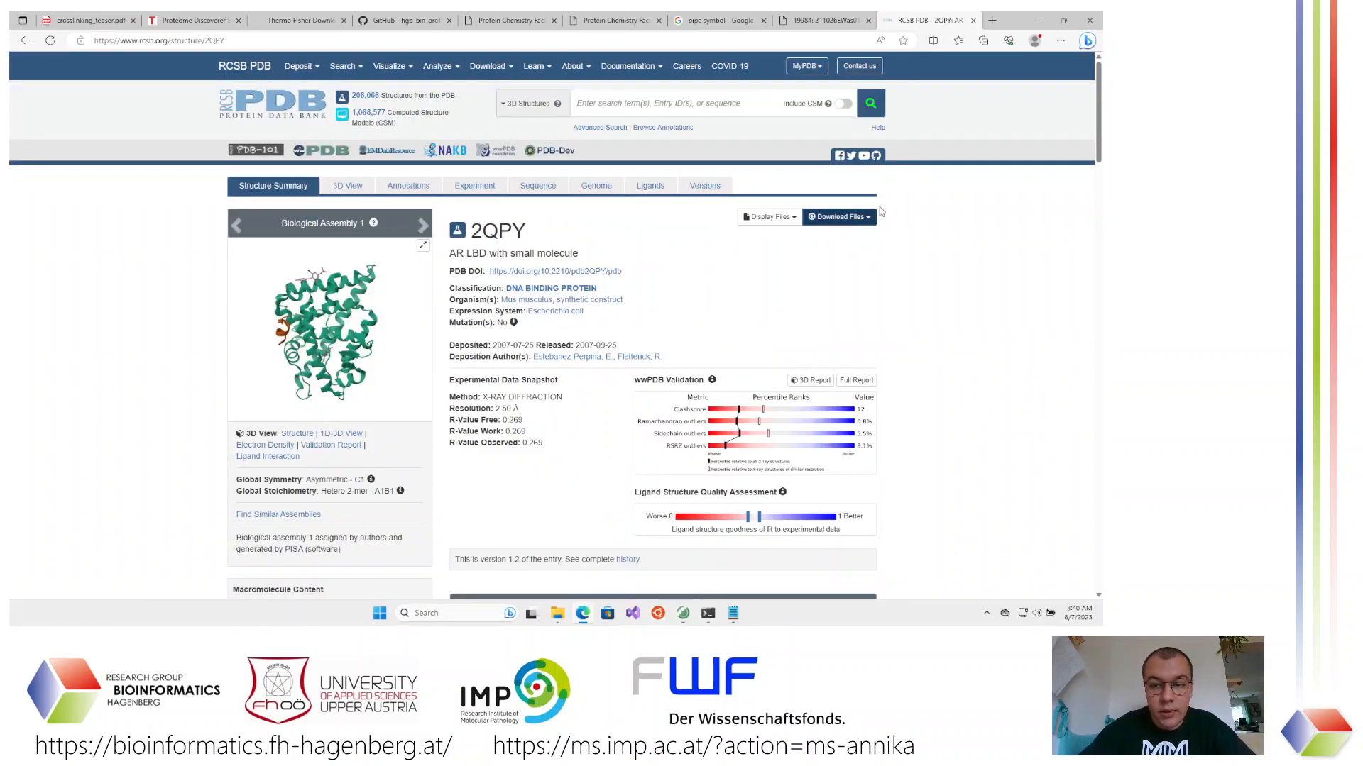
left_click(843, 217)
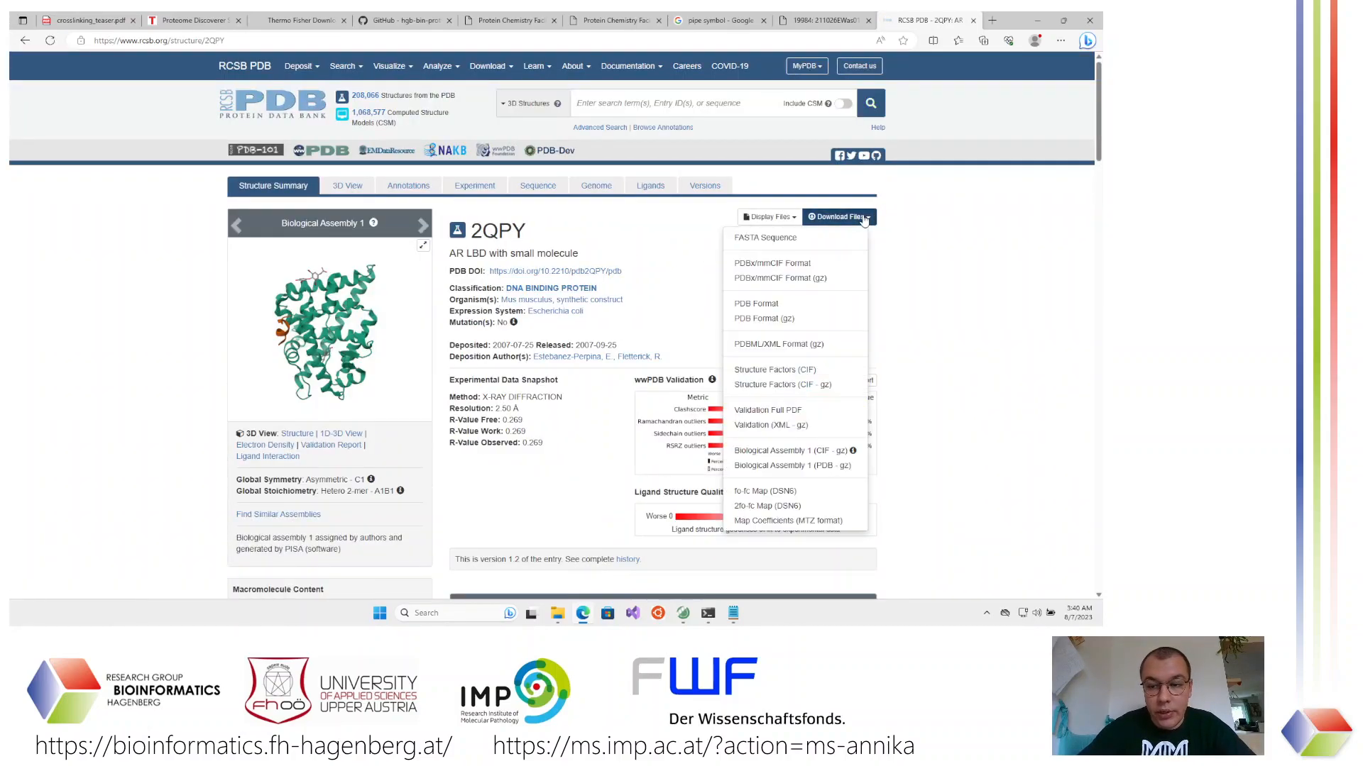
left_click(764, 303)
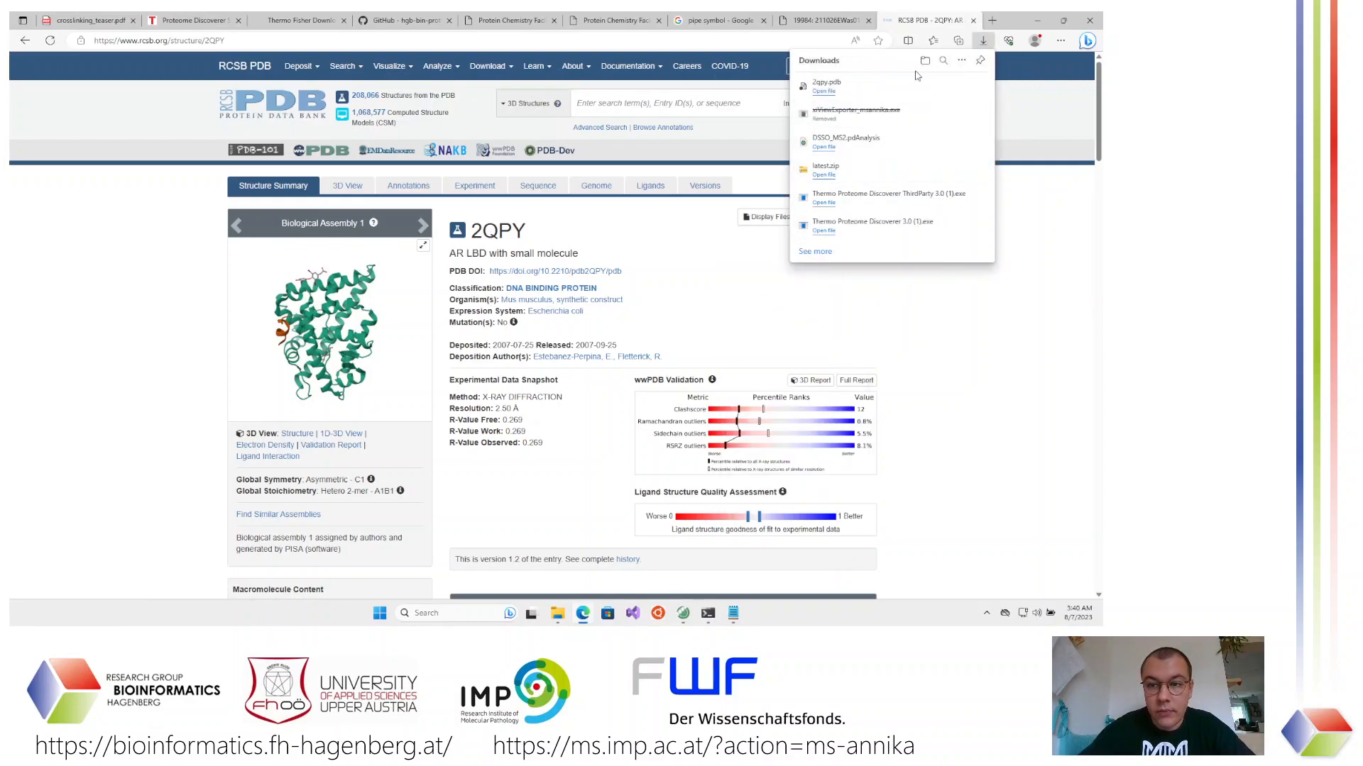
Return to the xiVIEW network and import the local structure file 2qpy.pdb from the Downloads folder
left_click(820, 22)
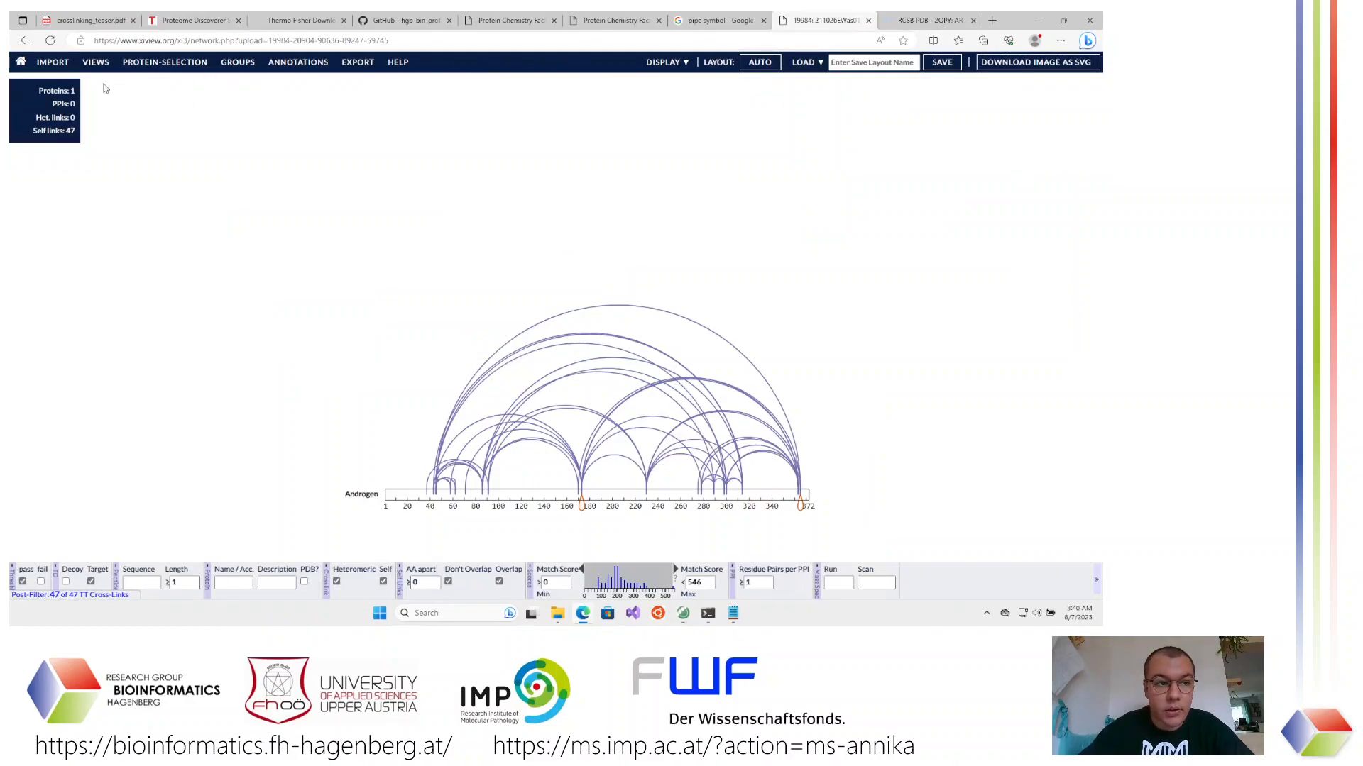
left_click(53, 63)
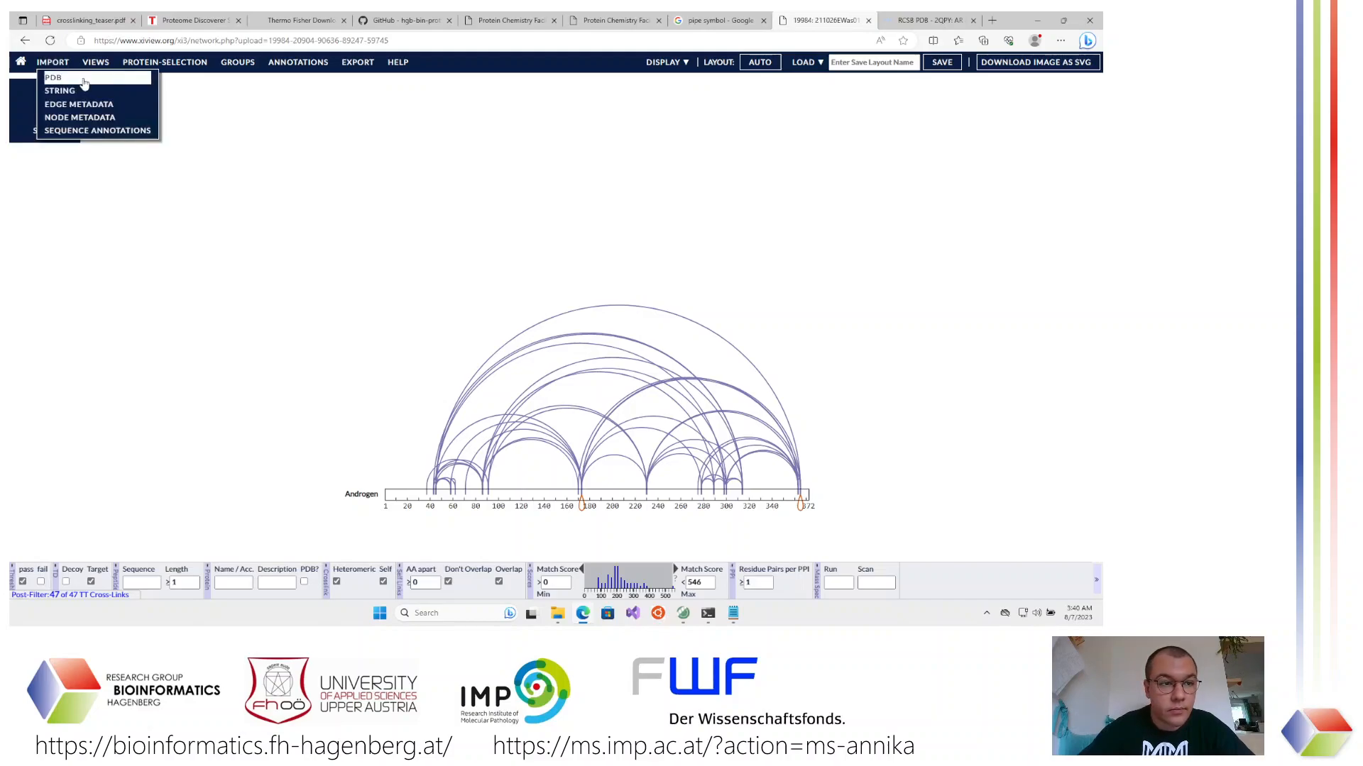
left_click(84, 80)
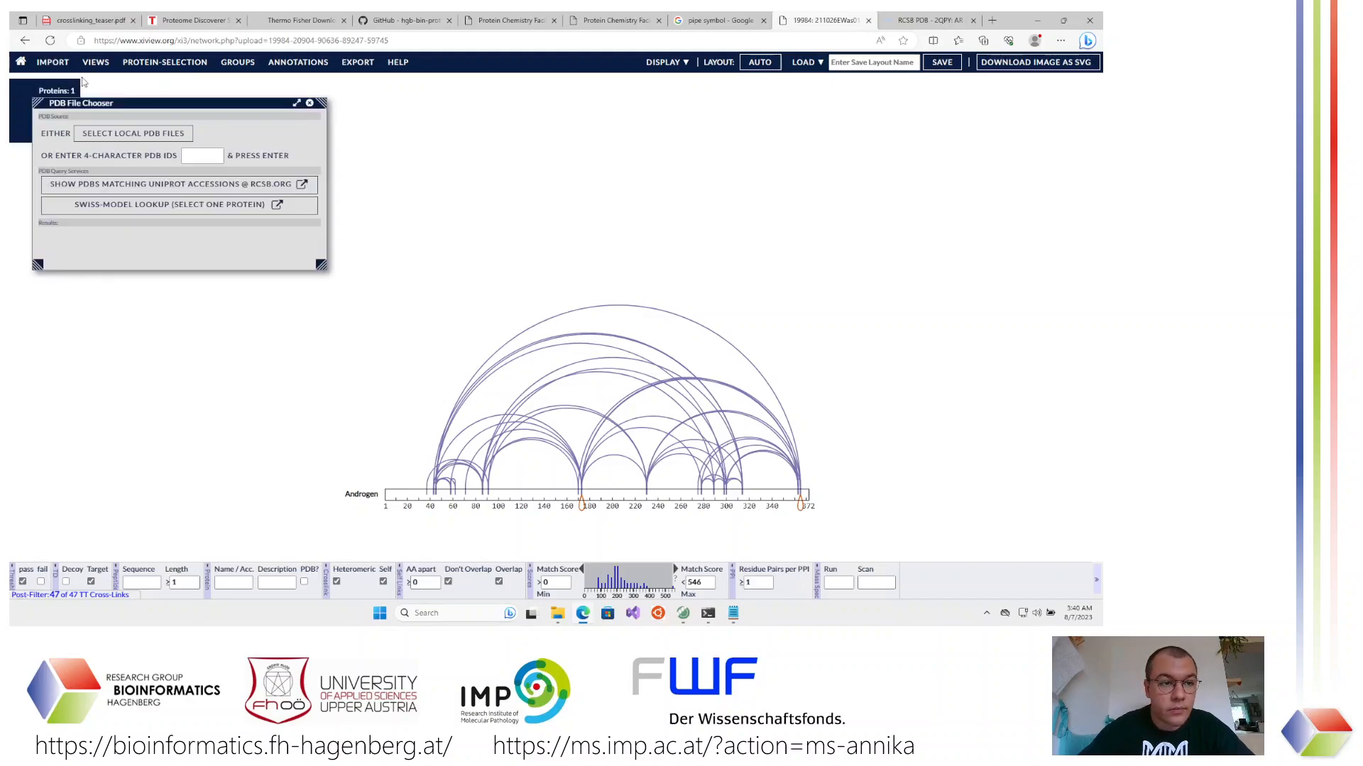
left_click(166, 135)
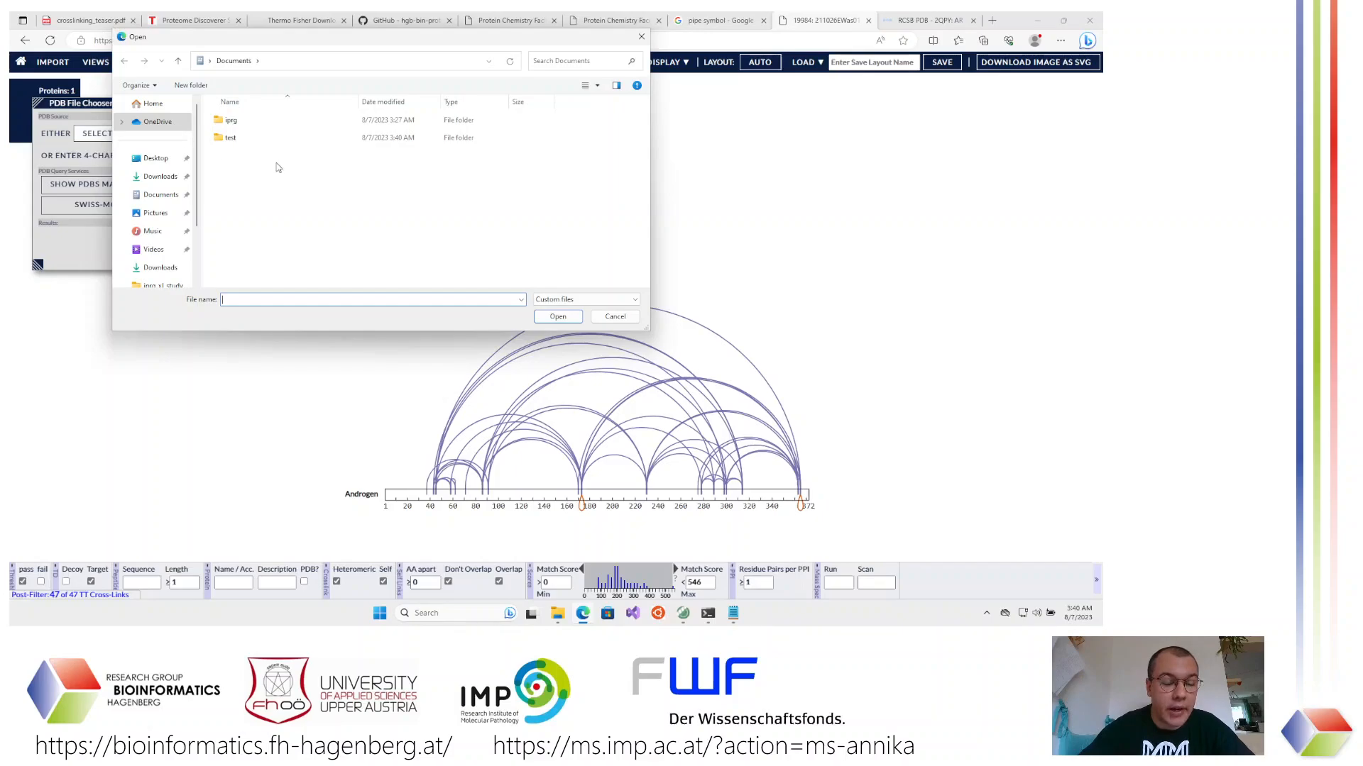
left_click_drag(293, 44, 316, 54)
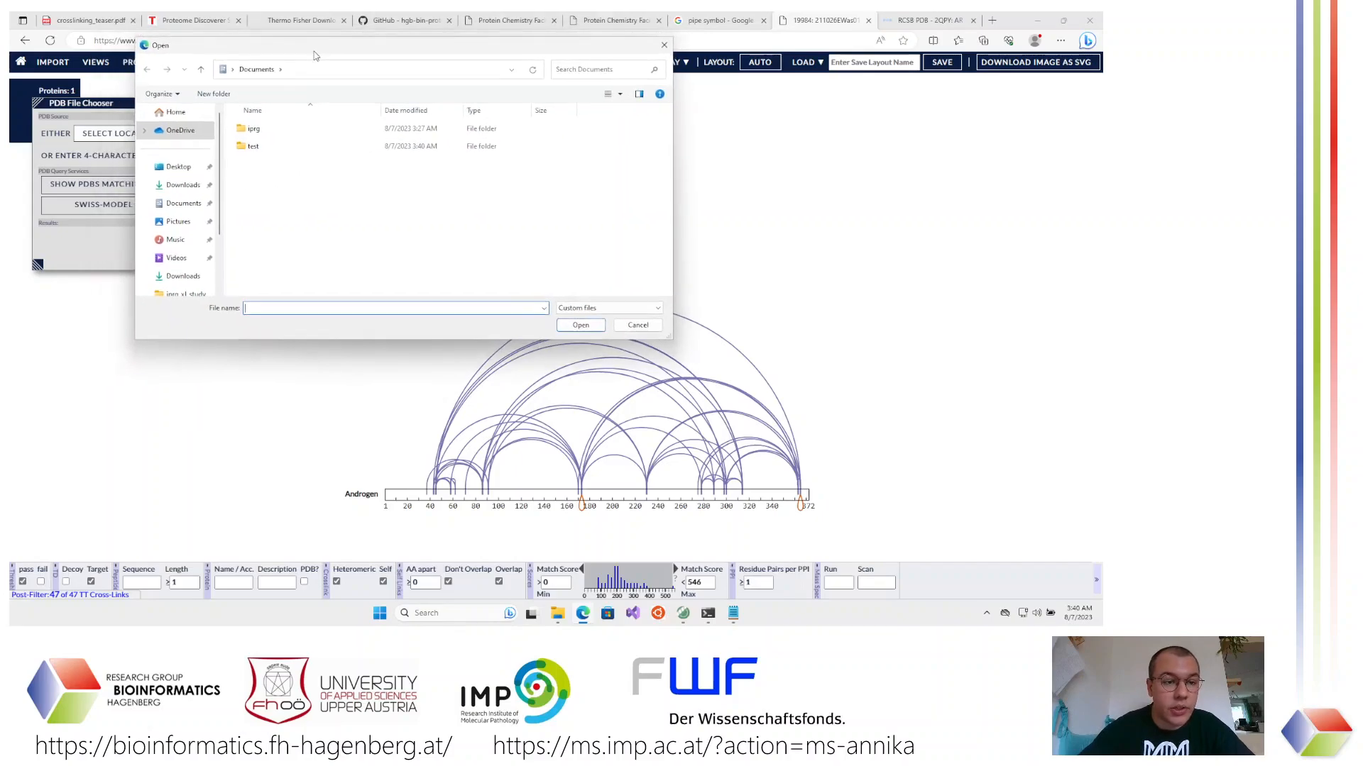
left_click(179, 186)
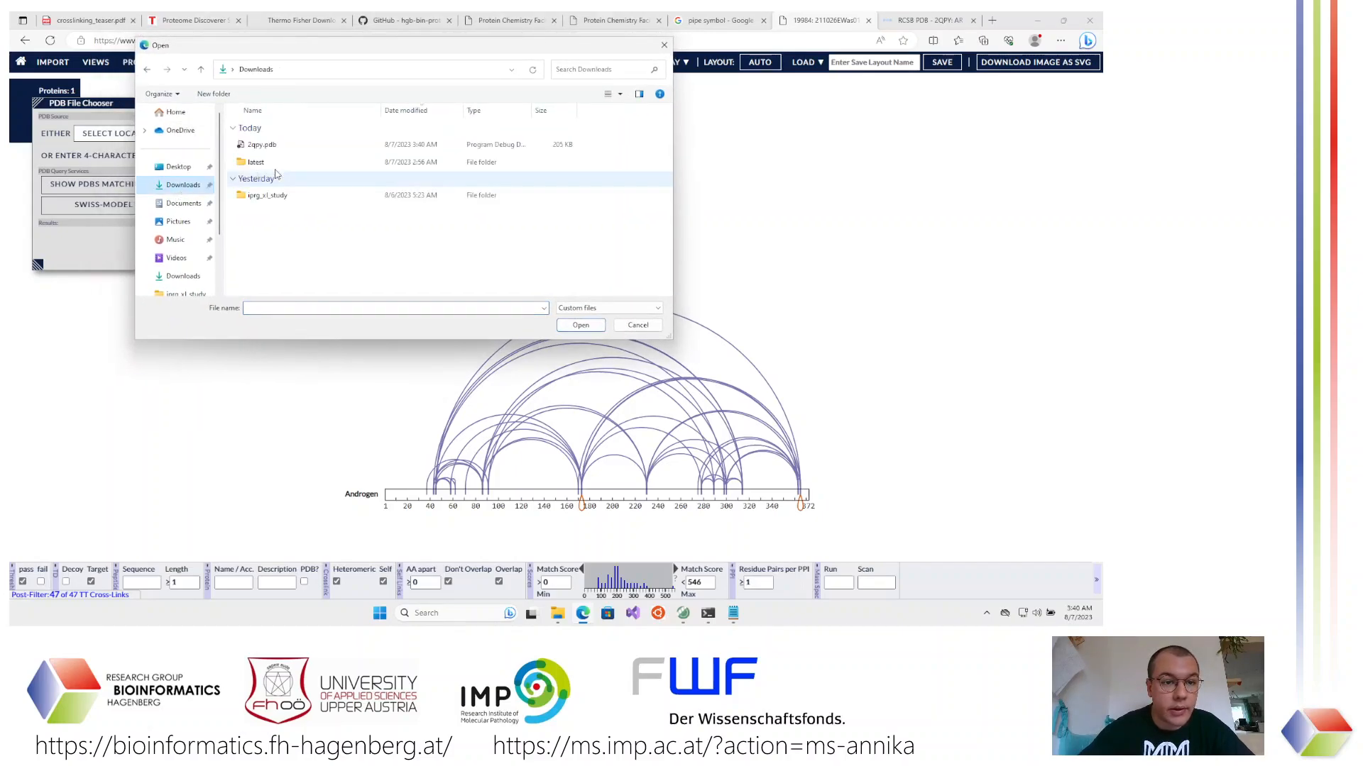
double_click(305, 145)
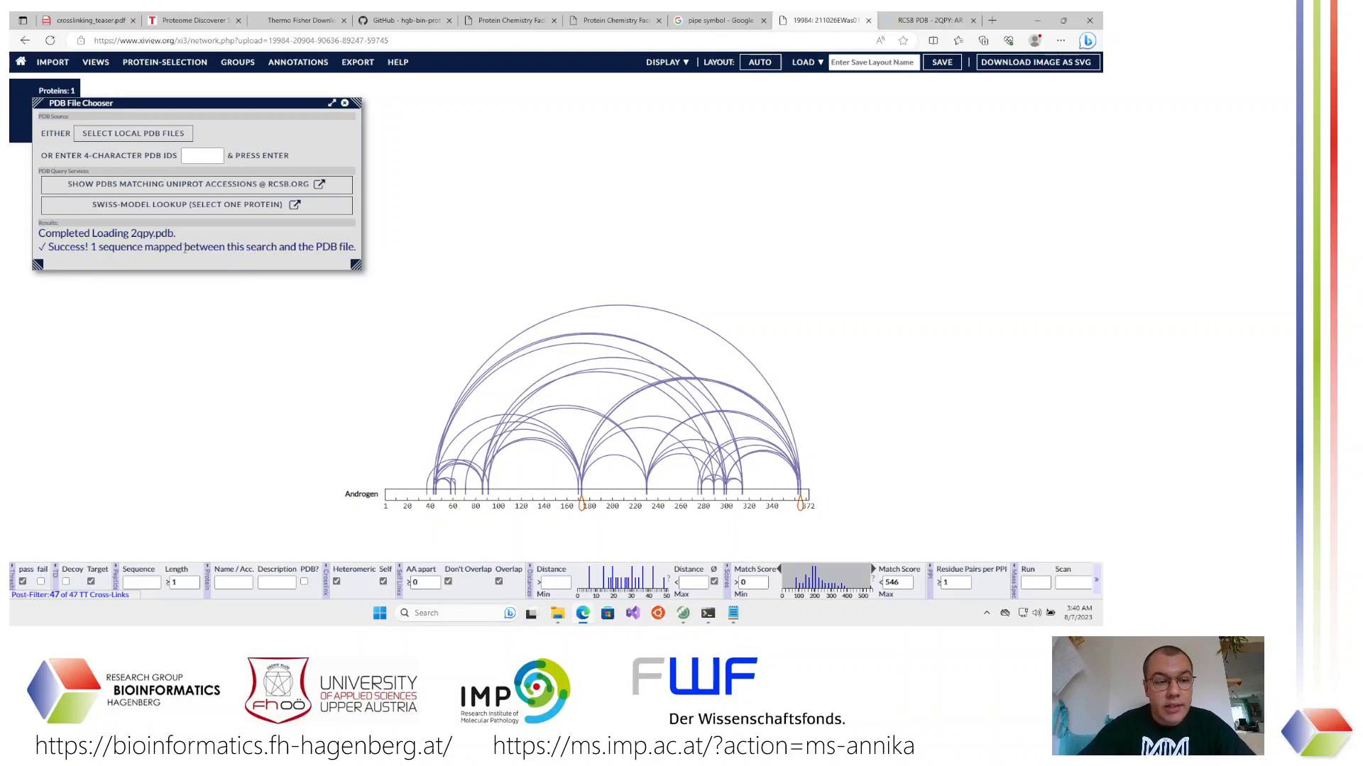
left_click(344, 104)
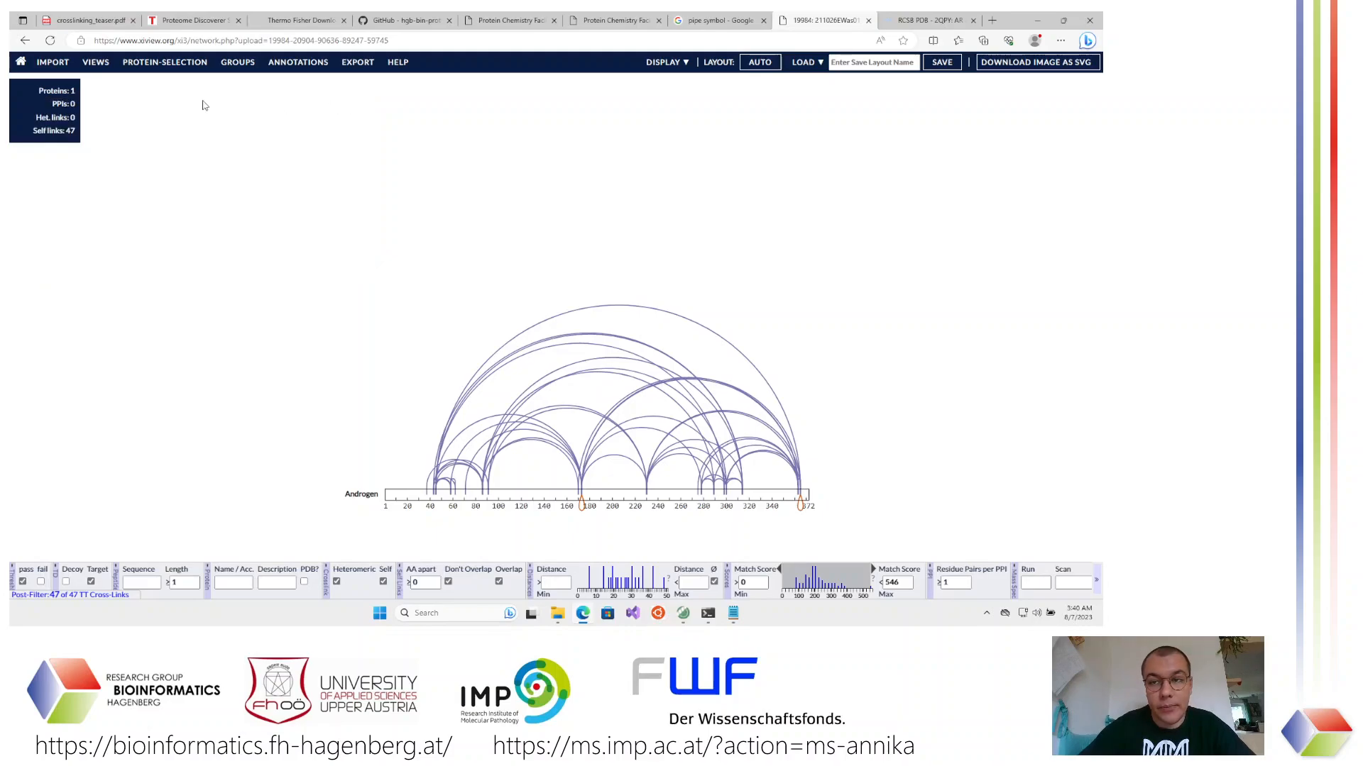
Show the crosslinks in the 3D (NGL) view and rotate the 2qpy structure to examine them from several angles
left_click(95, 63)
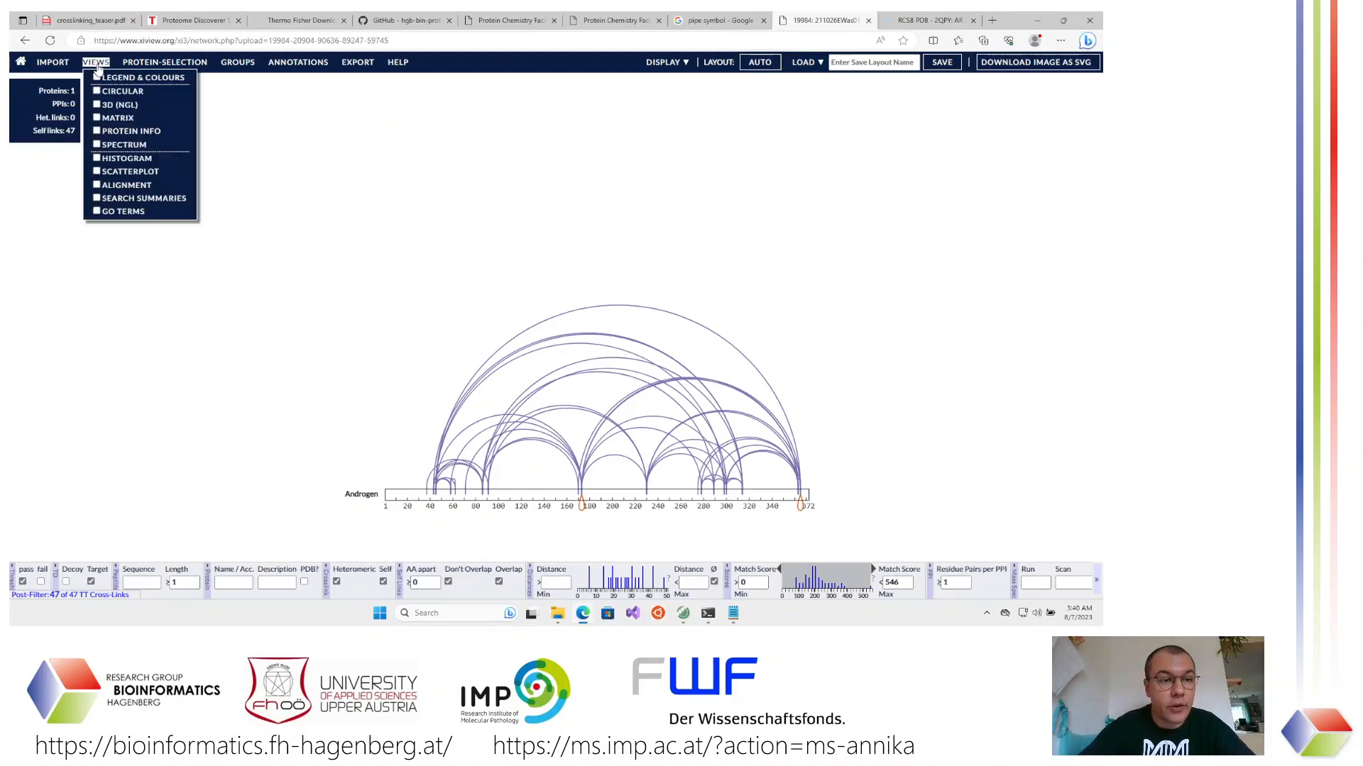
left_click(108, 105)
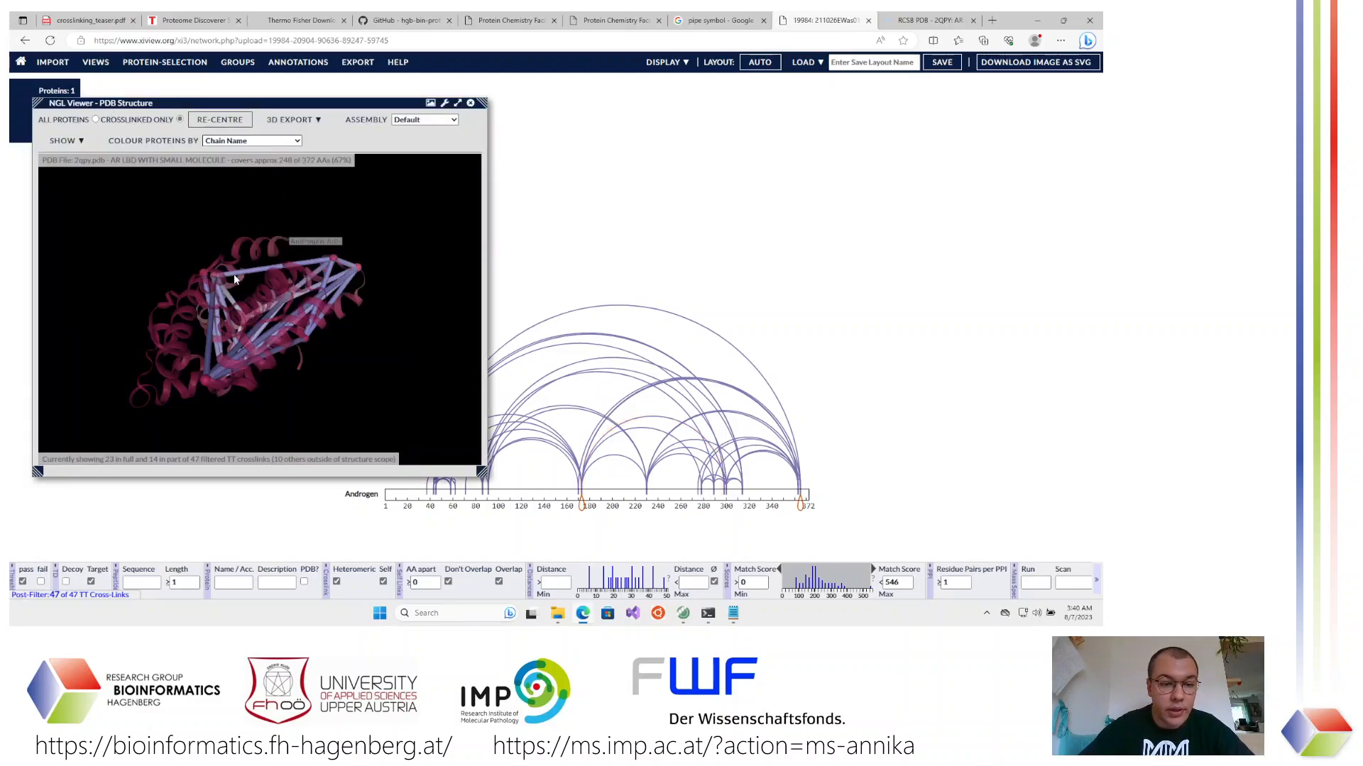
left_click_drag(228, 283, 301, 289)
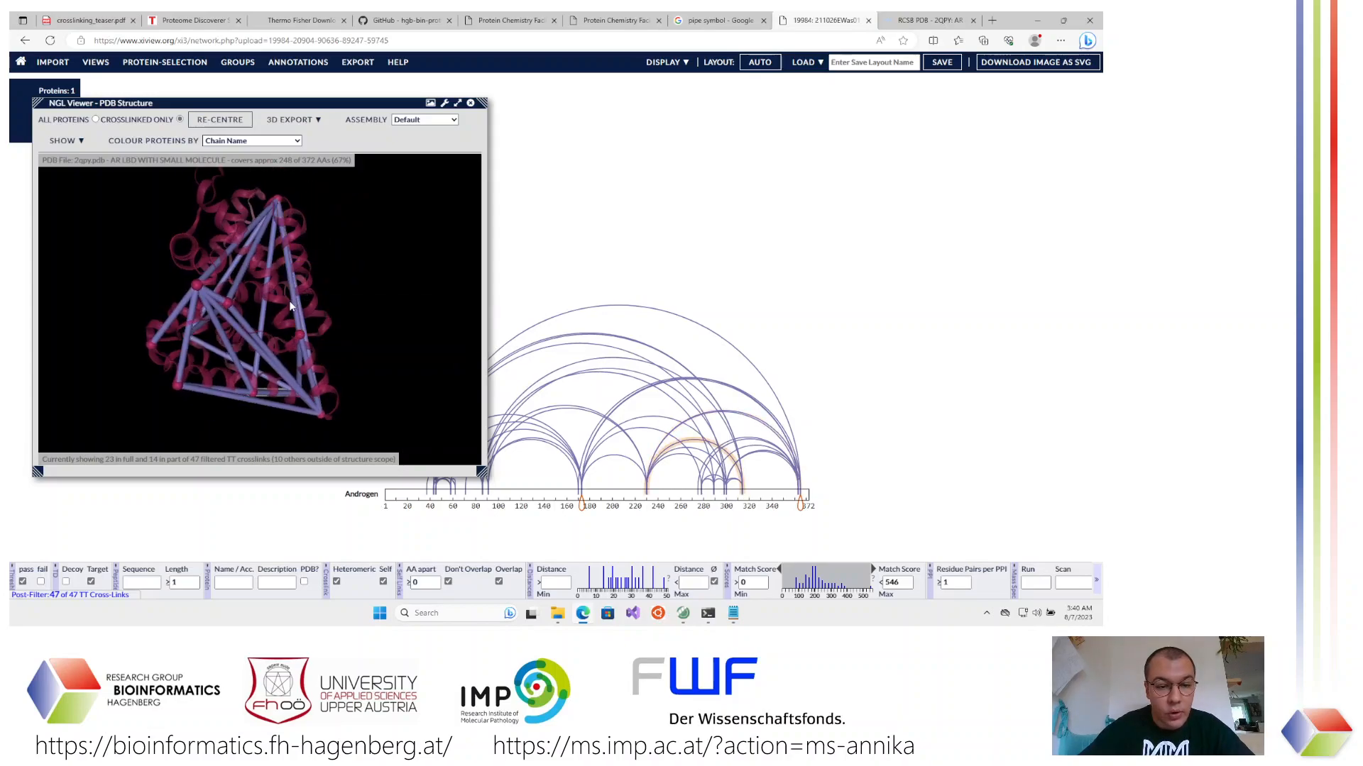
mouse_move(291, 296)
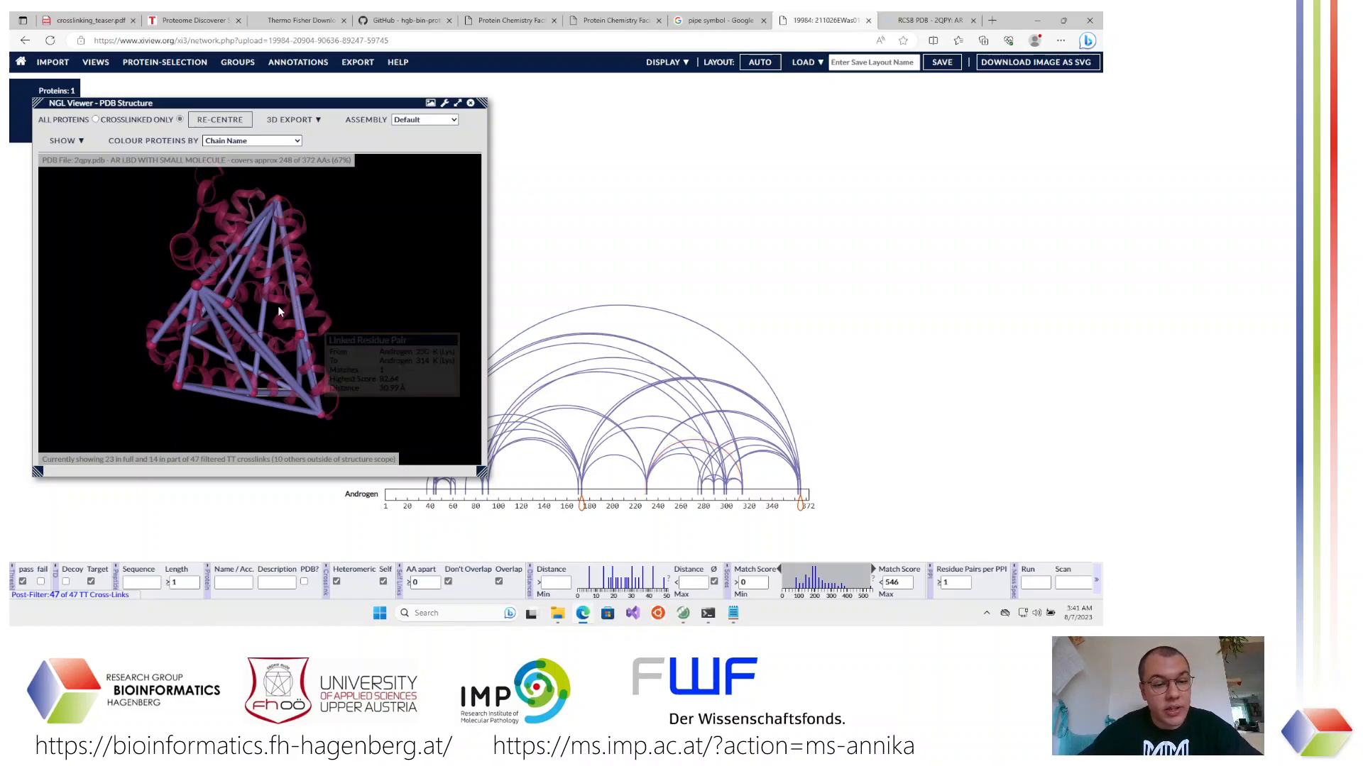
mouse_move(279, 305)
left_mouse_down()
mouse_move(265, 324)
mouse_move(258, 303)
mouse_move(273, 308)
left_mouse_up()
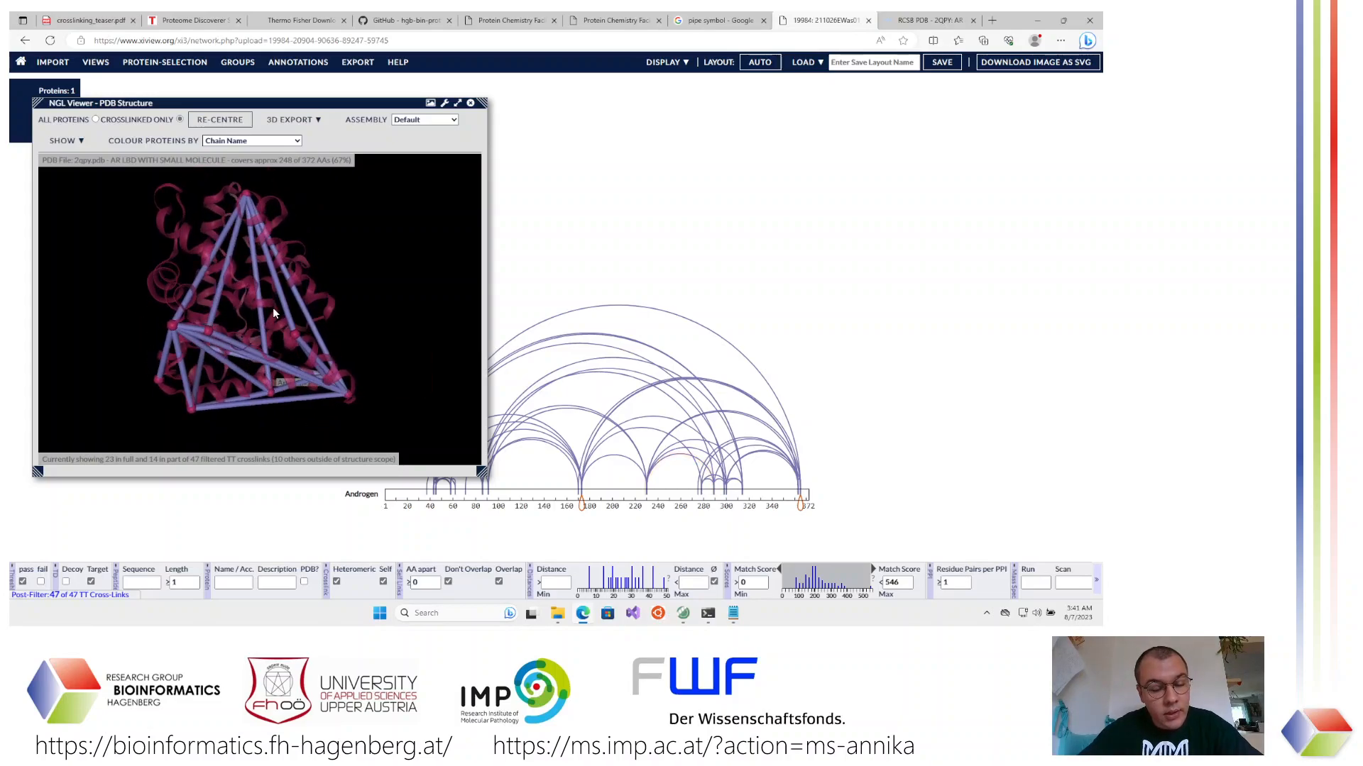
mouse_move(291, 310)
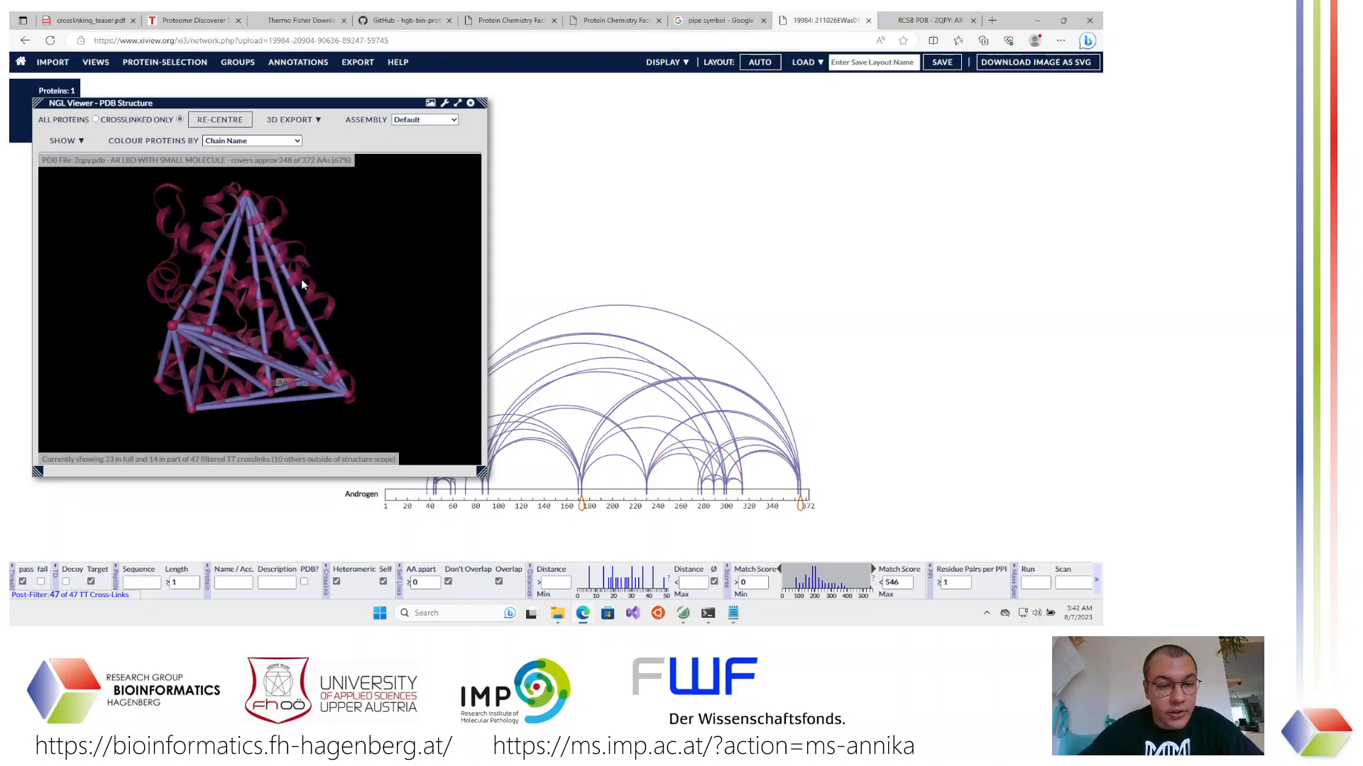
mouse_move(296, 279)
left_mouse_down()
mouse_move(285, 288)
mouse_move(298, 282)
mouse_move(284, 263)
mouse_move(289, 275)
left_mouse_up()
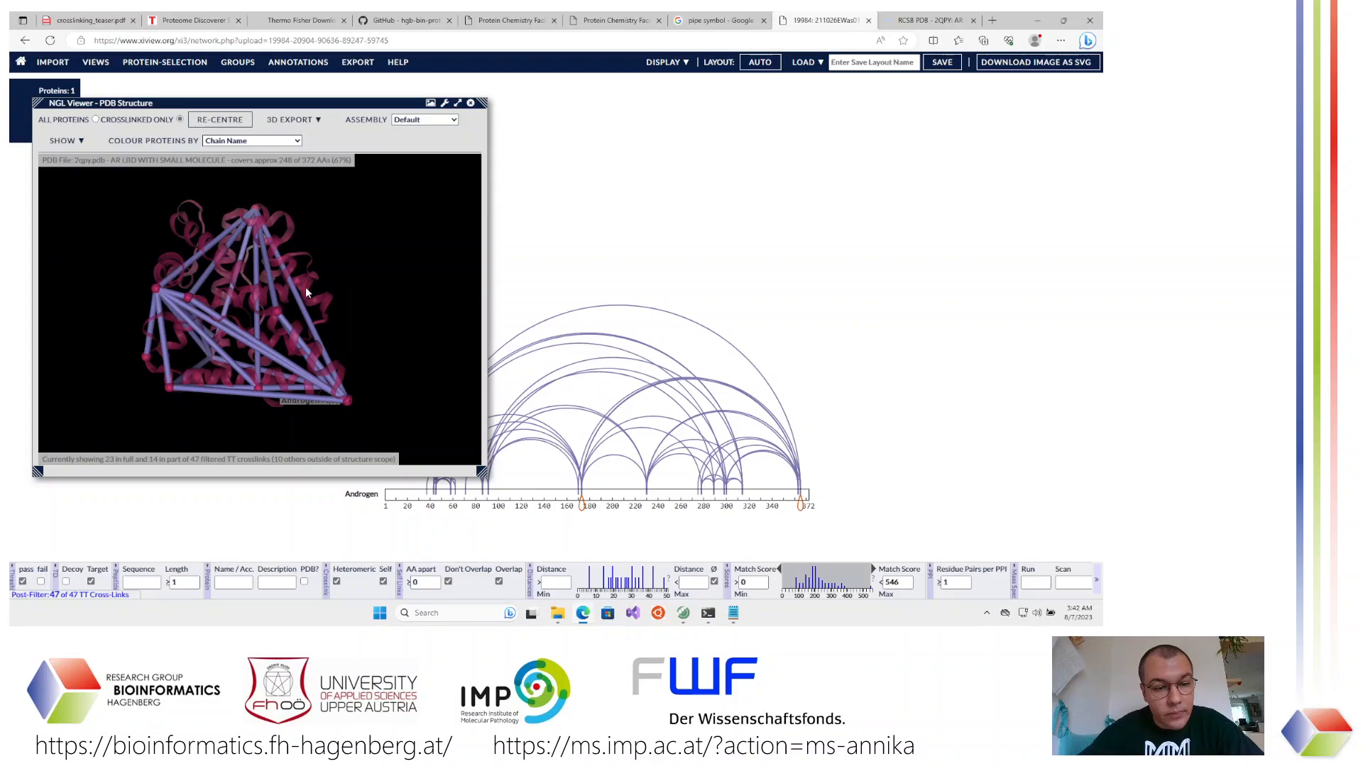
left_click_drag(307, 286, 356, 356)
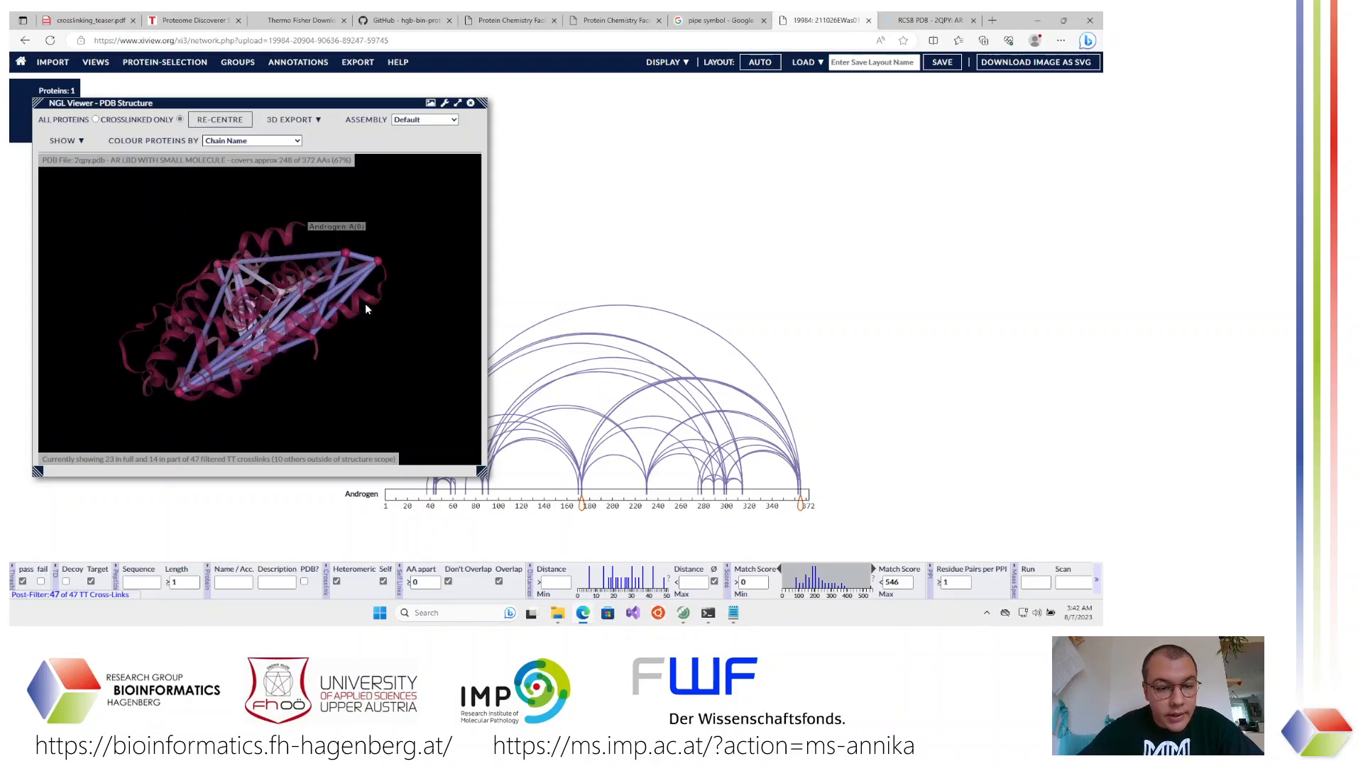
Rotate the 2qpy structure to view its crosslinks from another angle, and close the NGL Viewer
left_click_drag(366, 309, 372, 239)
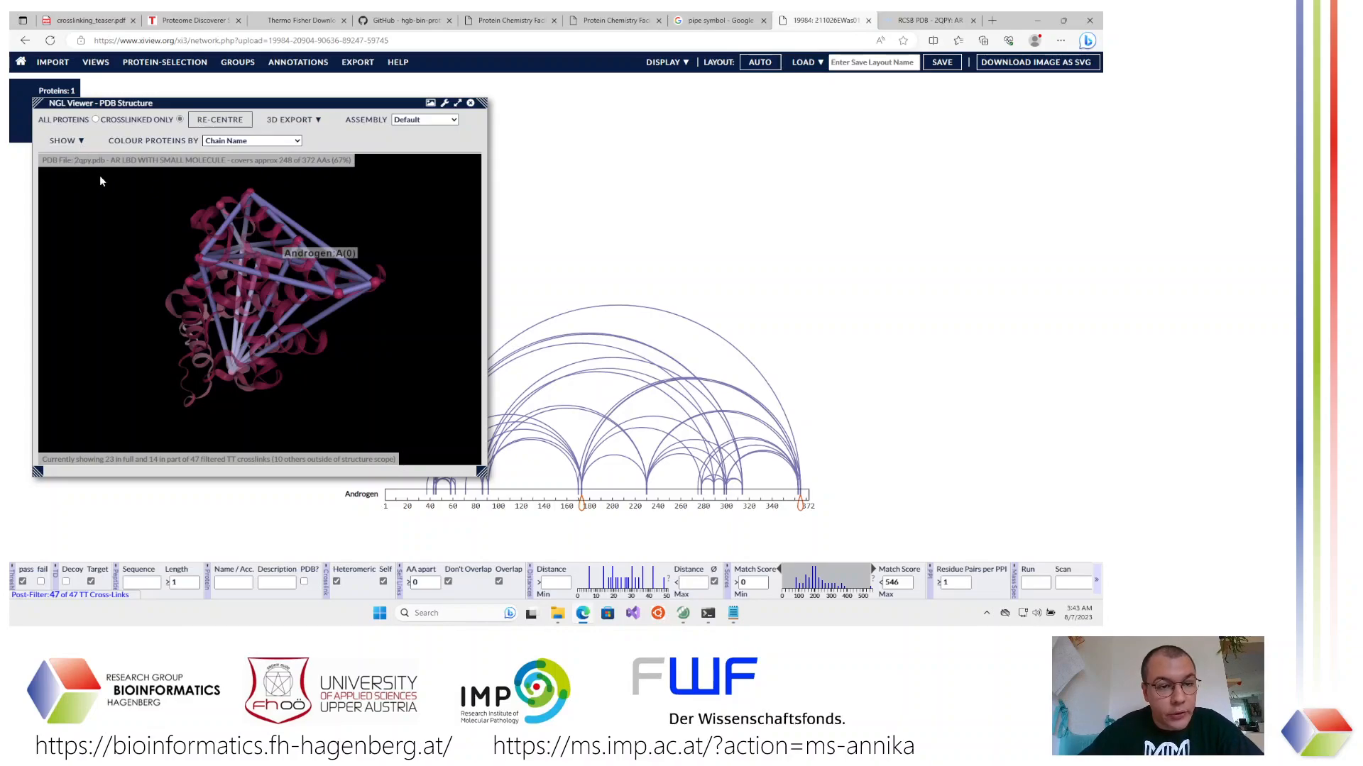
left_click(470, 105)
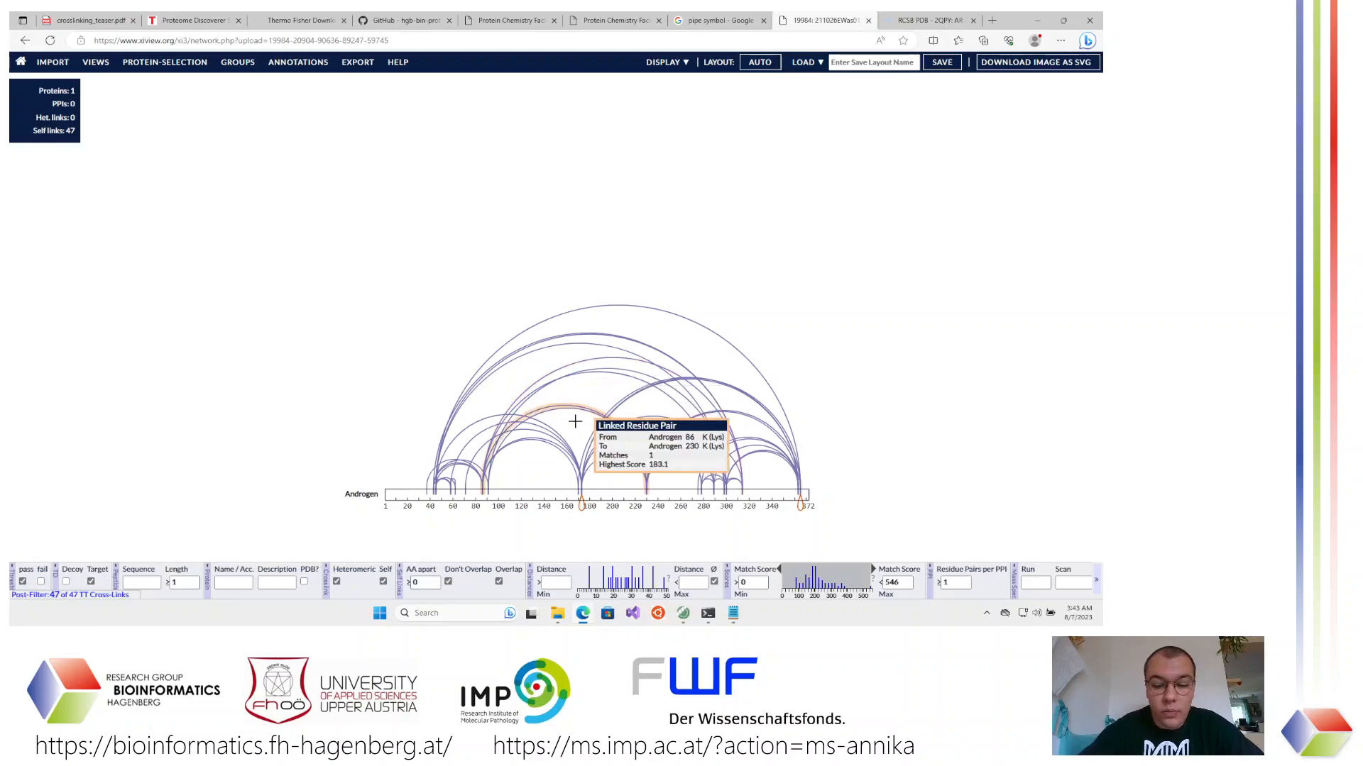
Switch to Proteome Discoverer and open the administration page for maintaining chemical modifications
left_click(682, 615)
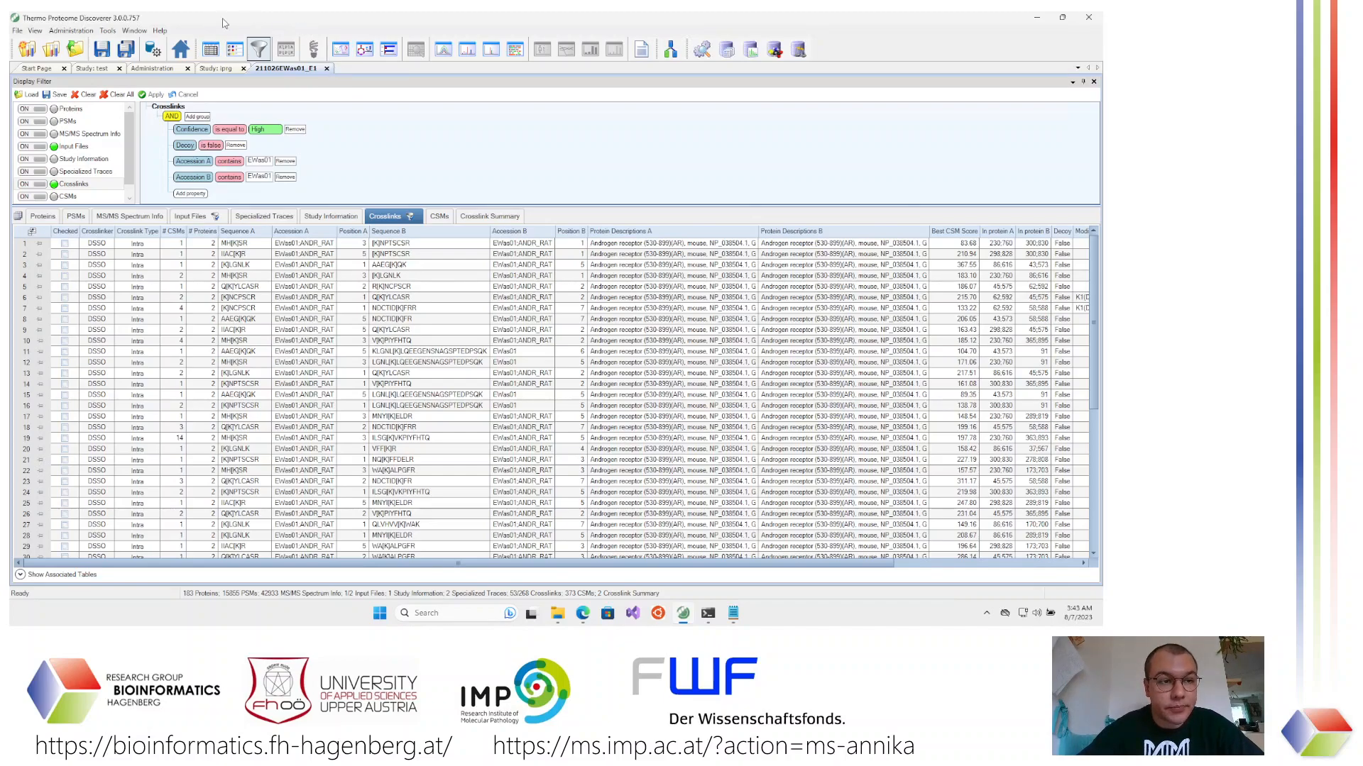
left_click(71, 31)
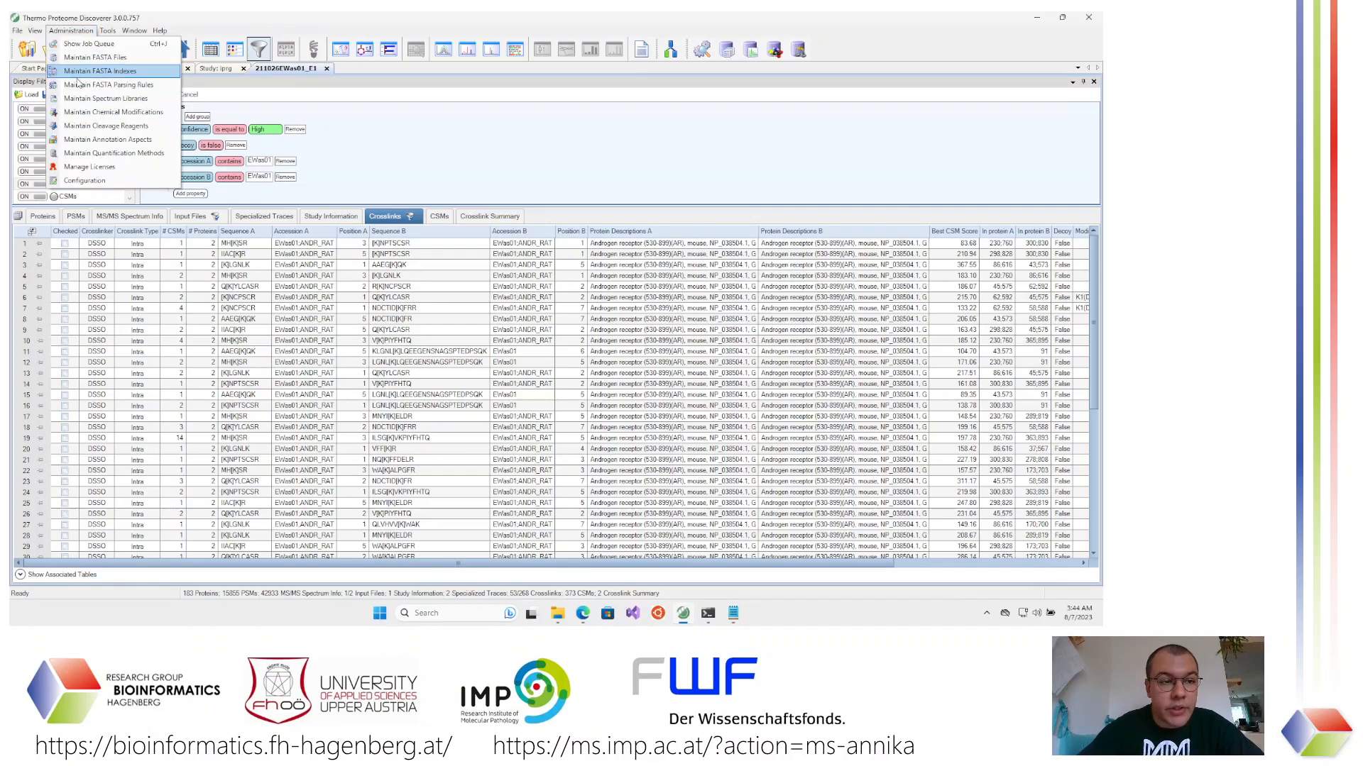
left_click(91, 114)
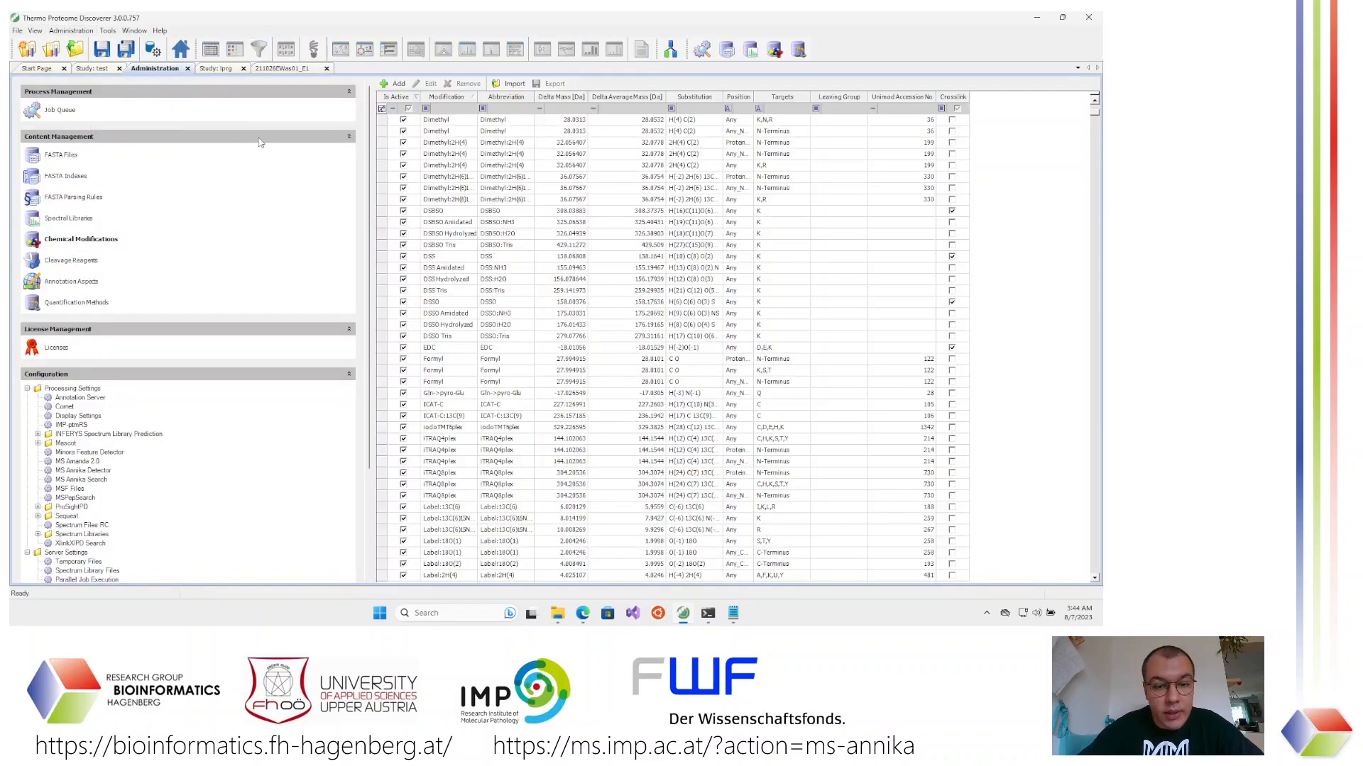
Examine the position options and the abbreviation, delta mass and substitution fields for a new chemical modification, and close the form without adding anything
left_click(389, 84)
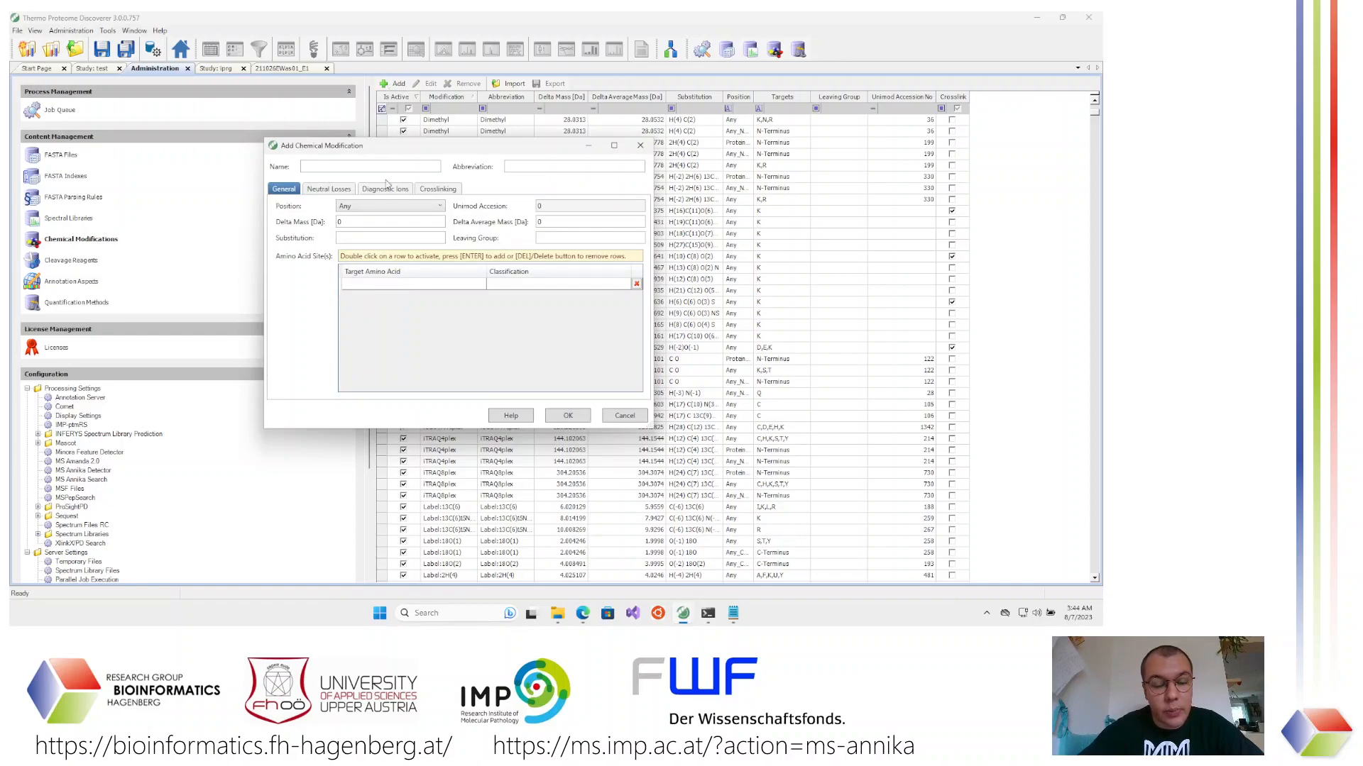
left_click(410, 209)
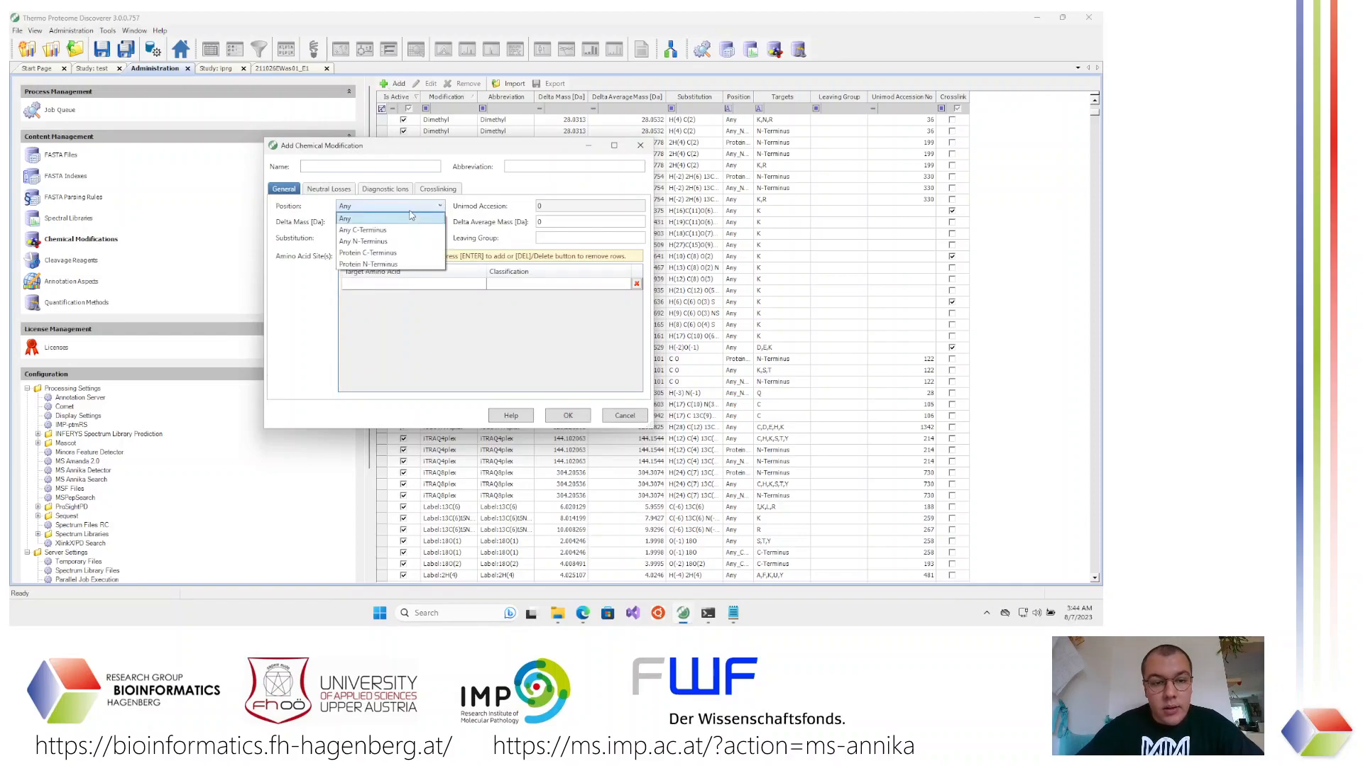
left_click(407, 210)
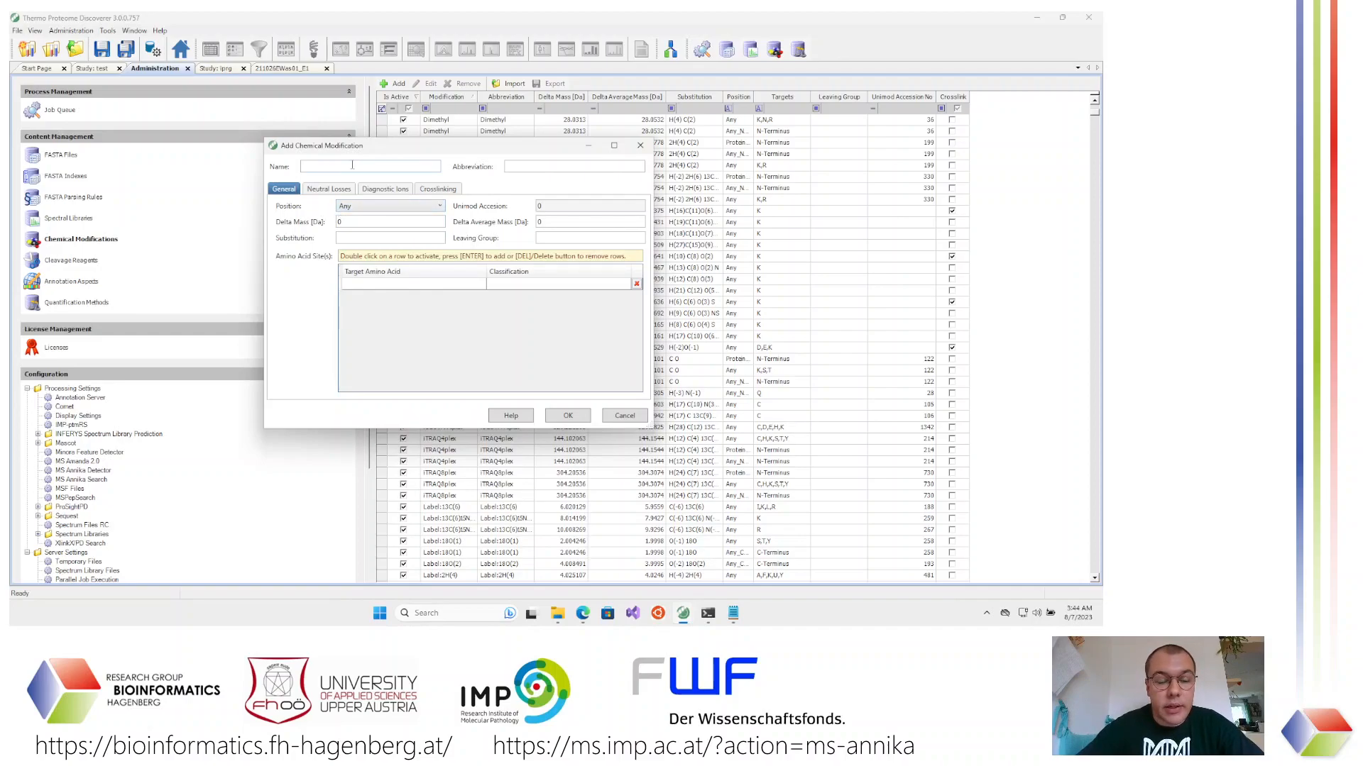
left_click(519, 168)
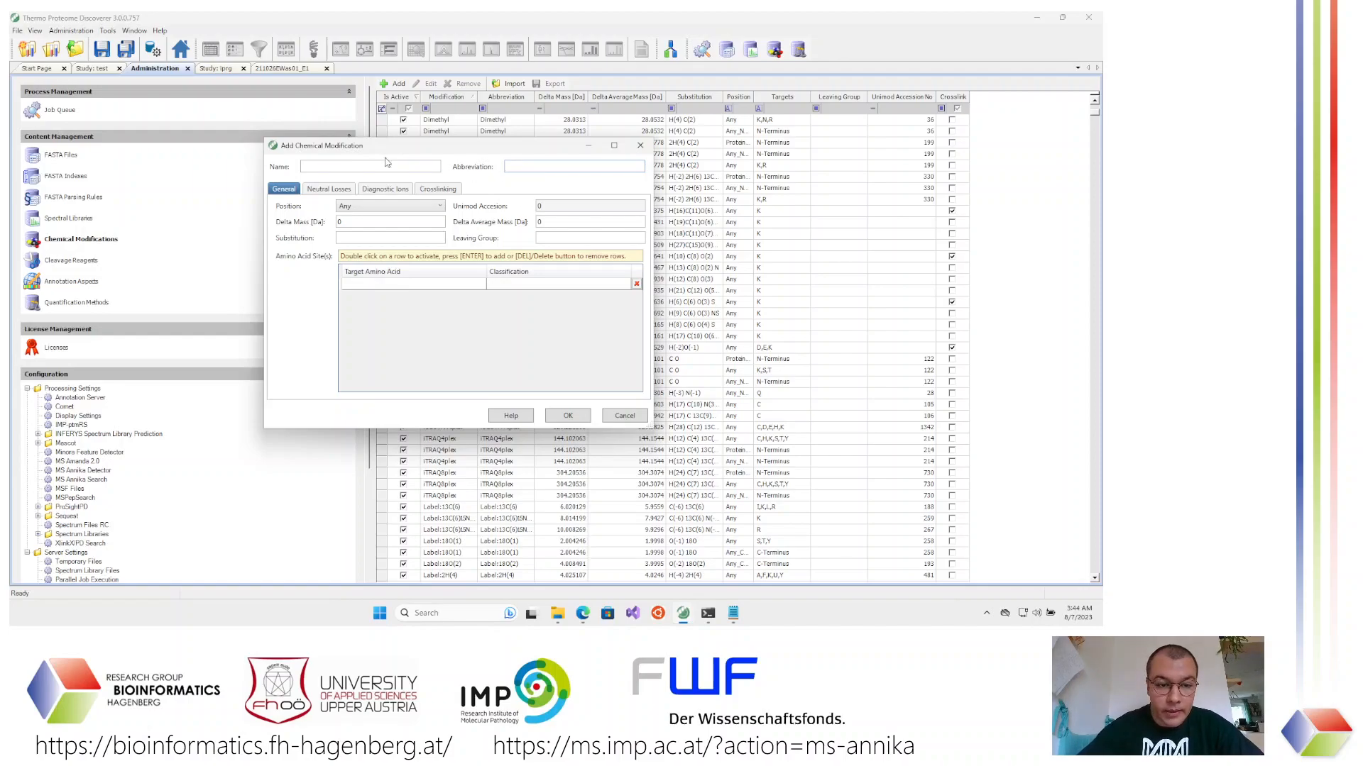
left_click(345, 223)
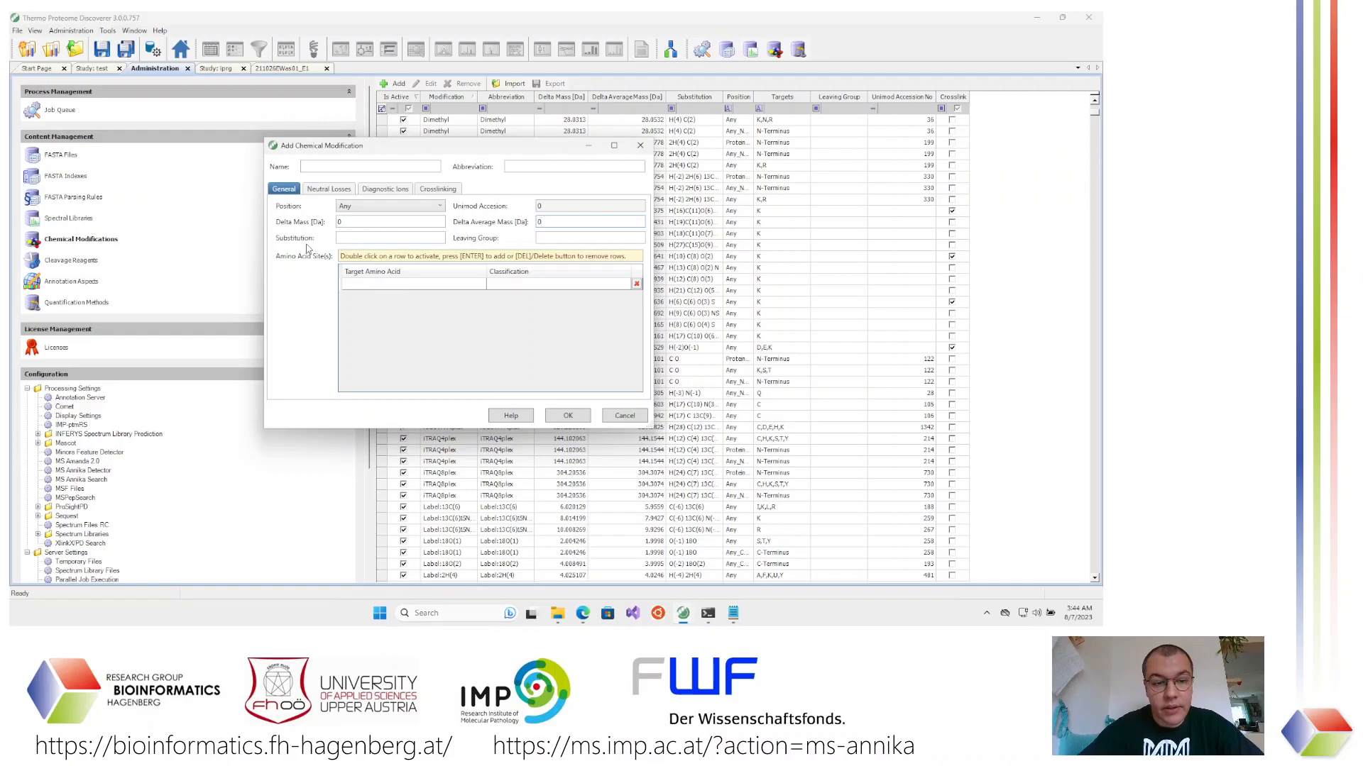
left_click(346, 237)
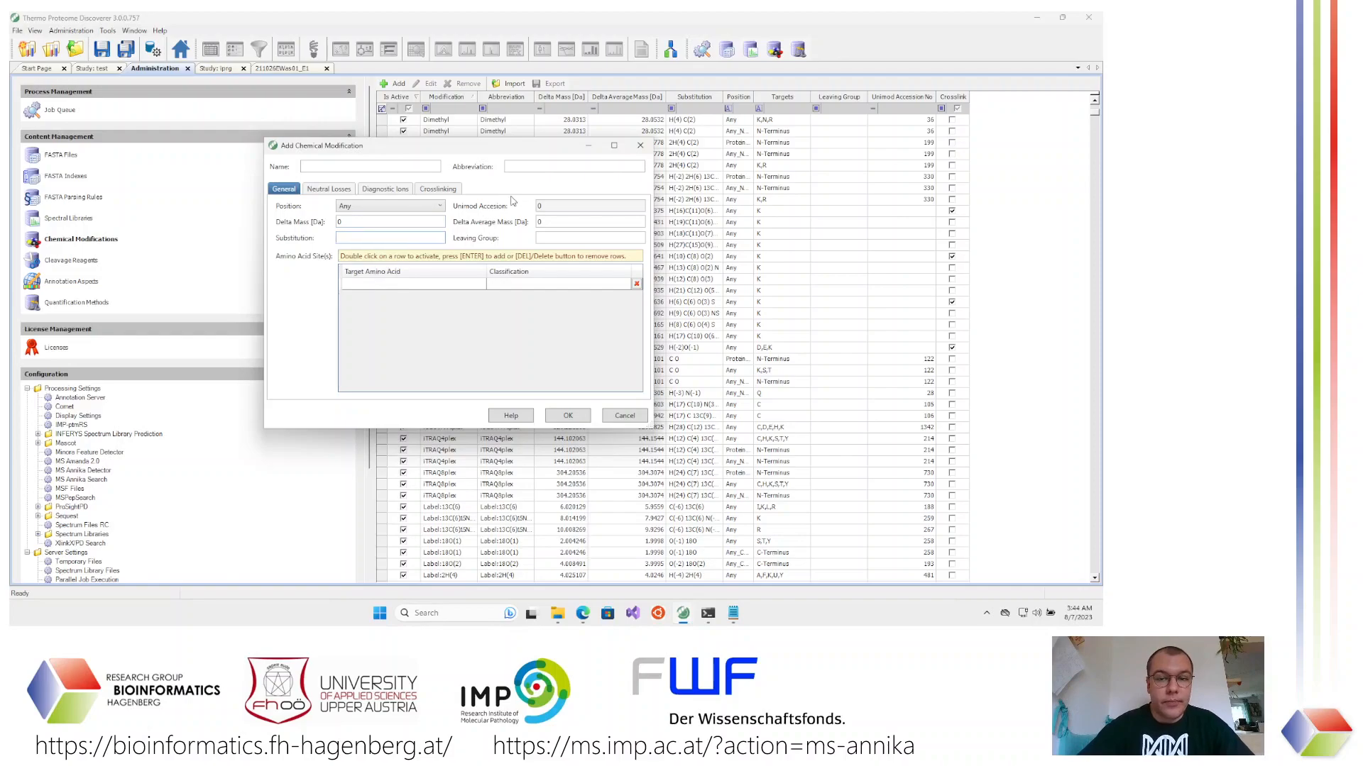
left_click(640, 146)
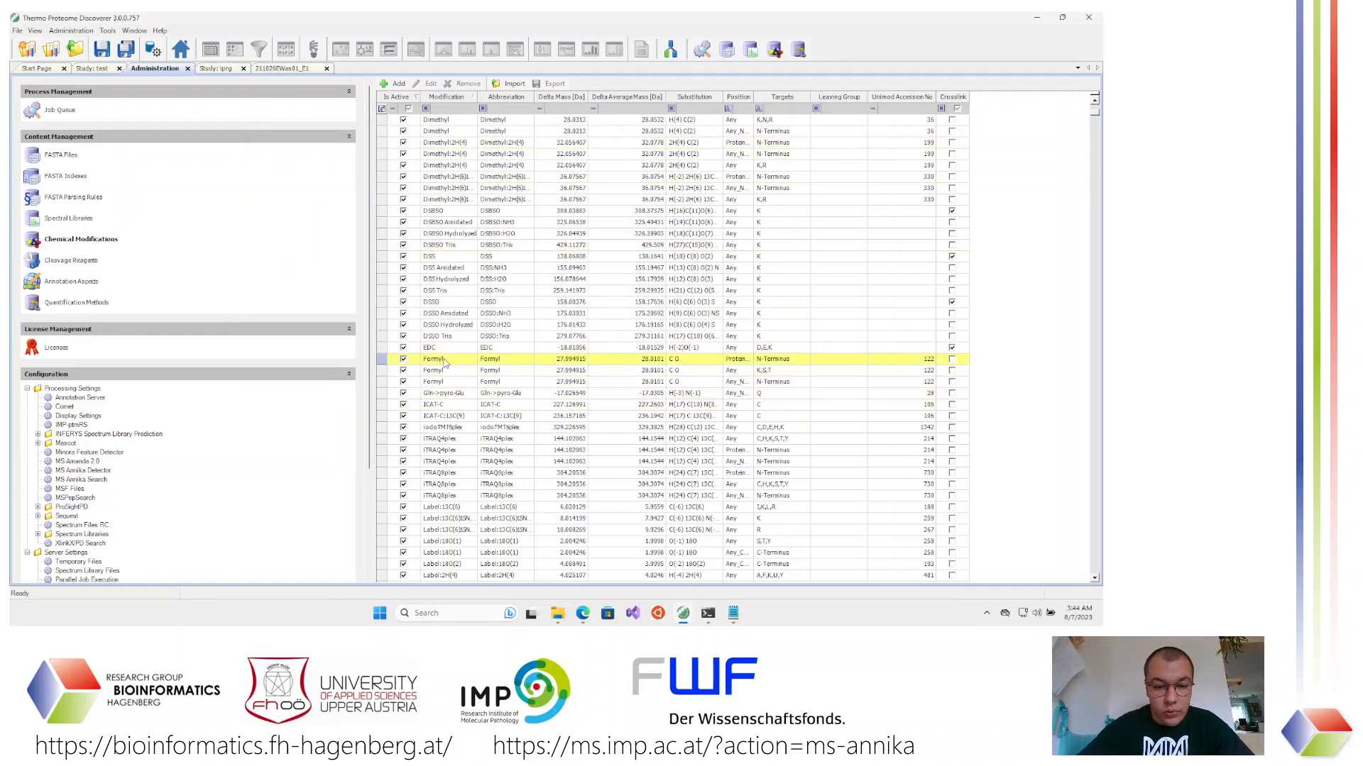
Open the existing DSSO chemical modification for editing and examine its substitution formula
double_click(443, 303)
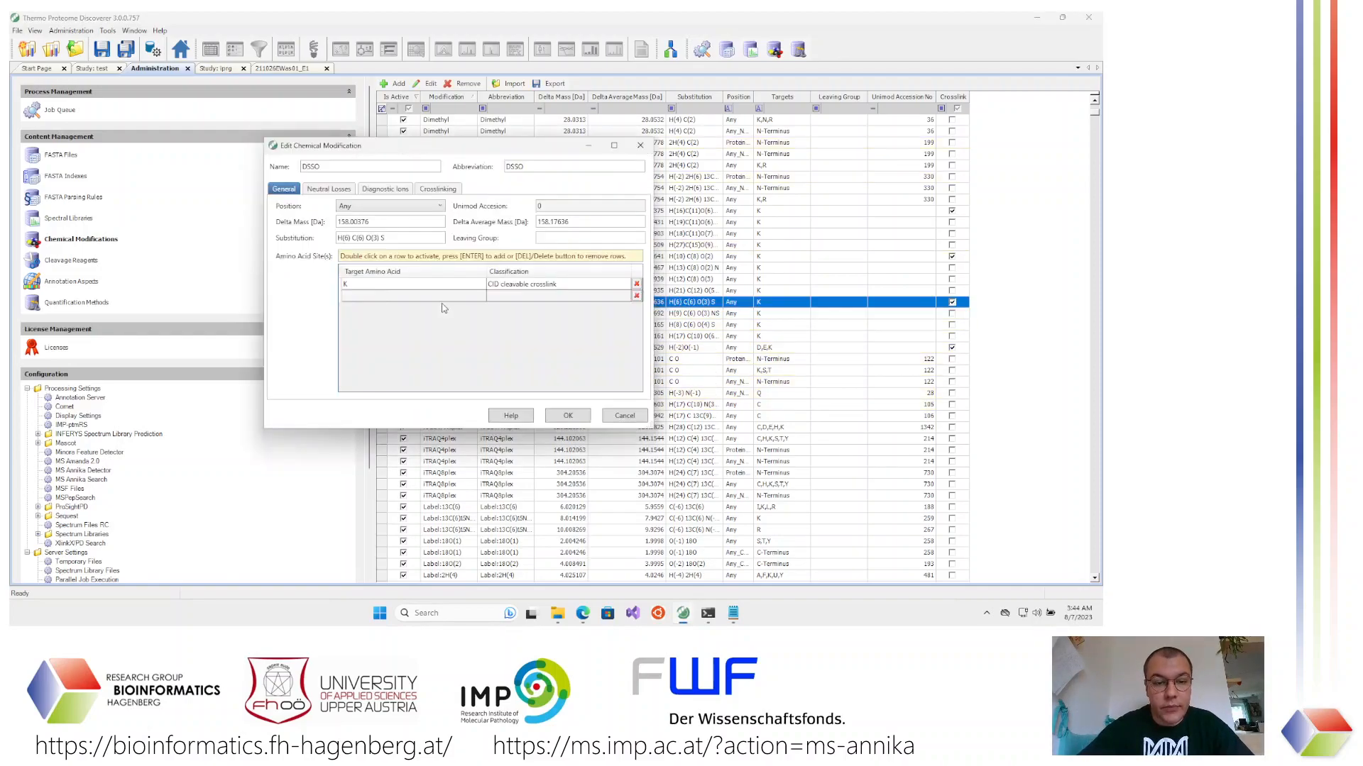
left_click_drag(395, 238, 330, 241)
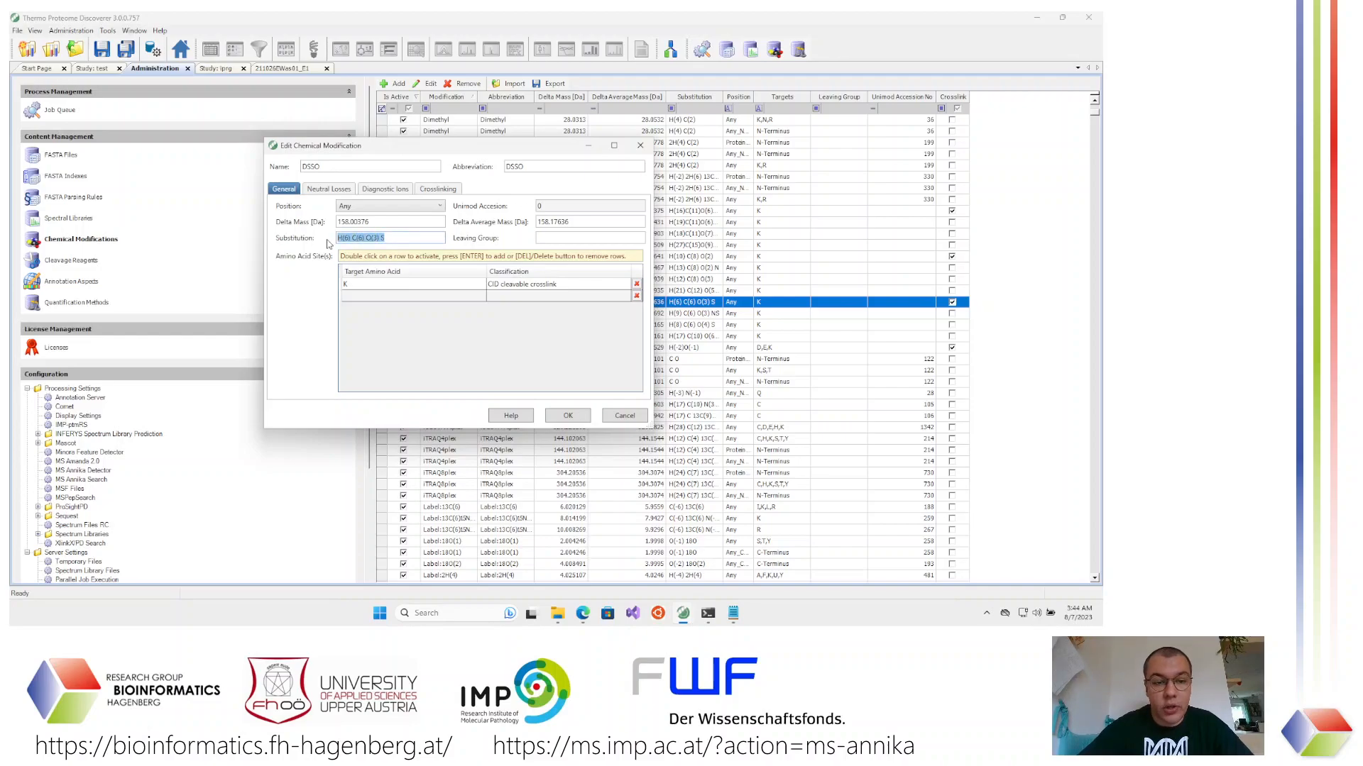
left_click(412, 239)
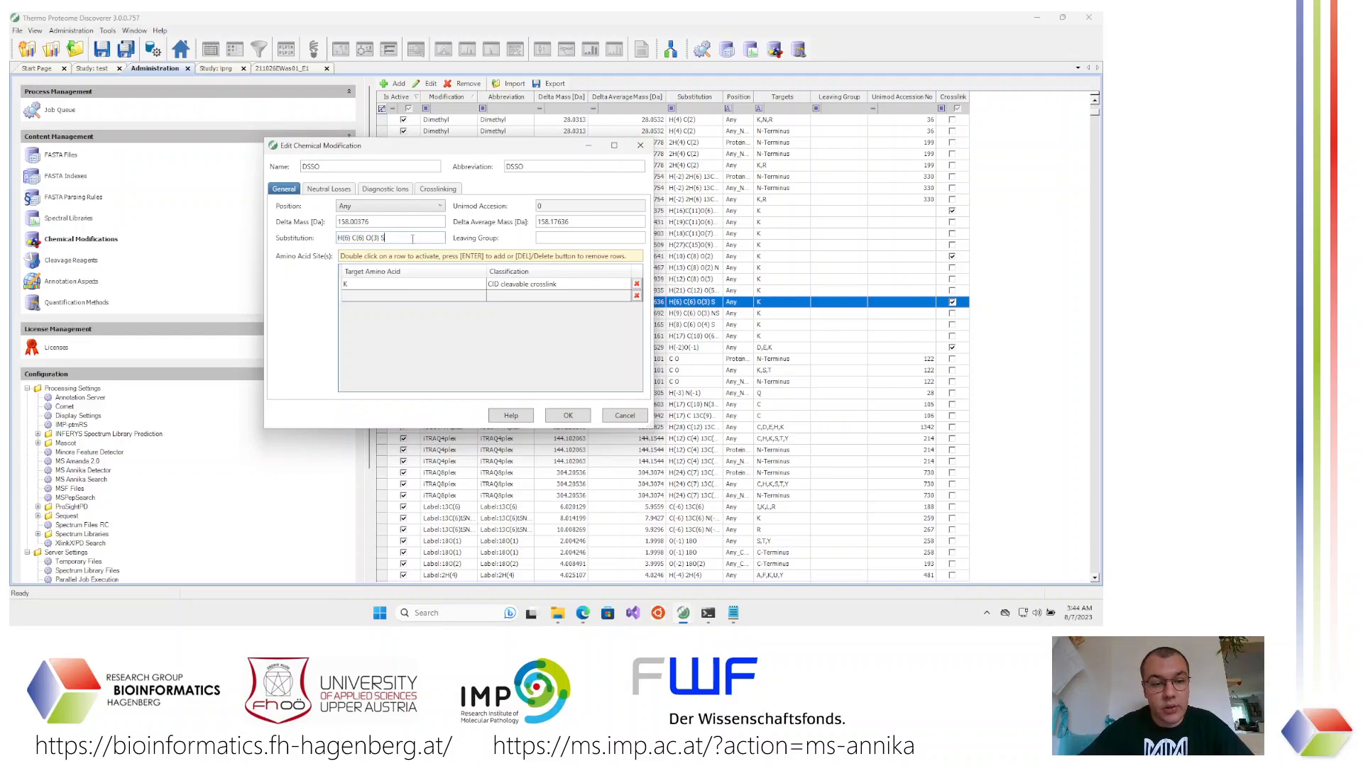
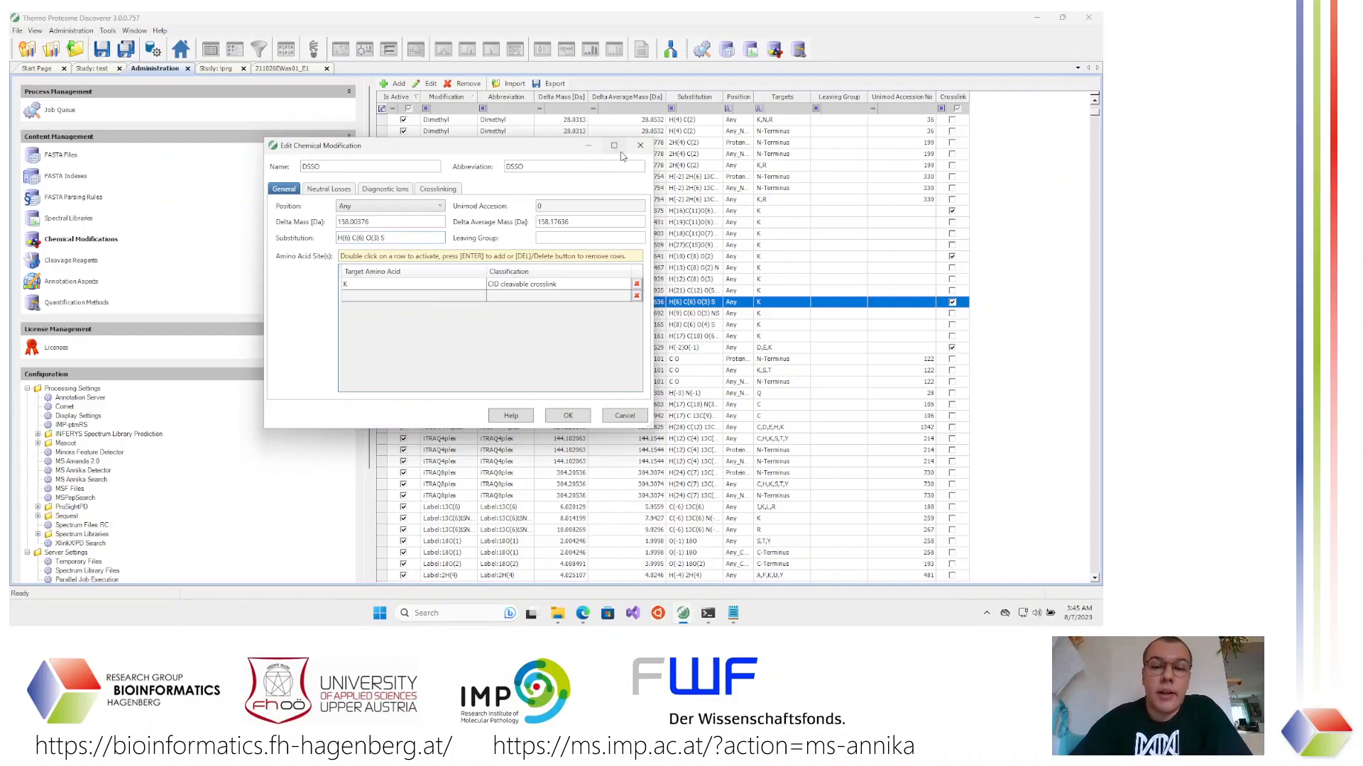
Examine DSSO's crosslink fragments and the available crosslink types, keeping Cleavable Crosslink selected
left_click(424, 189)
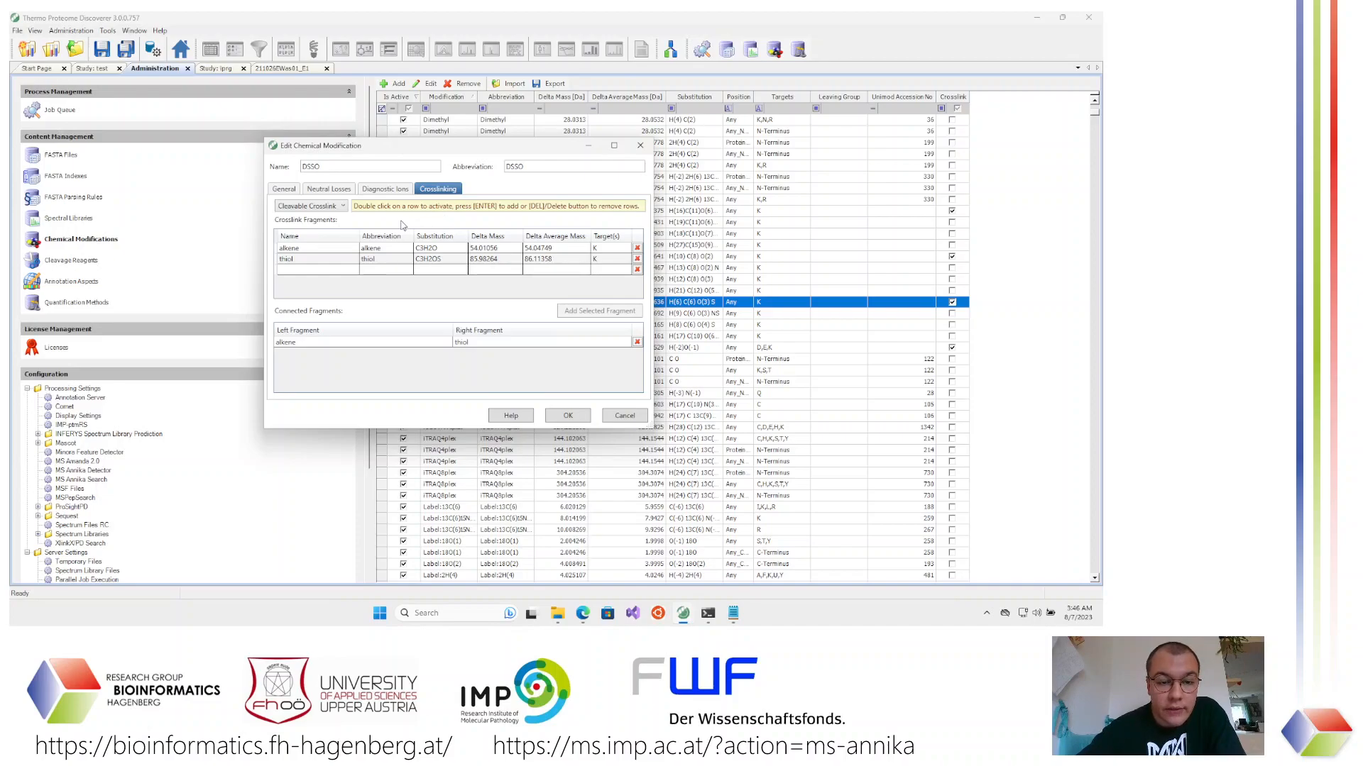
left_click(336, 209)
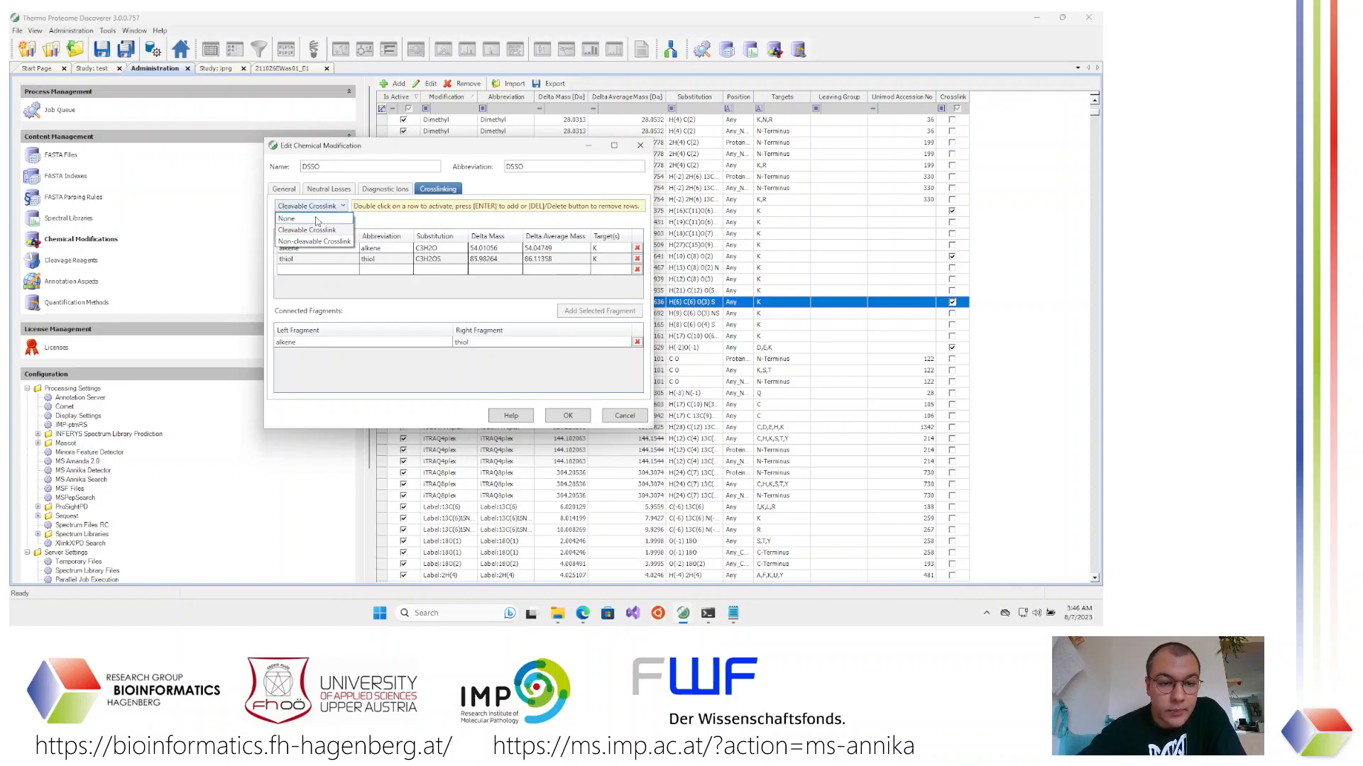
left_click(336, 206)
left_click(337, 207)
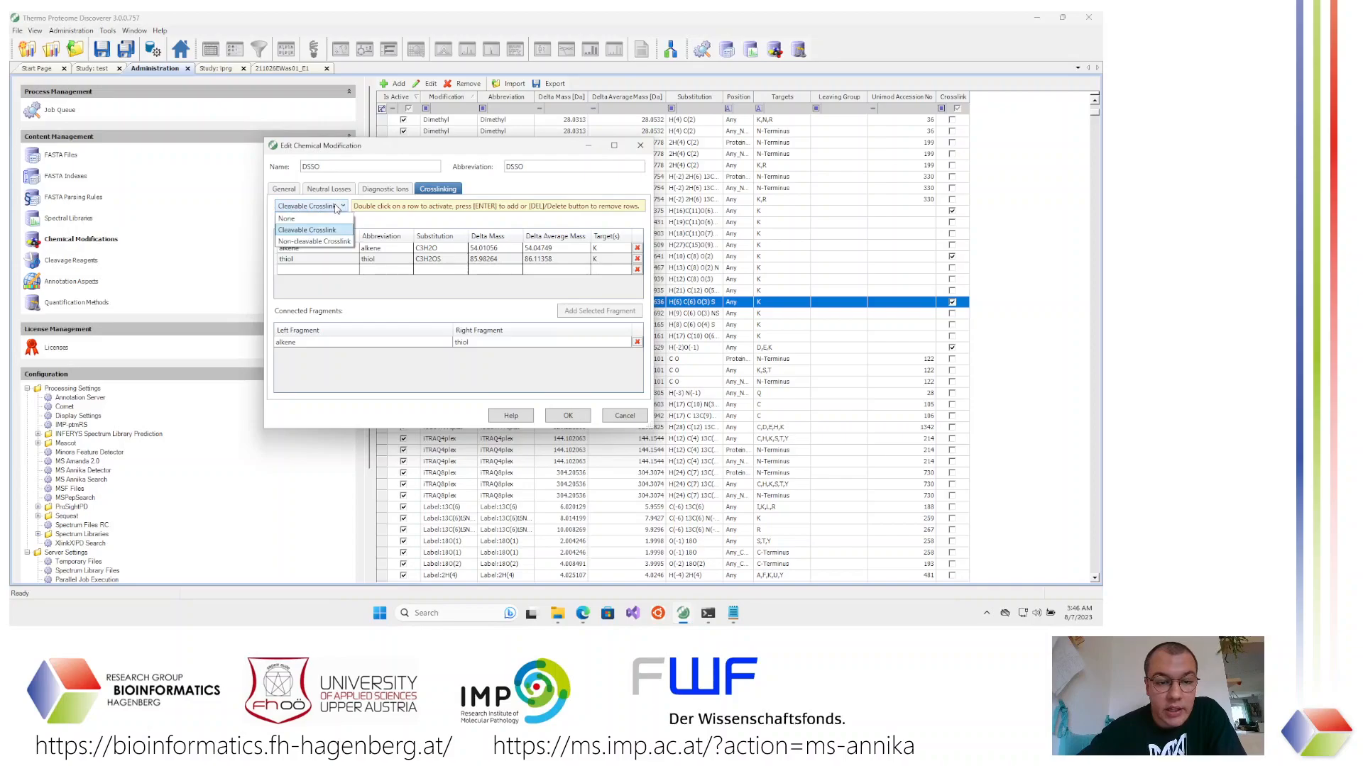
left_click(336, 207)
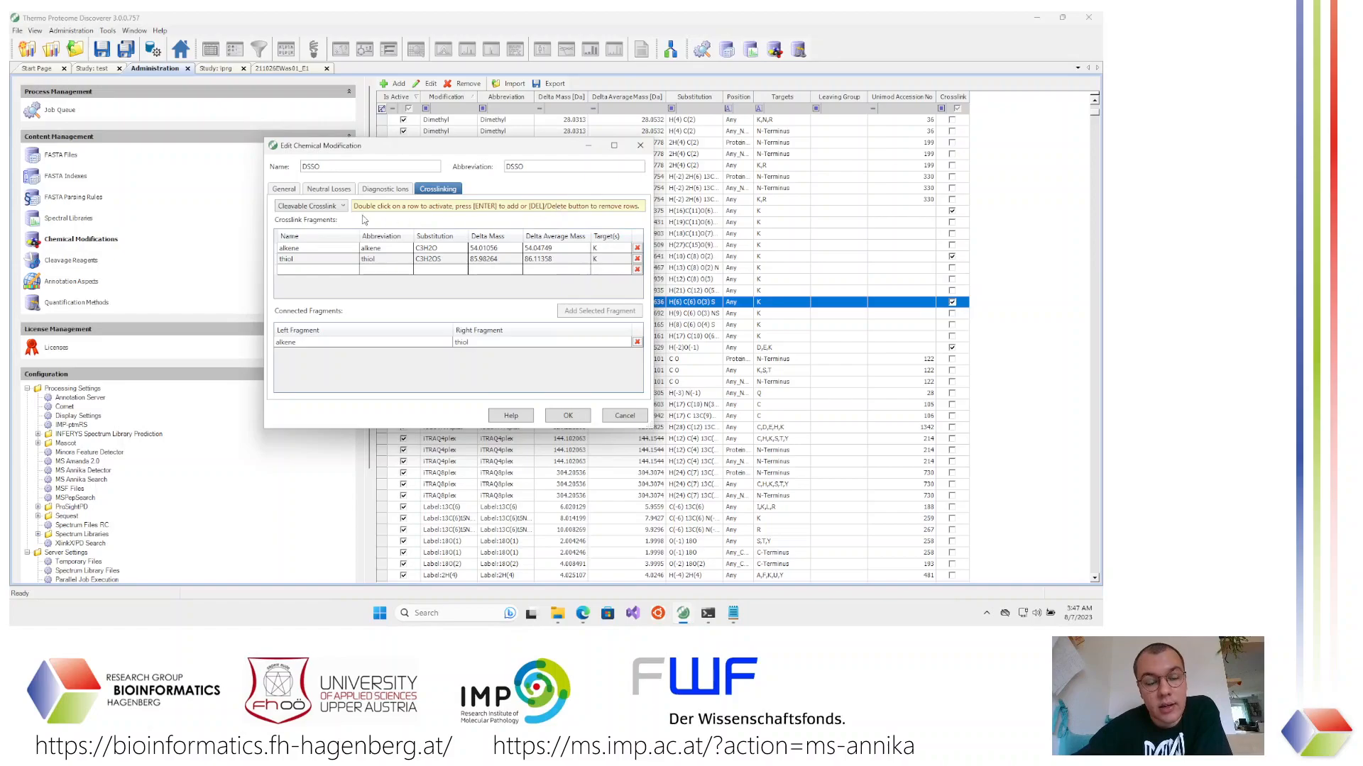
Review DSSO's general settings, crosslinking definition, diagnostic ions and neutral losses
left_click(285, 189)
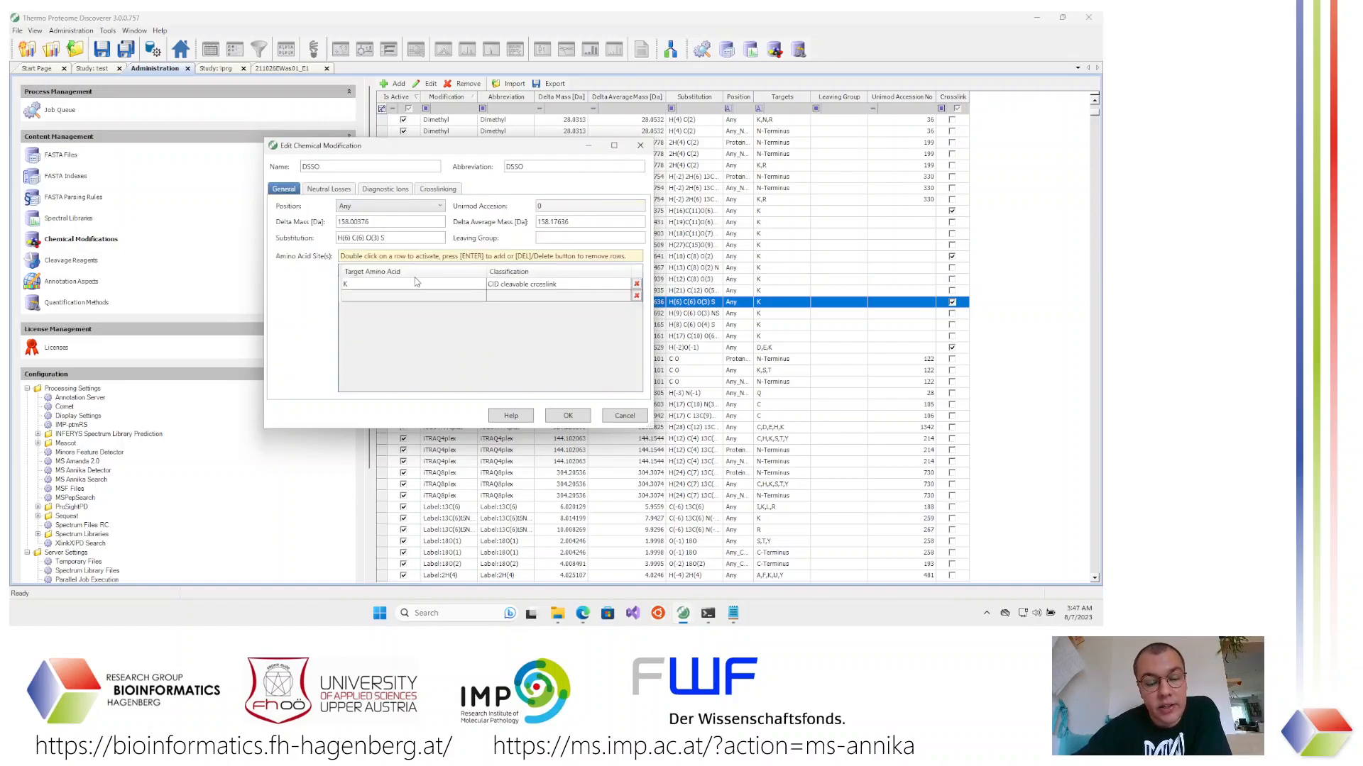
left_click(439, 189)
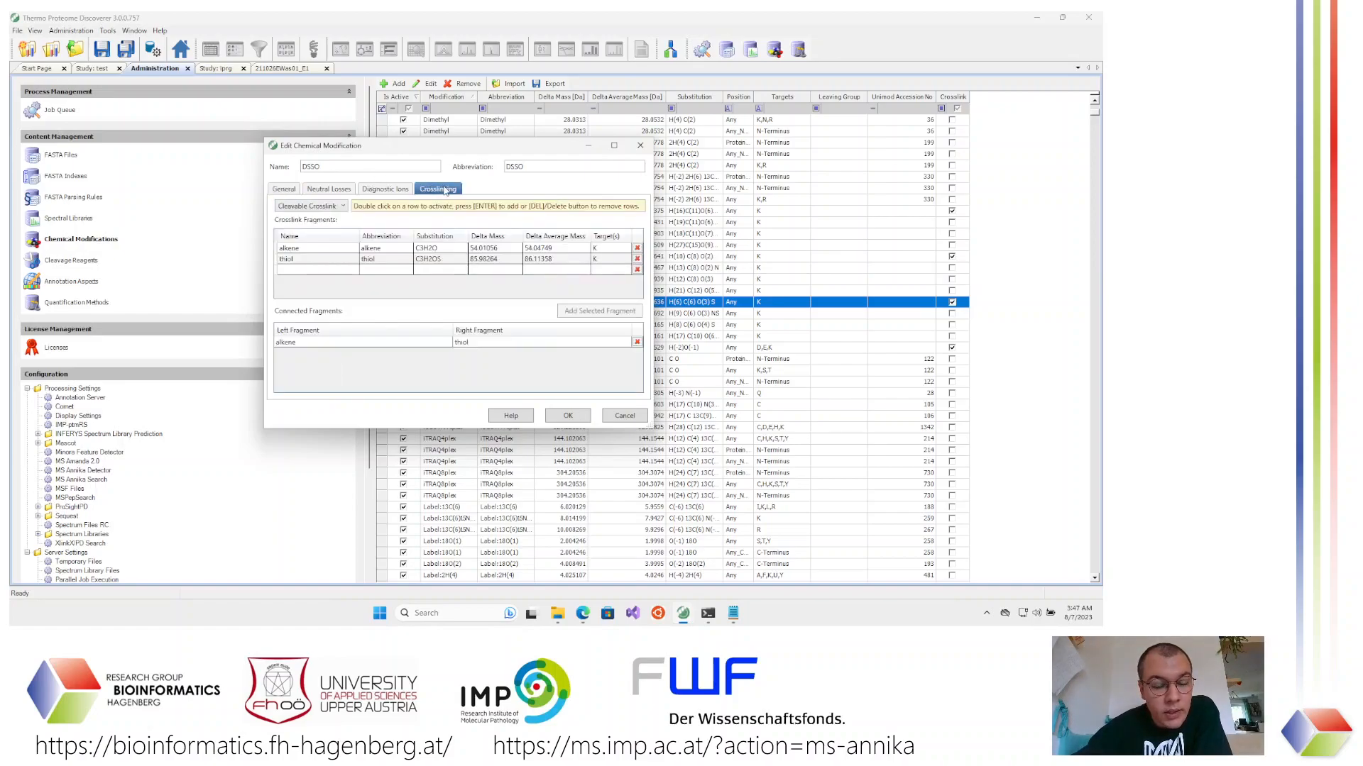
left_click(390, 193)
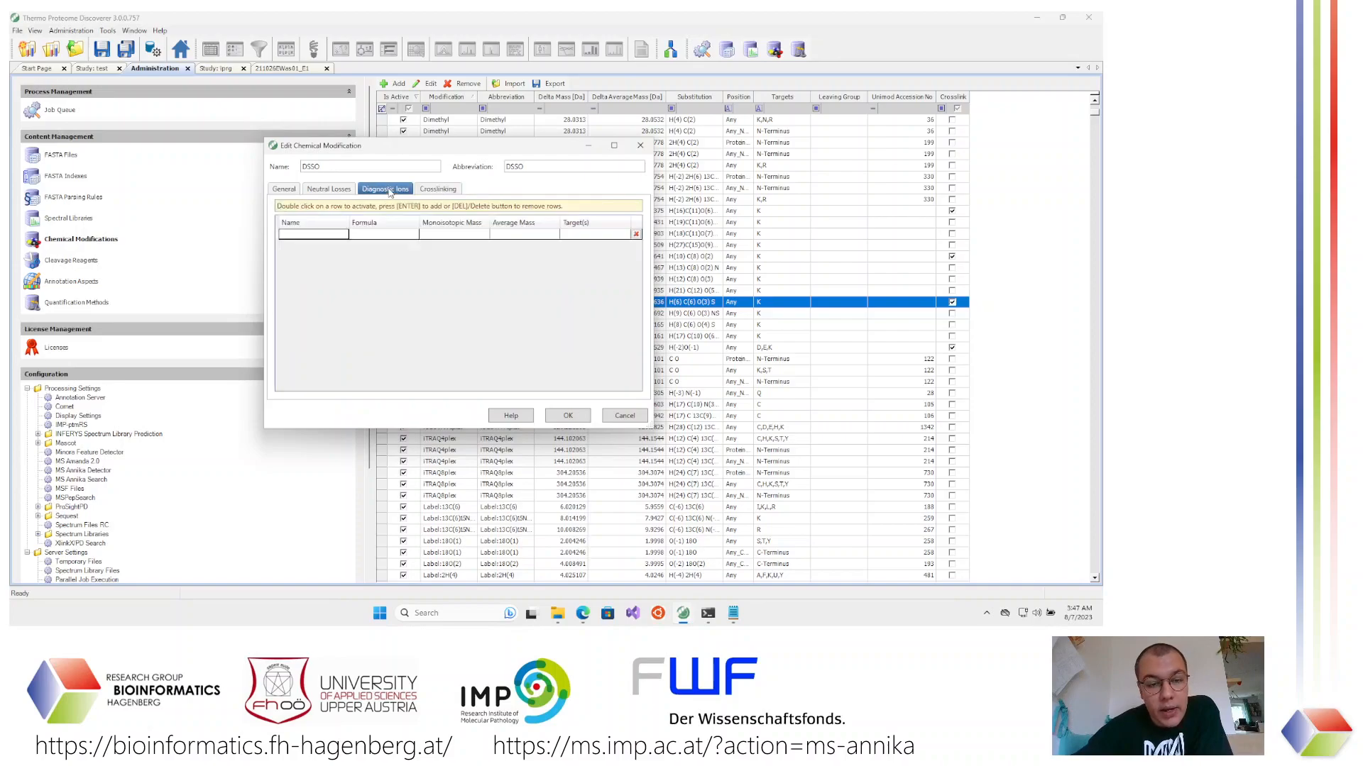
left_click(423, 191)
left_click(385, 192)
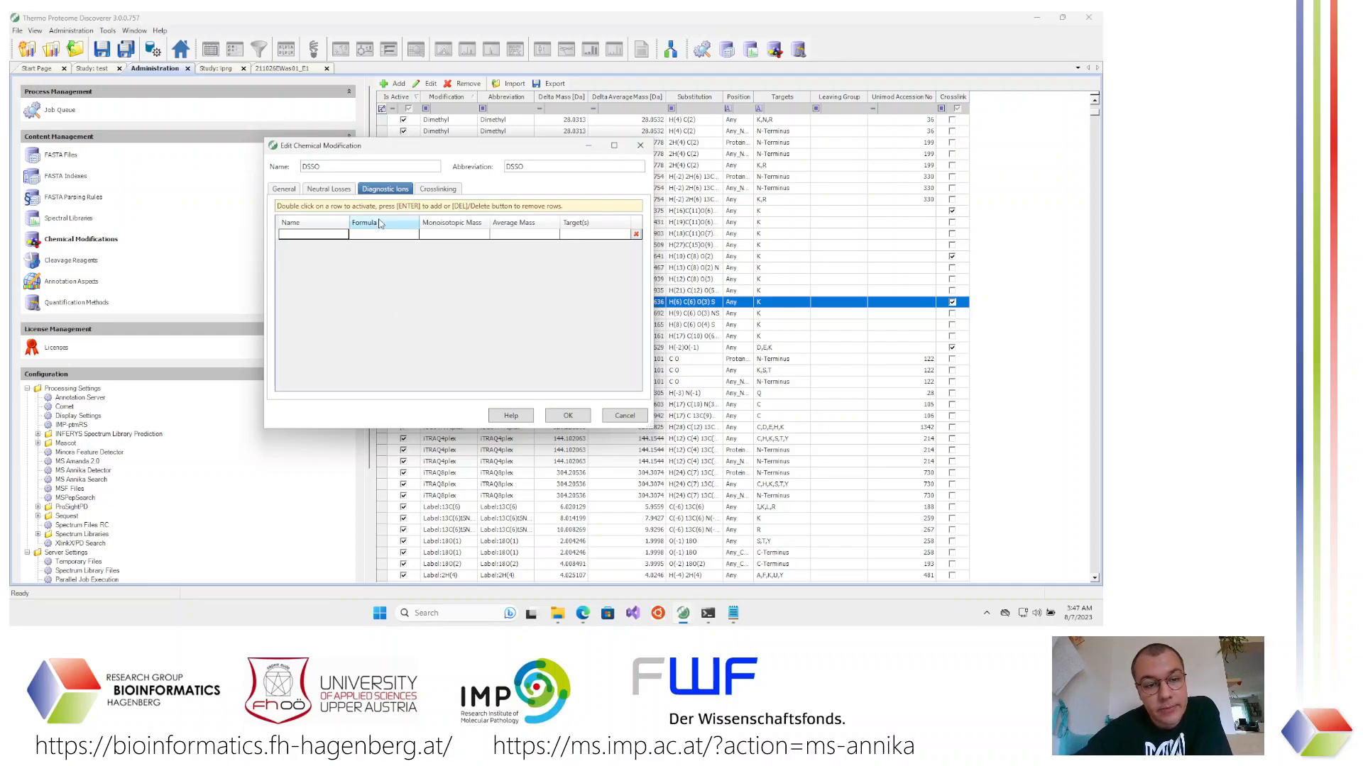
left_click(338, 194)
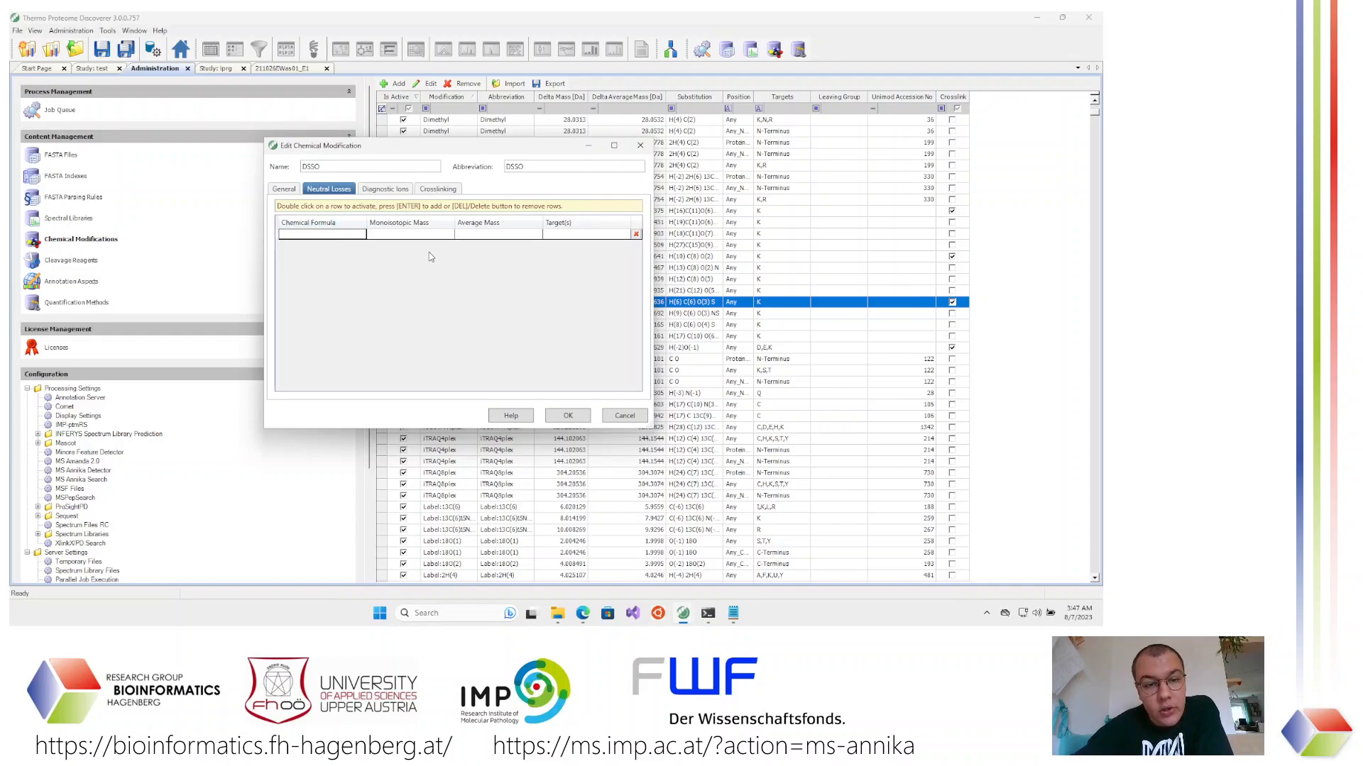
Compare DSSO's crosslink fragment definitions with the columns available for neutral losses
left_click(448, 193)
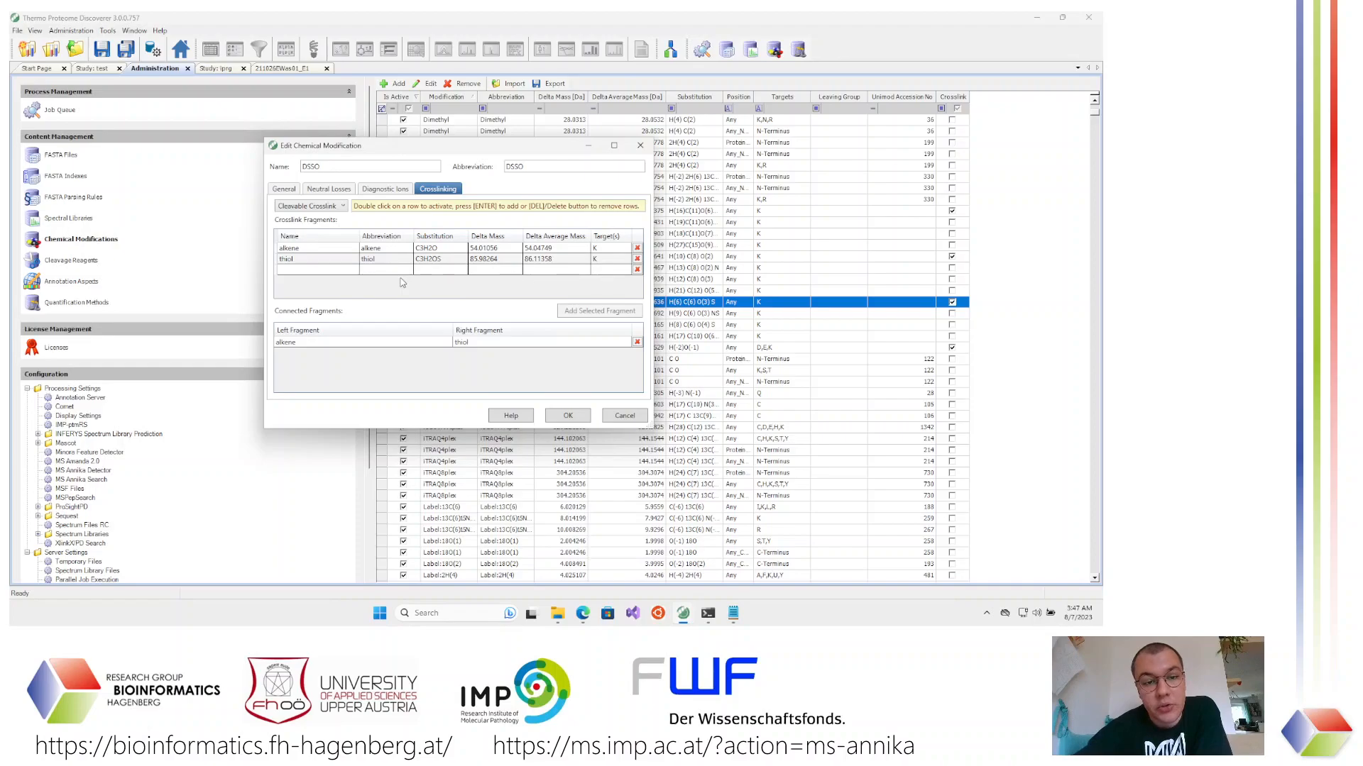
left_click(335, 188)
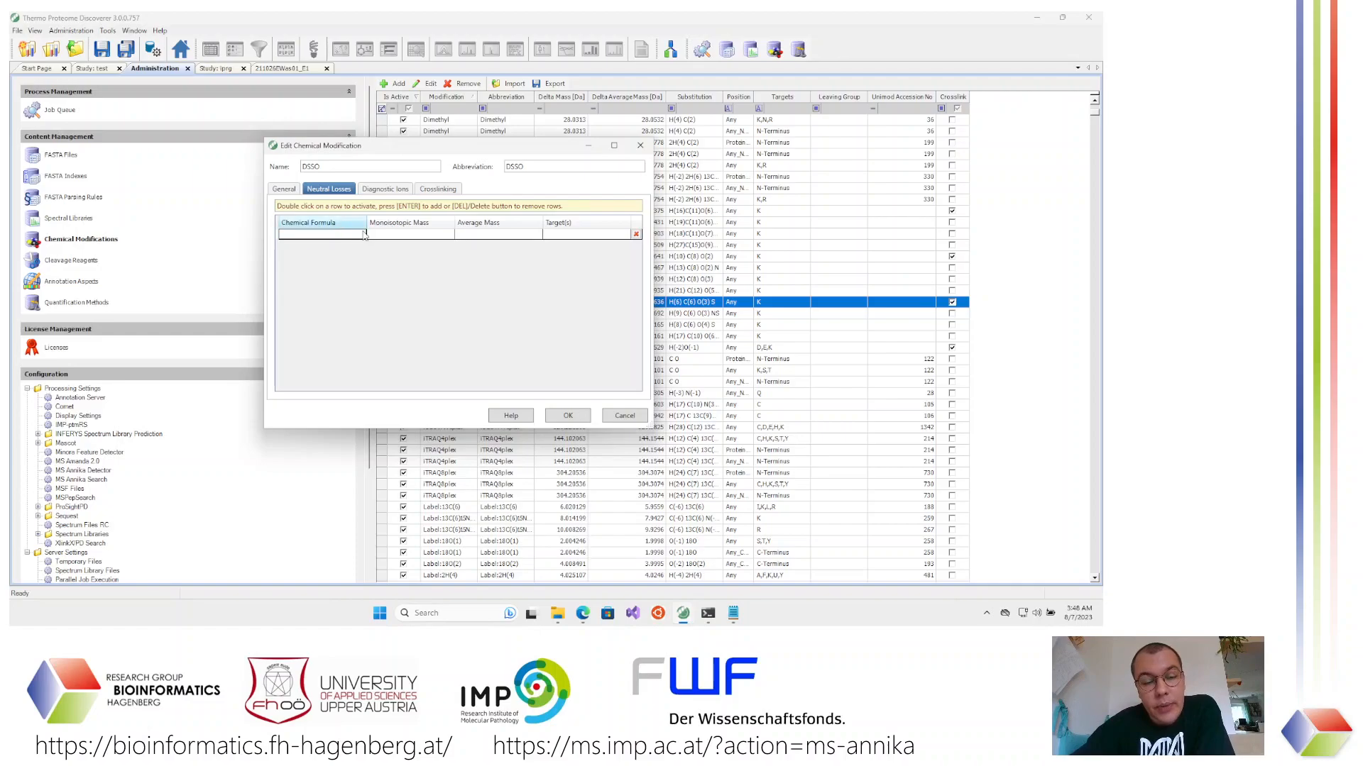
left_click(438, 190)
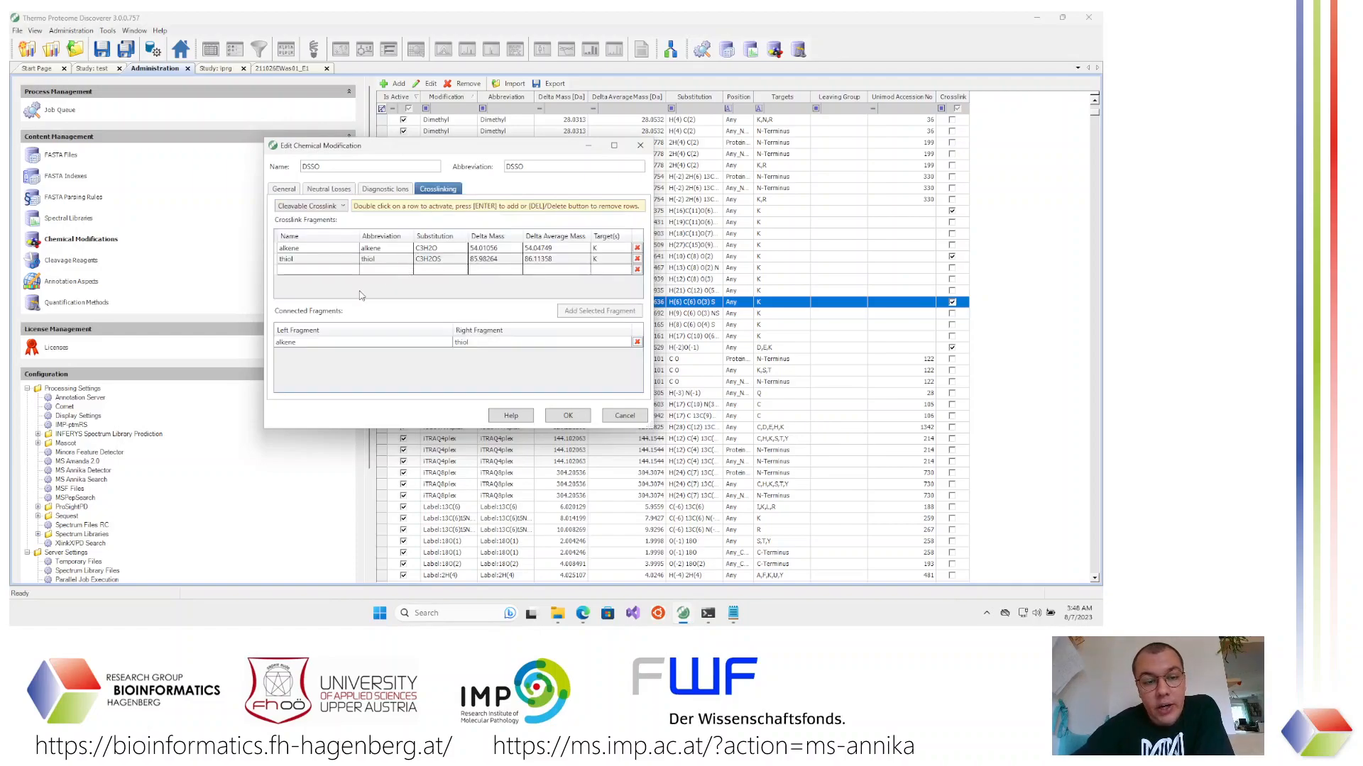
left_click(329, 191)
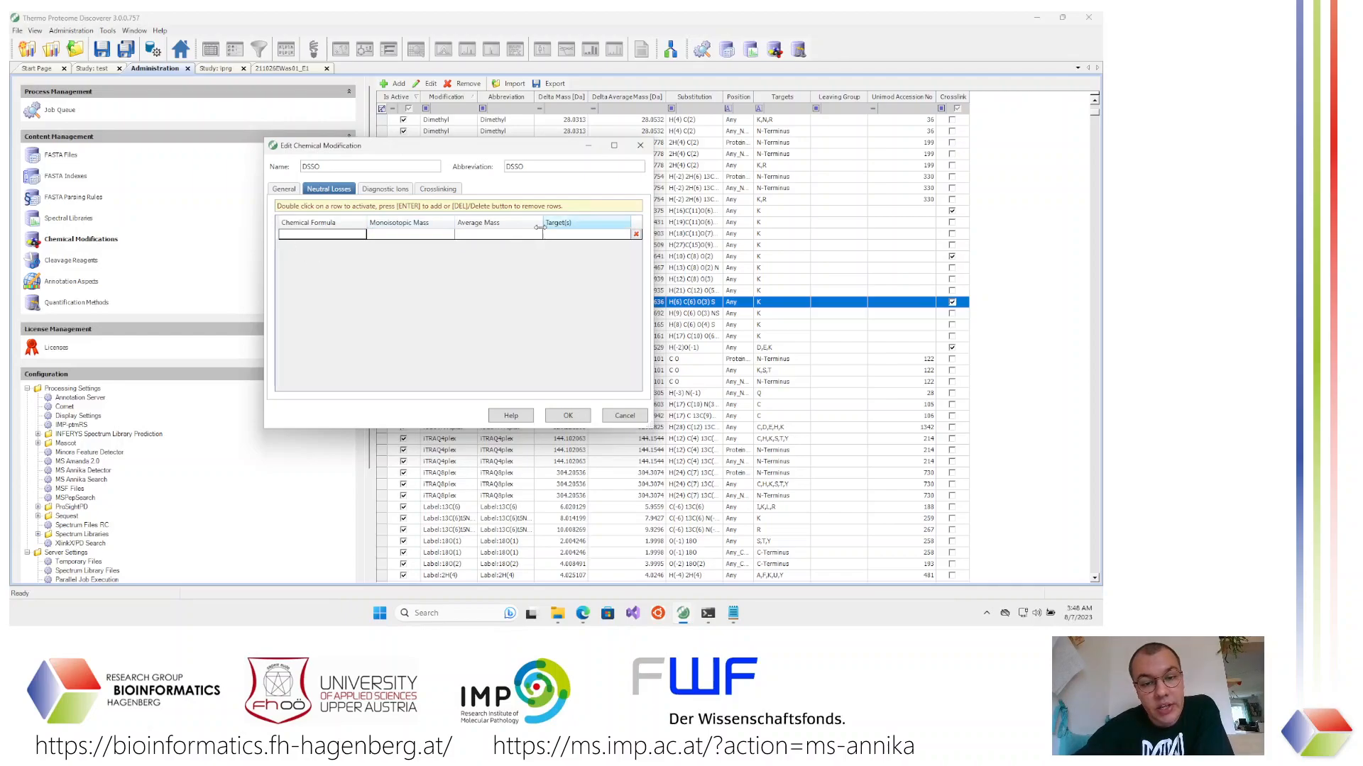
left_click(440, 189)
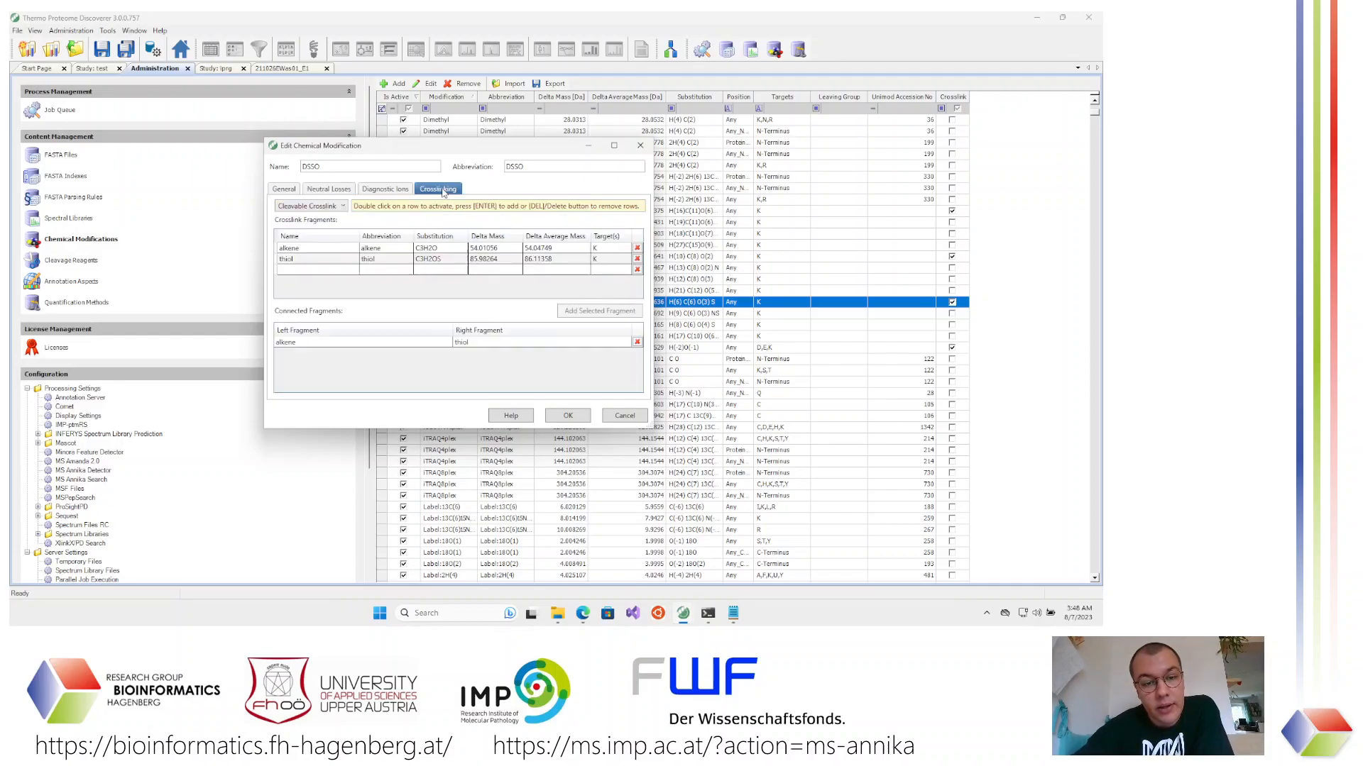
left_click(330, 190)
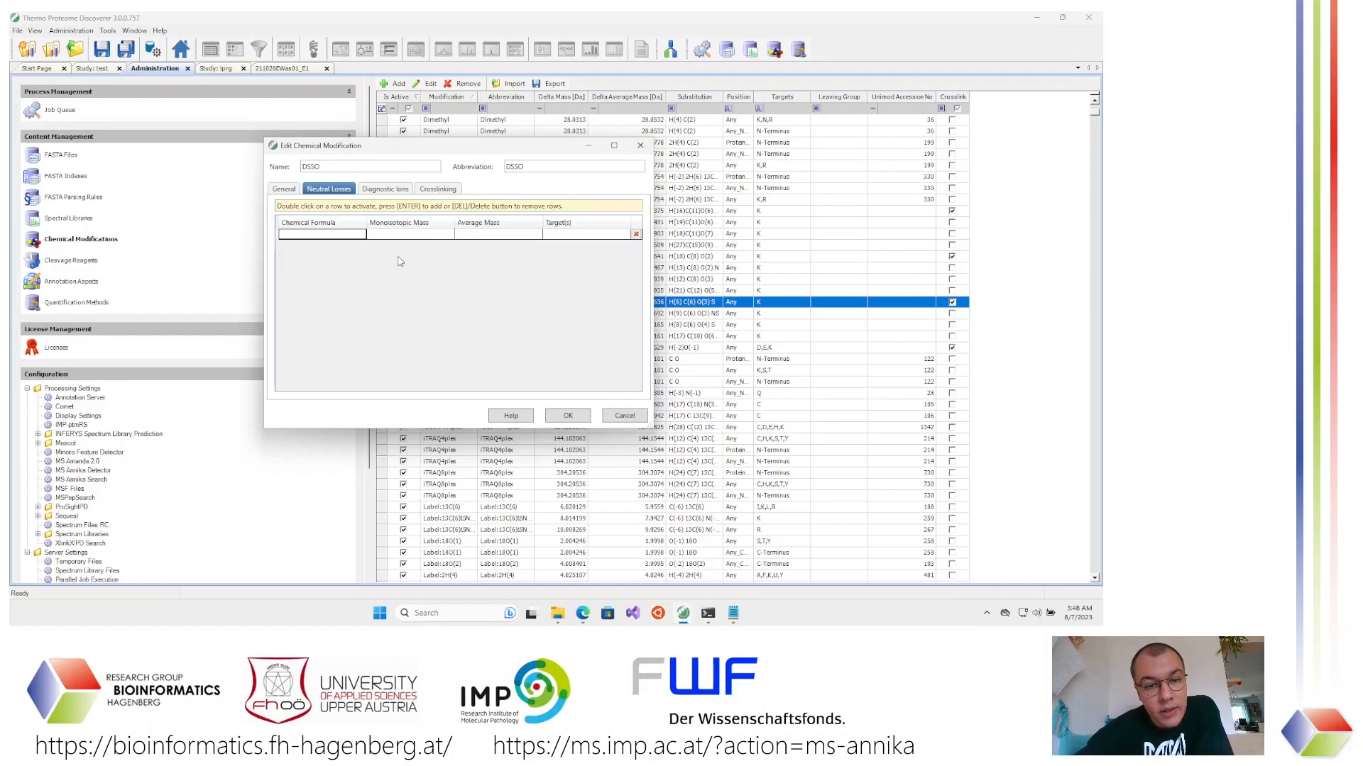
left_click(454, 190)
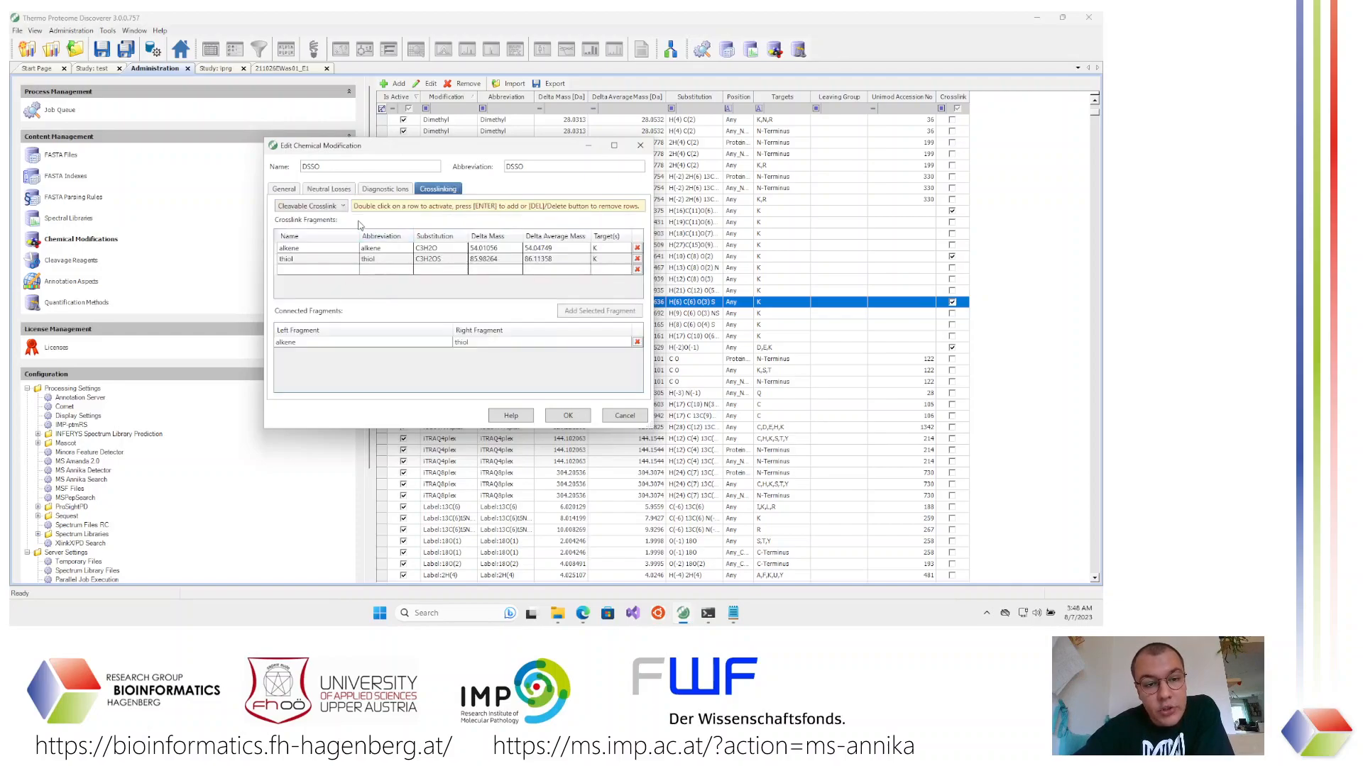
Review DSSO's general settings, diagnostic ions and crosslink fragments once more, and accept the modification's definition
left_click(289, 190)
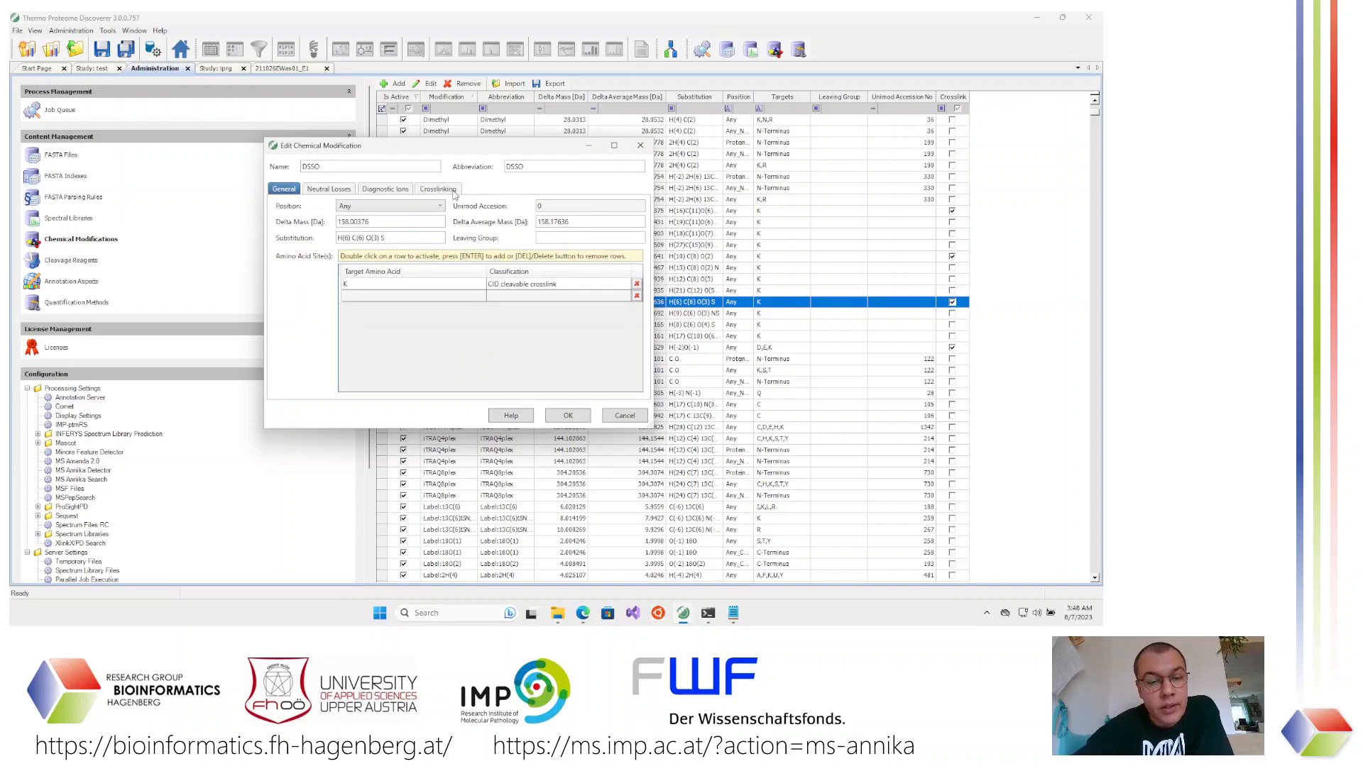
left_click(454, 190)
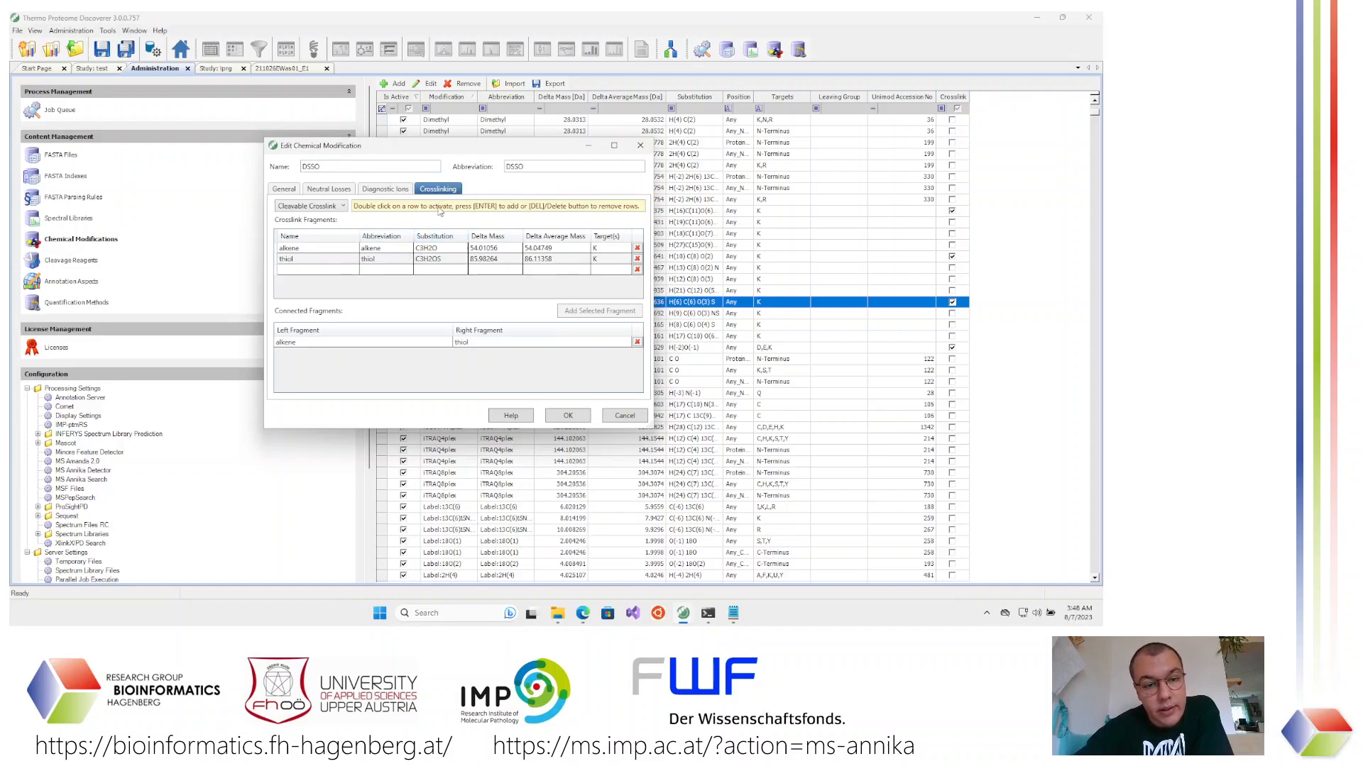
left_click(383, 190)
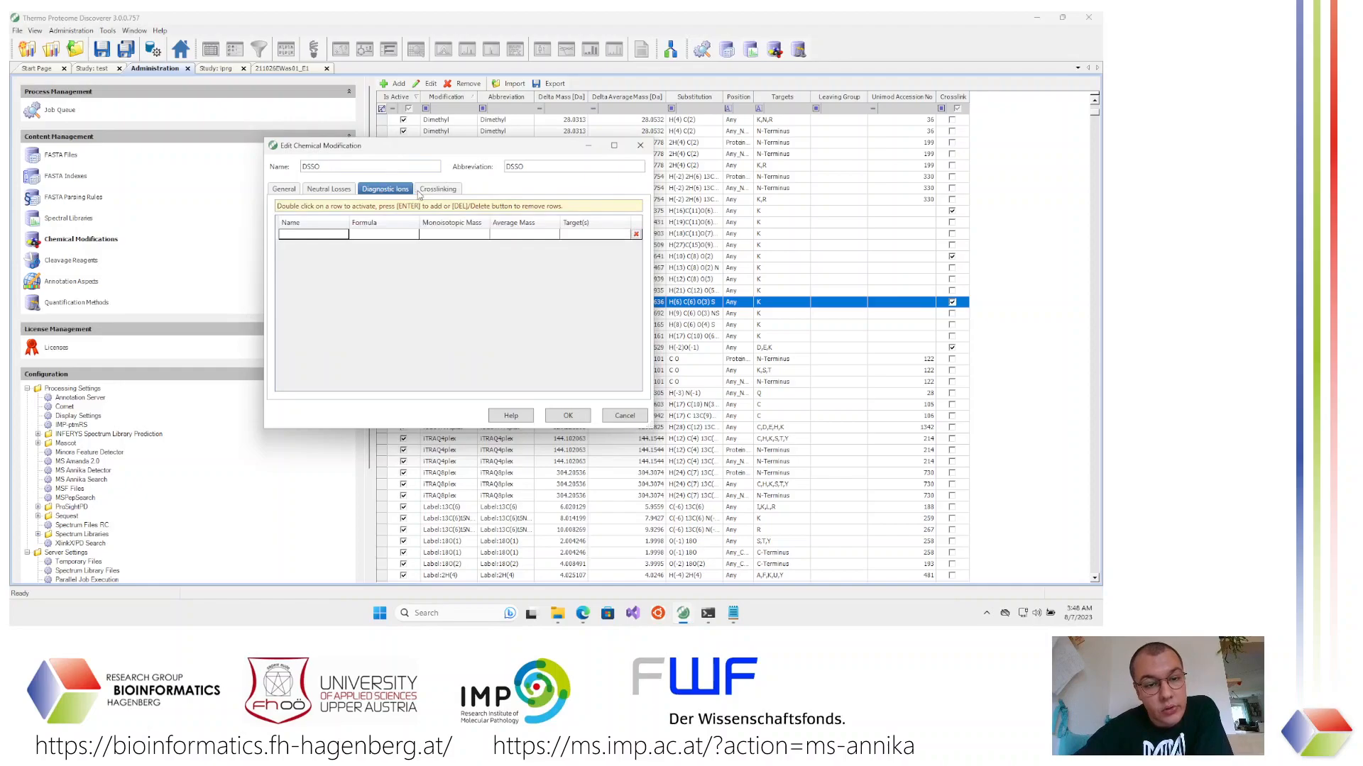
left_click(430, 190)
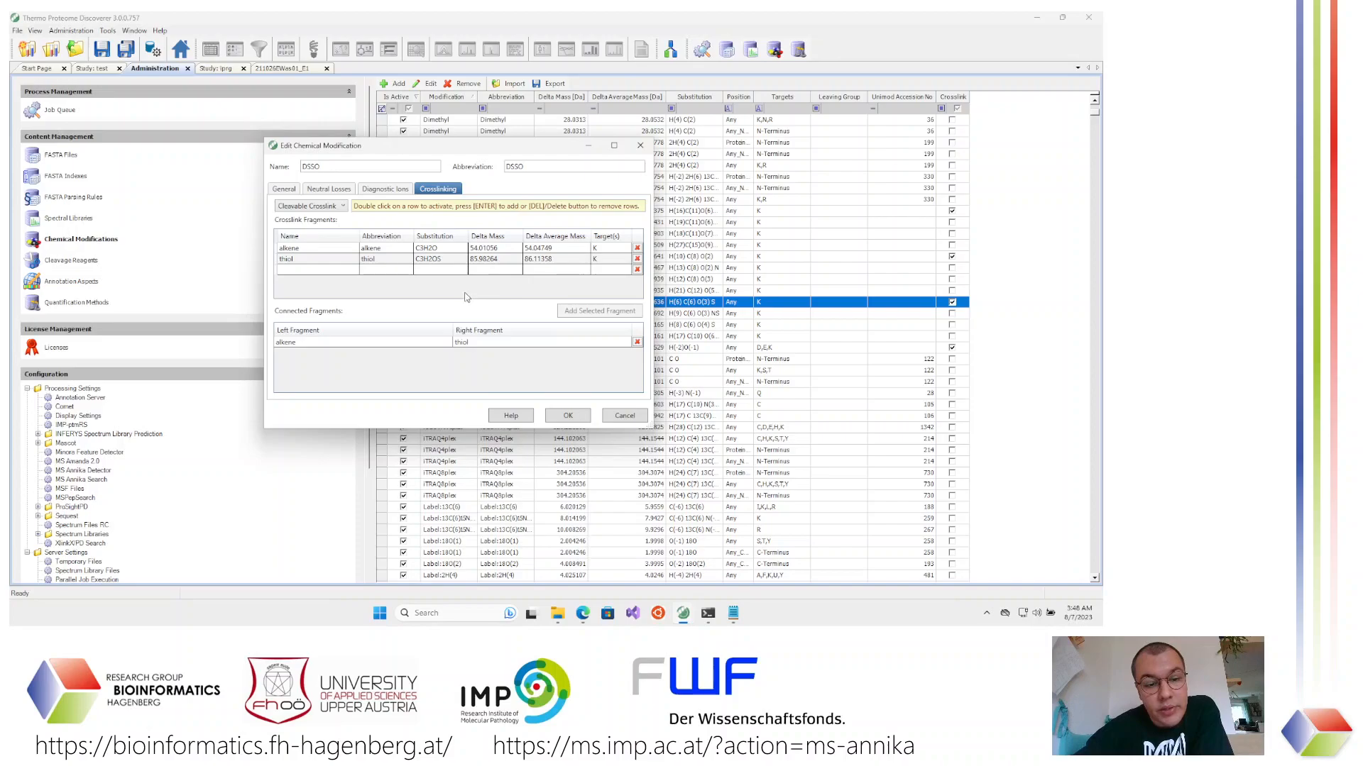
left_click(567, 416)
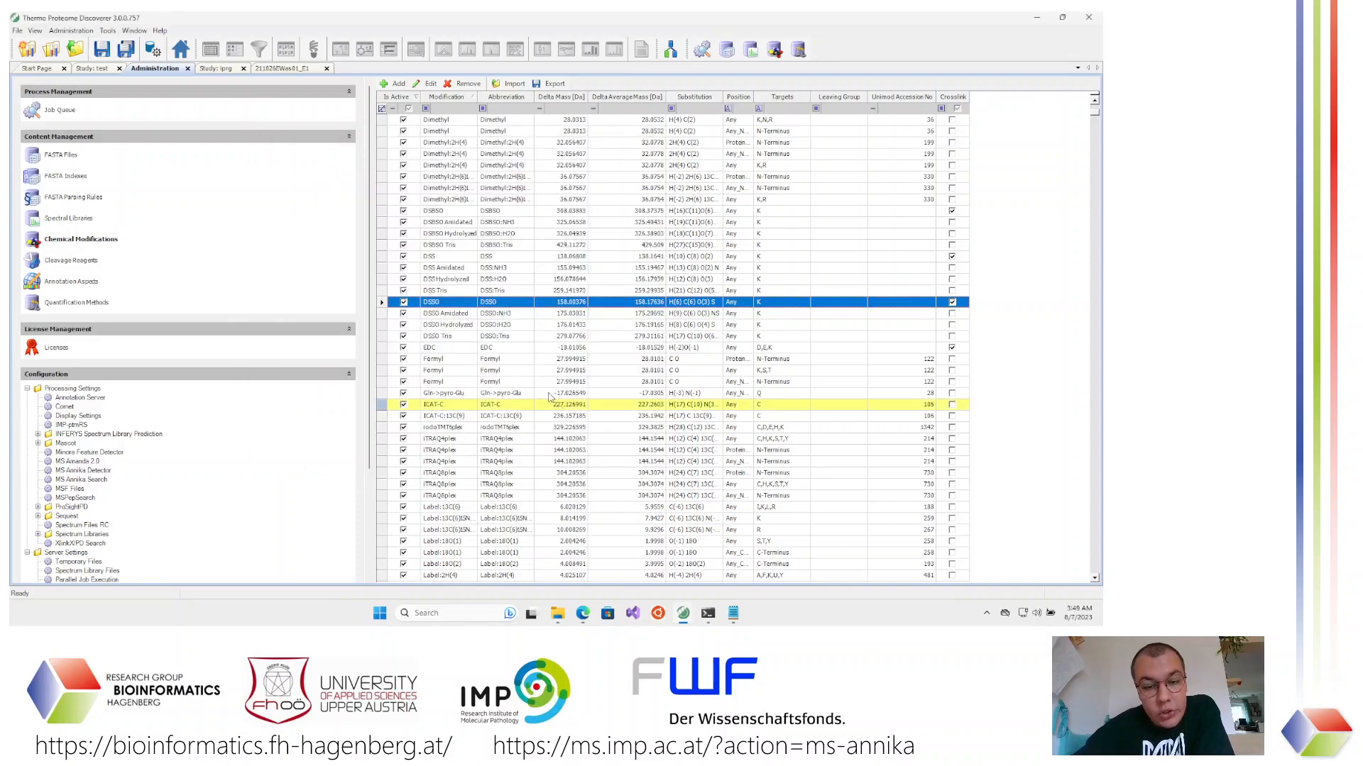
Examine the DSSO Amidated and DSSO Hydrolyzed modifications, including the crosslinking setting of DSSO Hydrolyzed, and close them without edits
double_click(452, 317)
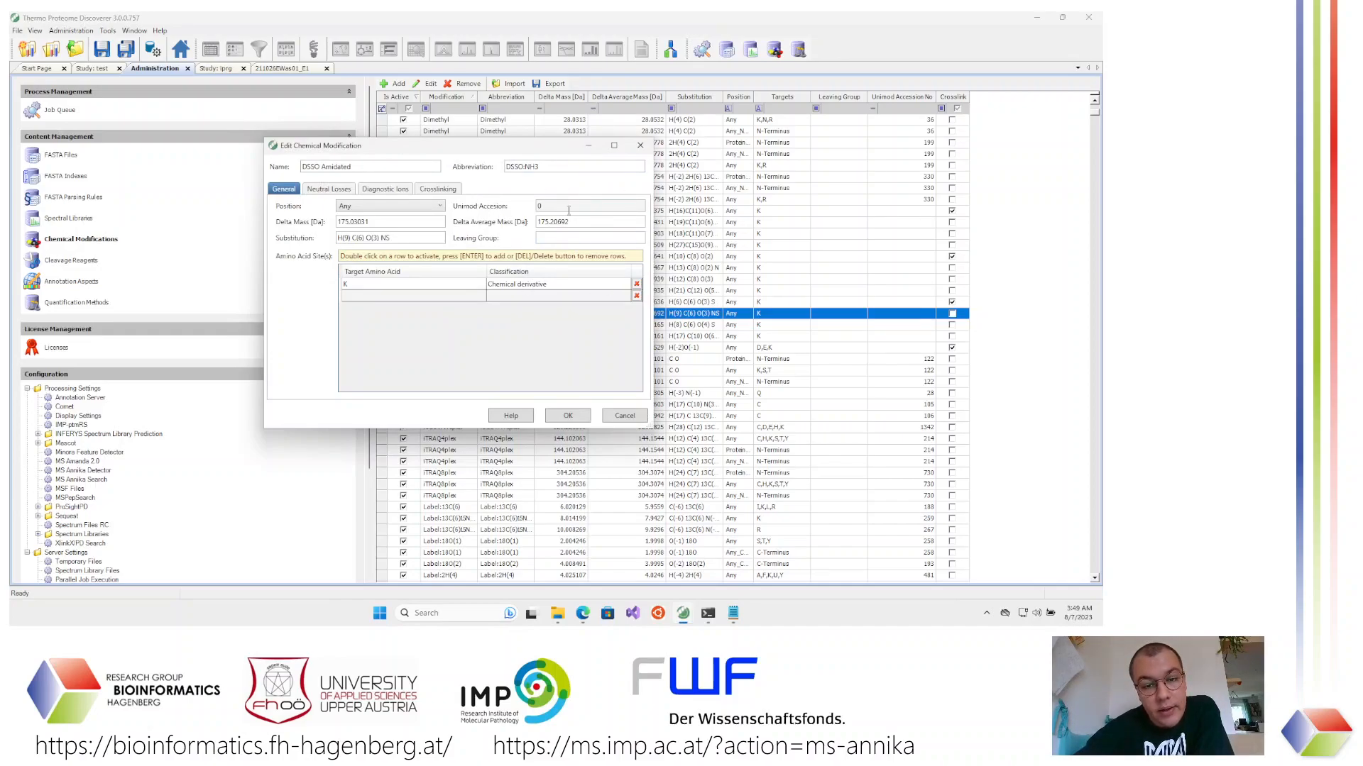
left_click(640, 146)
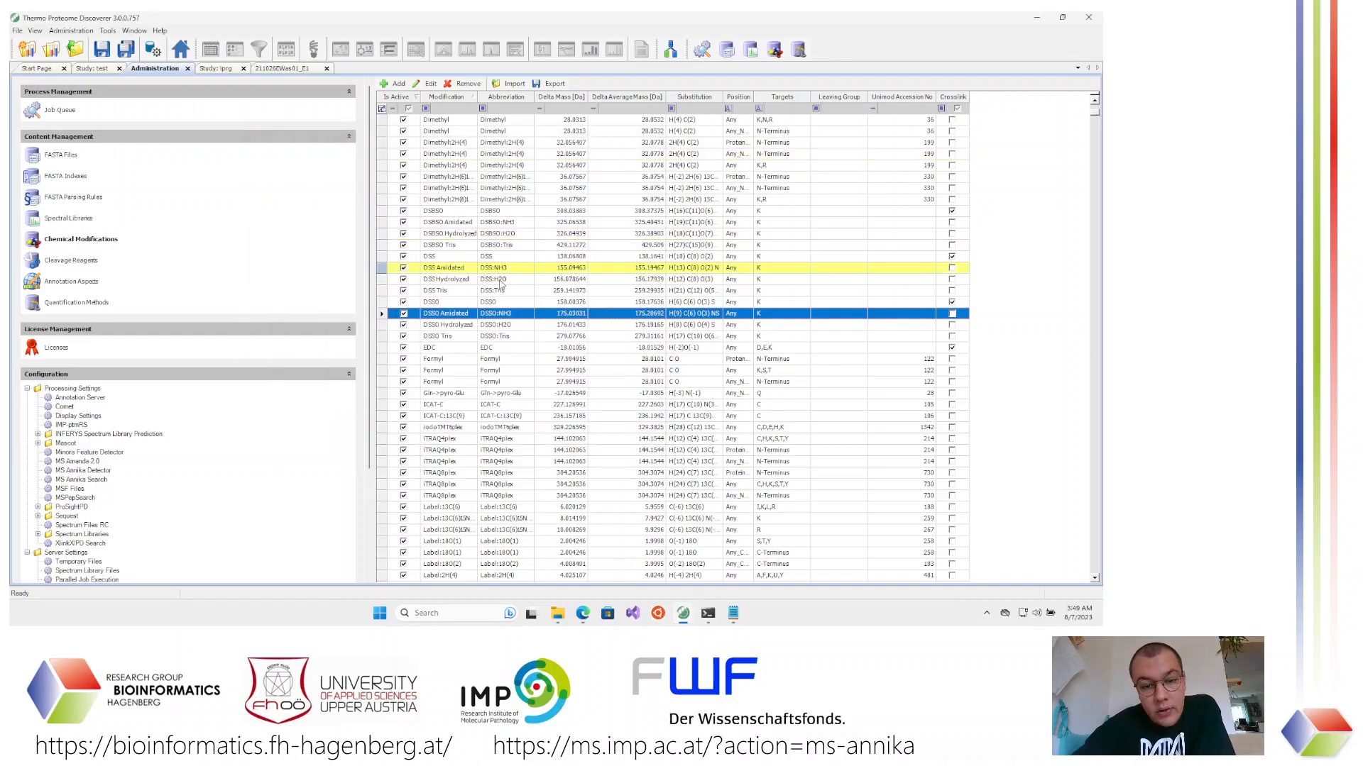
left_click(448, 325)
double_click(448, 326)
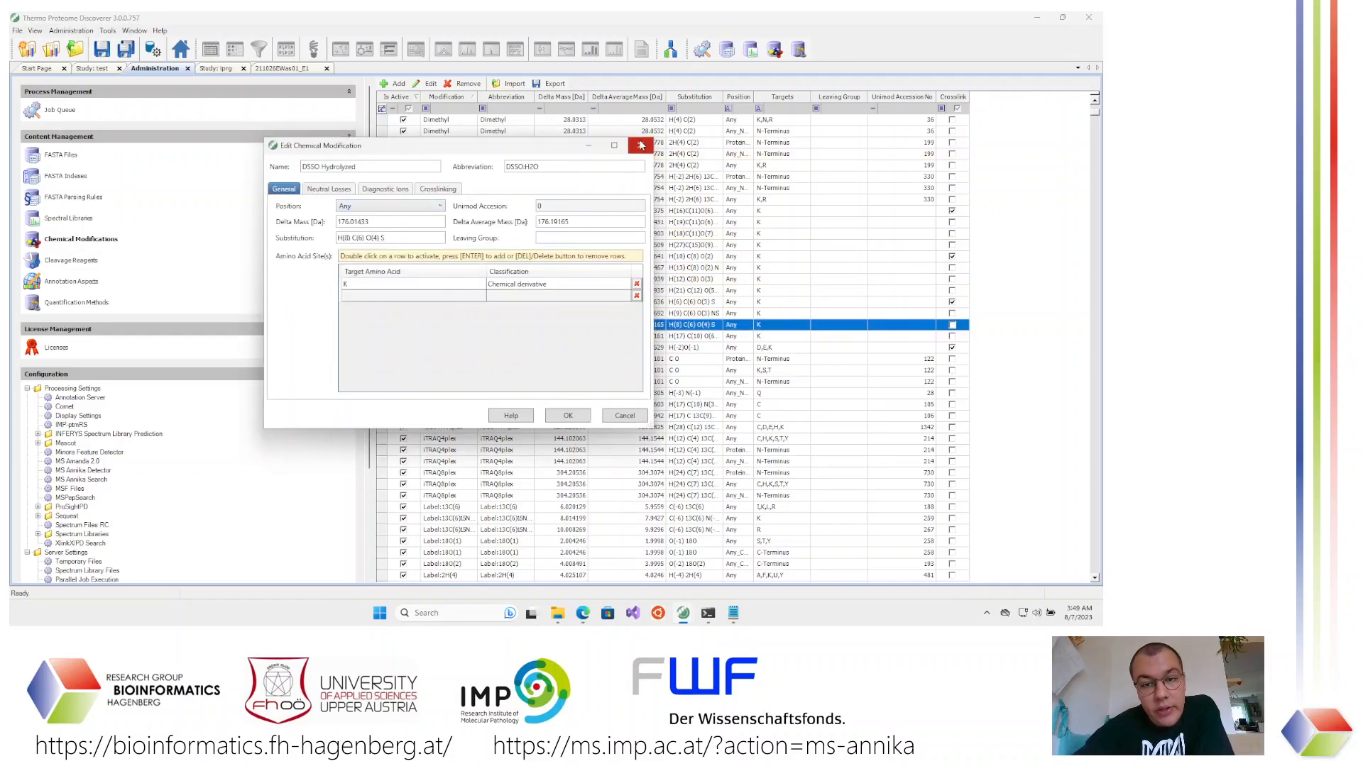
left_click(453, 191)
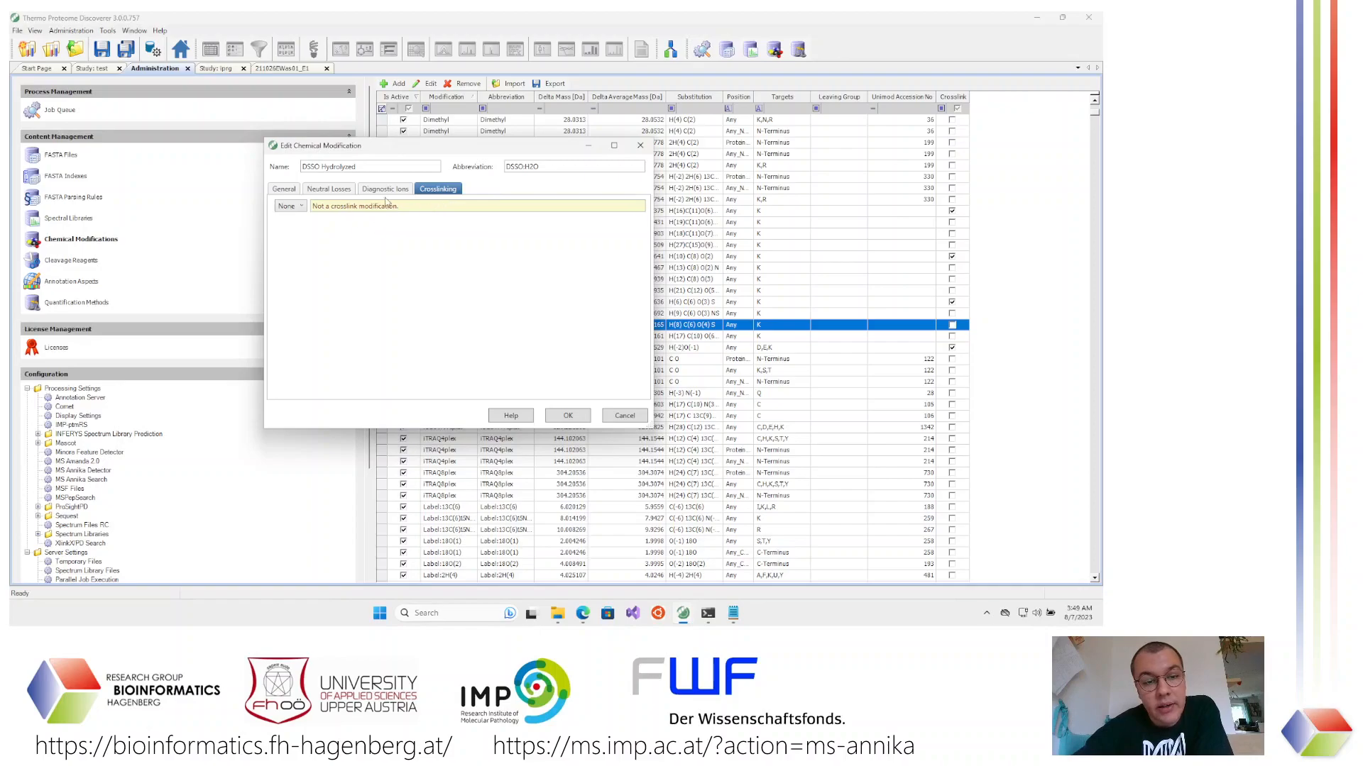
left_click(285, 189)
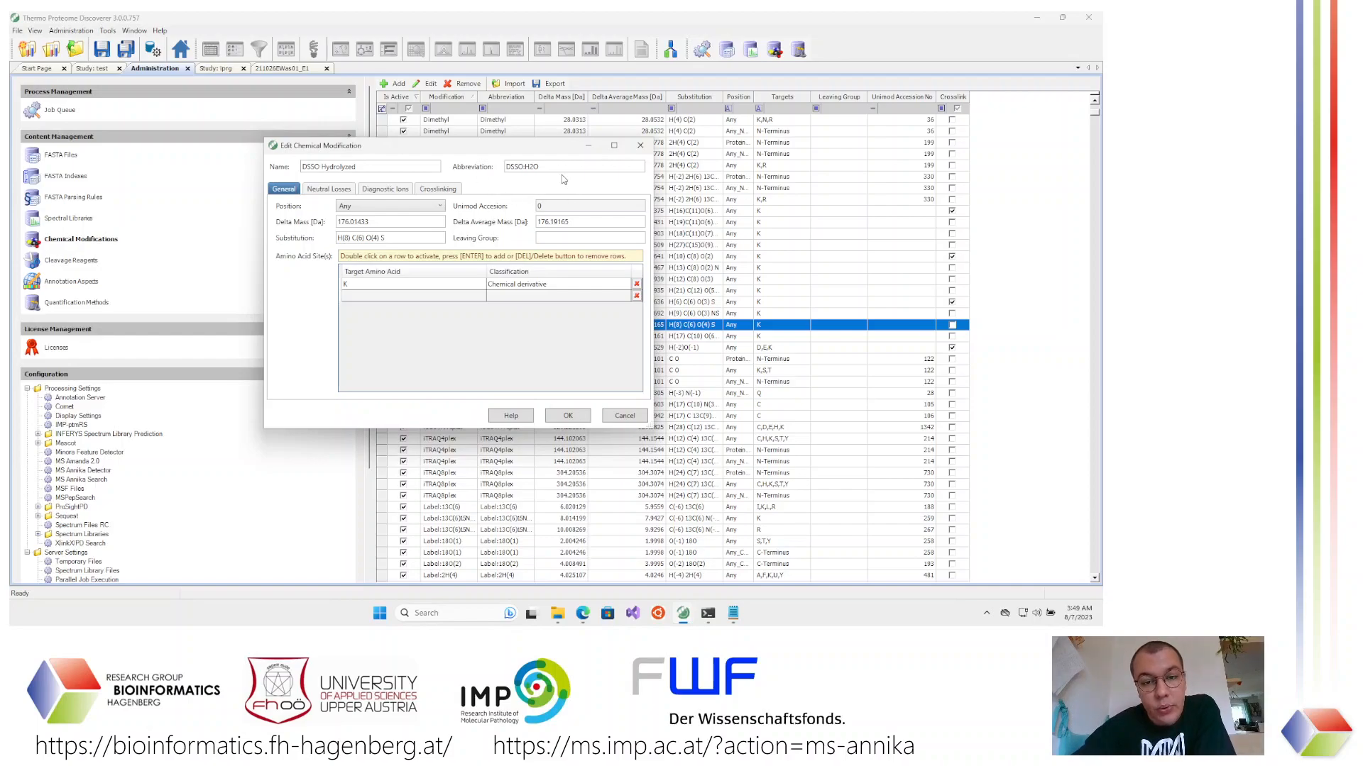
left_click(638, 149)
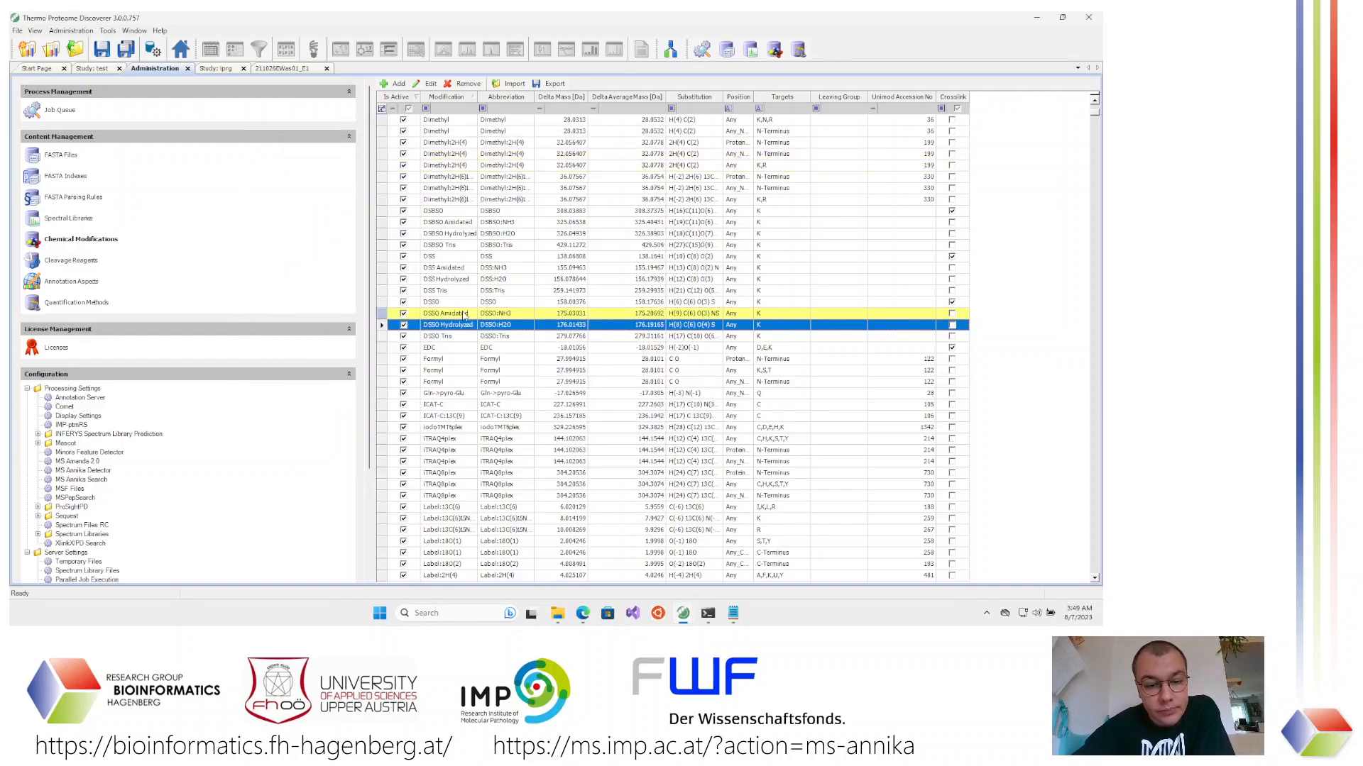
Inspect the general settings of DSSO Tris and recheck those of DSSO Amidated, closing both without edits
double_click(443, 337)
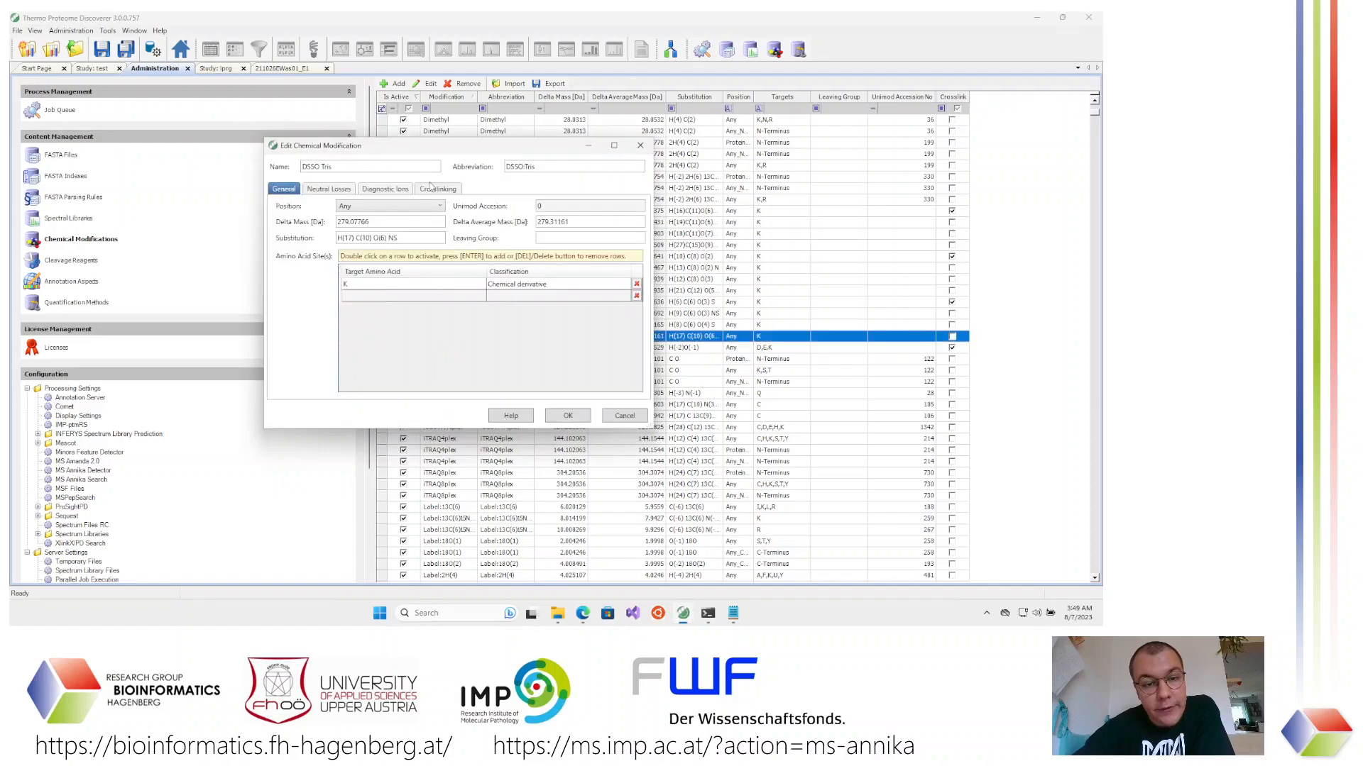
left_click(637, 145)
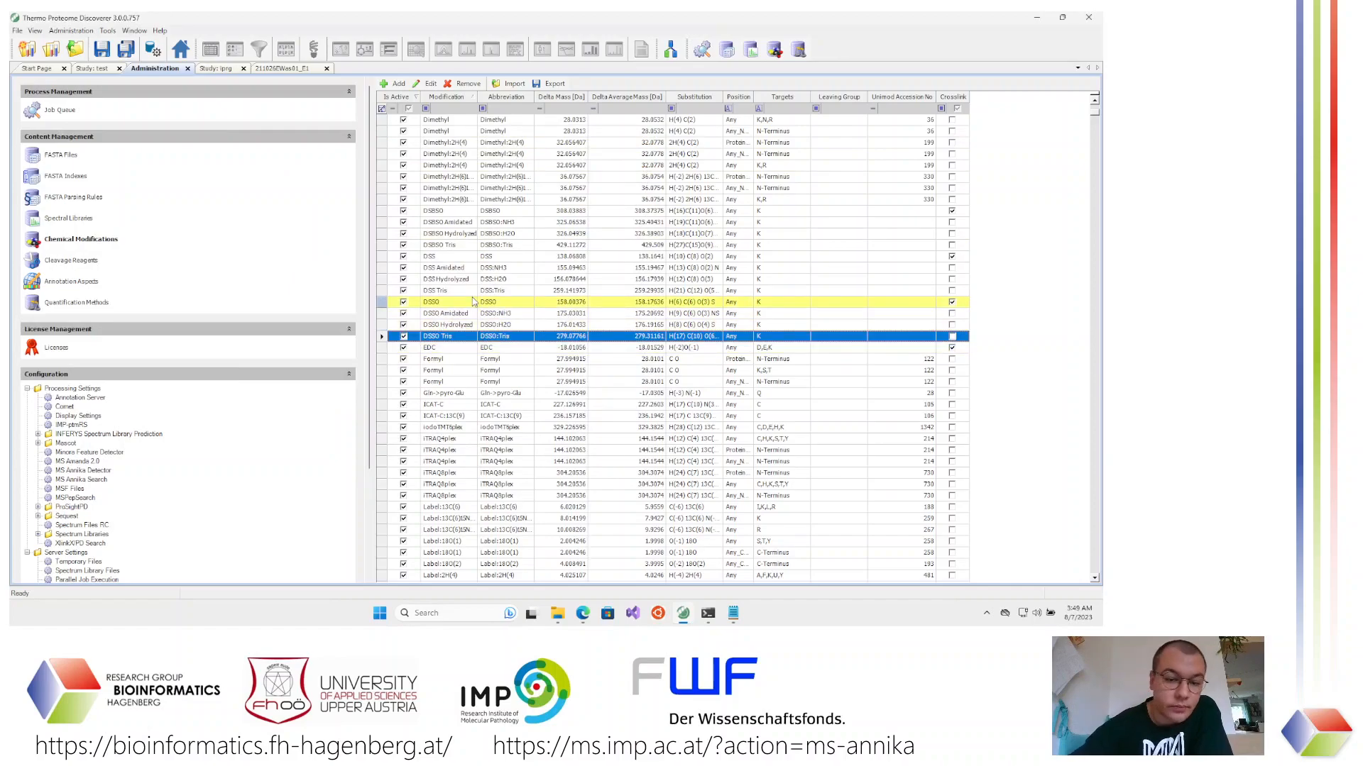
double_click(456, 315)
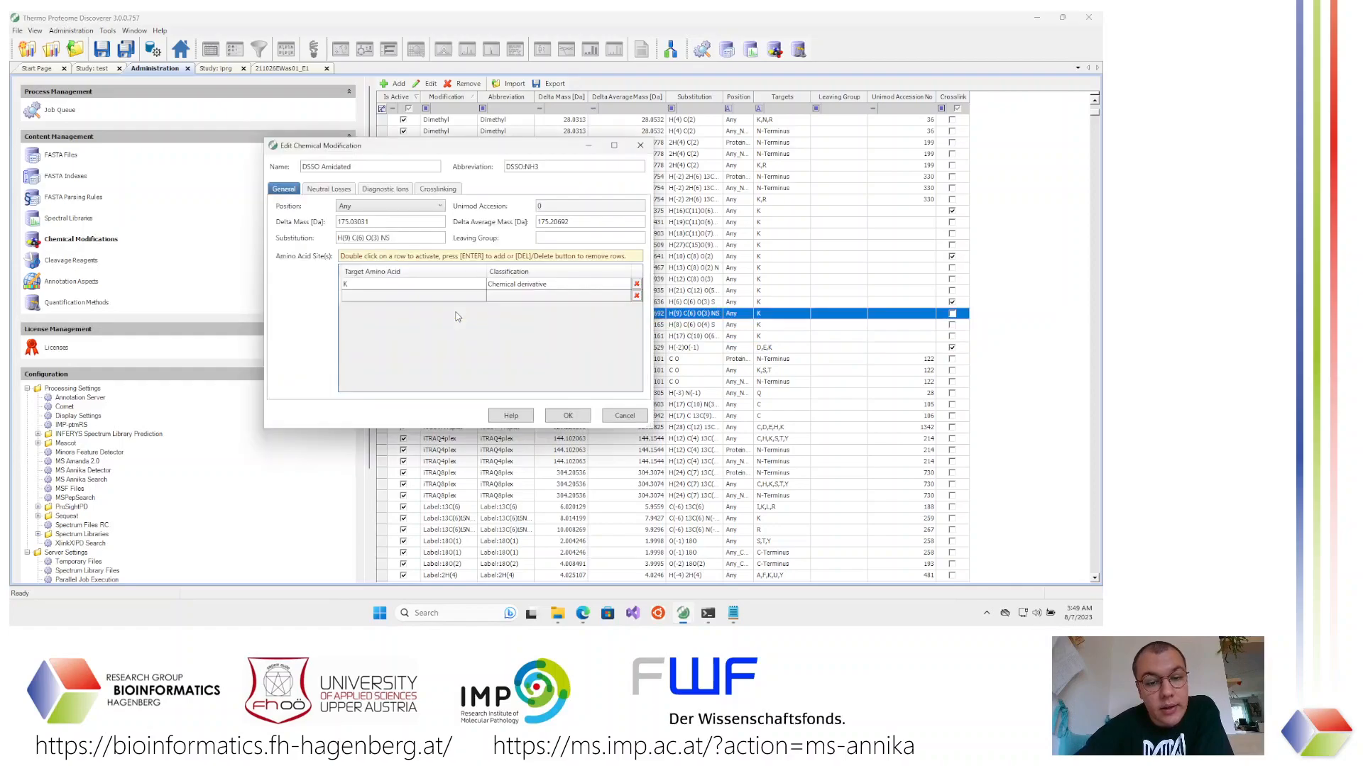
left_click(638, 146)
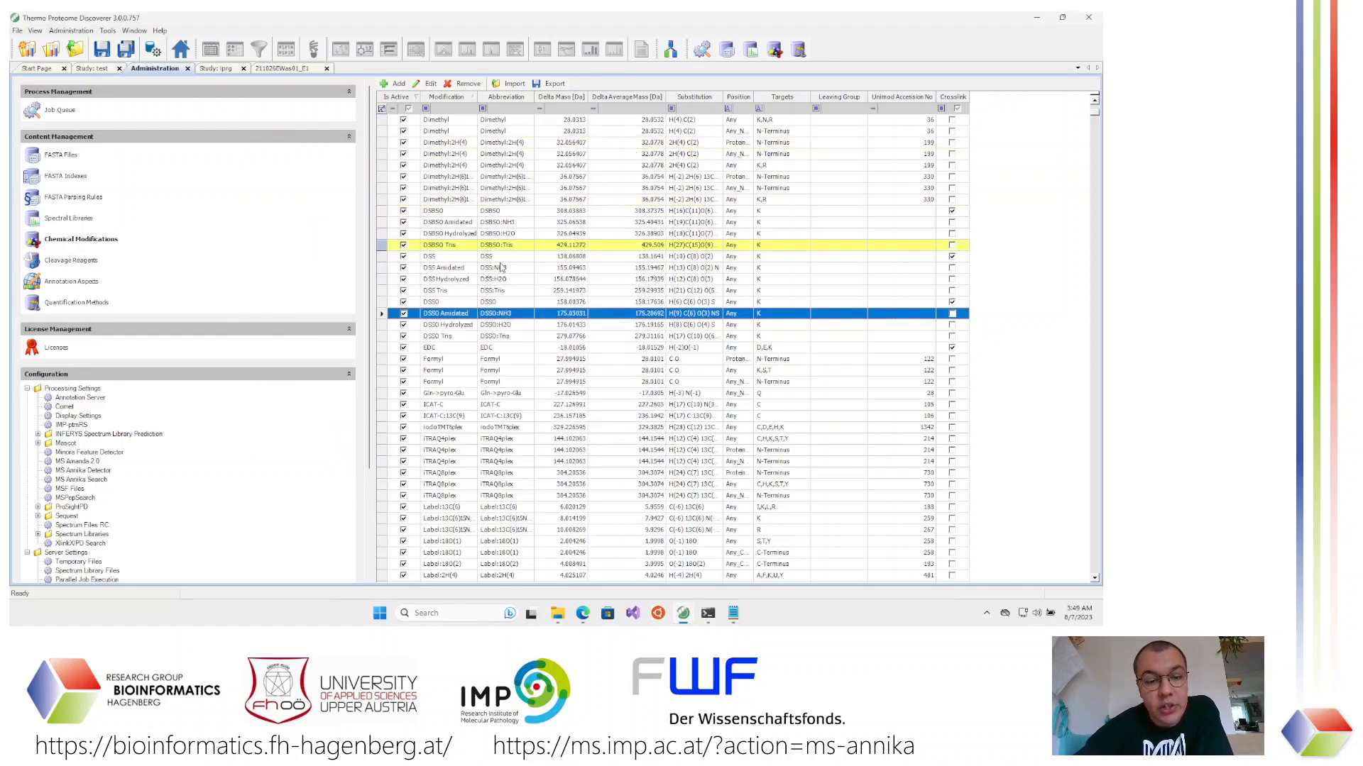
Switch DSSO's crosslink type to Non-cleavable Crosslink to view its target pair settings, and discard the change
double_click(456, 302)
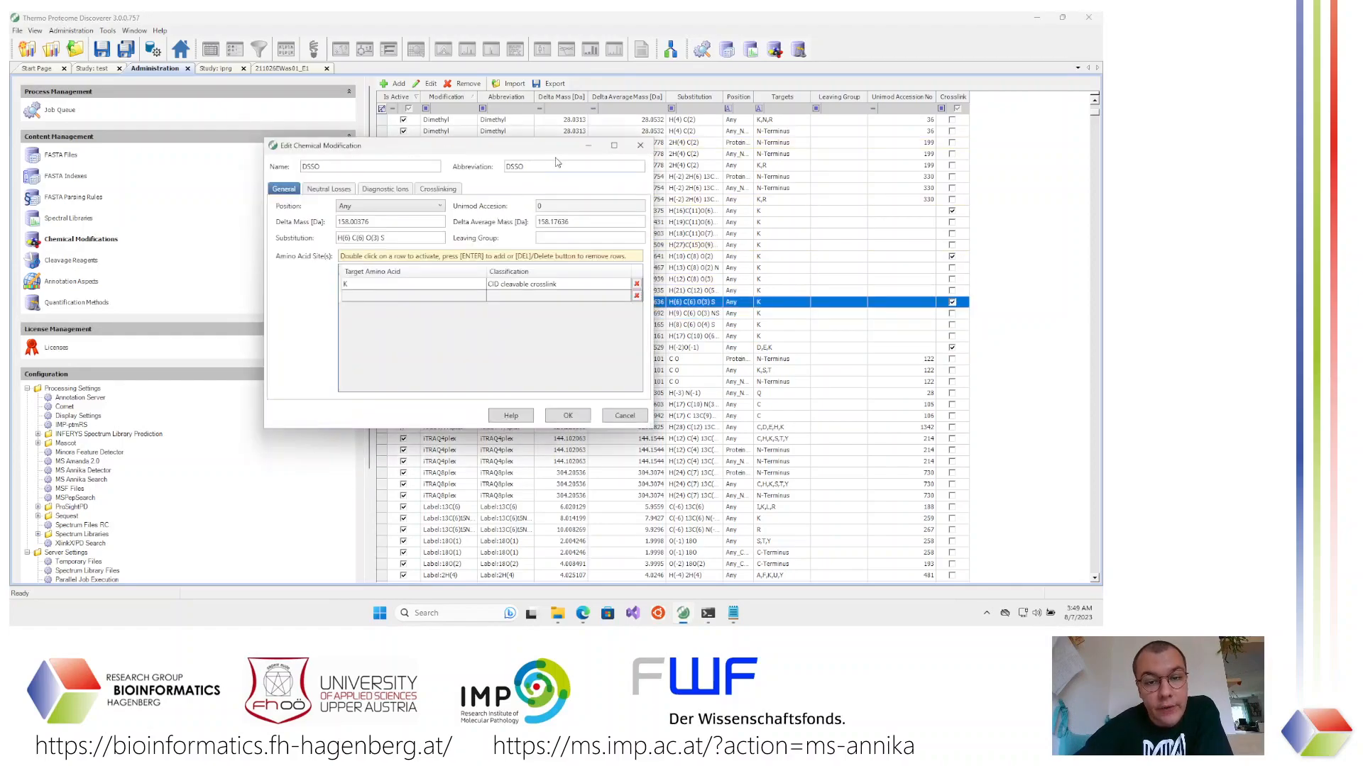
left_click(440, 190)
left_click(325, 208)
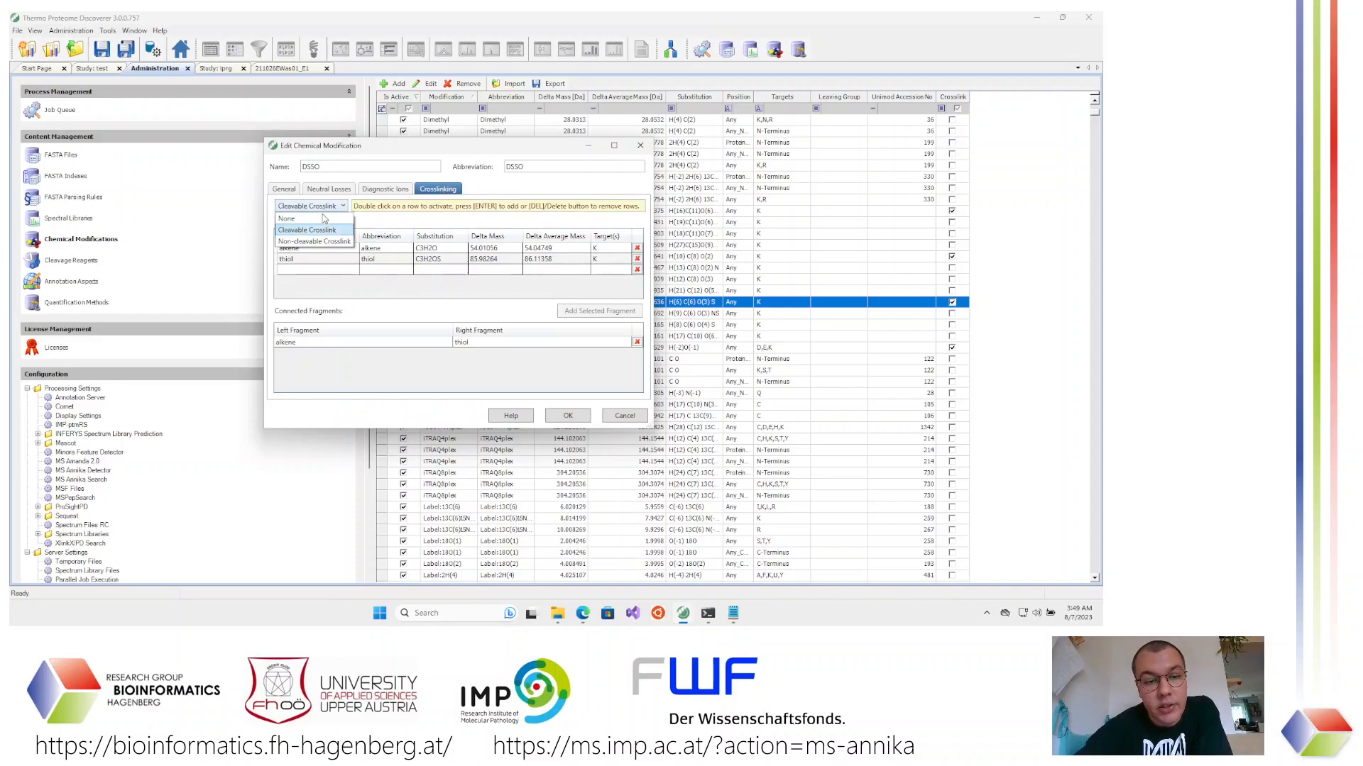
left_click(311, 240)
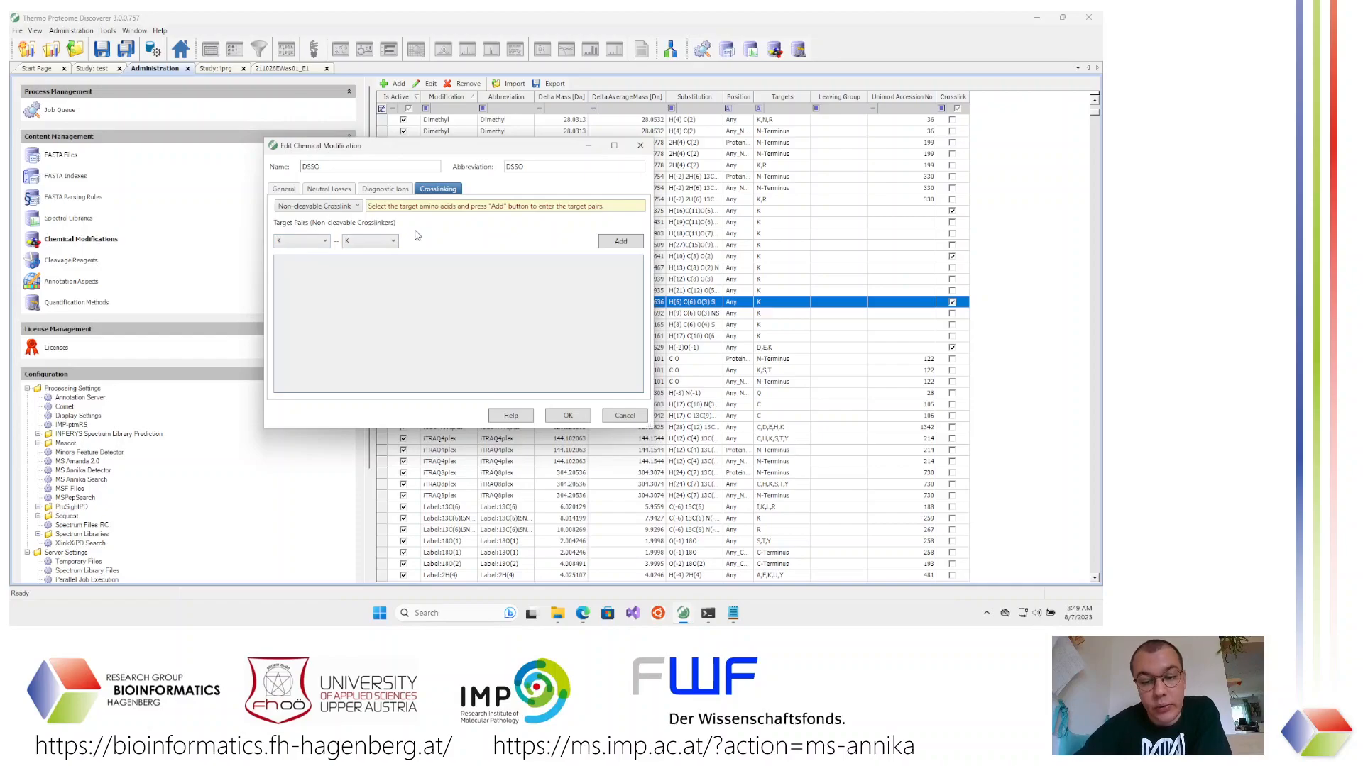
left_click(623, 415)
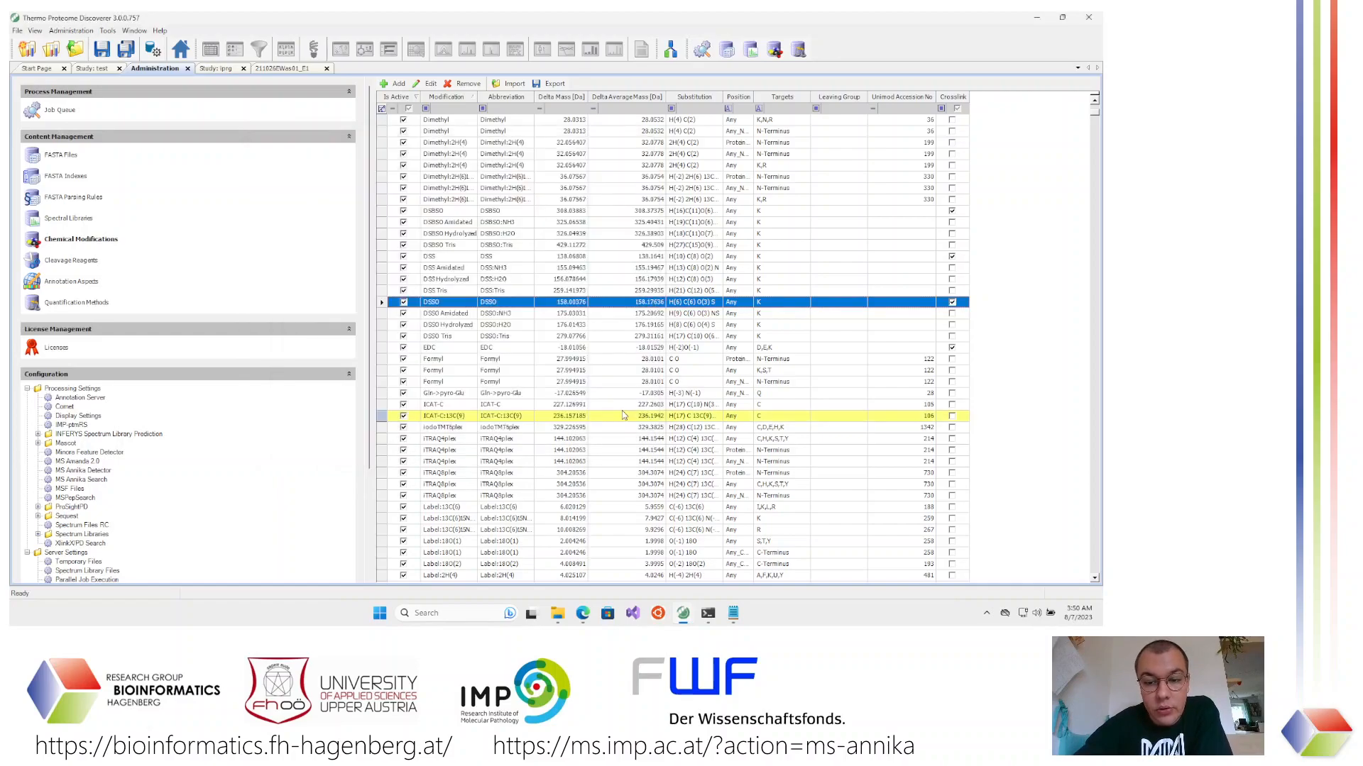
left_click(457, 306)
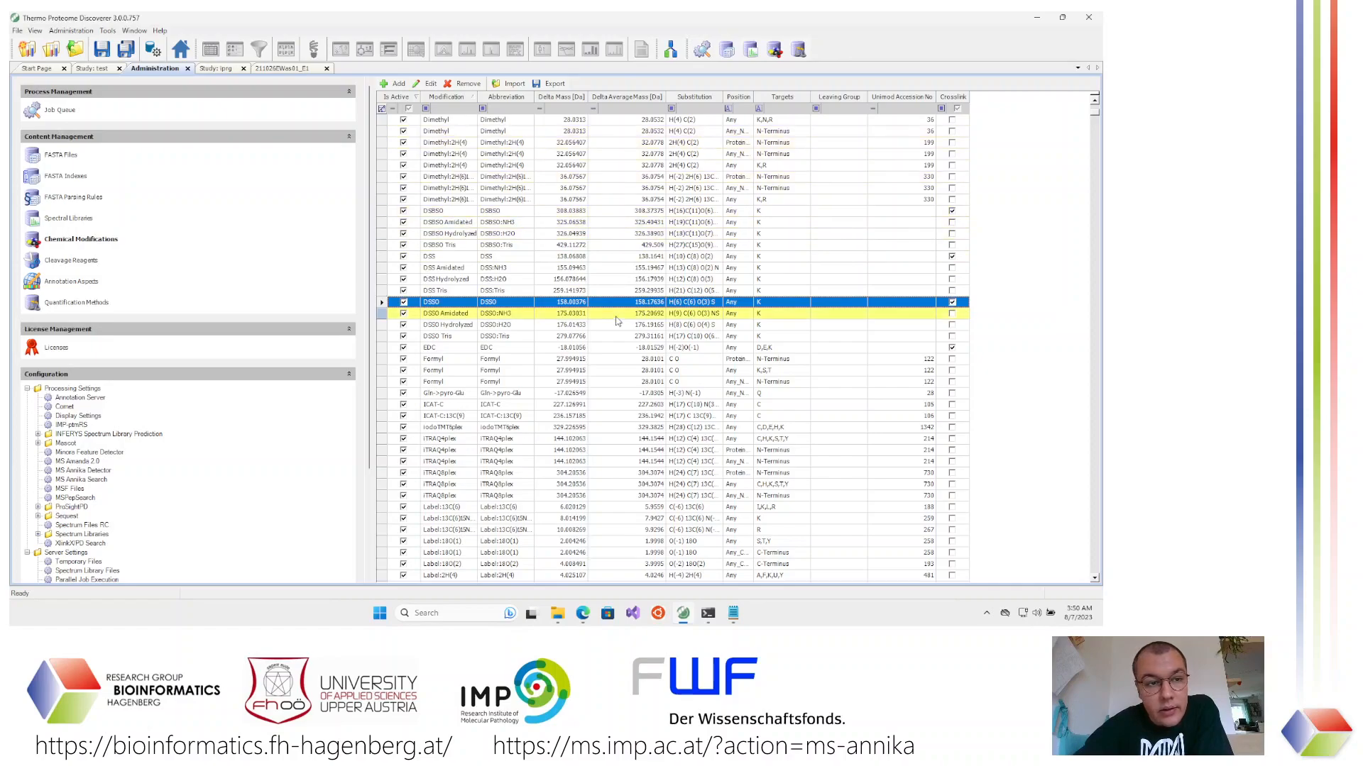
Close the open 211026EWas01_E1 result and load it from the study's analysis results for reprocessing all analysis steps
left_click(283, 70)
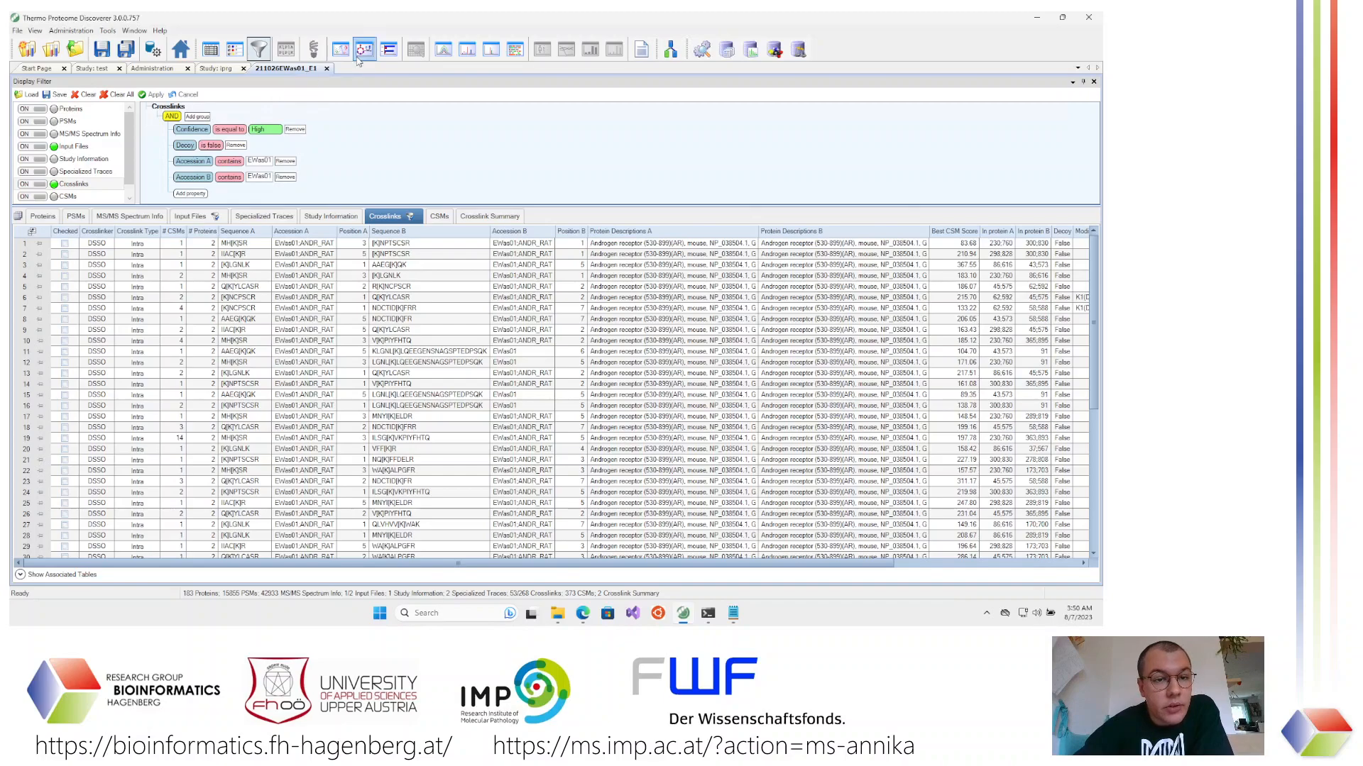
left_click(327, 68)
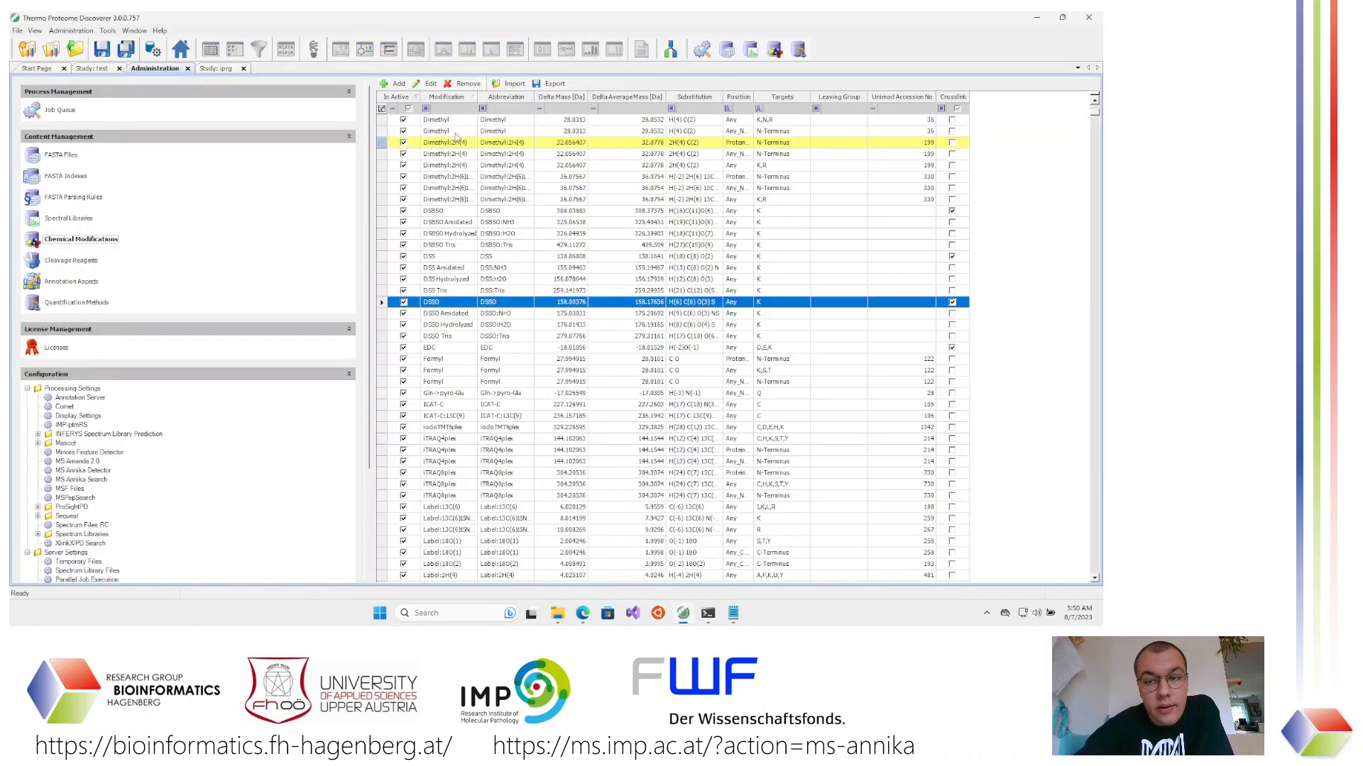
left_click(225, 73)
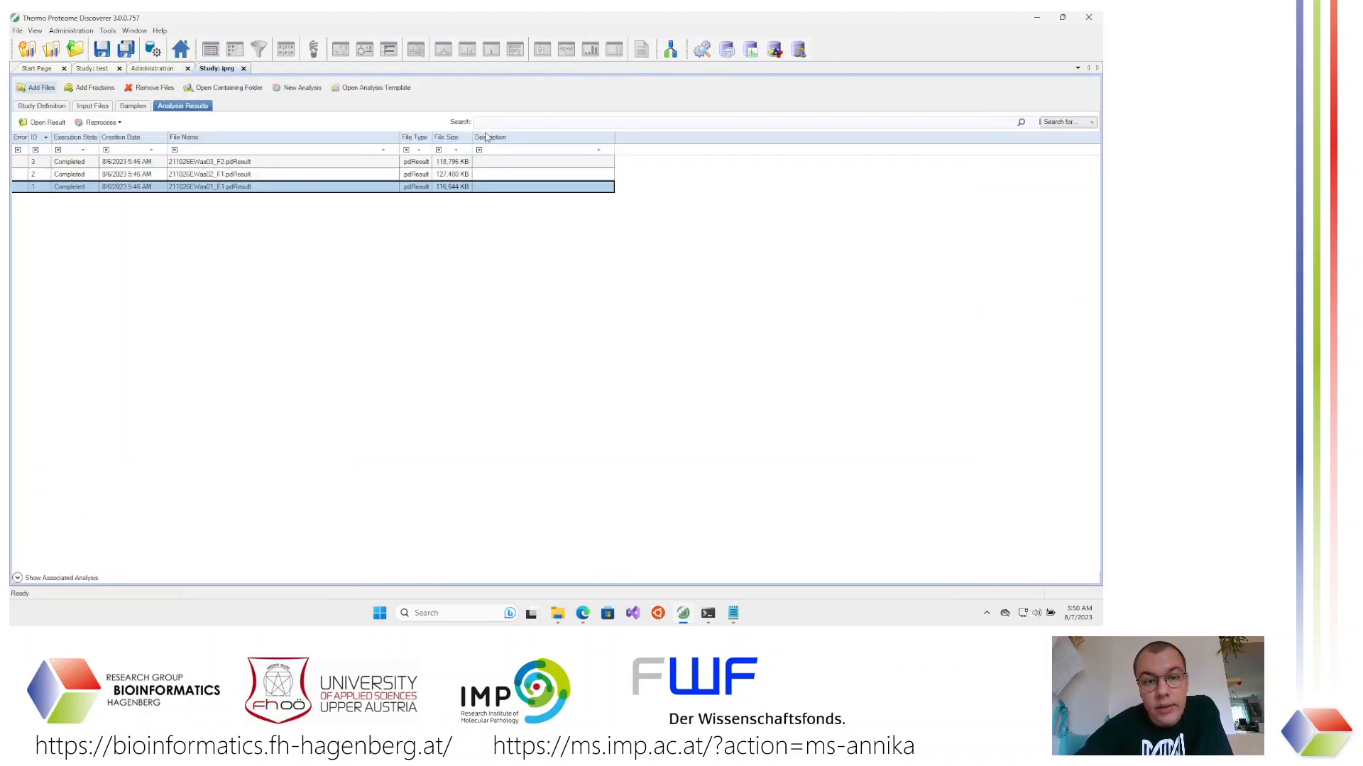
left_click(101, 123)
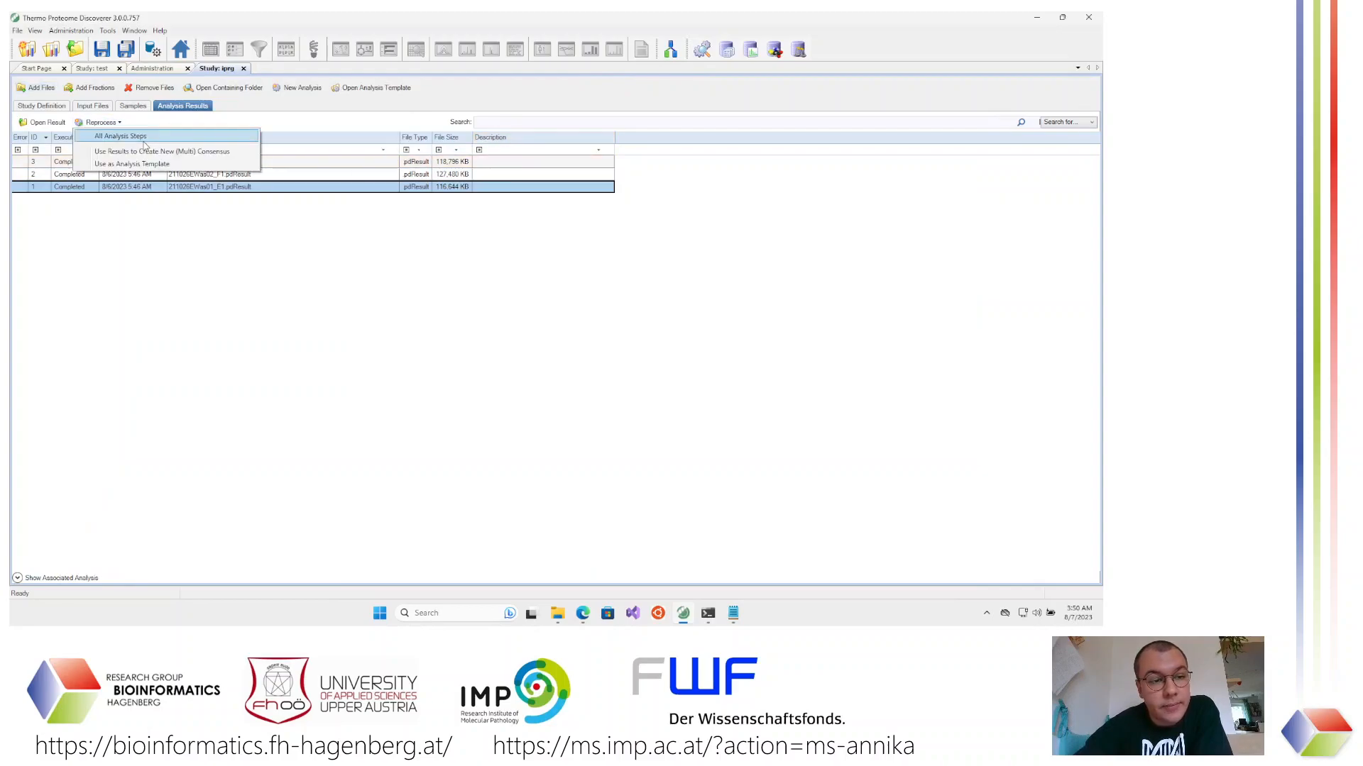
key("Escape")
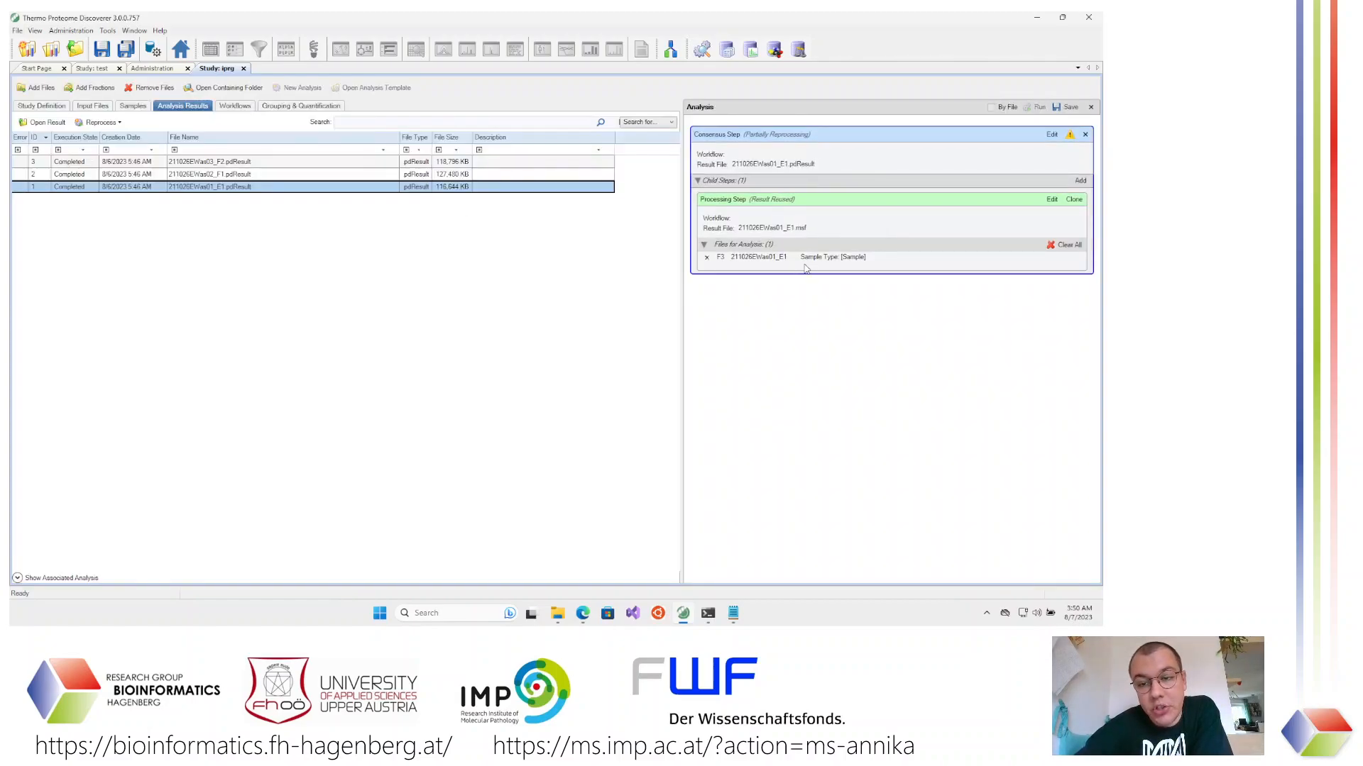
Edit the processing step and set its Target Decoy PSM Validator node to reprocess, accepting reprocessing of the whole workflow
left_click(1053, 204)
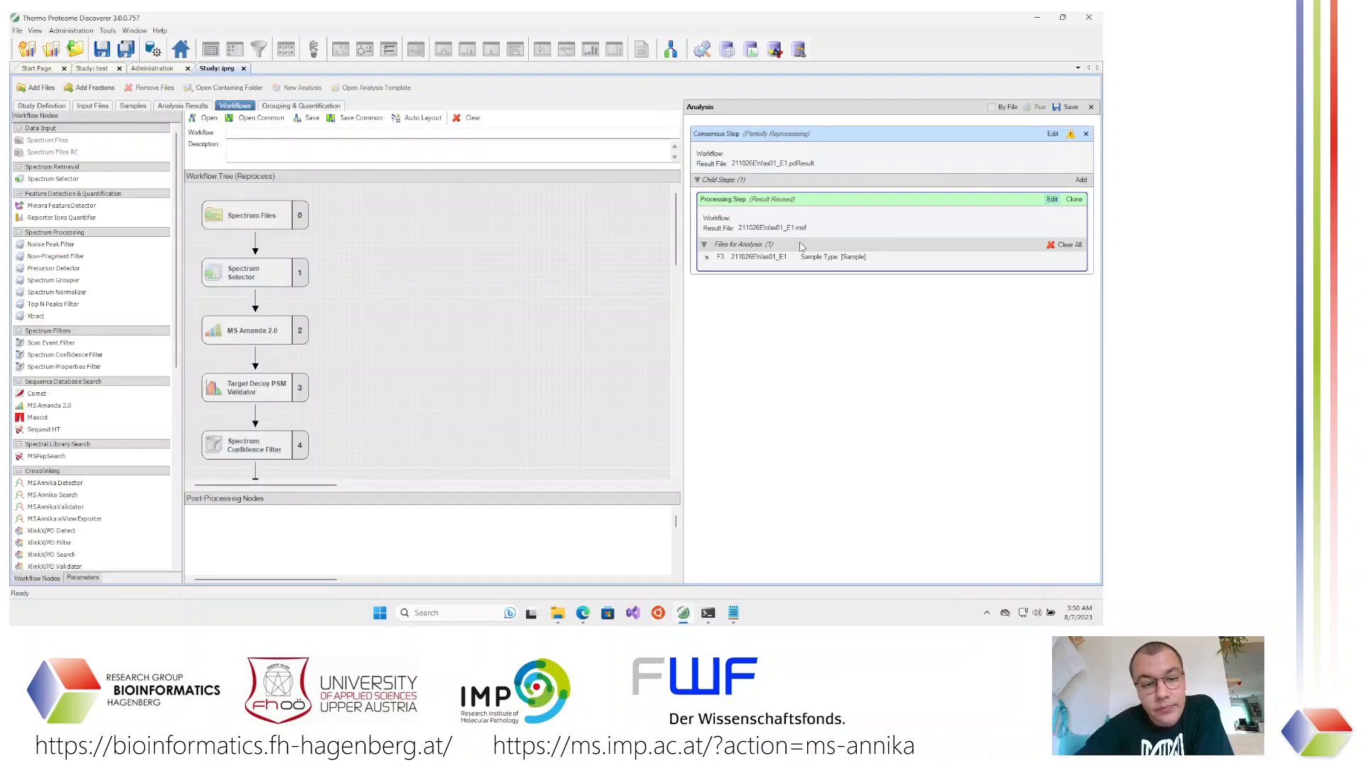
right_click(283, 385)
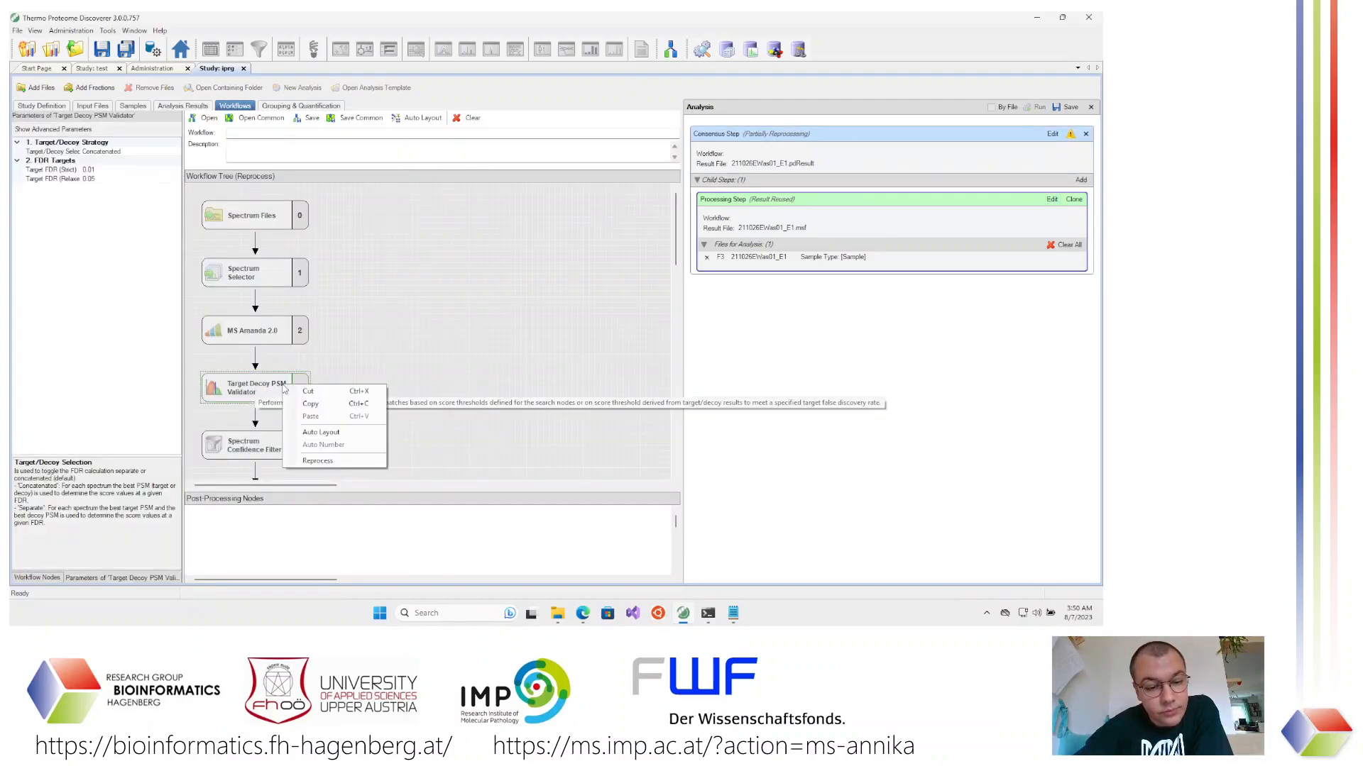
left_click(317, 462)
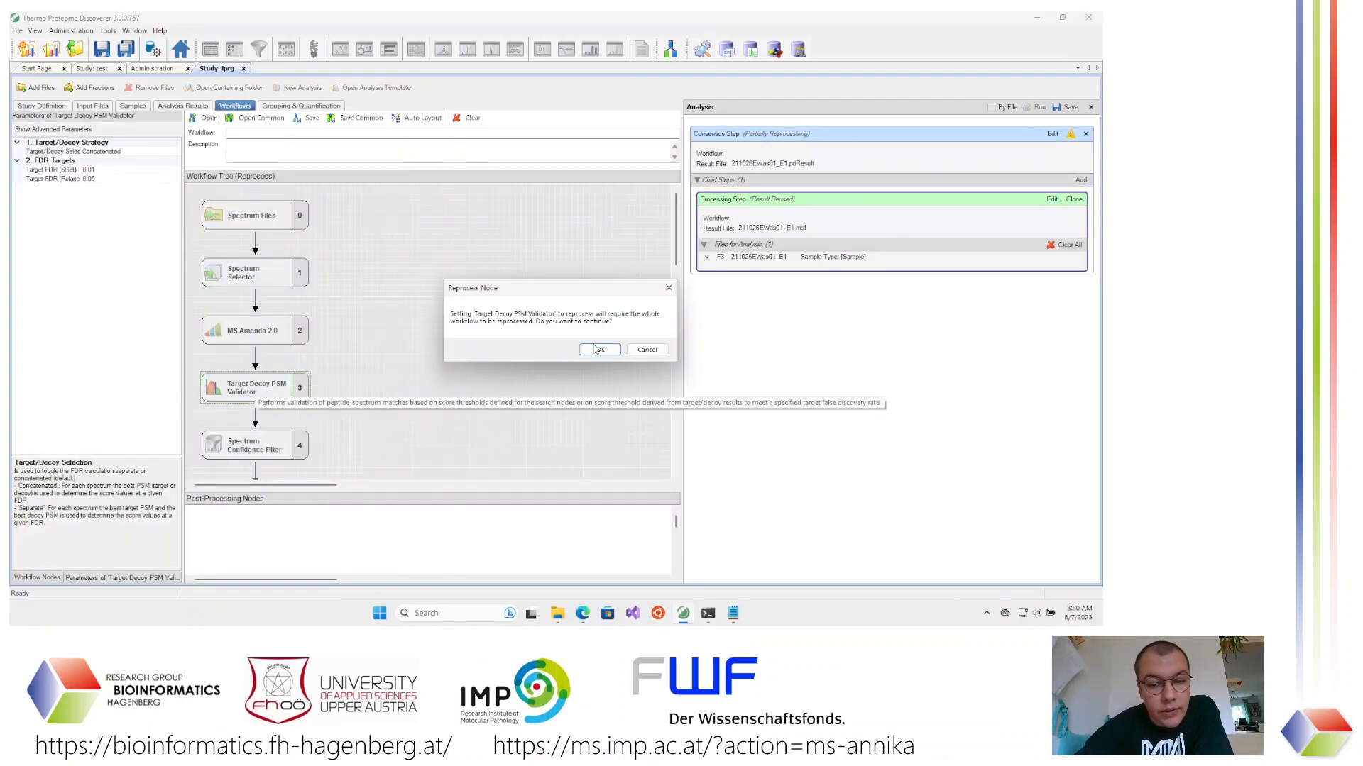
left_click(598, 350)
Set the Search Approach of the MS Annika Search node to MS2/MS3
scroll(284, 421, "down", 4)
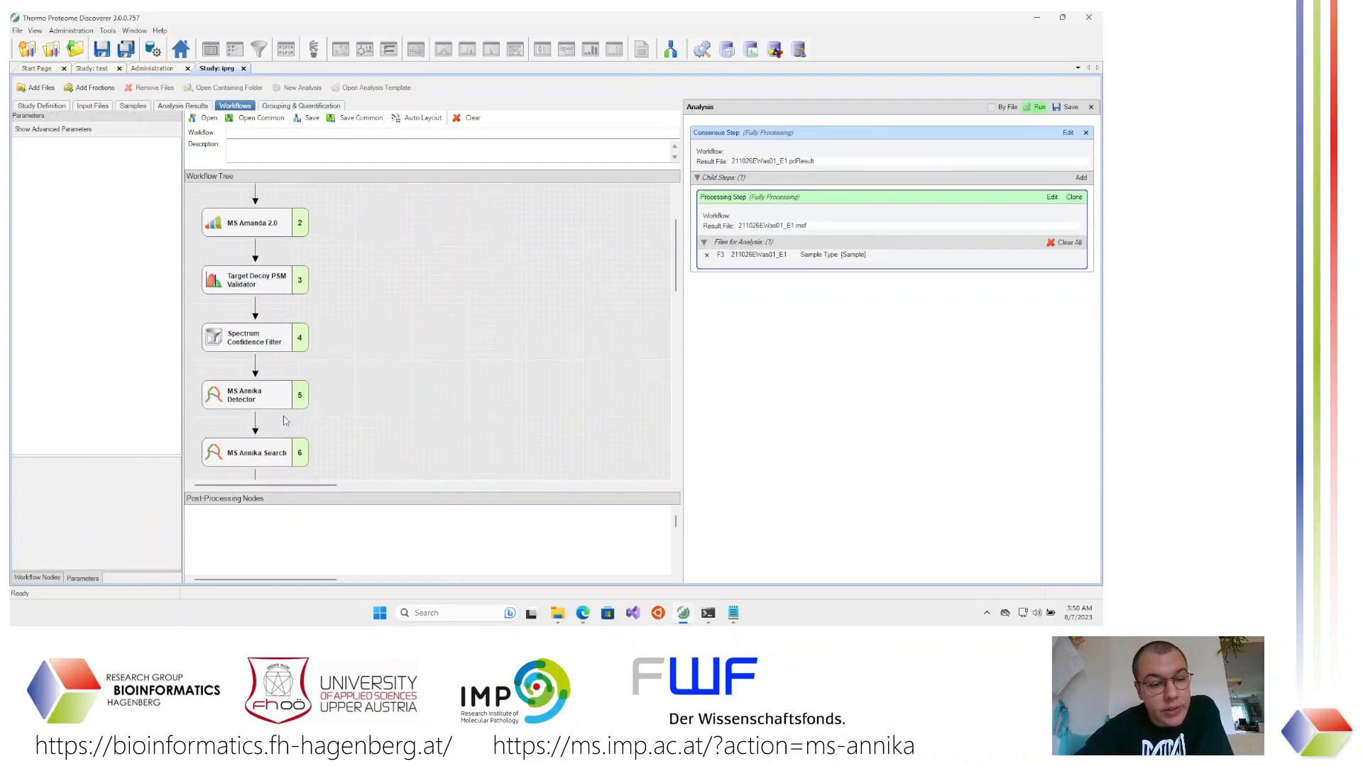
left_click(284, 421)
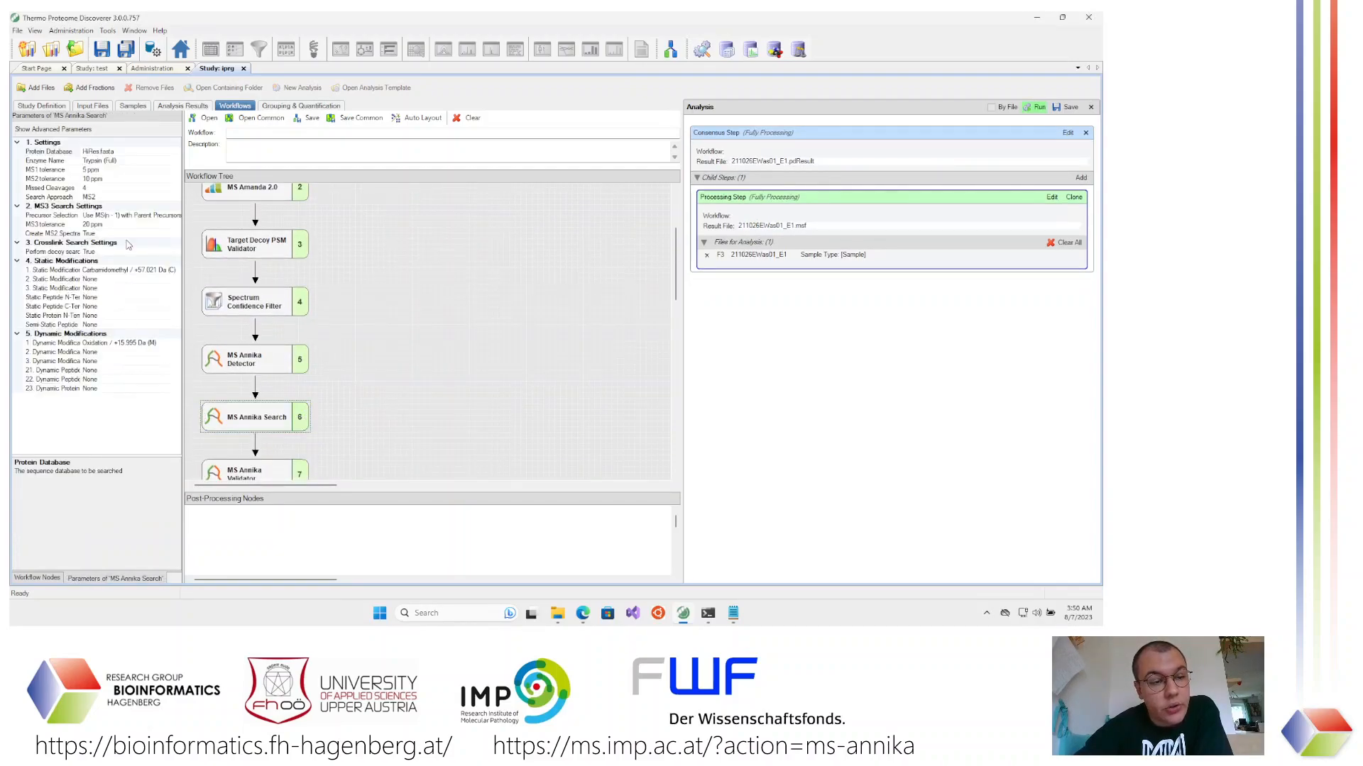
left_click(107, 189)
left_click(154, 198)
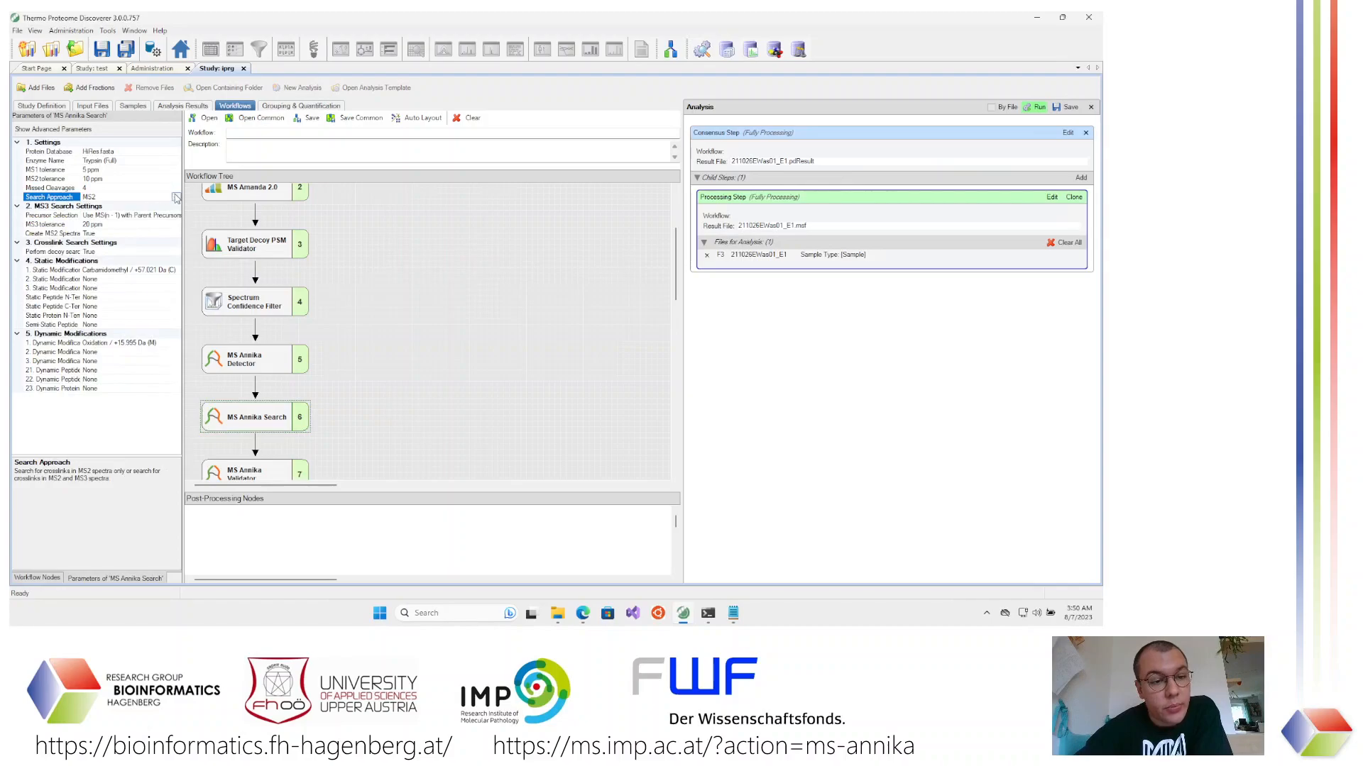
left_click(176, 198)
left_click(122, 216)
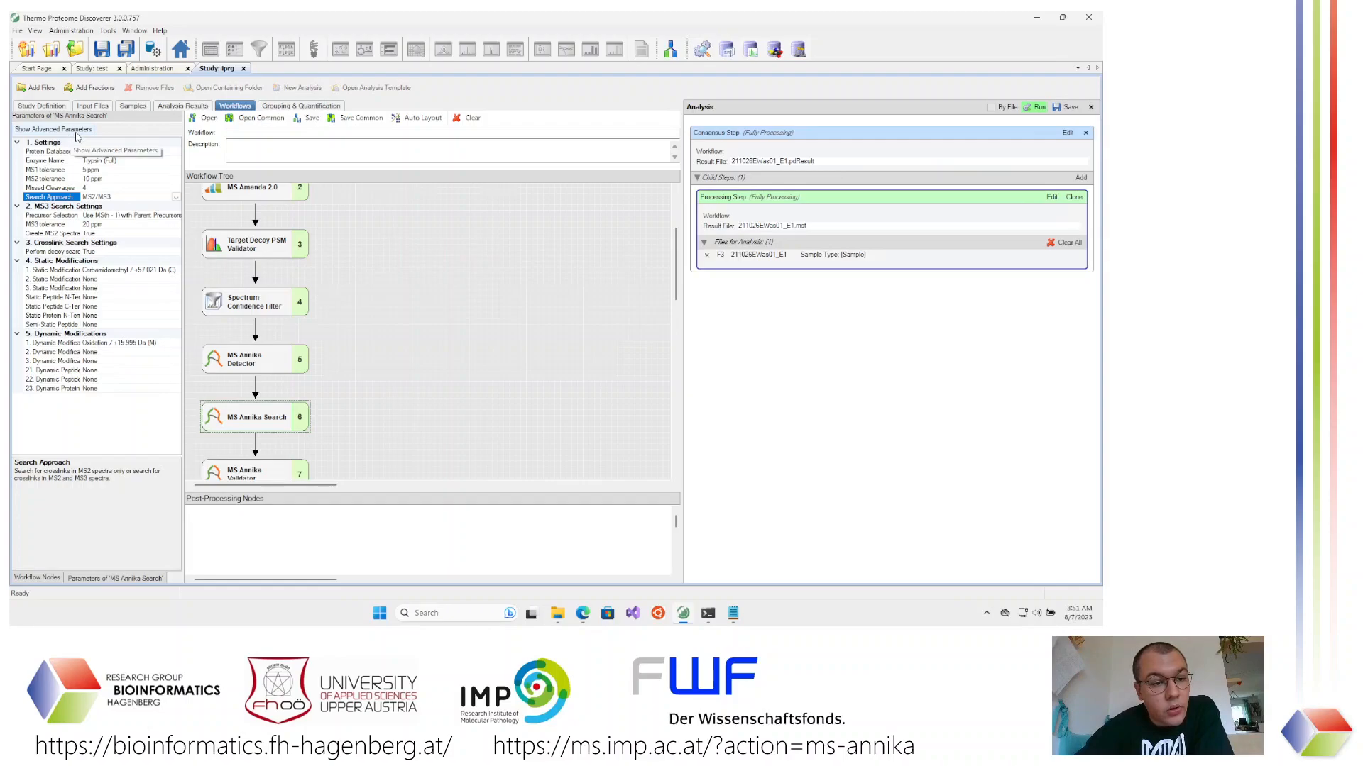
Examine the MS3 Precursor Selection options of the MS Annika Search node, keeping Use MS(n - 1) with Parent Precursors
left_click(115, 215)
left_click(176, 216)
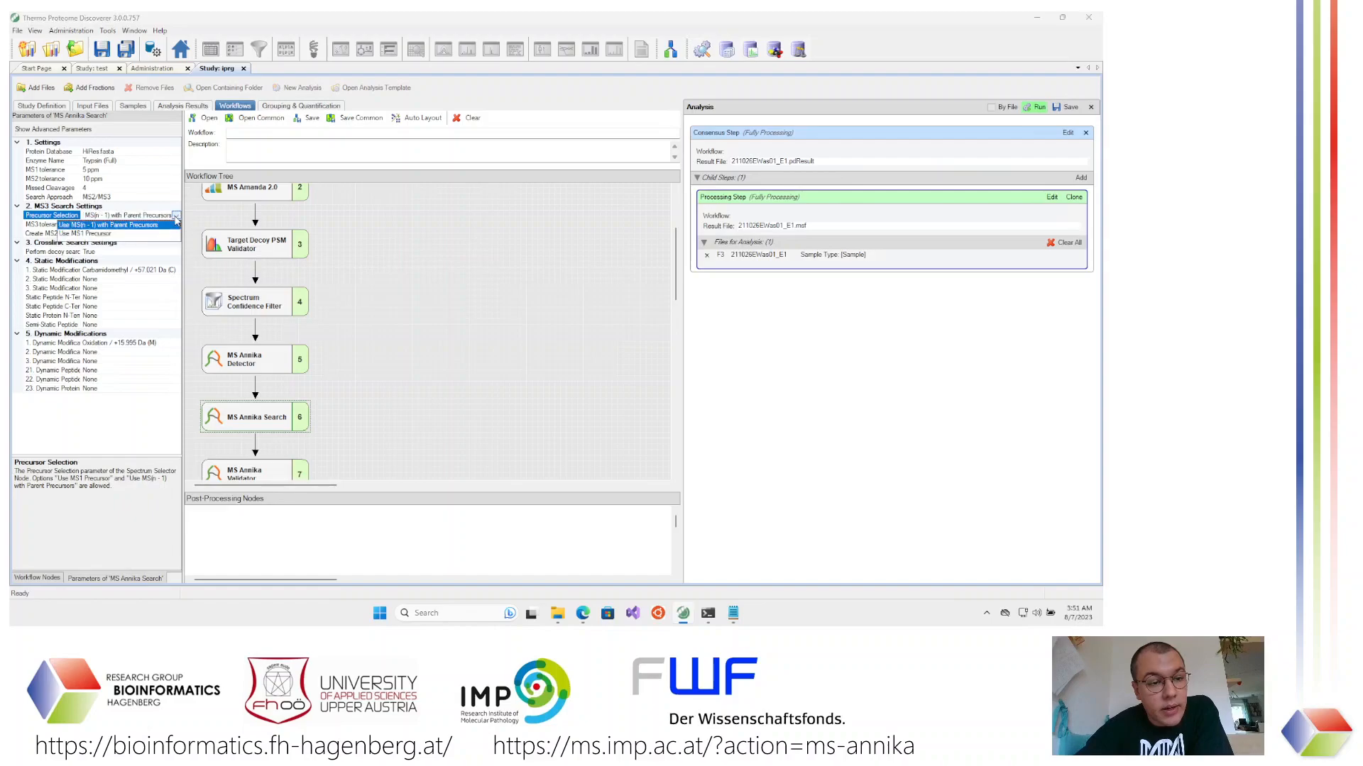
left_click(176, 215)
left_click(51, 216)
left_click(51, 216)
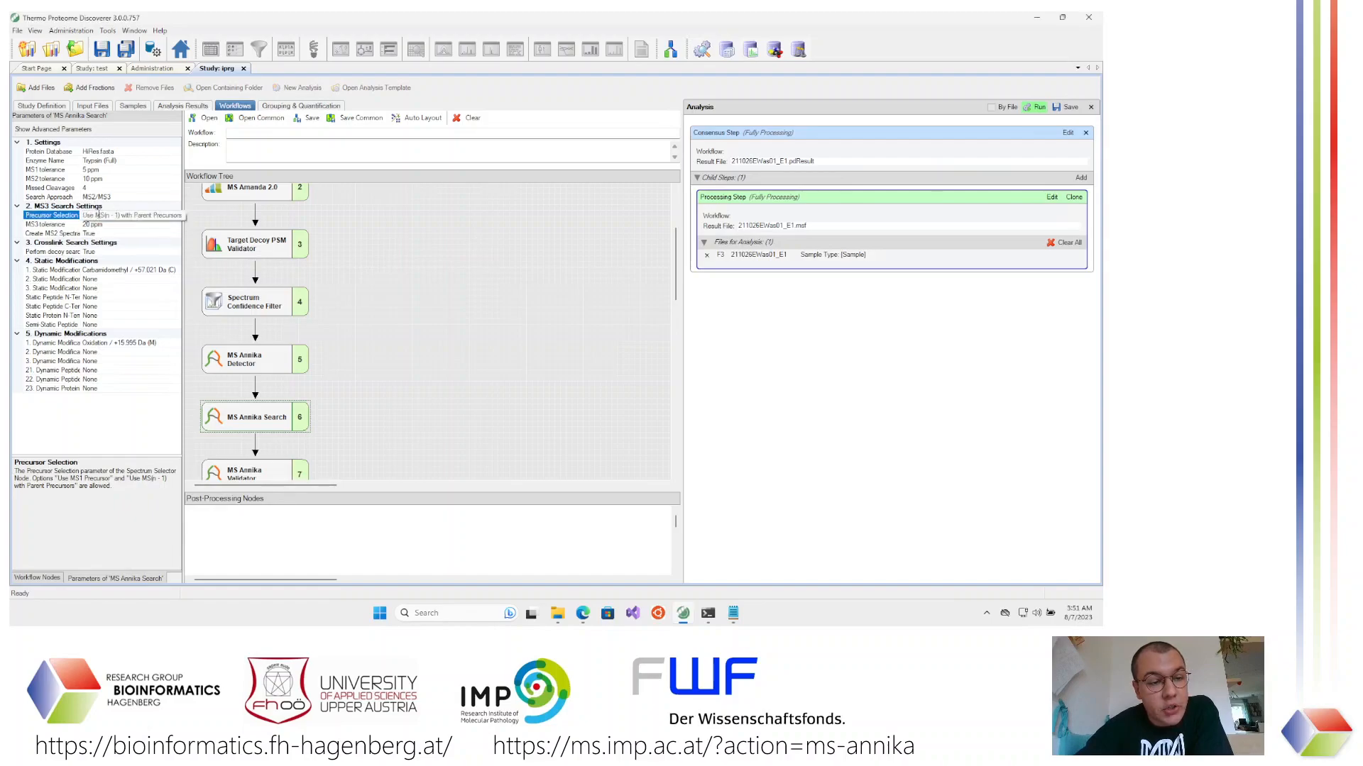
scroll(334, 265, "up", 3)
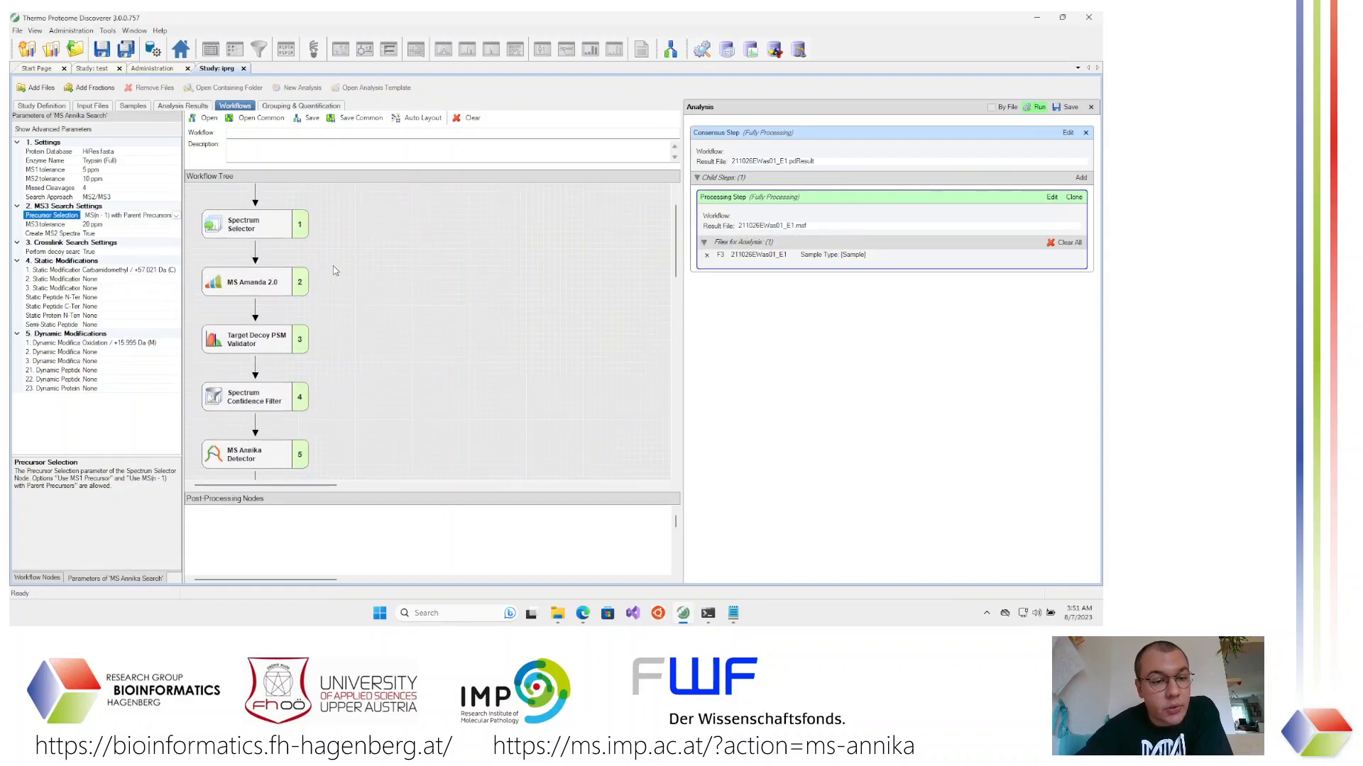
Check the Spectrum Selector's Precursor Selection and set the MS3 tolerance of the MS Annika Search node to 10 ppm
left_click(252, 242)
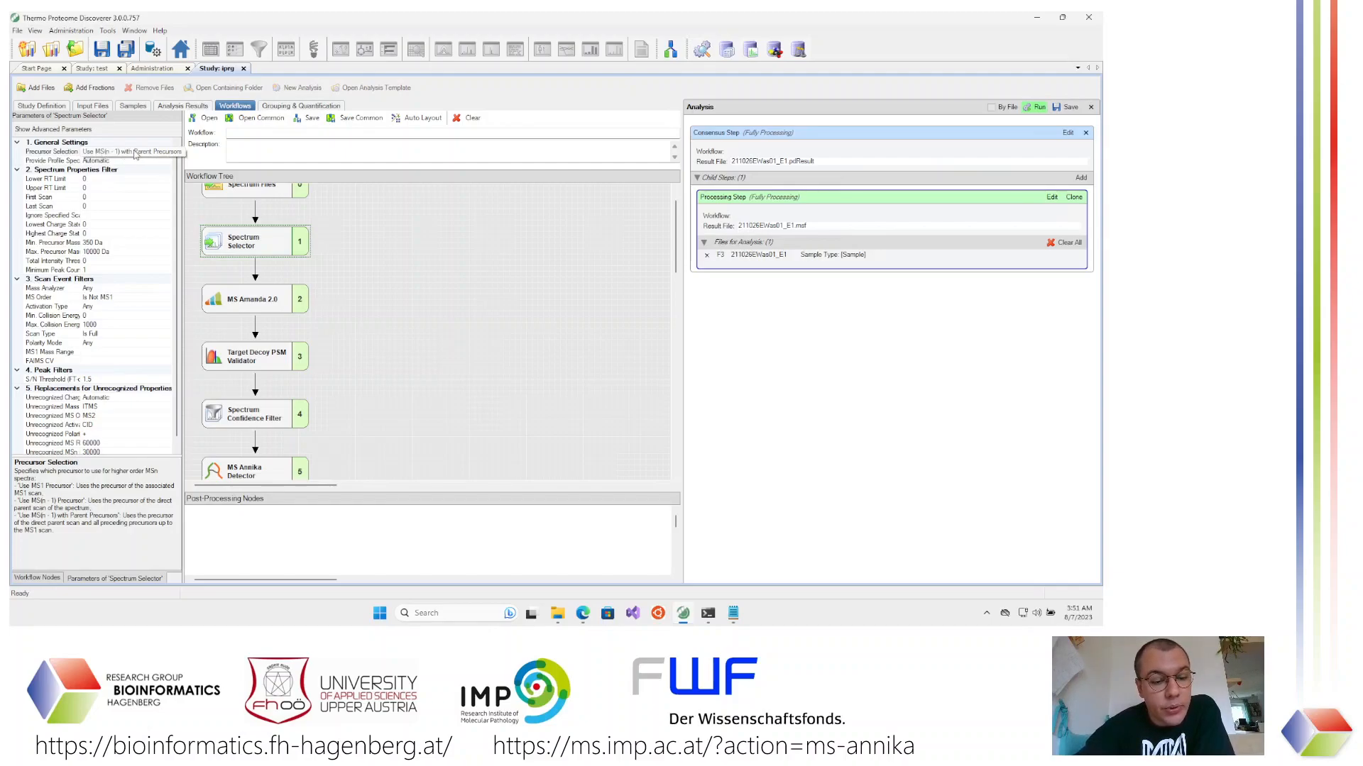
scroll(270, 426, "down", 3)
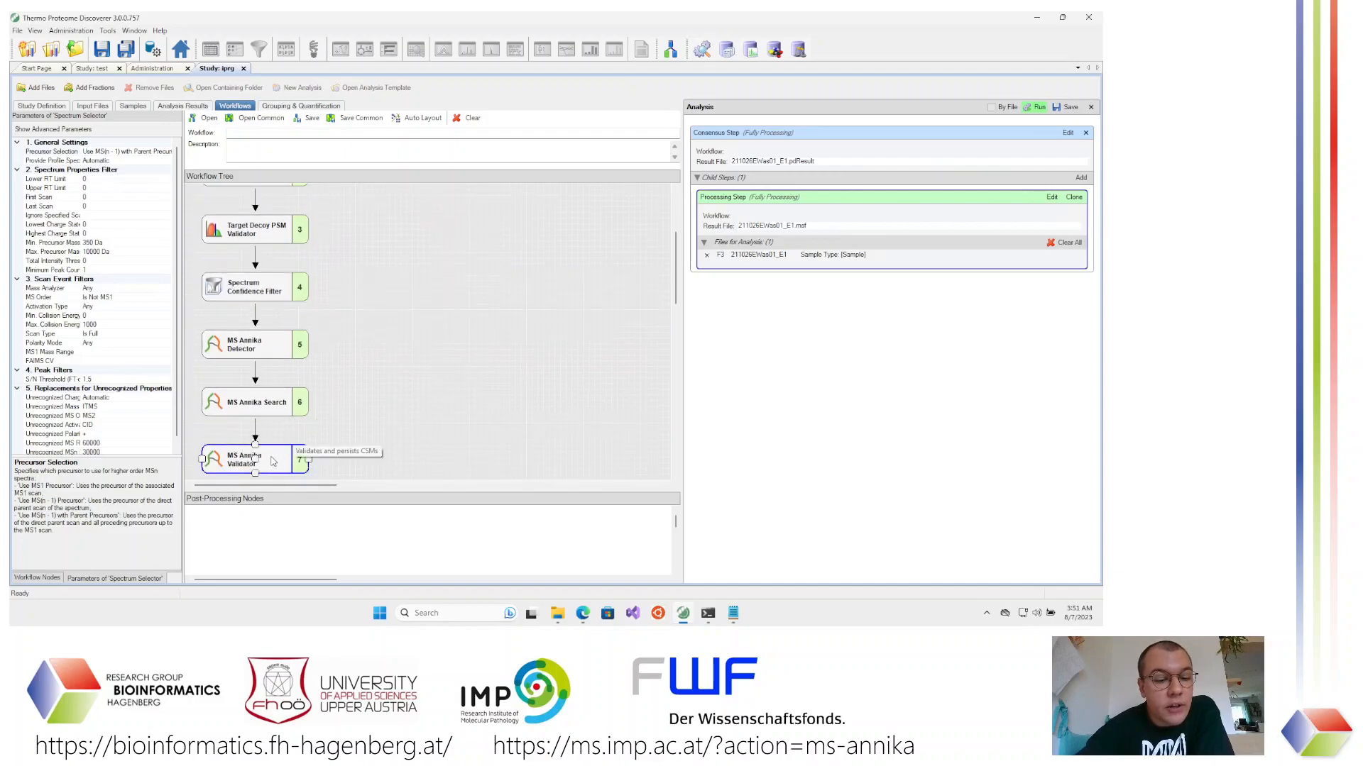
left_click(272, 410)
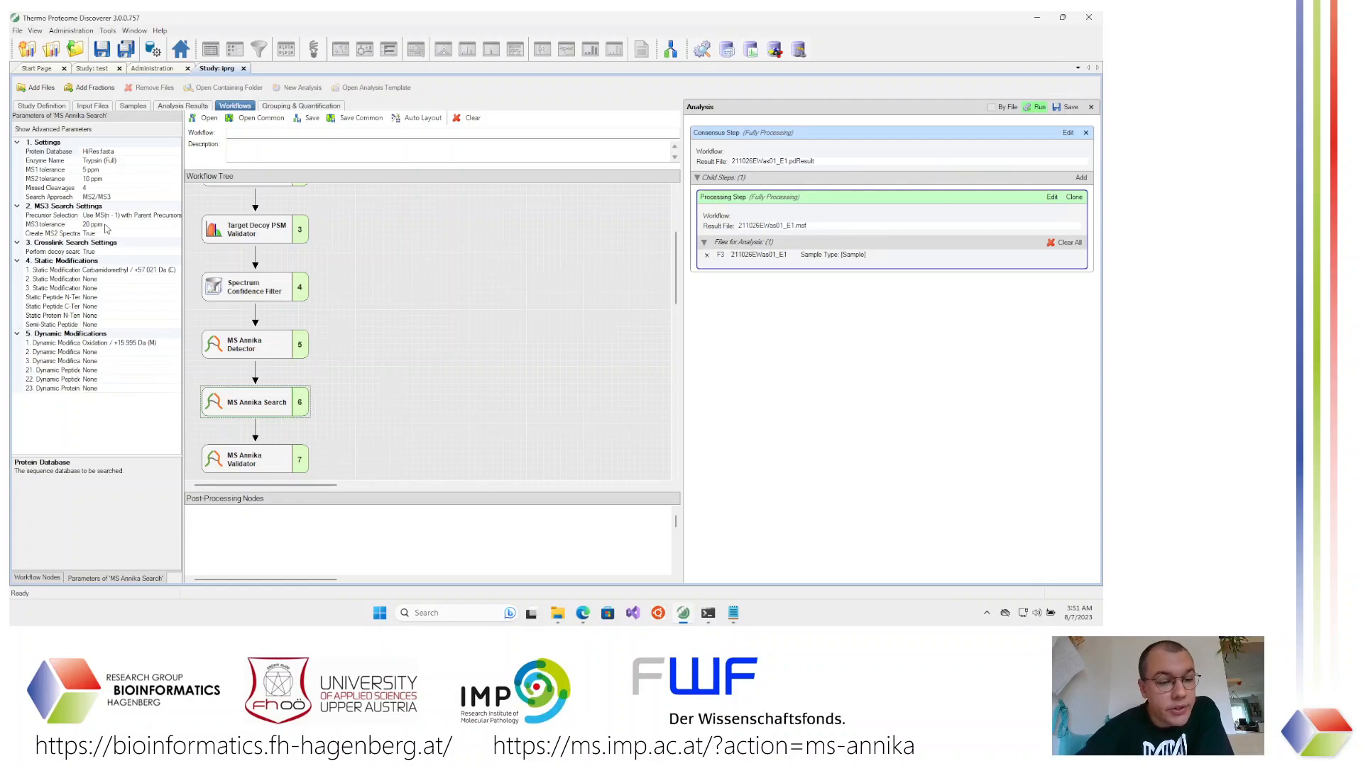
left_click(105, 225)
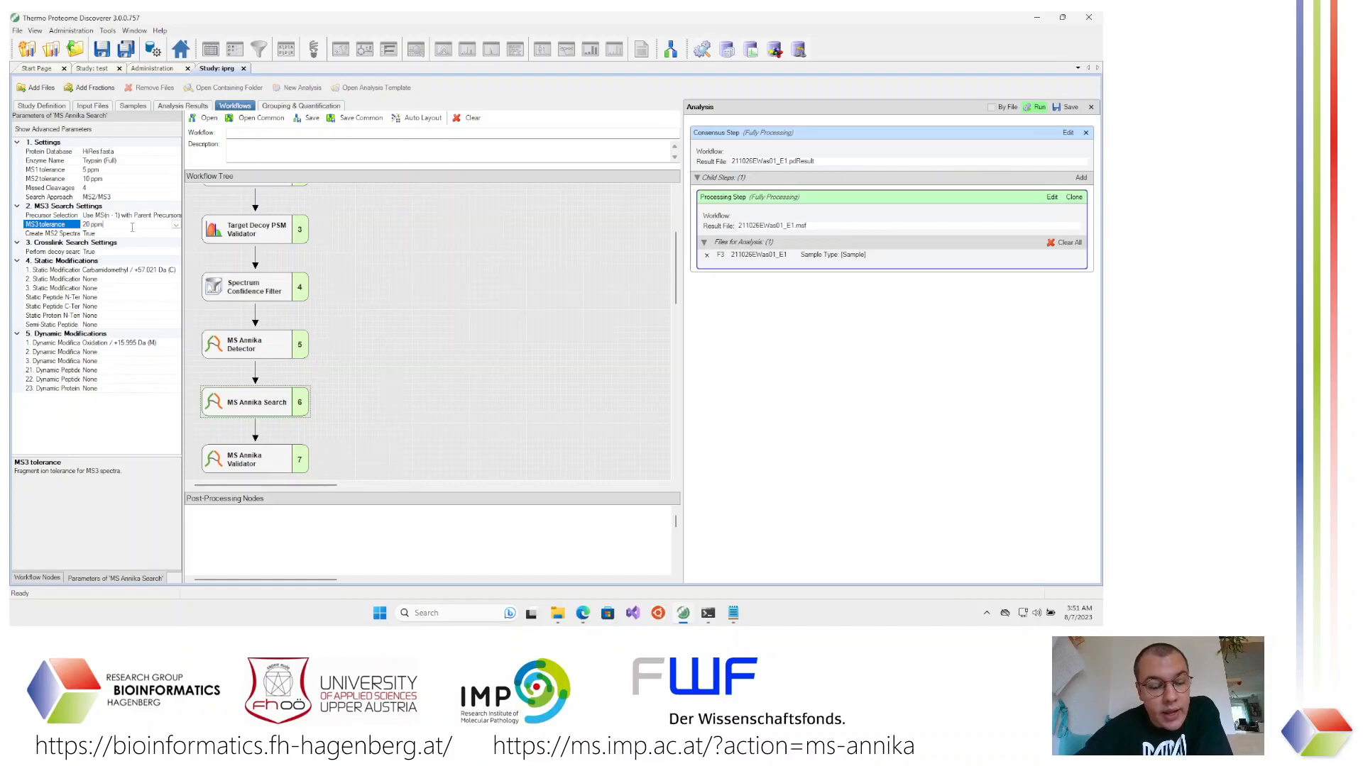
key("BackSpace")
key("BackSpace")
key("BackSpace")
key("BackSpace")
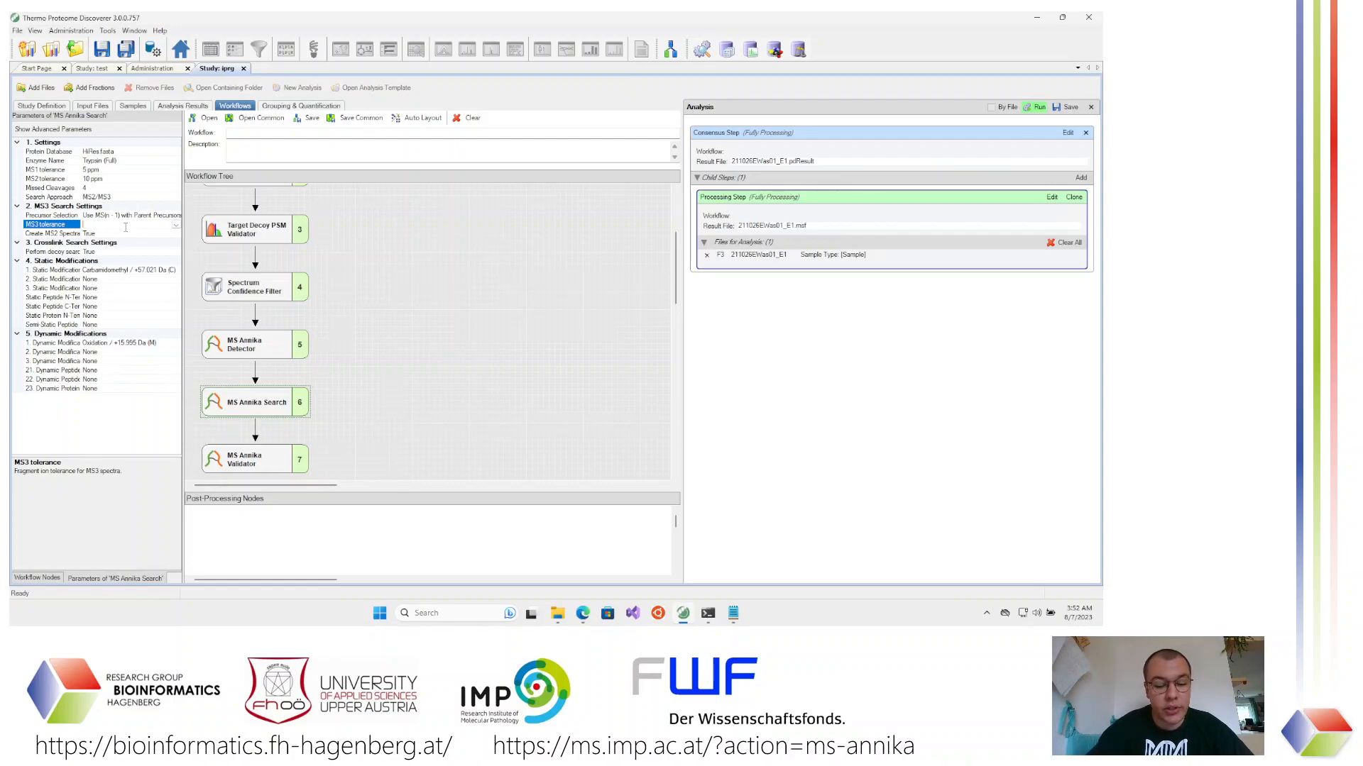
type("ppm")
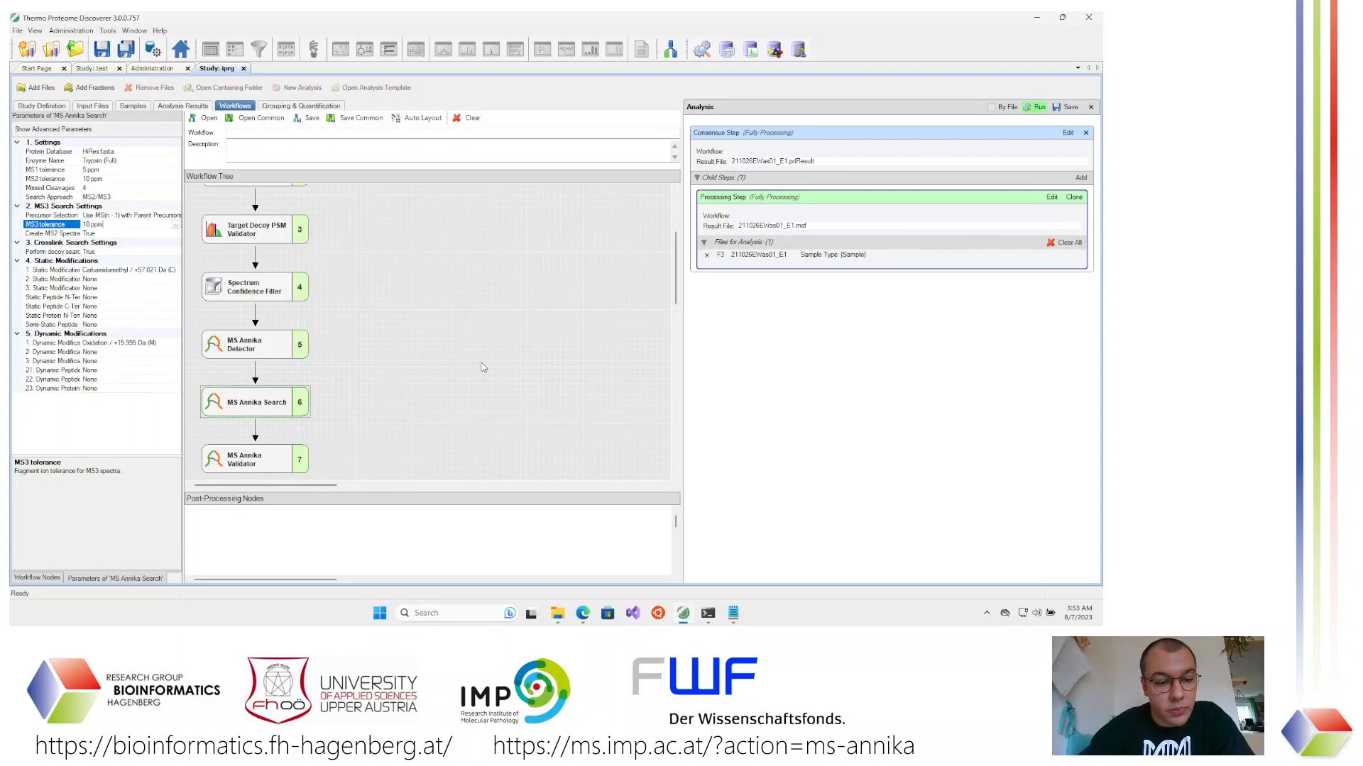
scroll(481, 367, "down", 3)
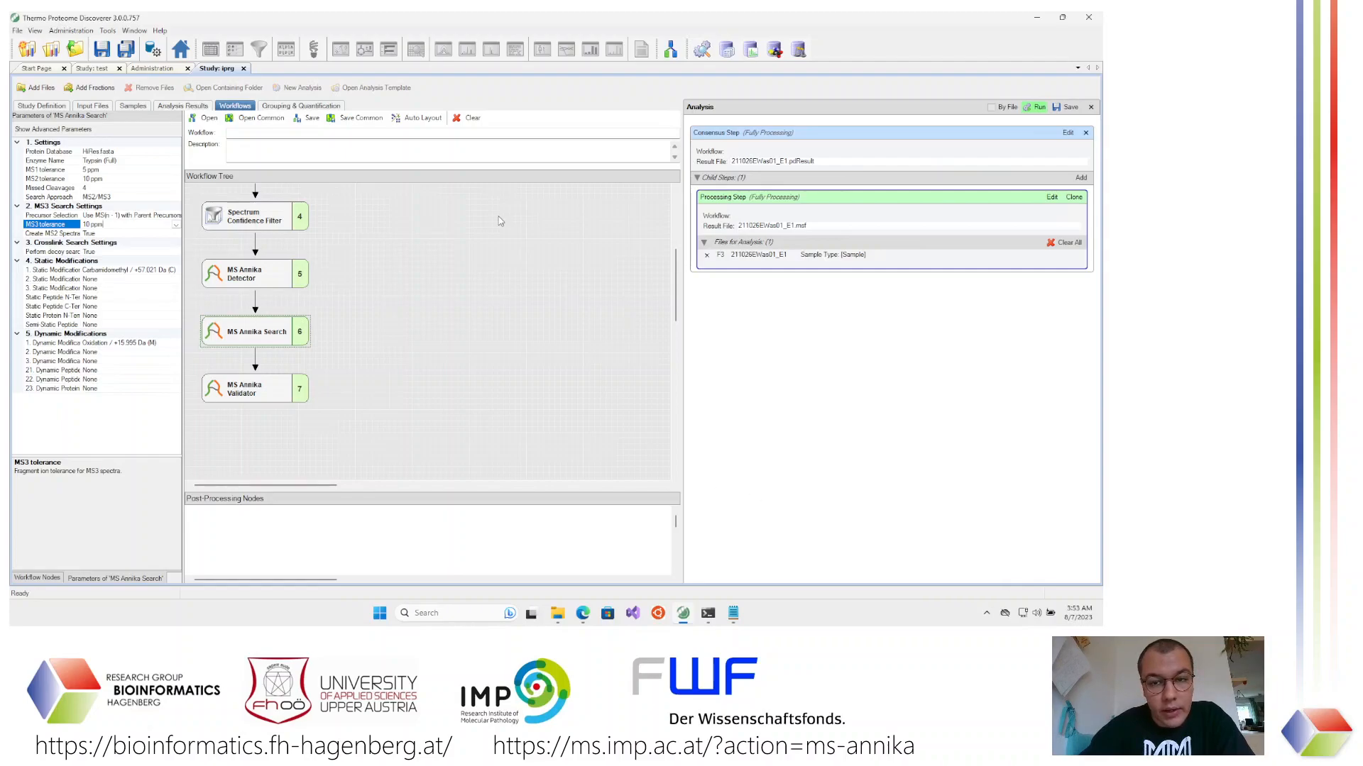
Switch to the Edge browser and view the file list of the MSAnnika_exporters GitHub repository
left_click(1037, 18)
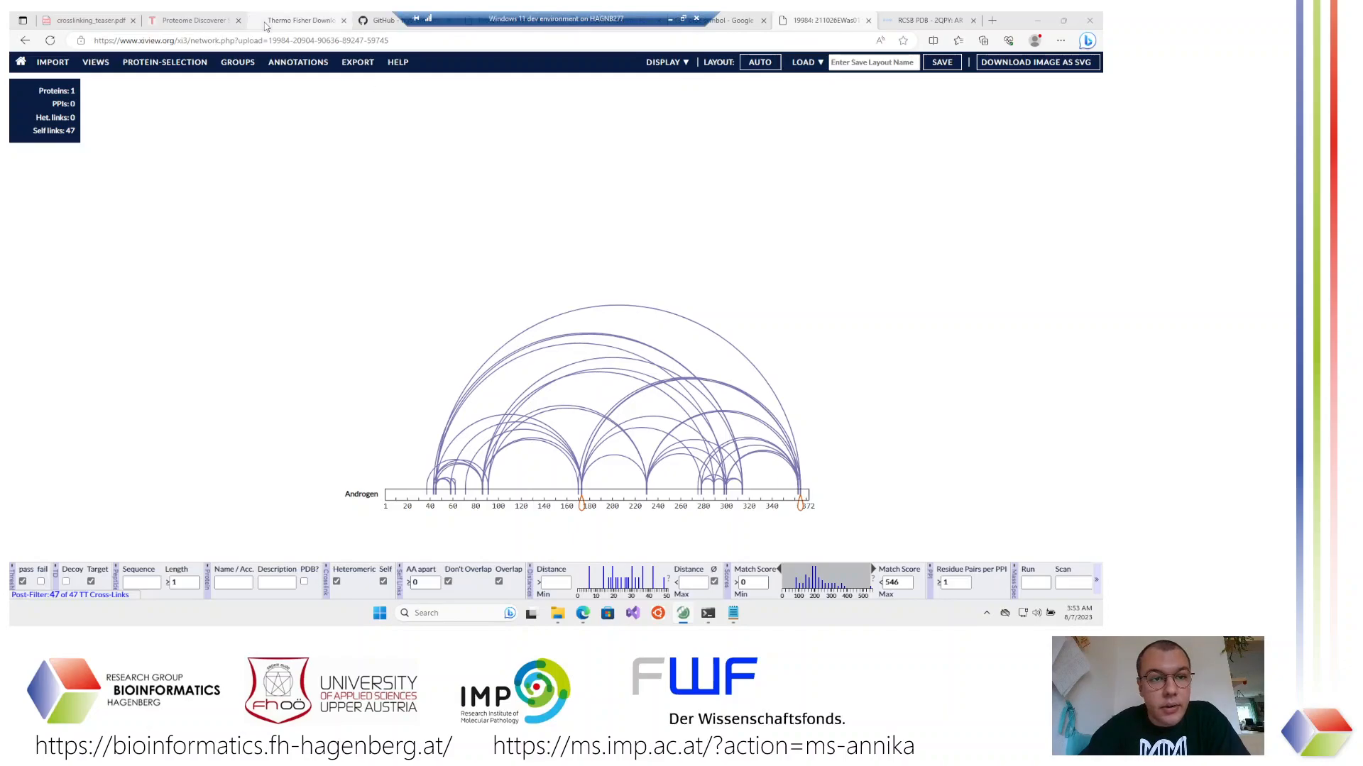
left_click(387, 21)
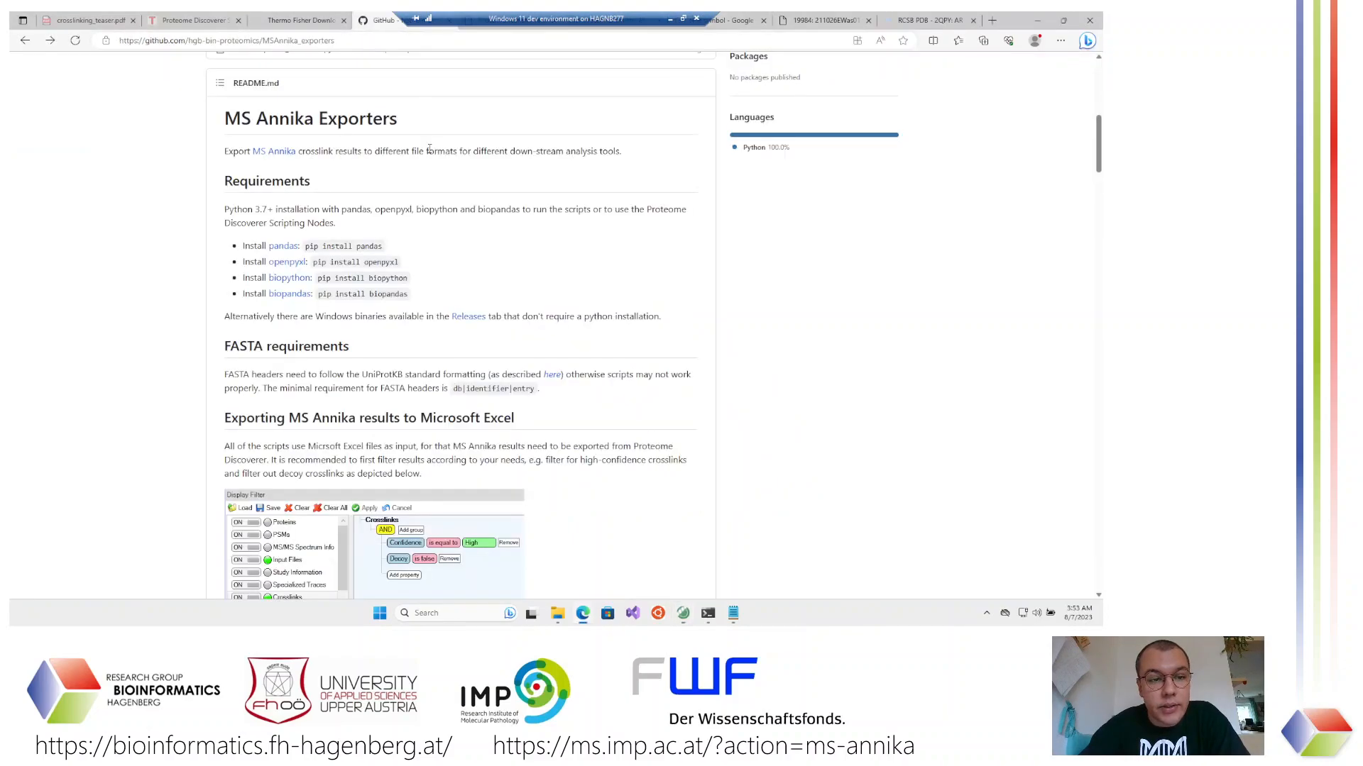
scroll(429, 148, "up", 7)
scroll(430, 148, "down", 1)
scroll(426, 142, "up", 1)
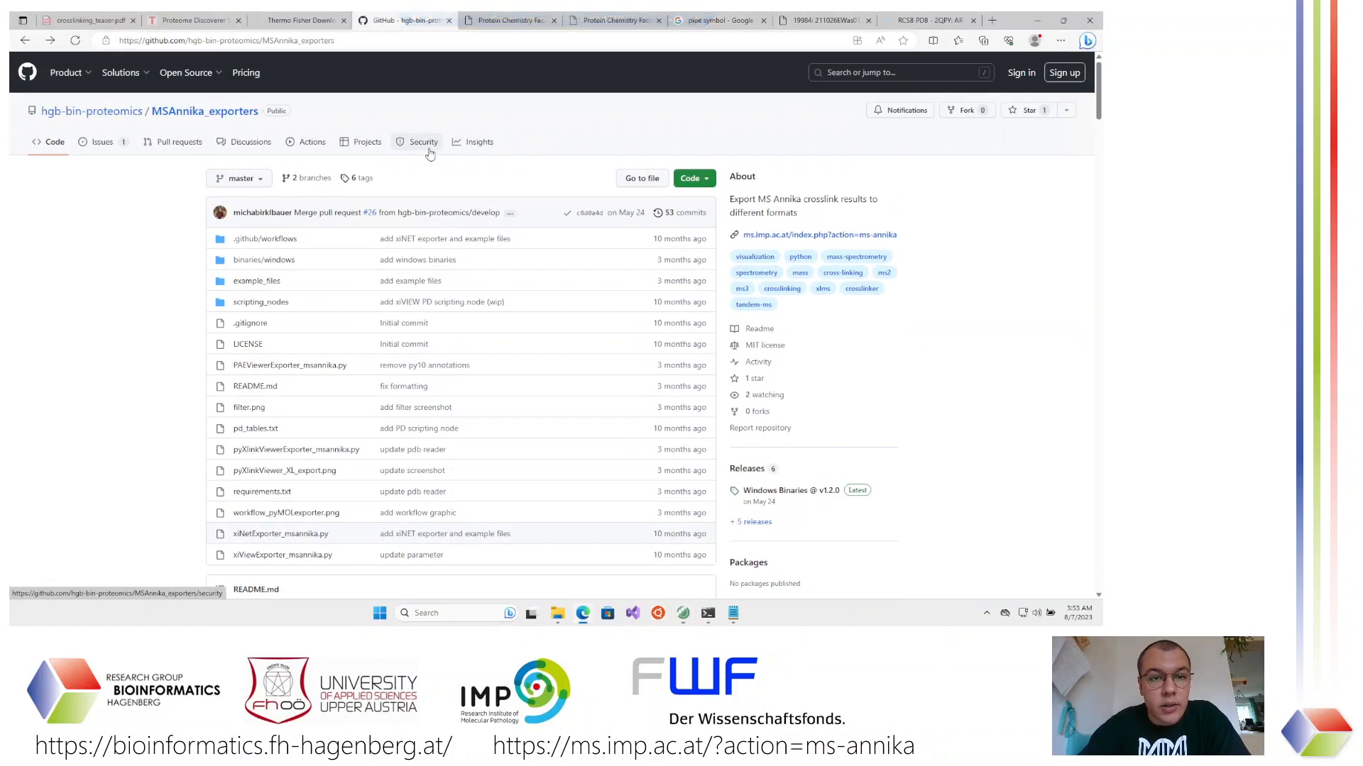
Look through the Protein Chemistry Facility's MS Annika page, including its cross-linking search setup, analysis templates and contact sections
left_click(497, 23)
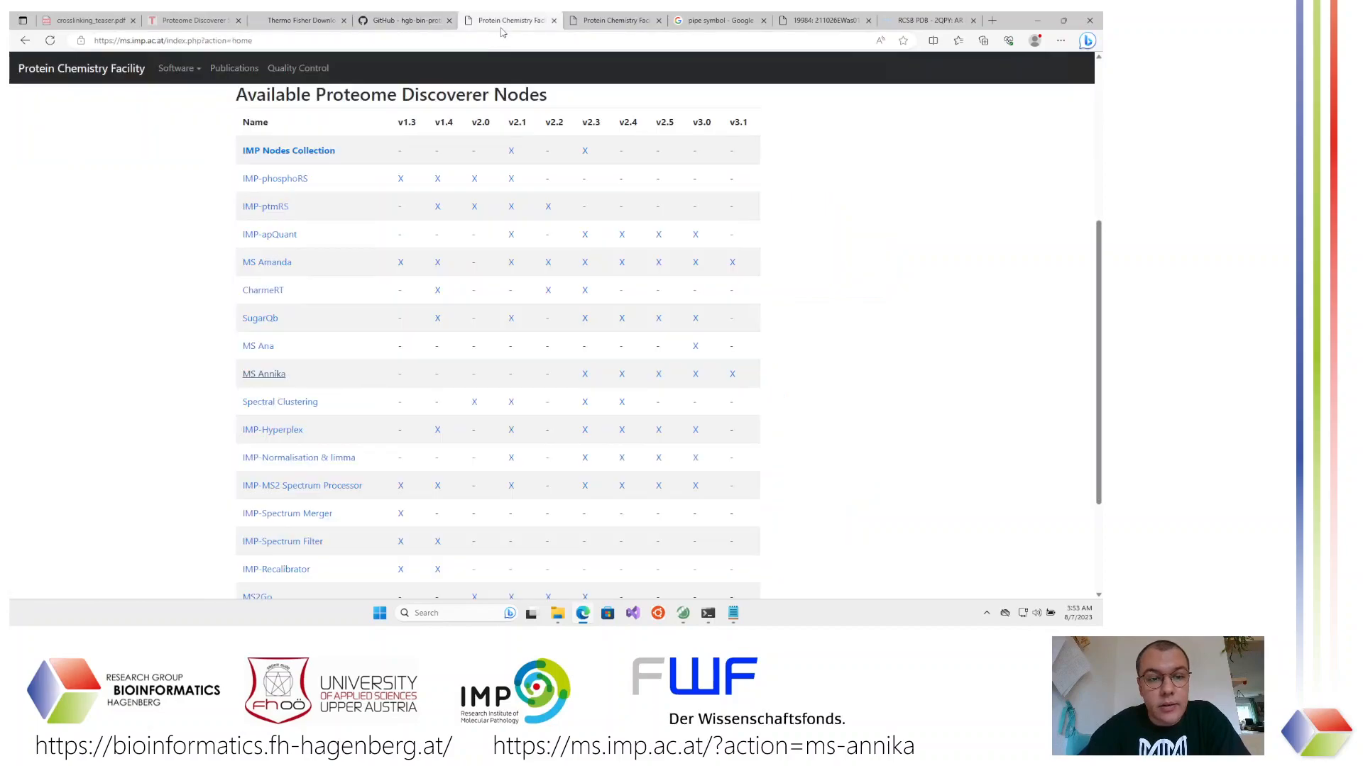
left_click(600, 22)
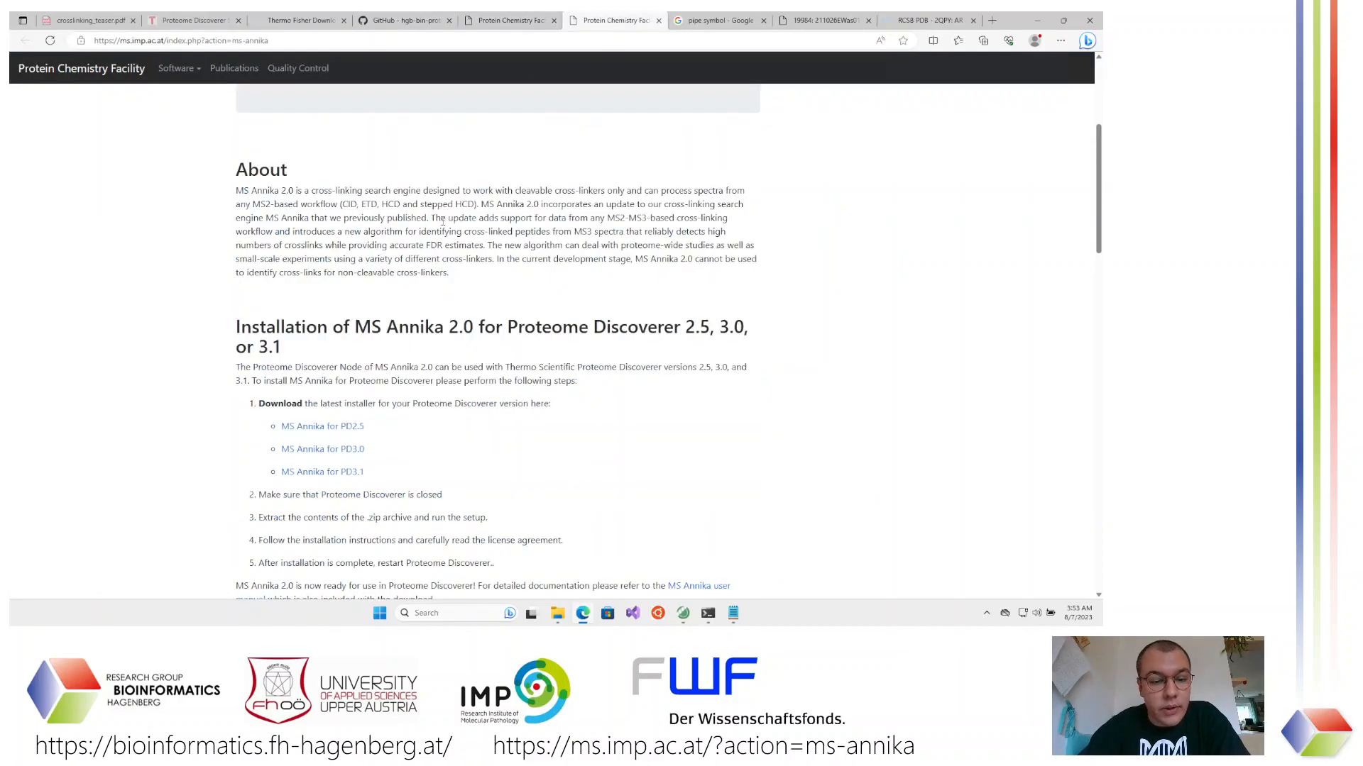
scroll(443, 222, "down", 15)
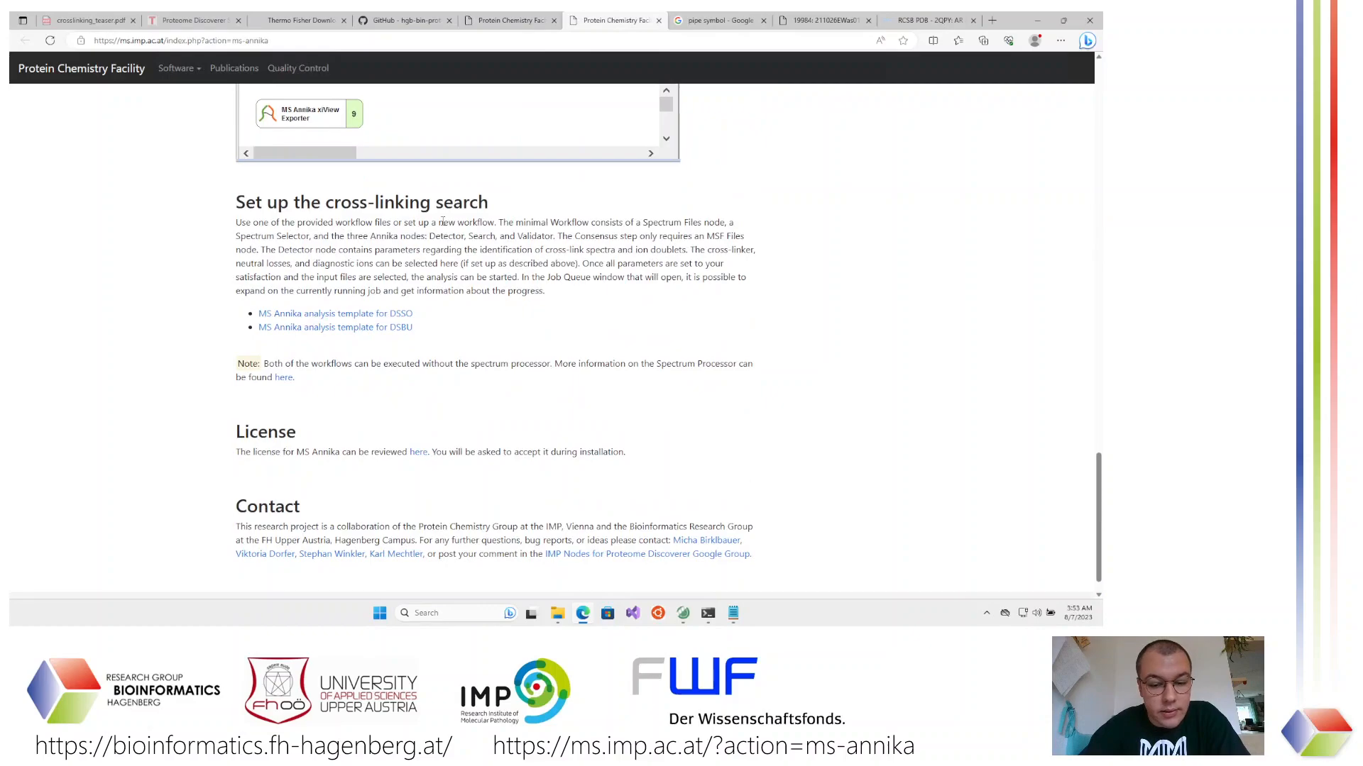
scroll(442, 222, "down", 1)
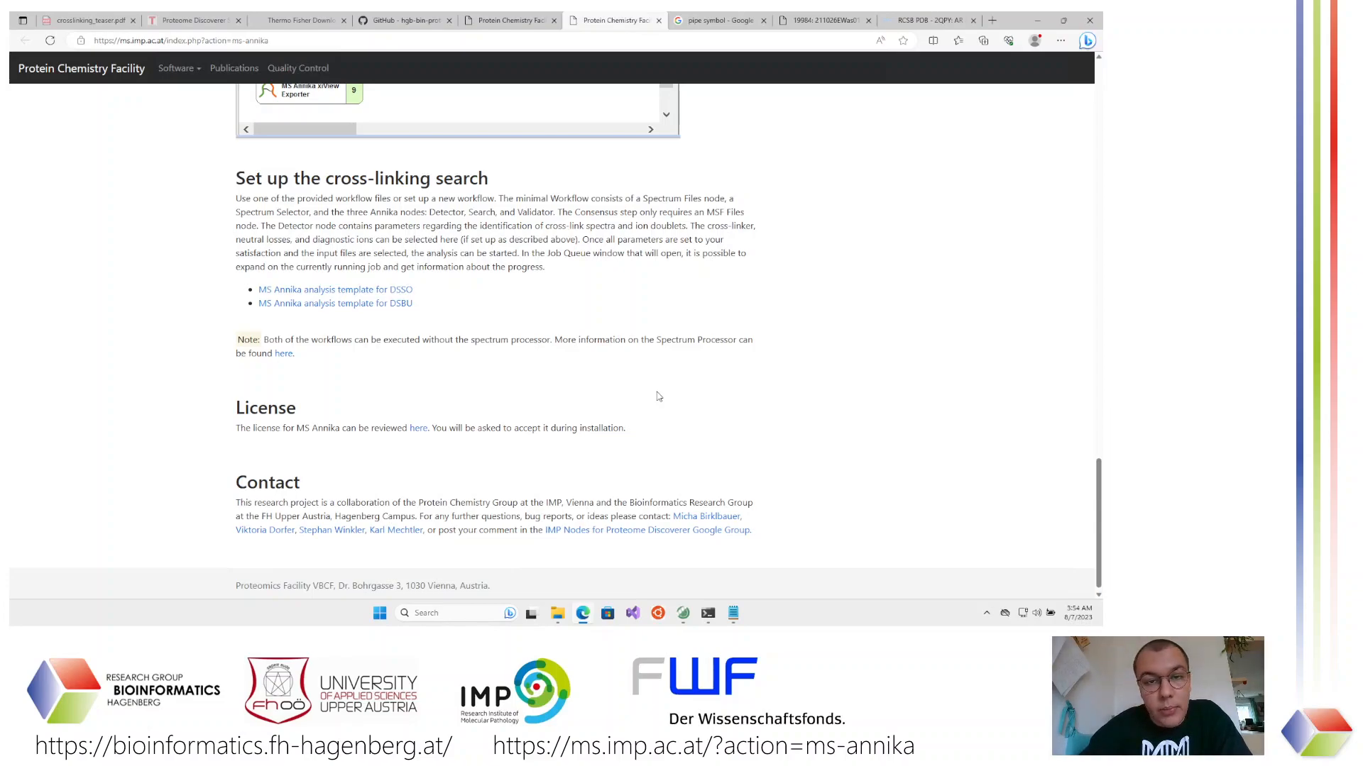
scroll(658, 397, "up", 4)
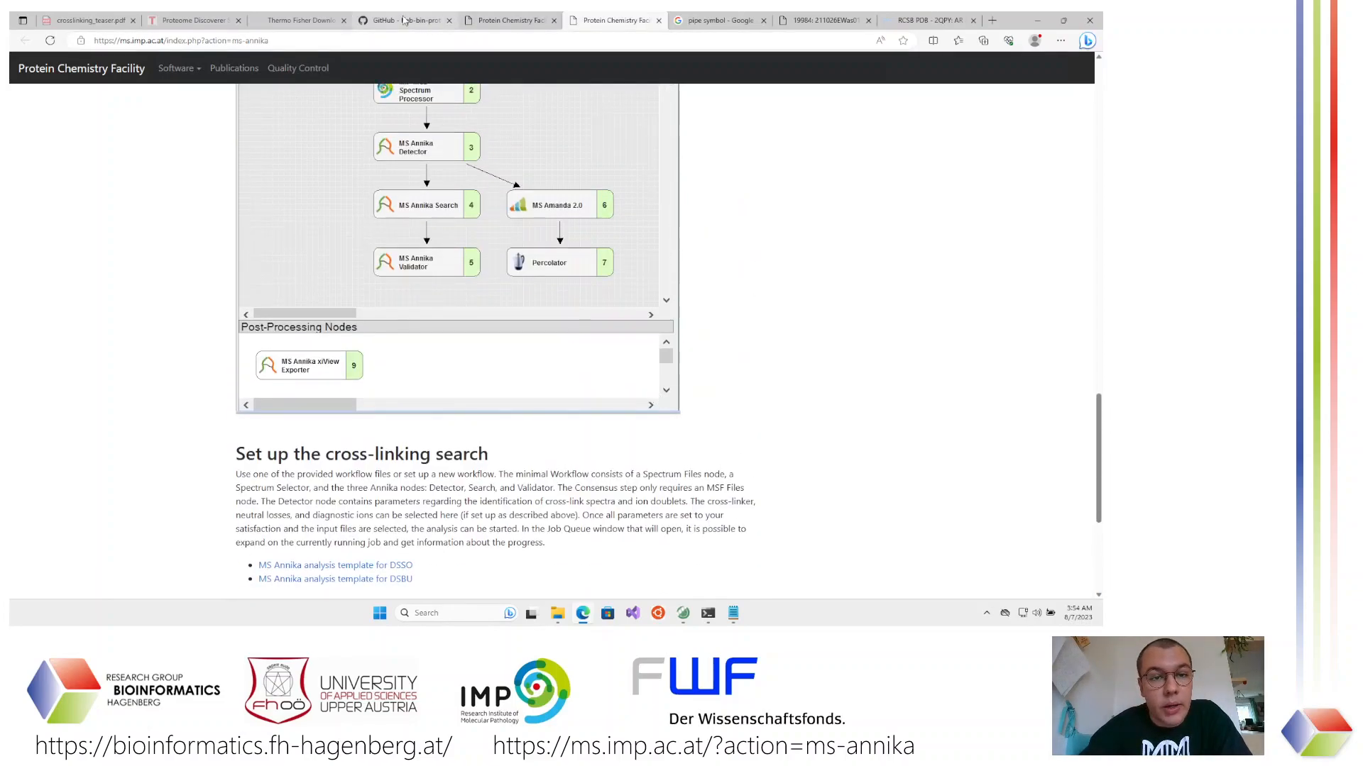
Revisit the MSAnnika_exporters repository and go to the start of crosslinking_teaser.pdf
left_click(403, 20)
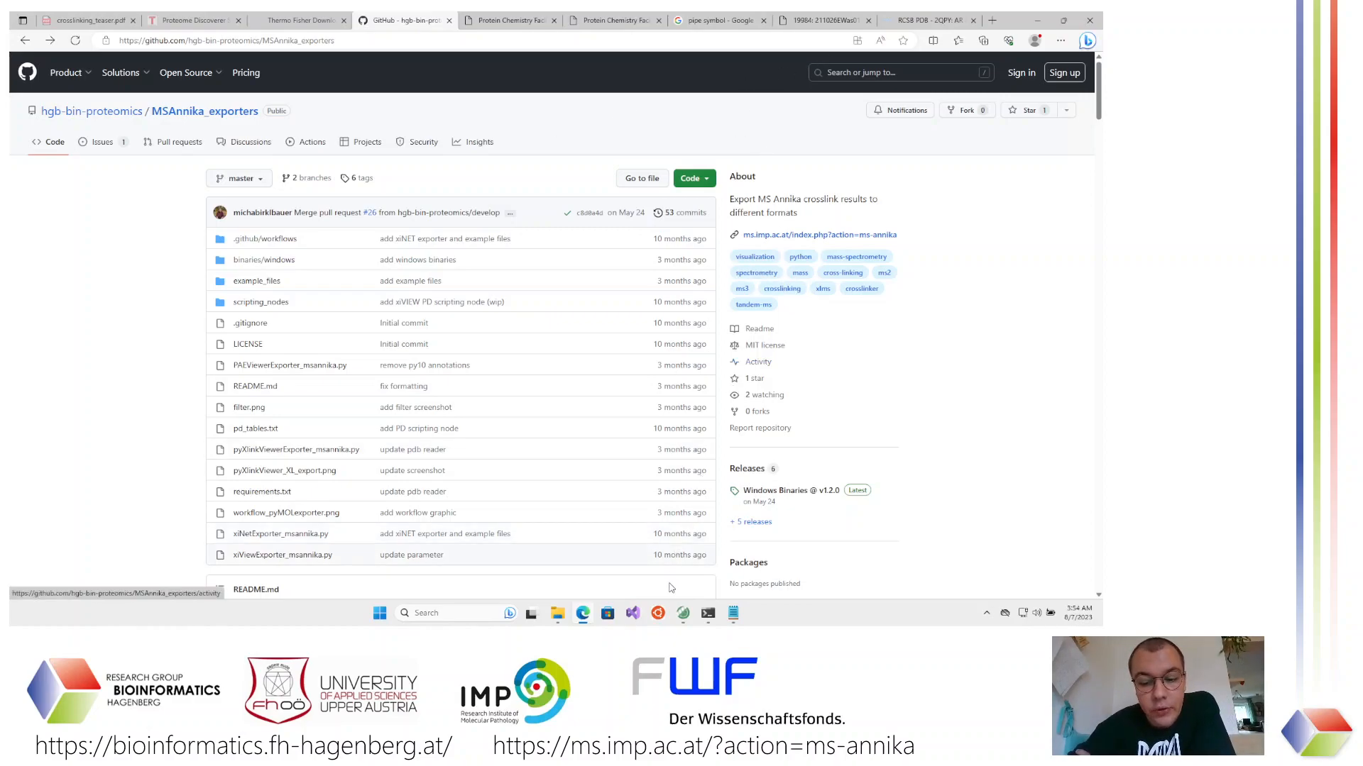
left_click(112, 22)
key("Home")
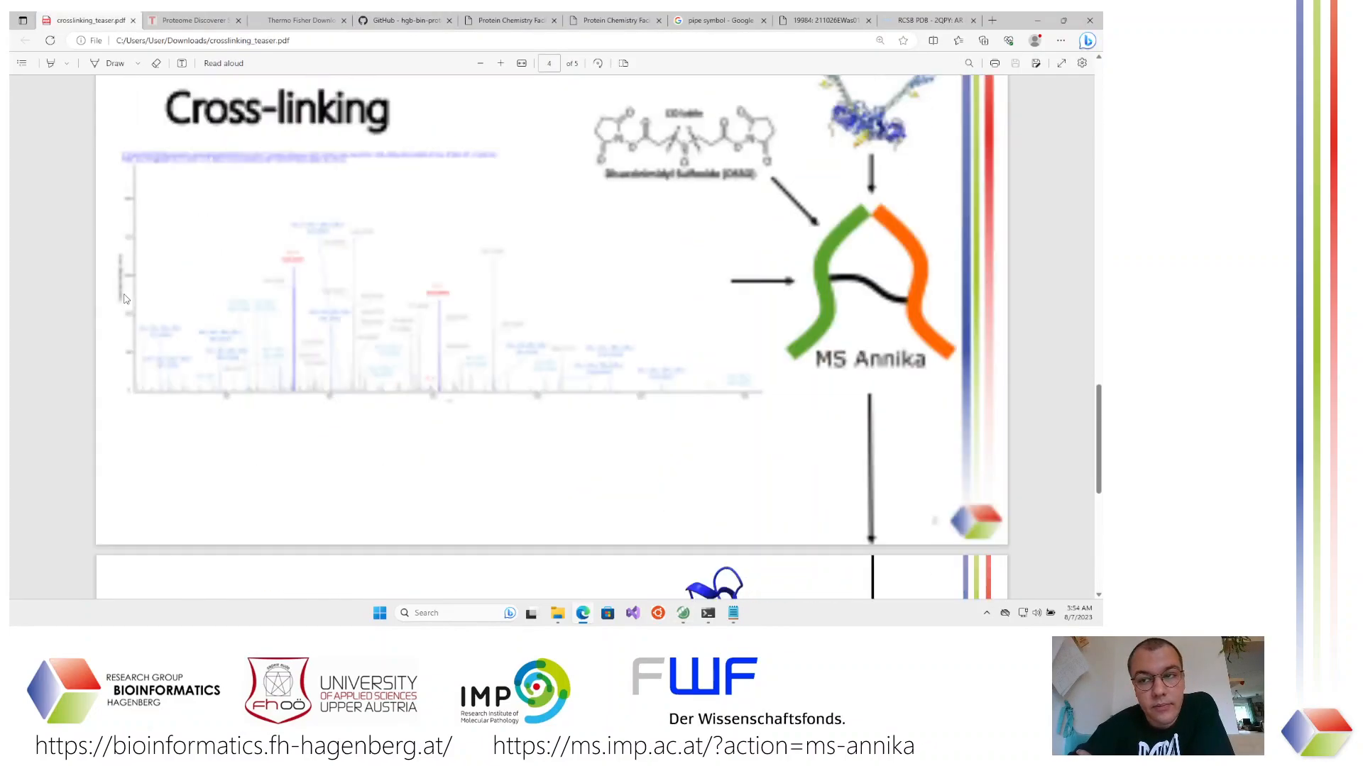